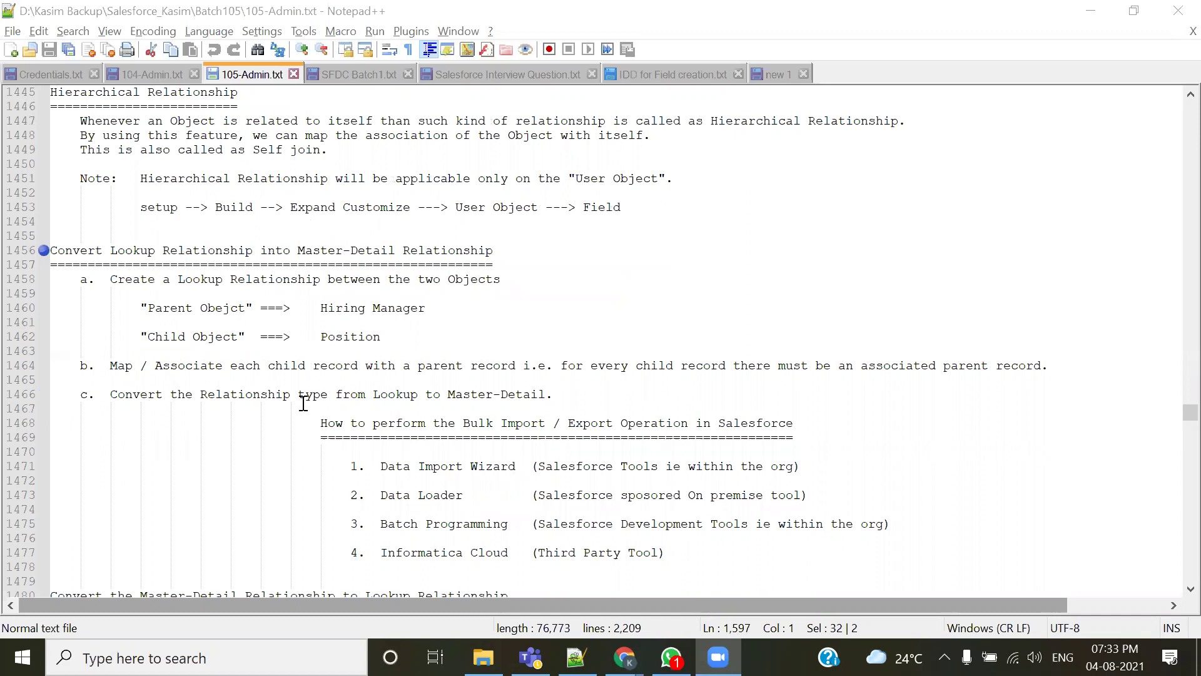
- Highlight the "Convert Lookup Relationship into Master-Detail Relationship" heading and look back through the notes to the Relationship overview
{"action": "left_click", "coordinate": [106, 253]}
{"action": "left_click_drag", "start_coordinate": [108, 254], "coordinate": [478, 251]}
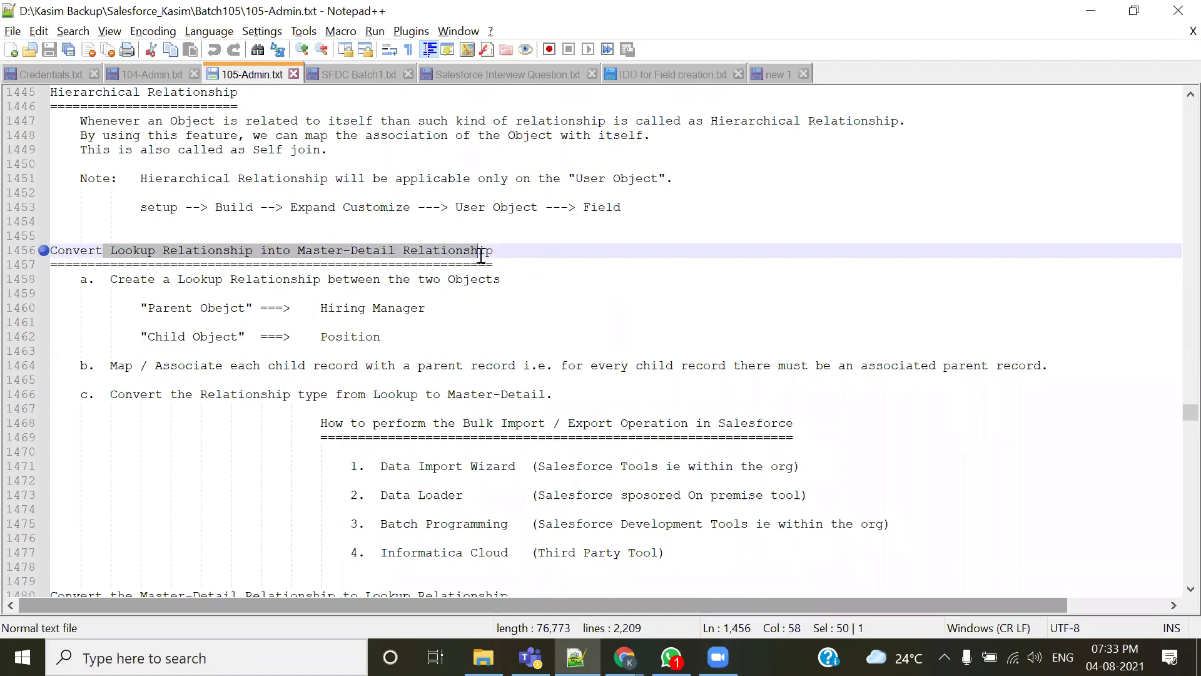
{"action": "scroll", "coordinate": [371, 398], "scroll_direction": "up", "scroll_amount": 20}
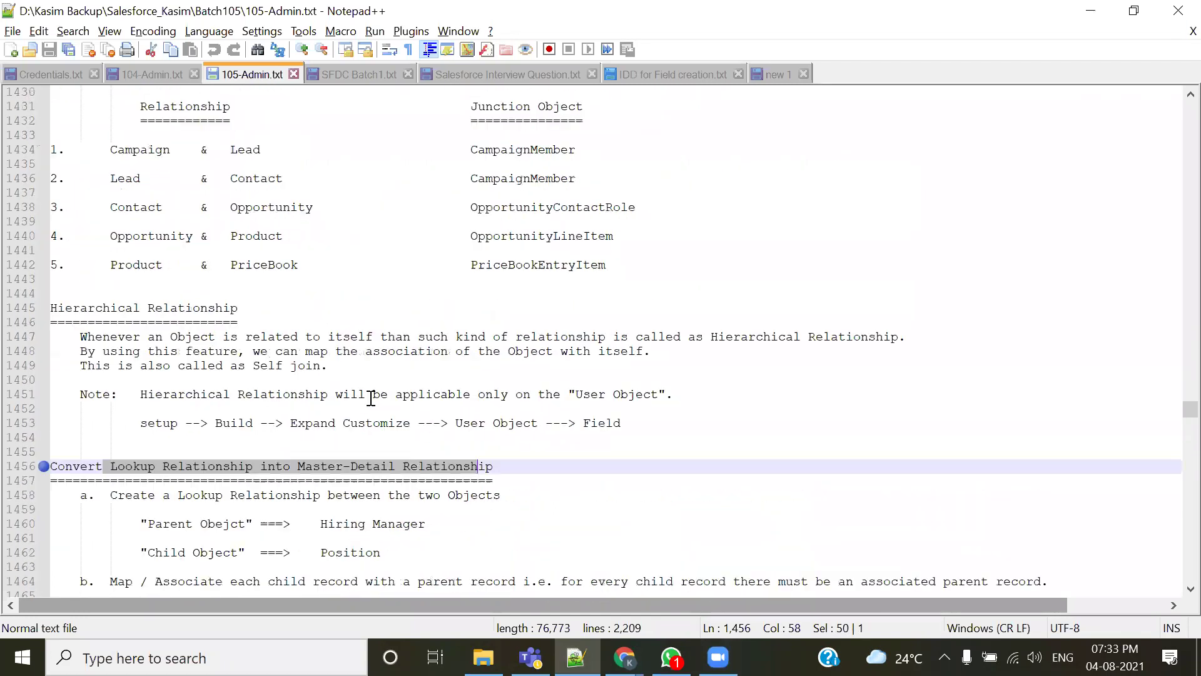
{"action": "scroll", "coordinate": [371, 398], "scroll_direction": "up", "scroll_amount": 13}
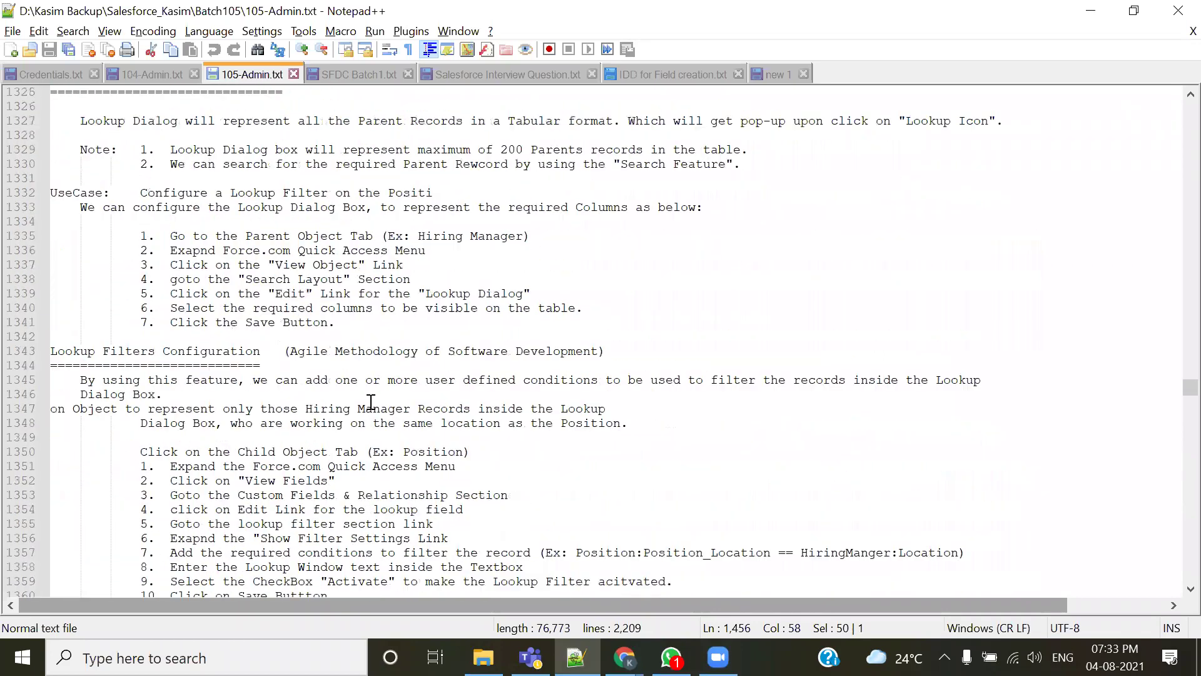
{"action": "scroll", "coordinate": [366, 424], "scroll_direction": "up", "scroll_amount": 20}
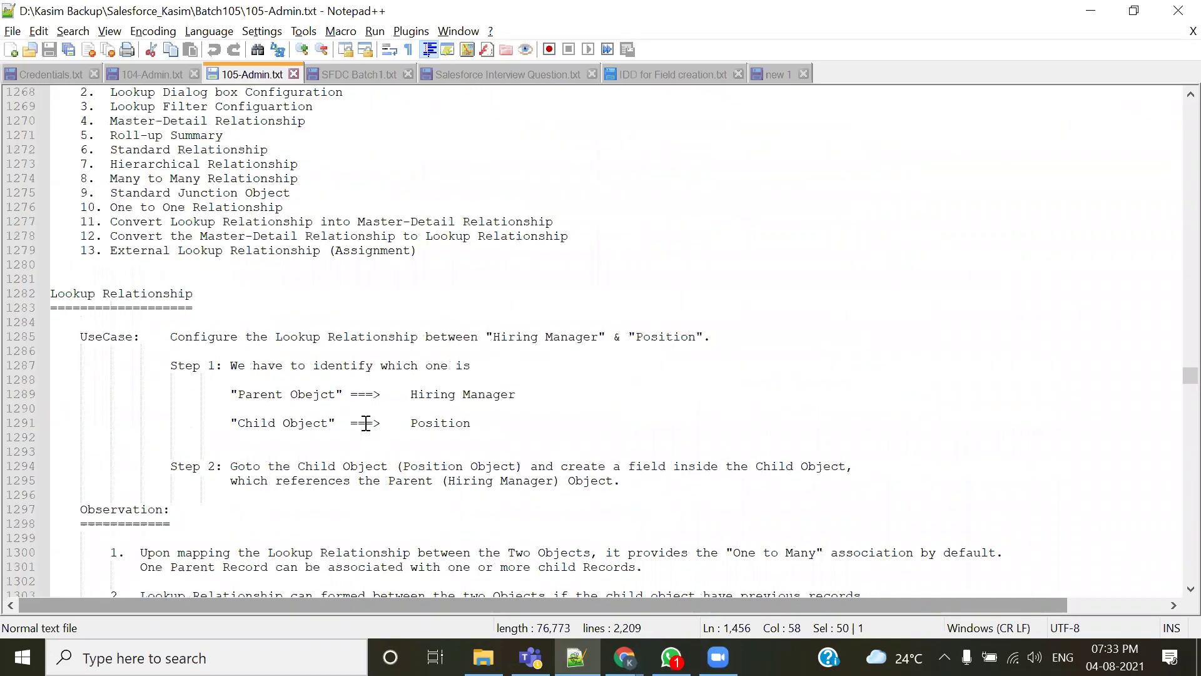
{"action": "scroll", "coordinate": [366, 423], "scroll_direction": "up", "scroll_amount": 13}
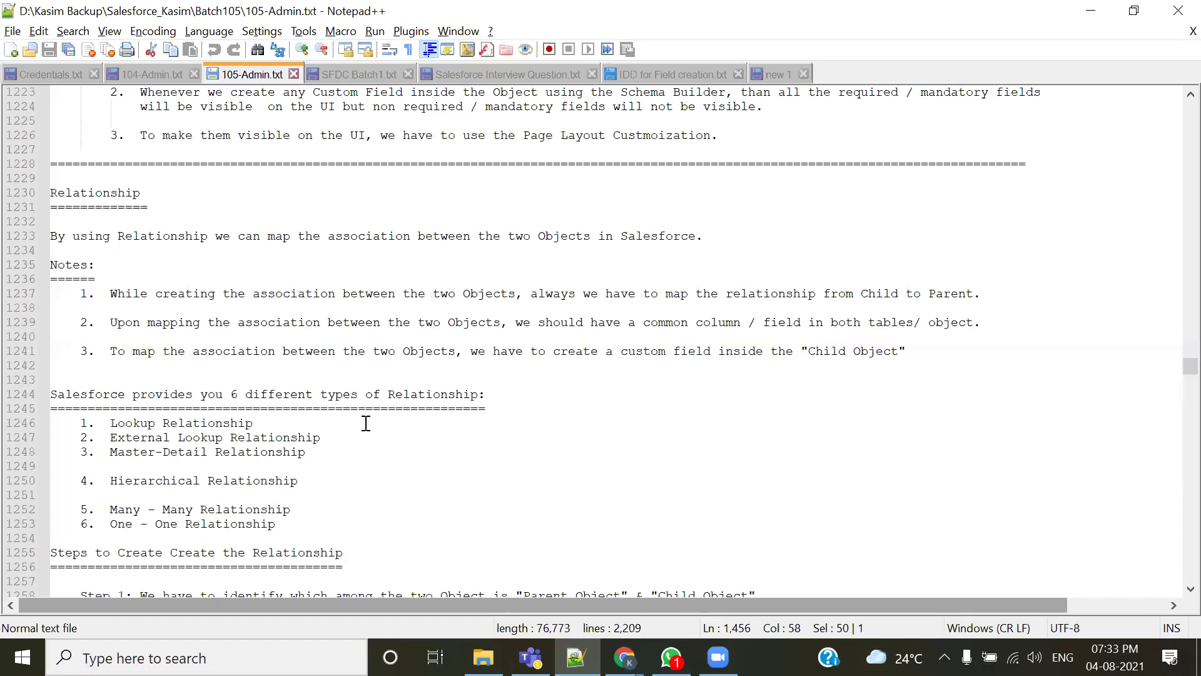
{"action": "scroll", "coordinate": [366, 424], "scroll_direction": "up", "scroll_amount": 6}
- Find the Master-Detail Relationship section in the notes and view its observations and possible solutions
{"action": "scroll", "coordinate": [366, 423], "scroll_direction": "down", "scroll_amount": 20}
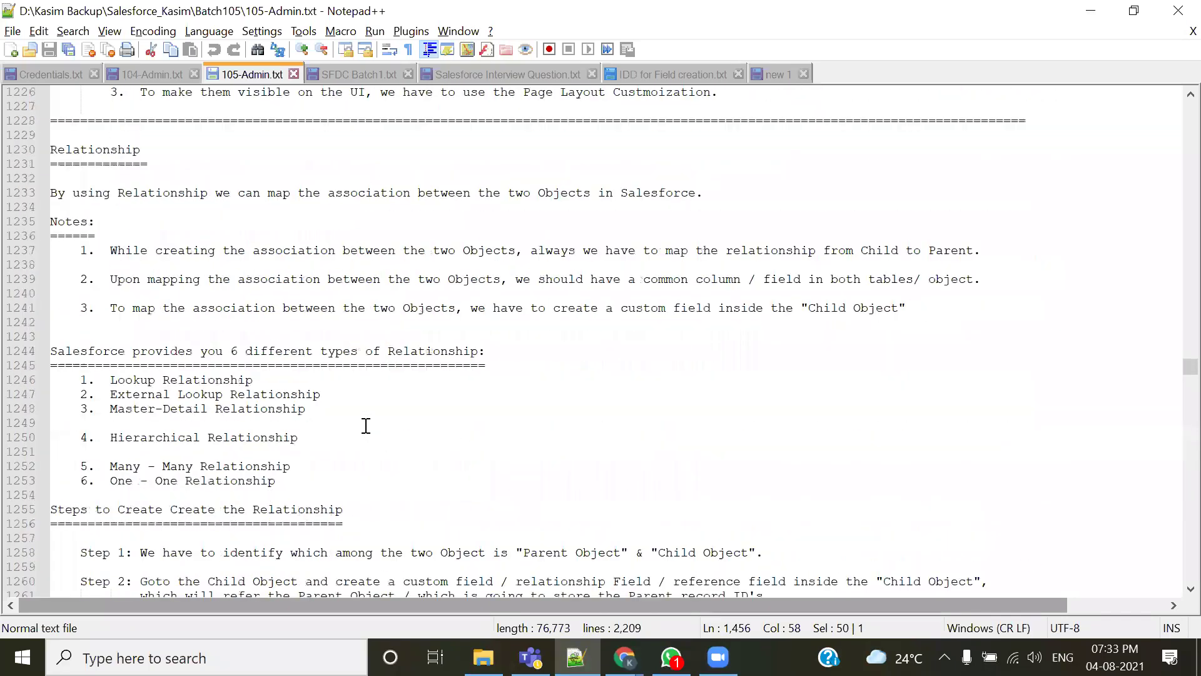
{"action": "scroll", "coordinate": [366, 426], "scroll_direction": "down", "scroll_amount": 6}
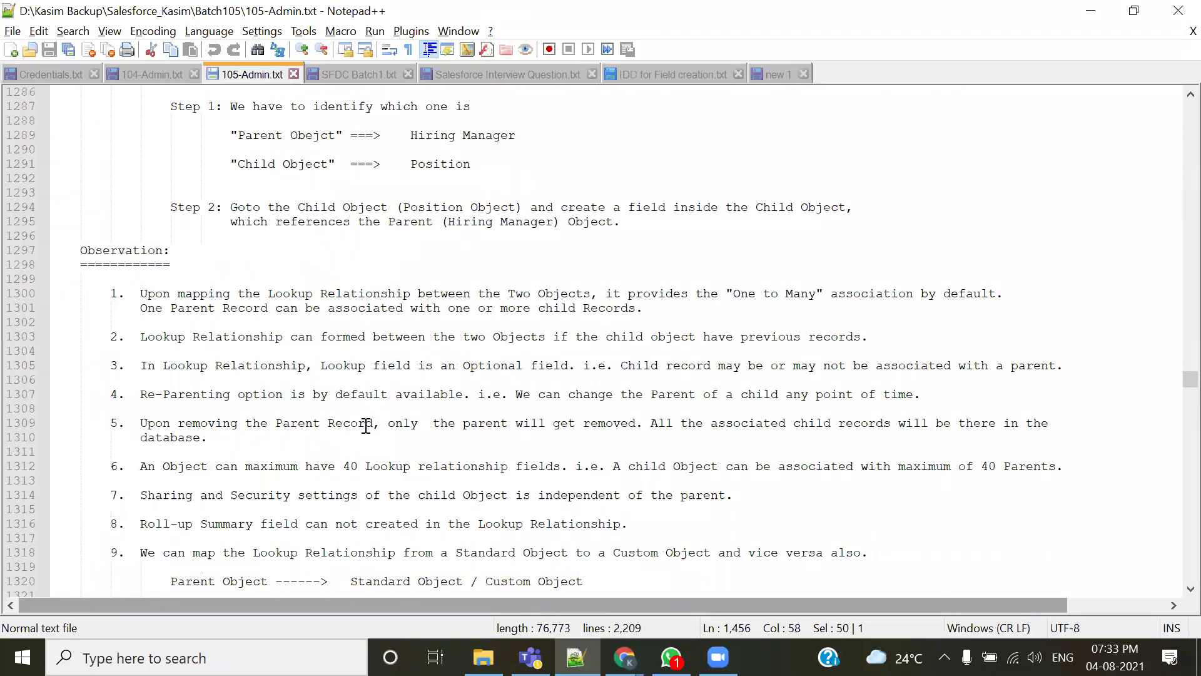
{"action": "scroll", "coordinate": [366, 425], "scroll_direction": "down", "scroll_amount": 16}
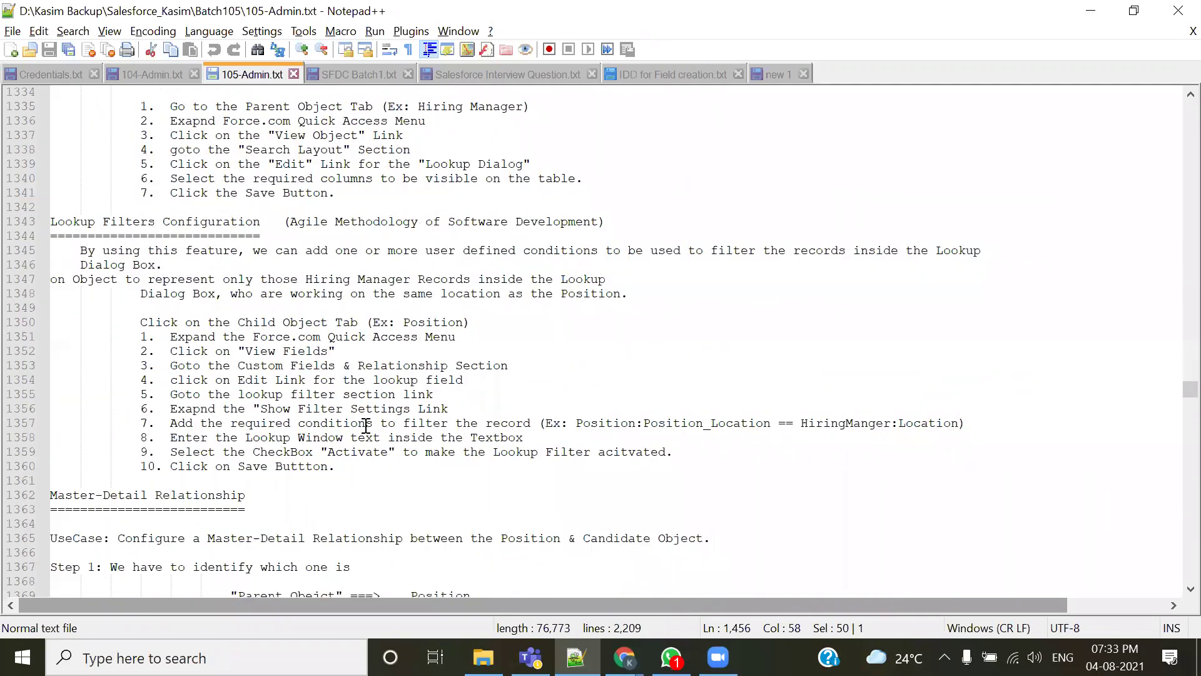
{"action": "scroll", "coordinate": [366, 425], "scroll_direction": "down", "scroll_amount": 3}
{"action": "scroll", "coordinate": [366, 426], "scroll_direction": "down", "scroll_amount": 4}
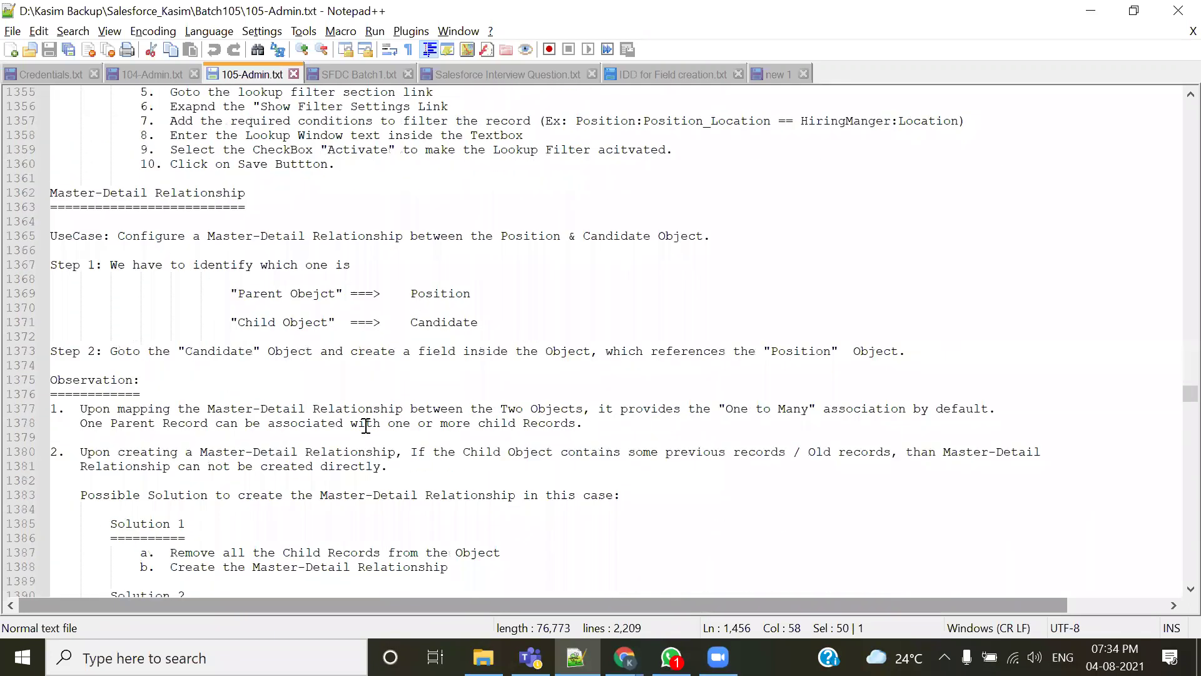
{"action": "scroll", "coordinate": [366, 425], "scroll_direction": "down", "scroll_amount": 2}
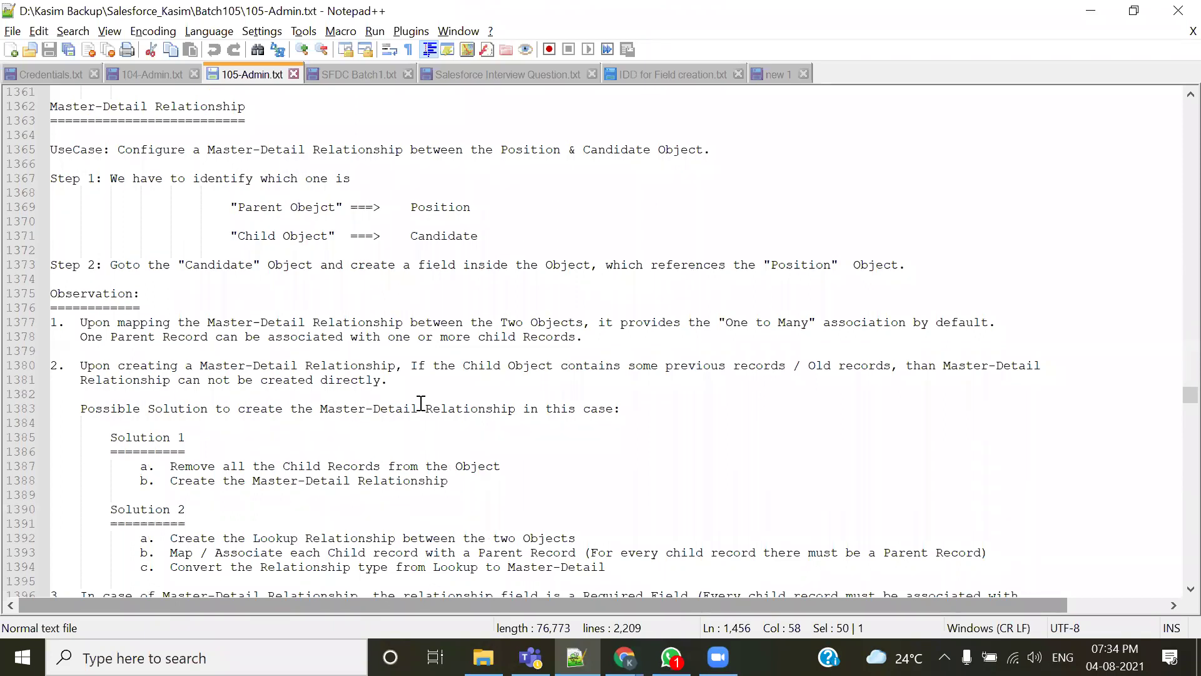
{"action": "scroll", "coordinate": [411, 439], "scroll_direction": "down", "scroll_amount": 1}
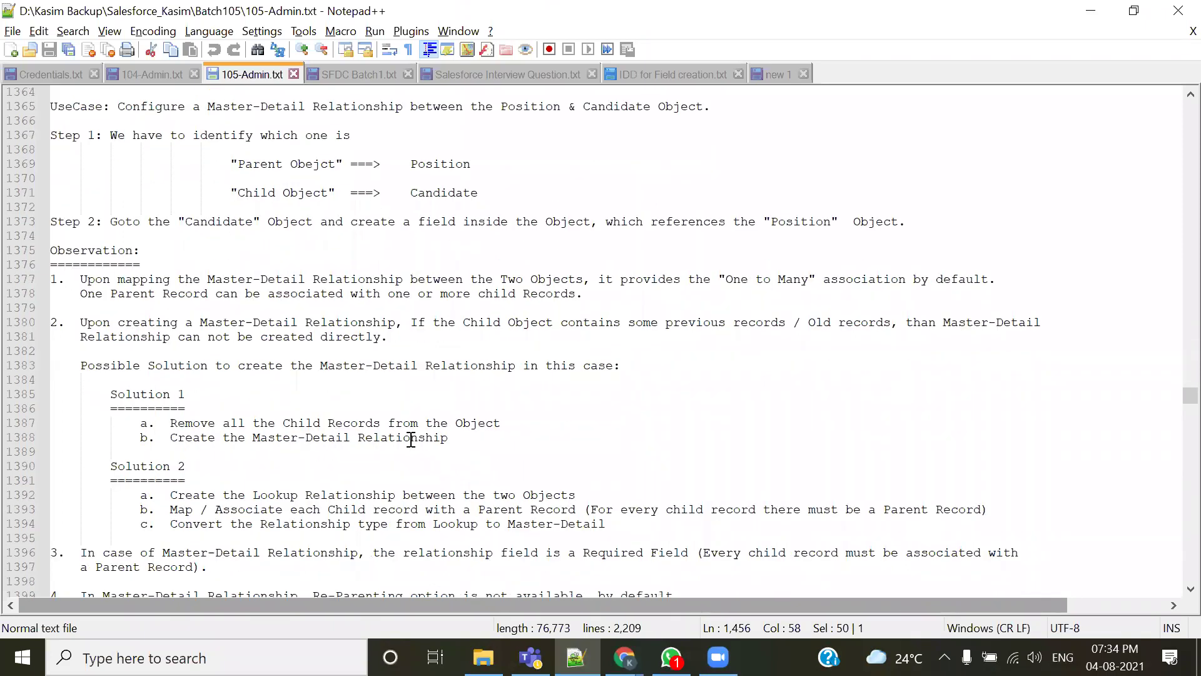
- Highlight observation 2 about child objects with previous records, and the two steps of Solution 1
{"action": "left_click_drag", "start_coordinate": [80, 322], "coordinate": [794, 321]}
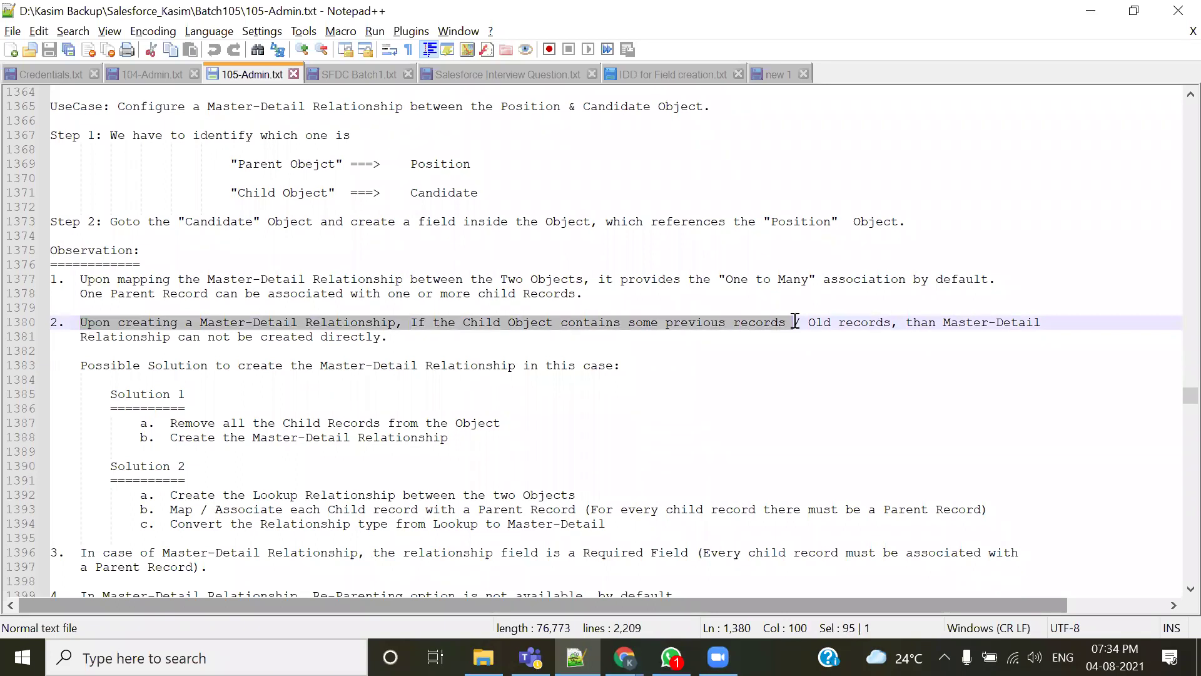
{"action": "left_click", "coordinate": [772, 352]}
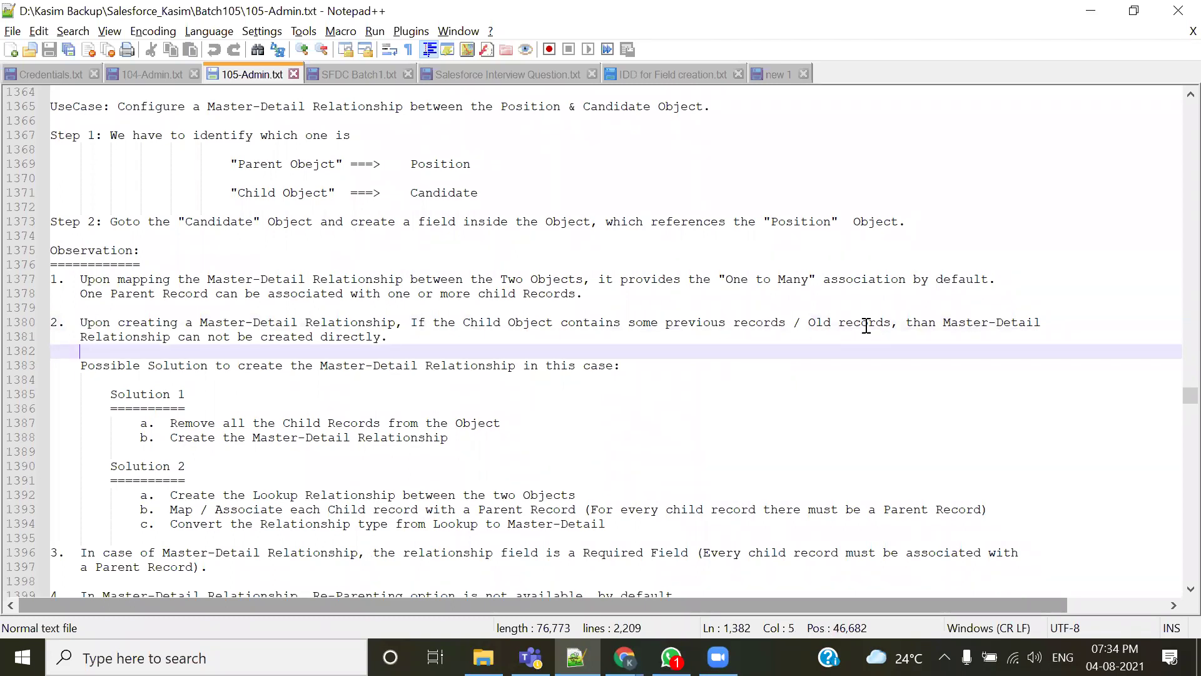
{"action": "left_click_drag", "start_coordinate": [905, 323], "coordinate": [1001, 341]}
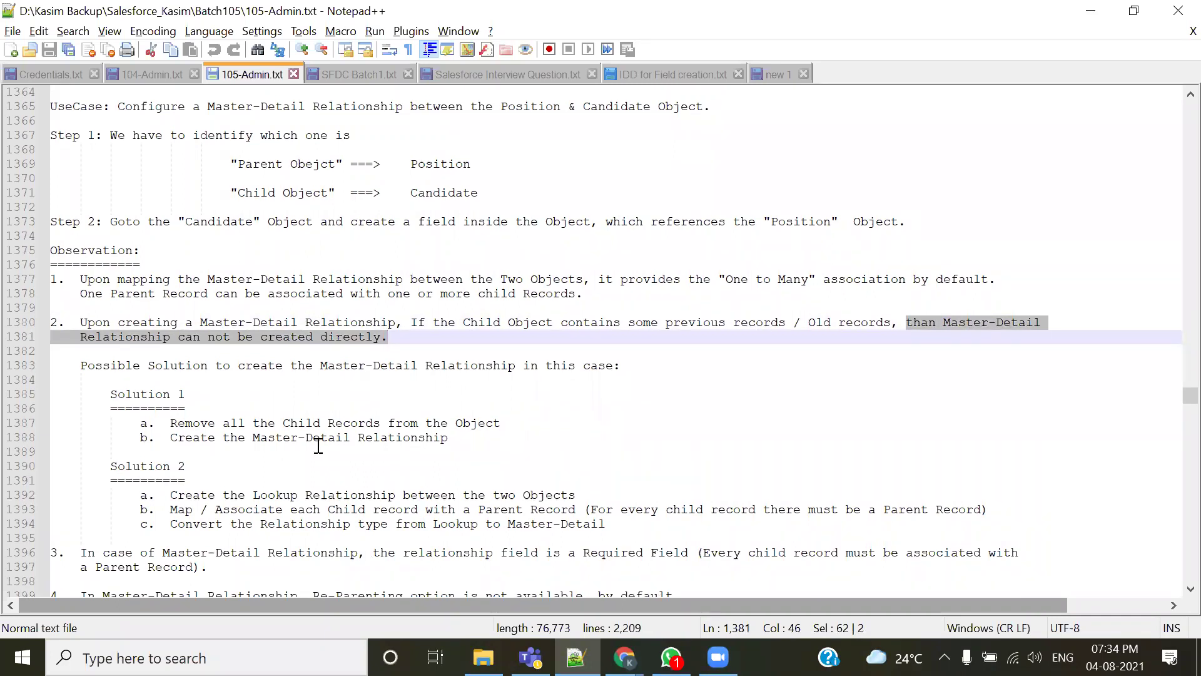
{"action": "left_click_drag", "start_coordinate": [170, 423], "coordinate": [545, 443]}
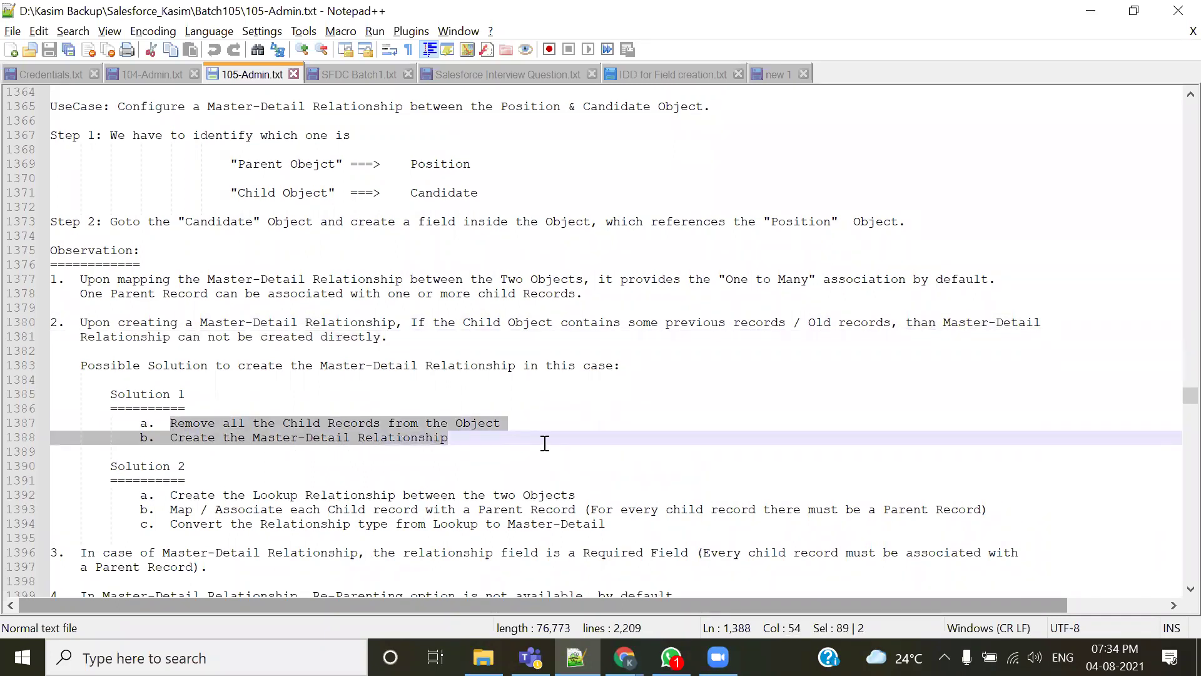
{"action": "scroll", "coordinate": [444, 494], "scroll_direction": "down", "scroll_amount": 1}
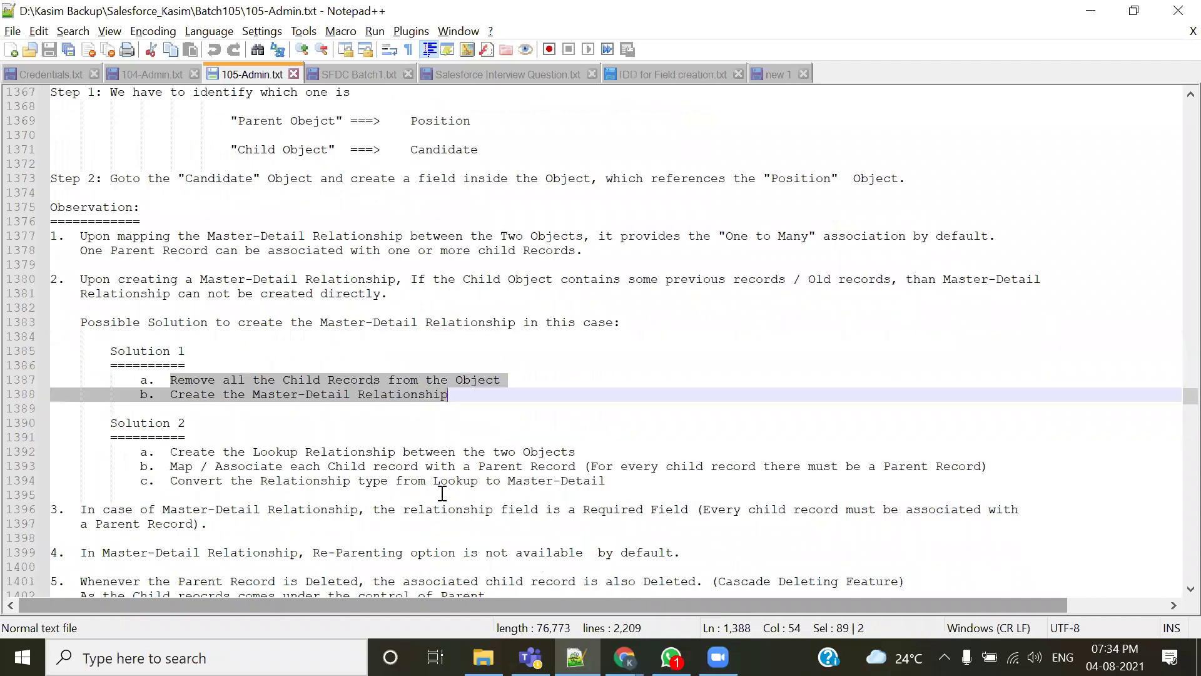
{"action": "scroll", "coordinate": [461, 413], "scroll_direction": "down", "scroll_amount": 2}
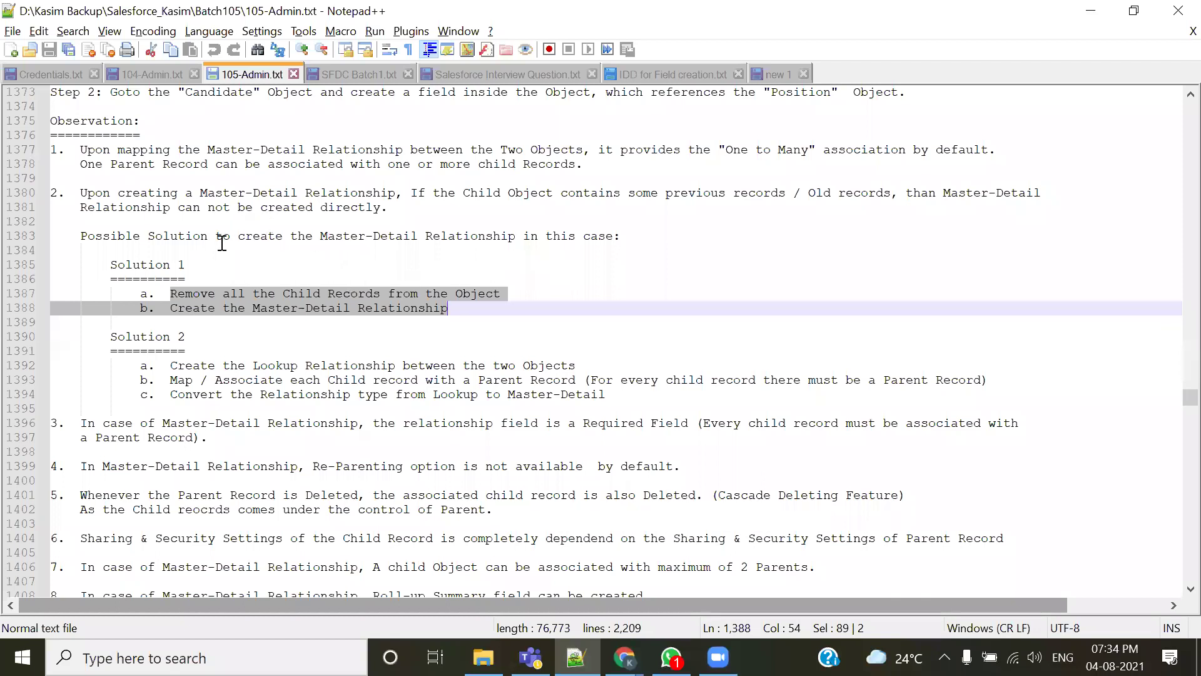
- Highlight "Master-Detail Relationship" in observation 2 and Solution 2's steps on creating the lookup and mapping each child record
{"action": "left_click_drag", "start_coordinate": [201, 192], "coordinate": [389, 192]}
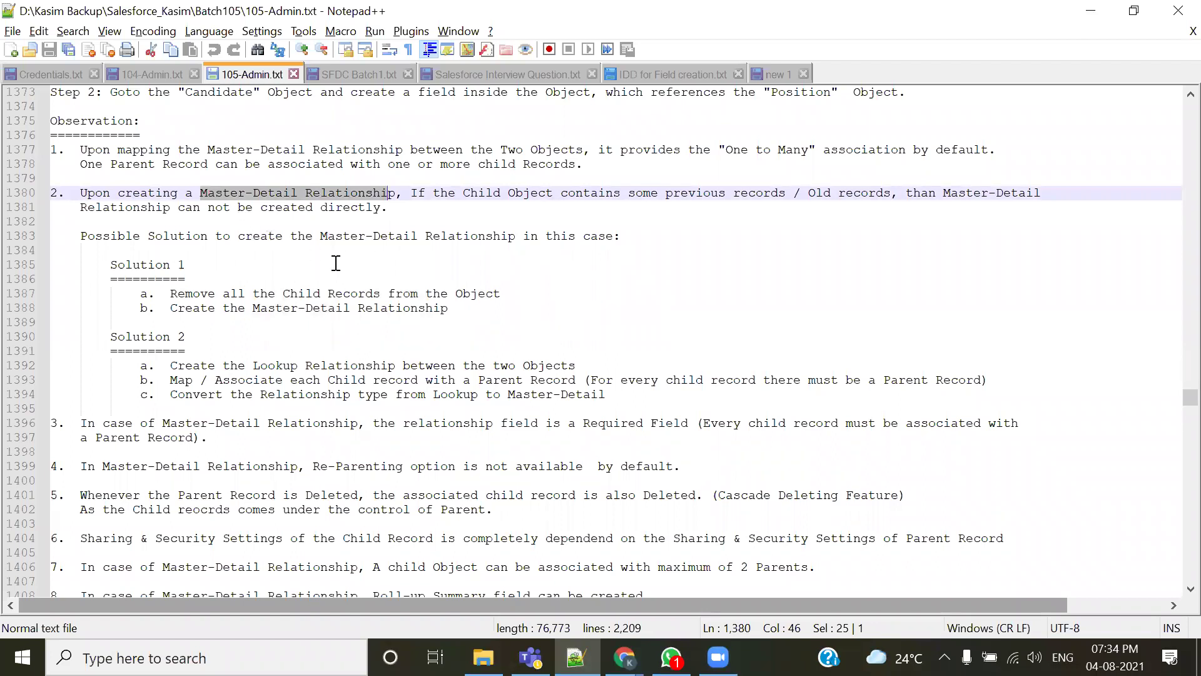
{"action": "scroll", "coordinate": [347, 409], "scroll_direction": "down", "scroll_amount": 2}
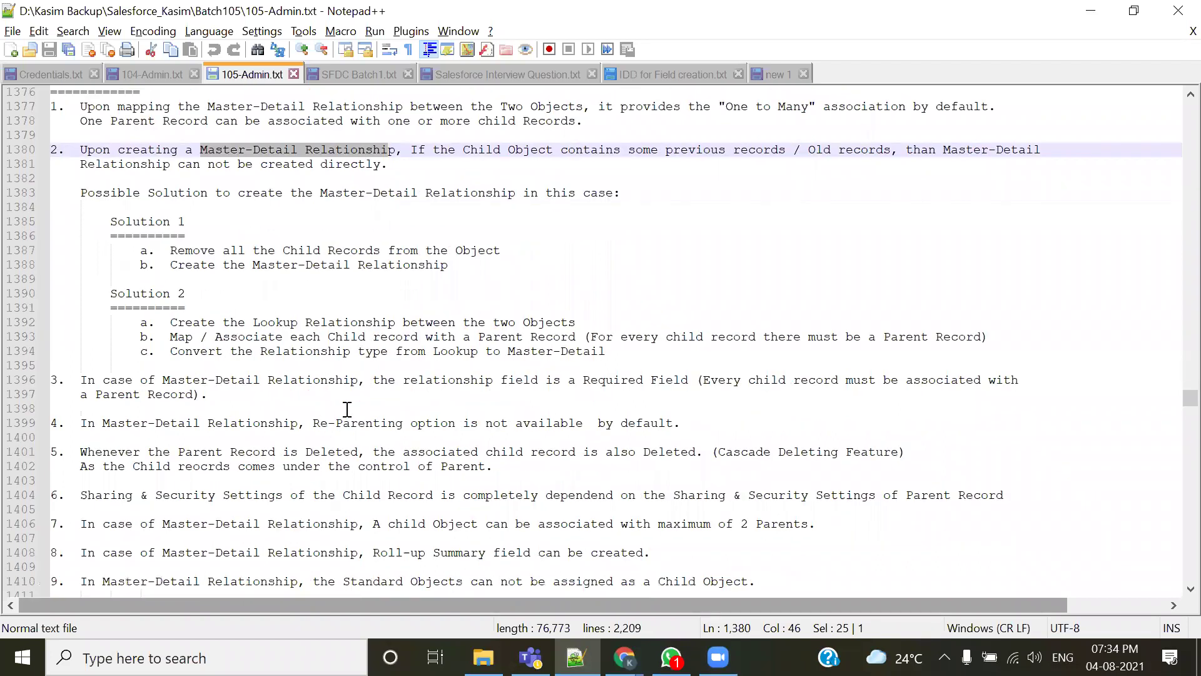
{"action": "left_click_drag", "start_coordinate": [176, 280], "coordinate": [602, 275]}
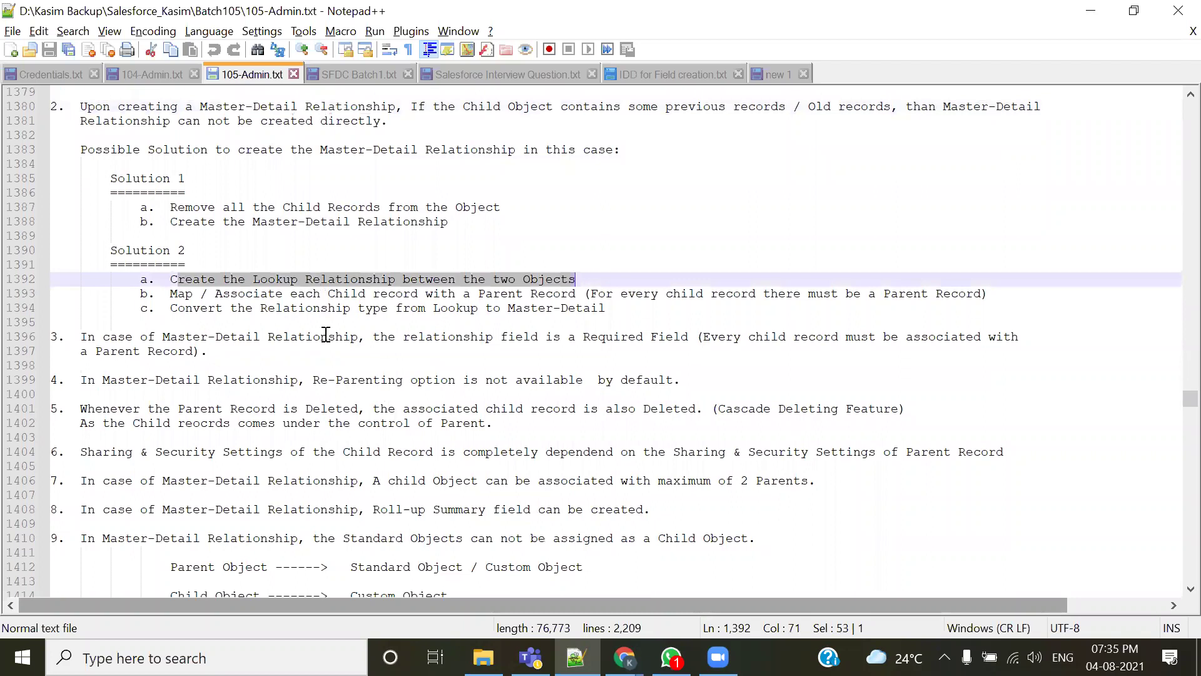
{"action": "left_click_drag", "start_coordinate": [159, 294], "coordinate": [576, 297]}
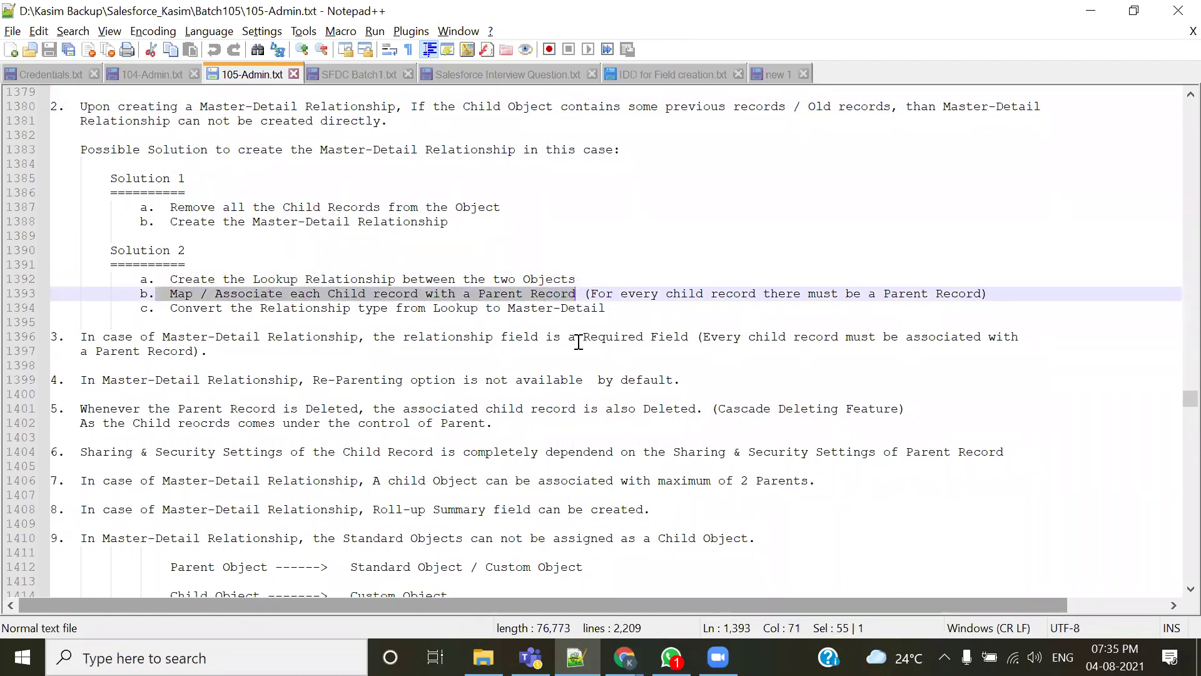
{"action": "left_click_drag", "start_coordinate": [254, 279], "coordinate": [384, 278]}
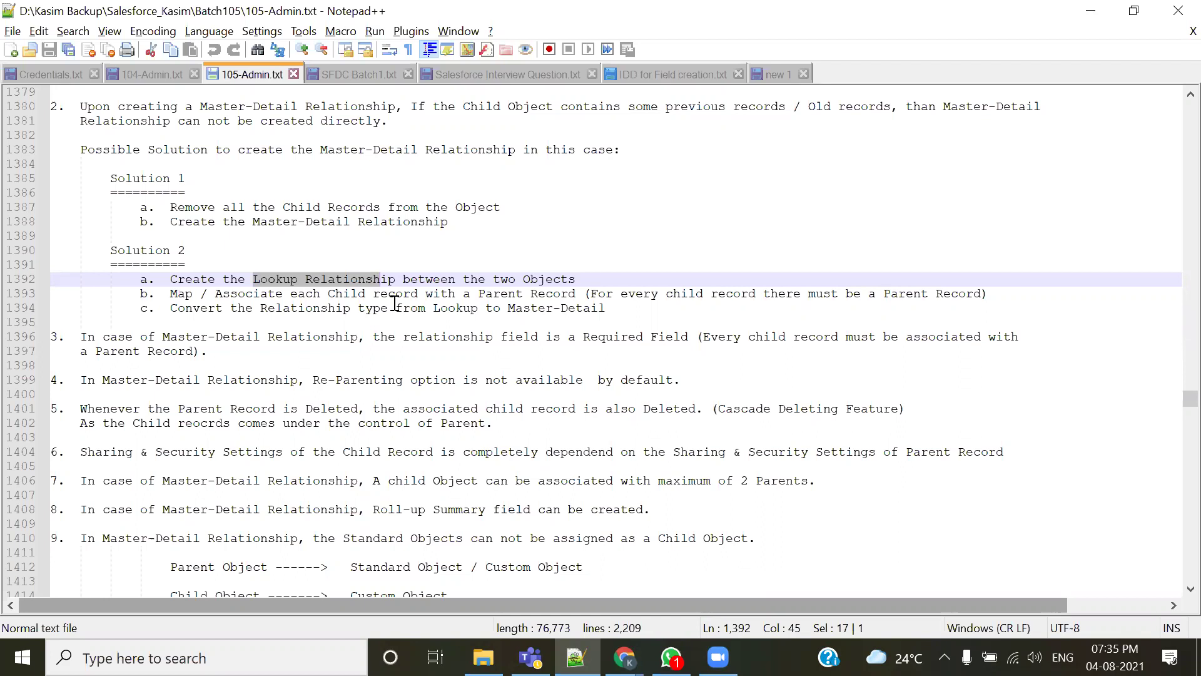
- Highlight the Solution 1 block and its heading underline to review removing child records before creating the relationship
{"action": "left_click_drag", "start_coordinate": [109, 182], "coordinate": [210, 231]}
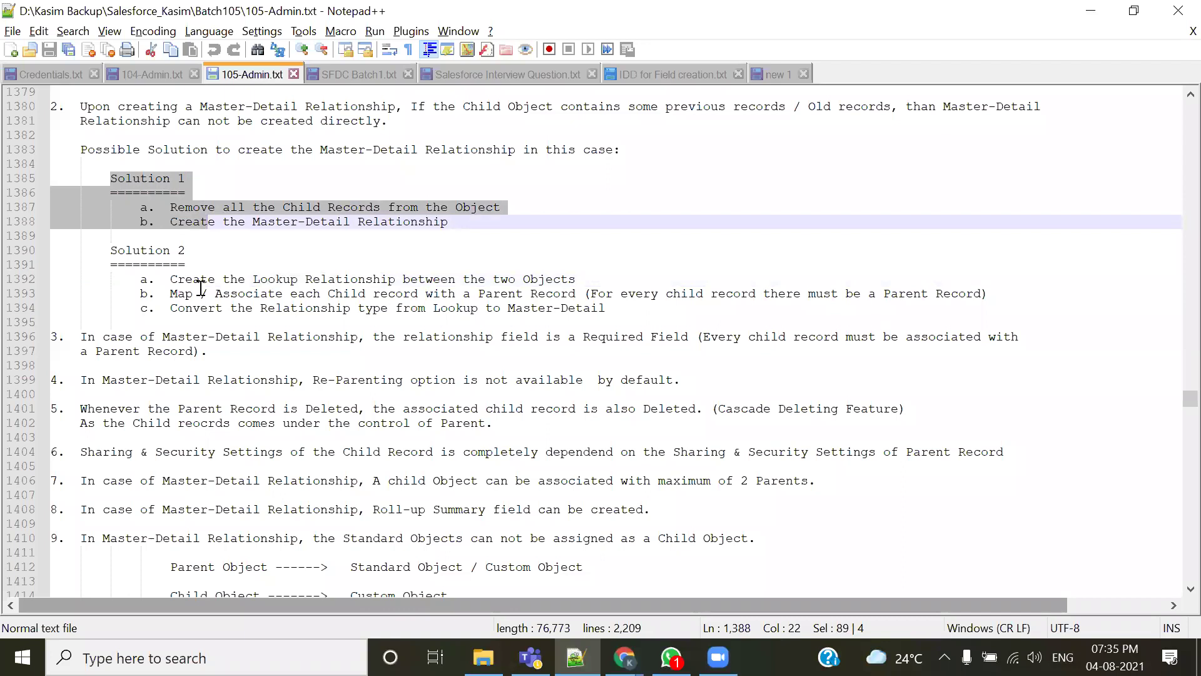
{"action": "left_click", "coordinate": [244, 224]}
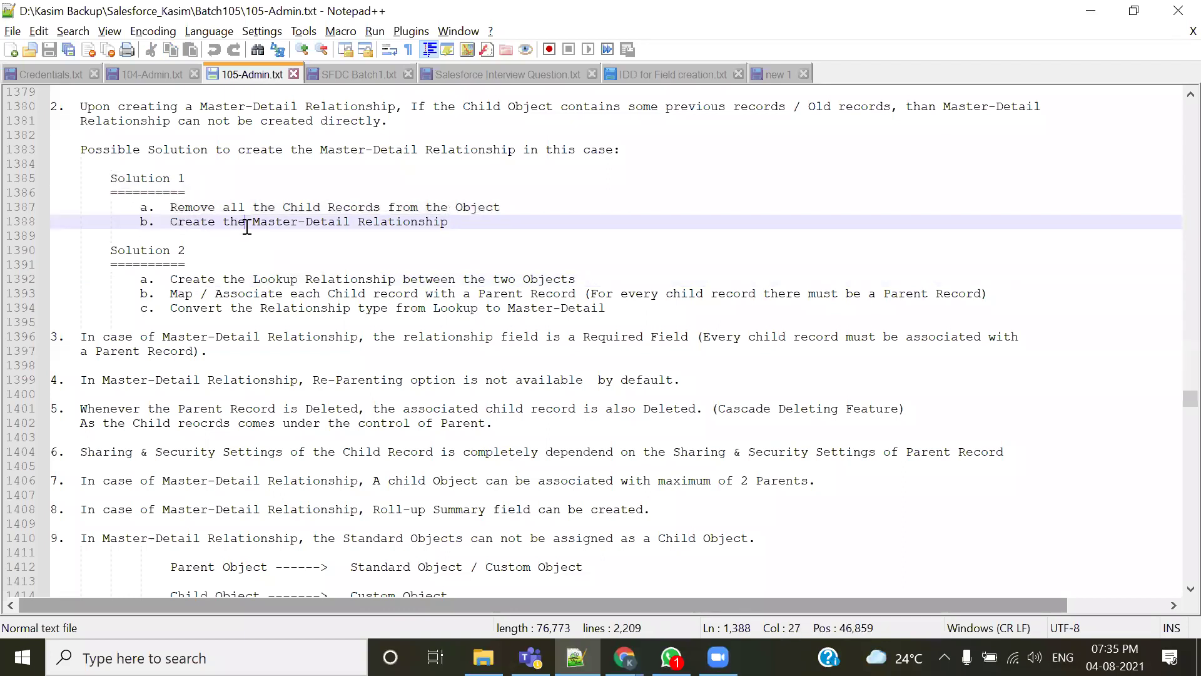
{"action": "left_click", "coordinate": [111, 193]}
{"action": "left_click", "coordinate": [225, 194], "text": "shift"}
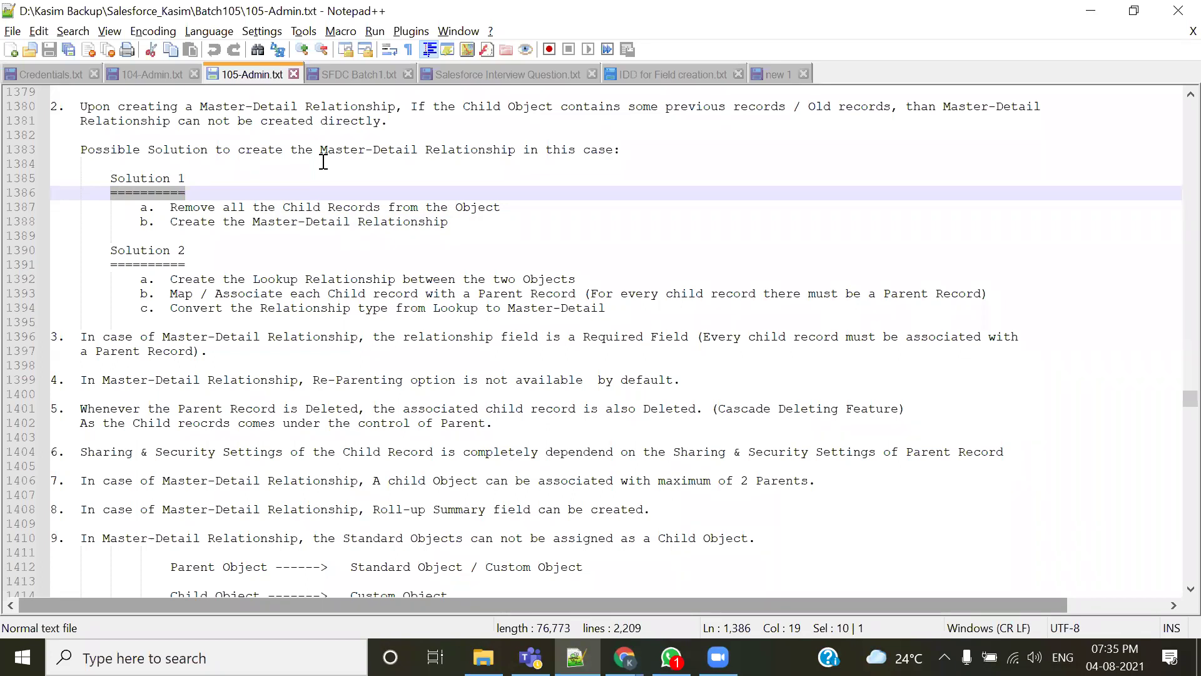
- Highlight Solution 2's steps b and c on associating child records with a parent and converting Lookup to Master-Detail
{"action": "double_click", "coordinate": [342, 294]}
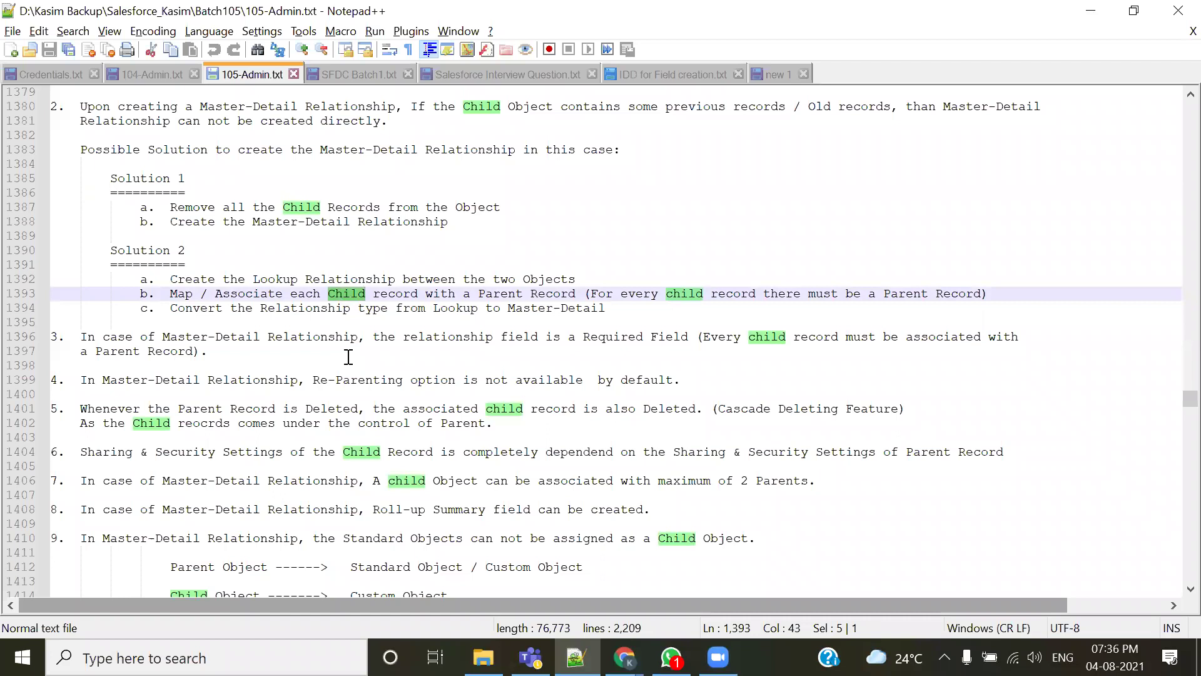
{"action": "left_click", "coordinate": [313, 320]}
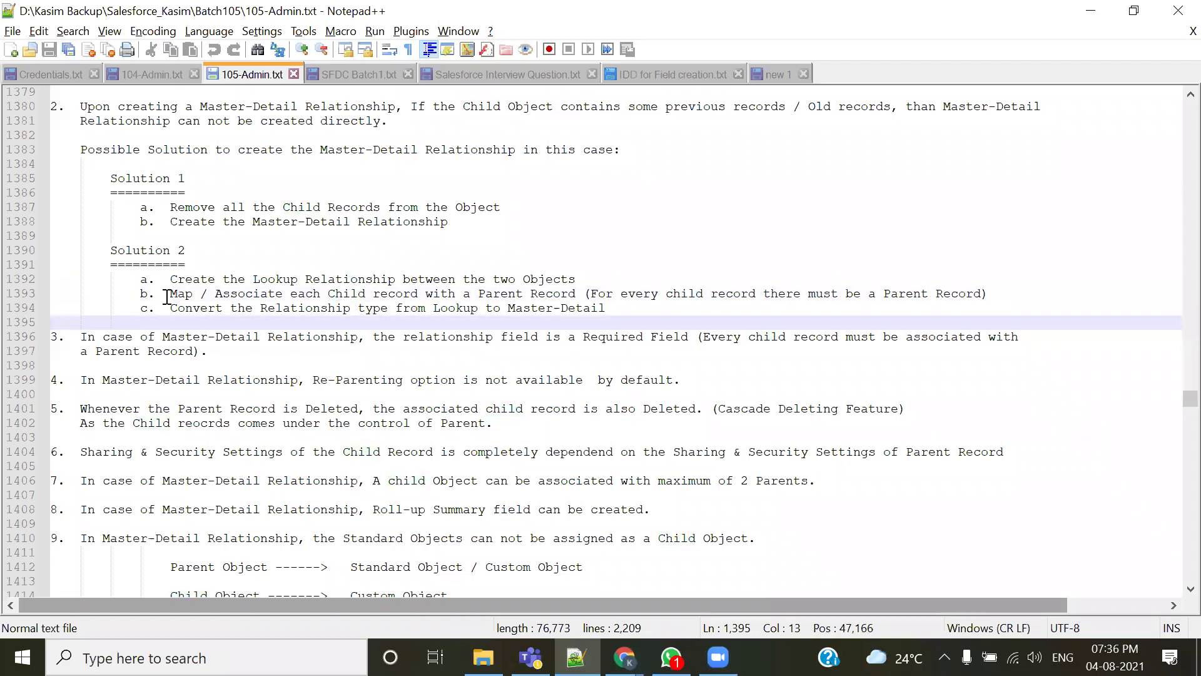
{"action": "left_click_drag", "start_coordinate": [171, 295], "coordinate": [581, 298]}
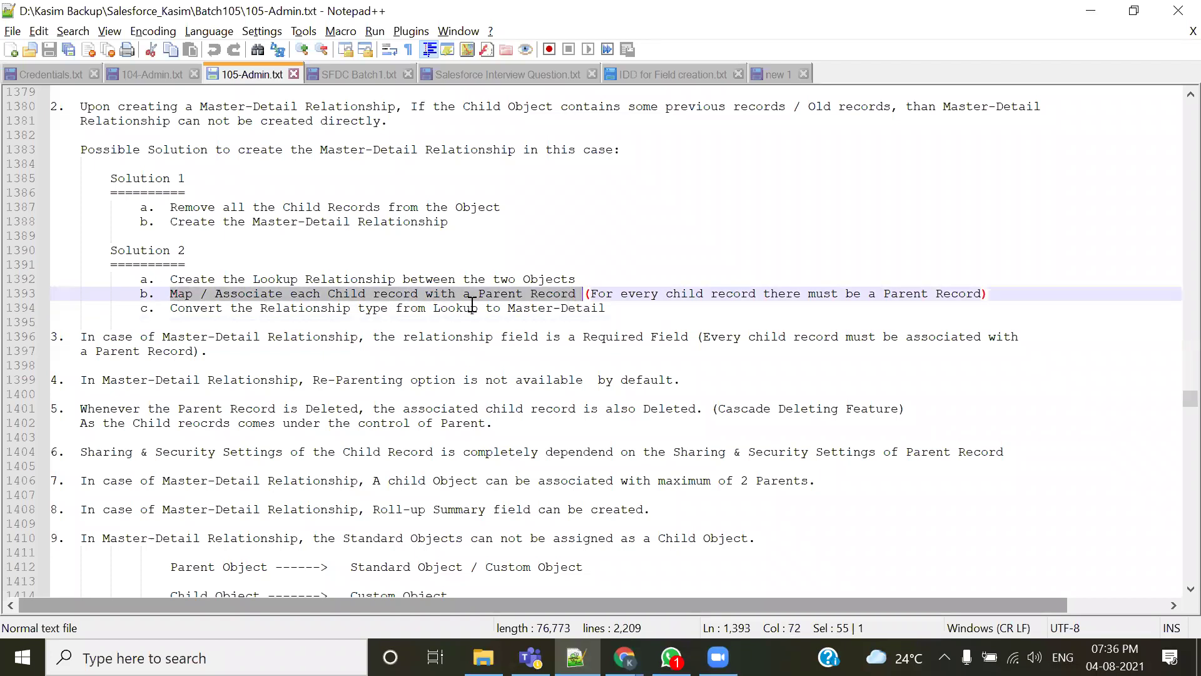
{"action": "left_click_drag", "start_coordinate": [167, 320], "coordinate": [427, 320]}
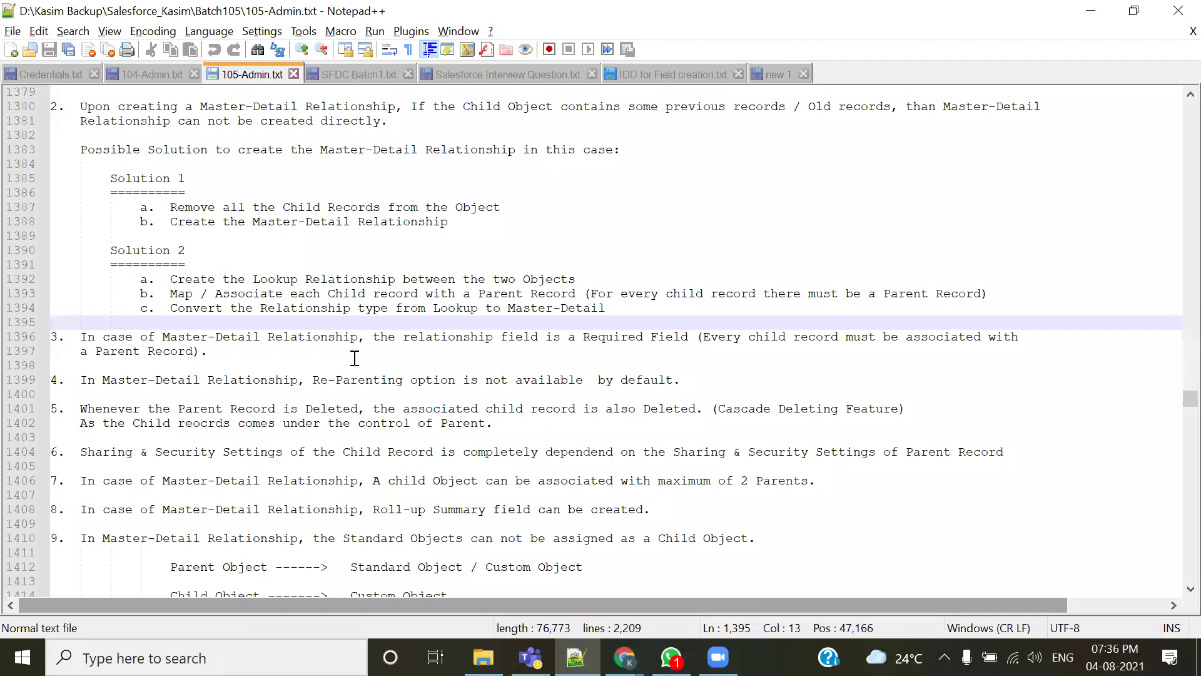
{"action": "left_click_drag", "start_coordinate": [255, 307], "coordinate": [424, 317]}
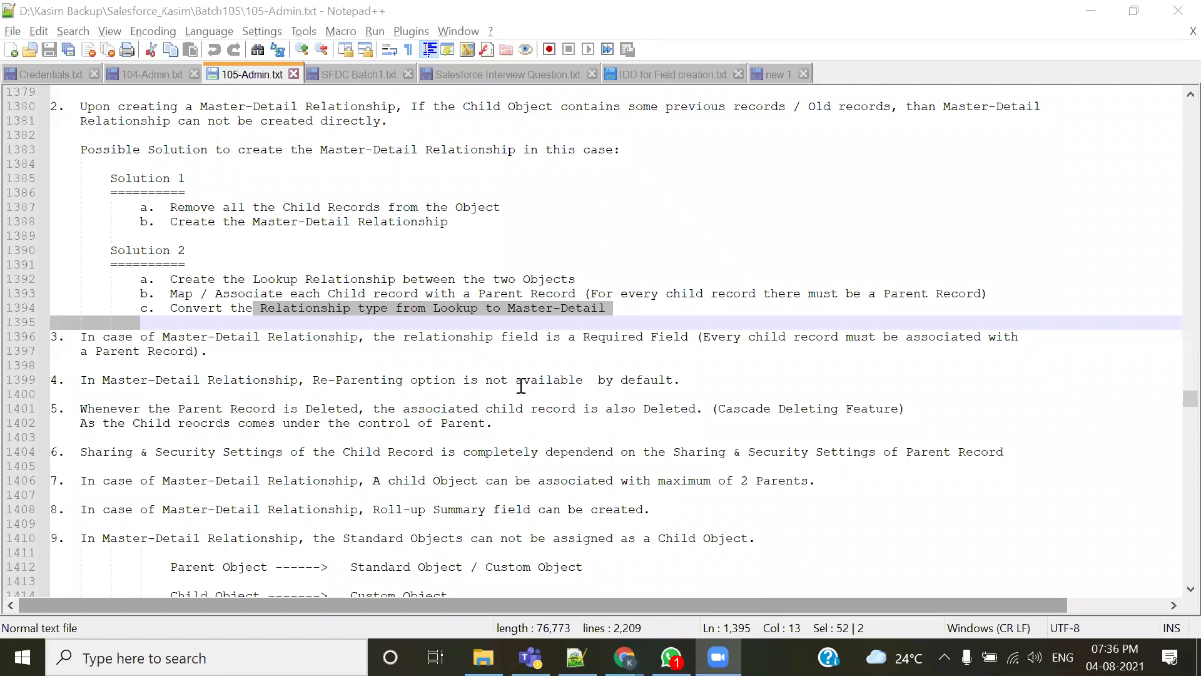
- Look through the notes from the lookup-to-master-detail conversion section down to the One - One relationship and Email Templates sections
{"action": "scroll", "coordinate": [522, 386], "scroll_direction": "down", "scroll_amount": 18}
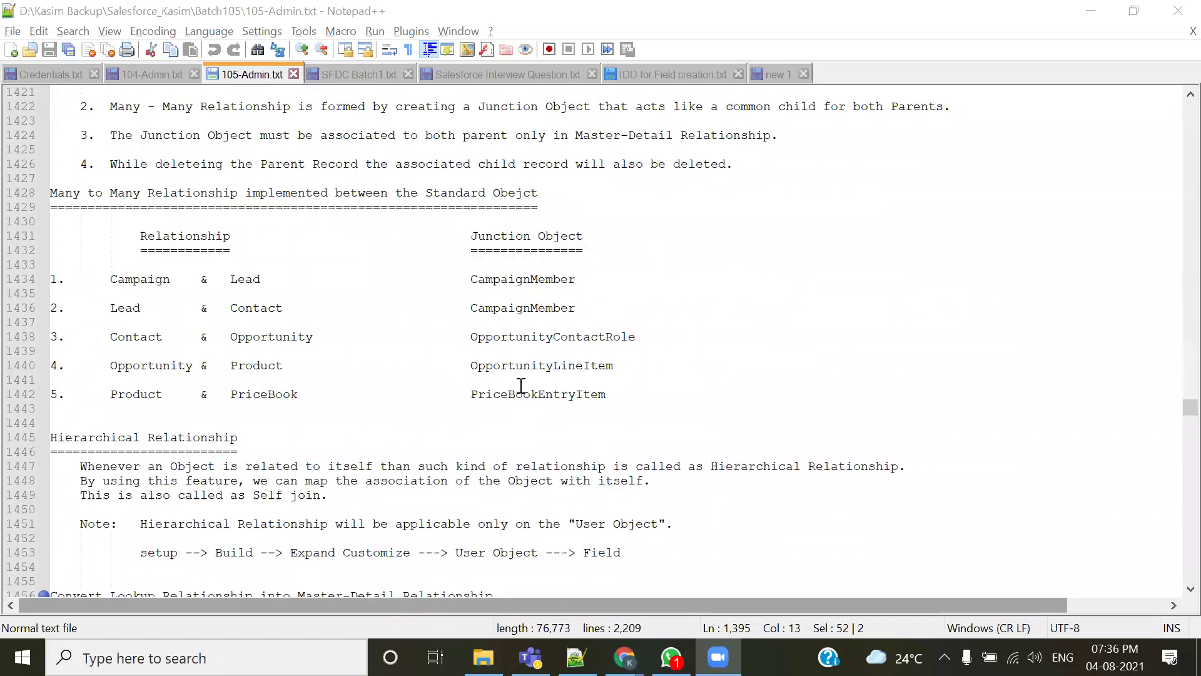
{"action": "scroll", "coordinate": [521, 386], "scroll_direction": "down", "scroll_amount": 8}
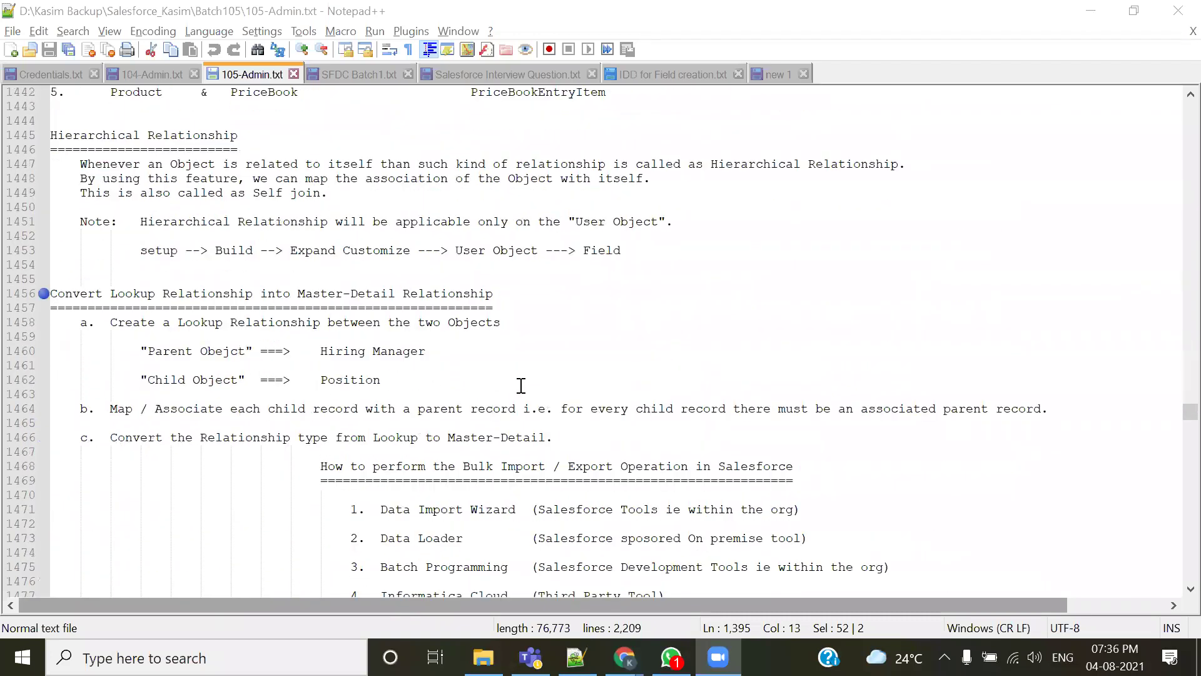
{"action": "scroll", "coordinate": [81, 285], "scroll_direction": "up", "scroll_amount": 4}
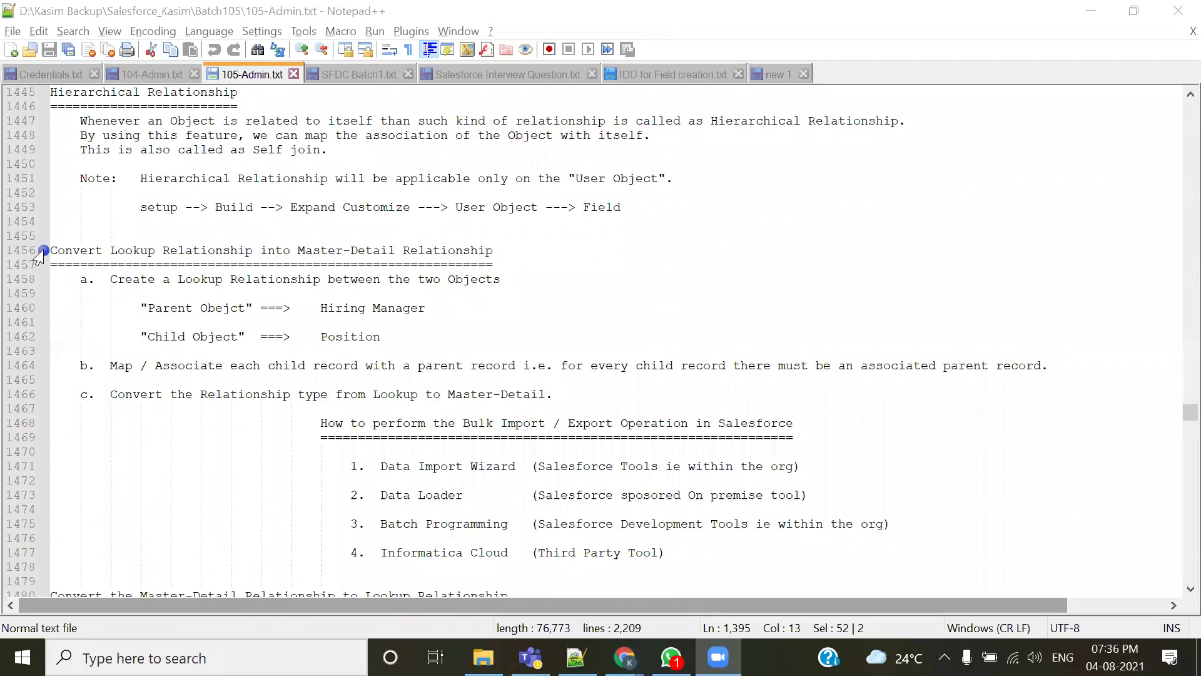
{"action": "scroll", "coordinate": [207, 244], "scroll_direction": "up", "scroll_amount": 6}
{"action": "scroll", "coordinate": [207, 244], "scroll_direction": "down", "scroll_amount": 20}
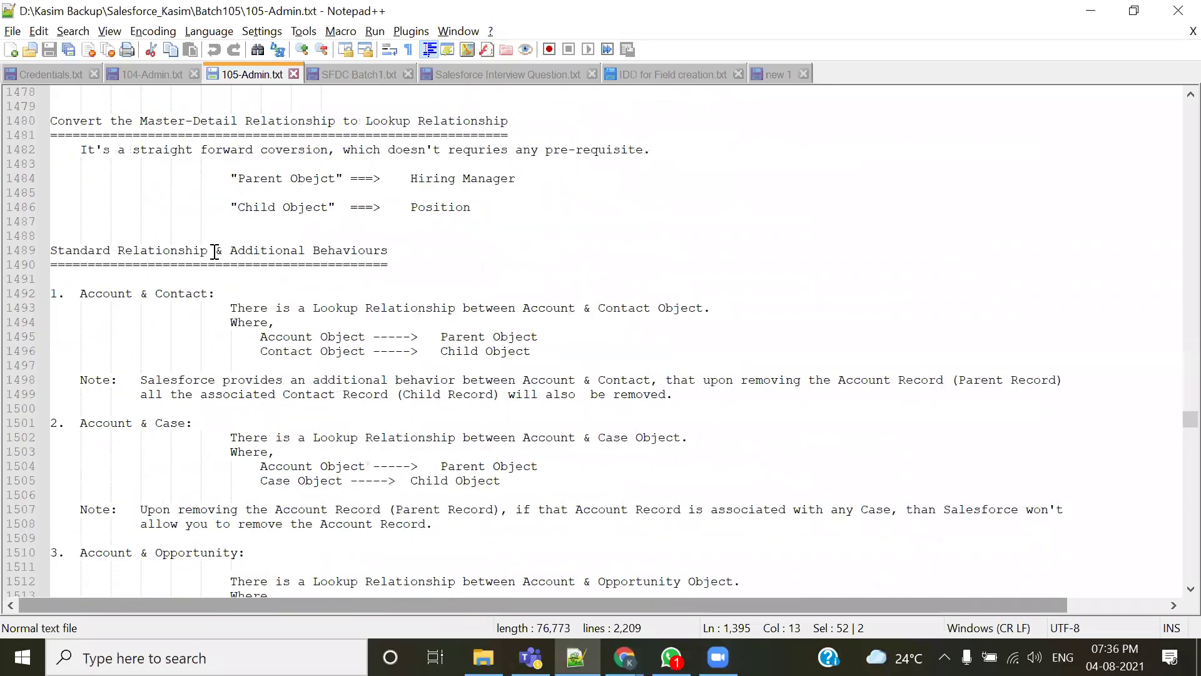
{"action": "scroll", "coordinate": [220, 256], "scroll_direction": "down", "scroll_amount": 12}
{"action": "scroll", "coordinate": [231, 278], "scroll_direction": "down", "scroll_amount": 6}
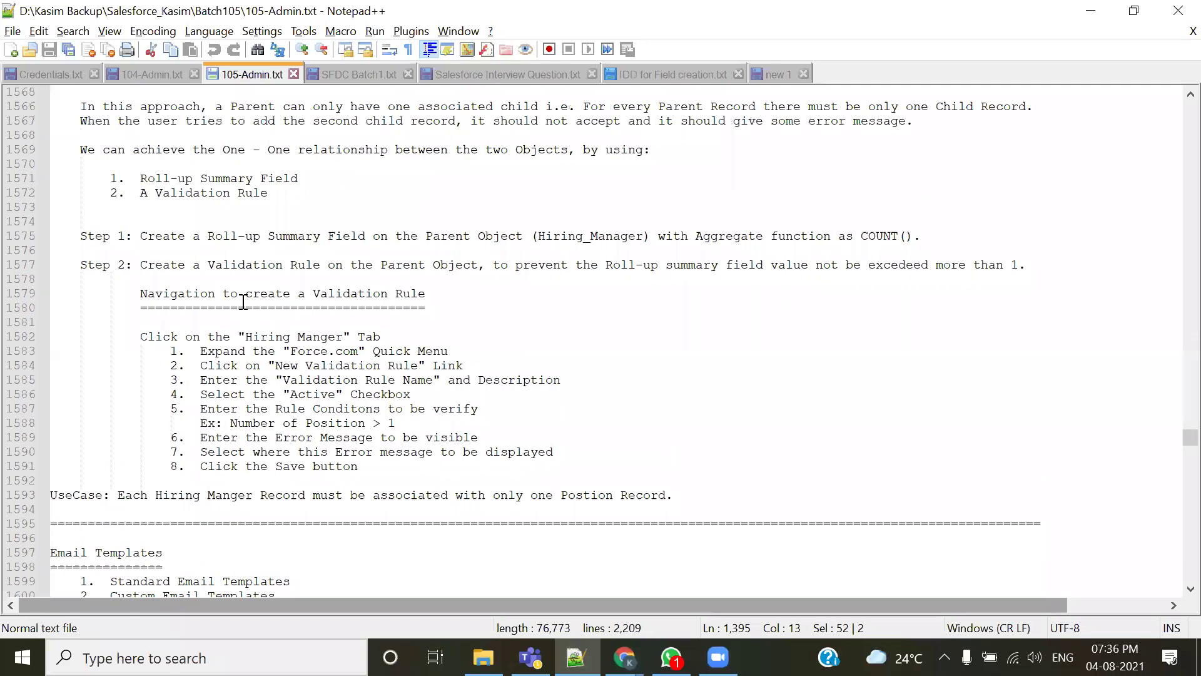
- Look back through the notes from the One-One relationship section up to converting a Lookup Relationship into Master-Detail
{"action": "scroll", "coordinate": [244, 302], "scroll_direction": "down", "scroll_amount": 8}
{"action": "scroll", "coordinate": [244, 302], "scroll_direction": "down", "scroll_amount": 1}
{"action": "scroll", "coordinate": [244, 302], "scroll_direction": "up", "scroll_amount": 17}
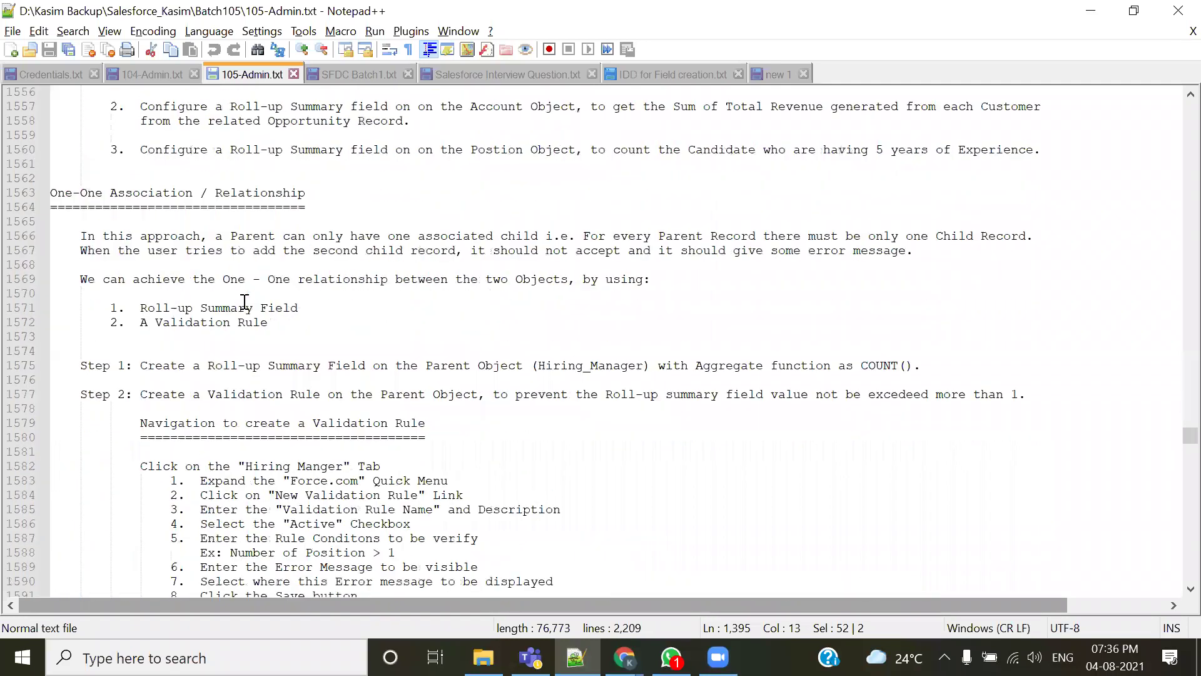
{"action": "scroll", "coordinate": [244, 302], "scroll_direction": "up", "scroll_amount": 14}
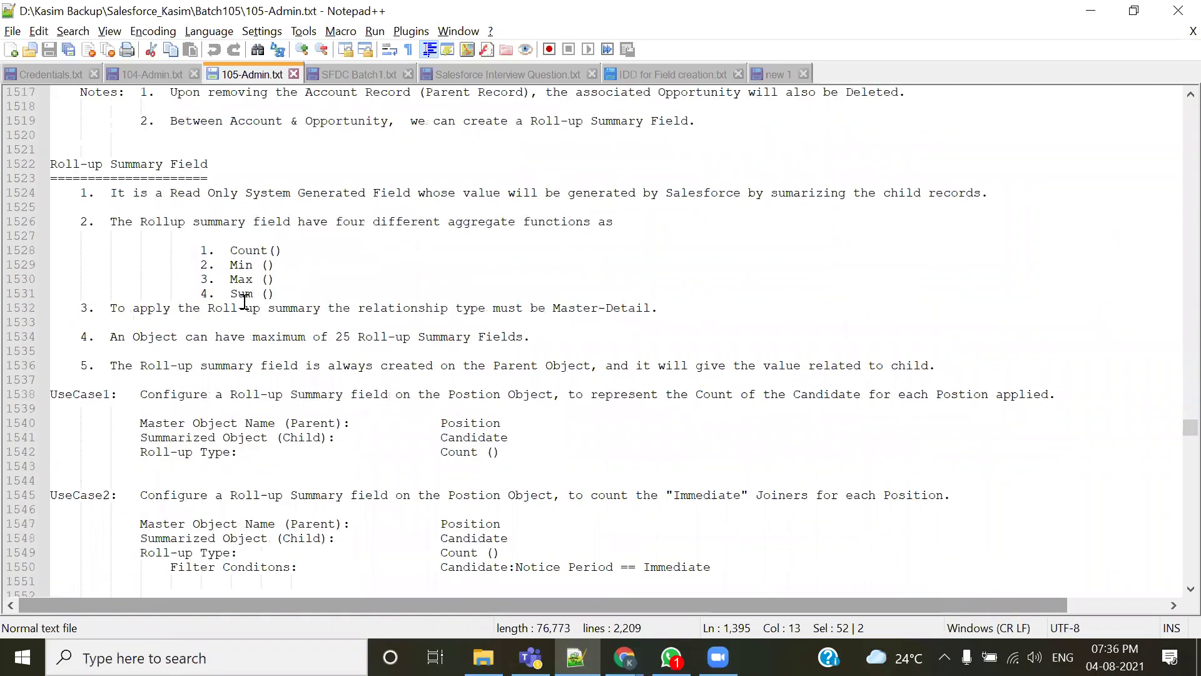
{"action": "scroll", "coordinate": [244, 301], "scroll_direction": "up", "scroll_amount": 4}
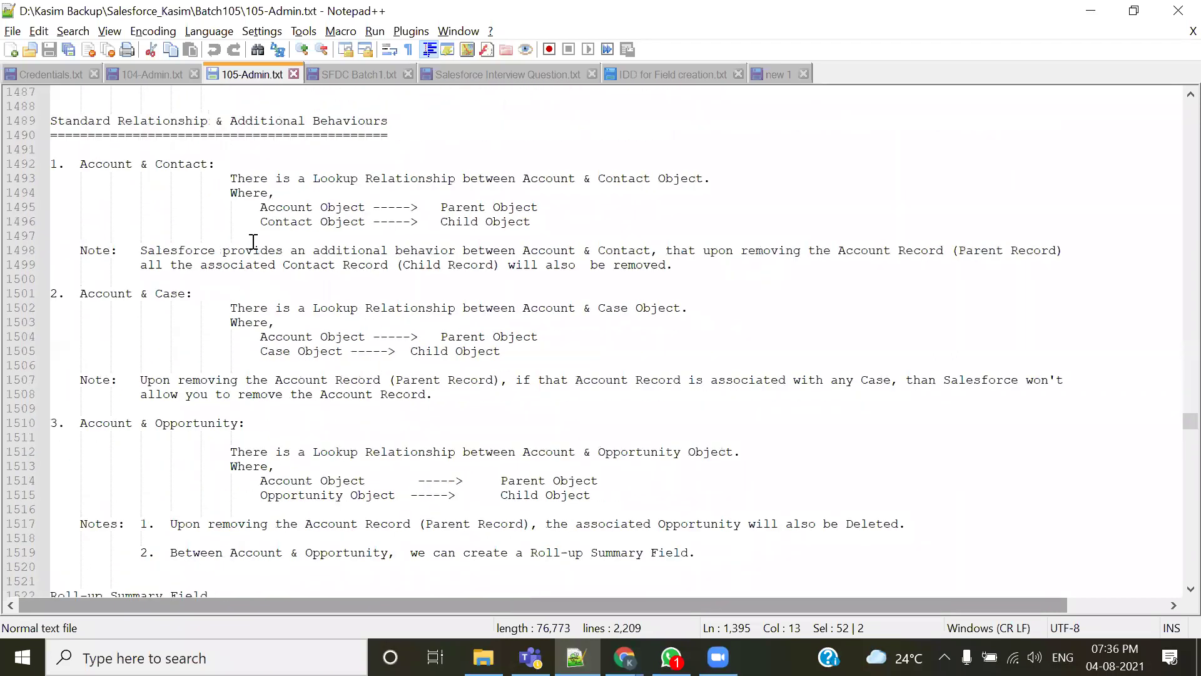
{"action": "scroll", "coordinate": [253, 242], "scroll_direction": "up", "scroll_amount": 5}
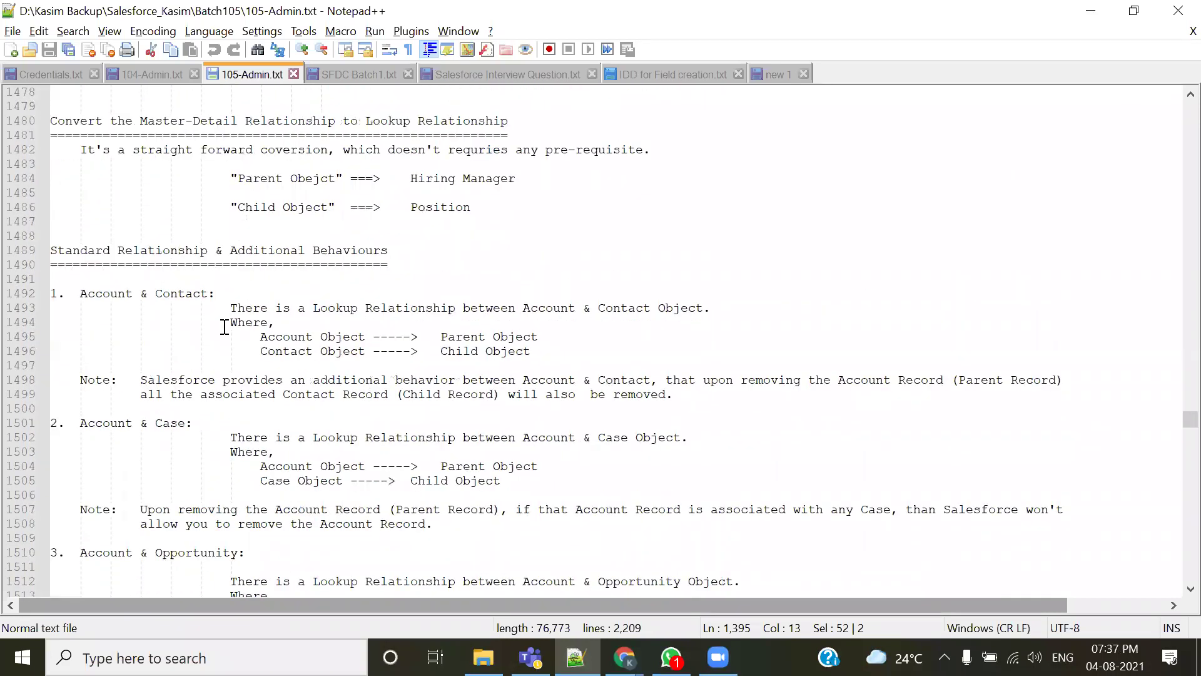
{"action": "scroll", "coordinate": [224, 326], "scroll_direction": "up", "scroll_amount": 6}
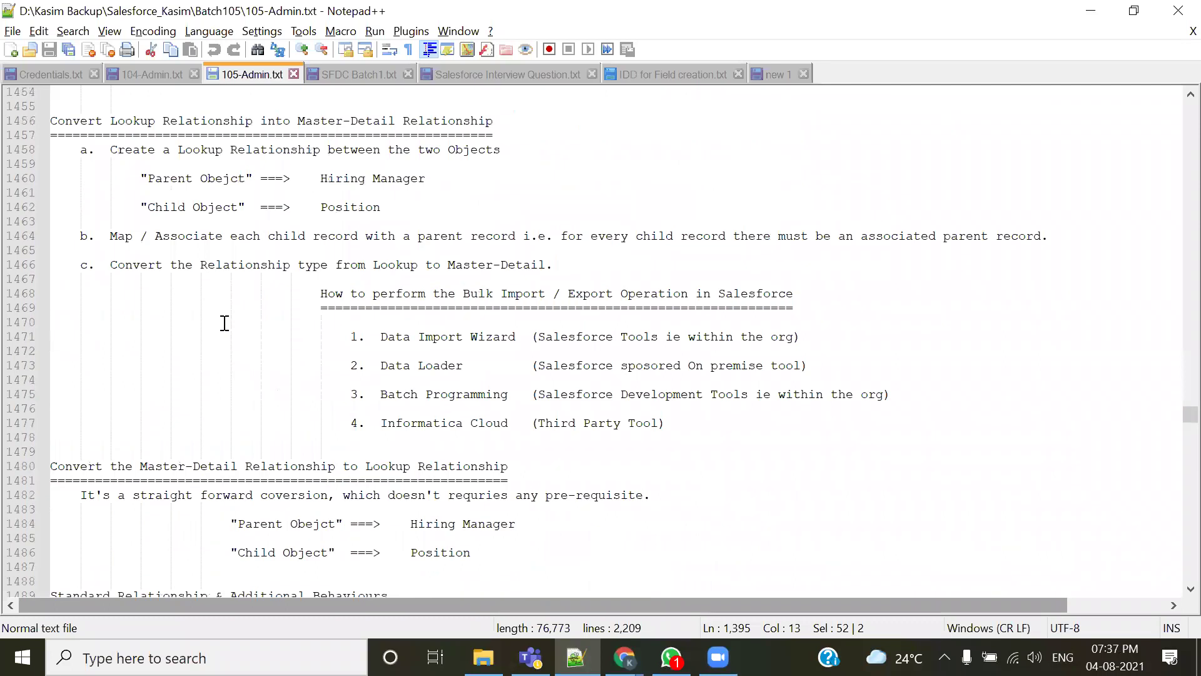
{"action": "scroll", "coordinate": [180, 279], "scroll_direction": "up", "scroll_amount": 1}
- Highlight the parent and child object lines under step a and the heading "Convert Lookup Relationship into Master-Detail Relationship"
{"action": "left_click_drag", "start_coordinate": [74, 194], "coordinate": [178, 279]}
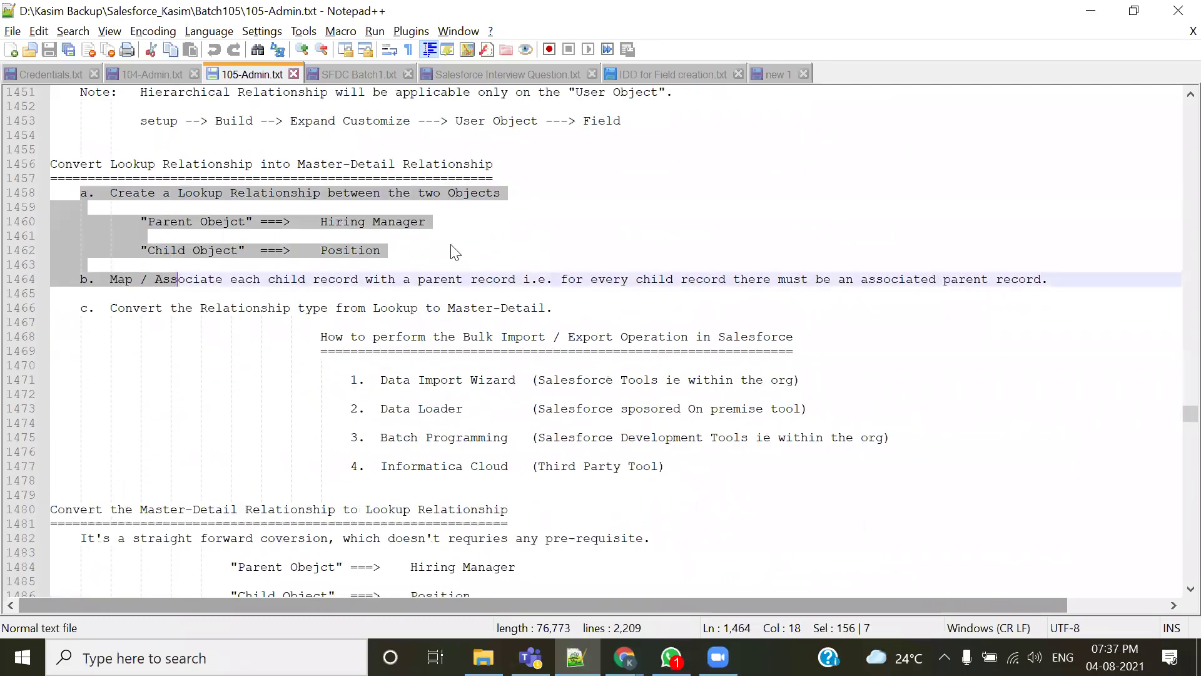
{"action": "left_click", "coordinate": [507, 230]}
{"action": "left_click_drag", "start_coordinate": [117, 163], "coordinate": [441, 164]}
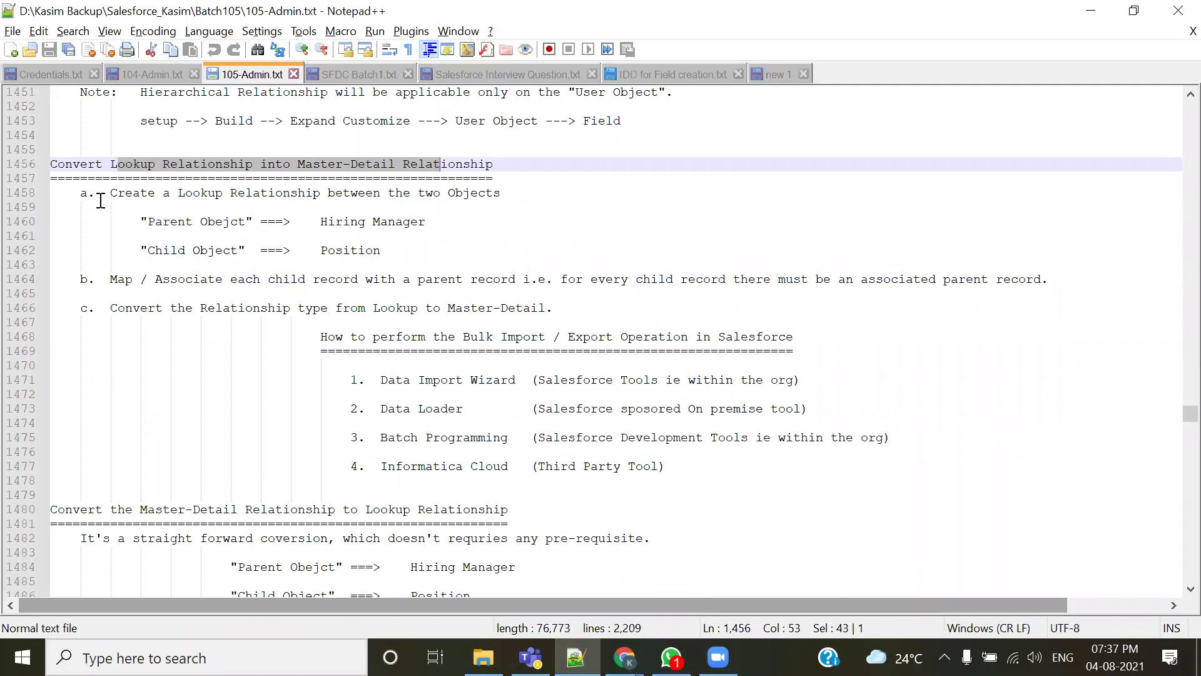
{"action": "left_click", "coordinate": [134, 196]}
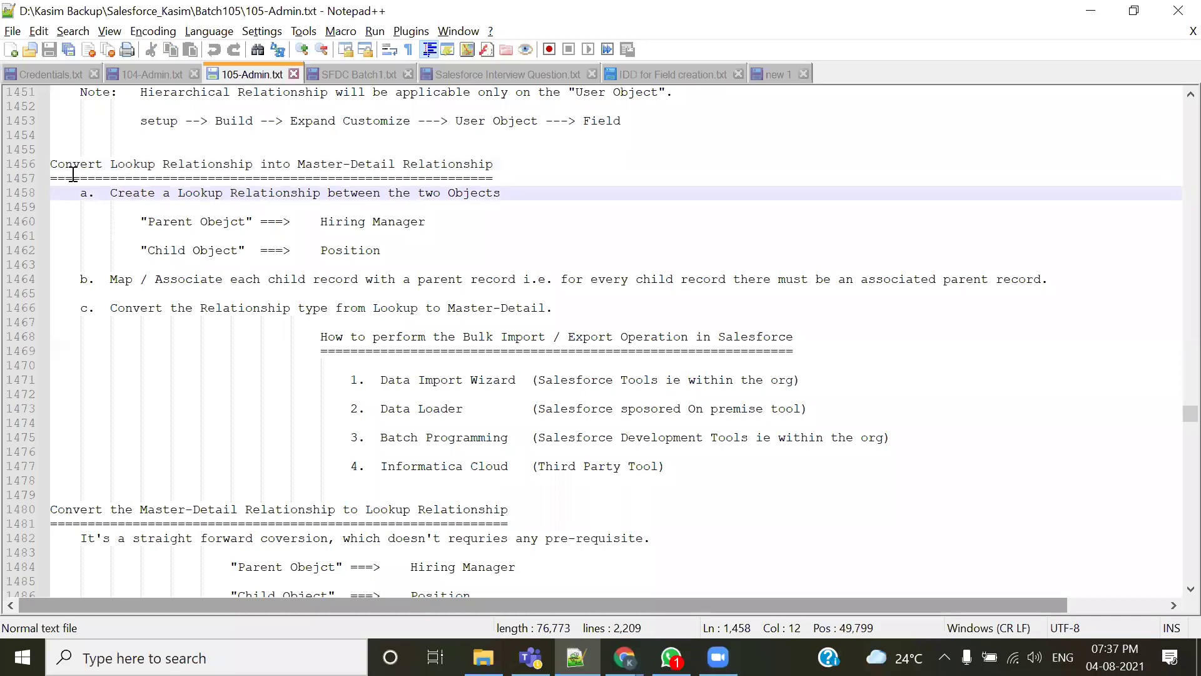
{"action": "left_click_drag", "start_coordinate": [52, 165], "coordinate": [500, 170]}
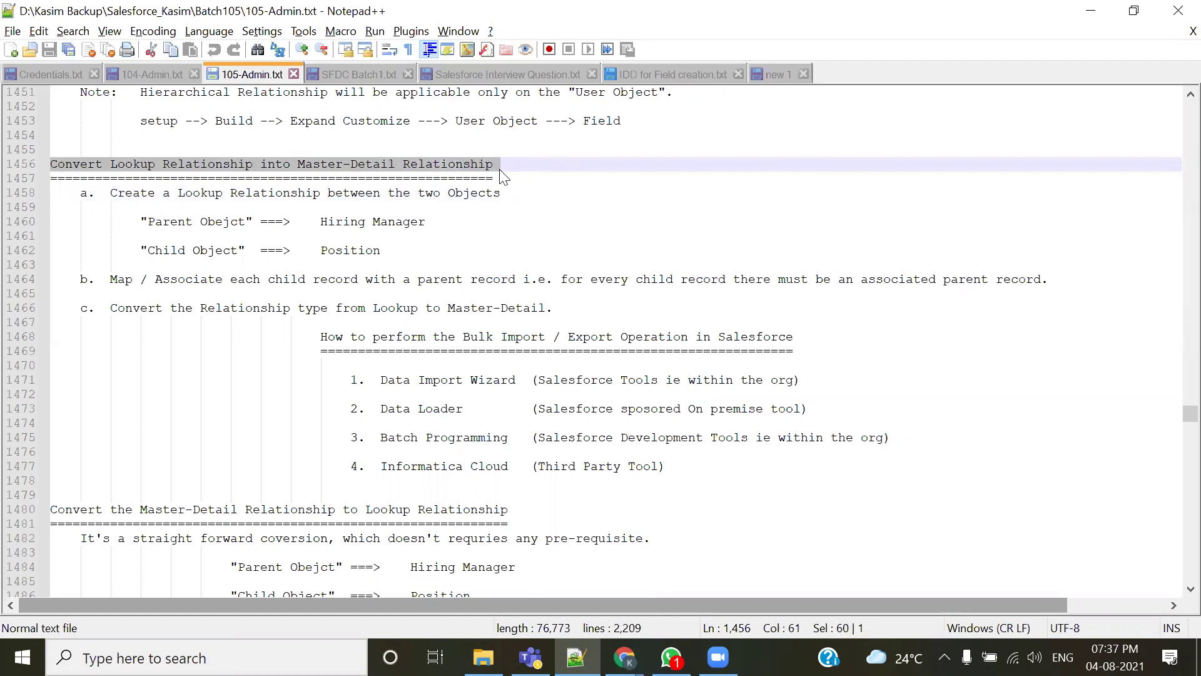
- Highlight conversion steps a, b and c in turn: creating the lookup, mapping child records and converting the relationship type
{"action": "left_click_drag", "start_coordinate": [79, 193], "coordinate": [549, 188]}
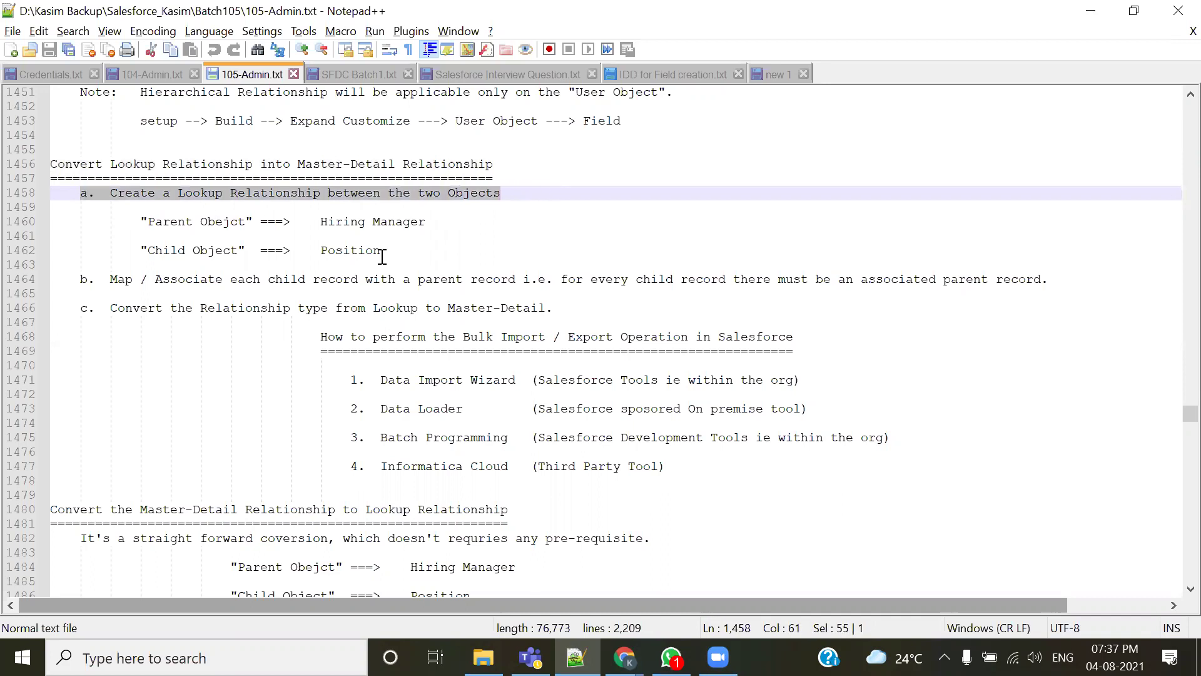
{"action": "left_click_drag", "start_coordinate": [73, 279], "coordinate": [504, 276]}
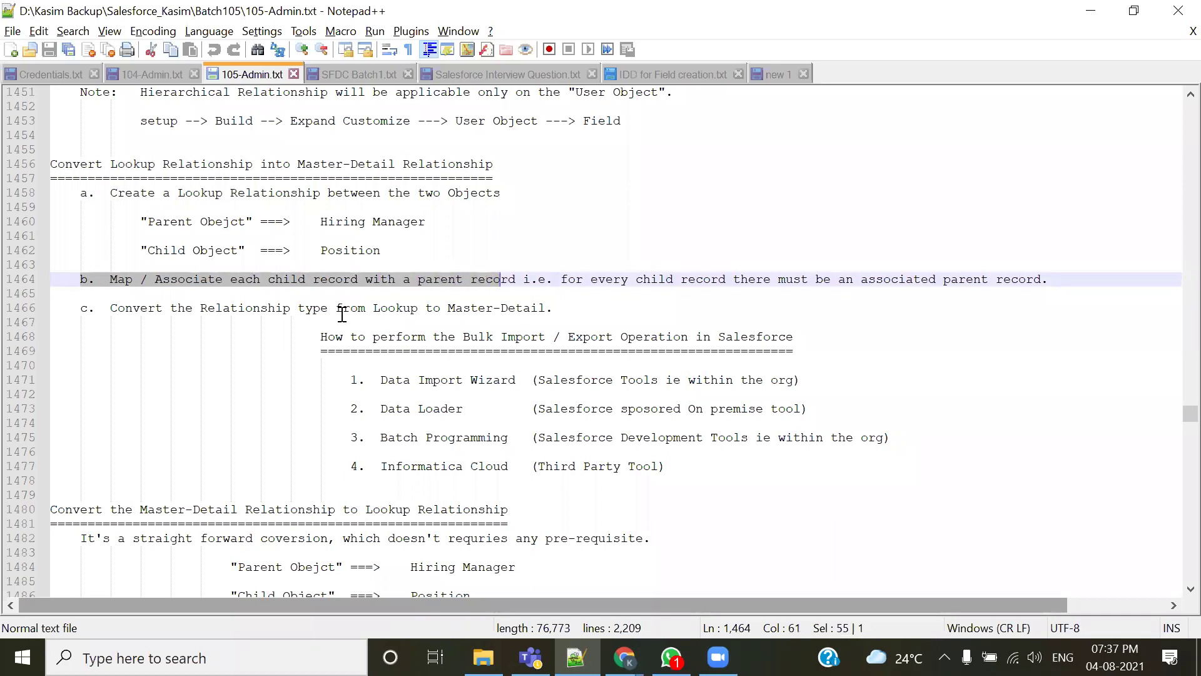
{"action": "left_click_drag", "start_coordinate": [76, 308], "coordinate": [549, 305]}
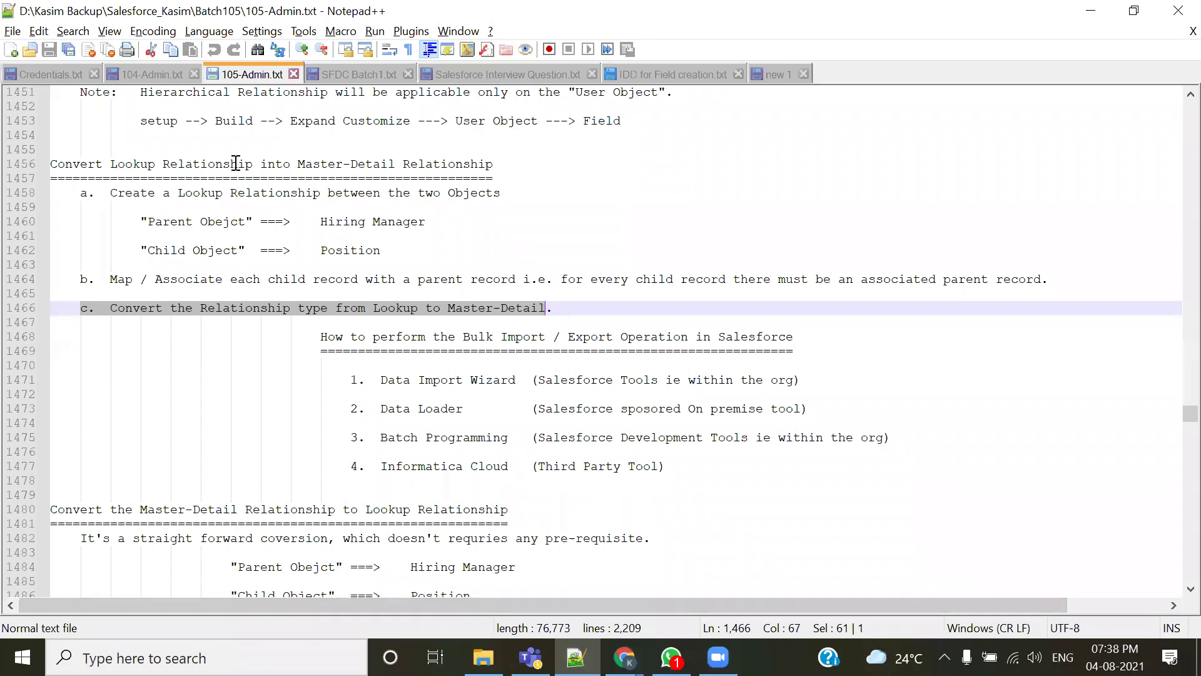
{"action": "left_click", "coordinate": [510, 182]}
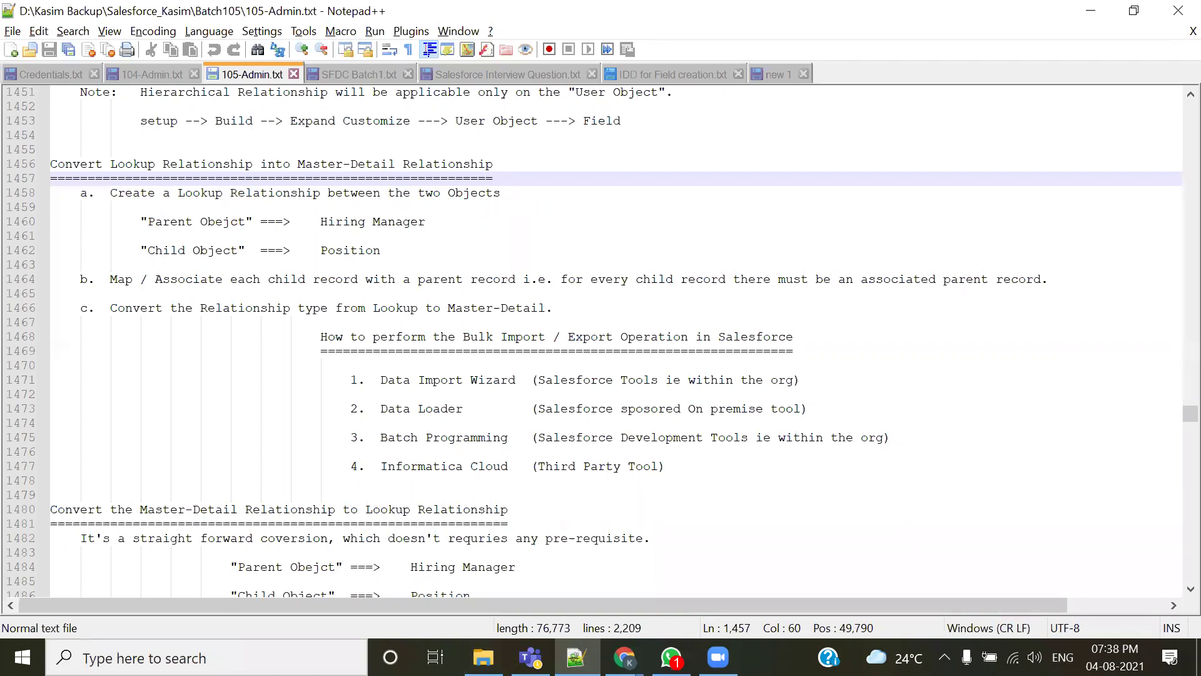
- Highlight the "How to perform the Bulk Import / Export Operation in Salesforce" list from Data Import Wizard to Informatica Cloud
{"action": "left_click", "coordinate": [719, 657]}
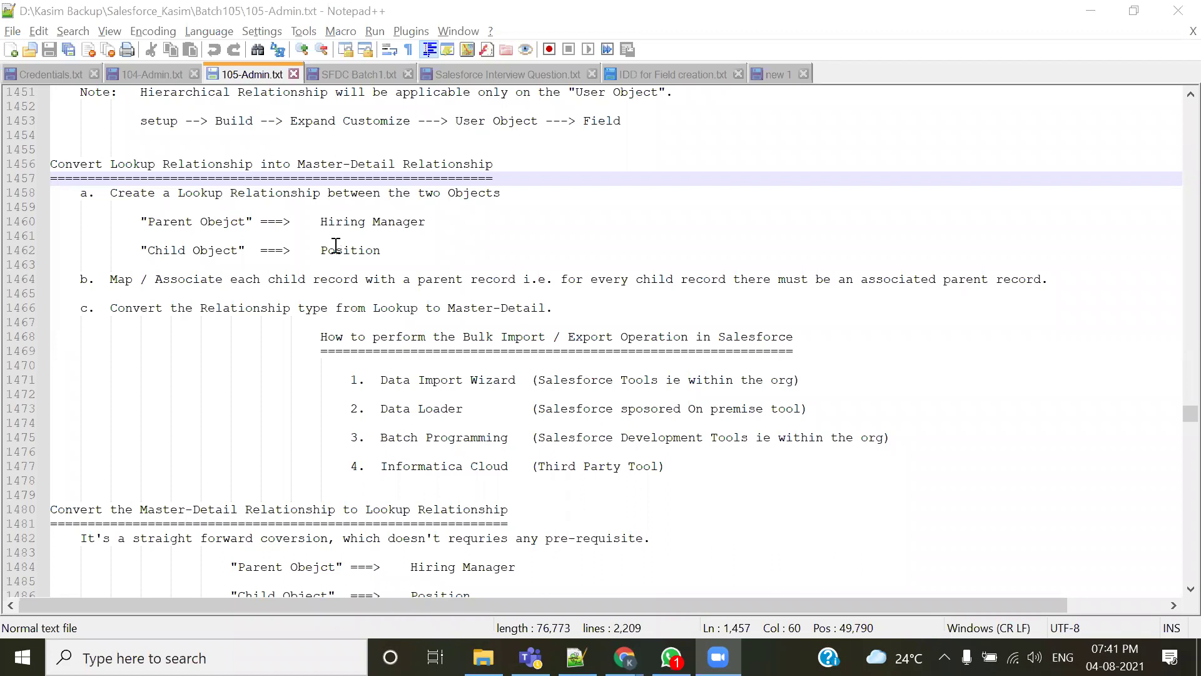
{"action": "scroll", "coordinate": [433, 356], "scroll_direction": "down", "scroll_amount": 2}
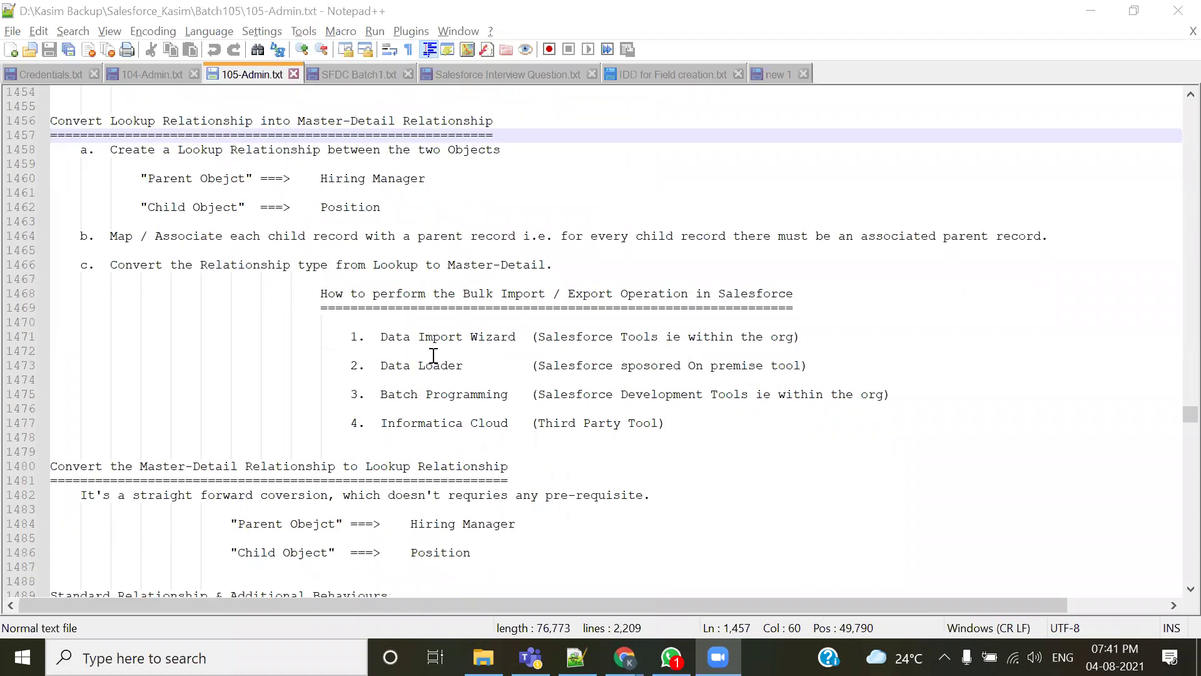
{"action": "left_click_drag", "start_coordinate": [321, 250], "coordinate": [666, 380]}
{"action": "scroll", "coordinate": [553, 409], "scroll_direction": "down", "scroll_amount": 1}
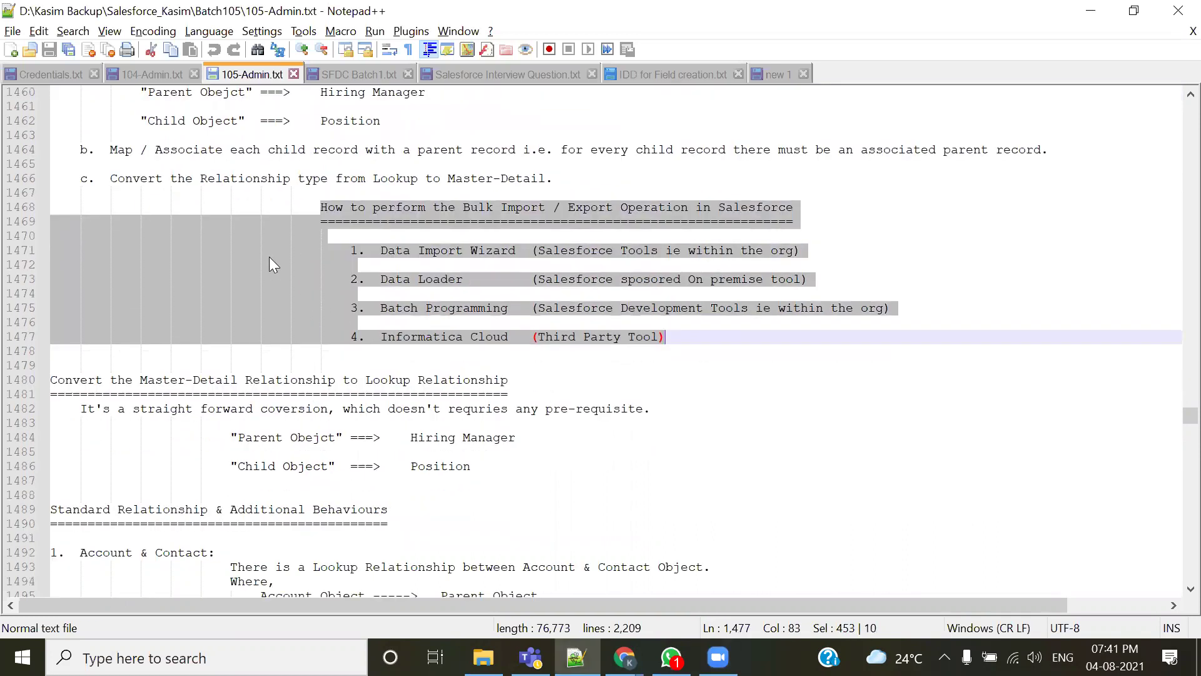
{"action": "scroll", "coordinate": [428, 370], "scroll_direction": "up", "scroll_amount": 1}
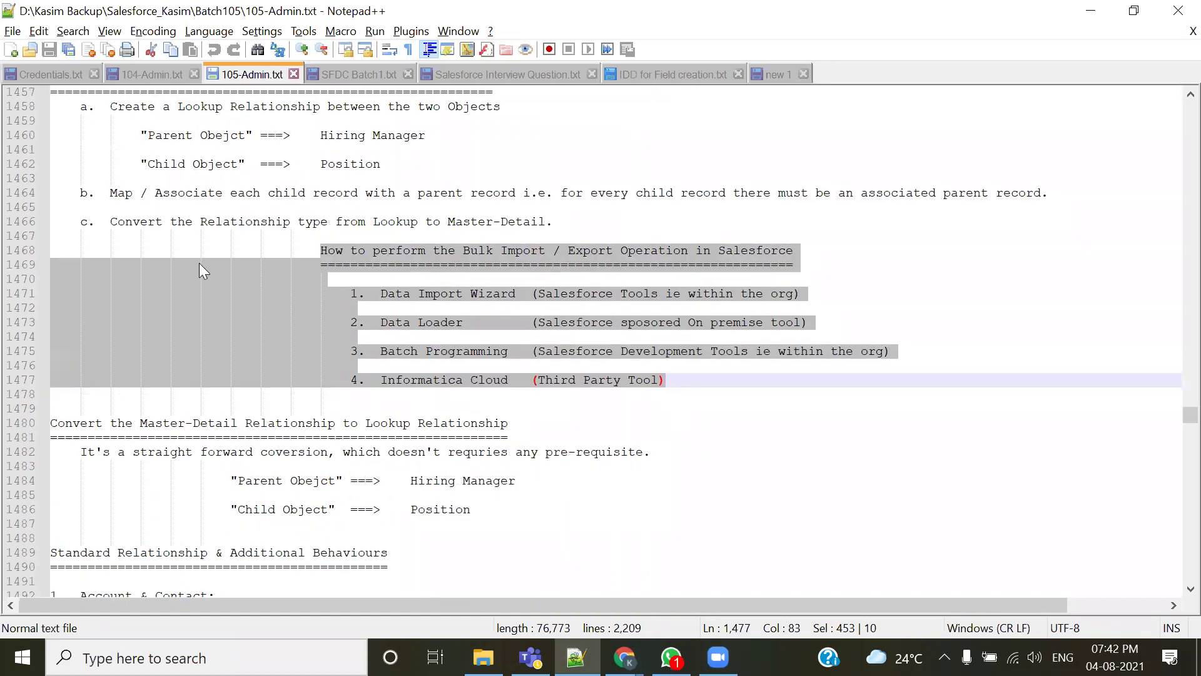
{"action": "left_click", "coordinate": [403, 367]}
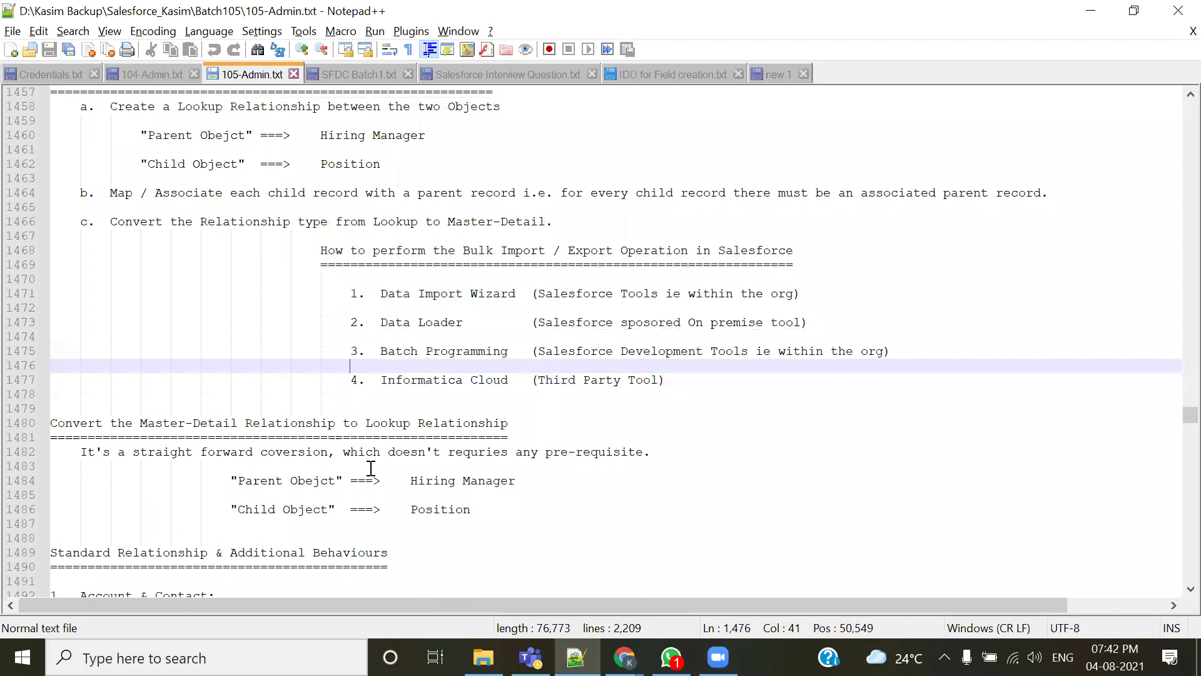
- Switch to Salesforce in Chrome, close the Developer Console window and open Schema Builder in a new tab
{"action": "left_click", "coordinate": [624, 657]}
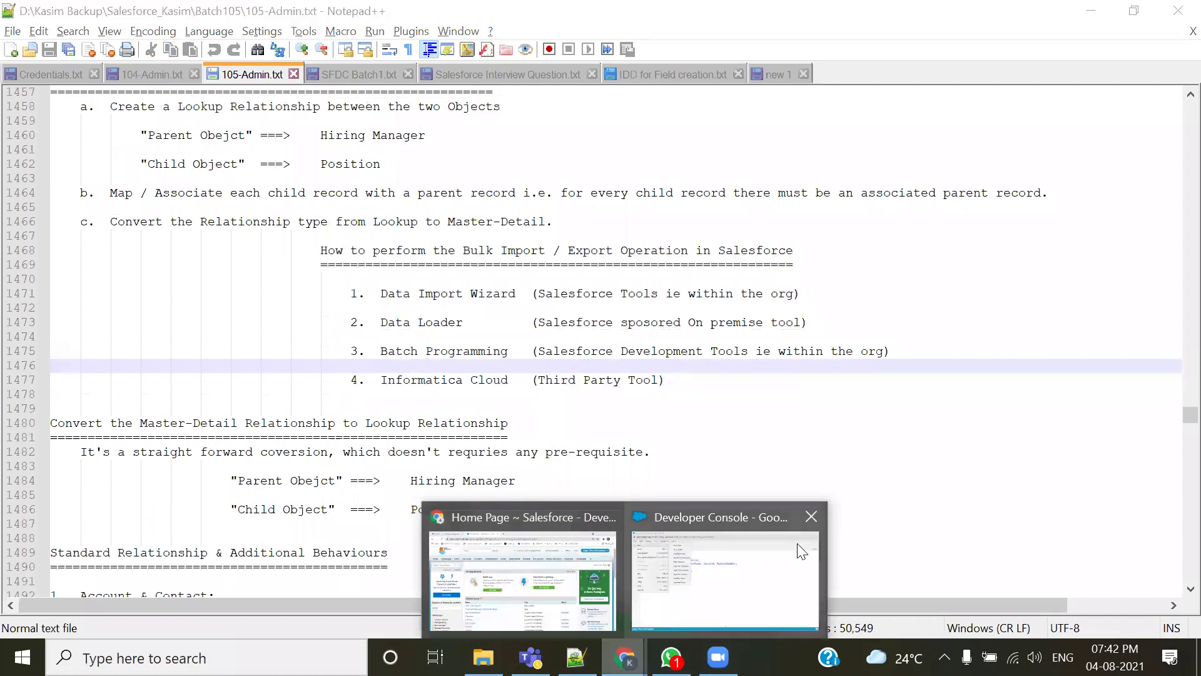
{"action": "left_click", "coordinate": [812, 516]}
{"action": "left_click", "coordinate": [688, 563]}
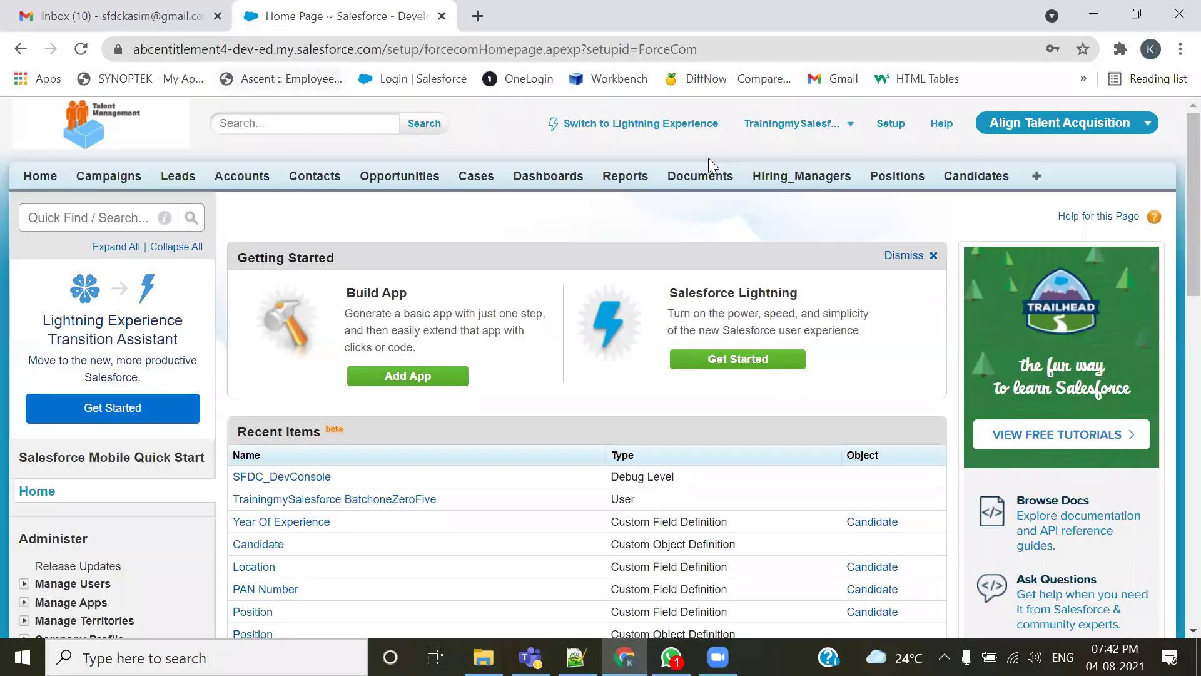
{"action": "scroll", "coordinate": [97, 493], "scroll_direction": "down", "scroll_amount": 6}
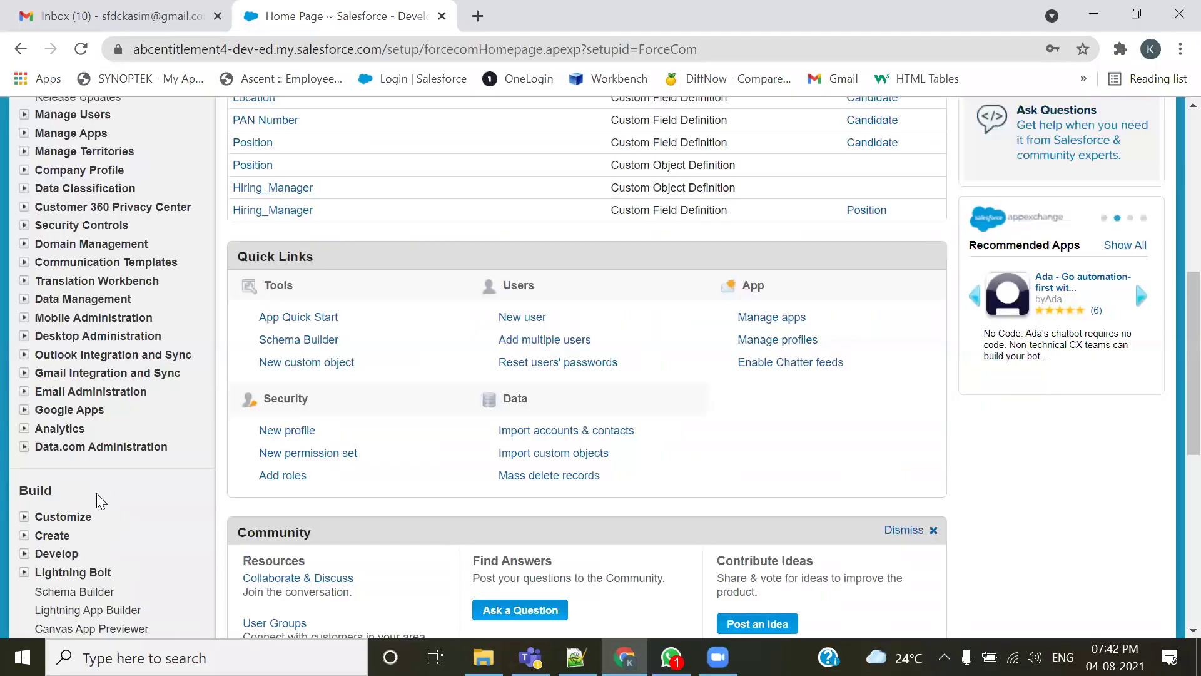
{"action": "scroll", "coordinate": [96, 493], "scroll_direction": "down", "scroll_amount": 4}
{"action": "middle_click", "coordinate": [72, 310]}
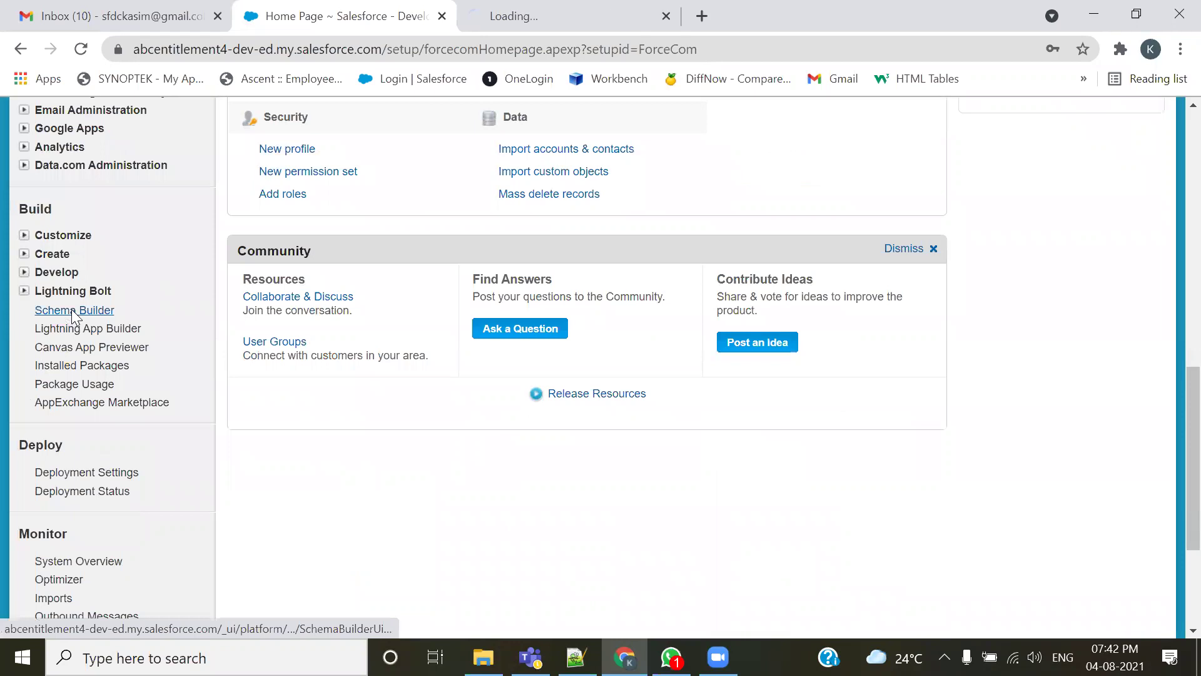
{"action": "left_click", "coordinate": [466, 12]}
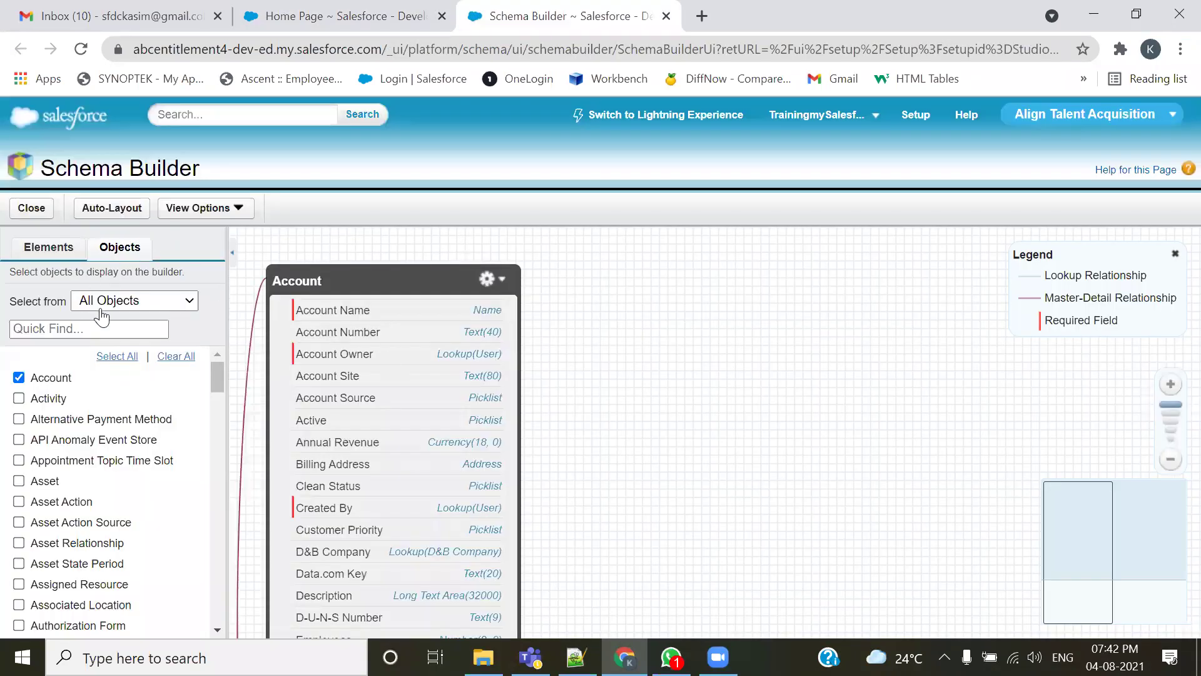
- Clear the displayed objects, filter the list to Custom Objects and show Candidate, Hiring_Manager and Position in the schema
{"action": "left_click", "coordinate": [176, 356]}
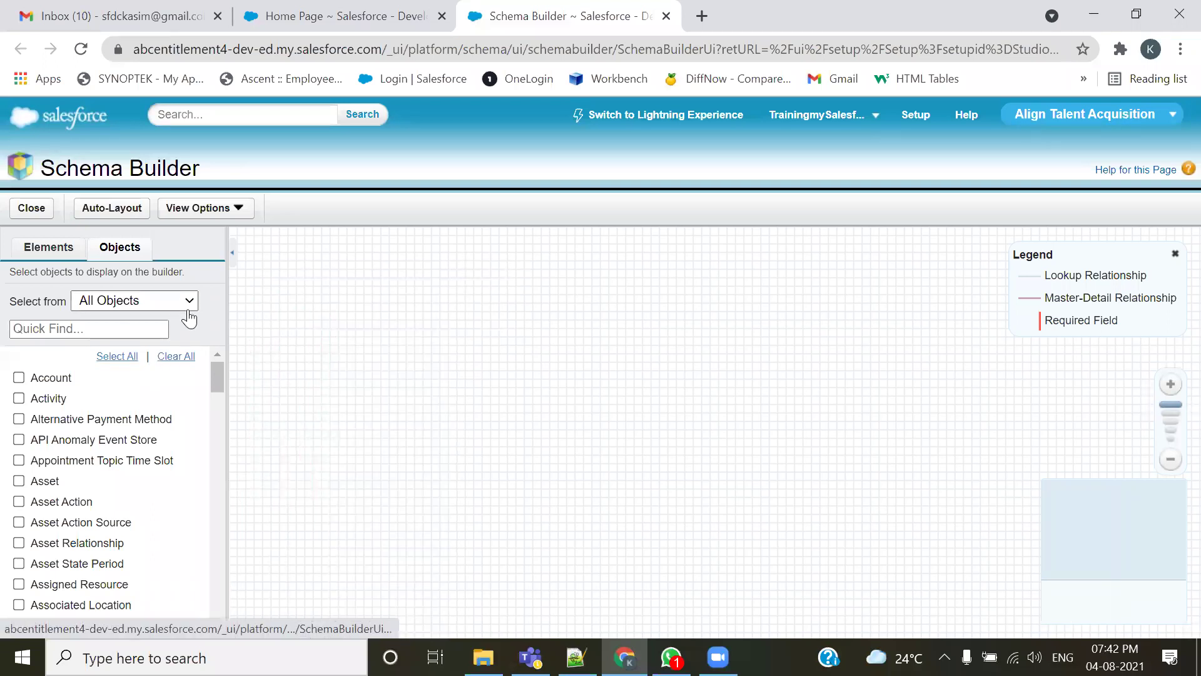
{"action": "left_click", "coordinate": [188, 302]}
{"action": "left_click", "coordinate": [167, 366]}
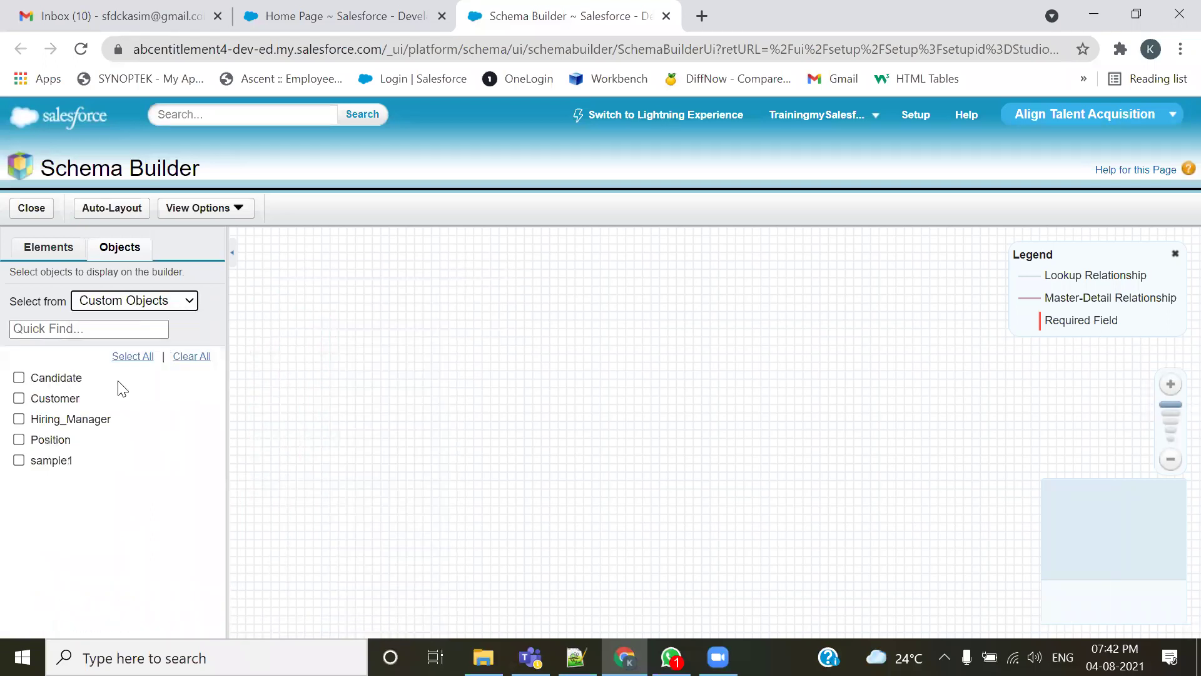
{"action": "left_click", "coordinate": [19, 378]}
{"action": "left_click", "coordinate": [19, 419]}
{"action": "left_click", "coordinate": [18, 440]}
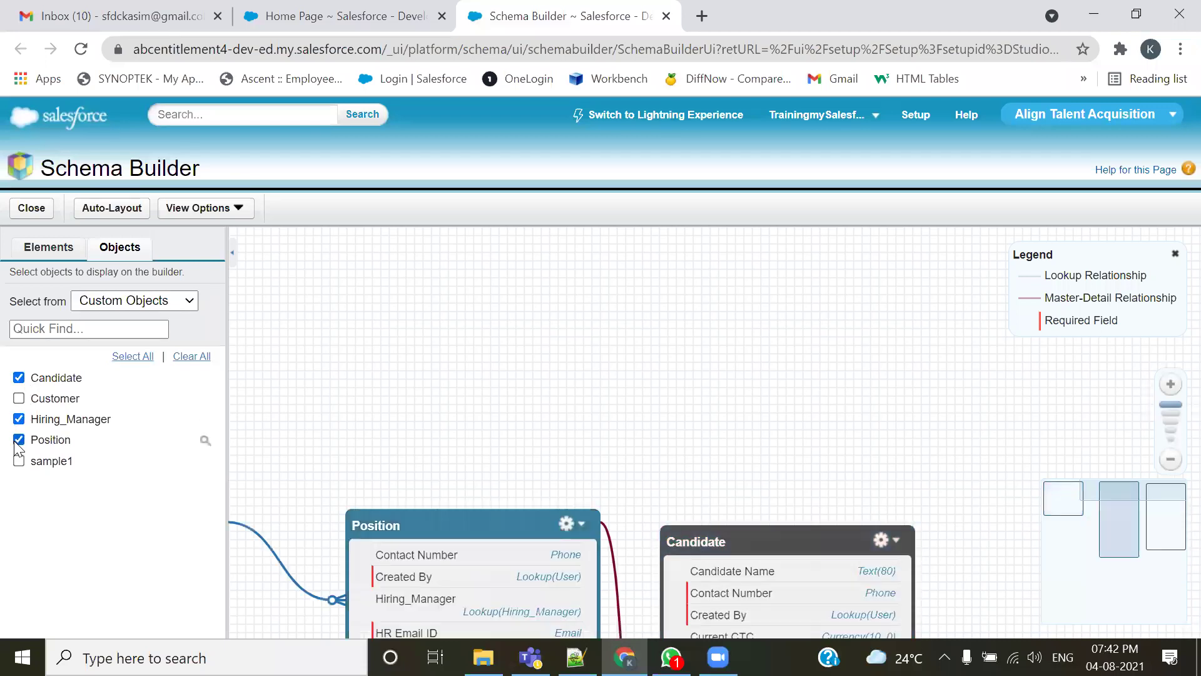
- Collapse the object list and examine the relationship lines connecting Hiring_Manager, Position and Candidate in the schema
{"action": "left_click", "coordinate": [236, 256]}
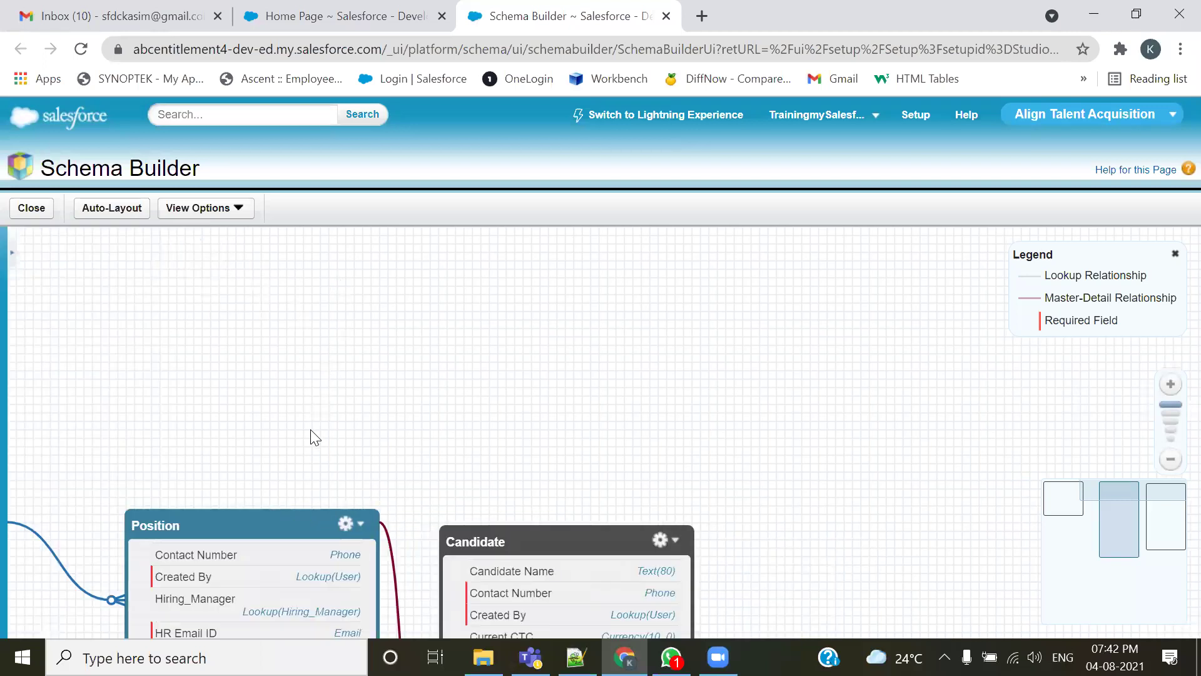
{"action": "scroll", "coordinate": [368, 362], "scroll_direction": "down", "scroll_amount": 2}
{"action": "scroll", "coordinate": [368, 362], "scroll_direction": "down", "scroll_amount": 2}
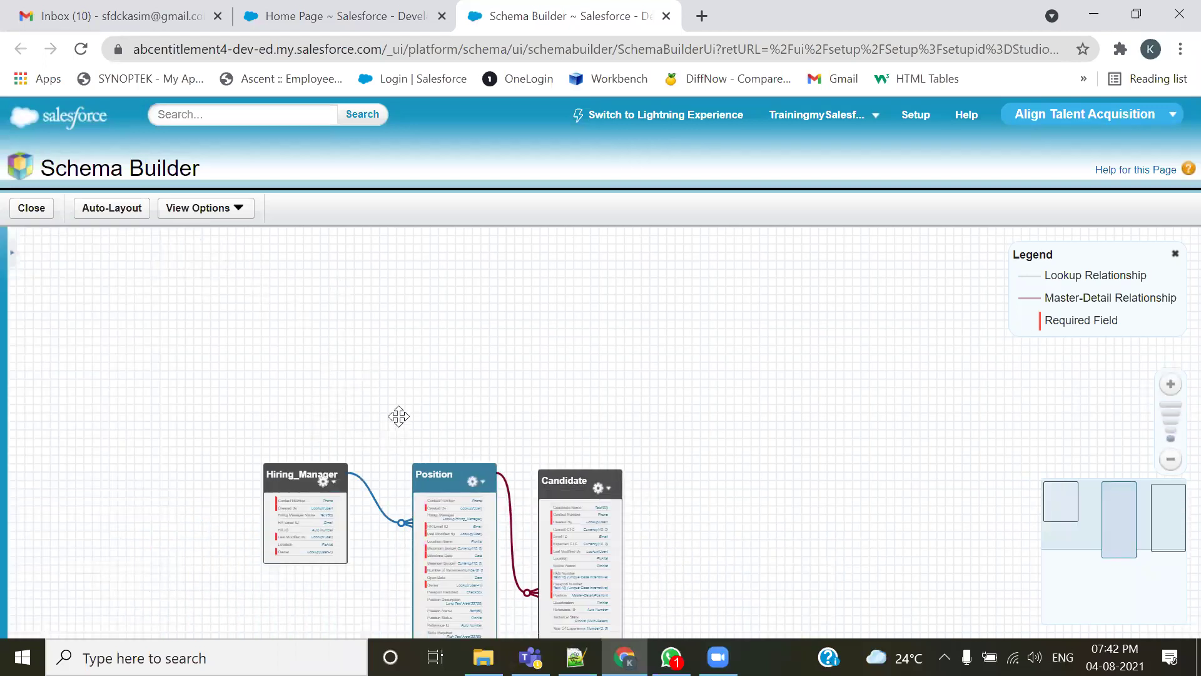
{"action": "left_click_drag", "start_coordinate": [396, 416], "coordinate": [407, 276]}
{"action": "scroll", "coordinate": [767, 381], "scroll_direction": "up", "scroll_amount": 3}
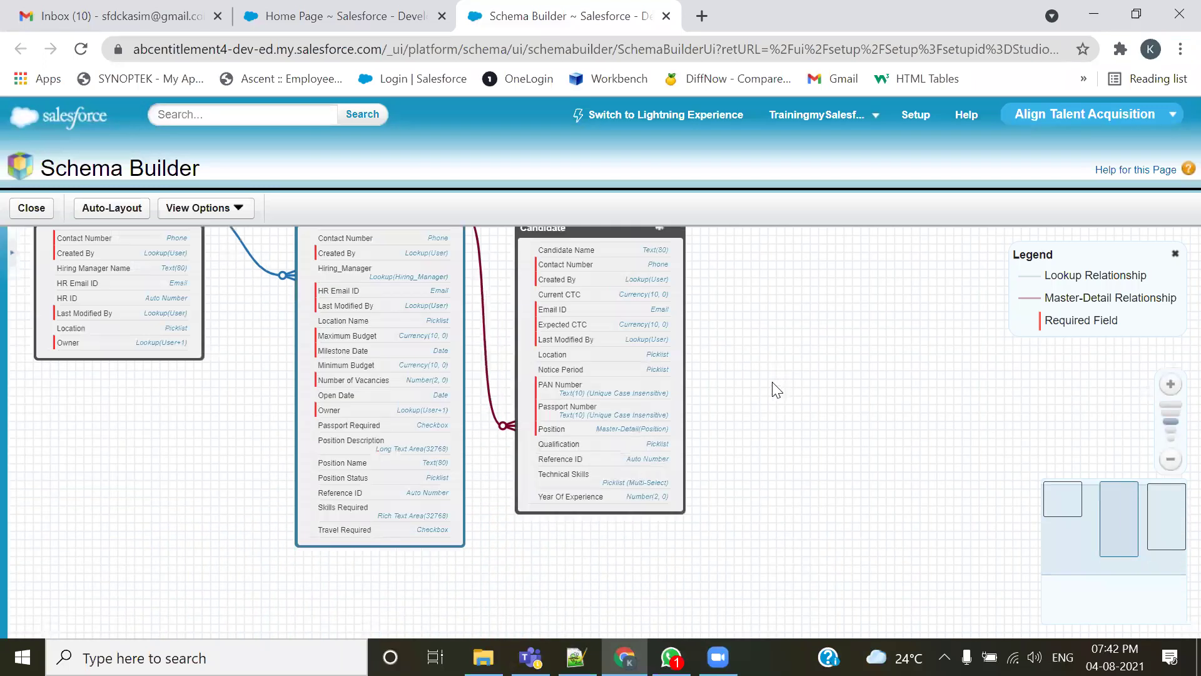
{"action": "left_click_drag", "start_coordinate": [988, 410], "coordinate": [971, 411]}
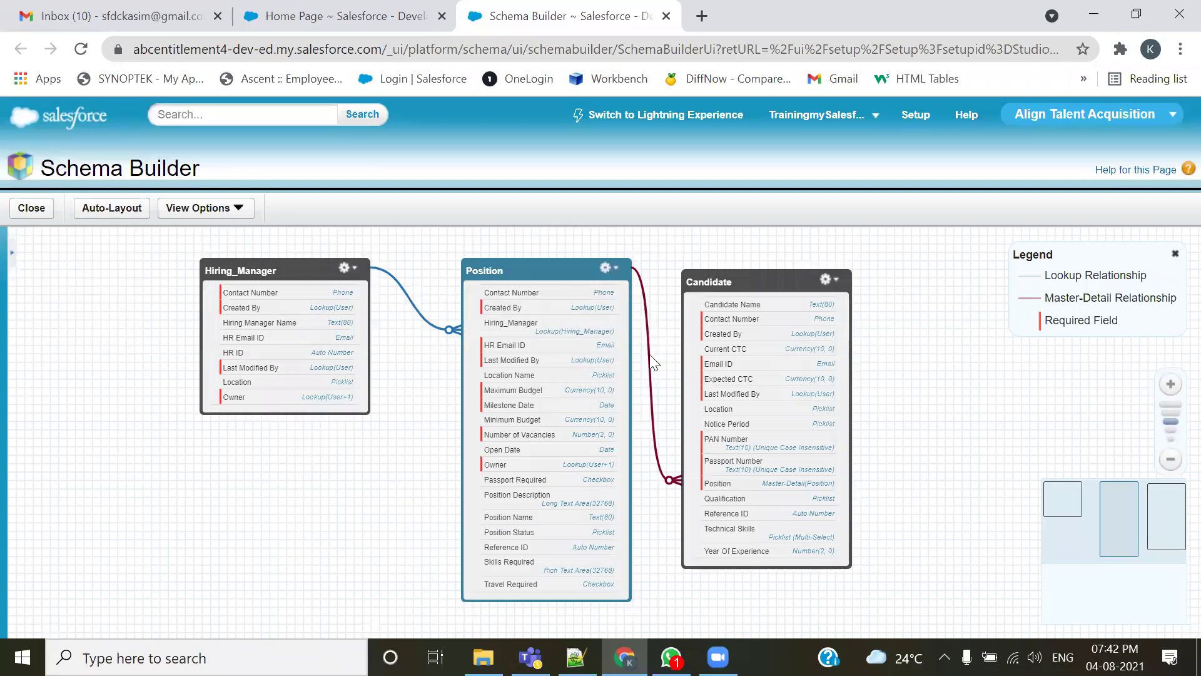
{"action": "mouse_move", "coordinate": [653, 361]}
{"action": "mouse_move", "coordinate": [401, 293]}
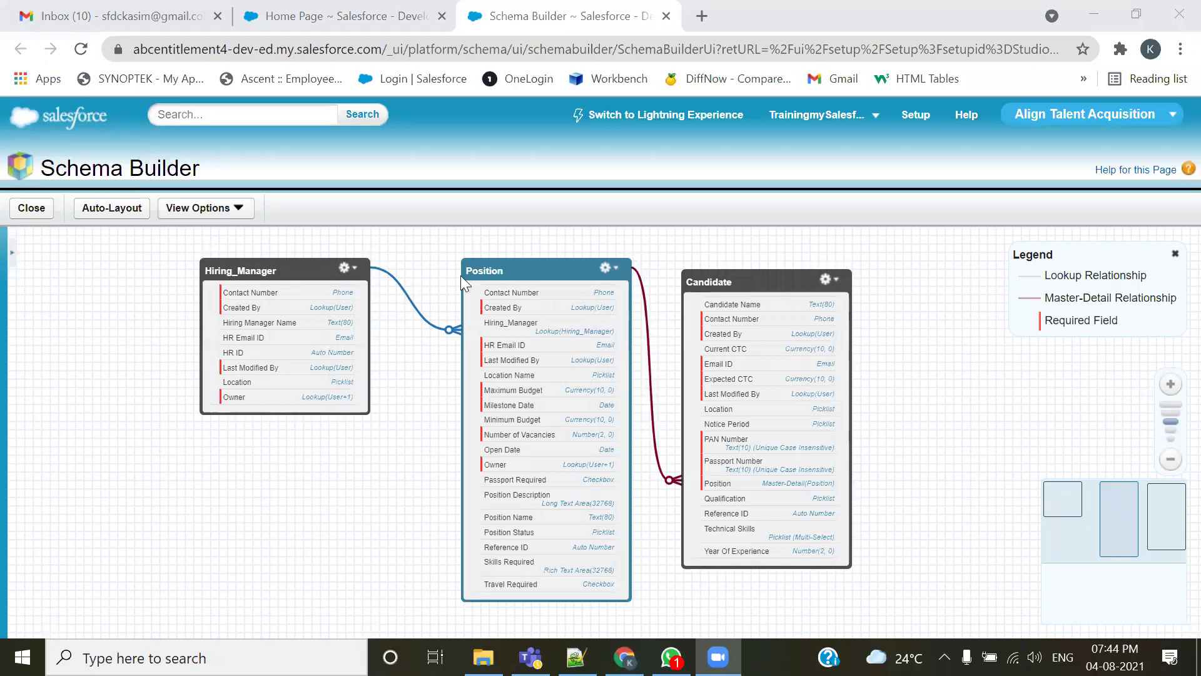
- Open the Positions home page in Salesforce to view the recent positions, and return to the 105-Admin.txt notes in Notepad++
{"action": "left_click", "coordinate": [377, 12]}
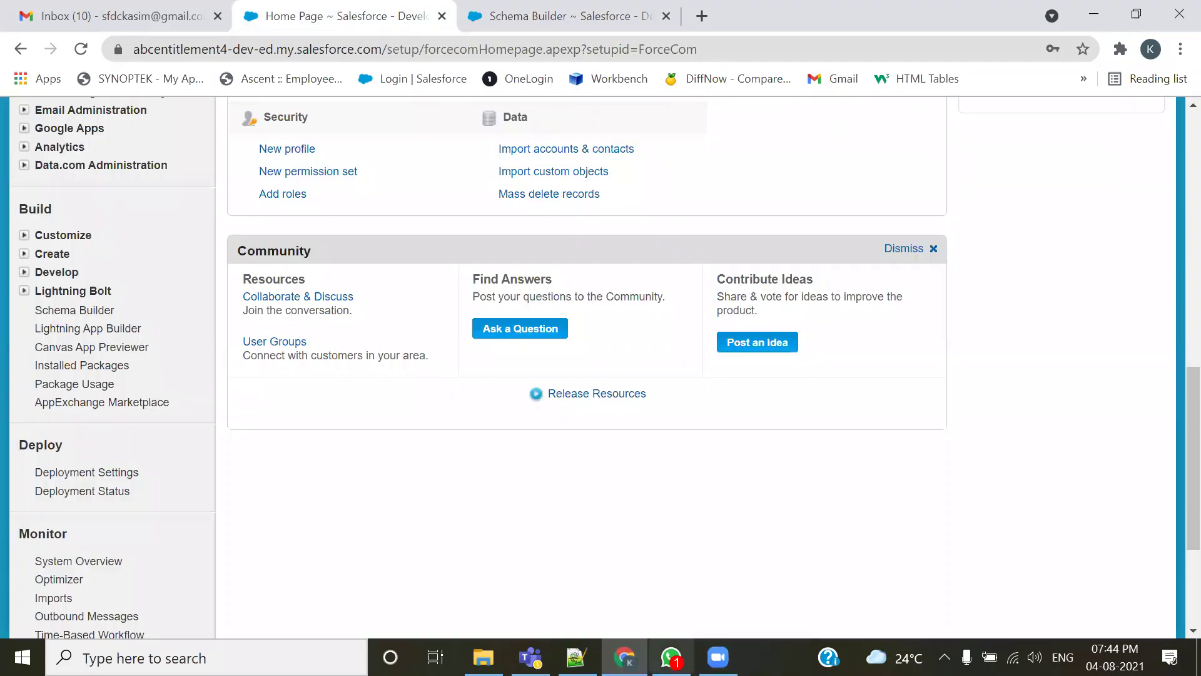
{"action": "scroll", "coordinate": [776, 463], "scroll_direction": "up", "scroll_amount": 3}
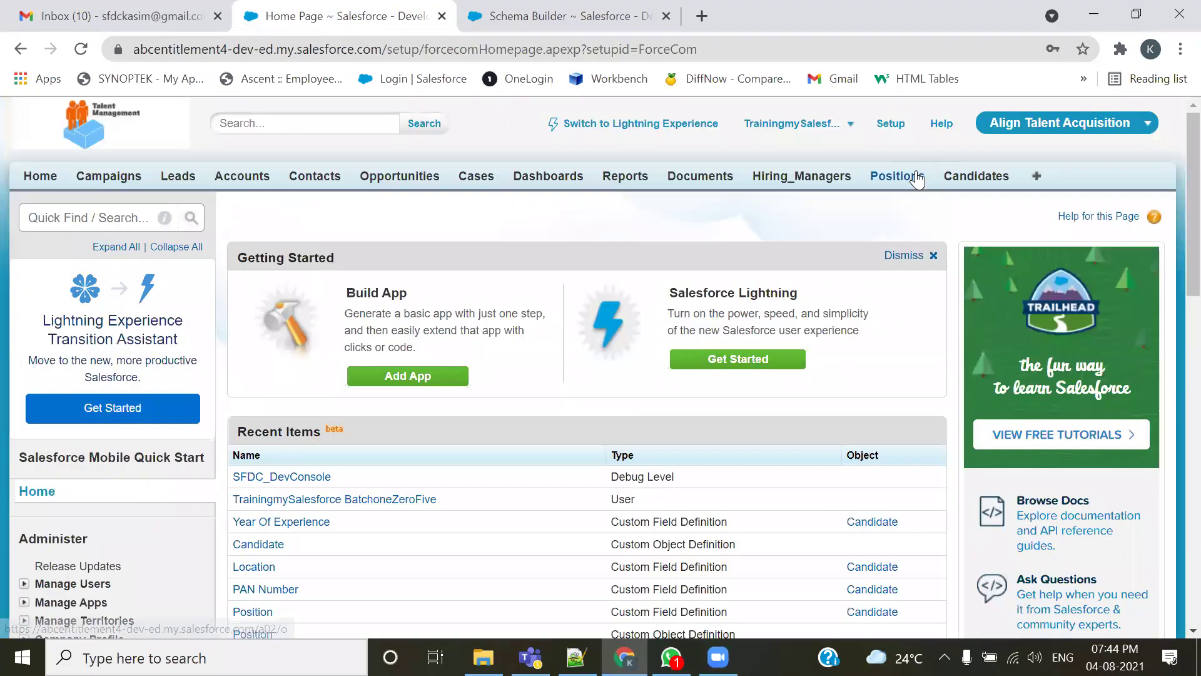
{"action": "left_click", "coordinate": [915, 178]}
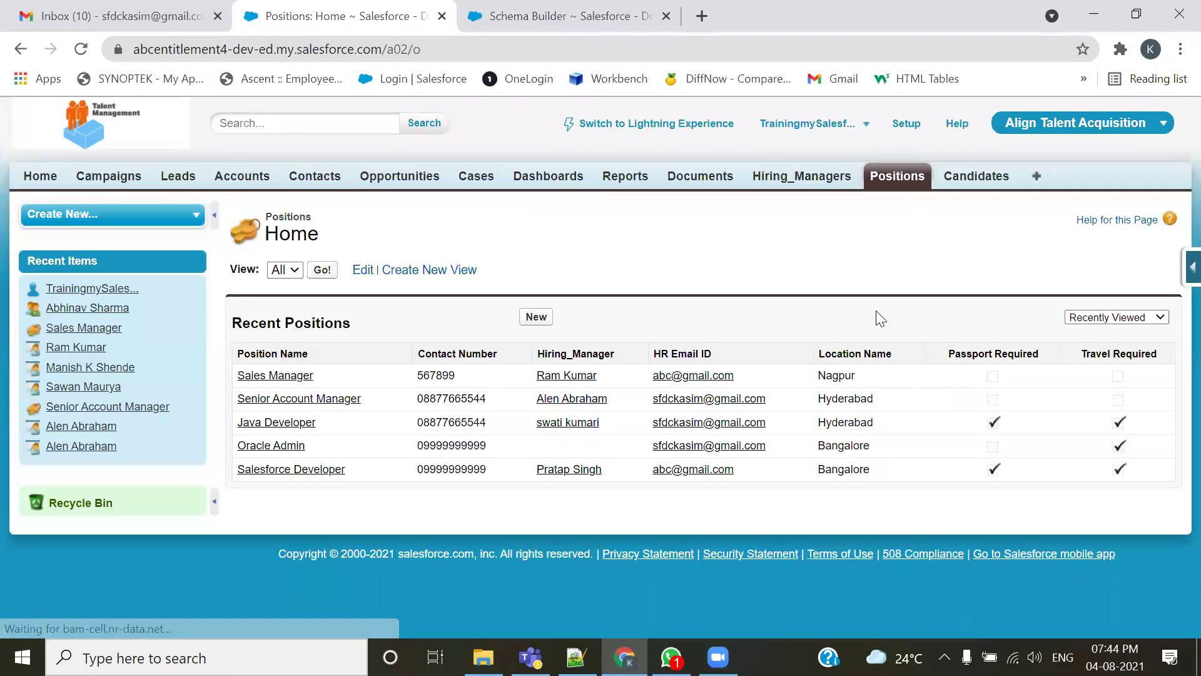
{"action": "key", "text": "alt+Tab"}
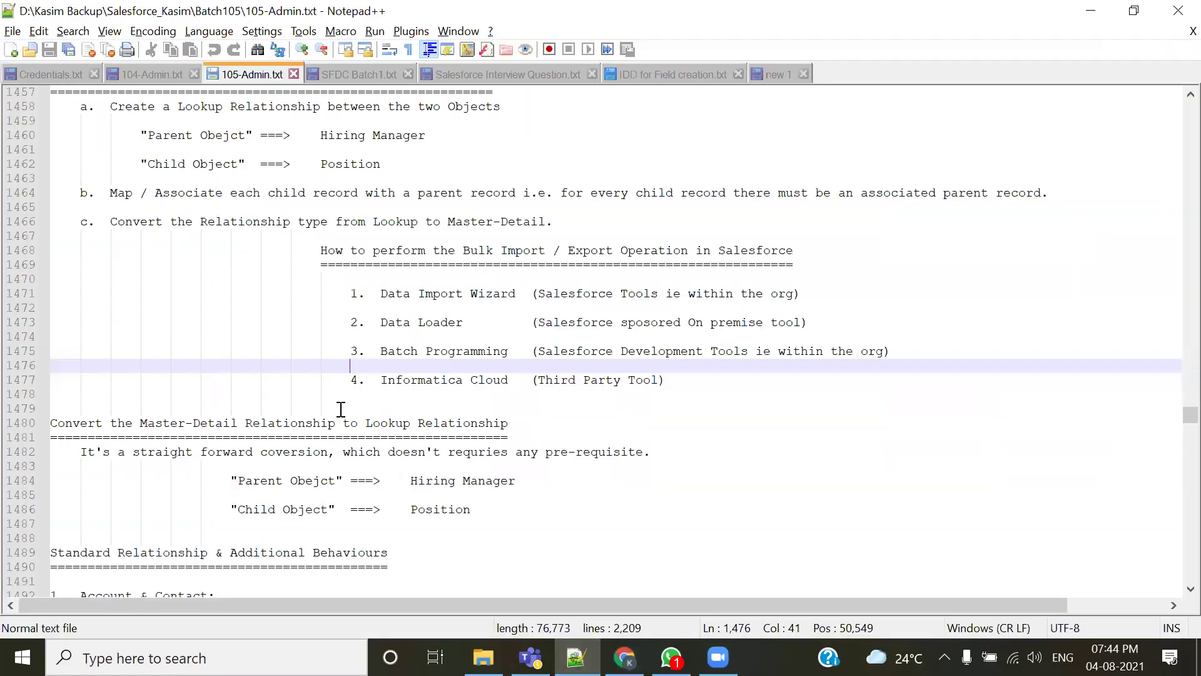
- Review the notes on converting a Lookup Relationship into Master-Detail, and switch back to Salesforce in Chrome
{"action": "scroll", "coordinate": [342, 407], "scroll_direction": "down", "scroll_amount": 4}
{"action": "scroll", "coordinate": [342, 408], "scroll_direction": "down", "scroll_amount": 8}
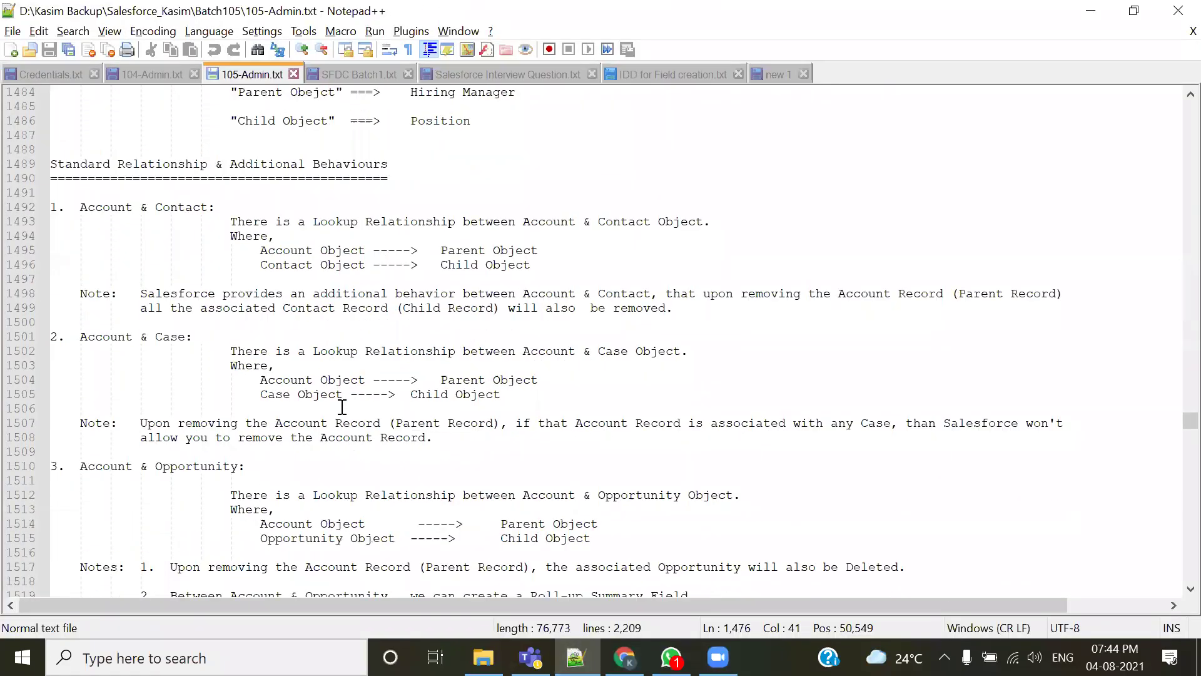
{"action": "scroll", "coordinate": [342, 408], "scroll_direction": "up", "scroll_amount": 16}
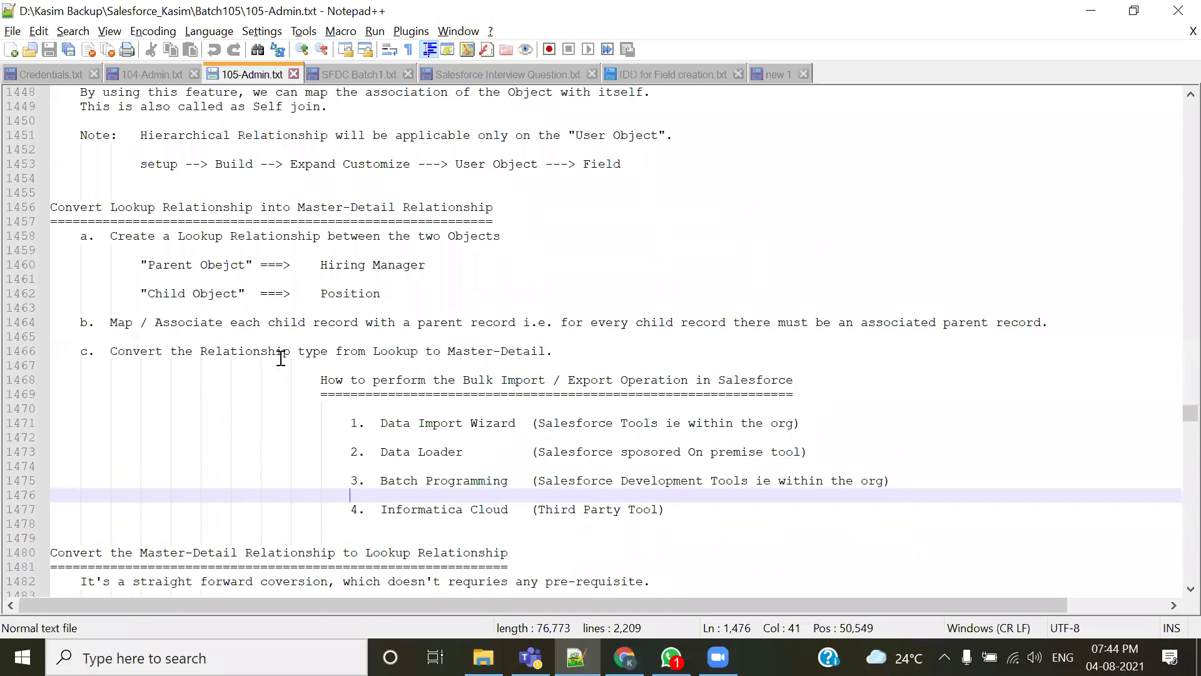
{"action": "scroll", "coordinate": [281, 358], "scroll_direction": "up", "scroll_amount": 6}
{"action": "scroll", "coordinate": [483, 368], "scroll_direction": "down", "scroll_amount": 5}
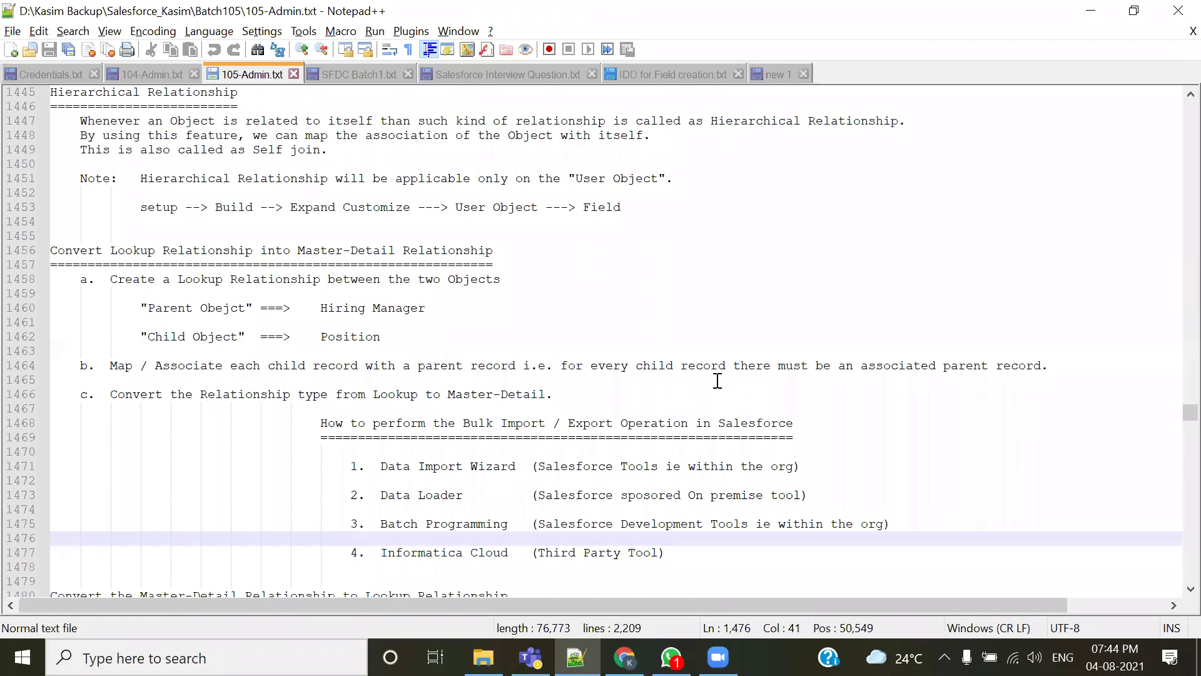
{"action": "key", "text": "alt+Tab"}
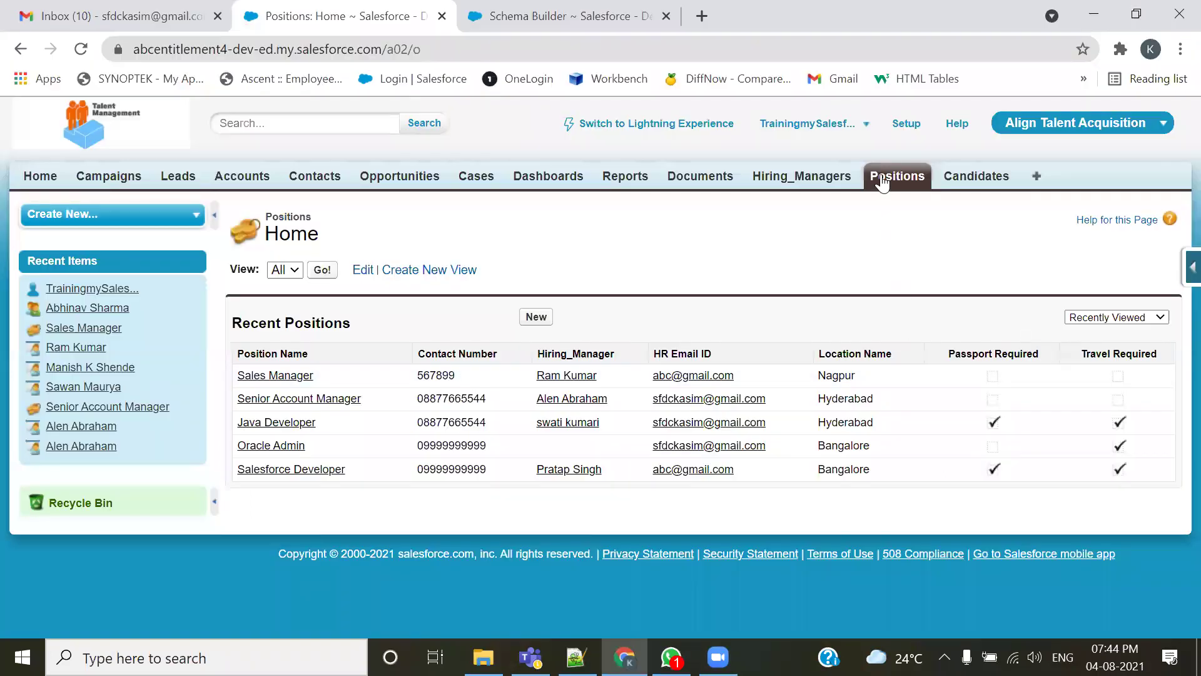
- Open the Position object's field definitions in setup and look through its standard and custom fields
{"action": "mouse_move", "coordinate": [1180, 280]}
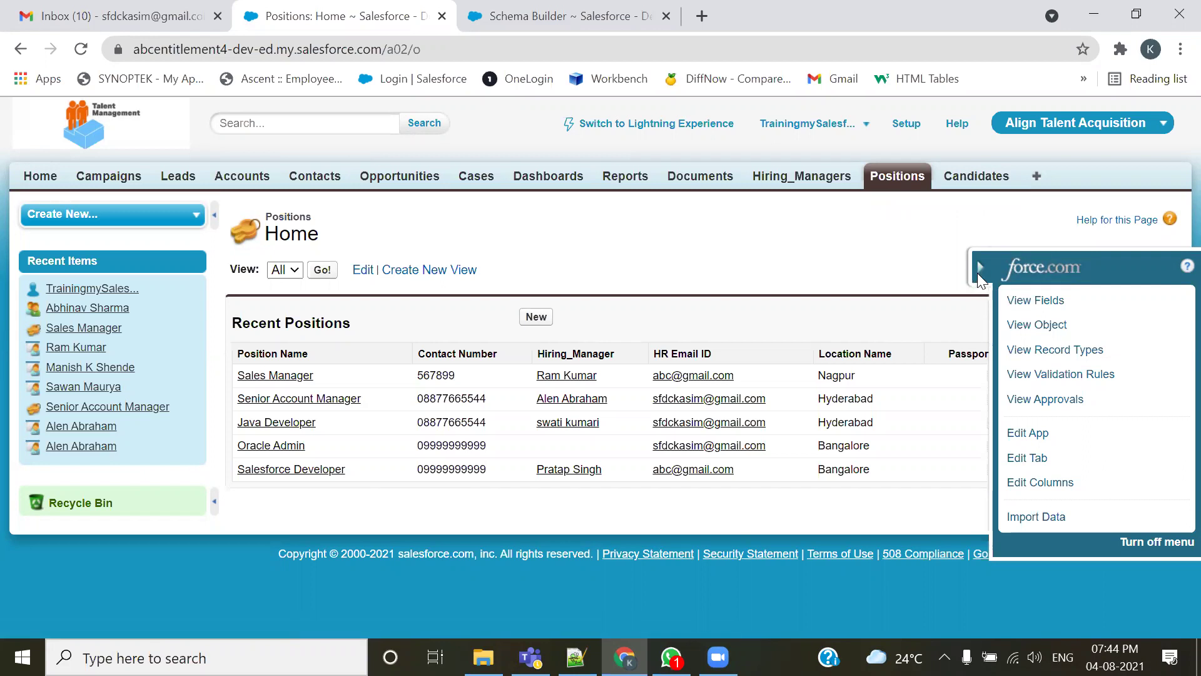
{"action": "left_click", "coordinate": [1035, 300]}
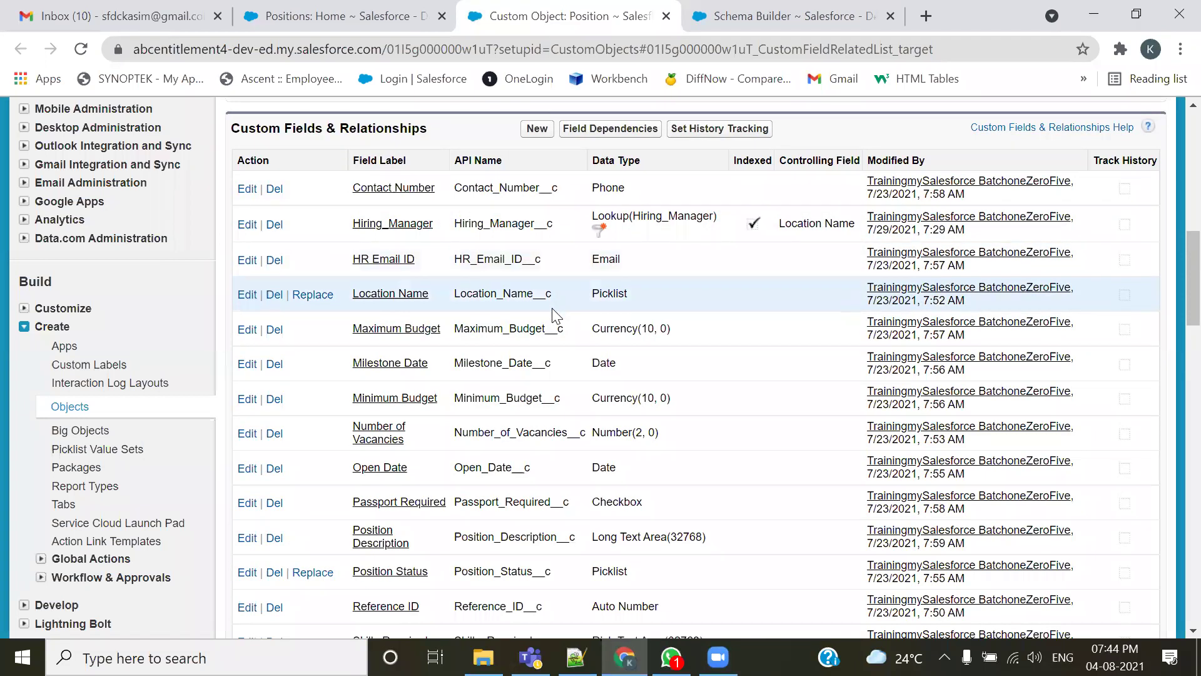
{"action": "scroll", "coordinate": [552, 313], "scroll_direction": "down", "scroll_amount": 5}
{"action": "scroll", "coordinate": [552, 308], "scroll_direction": "up", "scroll_amount": 10}
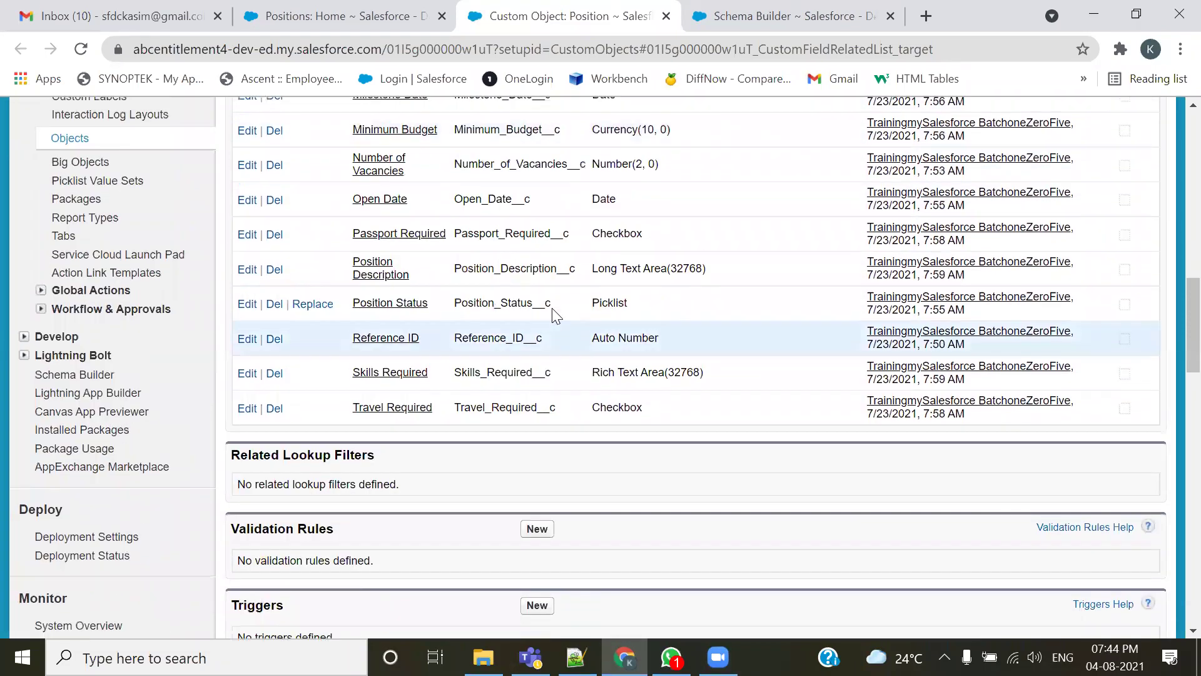
{"action": "scroll", "coordinate": [553, 315], "scroll_direction": "down", "scroll_amount": 6}
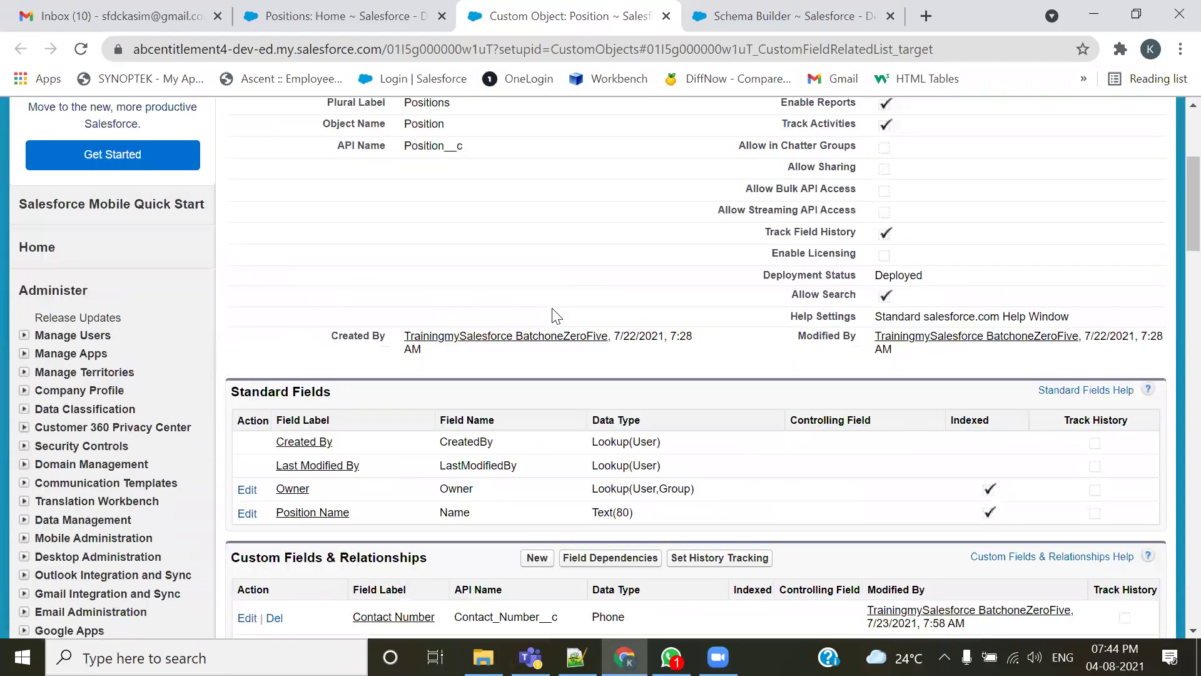
- Check the Hiring_Manager–Position relationship in Schema Builder, and return to the Position object to examine the data type of its Hiring_Manager field
{"action": "left_click", "coordinate": [778, 19]}
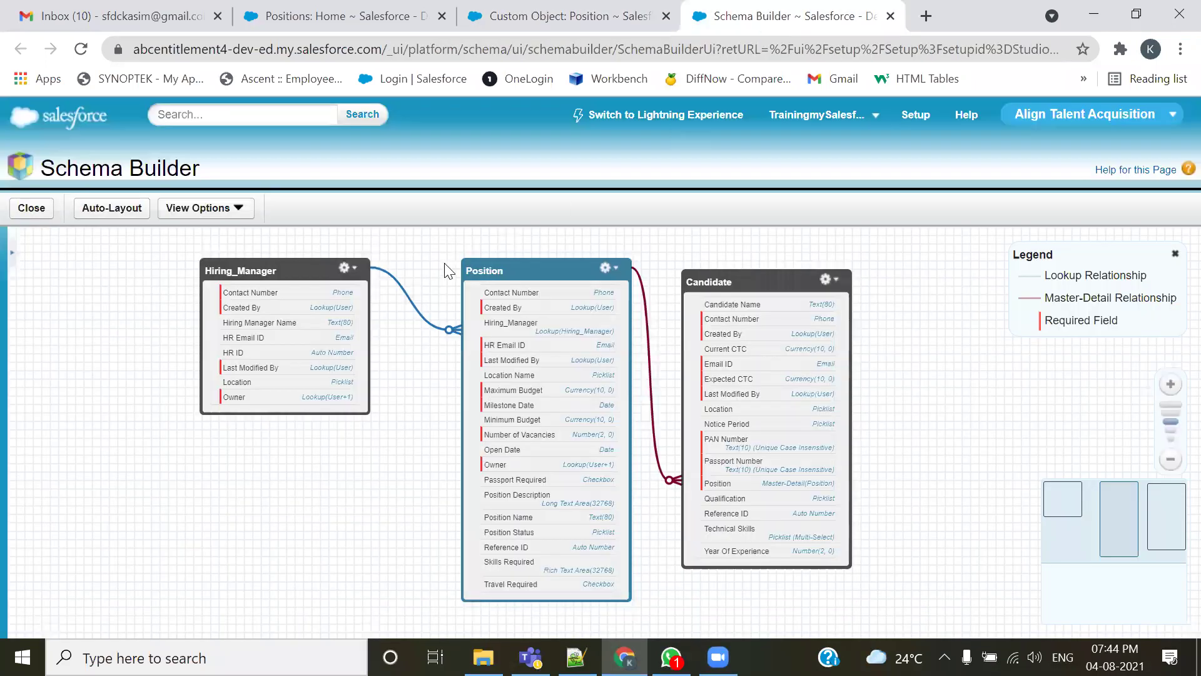
{"action": "left_click", "coordinate": [534, 13]}
{"action": "scroll", "coordinate": [587, 409], "scroll_direction": "up", "scroll_amount": 3}
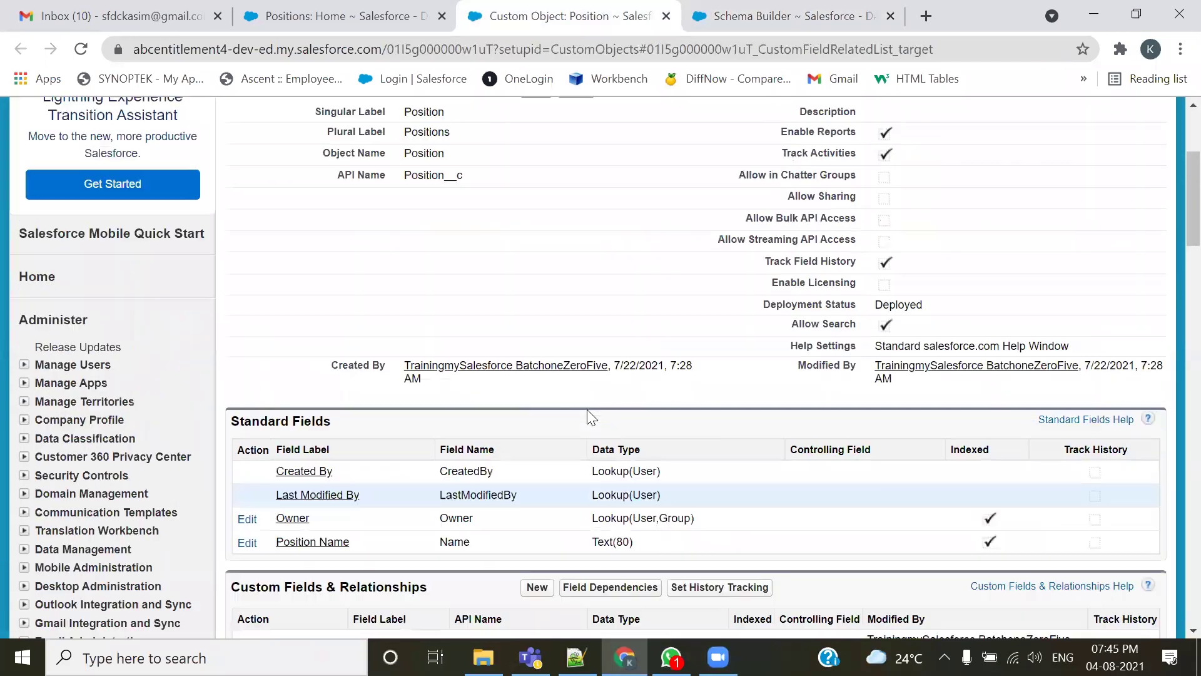
{"action": "scroll", "coordinate": [587, 409], "scroll_direction": "up", "scroll_amount": 3}
{"action": "scroll", "coordinate": [588, 406], "scroll_direction": "down", "scroll_amount": 10}
{"action": "scroll", "coordinate": [614, 253], "scroll_direction": "up", "scroll_amount": 2}
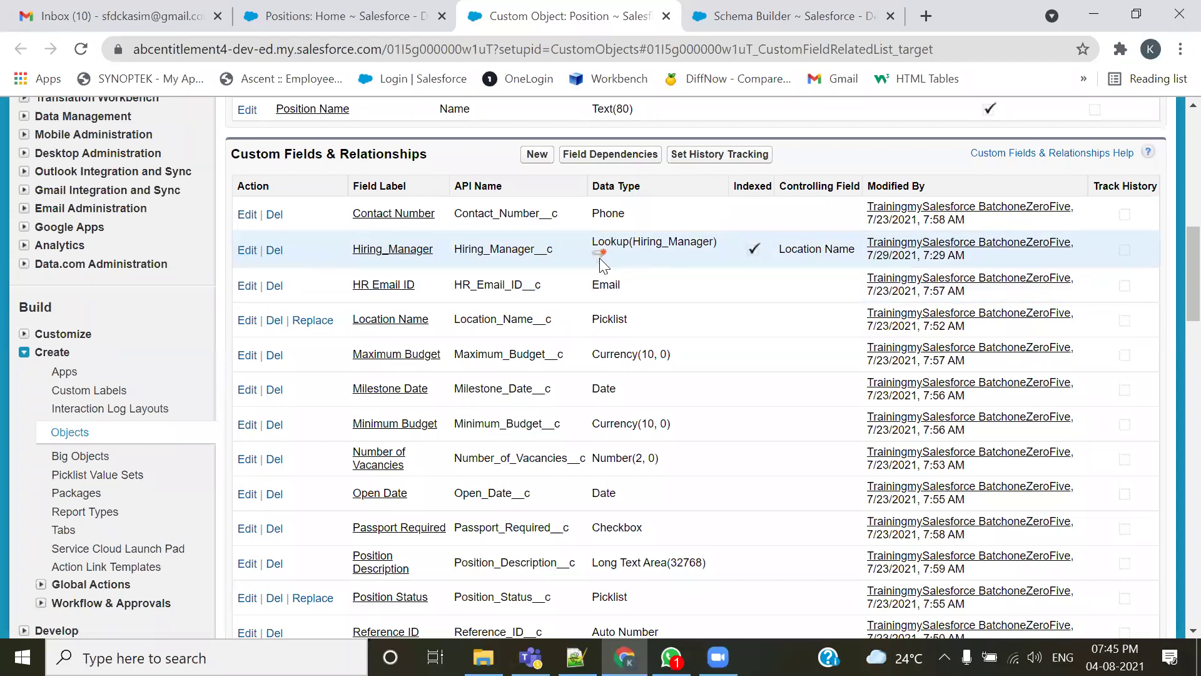
- Open the Position object's Hiring_Manager lookup field for editing
{"action": "left_click", "coordinate": [401, 253]}
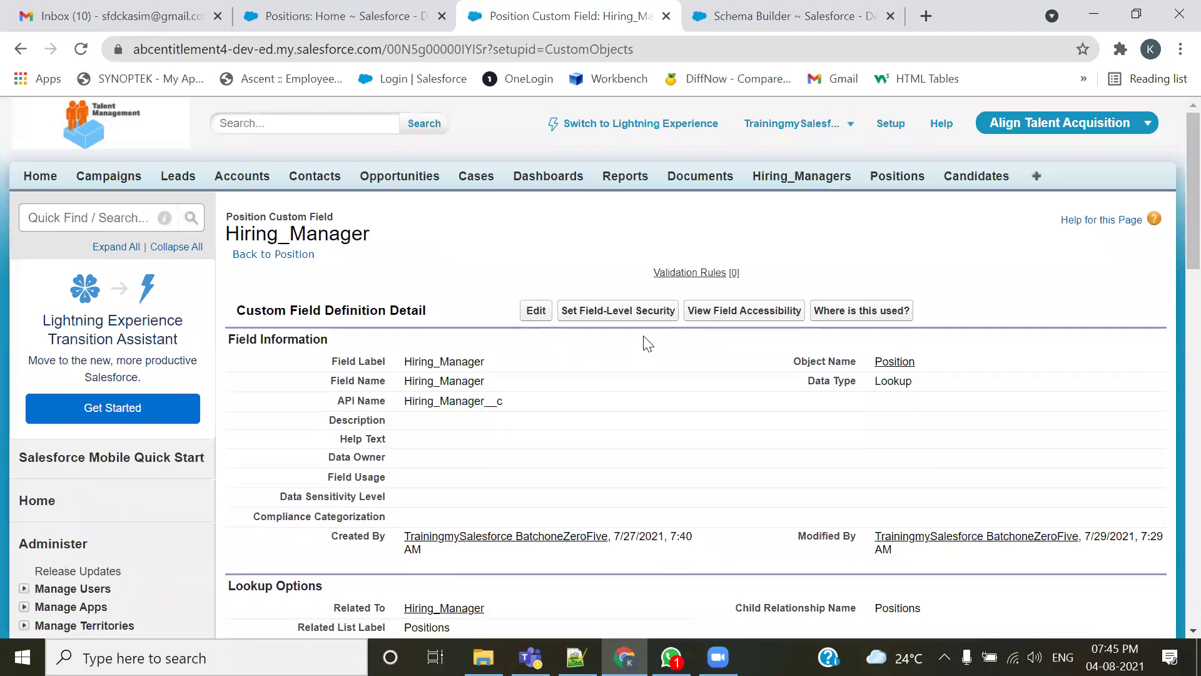
{"action": "scroll", "coordinate": [645, 343], "scroll_direction": "down", "scroll_amount": 8}
{"action": "scroll", "coordinate": [647, 343], "scroll_direction": "up", "scroll_amount": 8}
{"action": "left_click", "coordinate": [536, 310]}
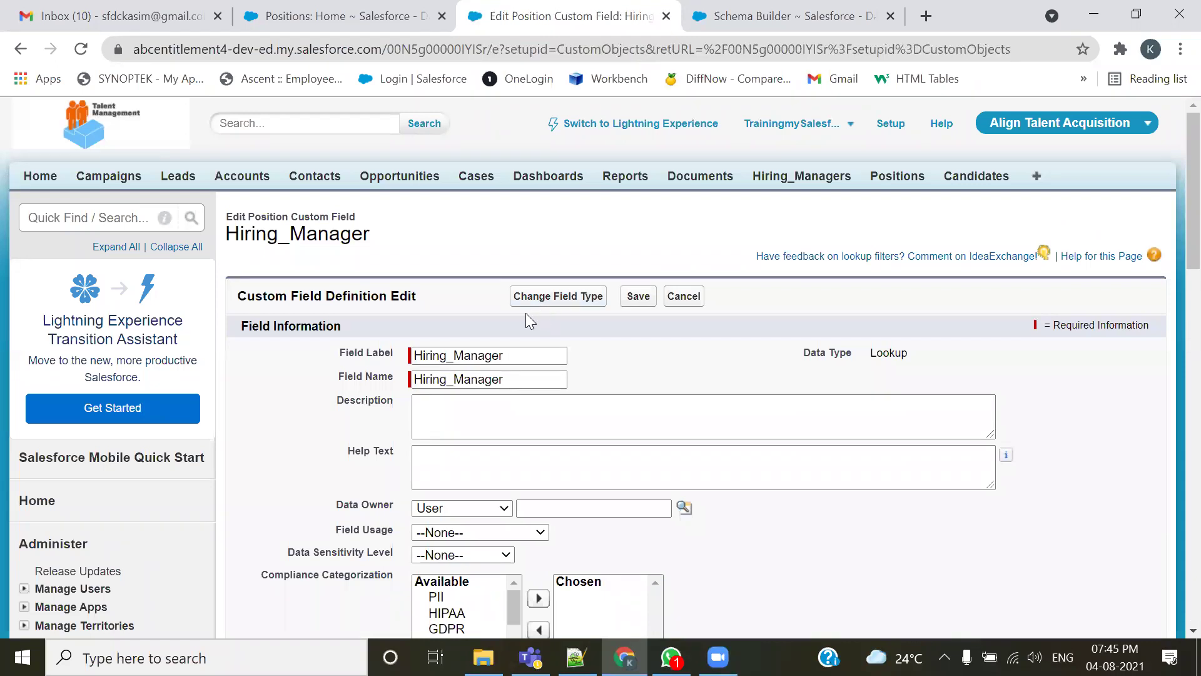
{"action": "left_click", "coordinate": [20, 49]}
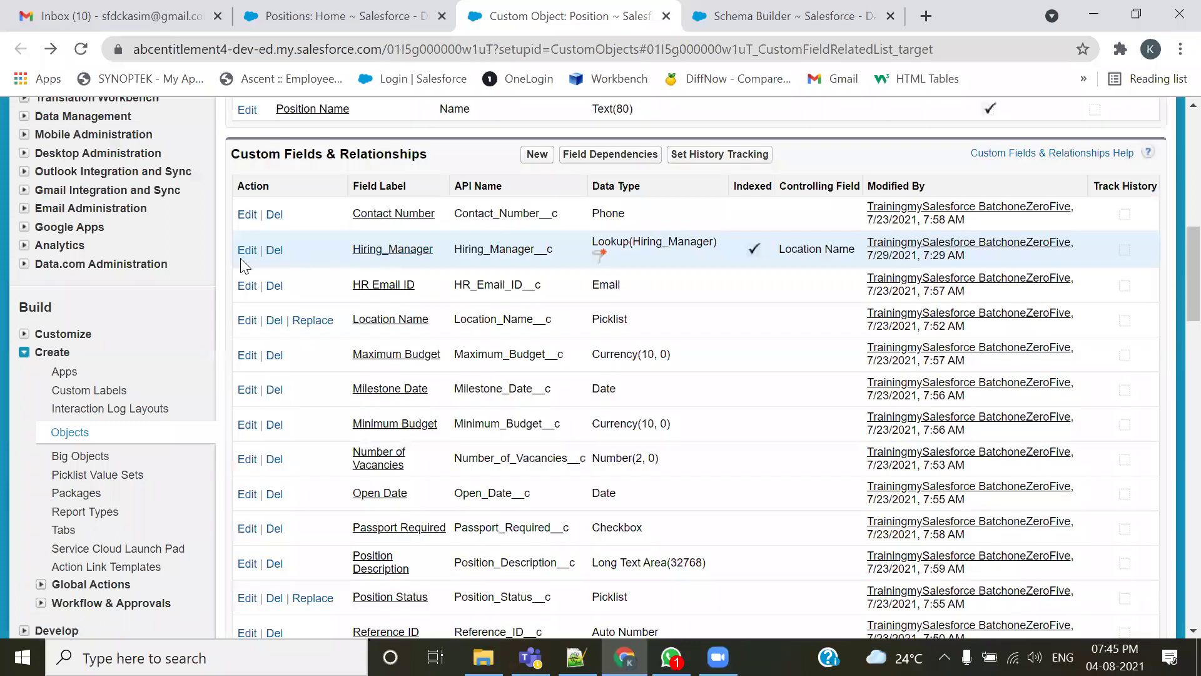
{"action": "left_click", "coordinate": [246, 251]}
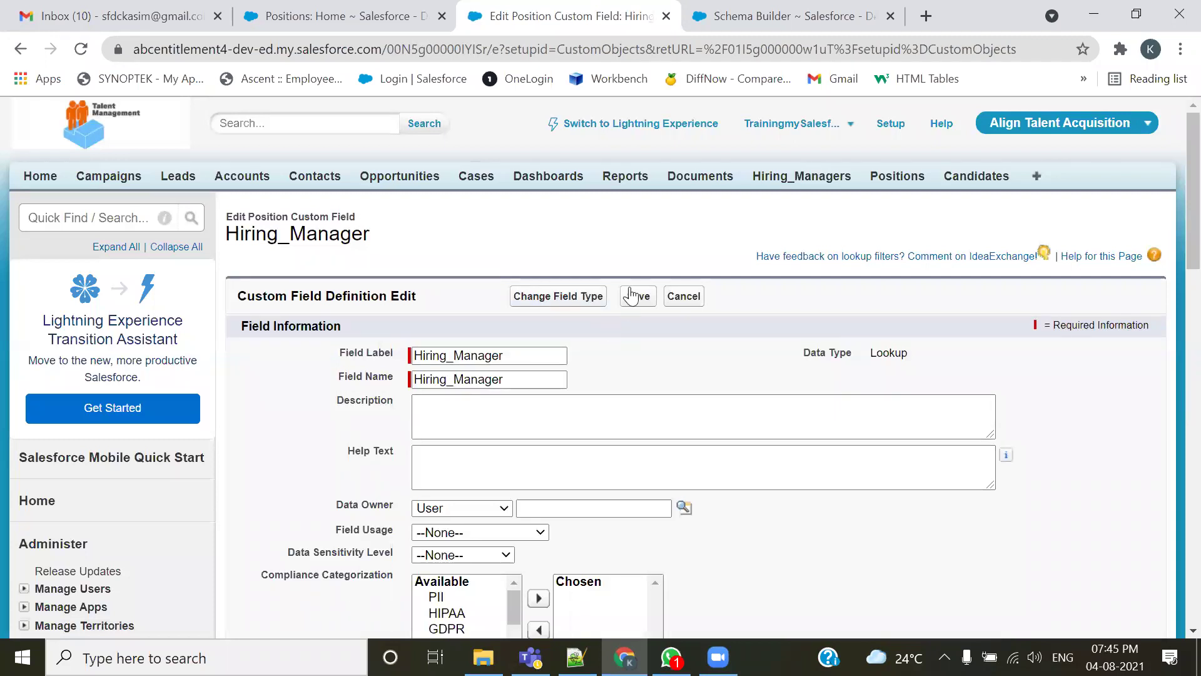
- Open Positions in a separate browser tab, view the All list, and return to the Positions home page
{"action": "middle_click", "coordinate": [891, 179]}
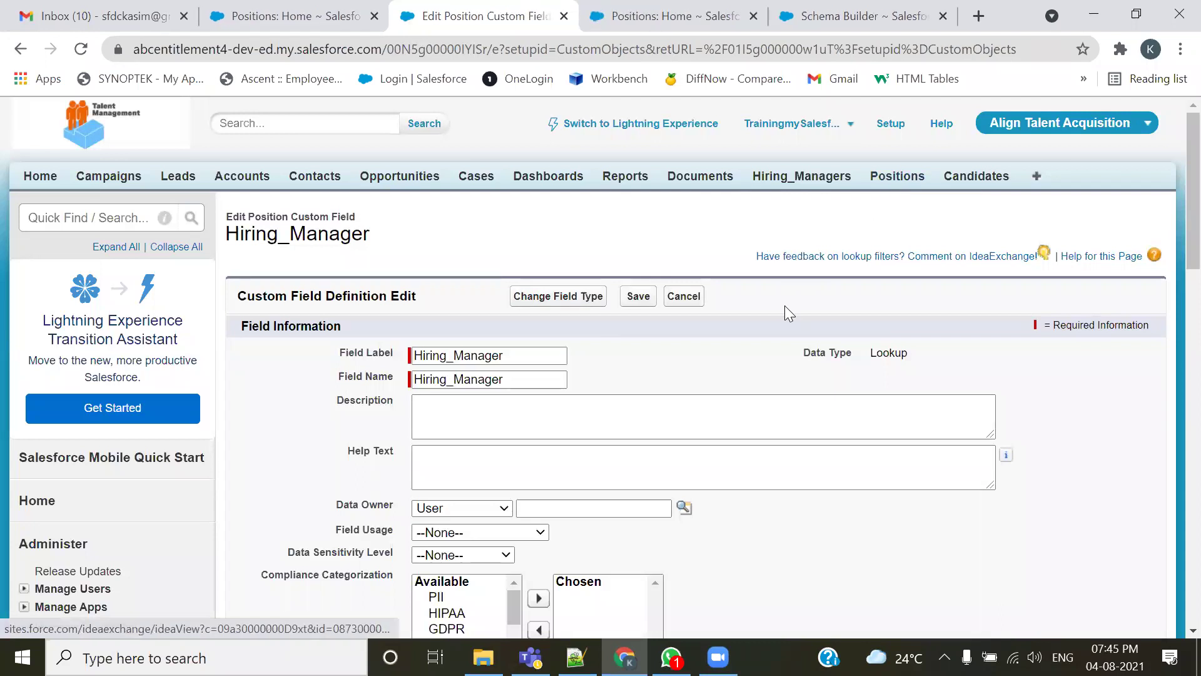
{"action": "left_click", "coordinate": [651, 16]}
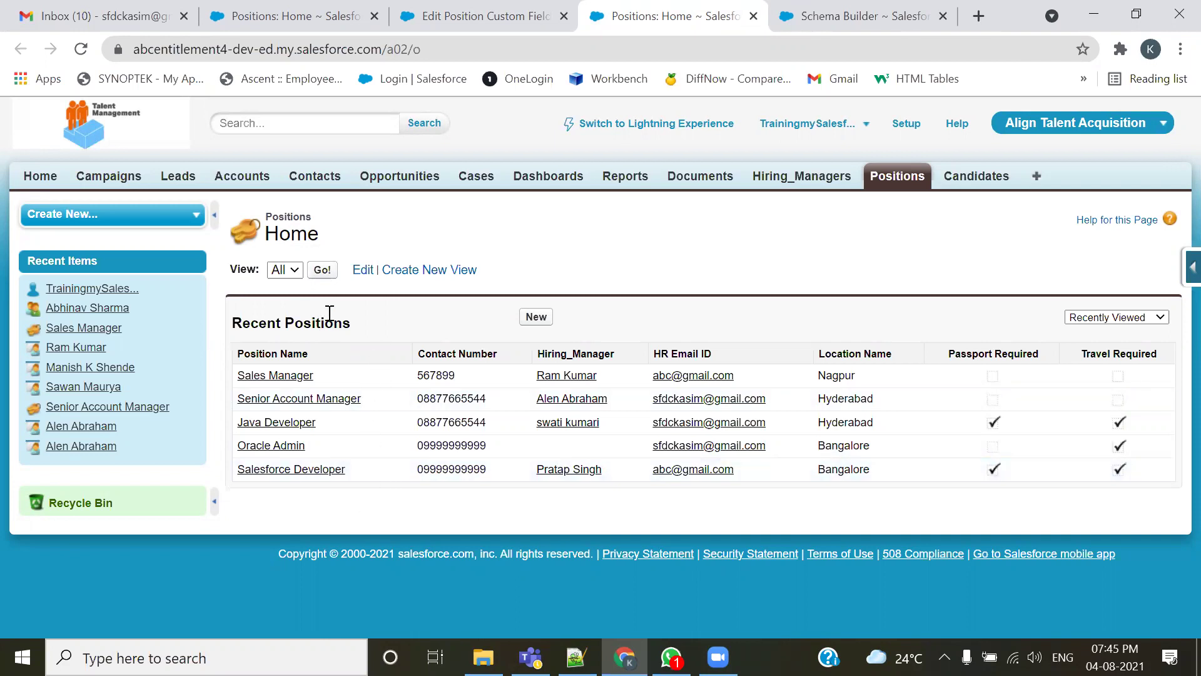
{"action": "left_click", "coordinate": [322, 270]}
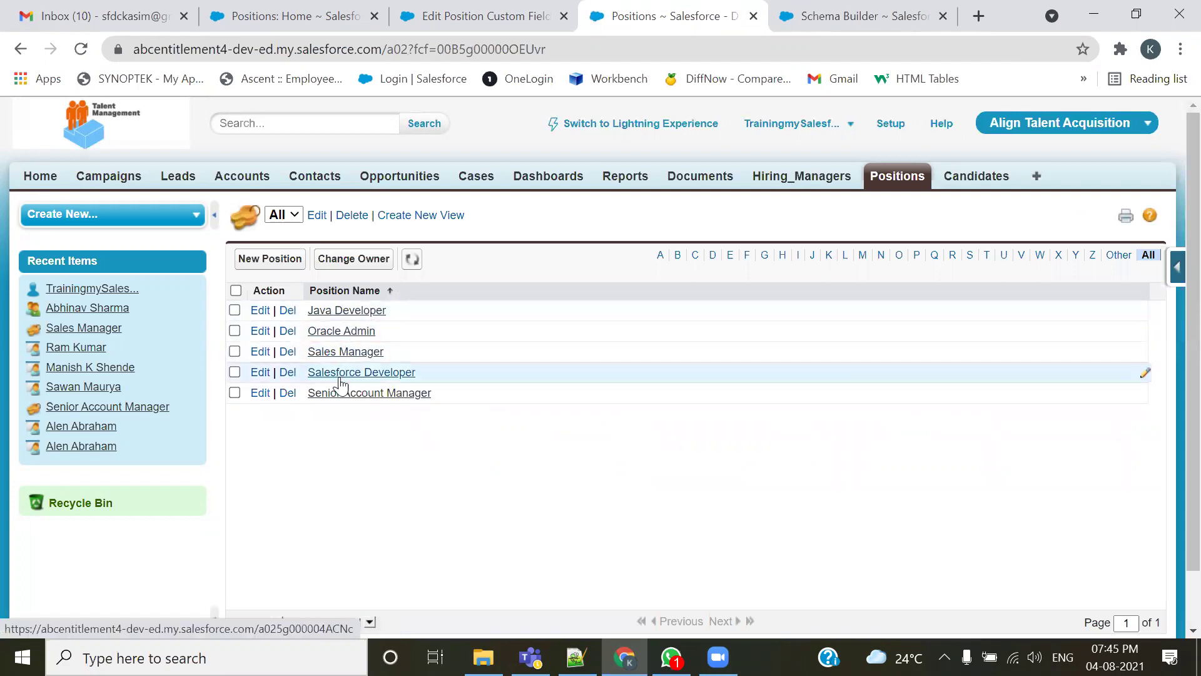
{"action": "left_click", "coordinate": [890, 186]}
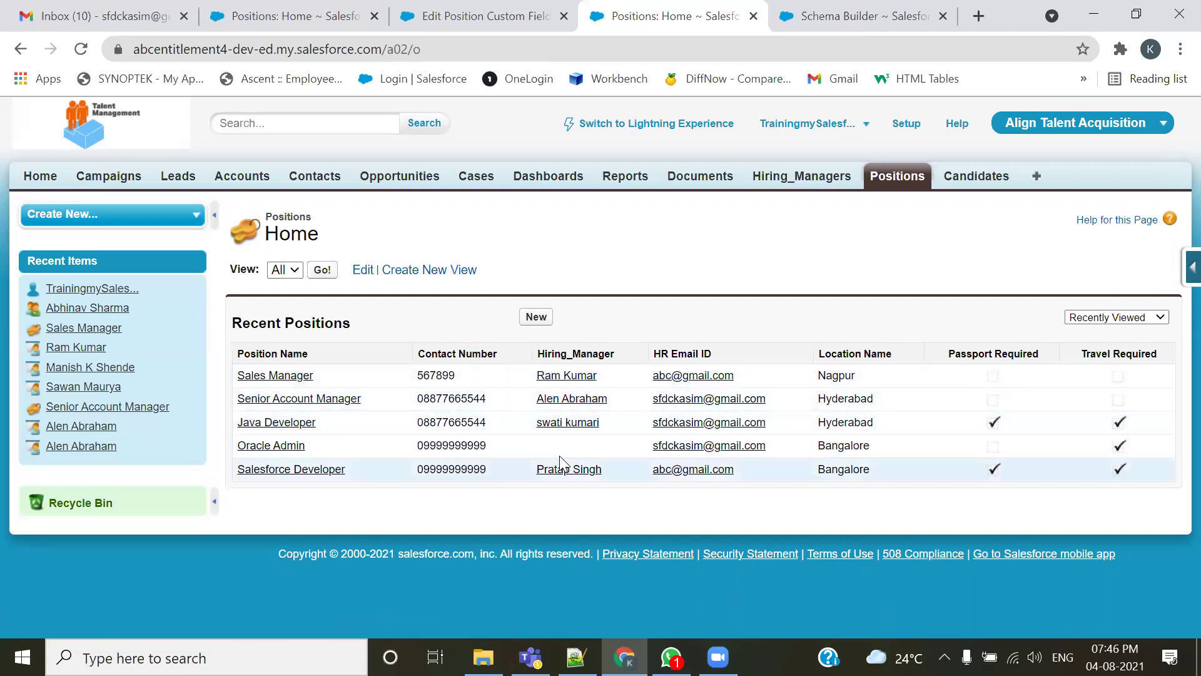
- Start a new position named Sales Reprsentative, fill in the HR email and set the position status to New Position
{"action": "left_click", "coordinate": [536, 316]}
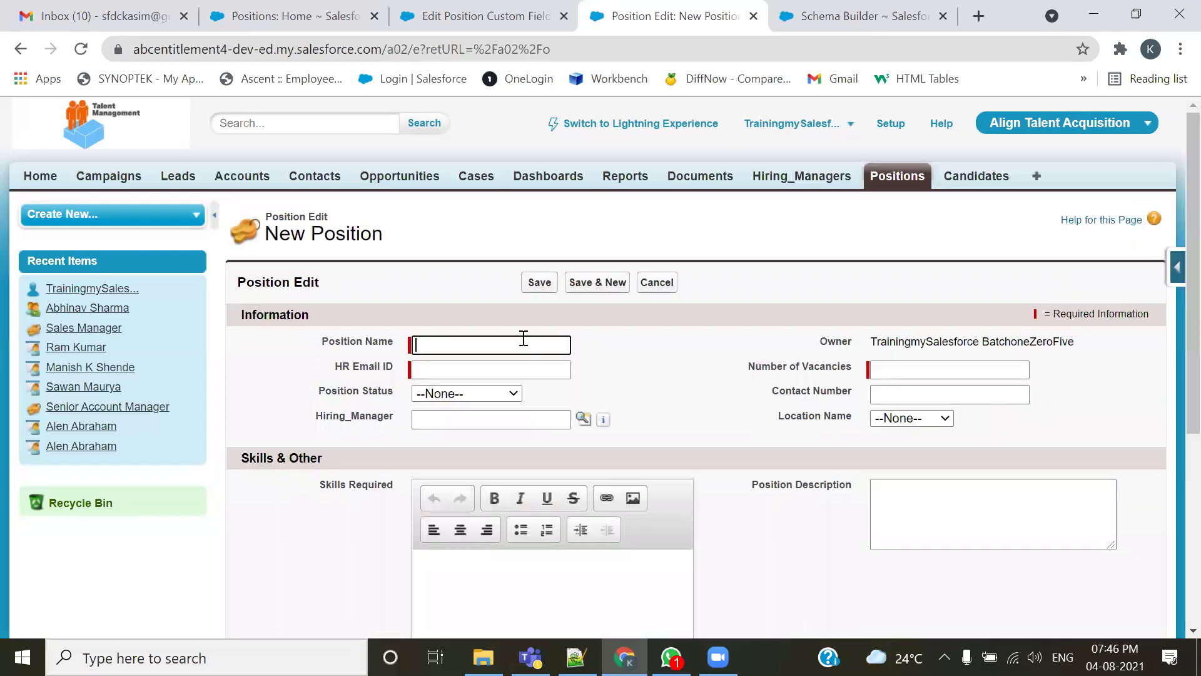
{"action": "type", "text": "Sales Reprsentative"}
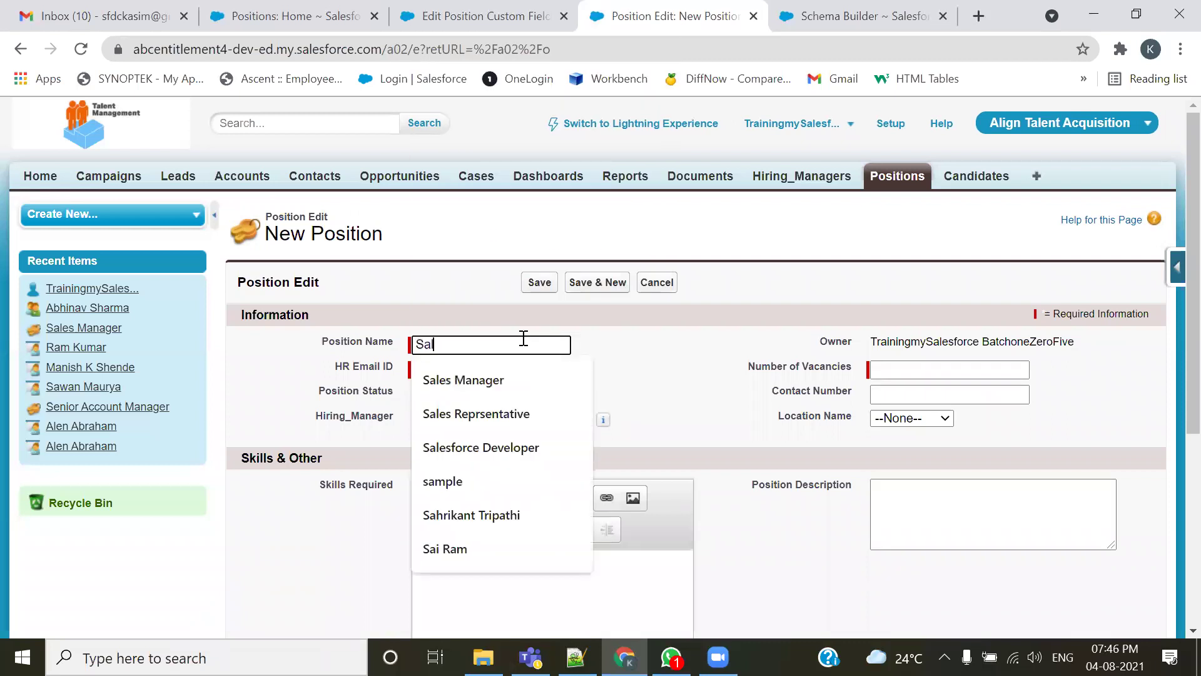
{"action": "left_click", "coordinate": [495, 414]}
{"action": "left_click", "coordinate": [505, 374]}
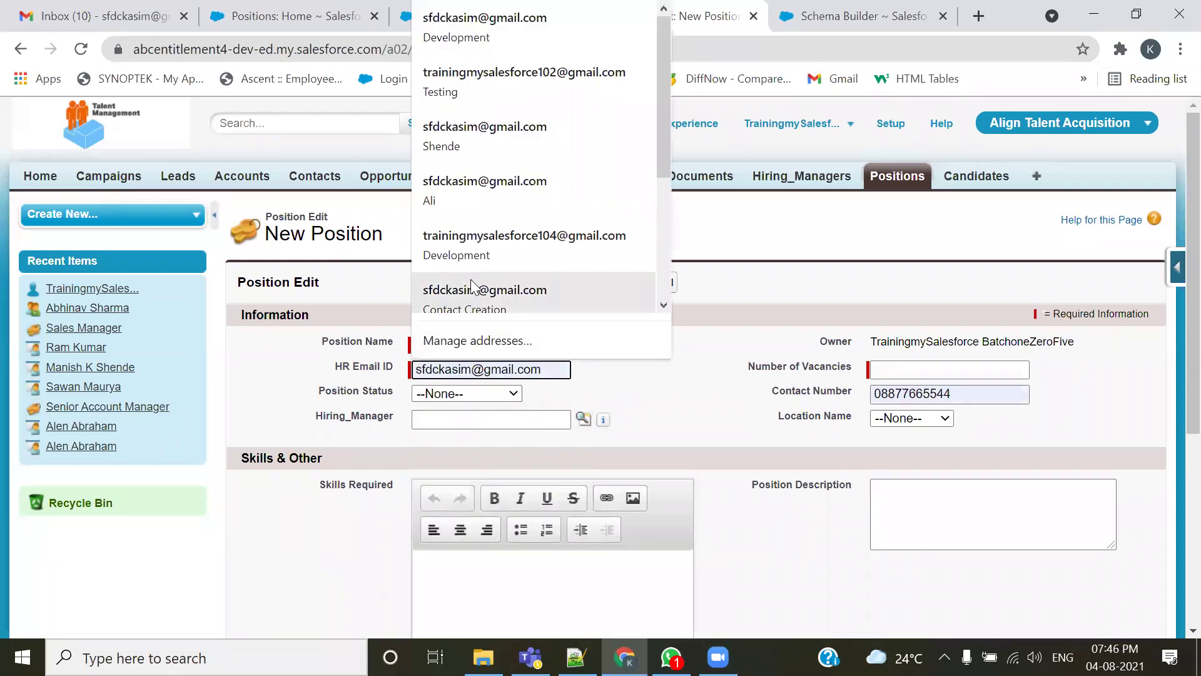
{"action": "left_click", "coordinate": [481, 256]}
{"action": "left_click", "coordinate": [507, 394]}
{"action": "left_click", "coordinate": [464, 425]}
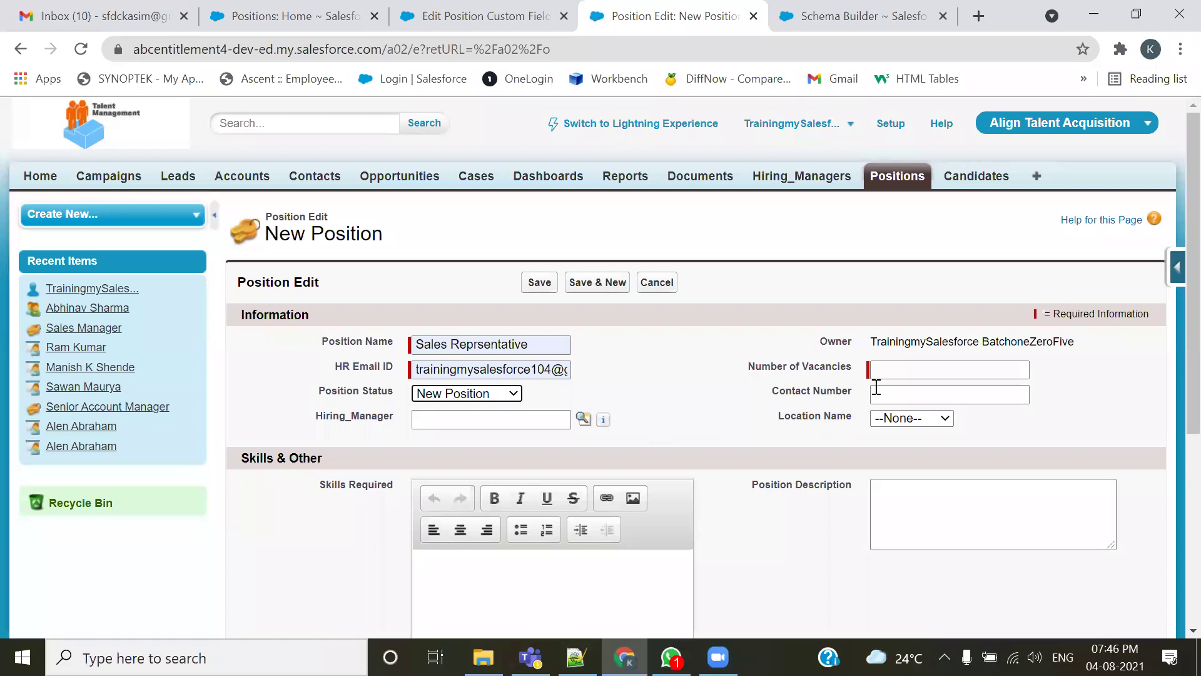
- Set the number of vacancies to 10, fill in the contact number and choose Bangalore as the location
{"action": "left_click", "coordinate": [962, 369]}
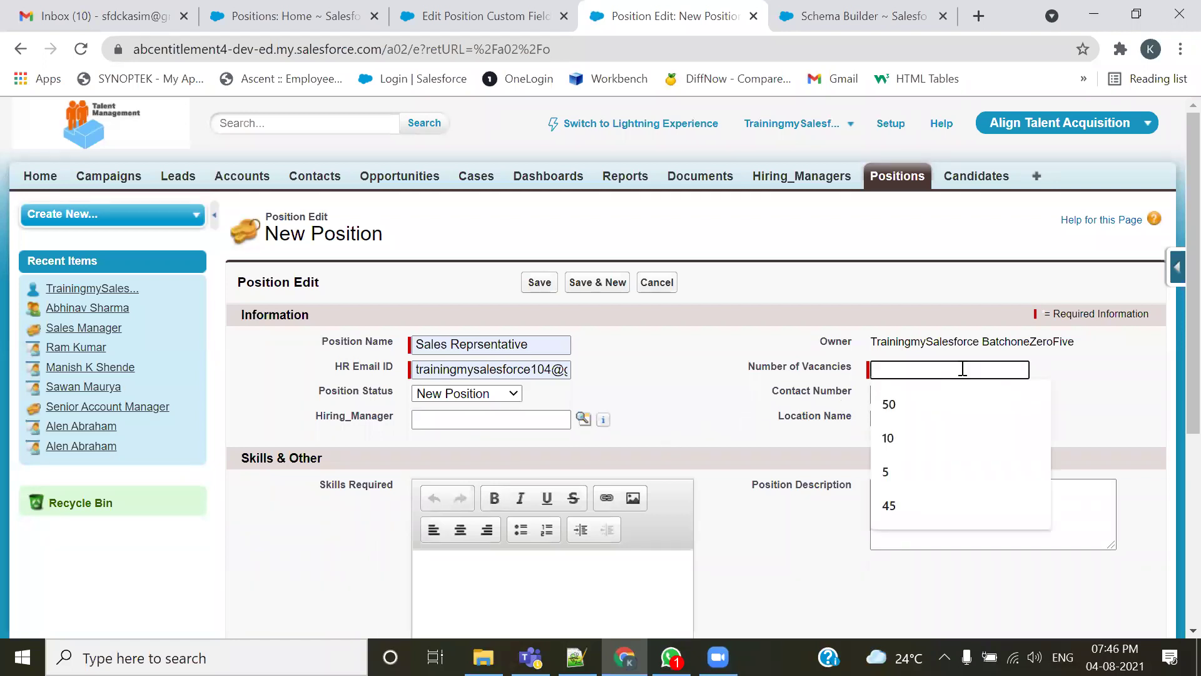
{"action": "left_click", "coordinate": [914, 437]}
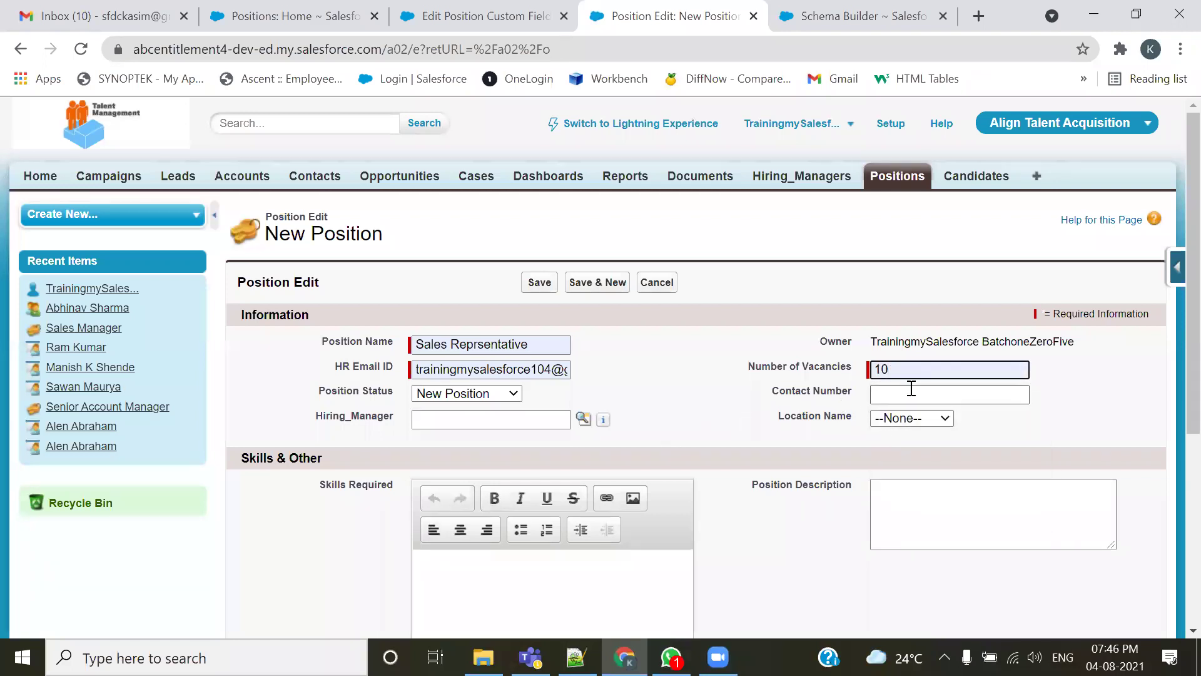
{"action": "left_click", "coordinate": [913, 393]}
{"action": "left_click", "coordinate": [938, 312]}
{"action": "left_click", "coordinate": [908, 418]}
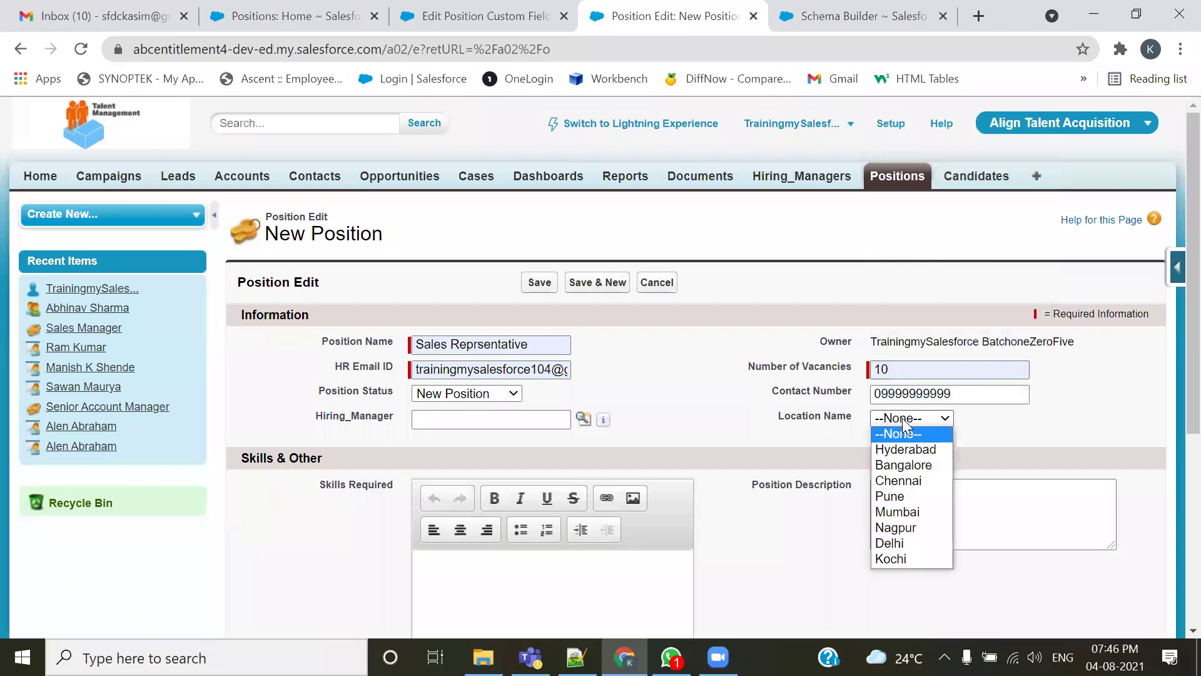
{"action": "left_click", "coordinate": [903, 464]}
- Set the maximum budget to 600000 and the milestone date to 8/31/2021, and save the position
{"action": "scroll", "coordinate": [773, 517], "scroll_direction": "down", "scroll_amount": 5}
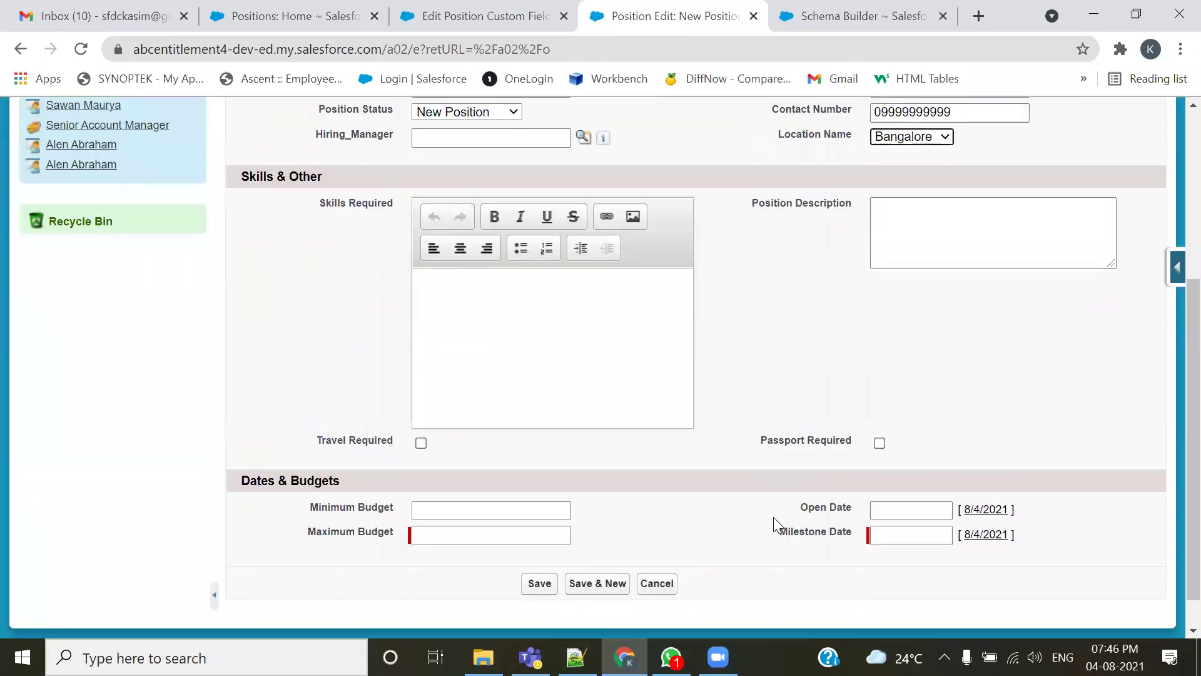
{"action": "left_click", "coordinate": [525, 498]}
{"action": "left_click", "coordinate": [481, 531]}
{"action": "left_click", "coordinate": [946, 494]}
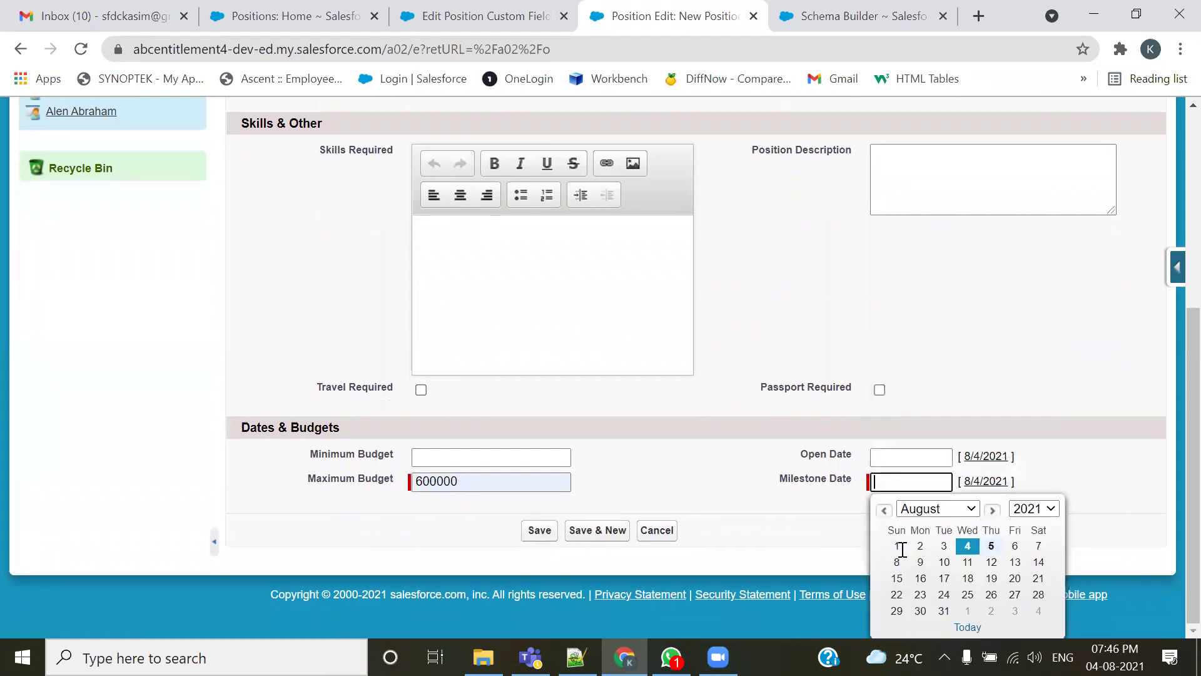
{"action": "left_click", "coordinate": [944, 611]}
{"action": "left_click", "coordinate": [540, 545]}
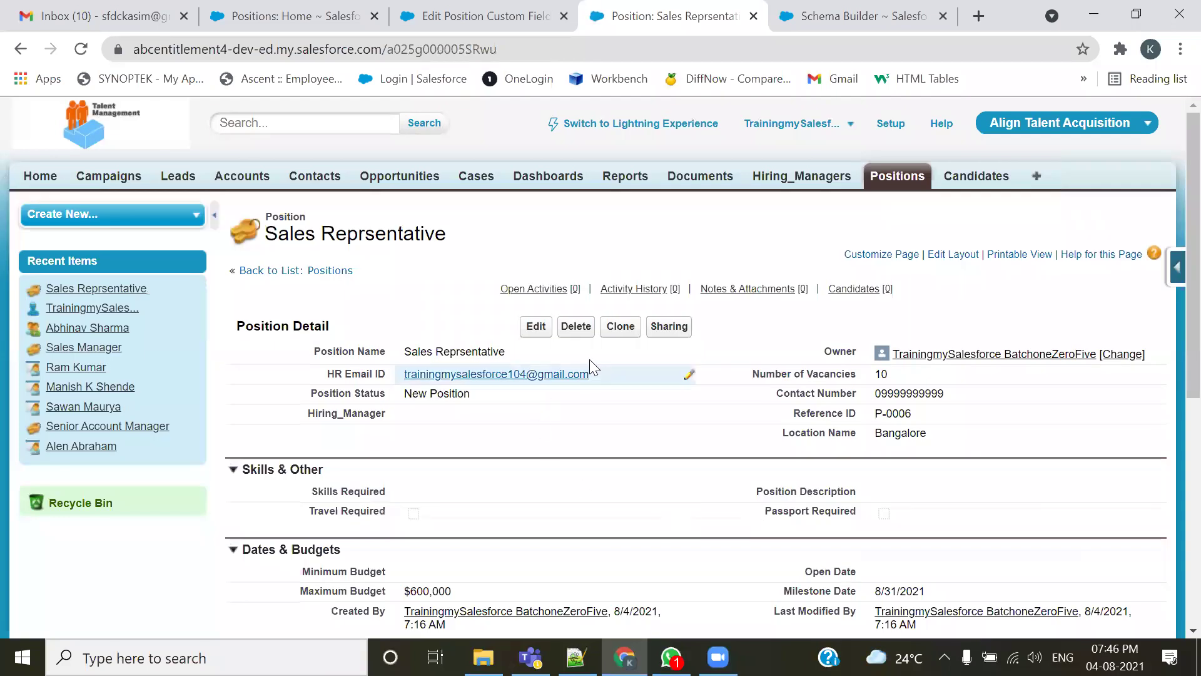
- Start a new position named Oracle Senior Database Admin, fill in the HR email and set the position status to New Position
{"action": "left_click", "coordinate": [897, 177]}
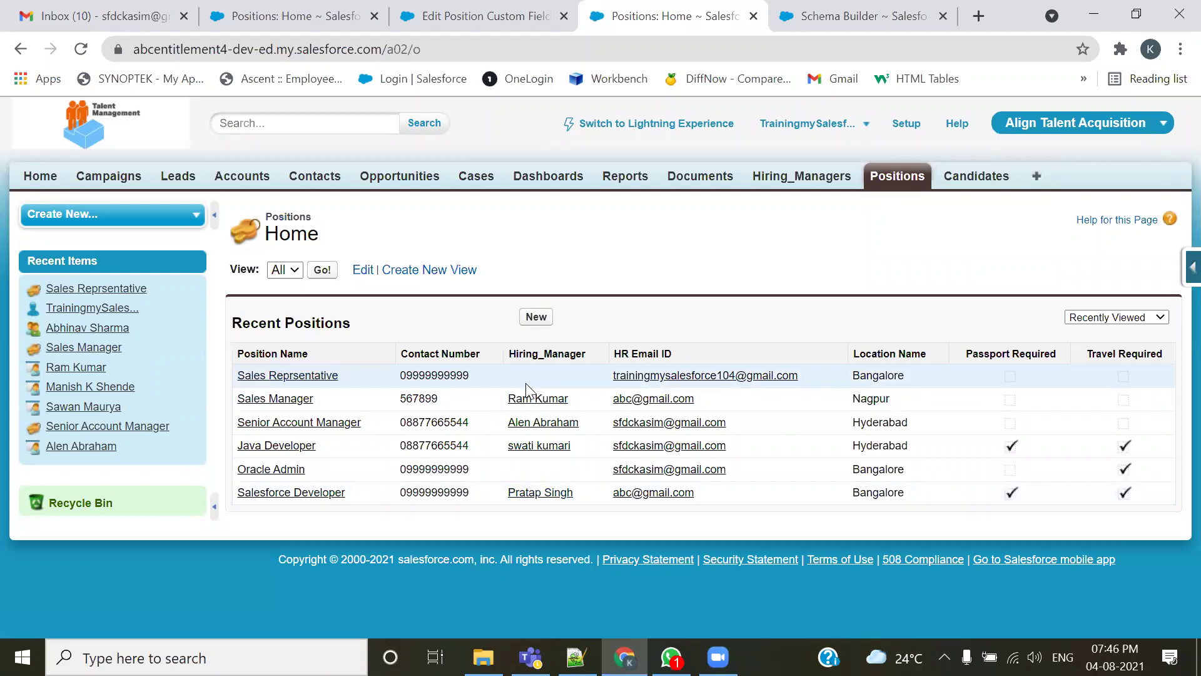
{"action": "left_click", "coordinate": [535, 319]}
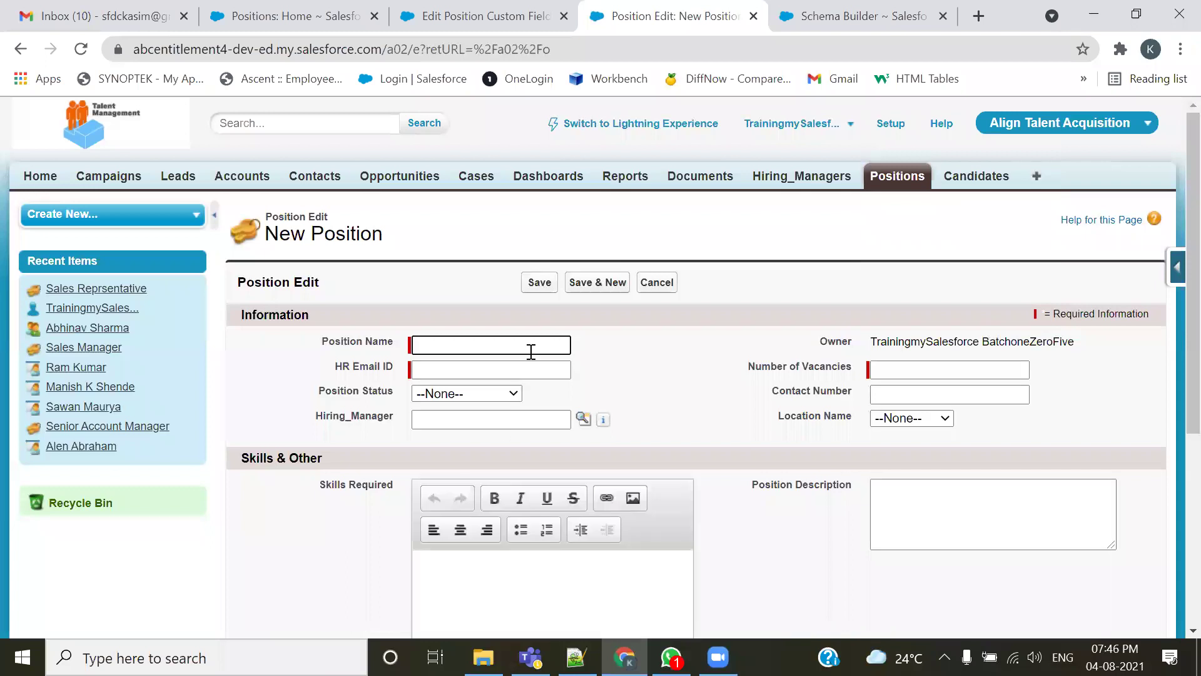
{"action": "type", "text": "Oracle Senior Database Ad"}
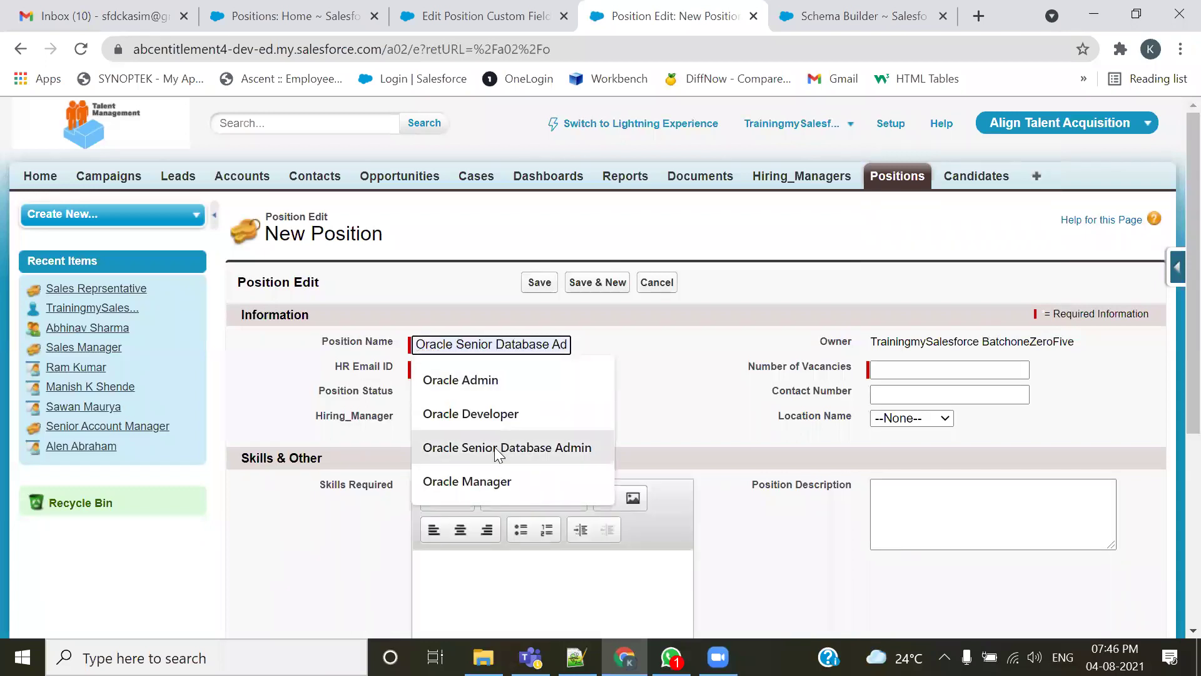
{"action": "left_click", "coordinate": [495, 447]}
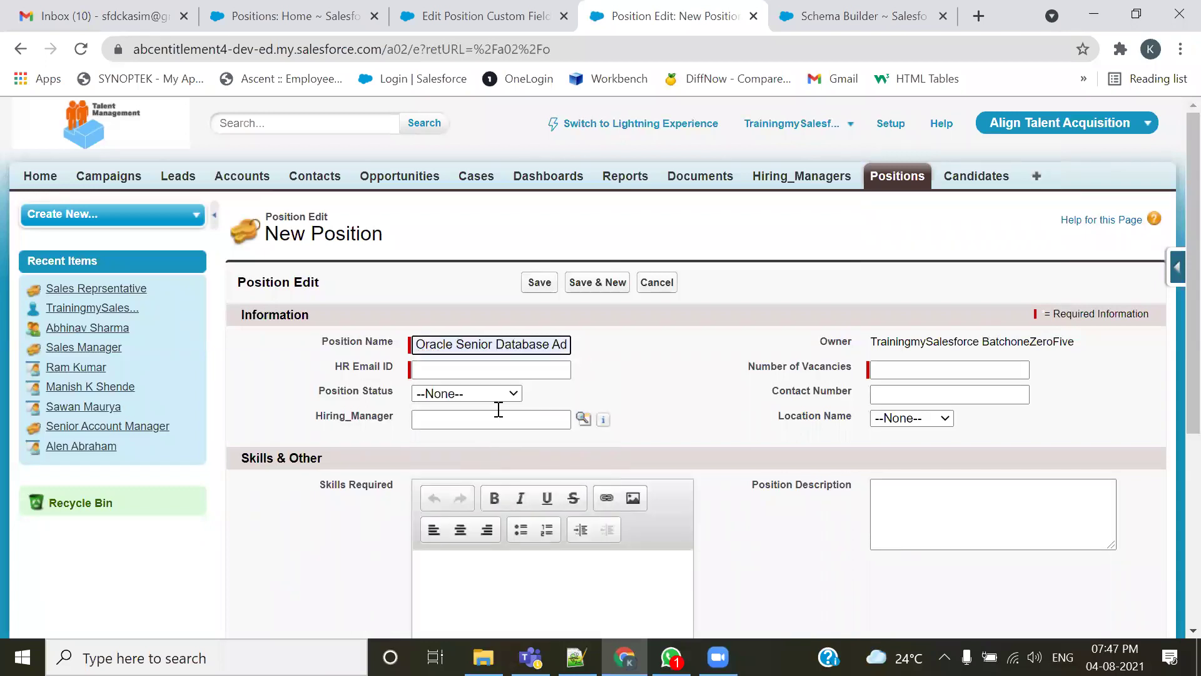
{"action": "left_click", "coordinate": [475, 371]}
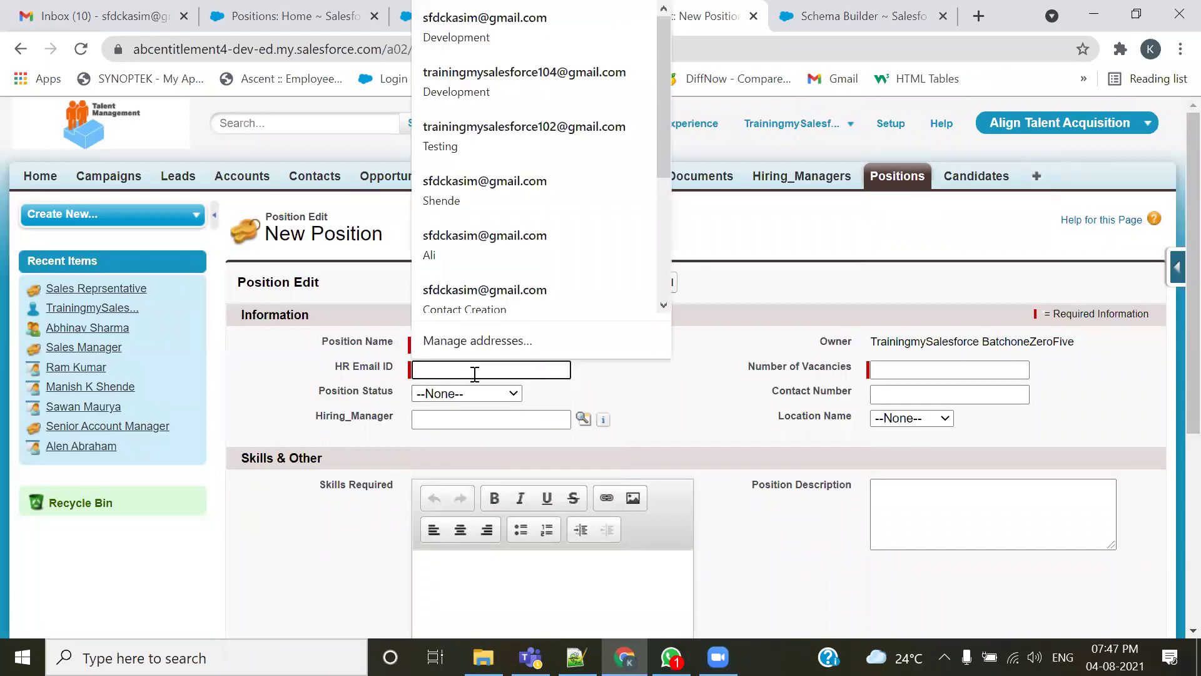
{"action": "left_click", "coordinate": [479, 294]}
{"action": "left_click", "coordinate": [463, 393]}
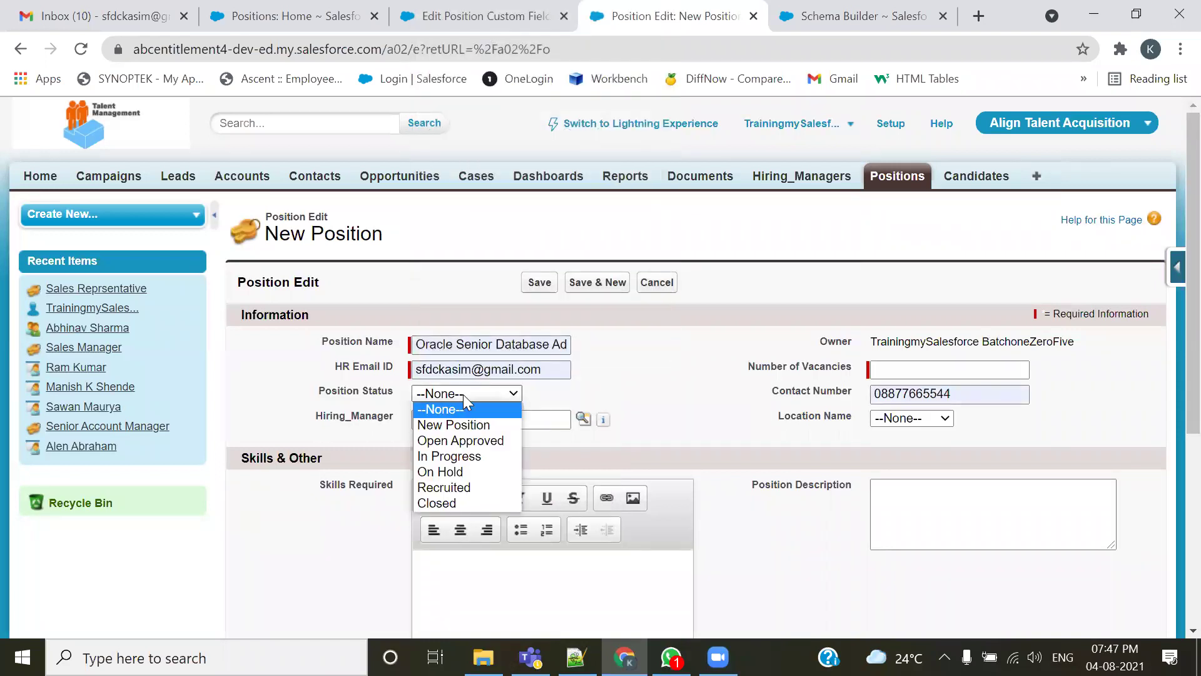
{"action": "left_click", "coordinate": [462, 424]}
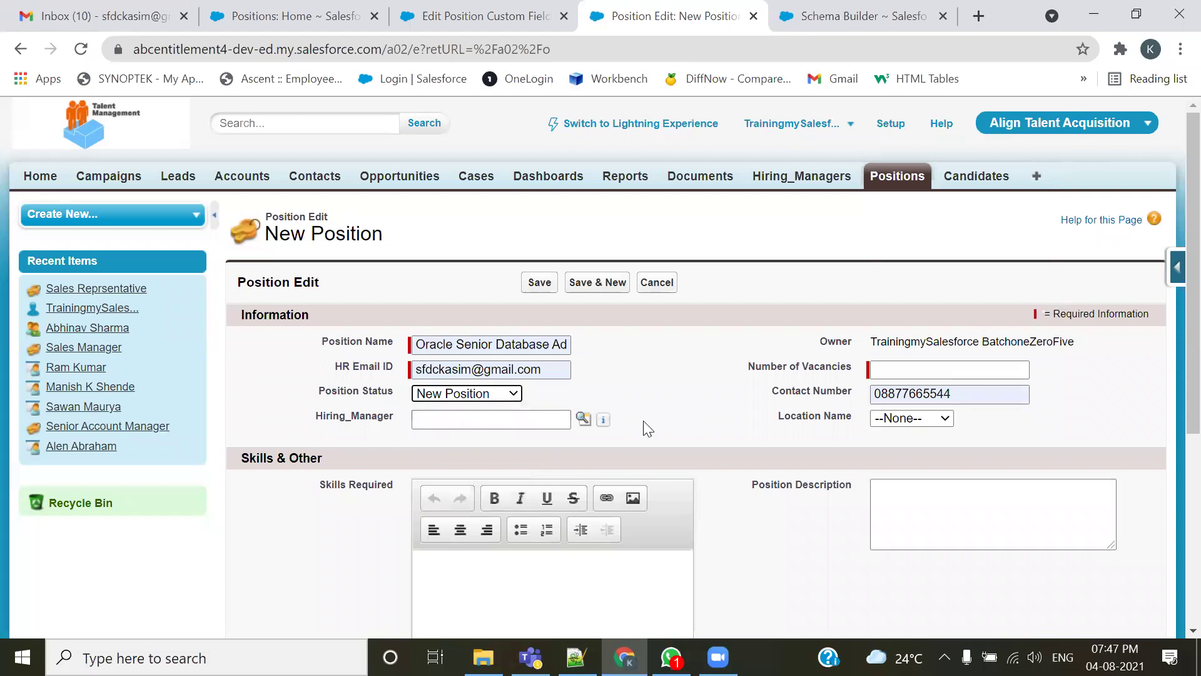
- Set the new position's number of vacancies to 50 and choose Pune as the location
{"action": "left_click", "coordinate": [941, 370]}
{"action": "left_click", "coordinate": [901, 436]}
{"action": "scroll", "coordinate": [936, 407], "scroll_direction": "down", "scroll_amount": 3}
{"action": "left_click", "coordinate": [943, 231]}
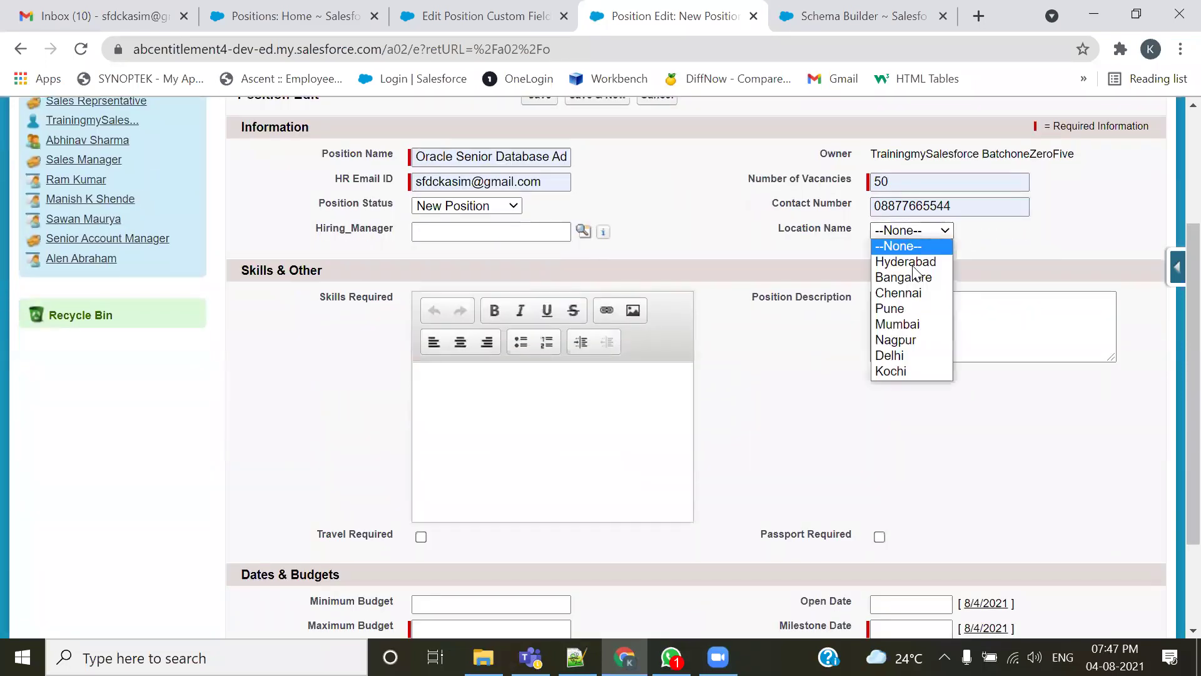
{"action": "left_click", "coordinate": [893, 308]}
- Set the milestone date to 8/4/2021 and the maximum budget to 600000, save the position and return to the Positions home page
{"action": "scroll", "coordinate": [806, 462], "scroll_direction": "down", "scroll_amount": 2}
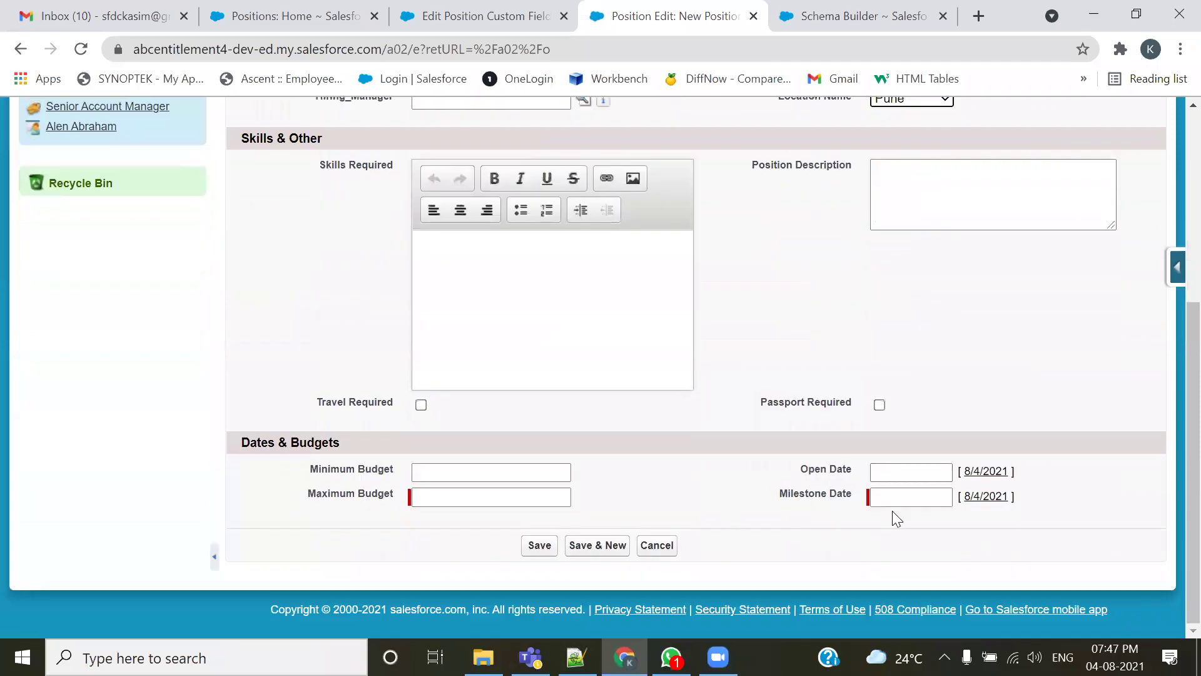
{"action": "left_click", "coordinate": [986, 496]}
{"action": "left_click", "coordinate": [427, 497]}
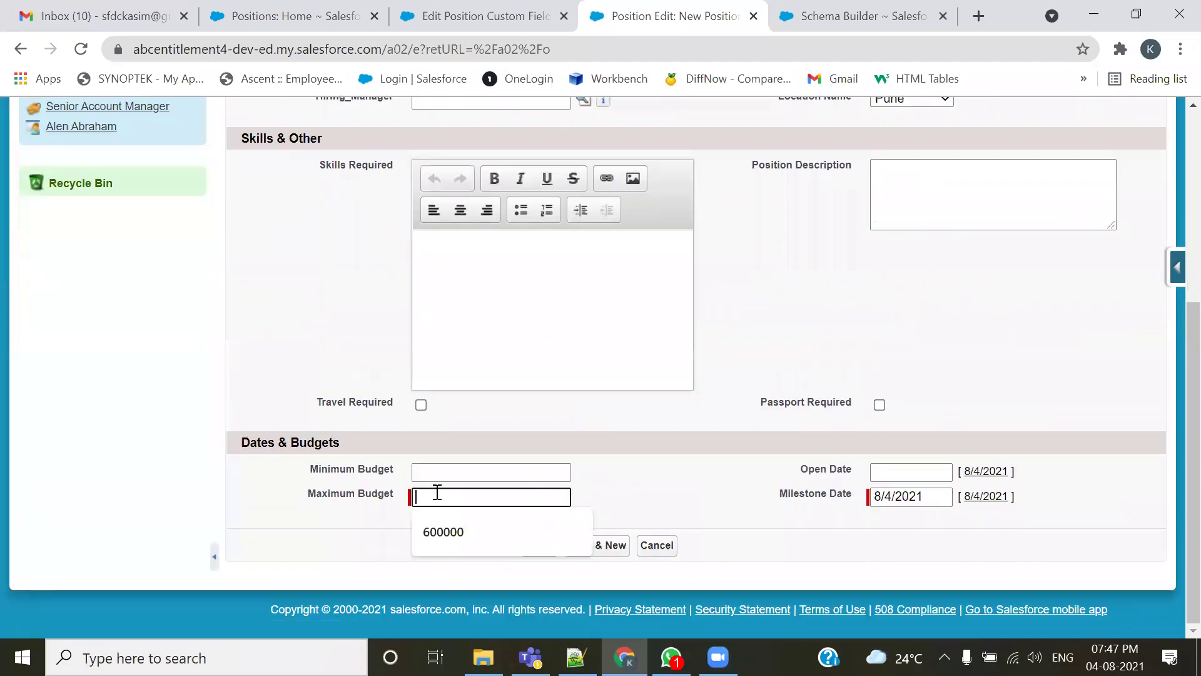
{"action": "left_click", "coordinate": [441, 531]}
{"action": "left_click", "coordinate": [539, 546]}
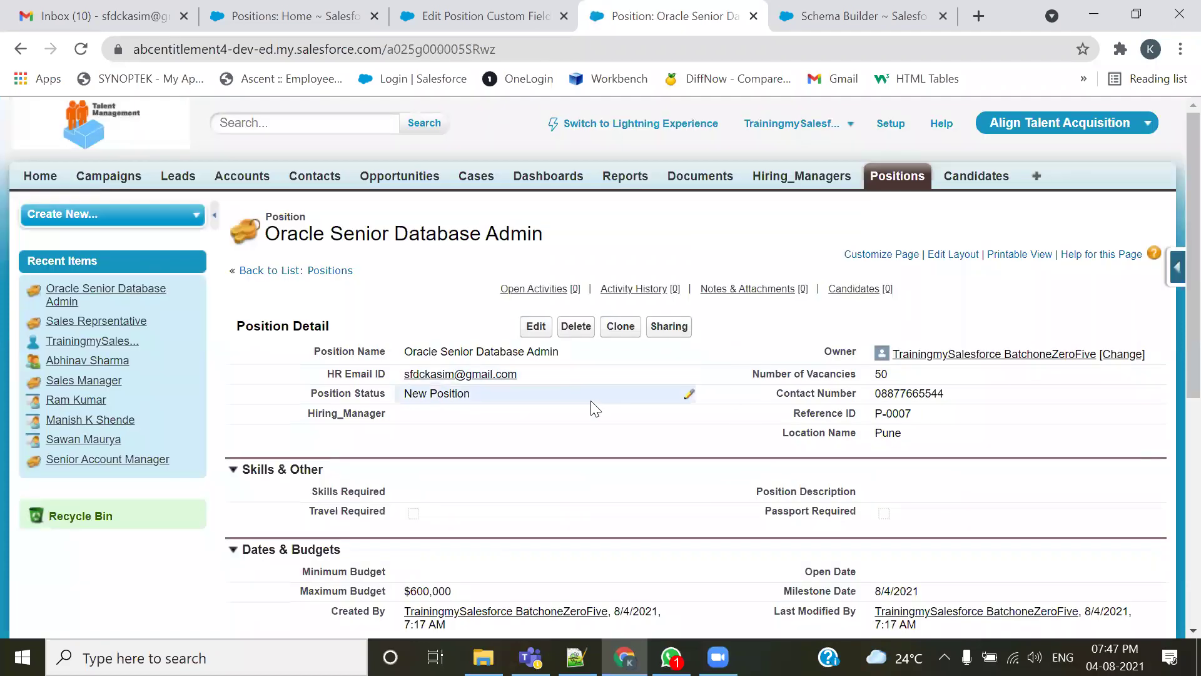
{"action": "left_click", "coordinate": [882, 178]}
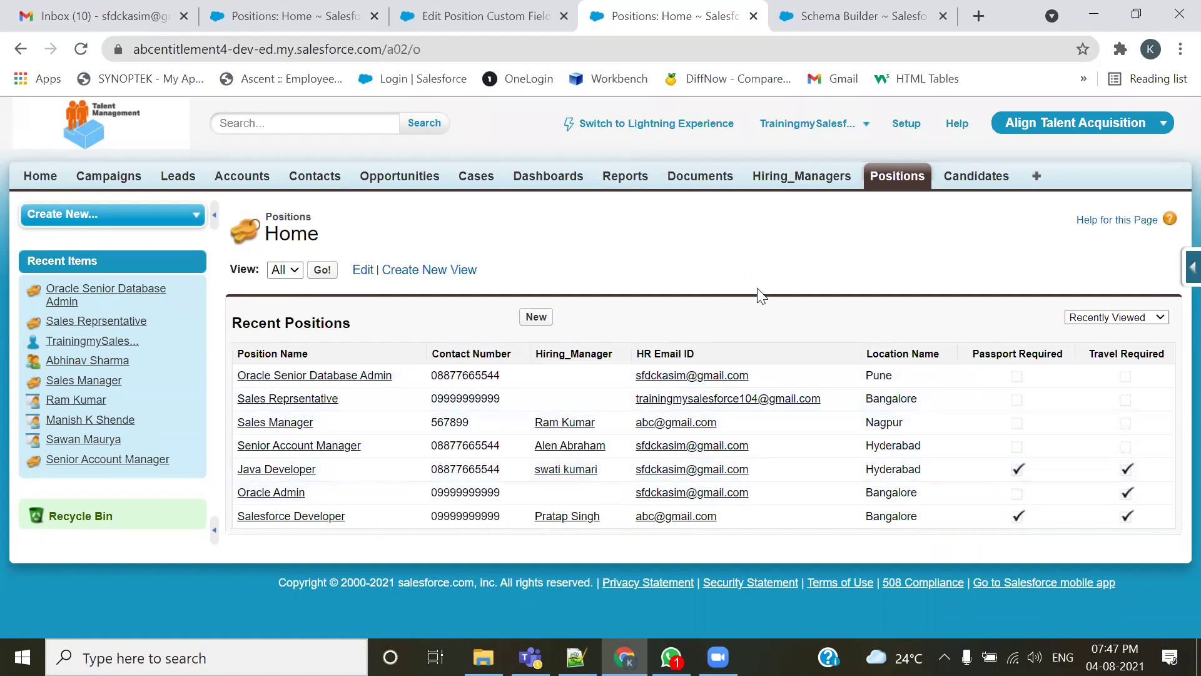
- Review the field type options for changing the Hiring_Manager custom field, and go back to the field's edit page without changing it
{"action": "left_click", "coordinate": [474, 16]}
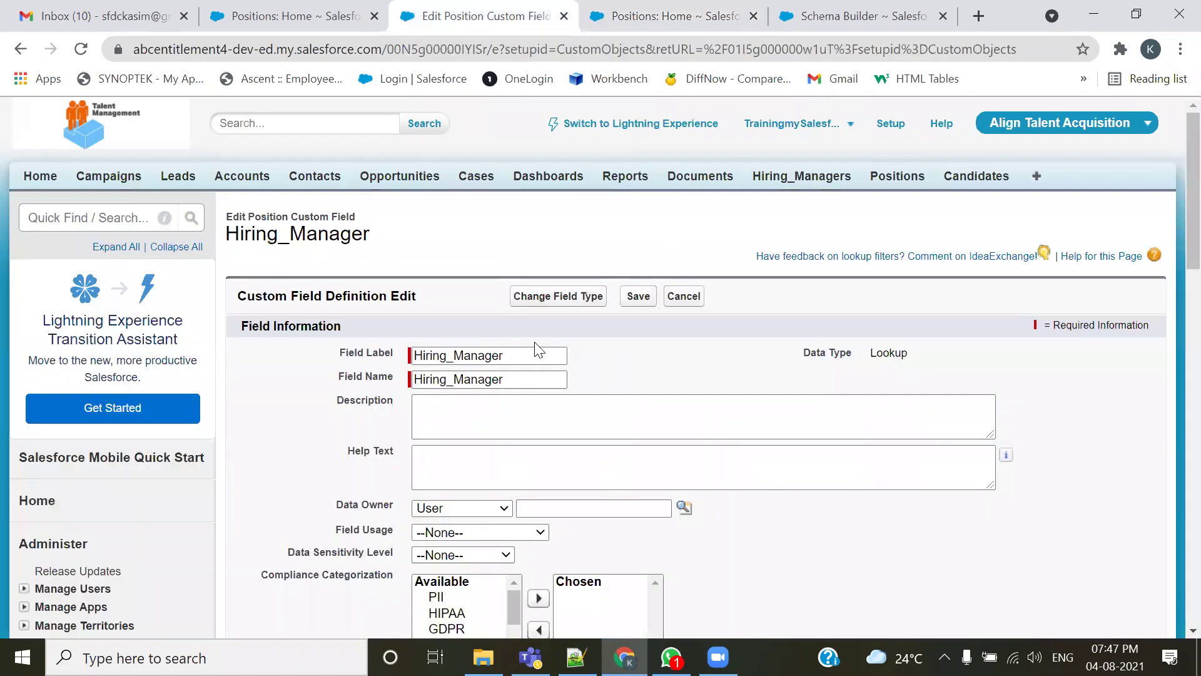
{"action": "left_click", "coordinate": [543, 300]}
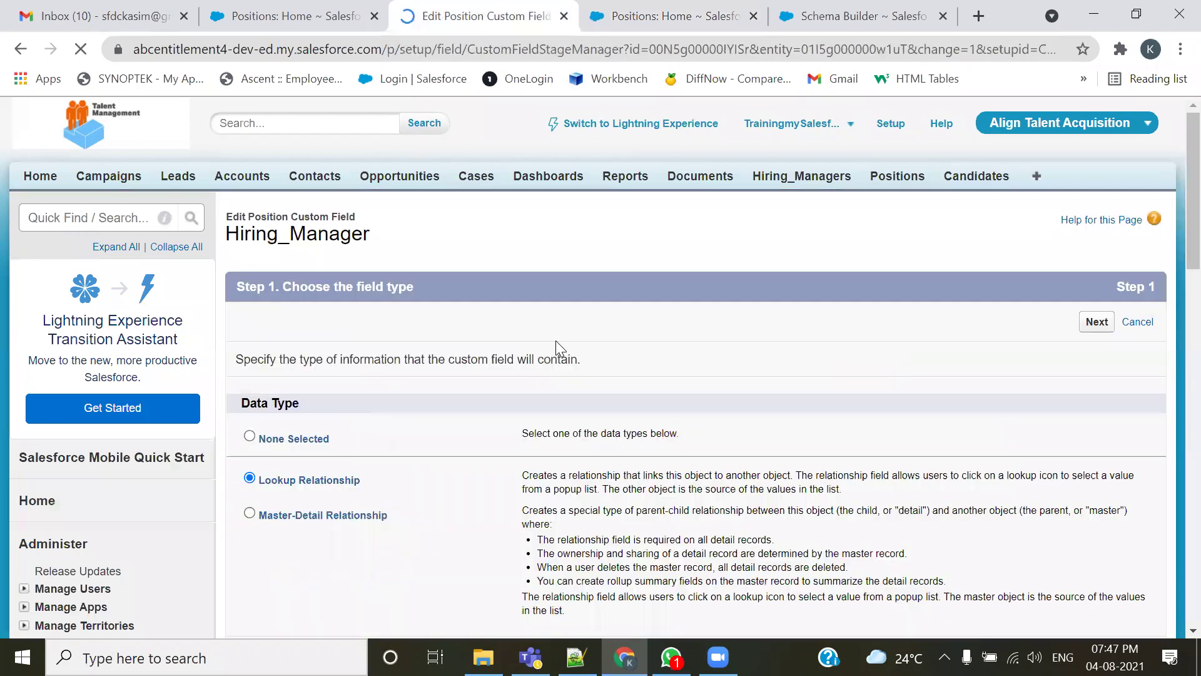
{"action": "scroll", "coordinate": [477, 445], "scroll_direction": "down", "scroll_amount": 4}
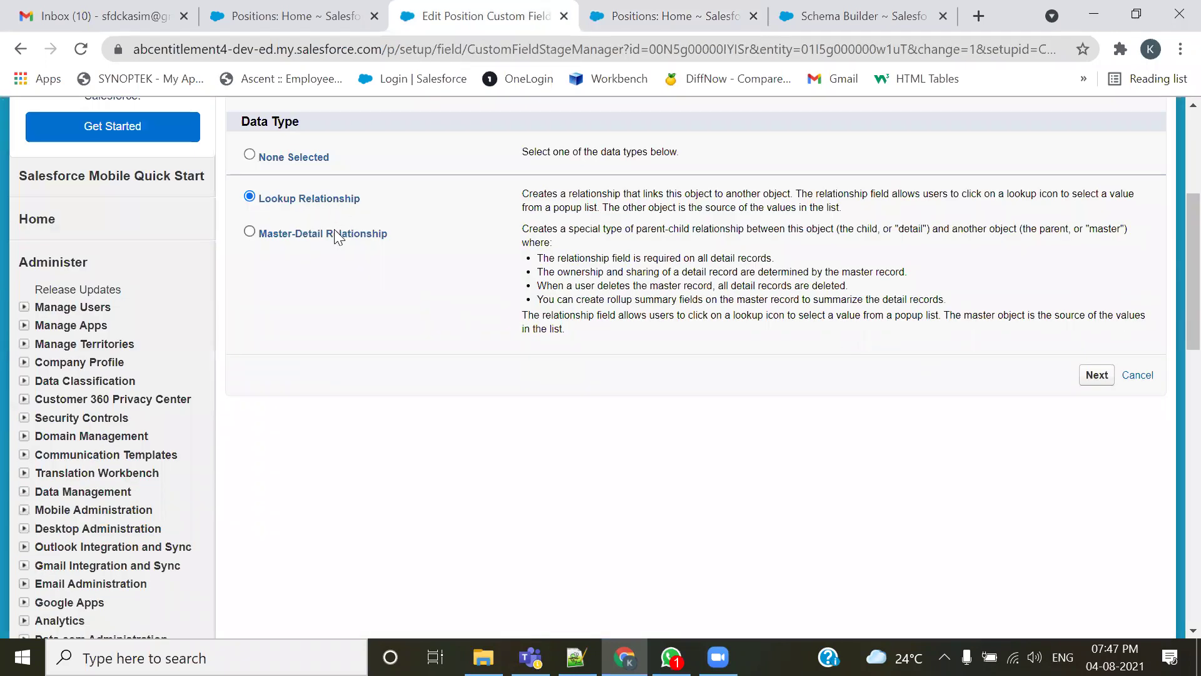
{"action": "scroll", "coordinate": [333, 231], "scroll_direction": "up", "scroll_amount": 1}
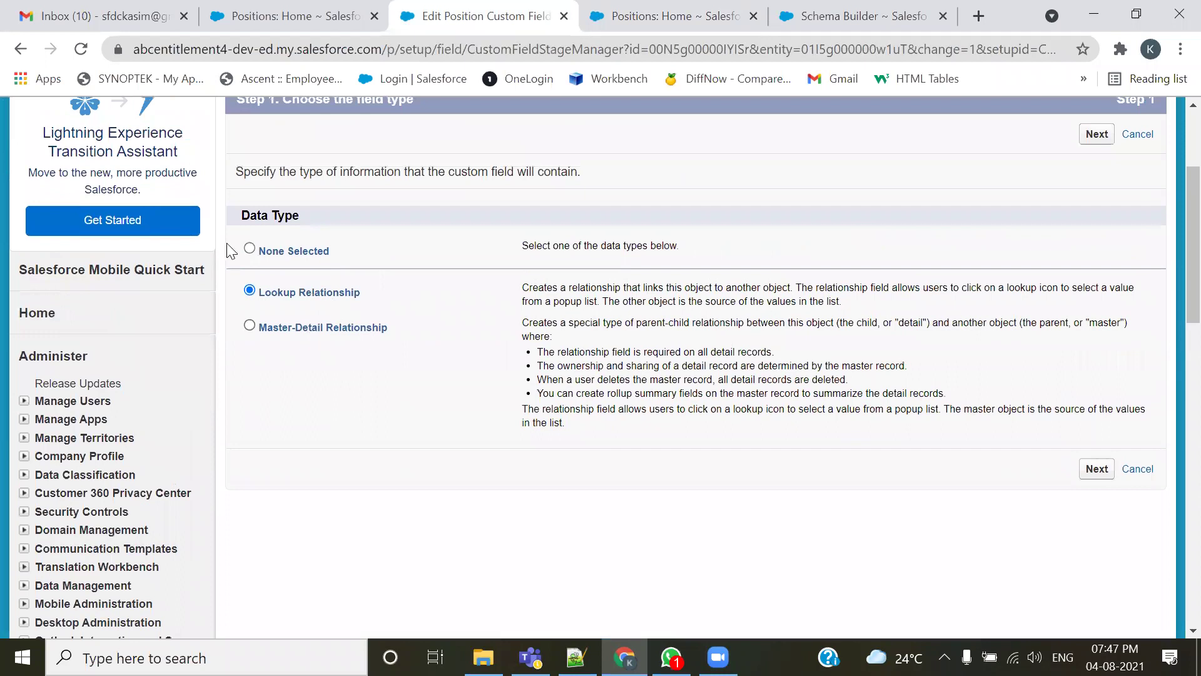
{"action": "left_click", "coordinate": [20, 50]}
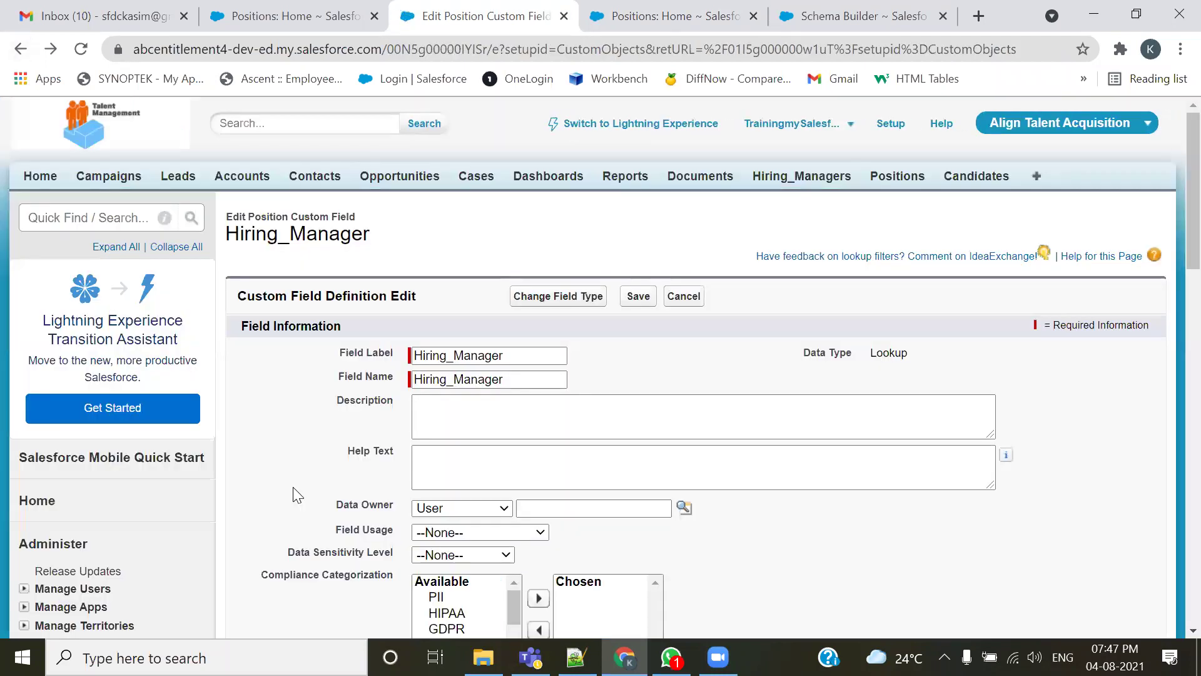
- Assign the first recently viewed Bangalore hiring manager to the Oracle Admin position and save the record
{"action": "left_click", "coordinate": [635, 16]}
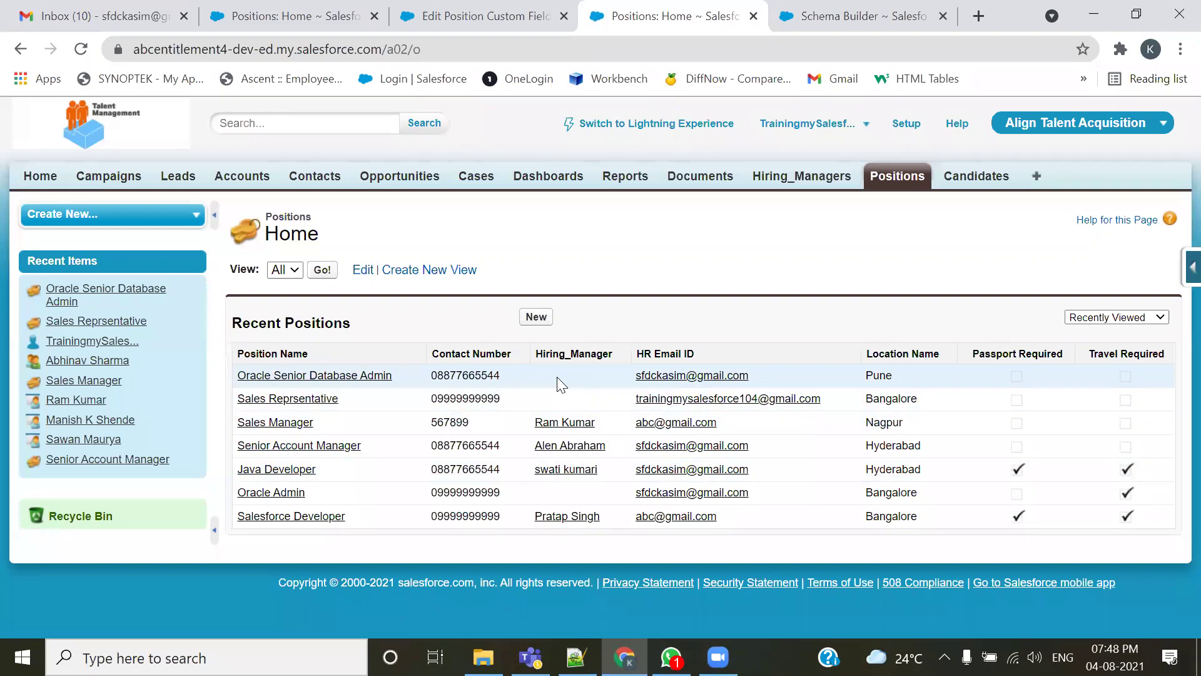
{"action": "left_click", "coordinate": [298, 495]}
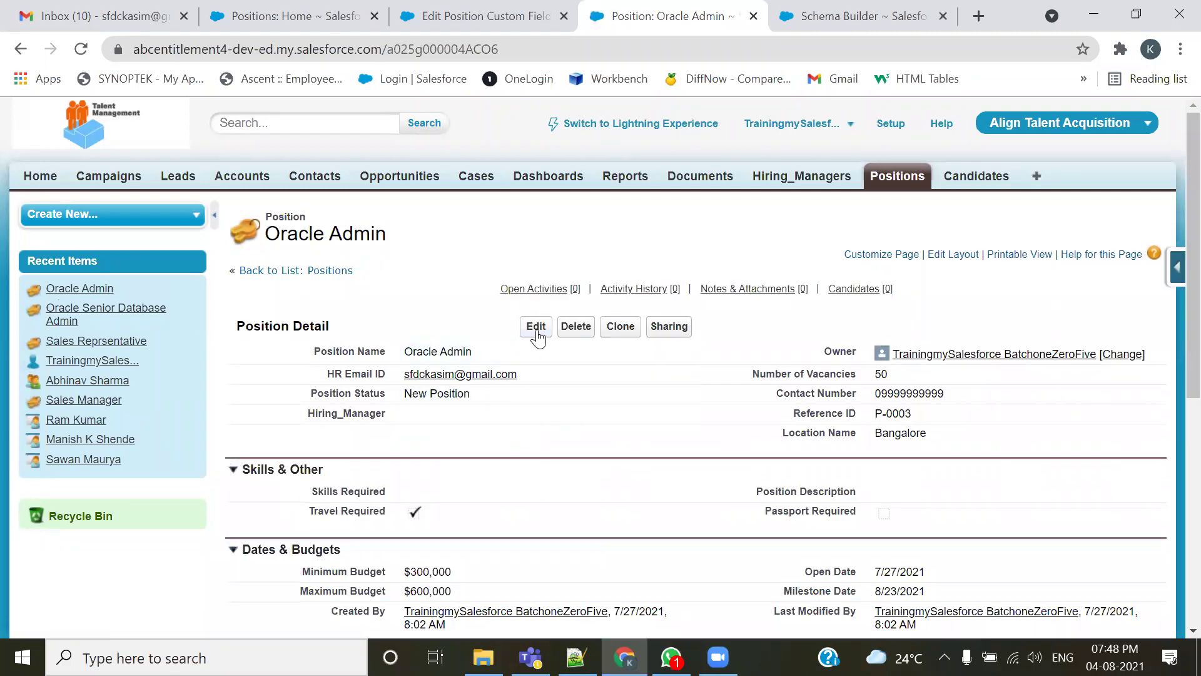
{"action": "left_click", "coordinate": [536, 326]}
{"action": "left_click", "coordinate": [584, 420]}
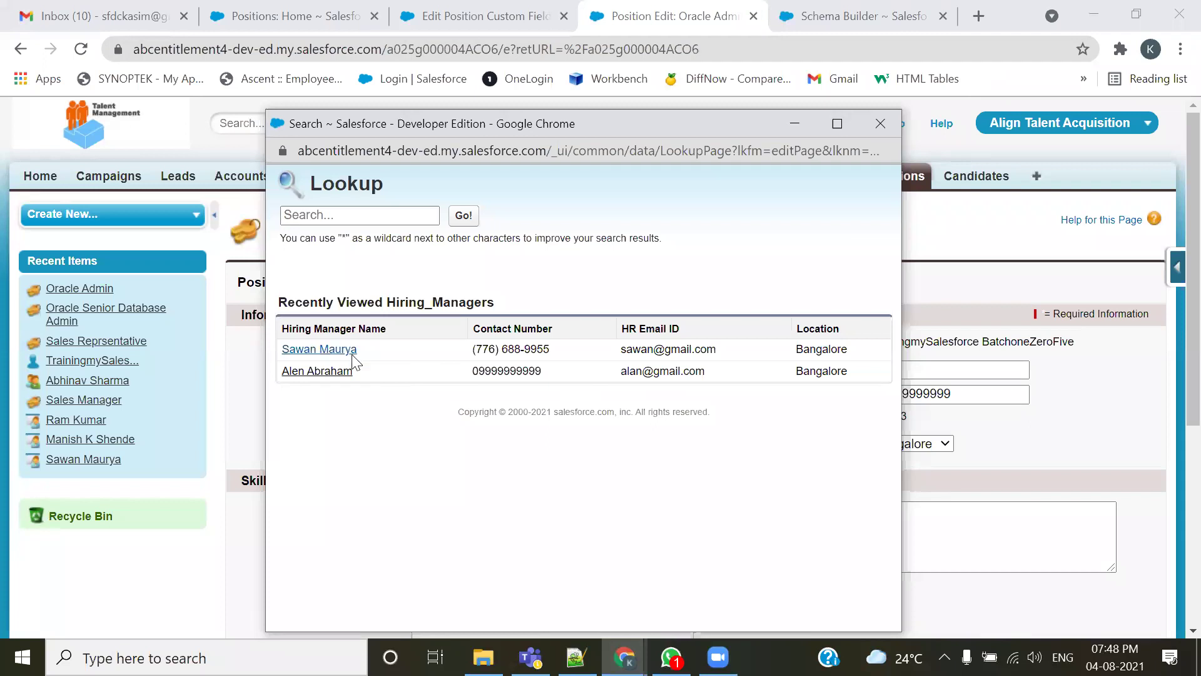
{"action": "left_click", "coordinate": [351, 352]}
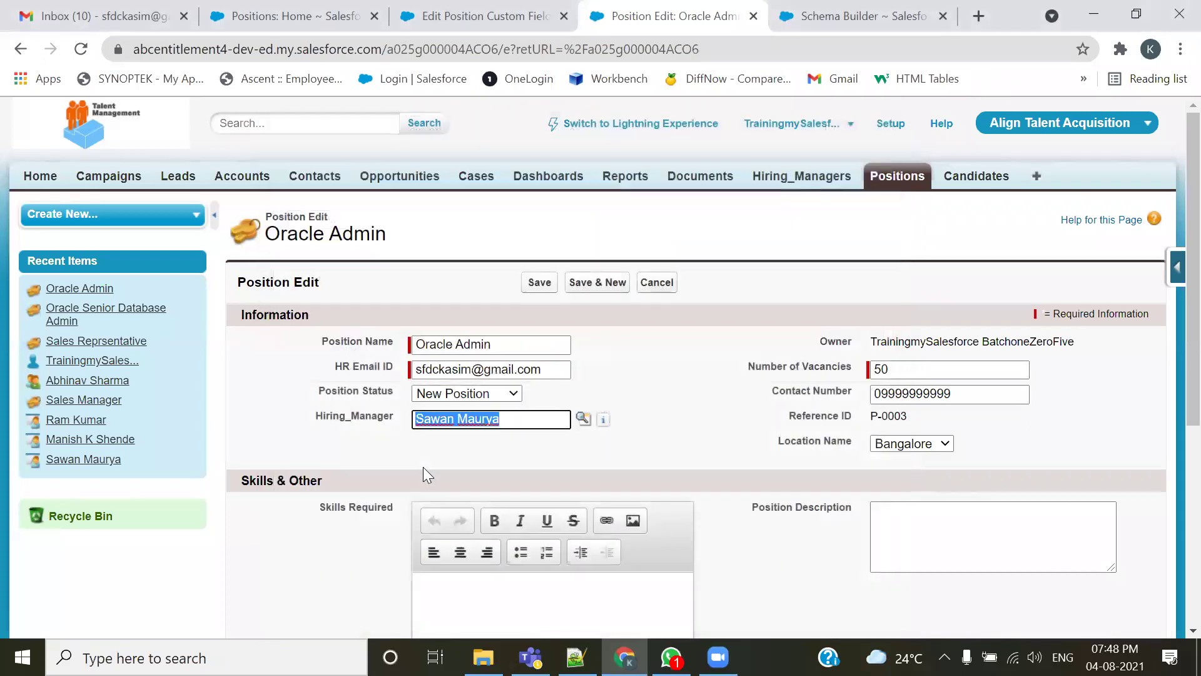
{"action": "left_click", "coordinate": [537, 283]}
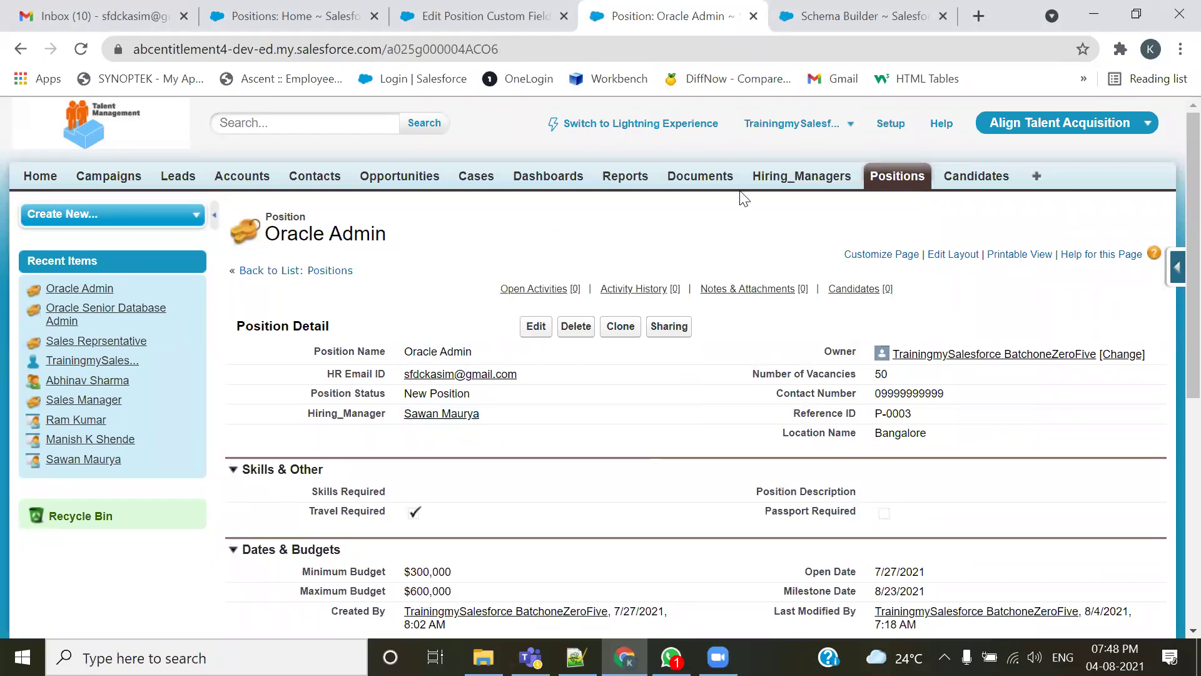
- Assign the recently viewed Pune hiring manager to the Oracle Senior Database Admin position and save the record
{"action": "left_click", "coordinate": [882, 180]}
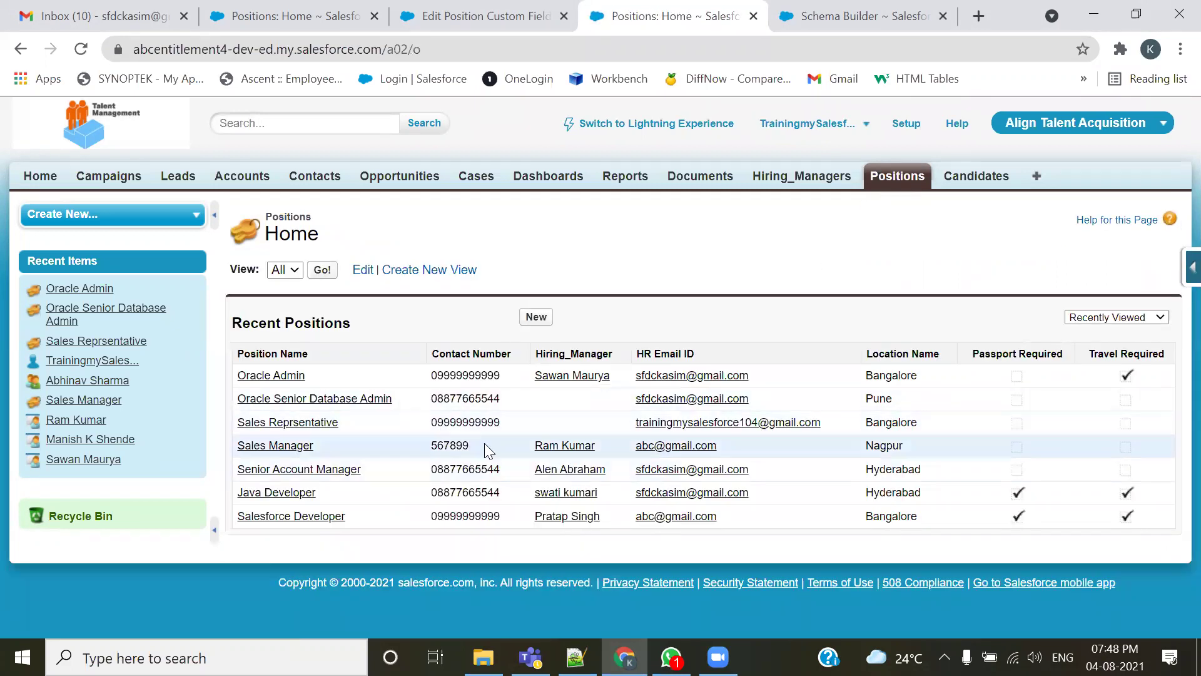
{"action": "left_click", "coordinate": [339, 400]}
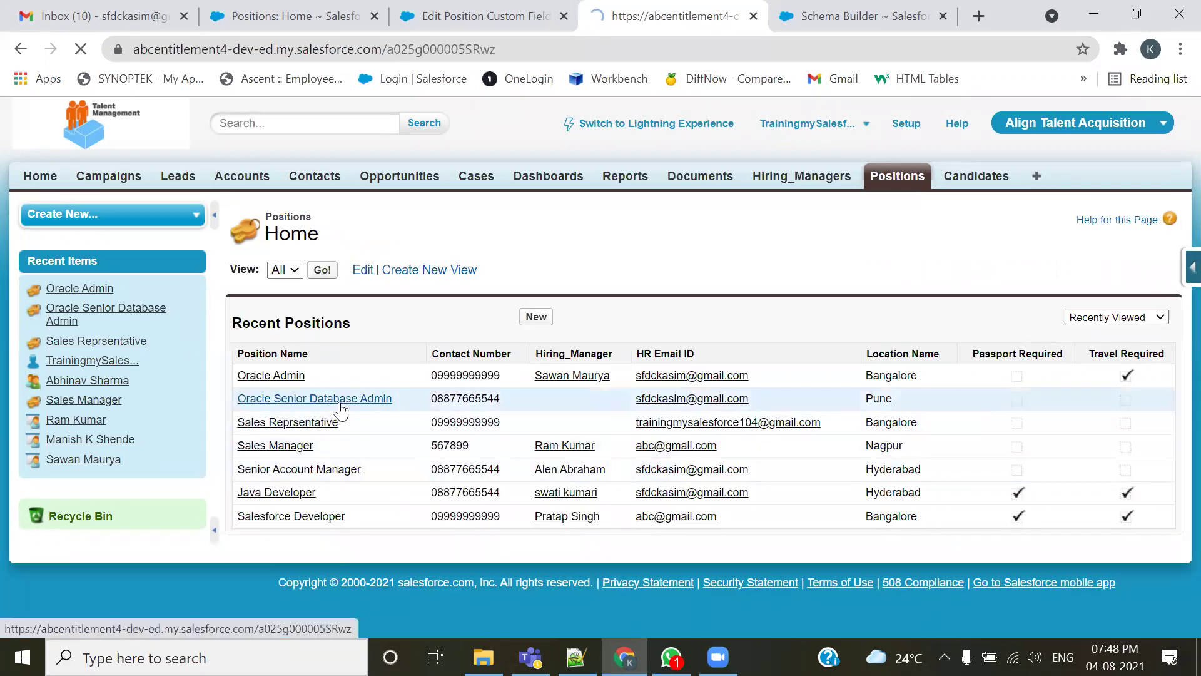
{"action": "left_click", "coordinate": [541, 330]}
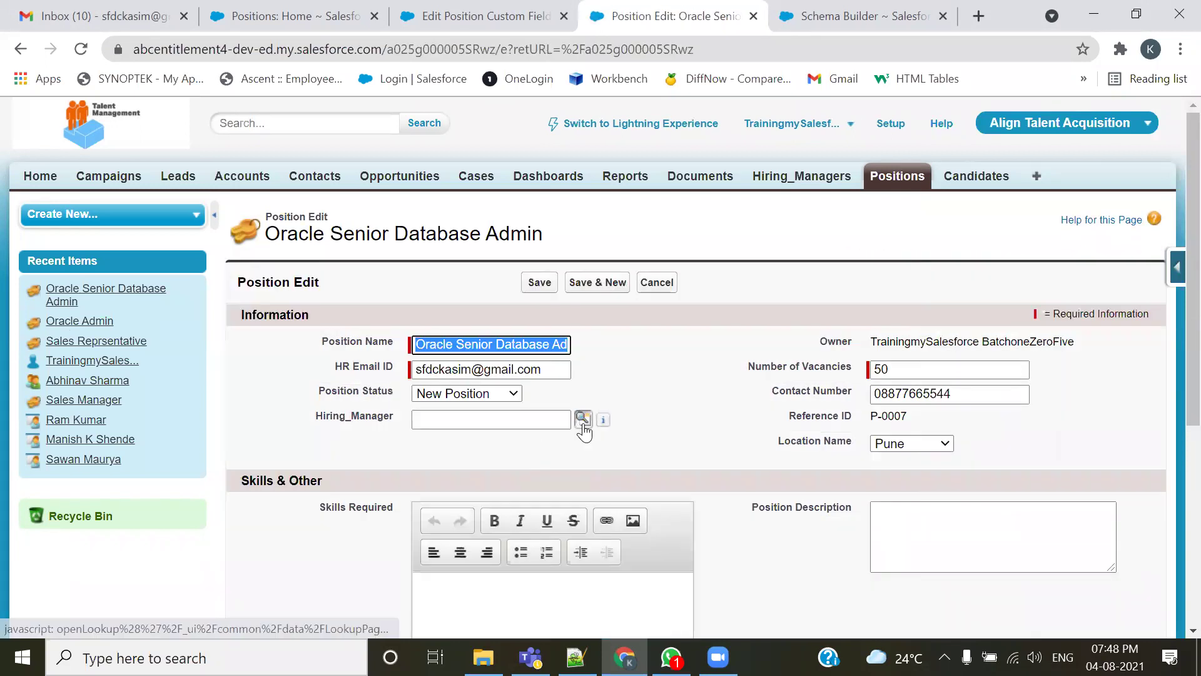
{"action": "left_click", "coordinate": [583, 420]}
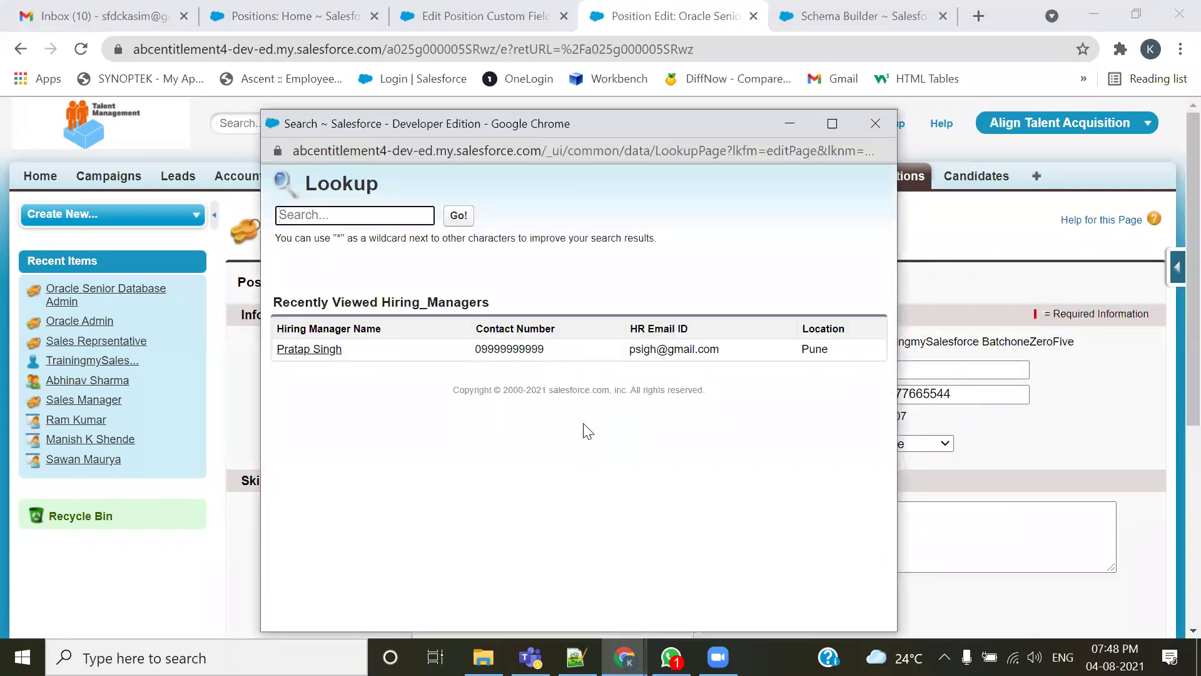
{"action": "left_click", "coordinate": [313, 349]}
{"action": "left_click", "coordinate": [542, 282]}
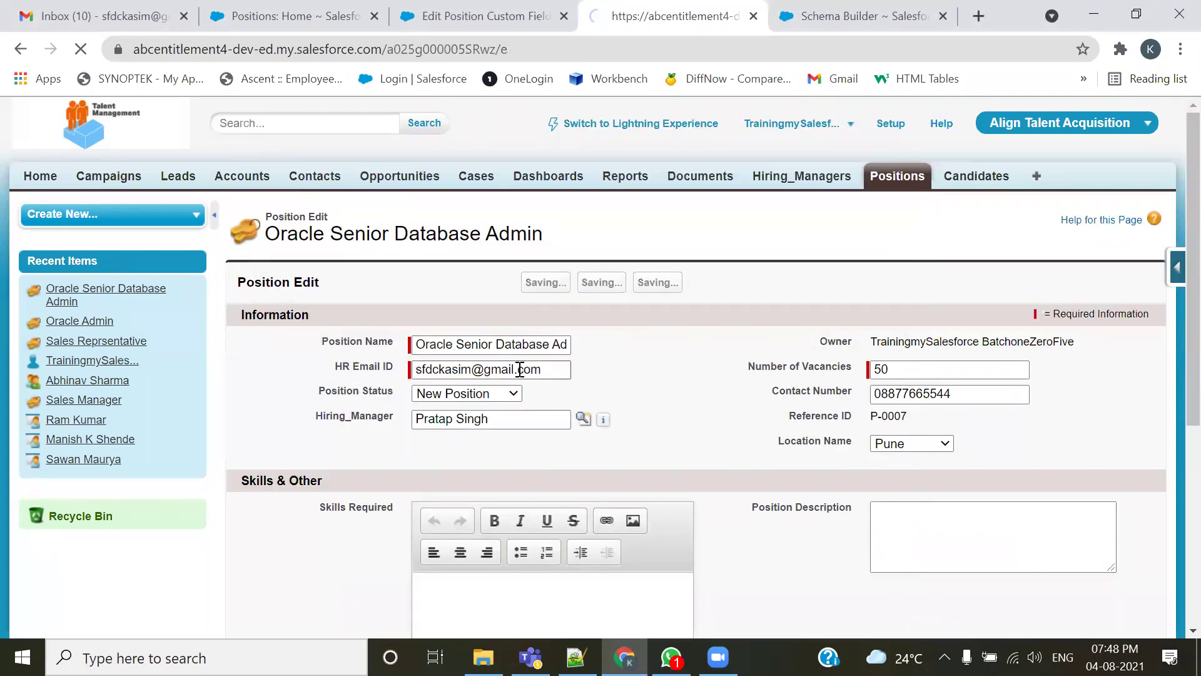
- Assign the second recently viewed hiring manager to the Sales Reprsentative position, save it and return to the Positions home page
{"action": "left_click", "coordinate": [914, 185]}
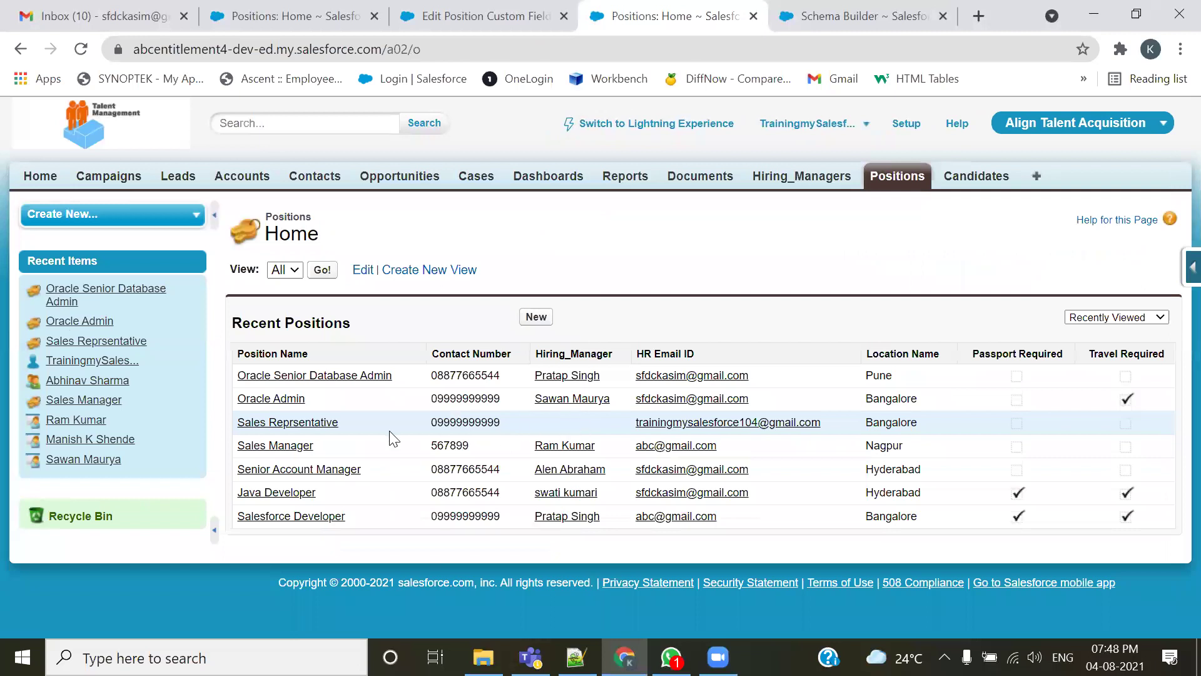
{"action": "left_click", "coordinate": [296, 428]}
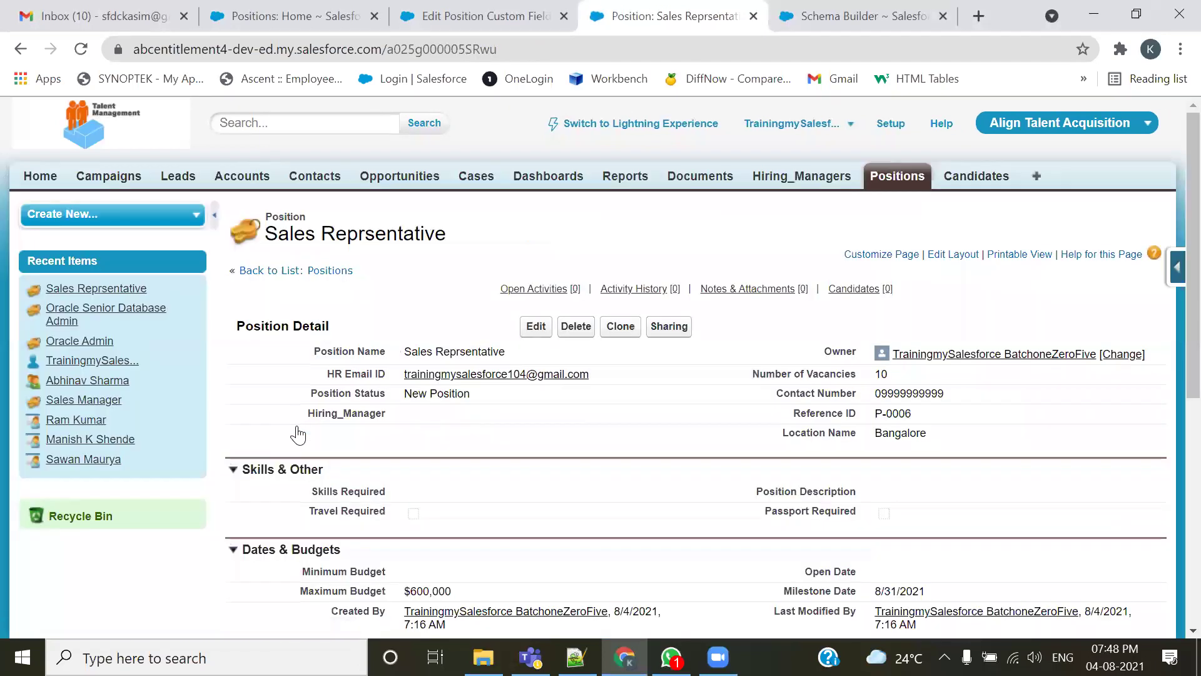
{"action": "left_click", "coordinate": [537, 326]}
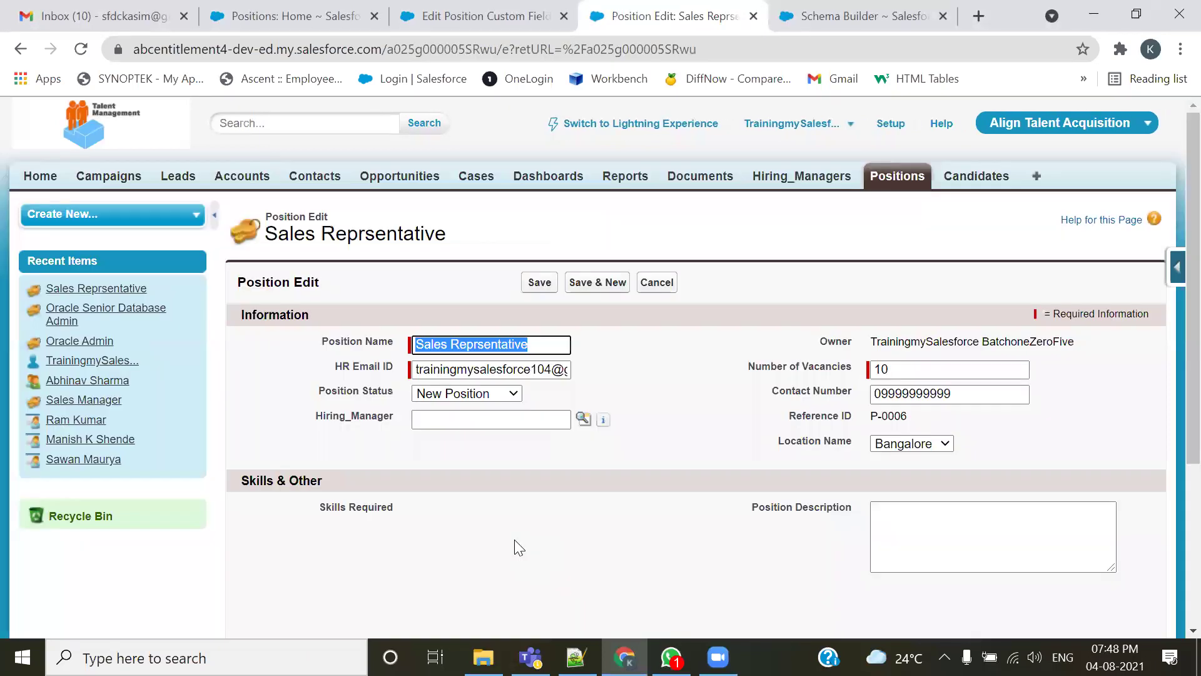
{"action": "left_click", "coordinate": [584, 418]}
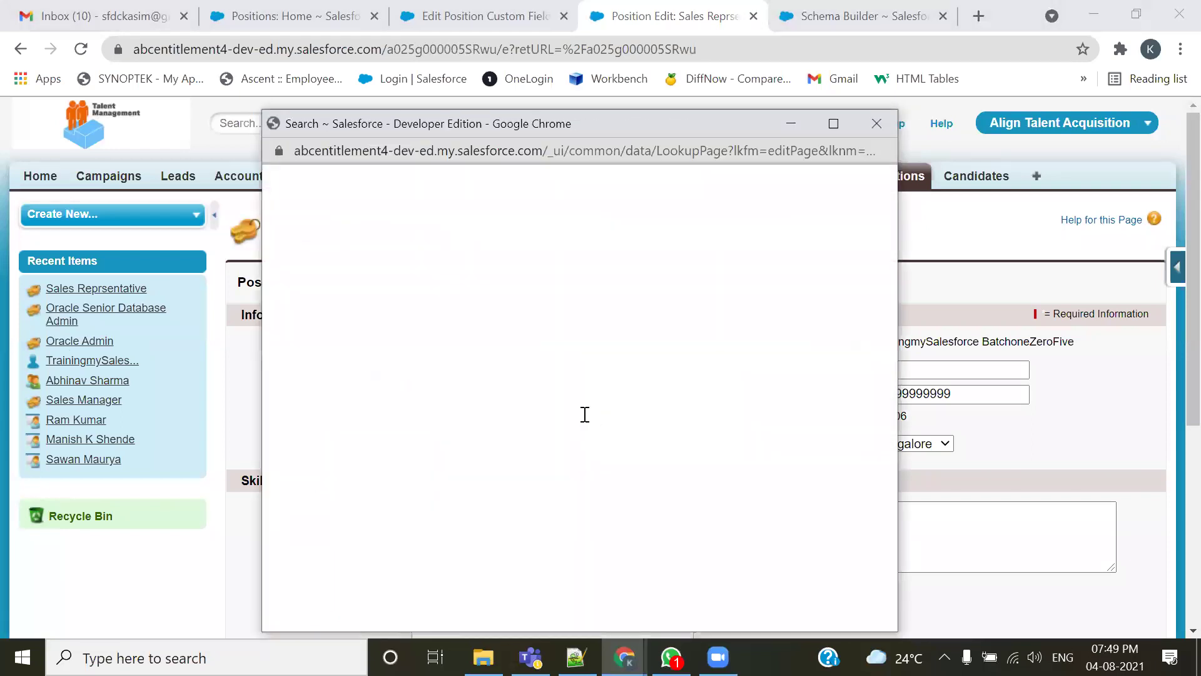
{"action": "left_click", "coordinate": [311, 370]}
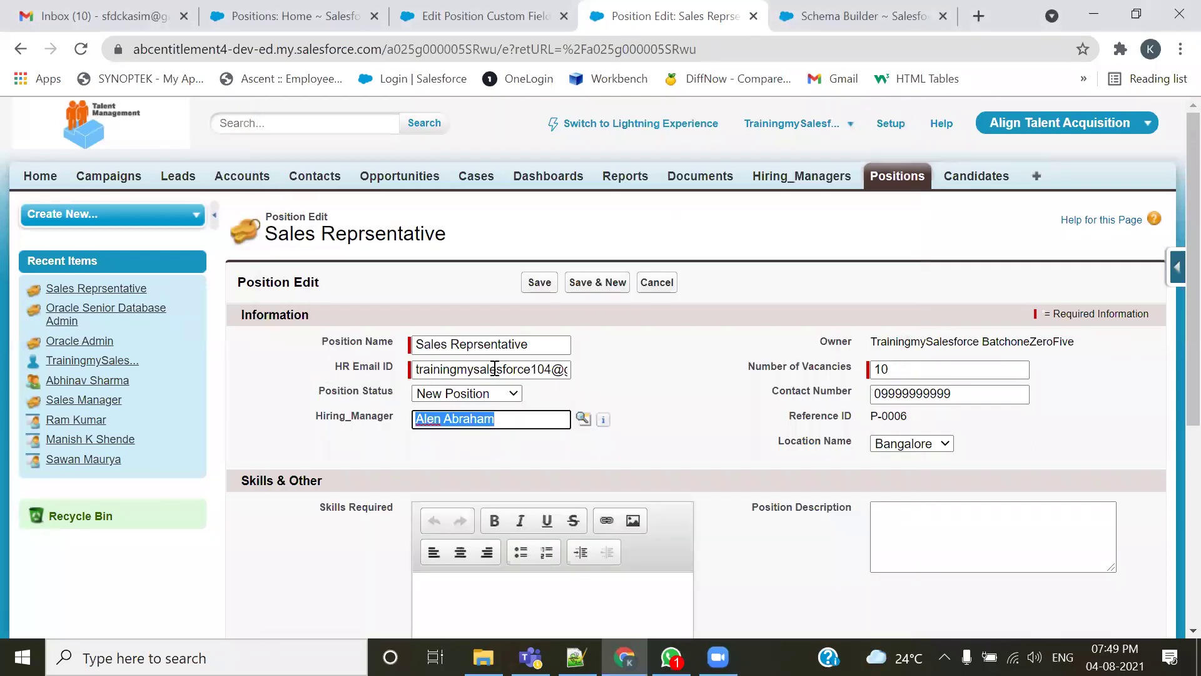
{"action": "left_click", "coordinate": [538, 283]}
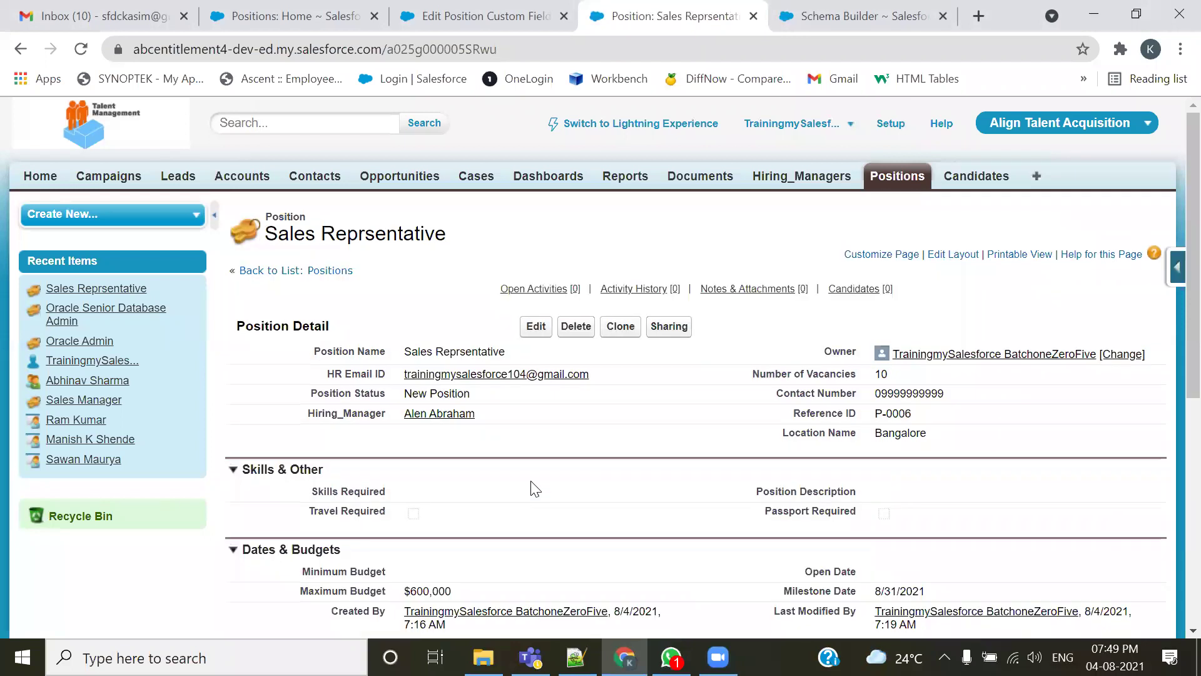
{"action": "left_click", "coordinate": [902, 177]}
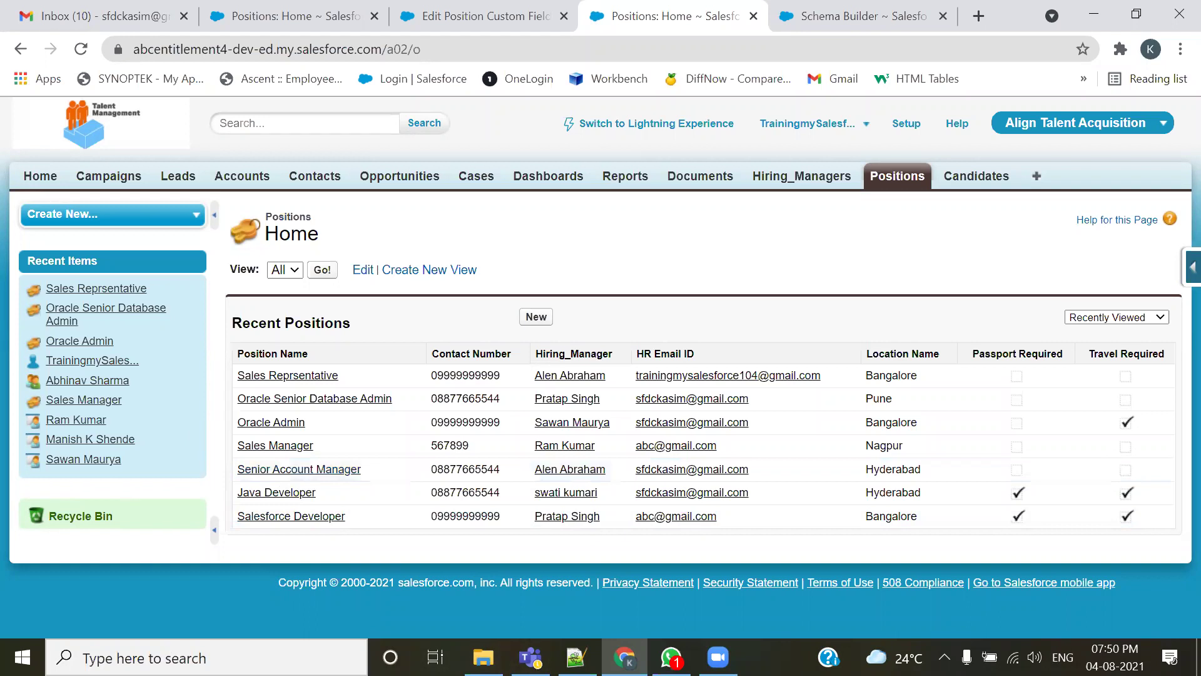
{"action": "left_click", "coordinate": [1033, 575]}
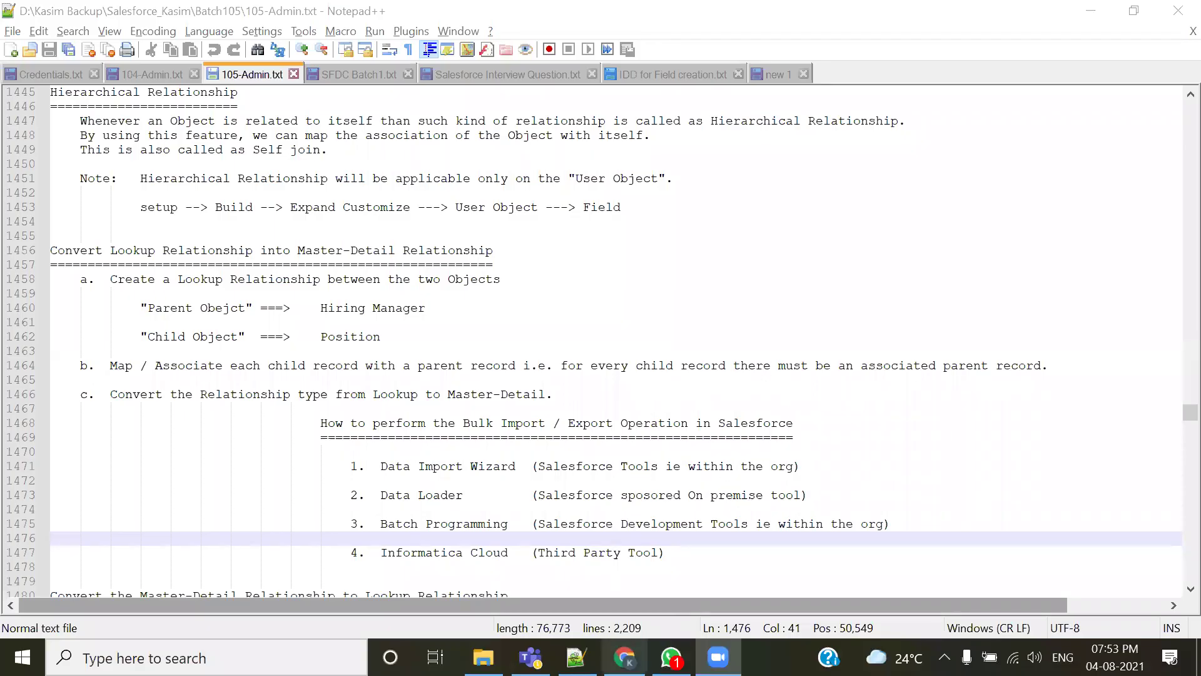
- Switch to the browser, change the Lightning Home page to Salesforce Classic, and close that tab
{"action": "left_click", "coordinate": [625, 657]}
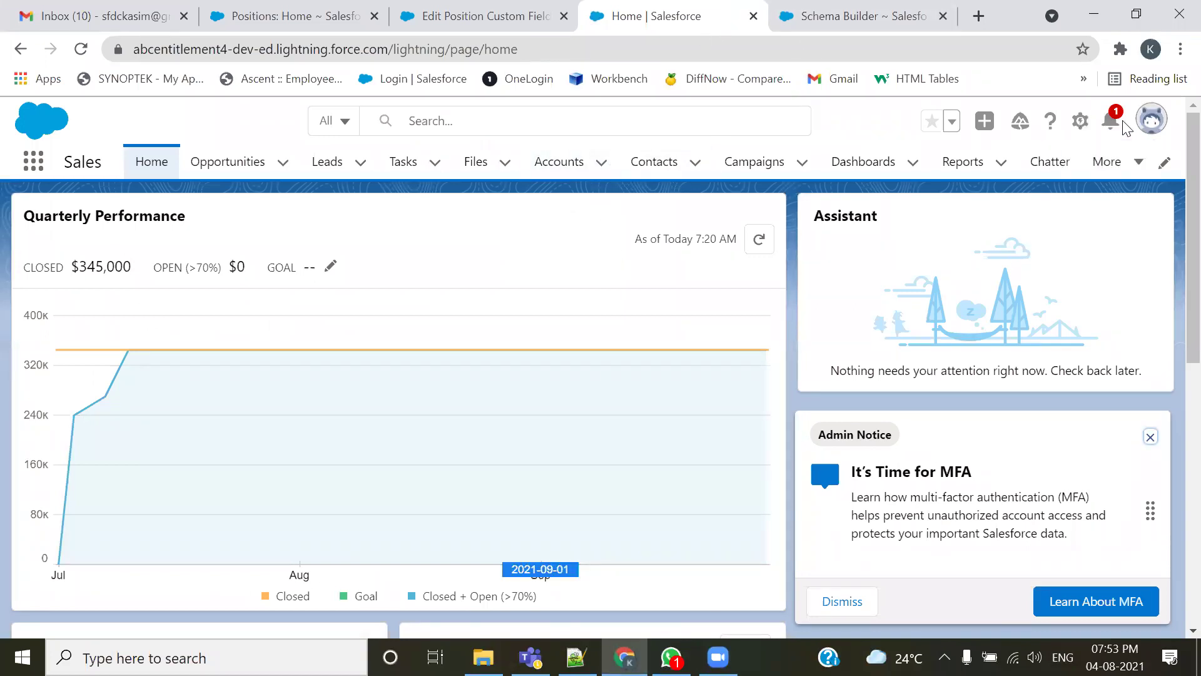
{"action": "left_click", "coordinate": [1151, 124]}
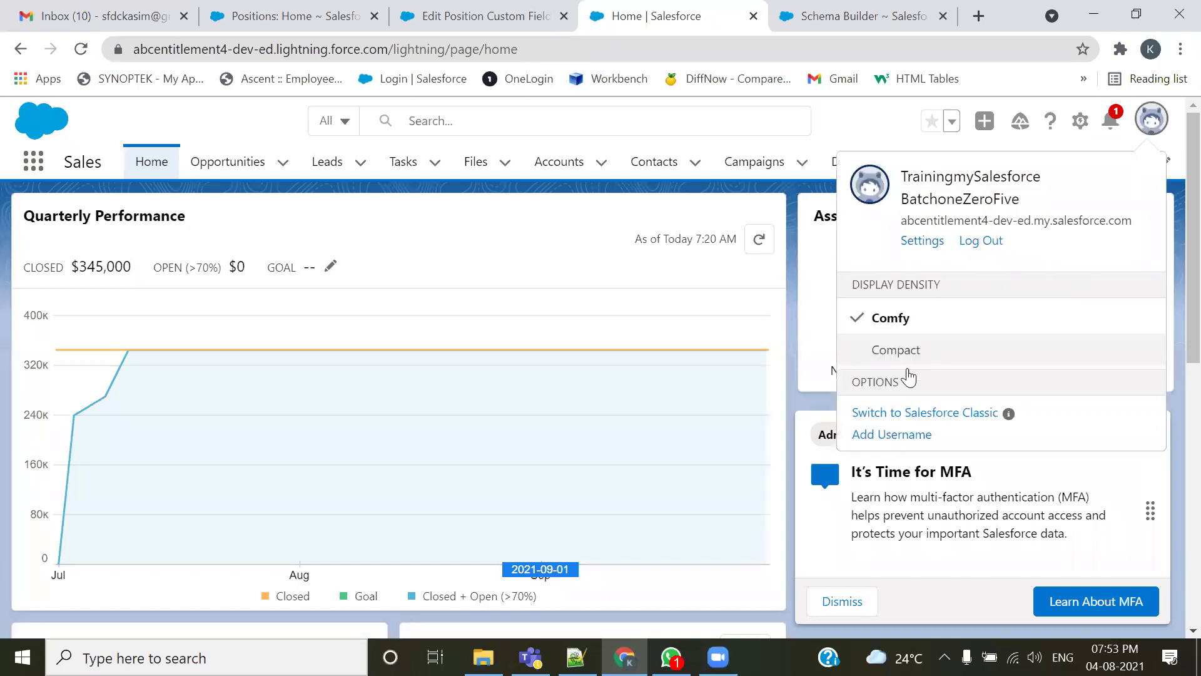
{"action": "left_click", "coordinate": [907, 412]}
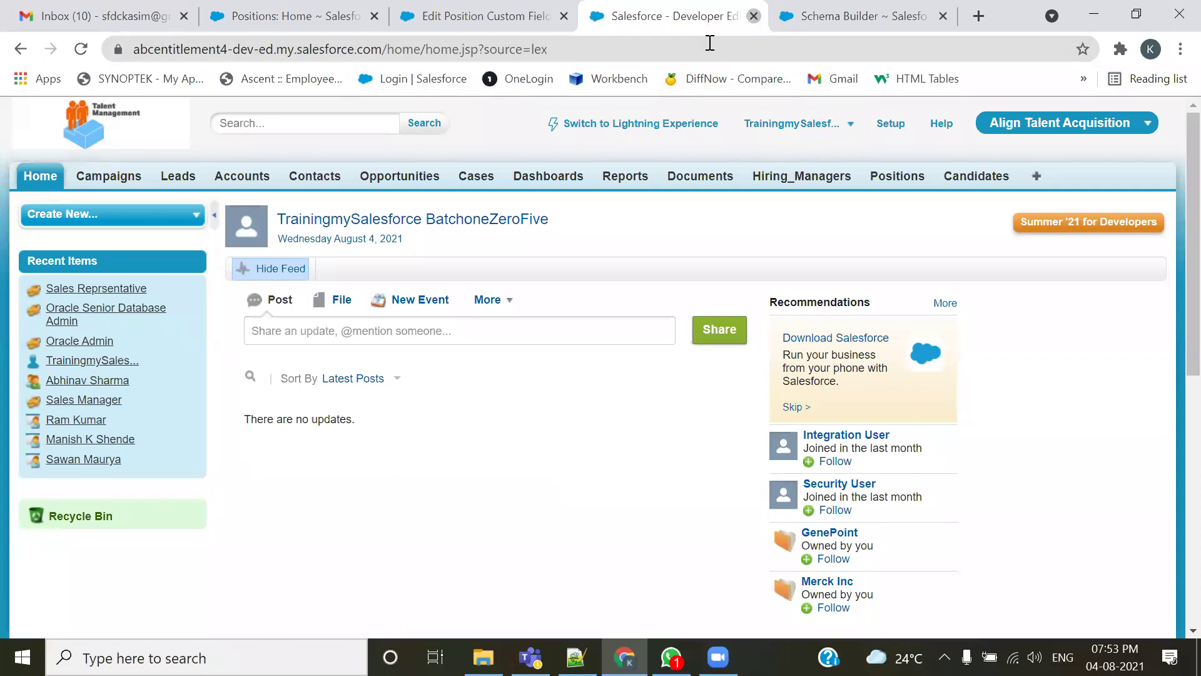
{"action": "left_click", "coordinate": [754, 16]}
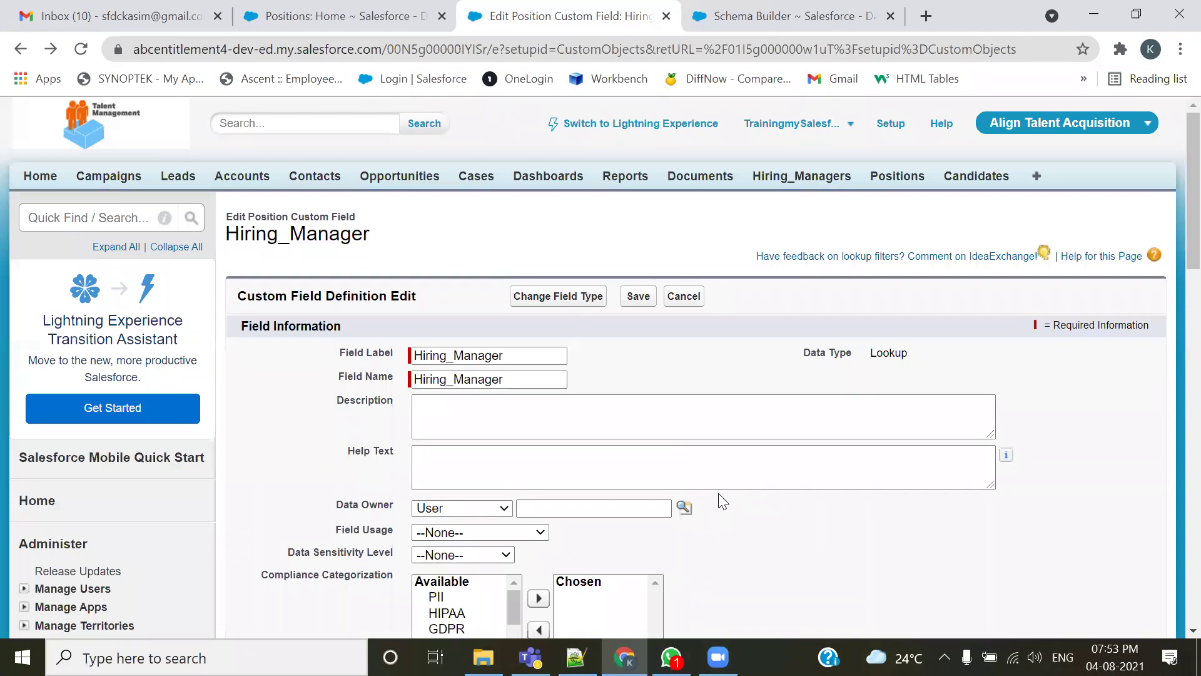
- Return to the Positions home page, collapse its force.com quick access menu and reload the Recent Positions list
{"action": "left_click", "coordinate": [786, 5]}
{"action": "left_click", "coordinate": [341, 15]}
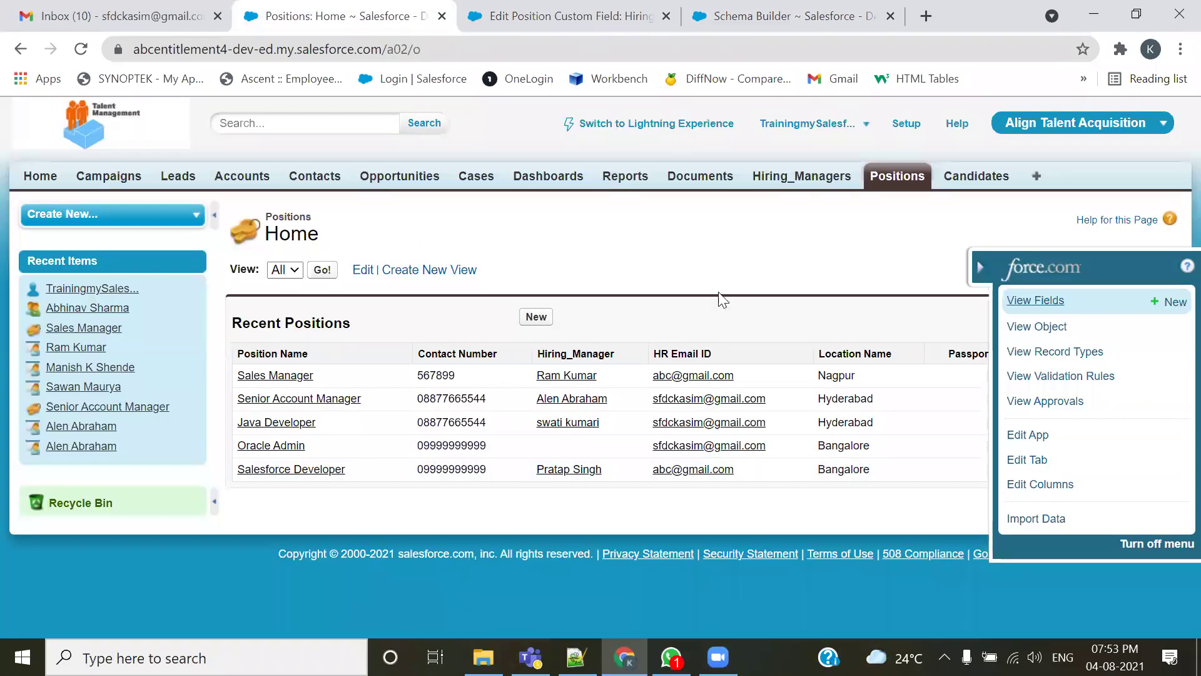
{"action": "left_click", "coordinate": [979, 272]}
{"action": "left_click", "coordinate": [80, 50]}
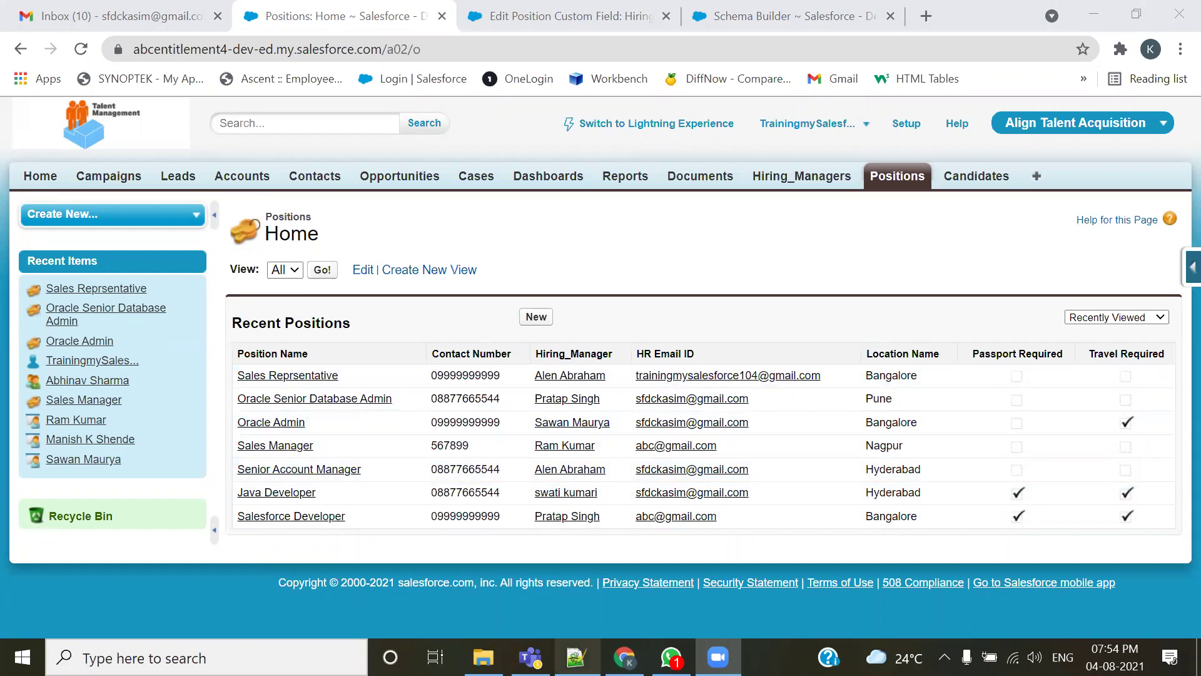
- Switch to the Notepad++ notes and examine the heading on performing the Bulk Import / Export Operation in Salesforce
{"action": "mouse_move", "coordinate": [575, 655]}
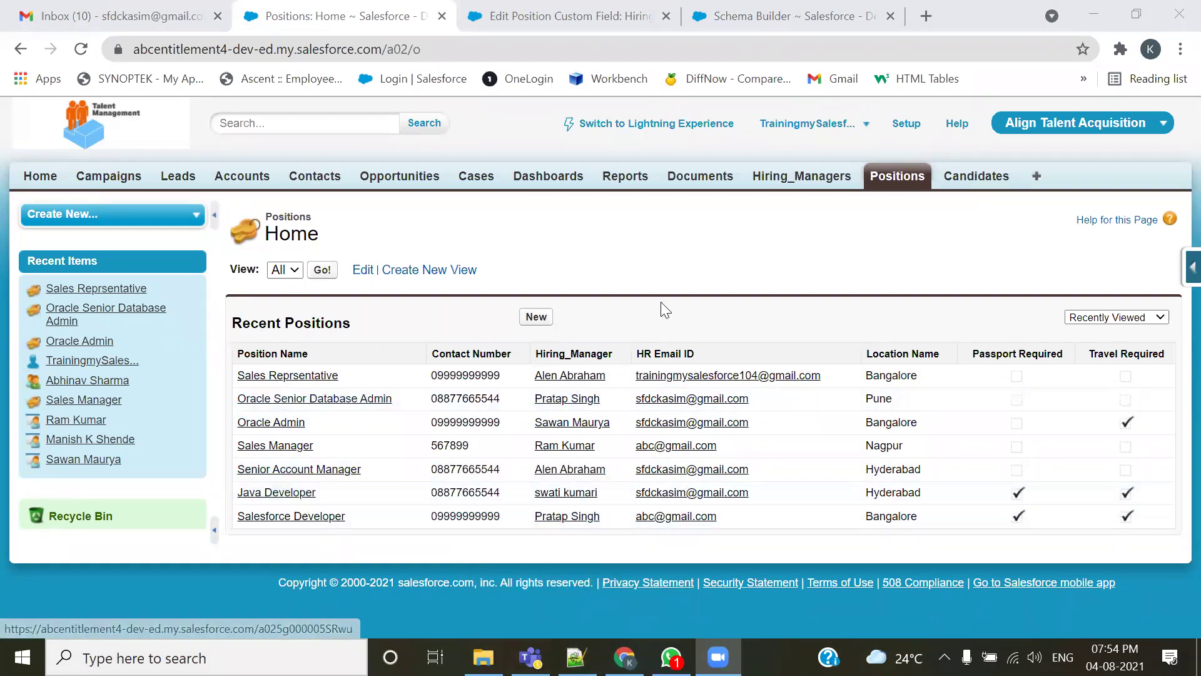
{"action": "left_click", "coordinate": [575, 657]}
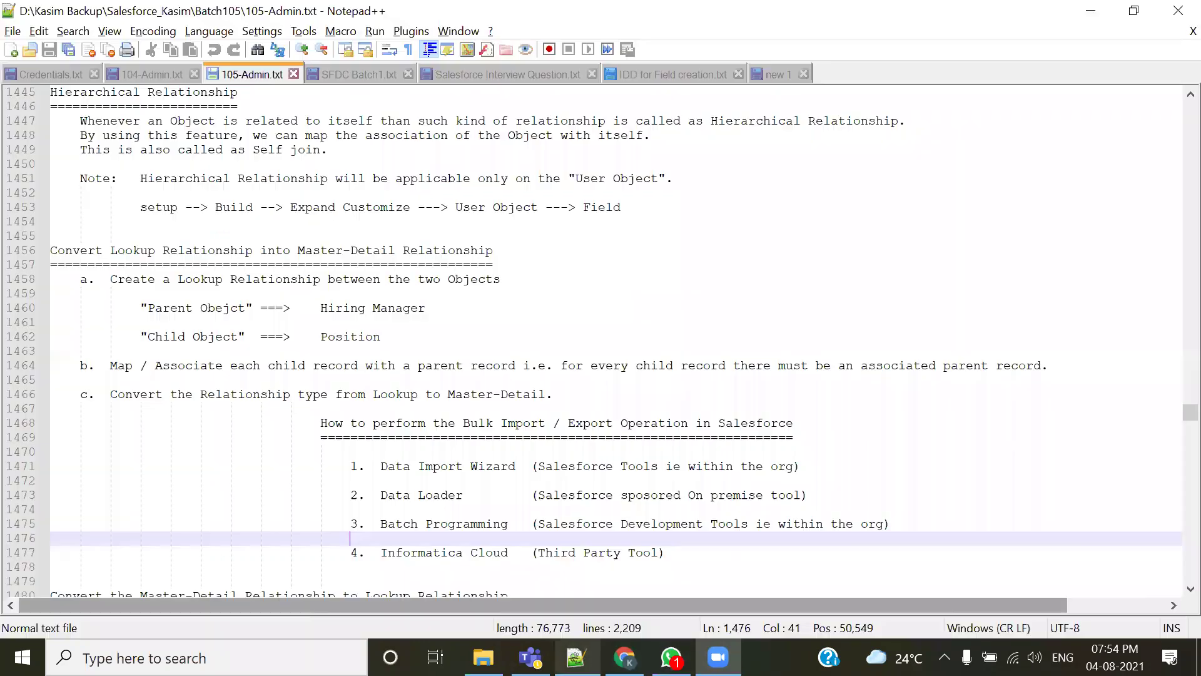
{"action": "scroll", "coordinate": [630, 465], "scroll_direction": "down", "scroll_amount": 1}
{"action": "left_click_drag", "start_coordinate": [321, 379], "coordinate": [799, 376]}
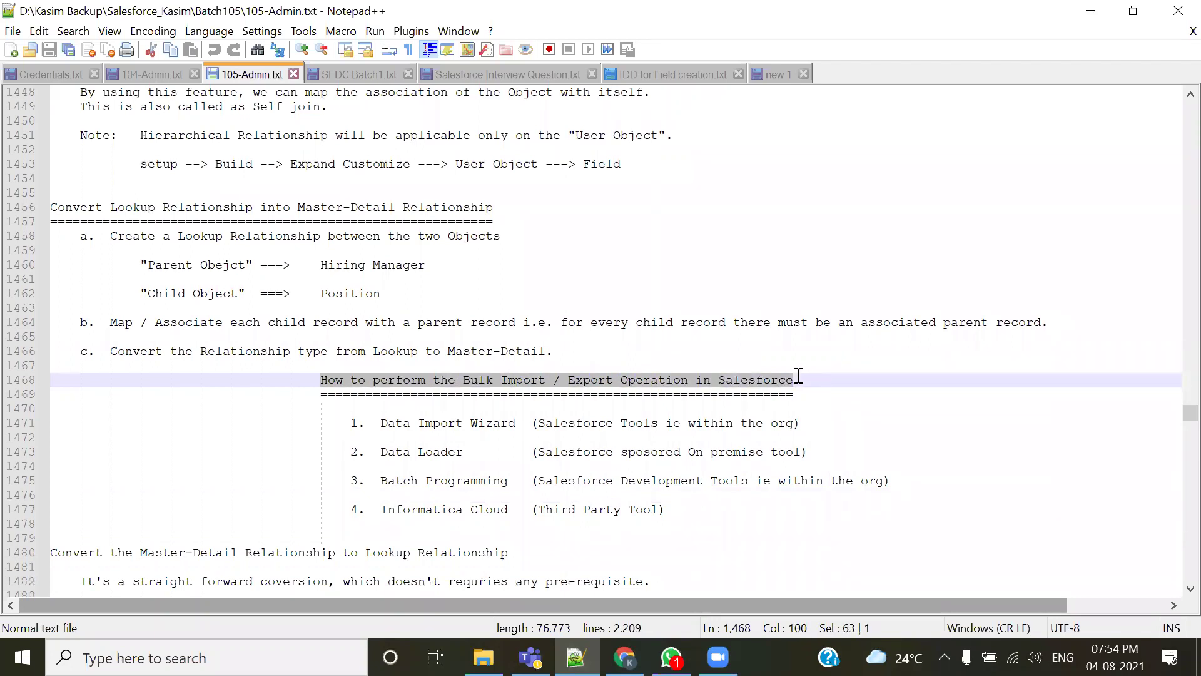
{"action": "scroll", "coordinate": [799, 377], "scroll_direction": "down", "scroll_amount": 1}
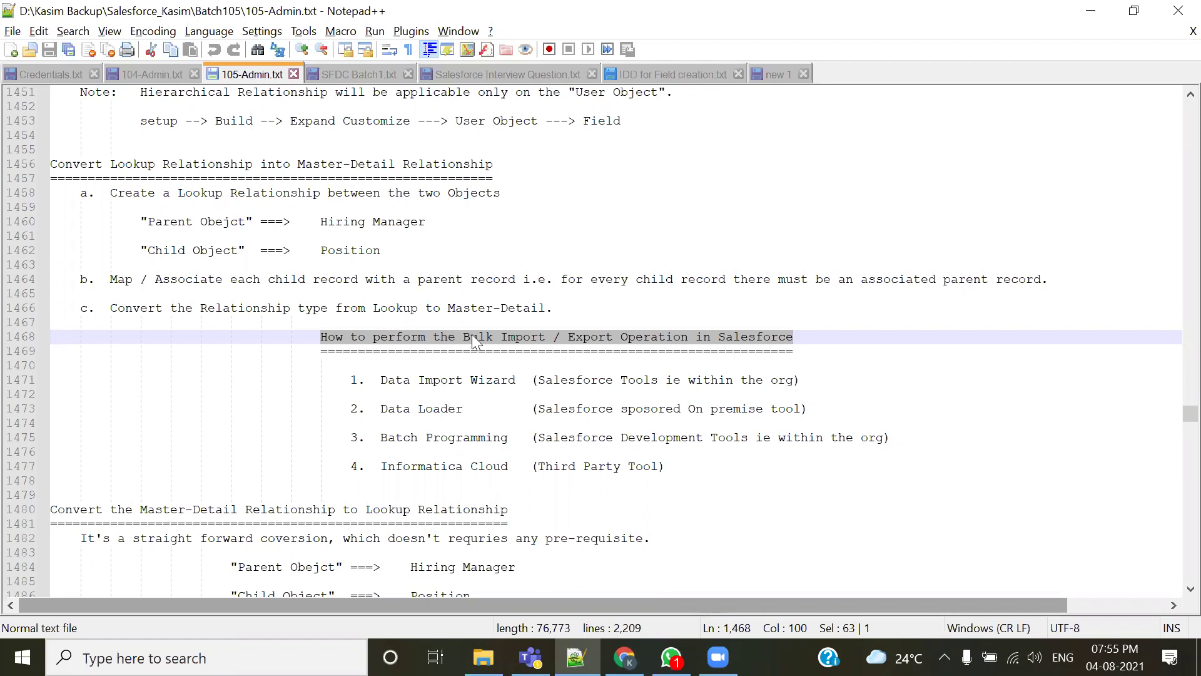
{"action": "double_click", "coordinate": [476, 338]}
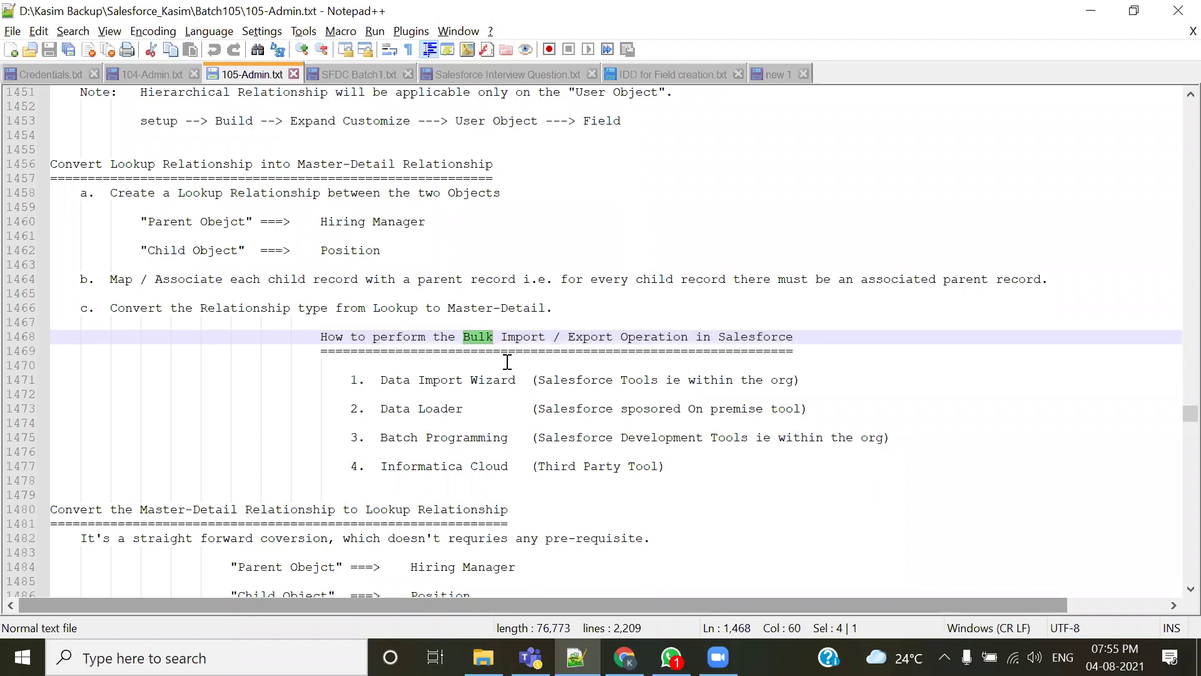
{"action": "left_click", "coordinate": [477, 351]}
{"action": "left_click", "coordinate": [486, 336]}
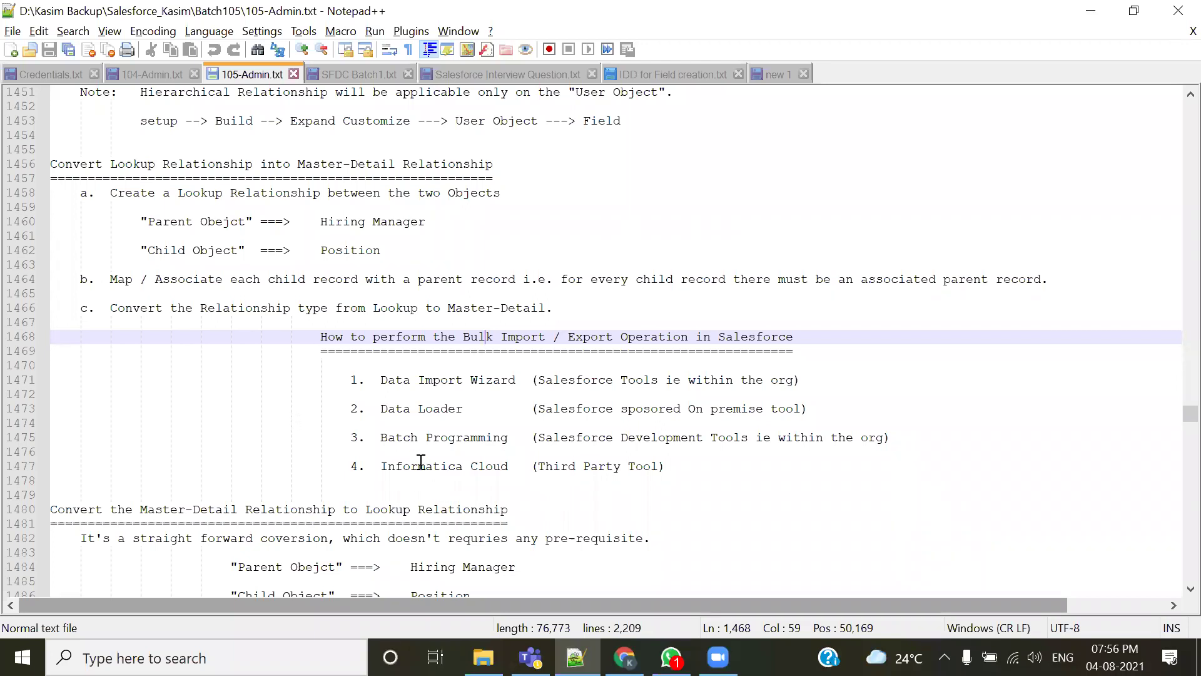
- Review the Data Loader and Data Import Wizard entries in the bulk operation notes, glancing back at the Positions list in Salesforce
{"action": "left_click_drag", "start_coordinate": [379, 414], "coordinate": [490, 418]}
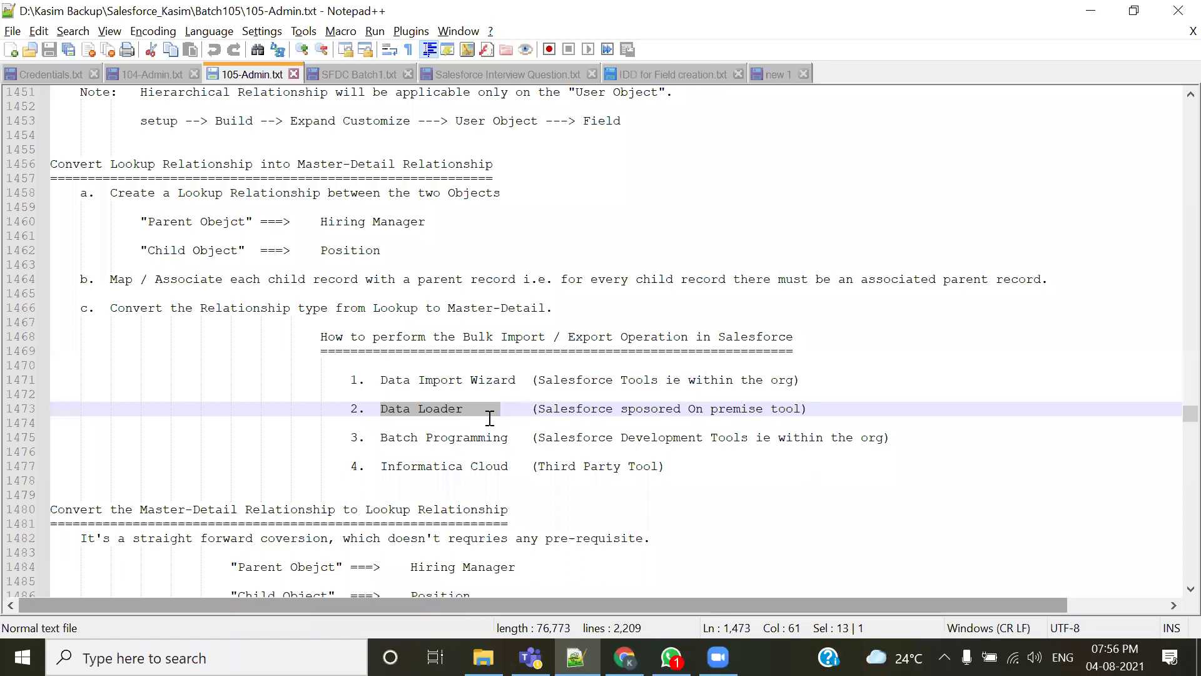
{"action": "left_click", "coordinate": [389, 419]}
{"action": "left_click_drag", "start_coordinate": [379, 408], "coordinate": [466, 414]}
{"action": "left_click", "coordinate": [434, 410]}
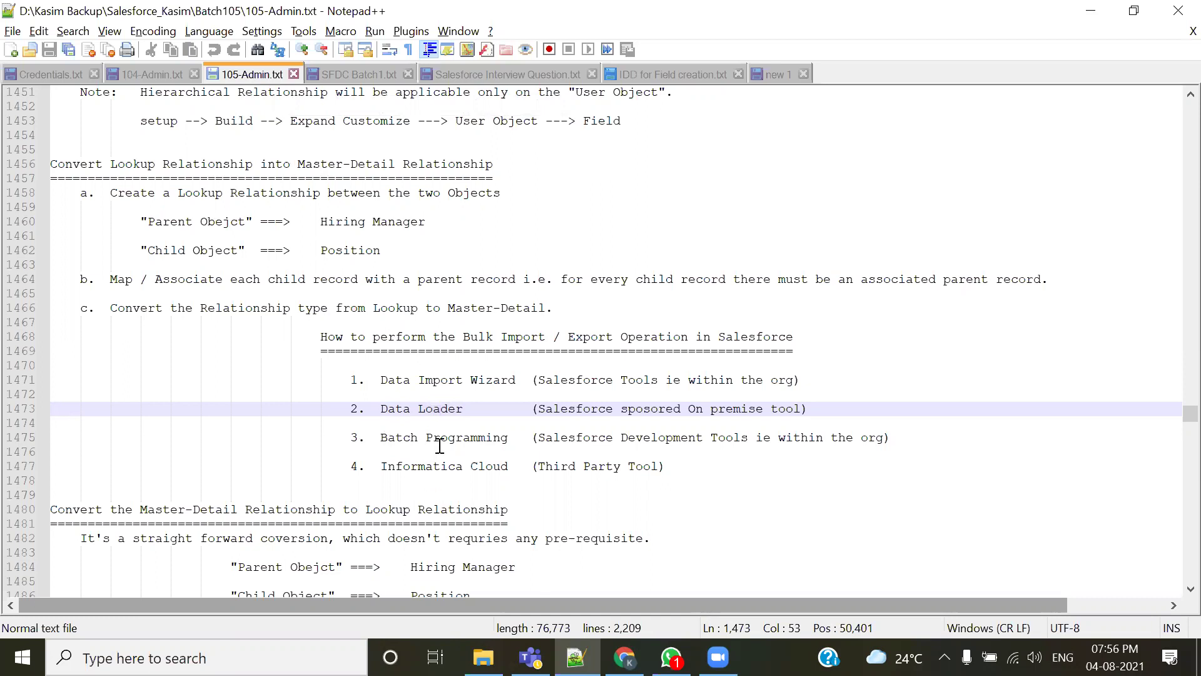
{"action": "left_click", "coordinate": [624, 657]}
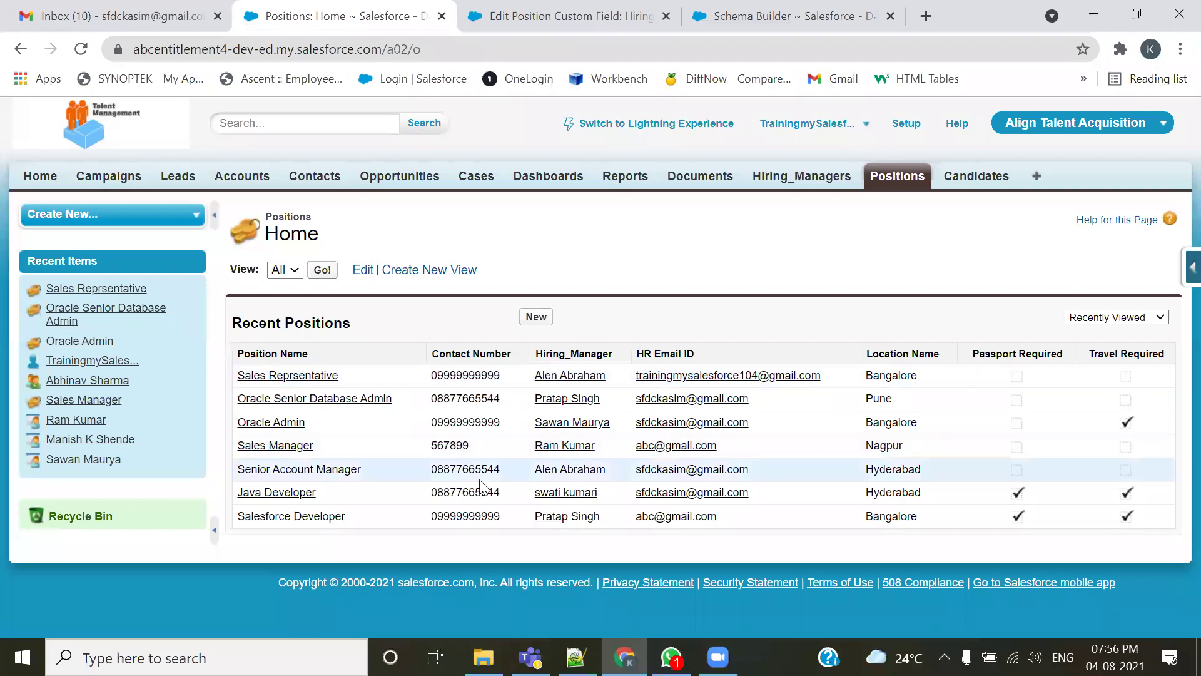
{"action": "left_click", "coordinate": [576, 657]}
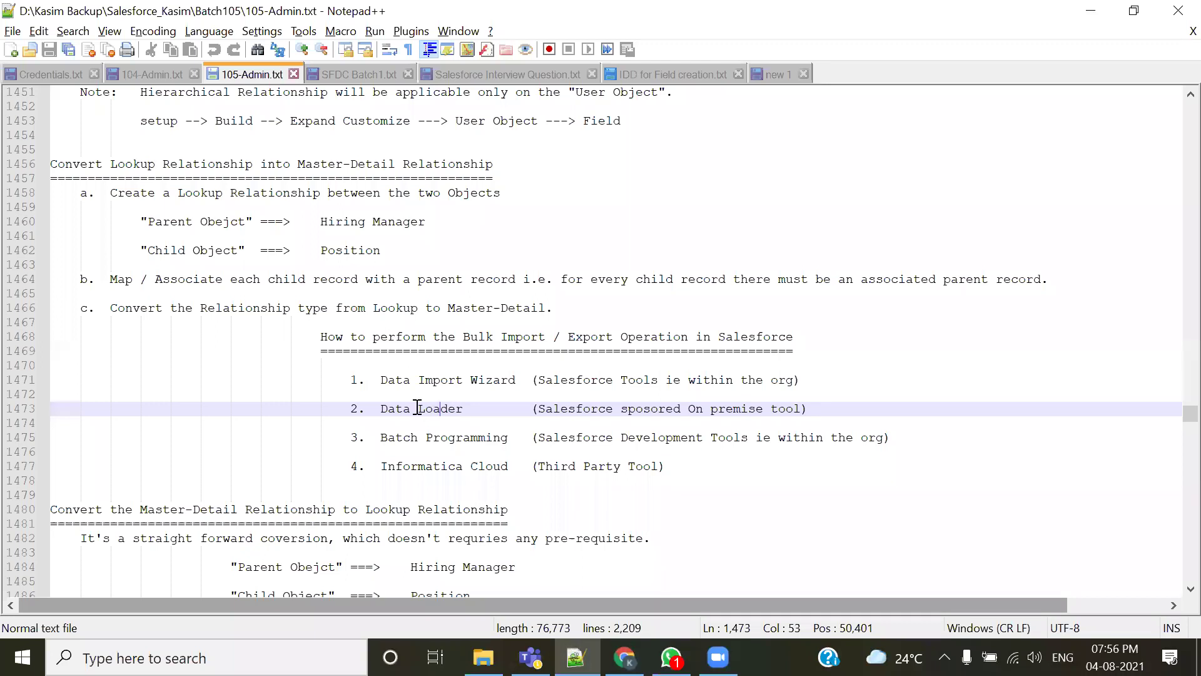
{"action": "left_click", "coordinate": [382, 381]}
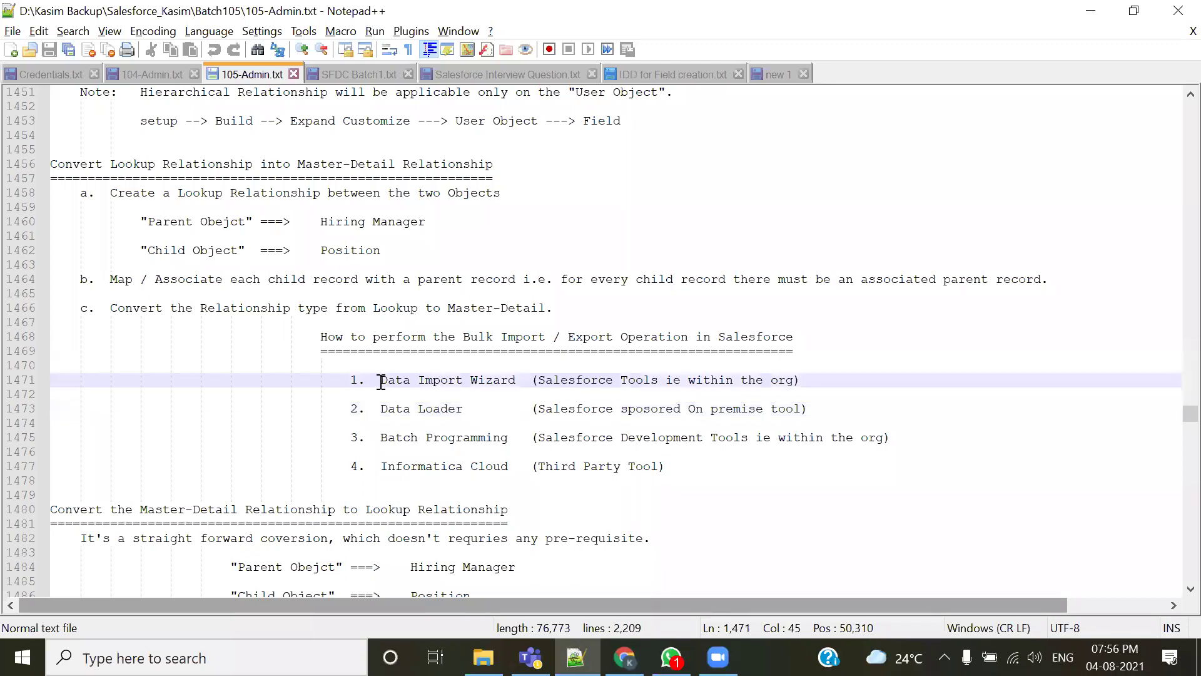
{"action": "left_click_drag", "start_coordinate": [381, 381], "coordinate": [517, 382]}
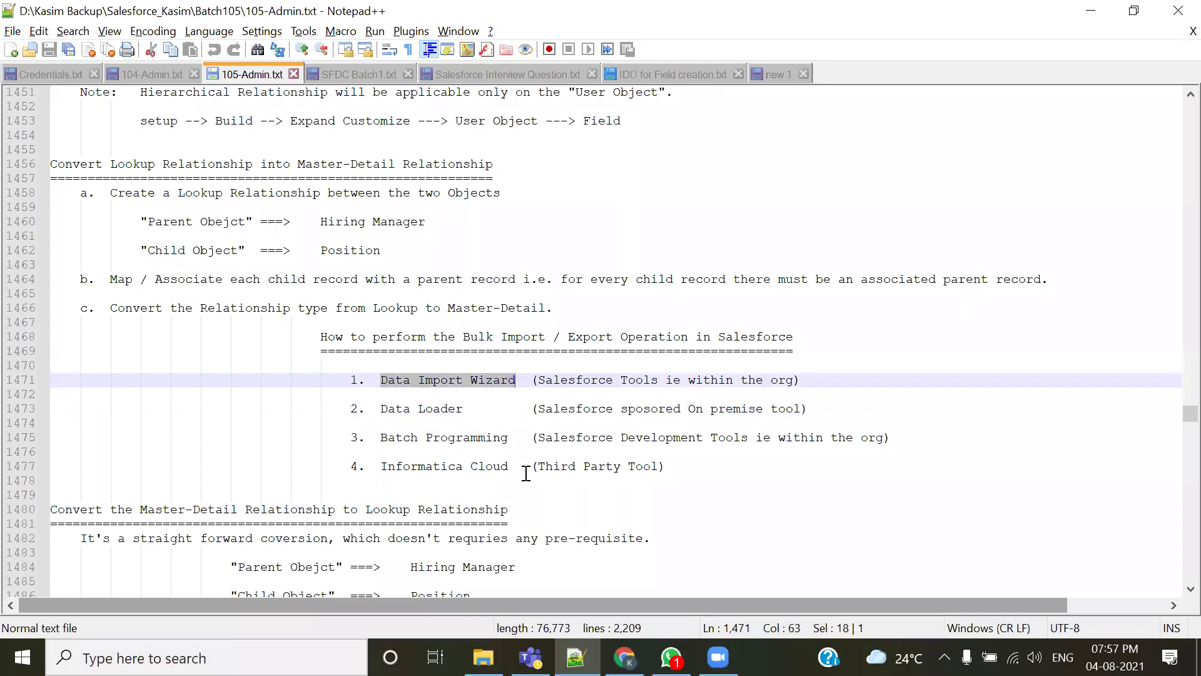
- Insert "/ Export" after "Import" in the Data Import Wizard entry, save the notes and highlight "within the org"
{"action": "left_click", "coordinate": [472, 383]}
{"action": "type", "text": "/ Export"}
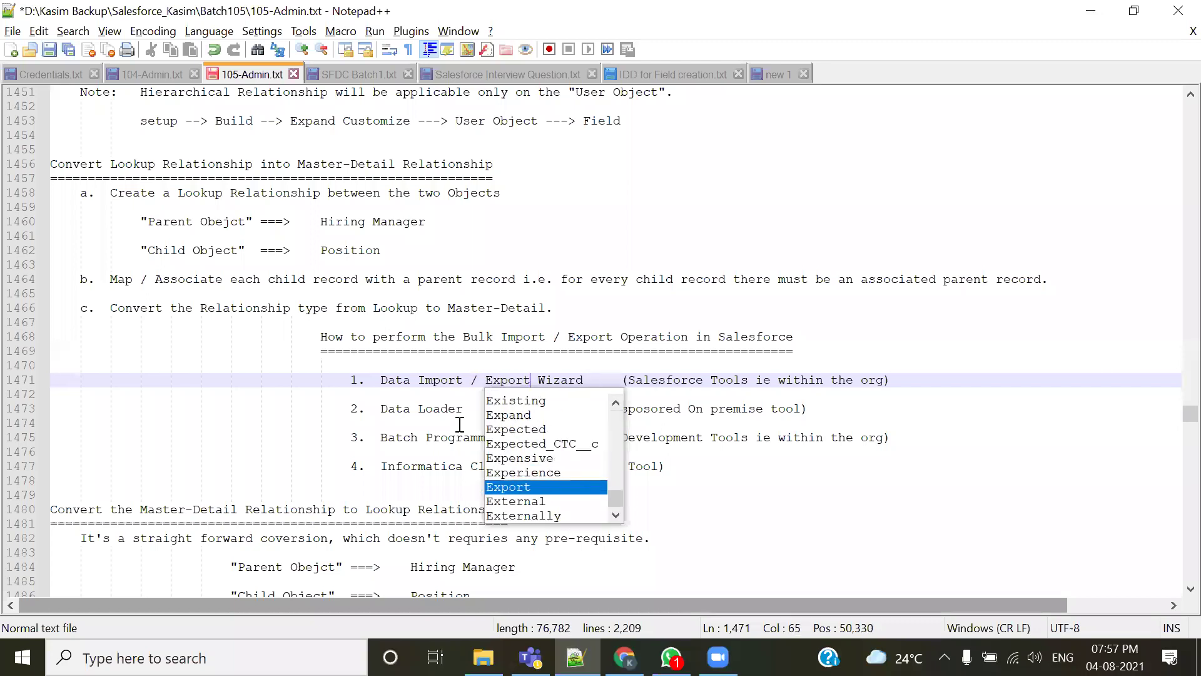
{"action": "key", "text": "ctrl+s"}
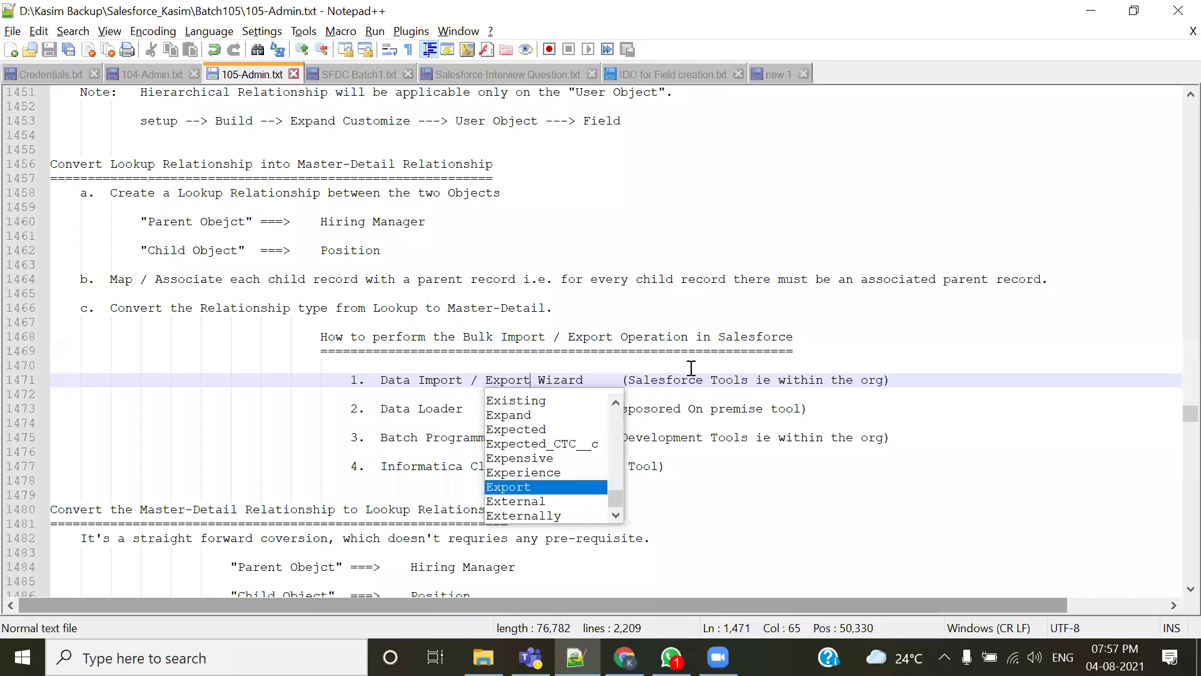
{"action": "left_click", "coordinate": [753, 410]}
{"action": "left_click_drag", "start_coordinate": [779, 380], "coordinate": [888, 381]}
- Switch to Salesforce, open Setup and look through the Customize section under Build for the data import tool
{"action": "key", "text": "alt+Tab"}
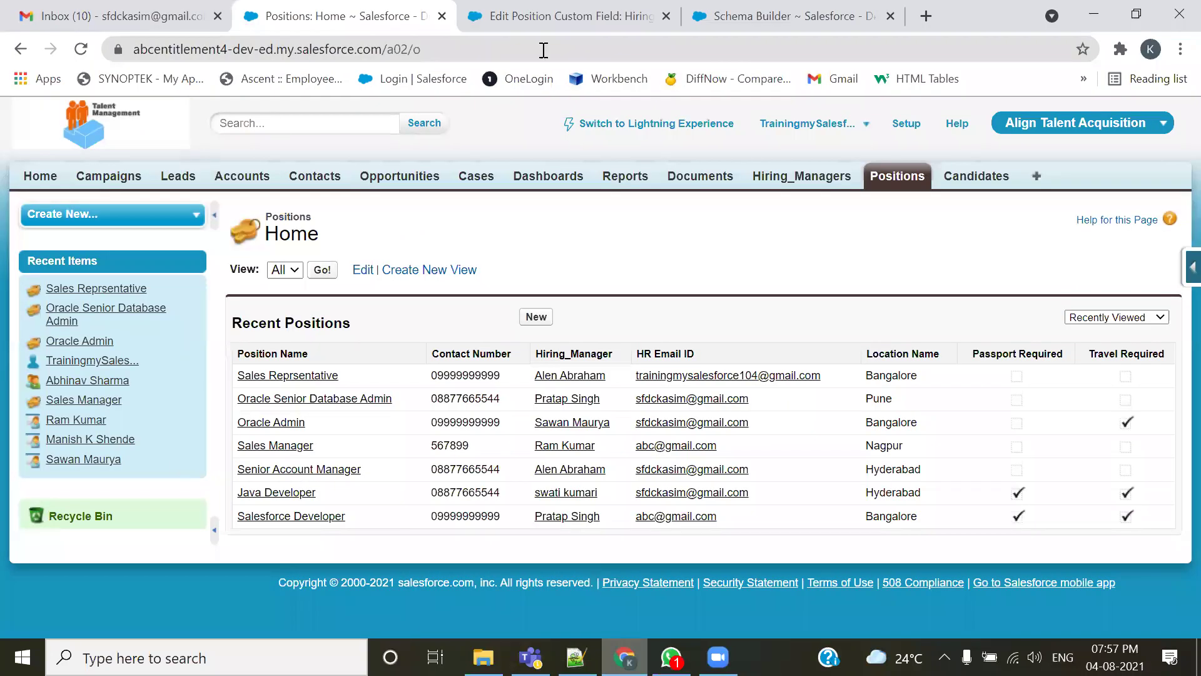
{"action": "left_click", "coordinate": [906, 123]}
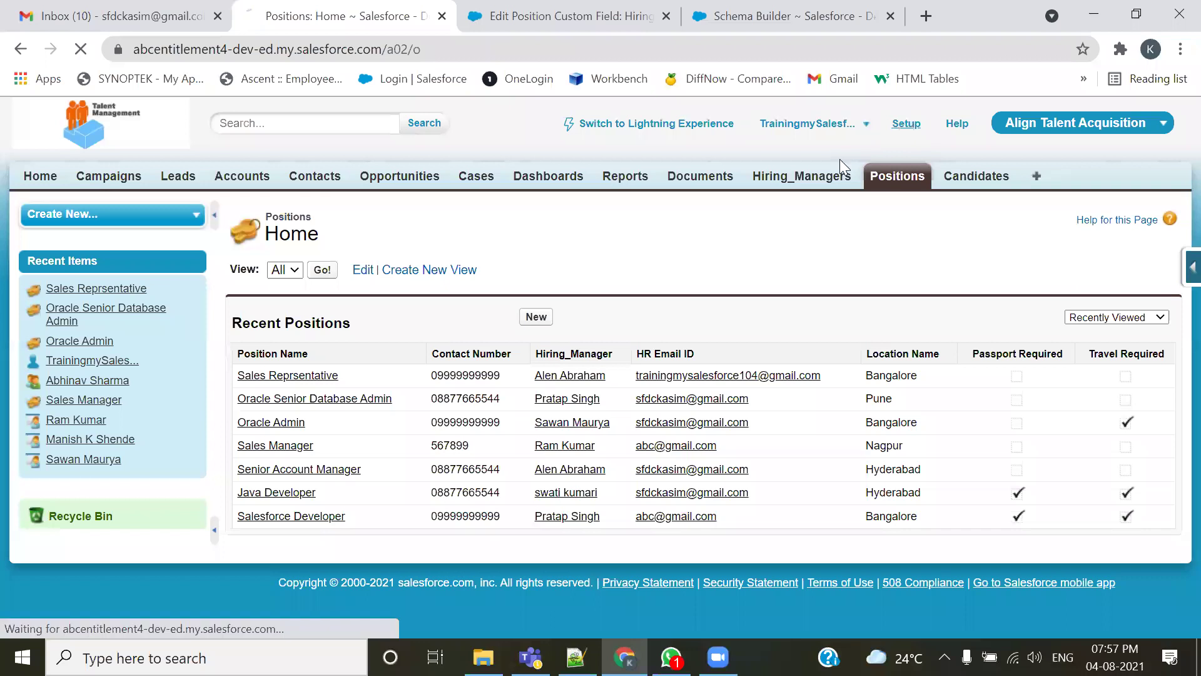
{"action": "scroll", "coordinate": [114, 446], "scroll_direction": "down", "scroll_amount": 6}
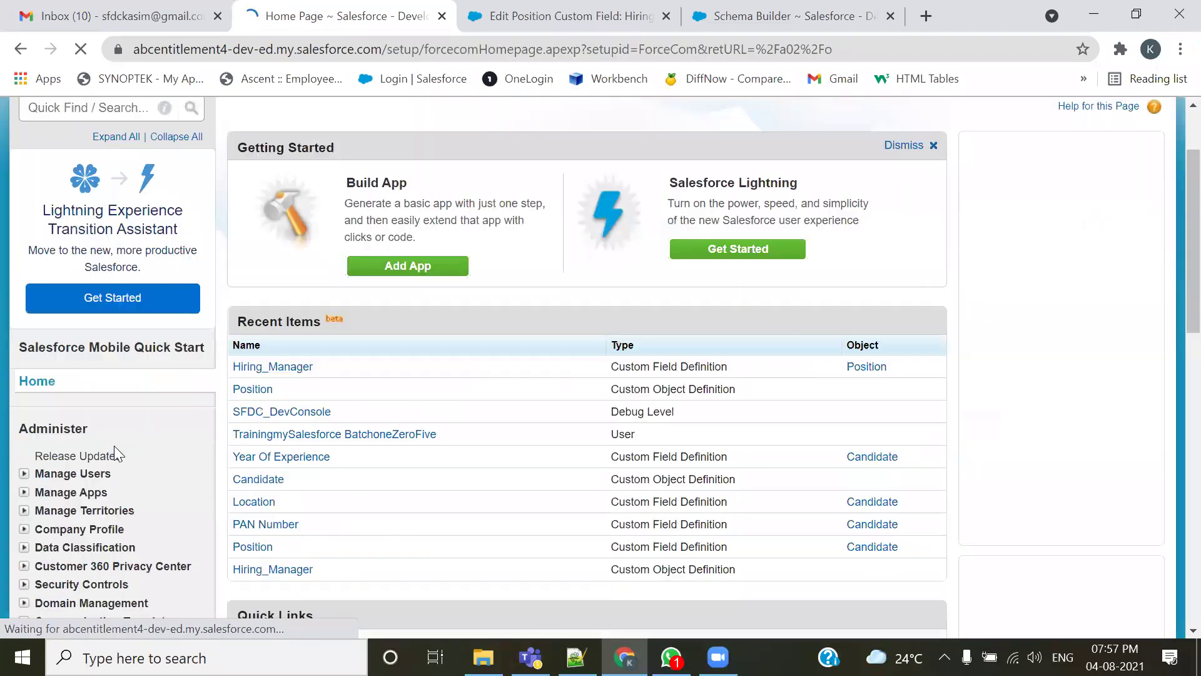
{"action": "scroll", "coordinate": [114, 445], "scroll_direction": "down", "scroll_amount": 3}
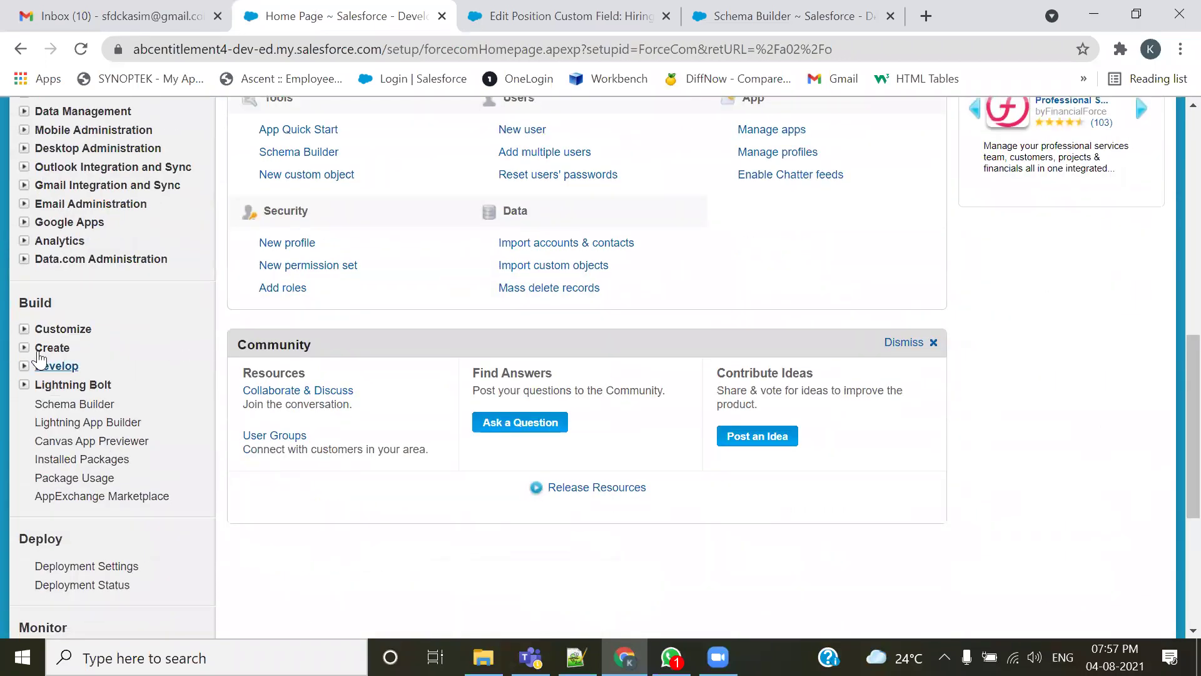
{"action": "left_click", "coordinate": [63, 329]}
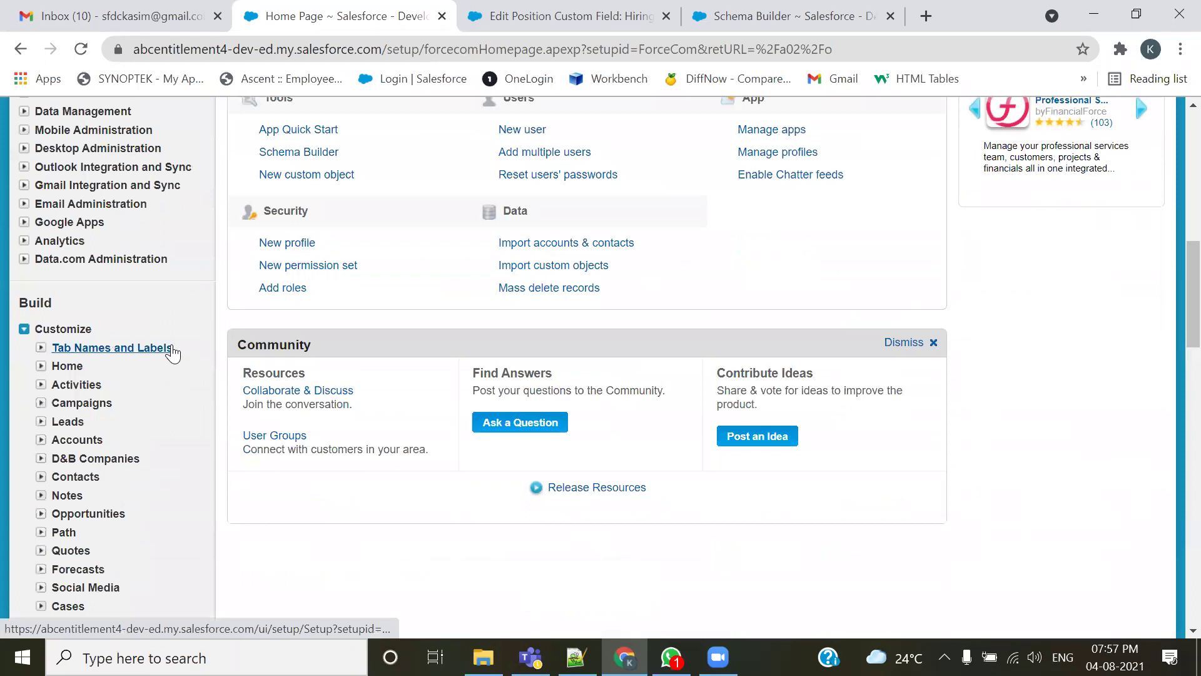
{"action": "scroll", "coordinate": [173, 354], "scroll_direction": "down", "scroll_amount": 6}
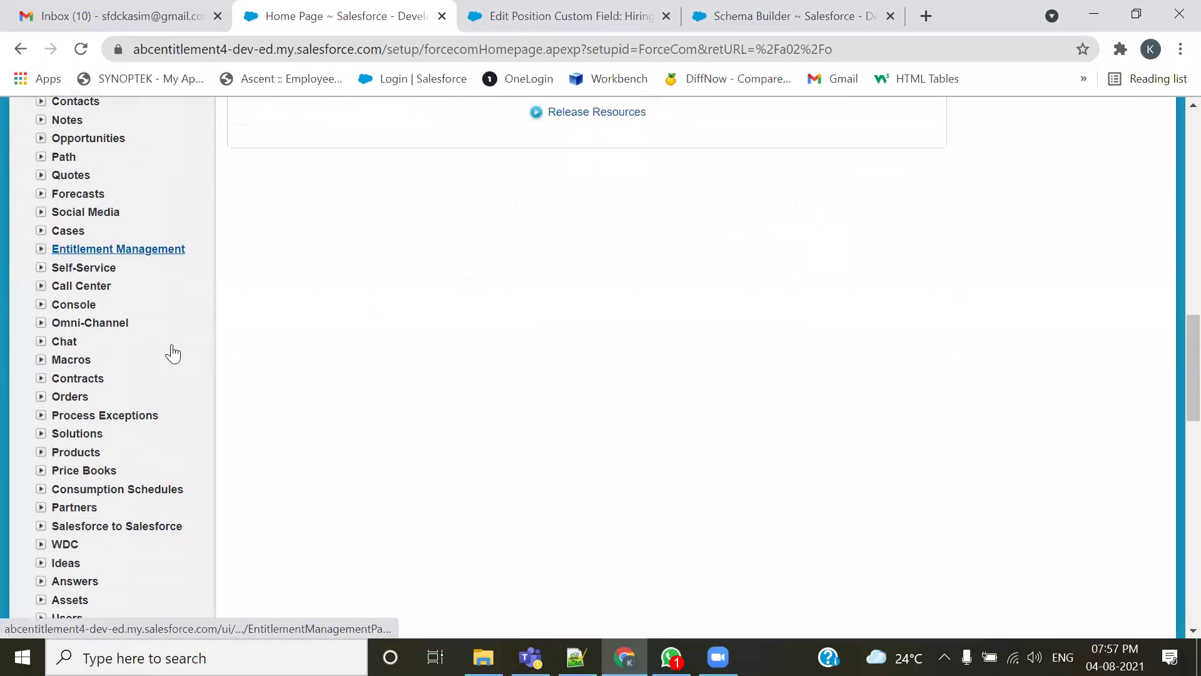
{"action": "scroll", "coordinate": [172, 354], "scroll_direction": "down", "scroll_amount": 2}
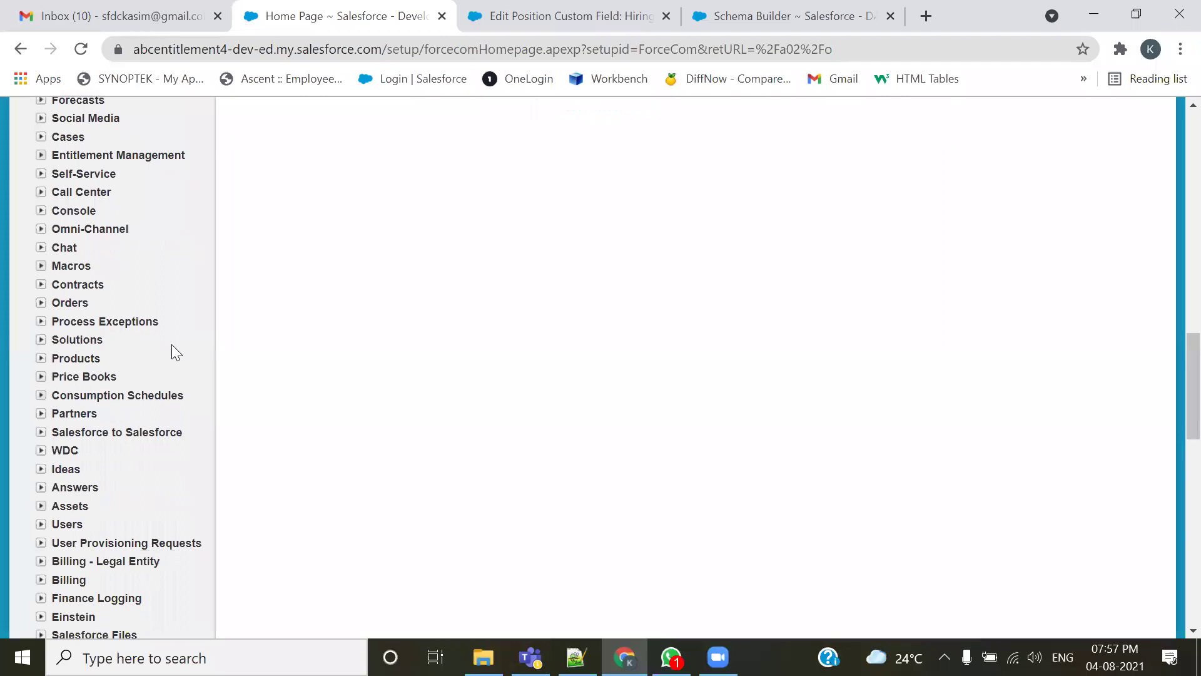
{"action": "scroll", "coordinate": [160, 381], "scroll_direction": "down", "scroll_amount": 2}
{"action": "scroll", "coordinate": [160, 381], "scroll_direction": "down", "scroll_amount": 2}
{"action": "scroll", "coordinate": [160, 380], "scroll_direction": "down", "scroll_amount": 2}
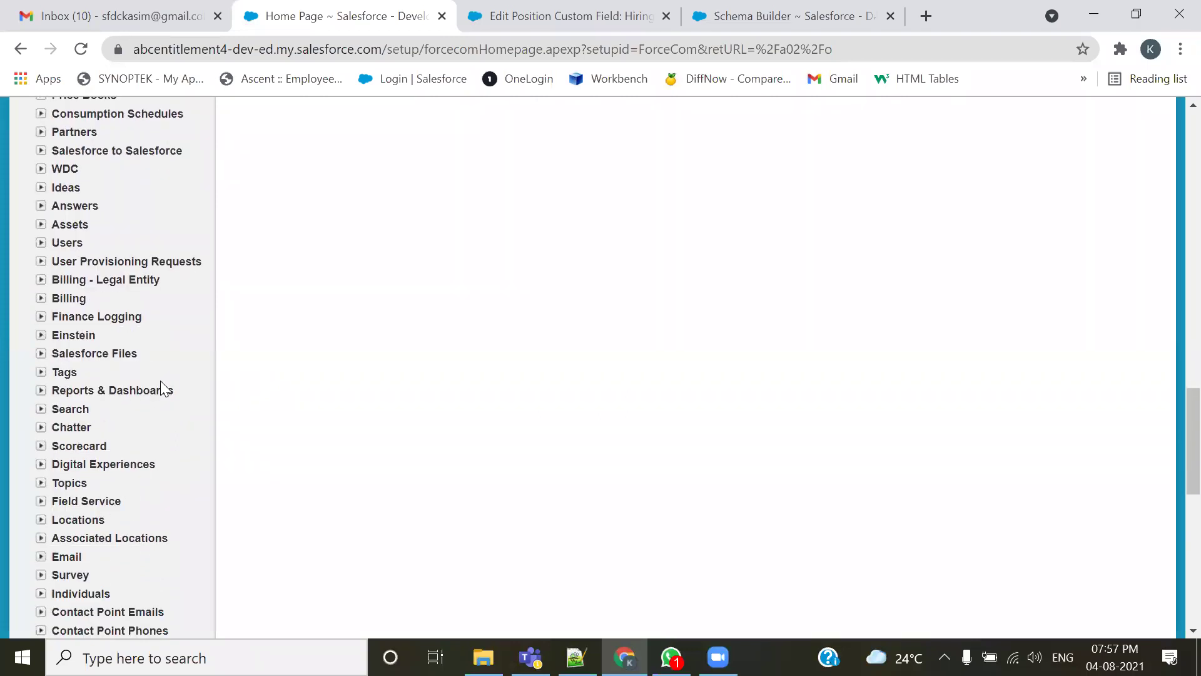
{"action": "scroll", "coordinate": [107, 406], "scroll_direction": "down", "scroll_amount": 2}
{"action": "scroll", "coordinate": [107, 412], "scroll_direction": "up", "scroll_amount": 13}
{"action": "scroll", "coordinate": [107, 138], "scroll_direction": "up", "scroll_amount": 10}
- Search Setup for "data import" and open the Administer page from the filtered navigation tree
{"action": "left_click", "coordinate": [89, 215]}
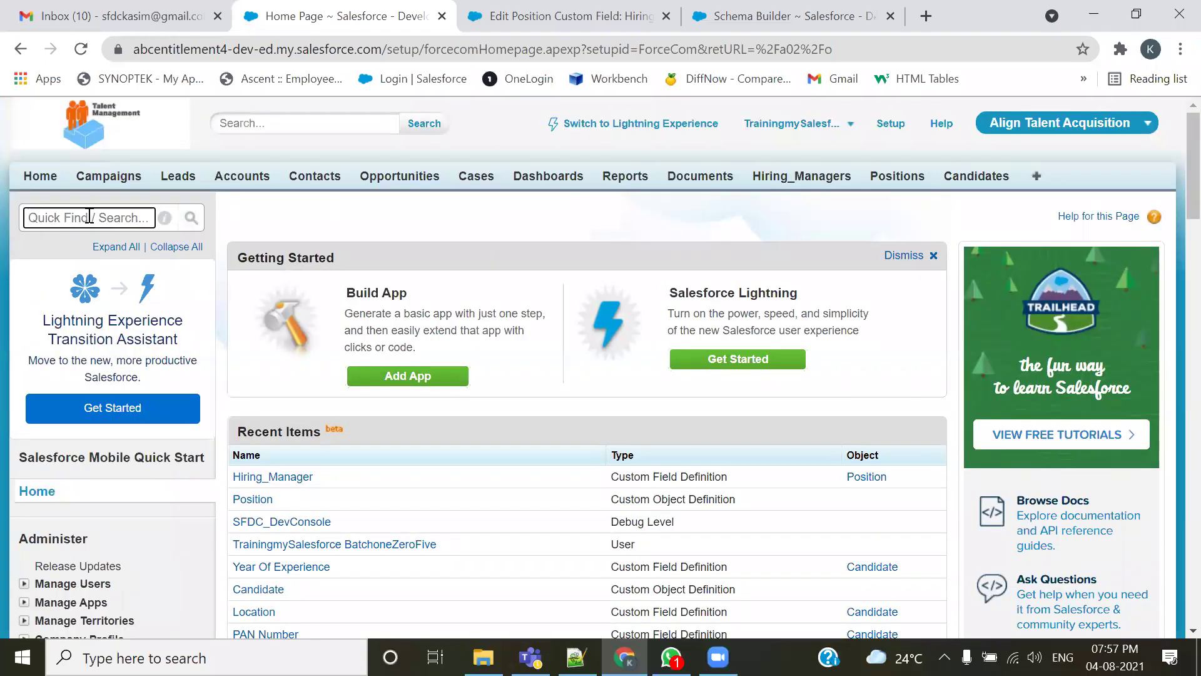
{"action": "type", "text": "data"}
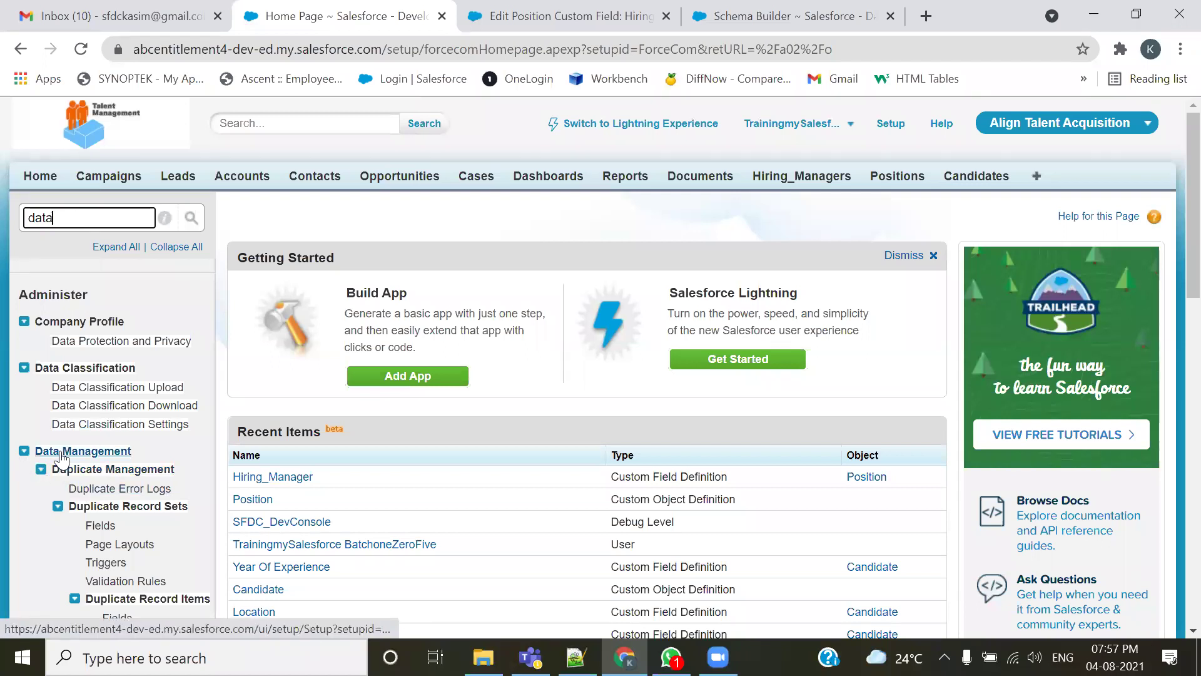
{"action": "scroll", "coordinate": [35, 466], "scroll_direction": "down", "scroll_amount": 2}
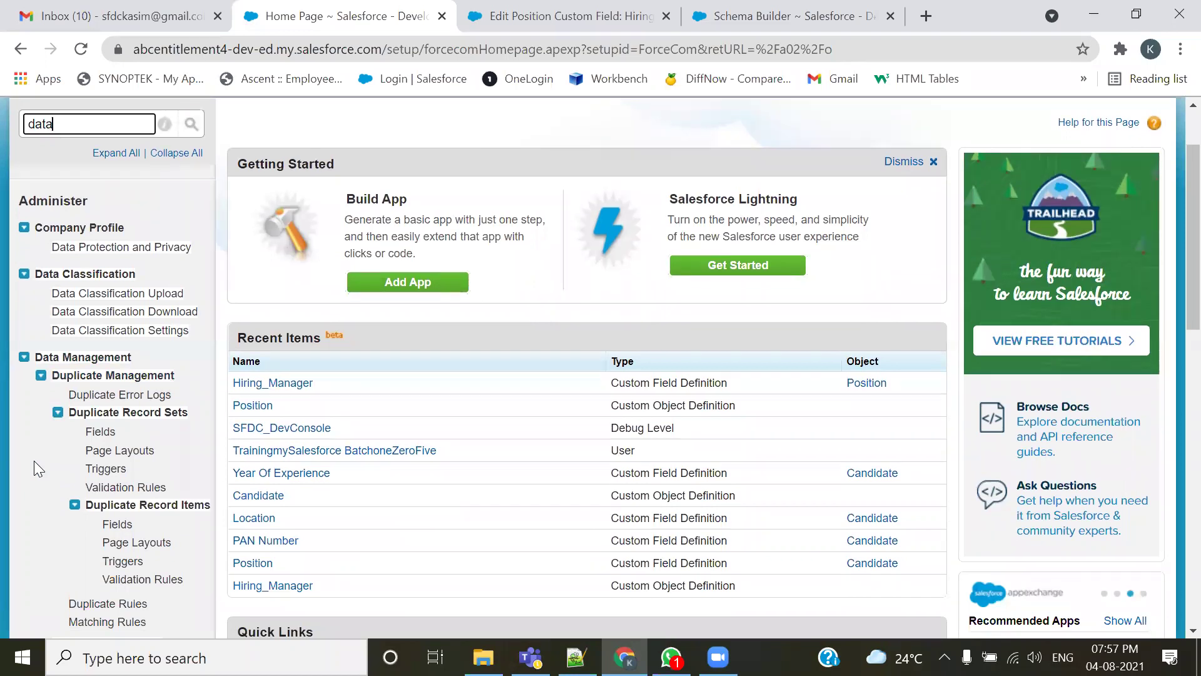
{"action": "scroll", "coordinate": [96, 255], "scroll_direction": "up", "scroll_amount": 2}
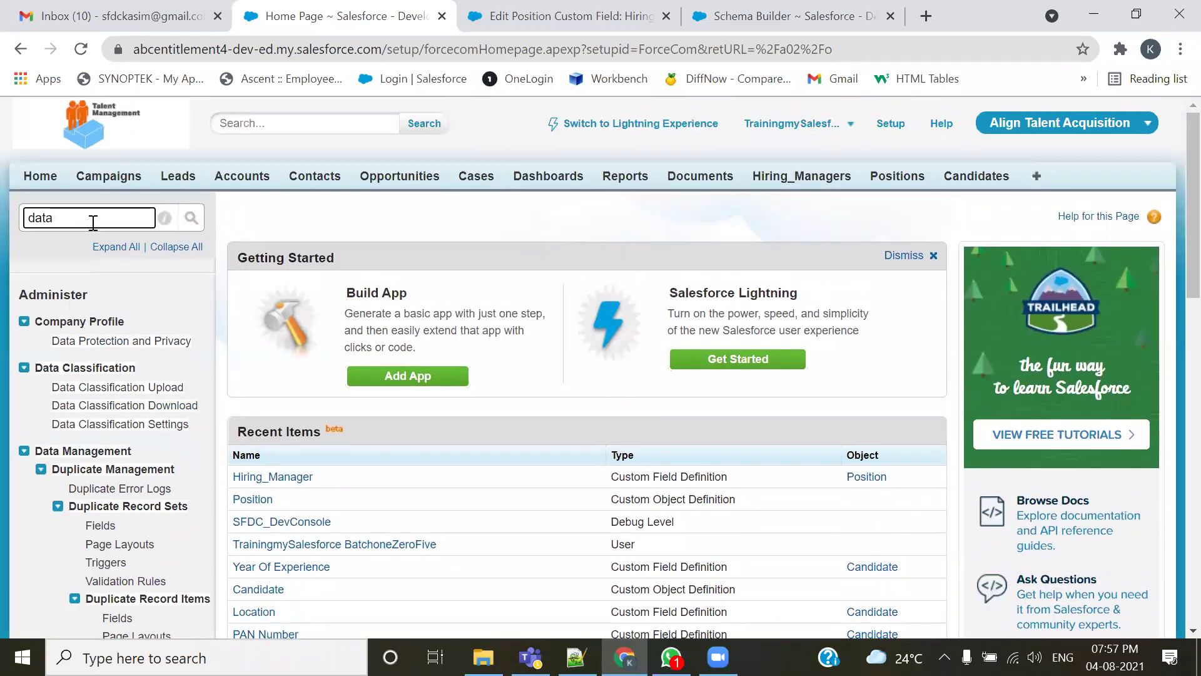
{"action": "type", "text": "impor"}
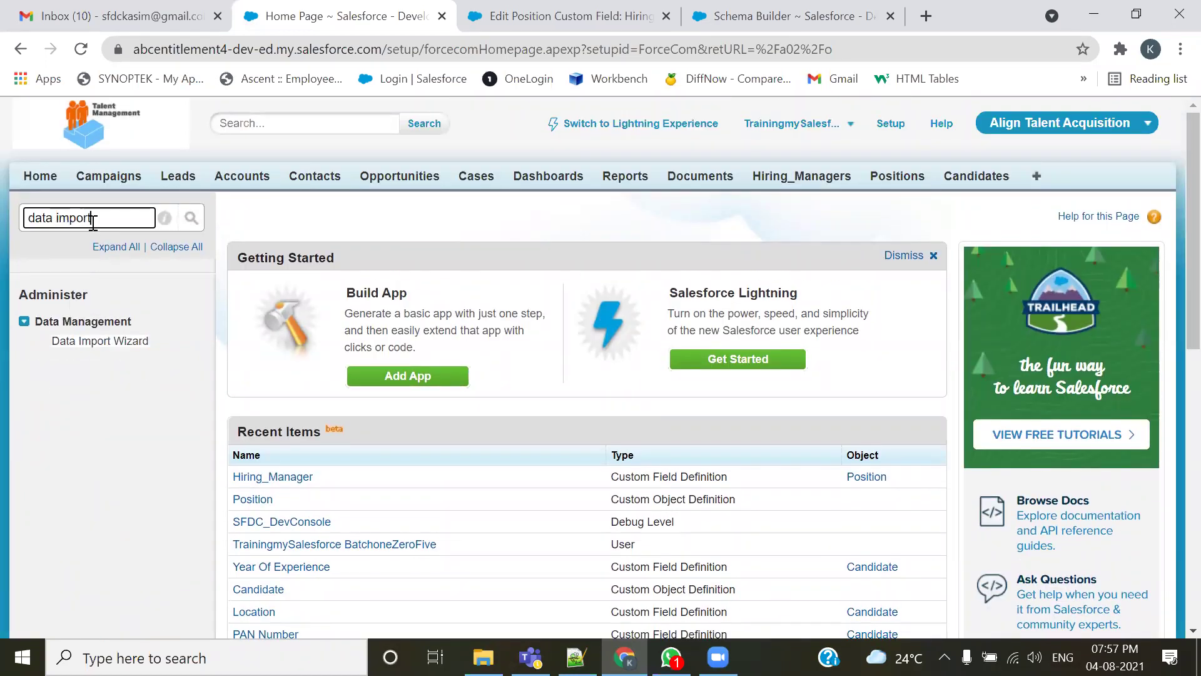
{"action": "type", "text": "t"}
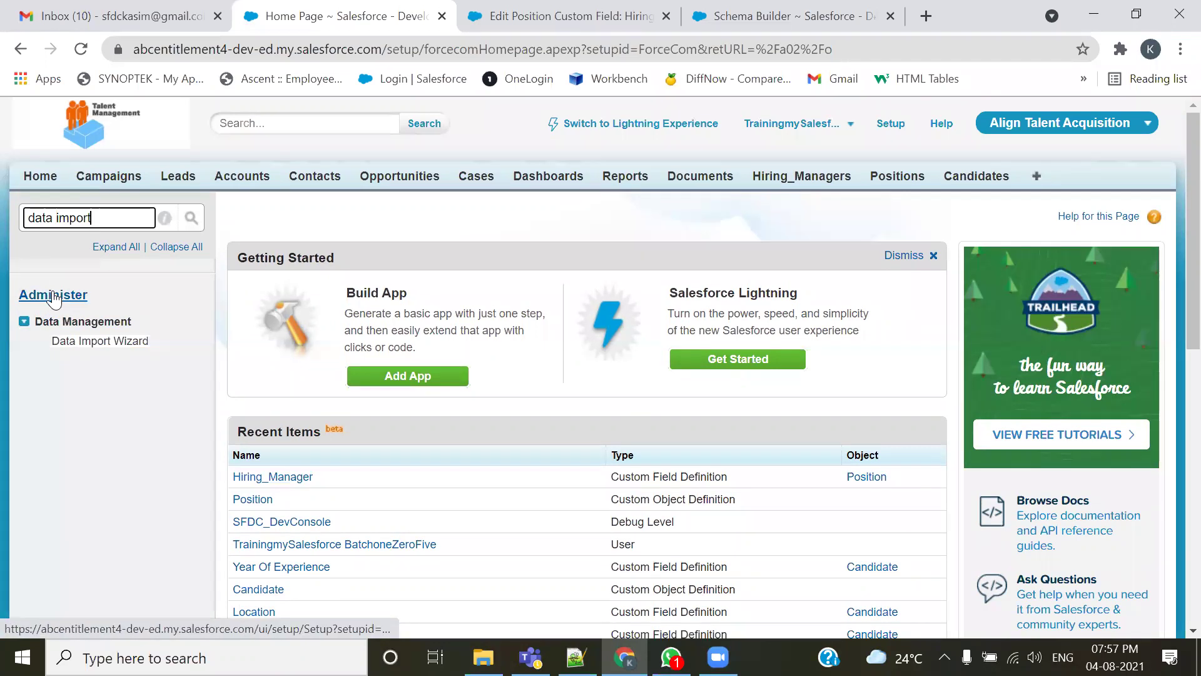
{"action": "left_click", "coordinate": [48, 296]}
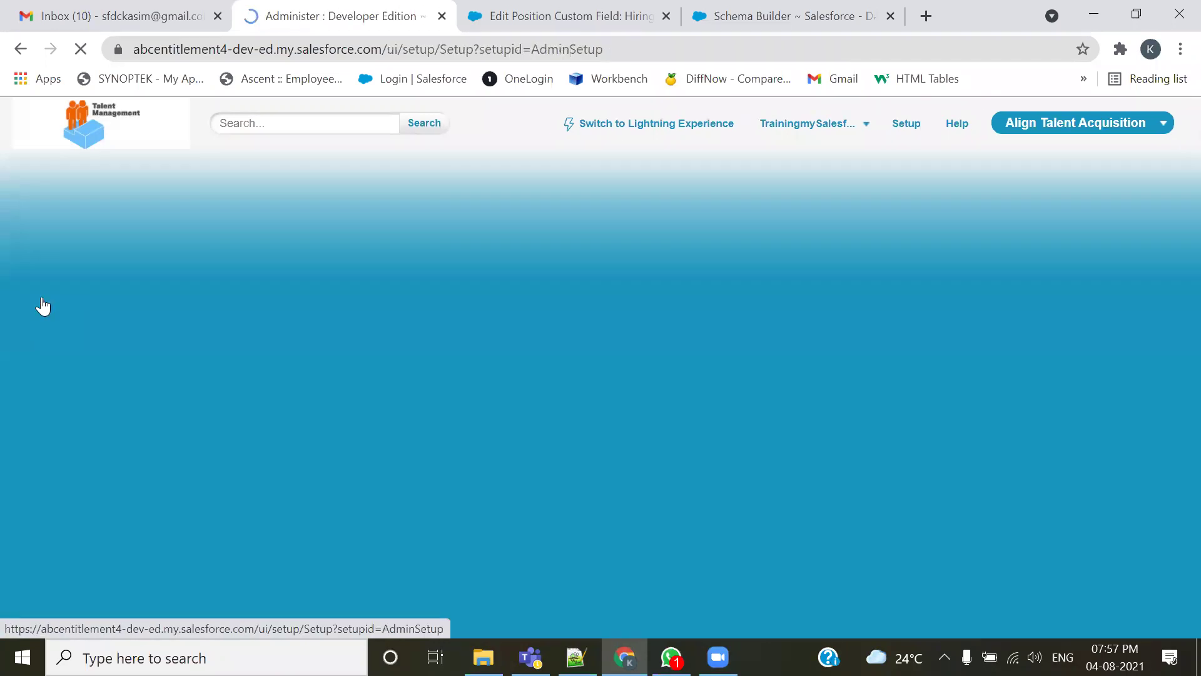
- Expand Data Management under Administer and look through its data import and export tools
{"action": "scroll", "coordinate": [142, 467], "scroll_direction": "down", "scroll_amount": 3}
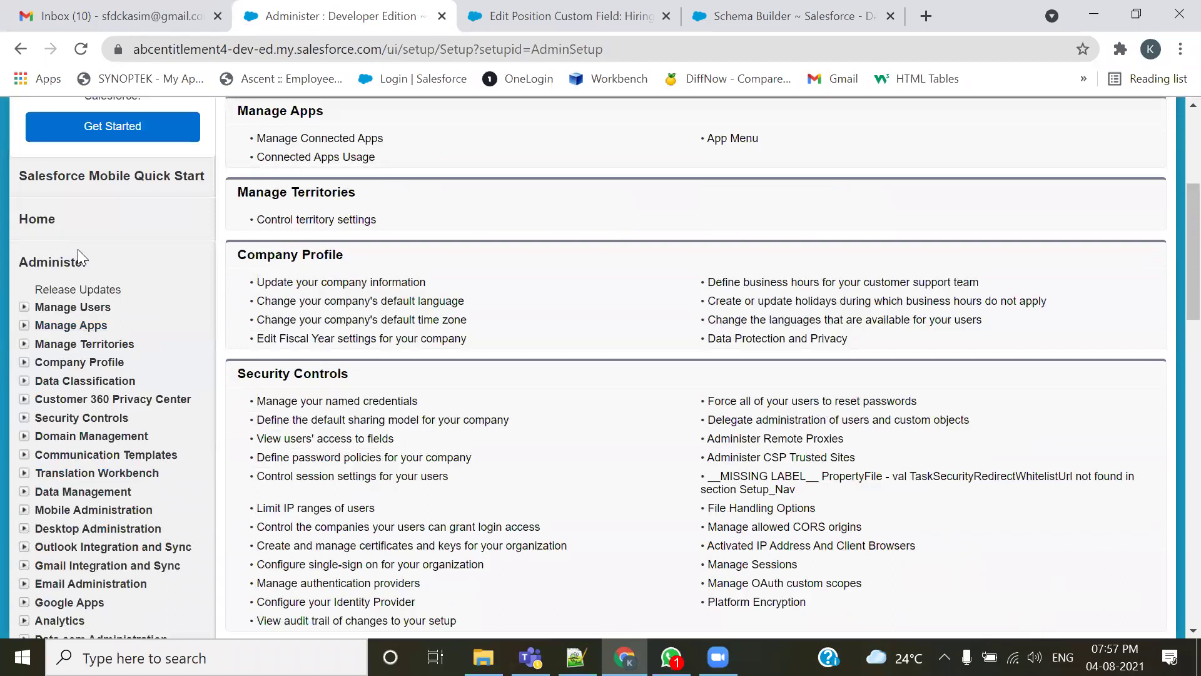
{"action": "scroll", "coordinate": [69, 325], "scroll_direction": "down", "scroll_amount": 3}
{"action": "scroll", "coordinate": [54, 275], "scroll_direction": "up", "scroll_amount": 3}
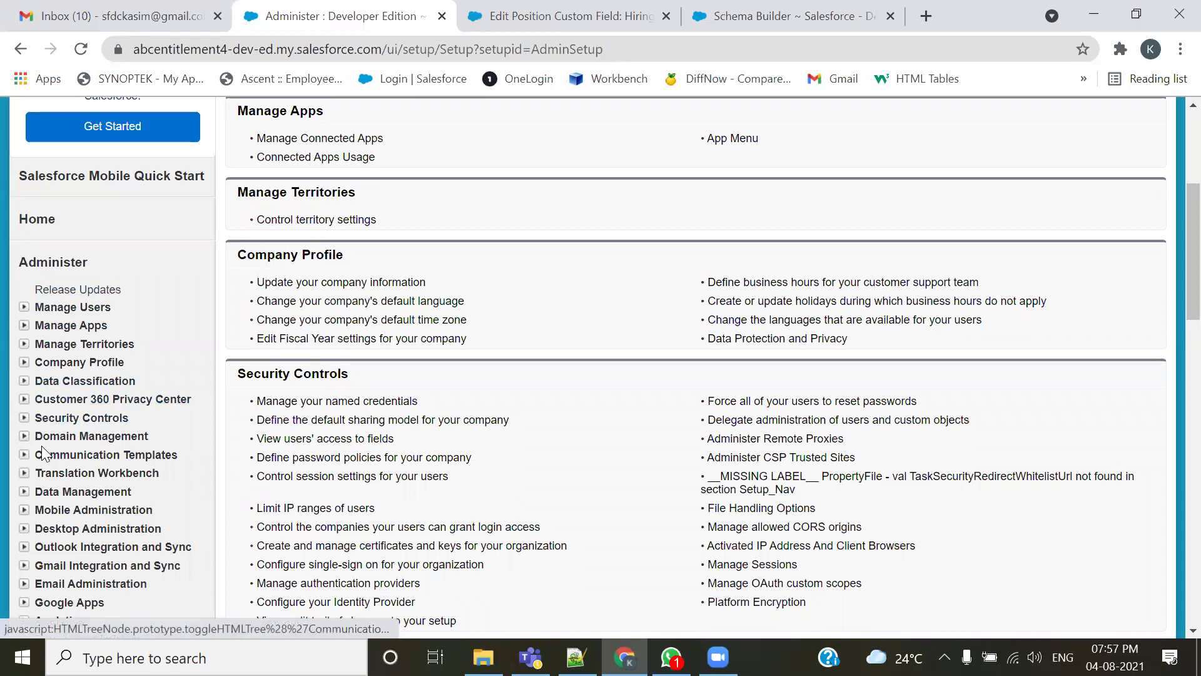
{"action": "left_click", "coordinate": [24, 492]}
{"action": "scroll", "coordinate": [125, 378], "scroll_direction": "down", "scroll_amount": 3}
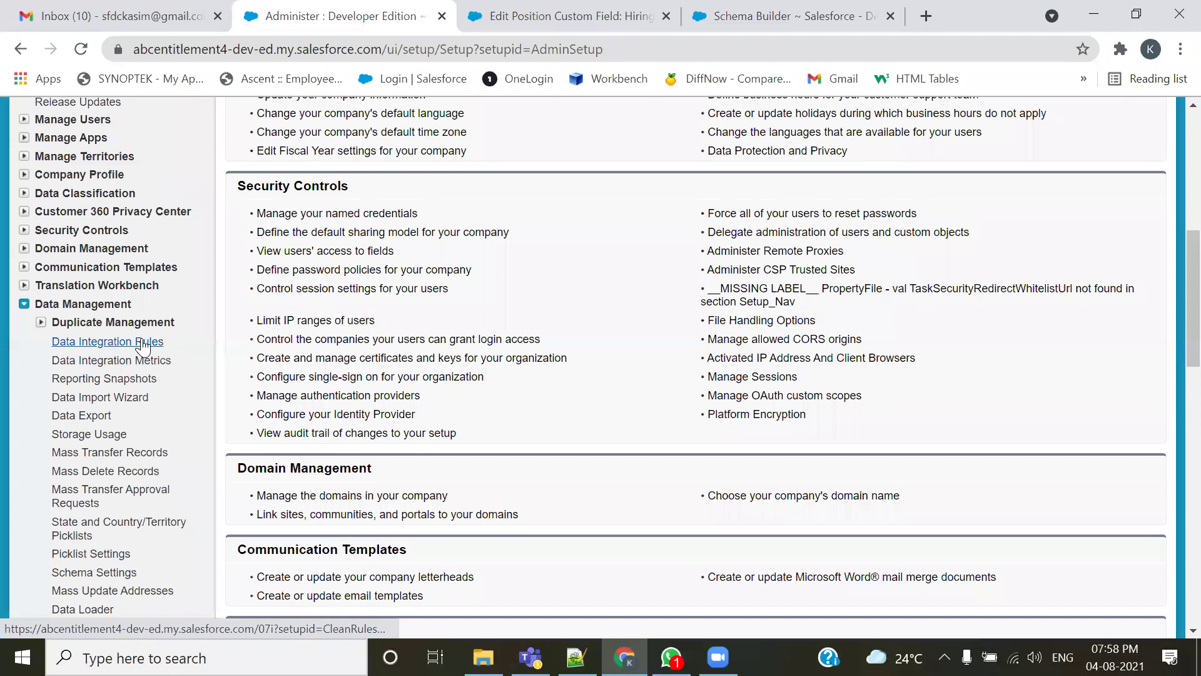
{"action": "scroll", "coordinate": [142, 344], "scroll_direction": "down", "scroll_amount": 2}
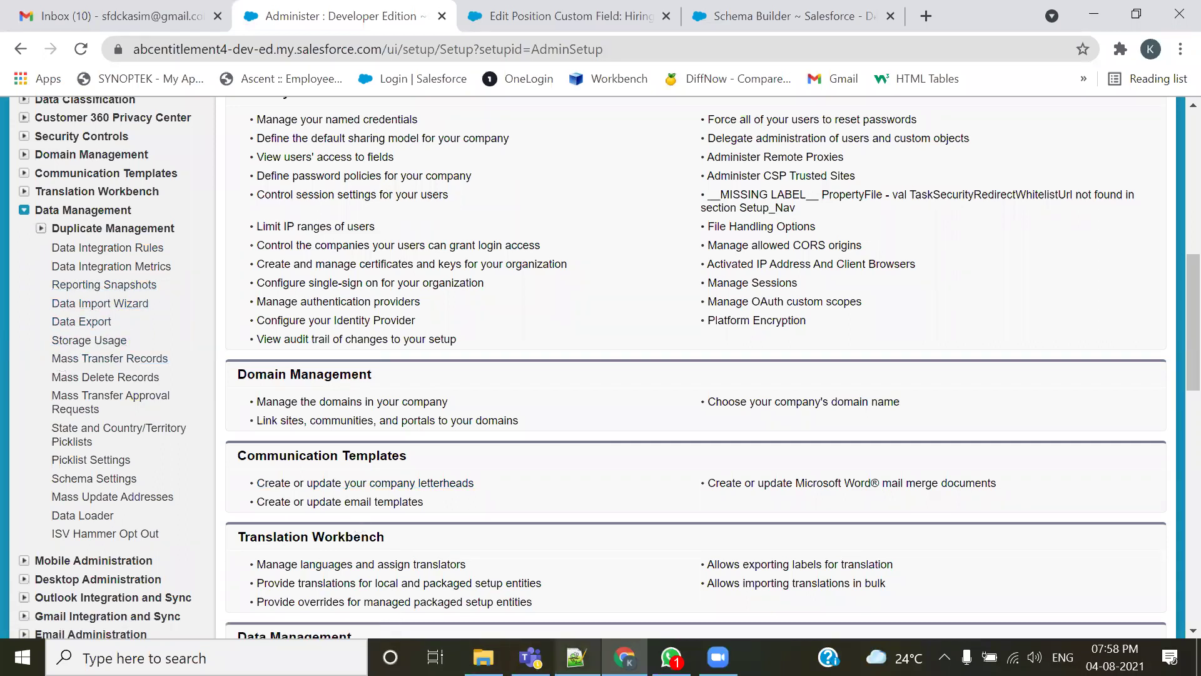
- Highlight "Data Loader" in the Notepad++ notes, launch Dataloader 52.0.0 from the desktop and minimize its console window
{"action": "key", "text": "alt+Tab"}
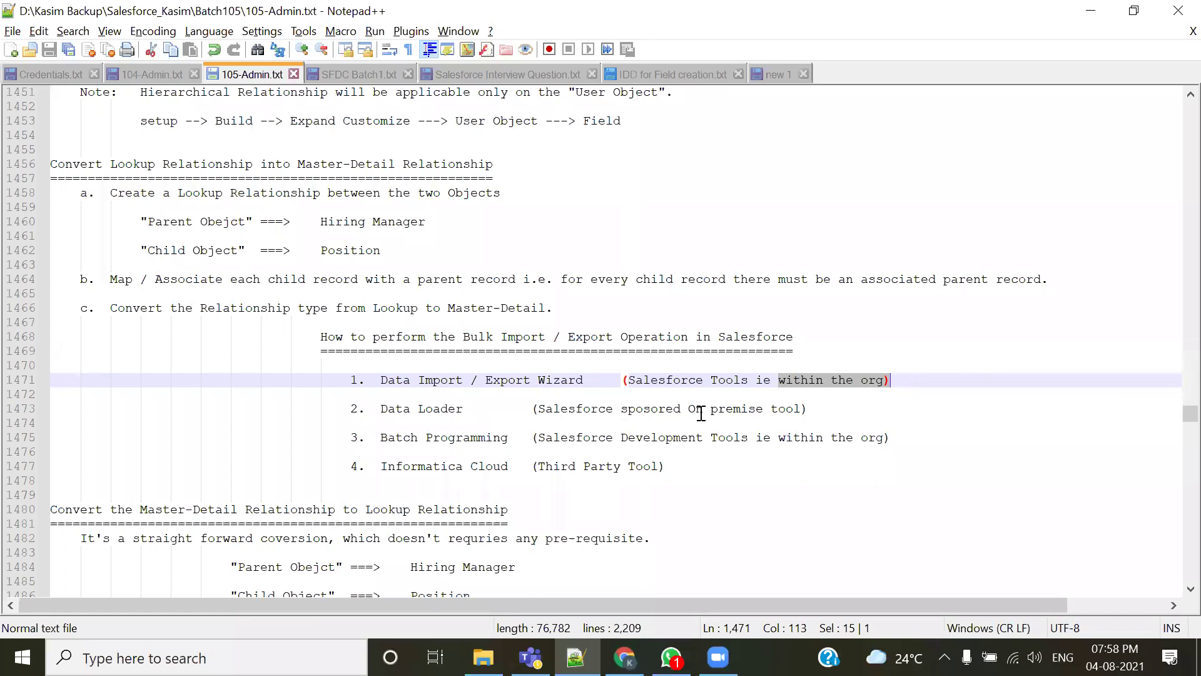
{"action": "left_click_drag", "start_coordinate": [380, 408], "coordinate": [471, 410]}
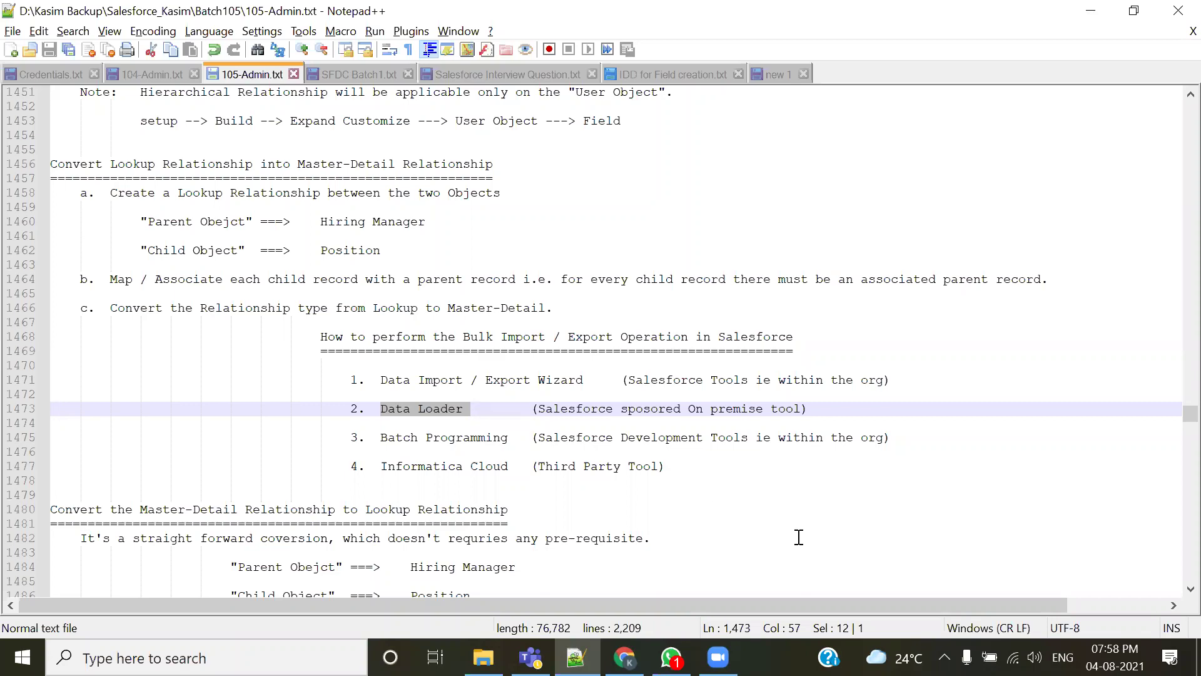
{"action": "left_click", "coordinate": [1170, 657]}
{"action": "left_click", "coordinate": [1200, 659]}
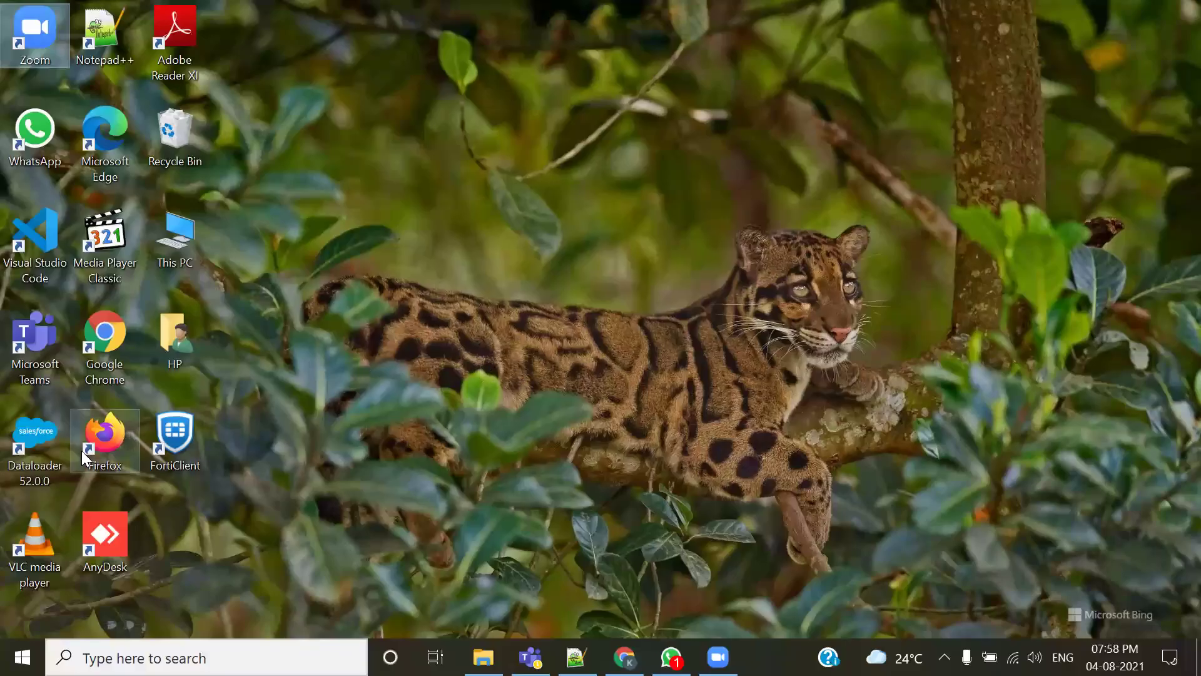
{"action": "left_click", "coordinate": [41, 457]}
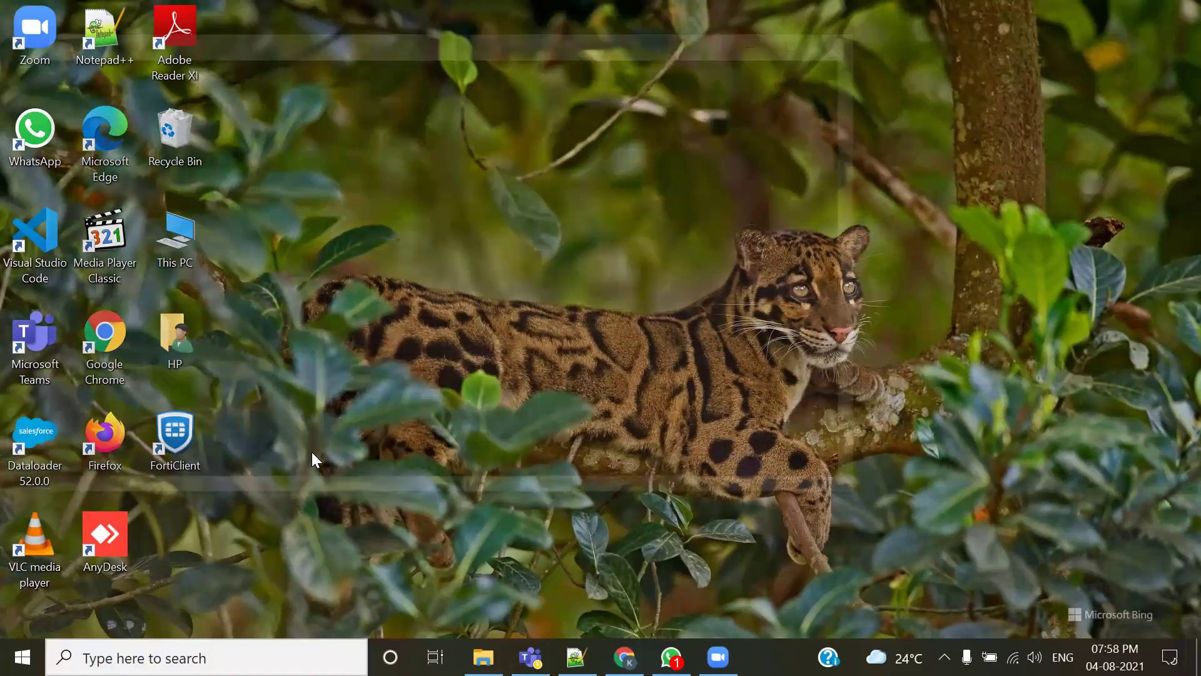
{"action": "key", "text": "Return"}
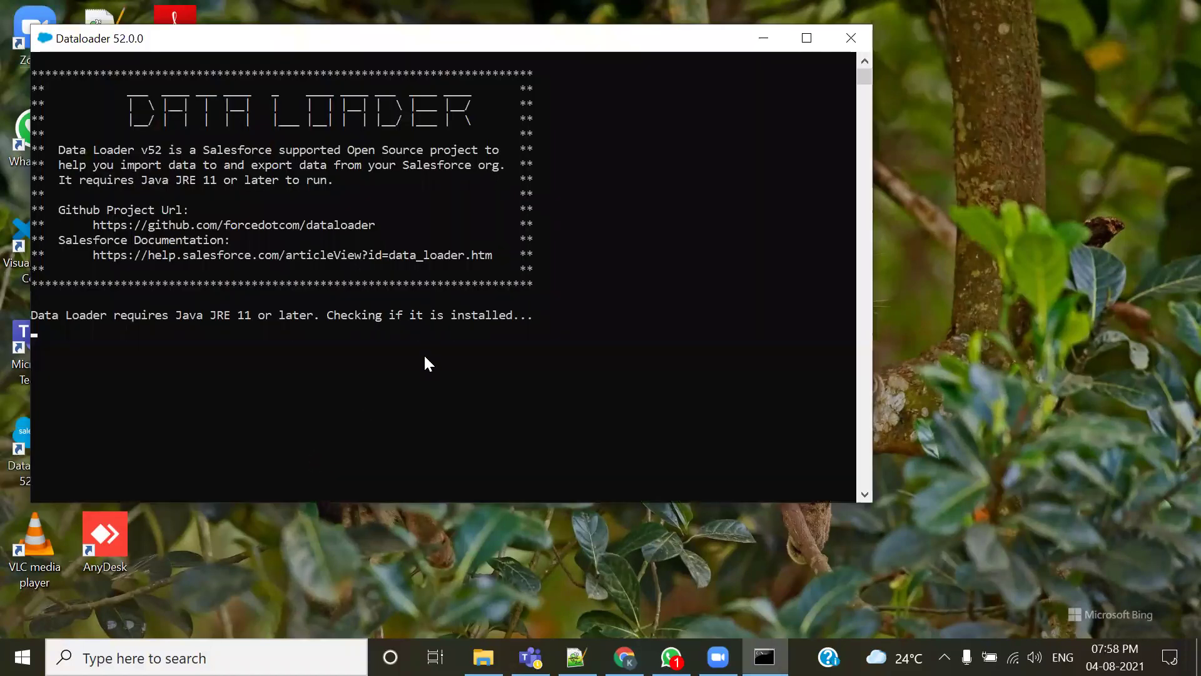
{"action": "left_click", "coordinate": [764, 39]}
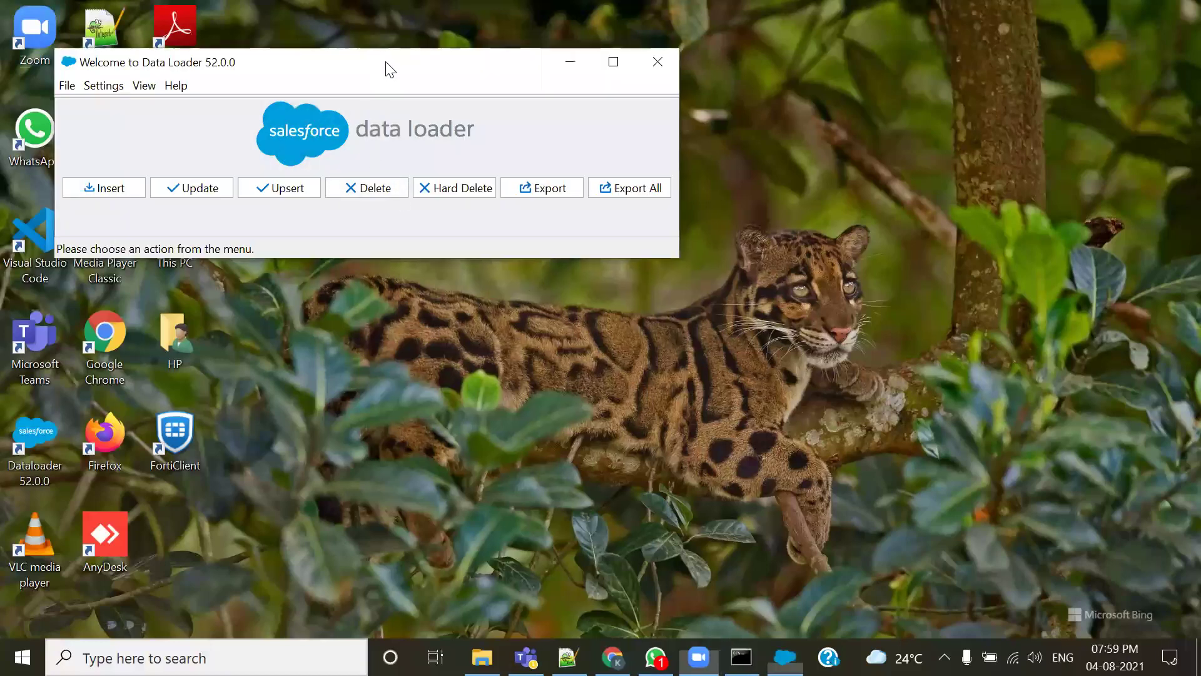
{"action": "left_click_drag", "start_coordinate": [386, 66], "coordinate": [560, 81]}
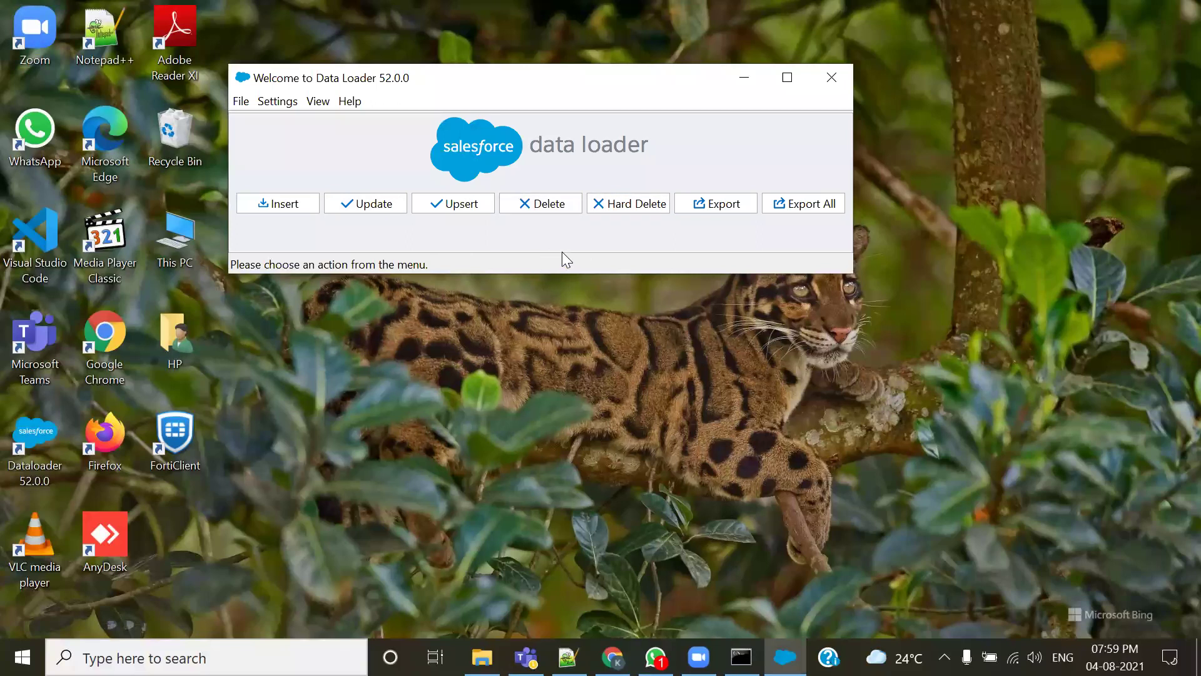
- Switch to the Dataloader 52.0.0 console window and close it to quit Data Loader
{"action": "key", "text": "alt+Tab"}
{"action": "key", "text": "alt+Tab"}
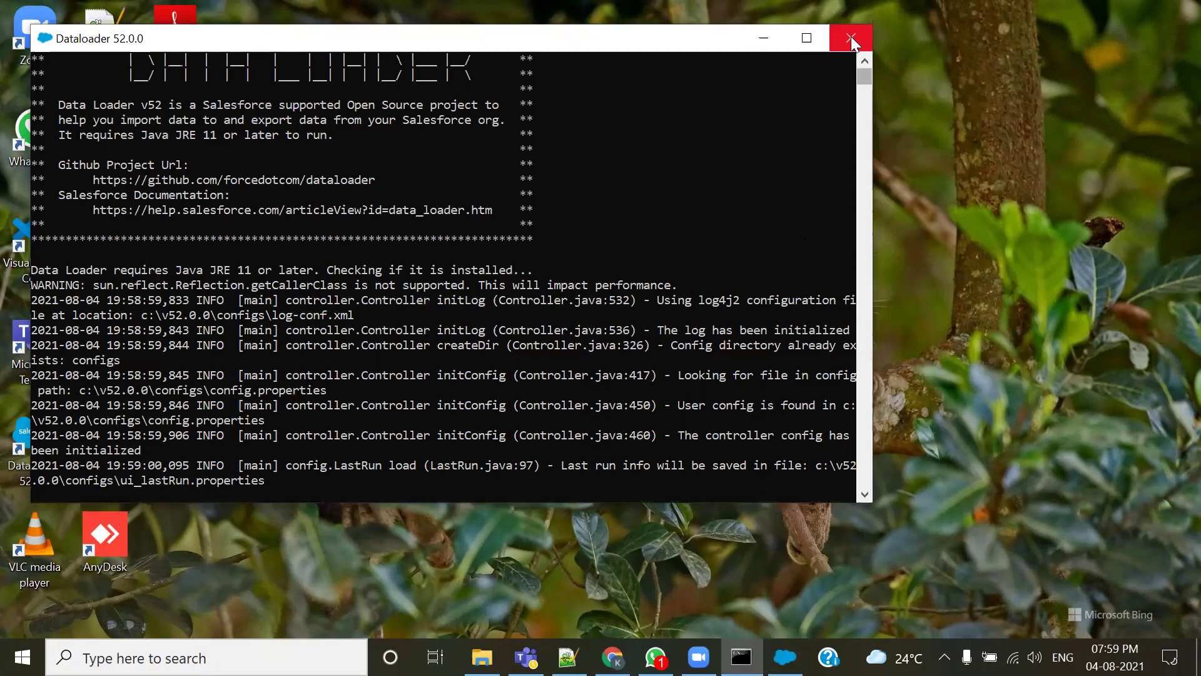
{"action": "left_click", "coordinate": [851, 36]}
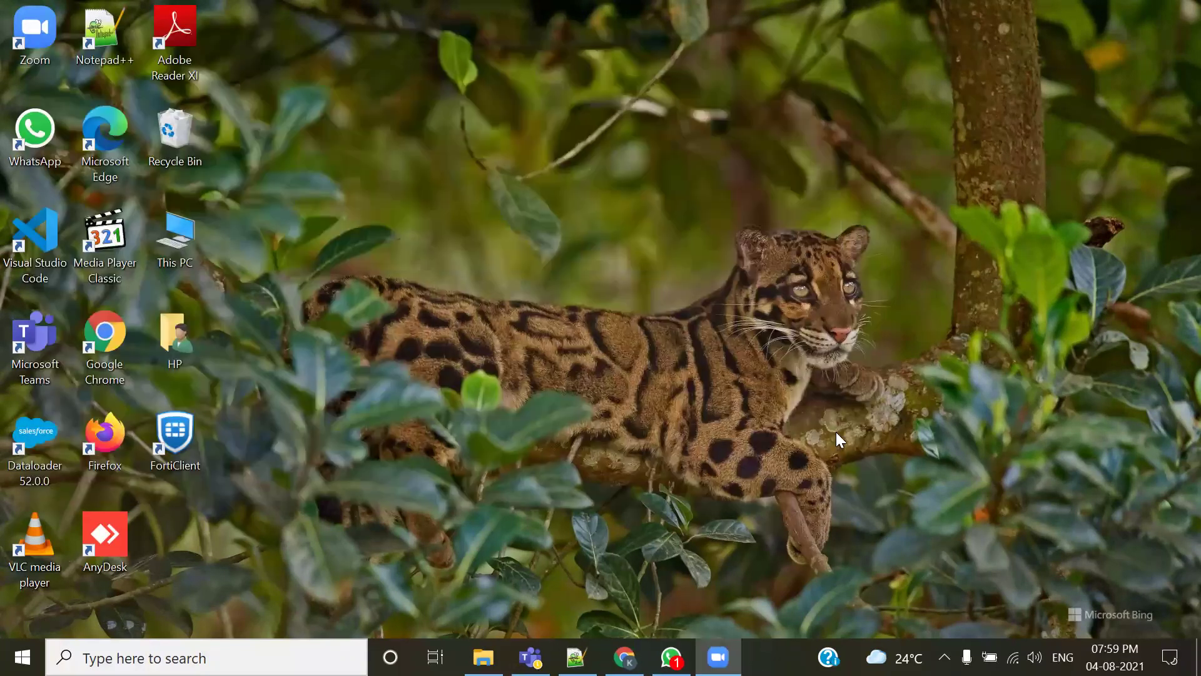
- Return to the Notepad++ notes and highlight the bulk import/export entries from Data Import / Export Wizard through Informatica Cloud
{"action": "key", "text": "alt+Tab"}
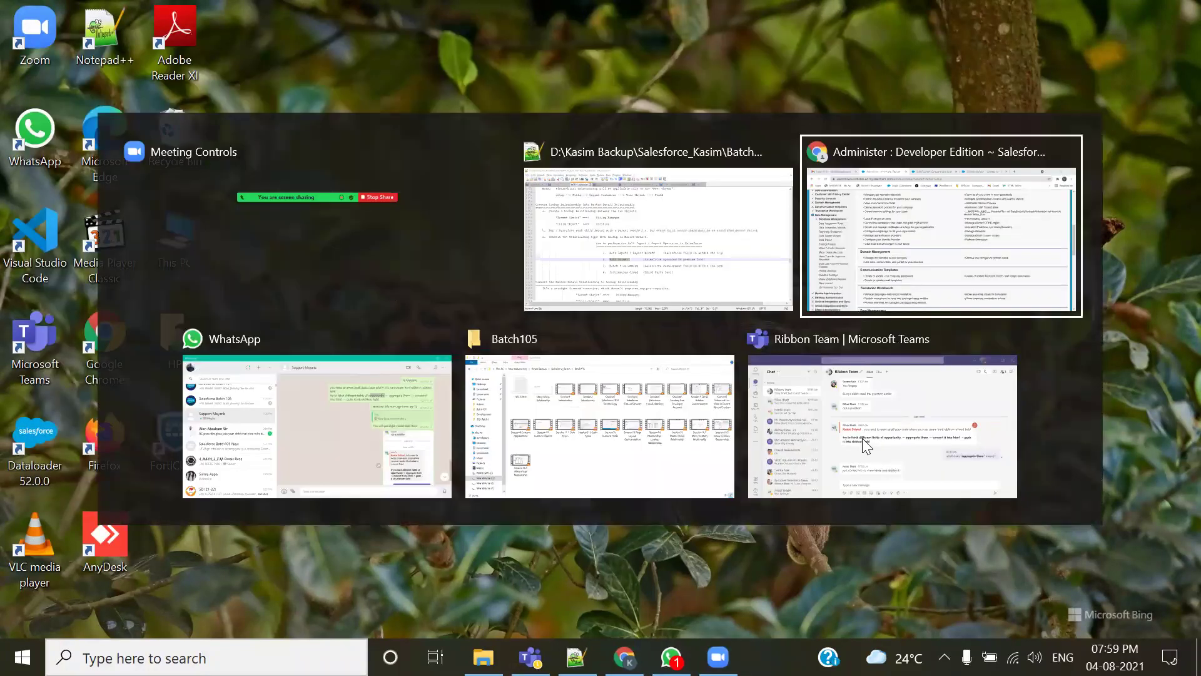
{"action": "left_click", "coordinate": [713, 289]}
{"action": "double_click", "coordinate": [370, 380]}
{"action": "left_click_drag", "start_coordinate": [474, 383], "coordinate": [876, 380]}
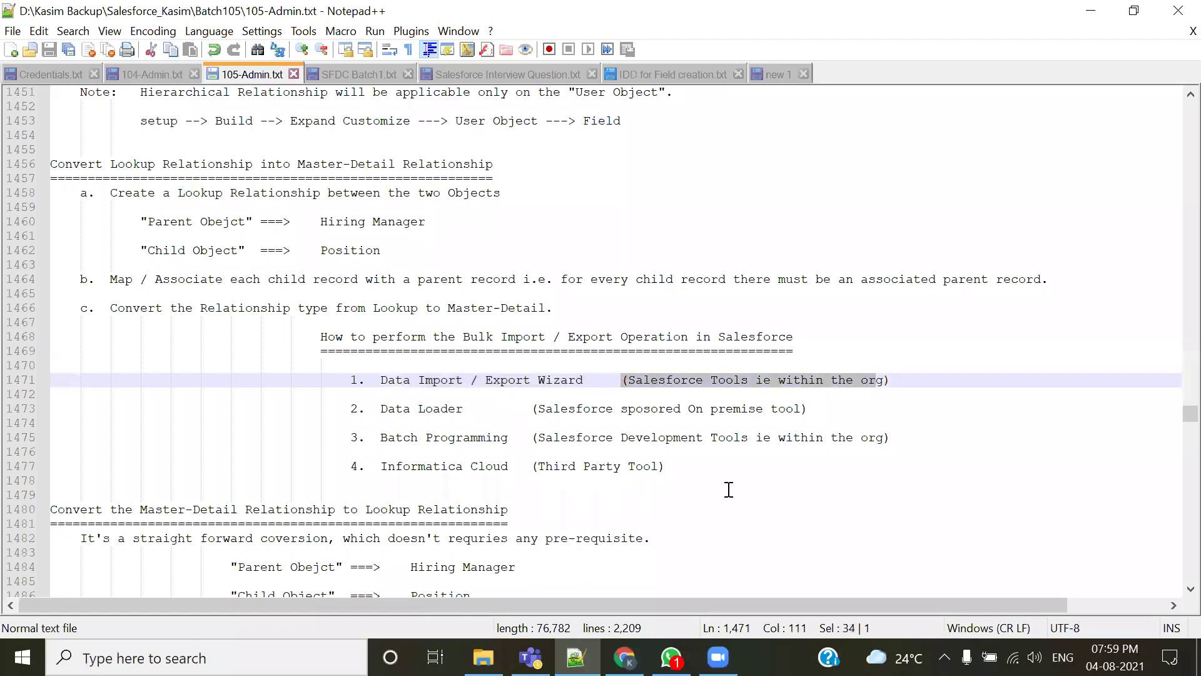
{"action": "left_click_drag", "start_coordinate": [378, 409], "coordinate": [796, 410]}
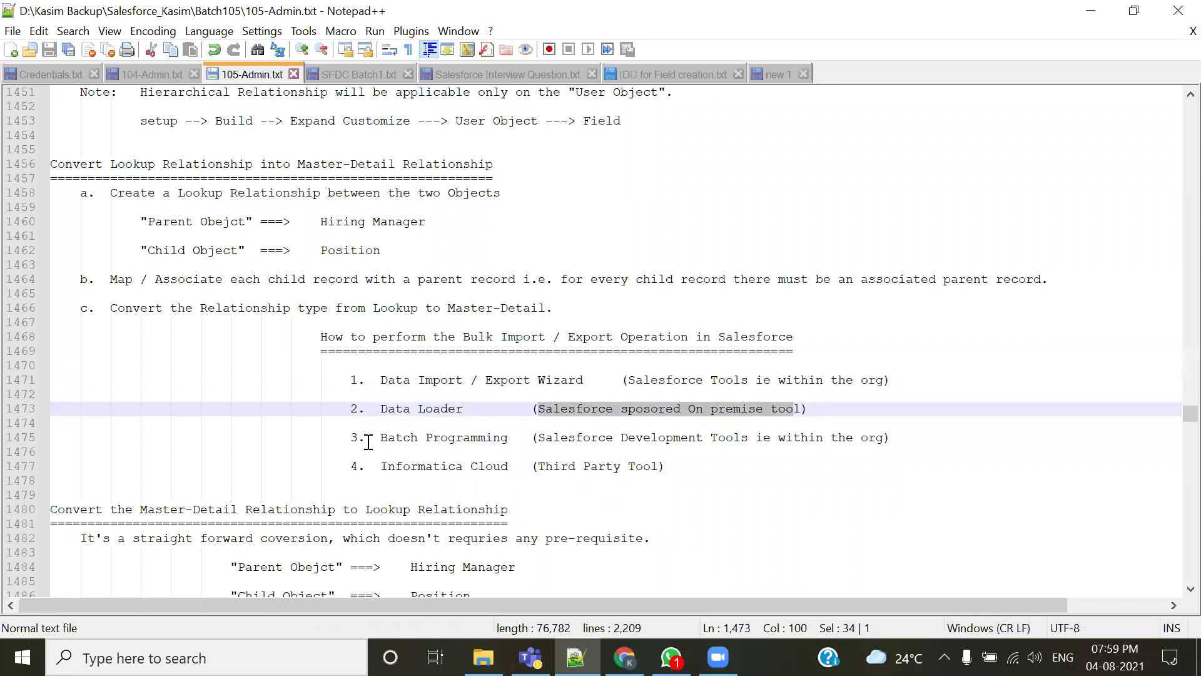
{"action": "left_click_drag", "start_coordinate": [377, 437], "coordinate": [530, 438]}
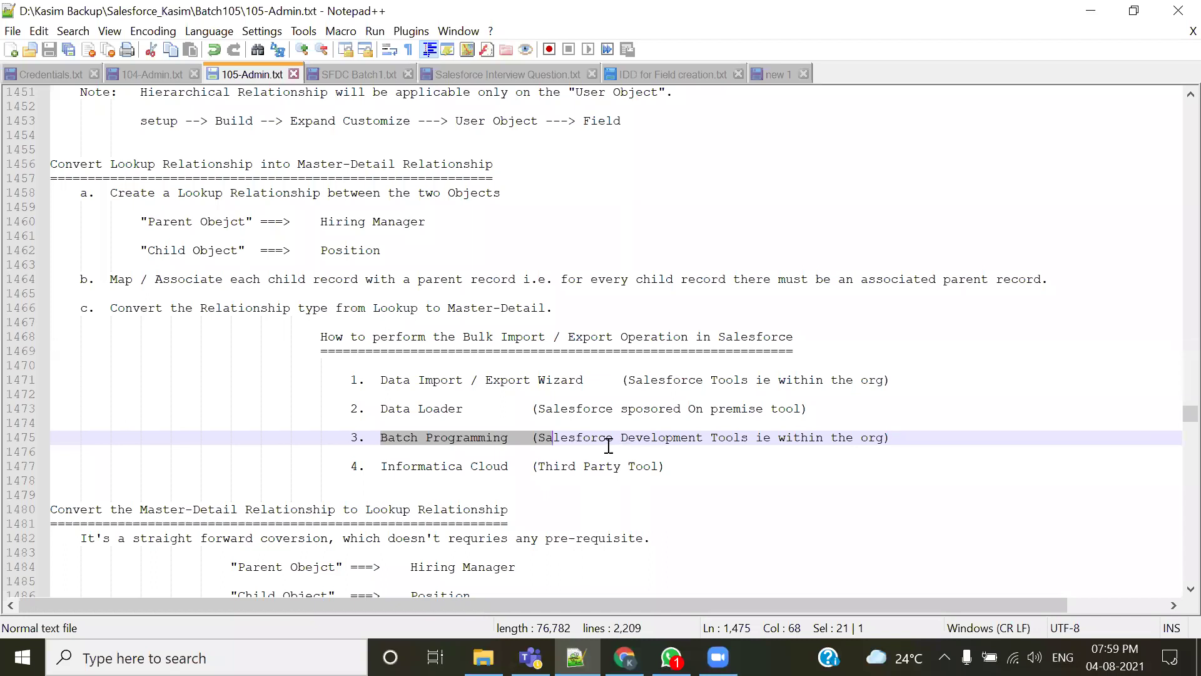
{"action": "left_click", "coordinate": [508, 451]}
{"action": "left_click_drag", "start_coordinate": [368, 440], "coordinate": [510, 439]}
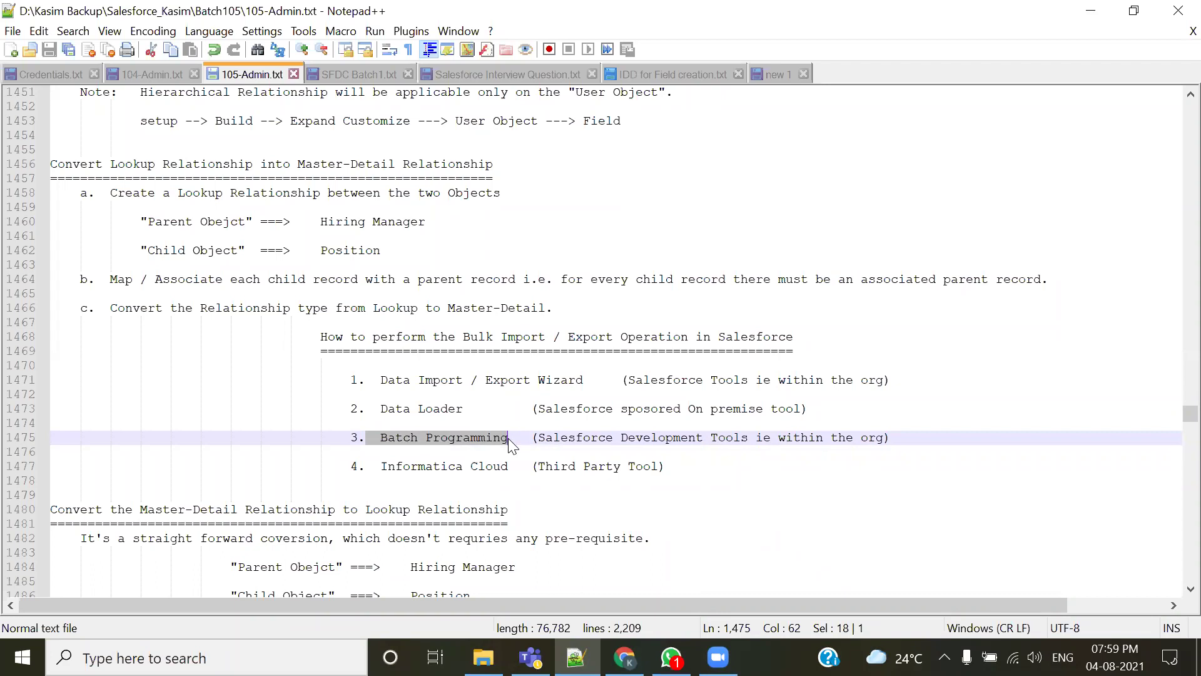
{"action": "left_click_drag", "start_coordinate": [371, 466], "coordinate": [512, 467]}
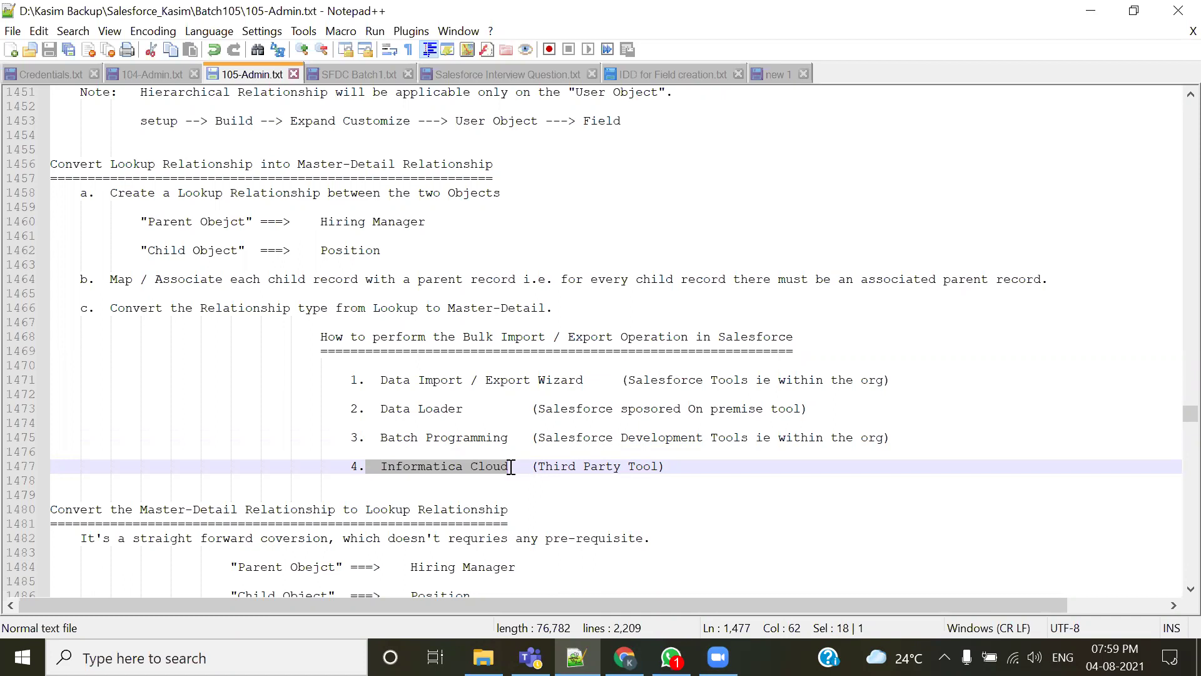
- Open the Positions home page in Salesforce and recheck the relationship conversion notes in Notepad++
{"action": "left_click", "coordinate": [624, 657]}
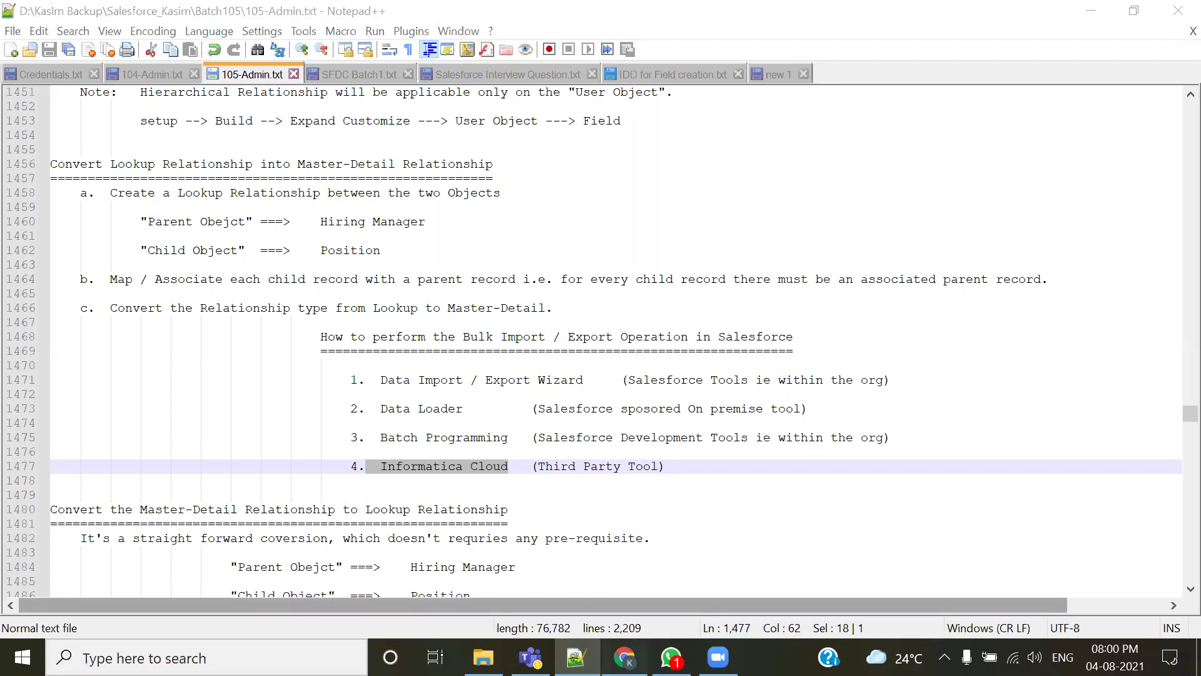
{"action": "scroll", "coordinate": [606, 486], "scroll_direction": "up", "scroll_amount": 15}
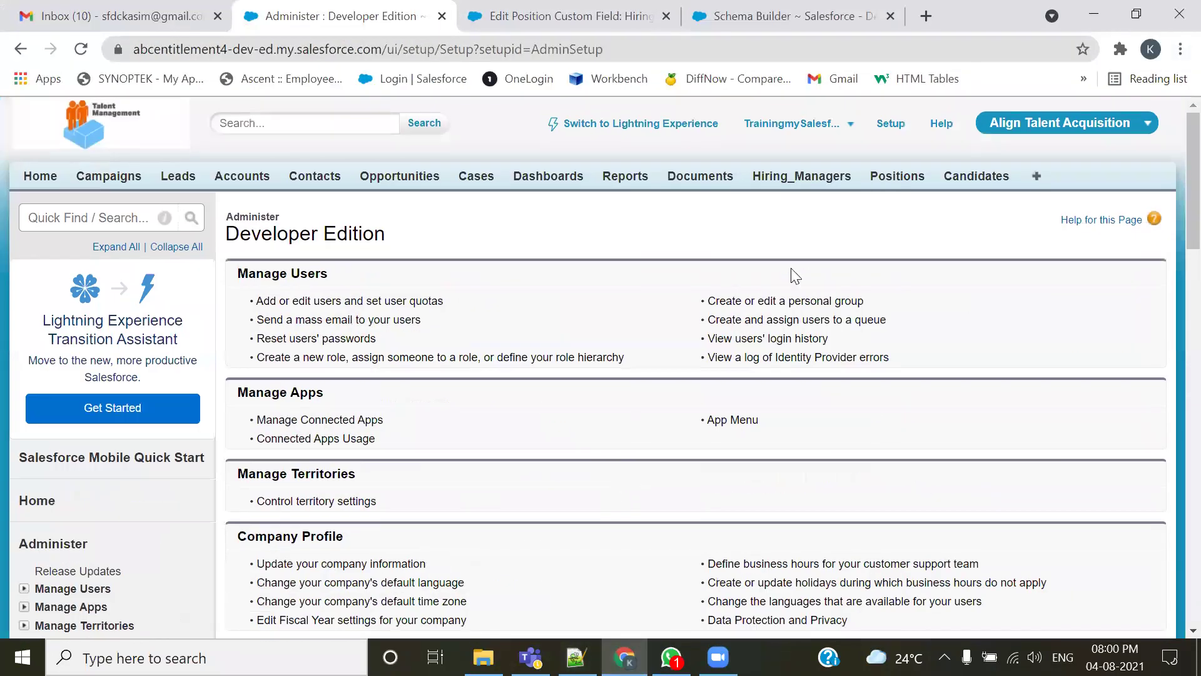
{"action": "left_click", "coordinate": [499, 369]}
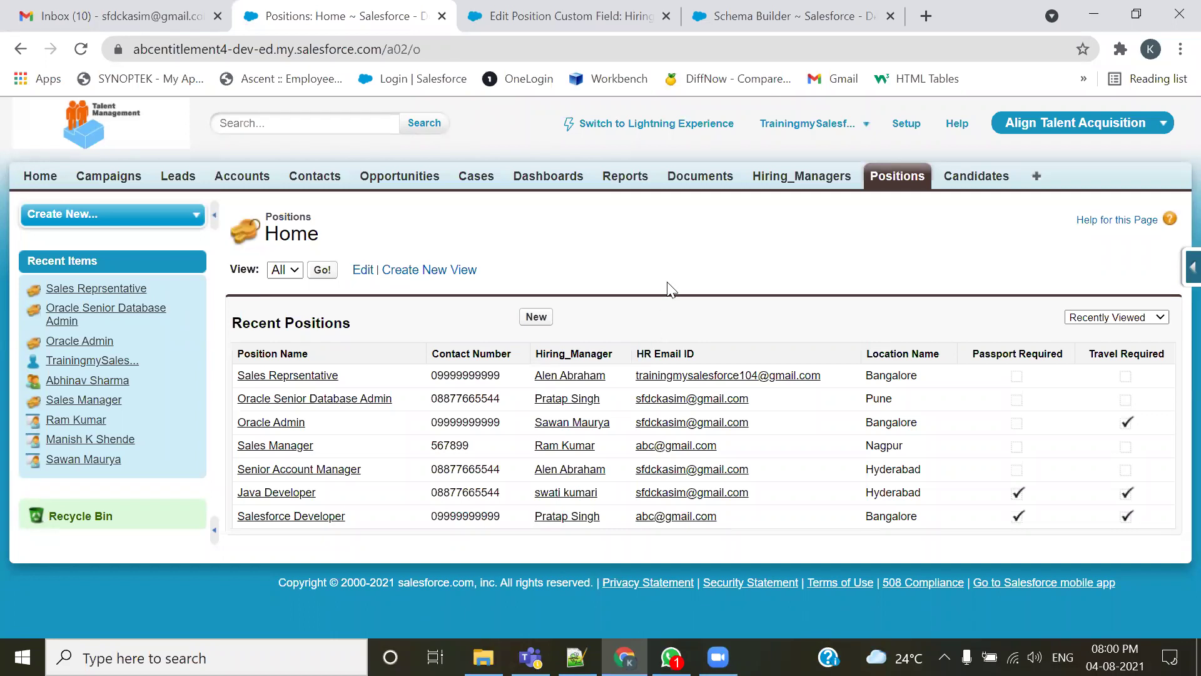
{"action": "left_click", "coordinate": [575, 656]}
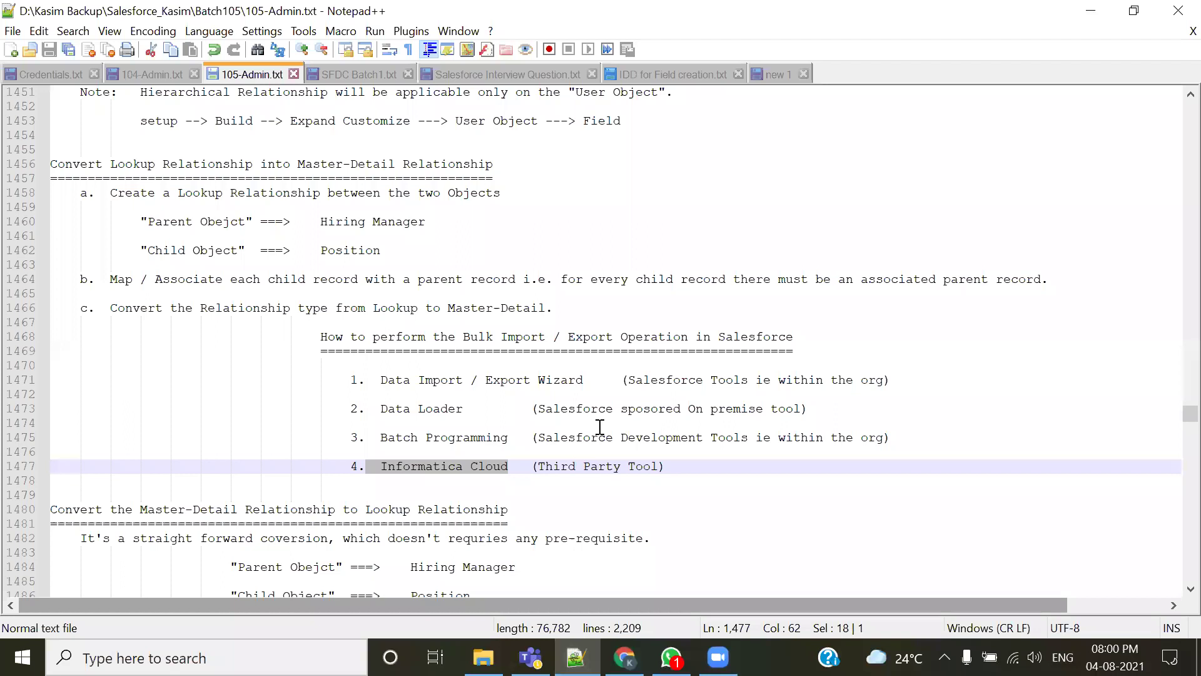
{"action": "scroll", "coordinate": [599, 426], "scroll_direction": "down", "scroll_amount": 2}
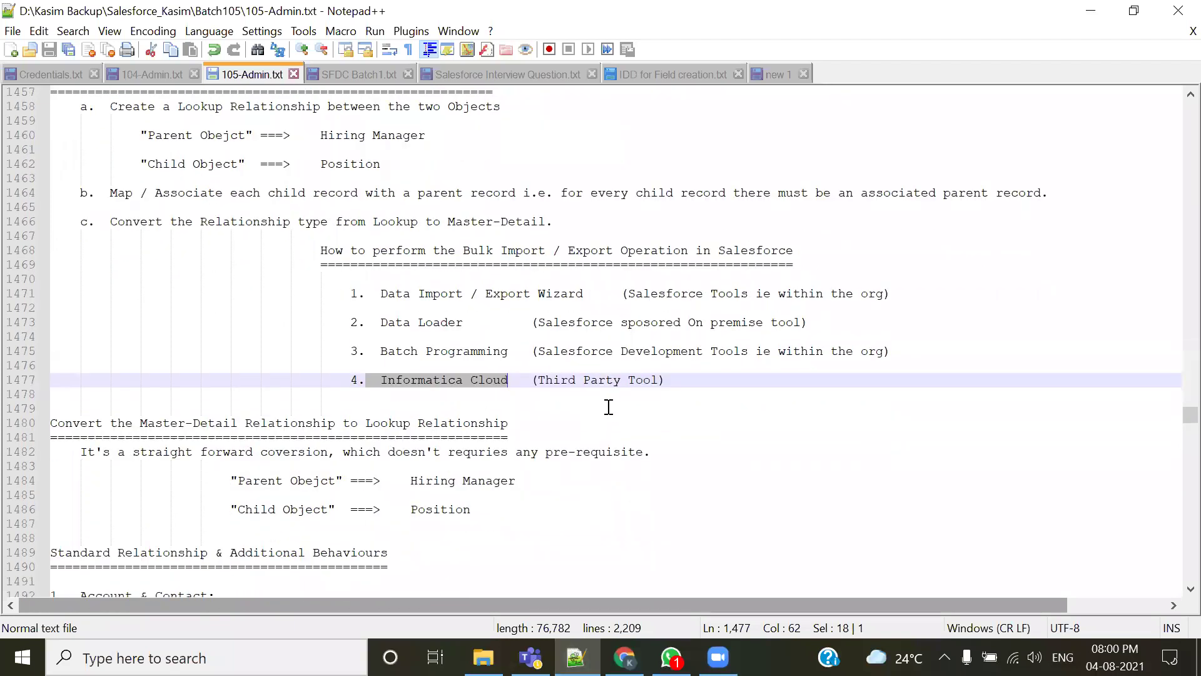
{"action": "key", "text": "alt+Tab"}
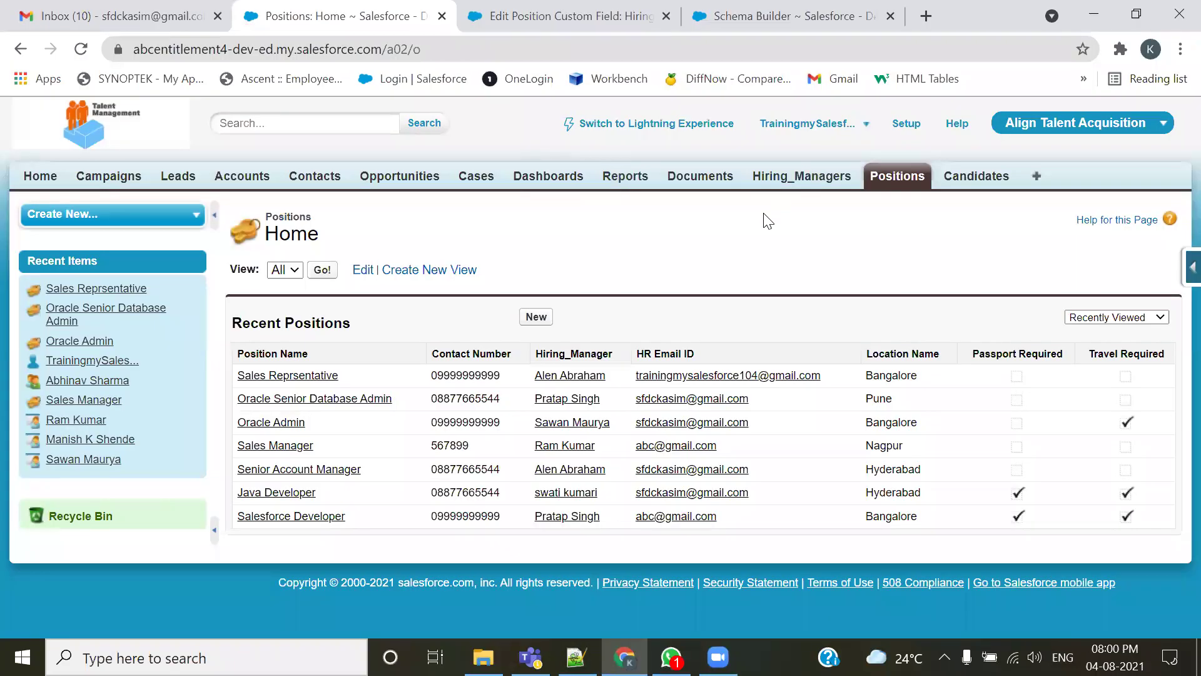
- Reload Schema Builder, list only Custom Objects and remove Candidate from the diagram, leaving Hiring_Manager and Position in view
{"action": "left_click", "coordinate": [789, 16]}
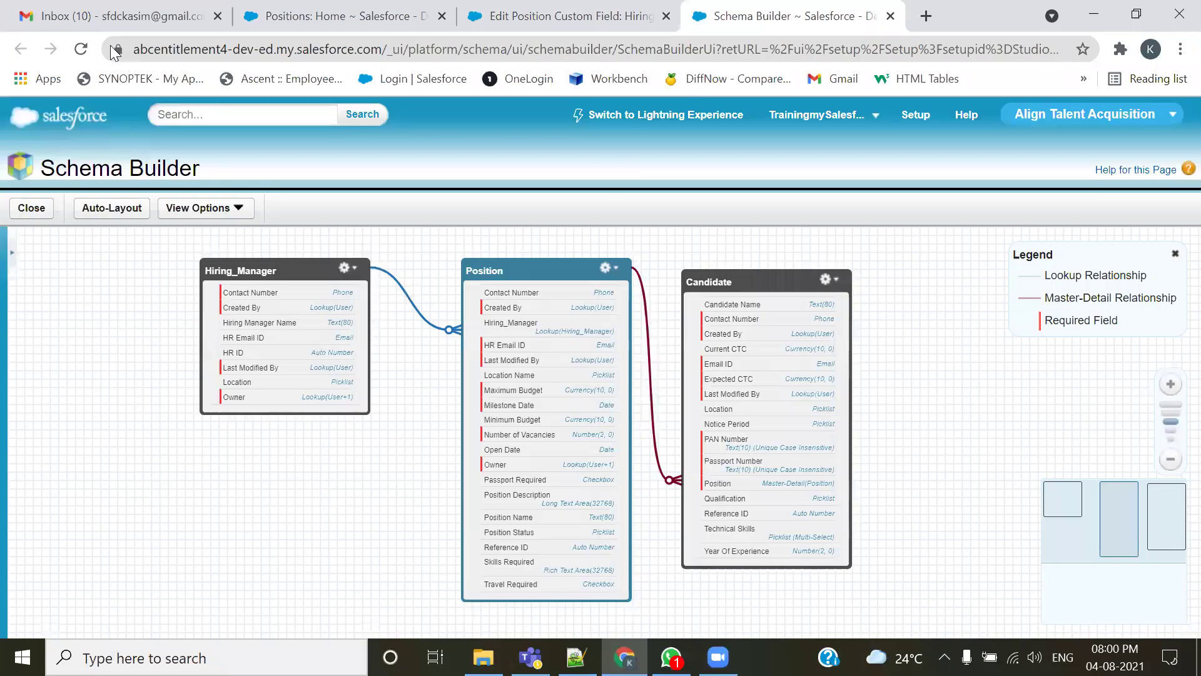
{"action": "left_click", "coordinate": [81, 49]}
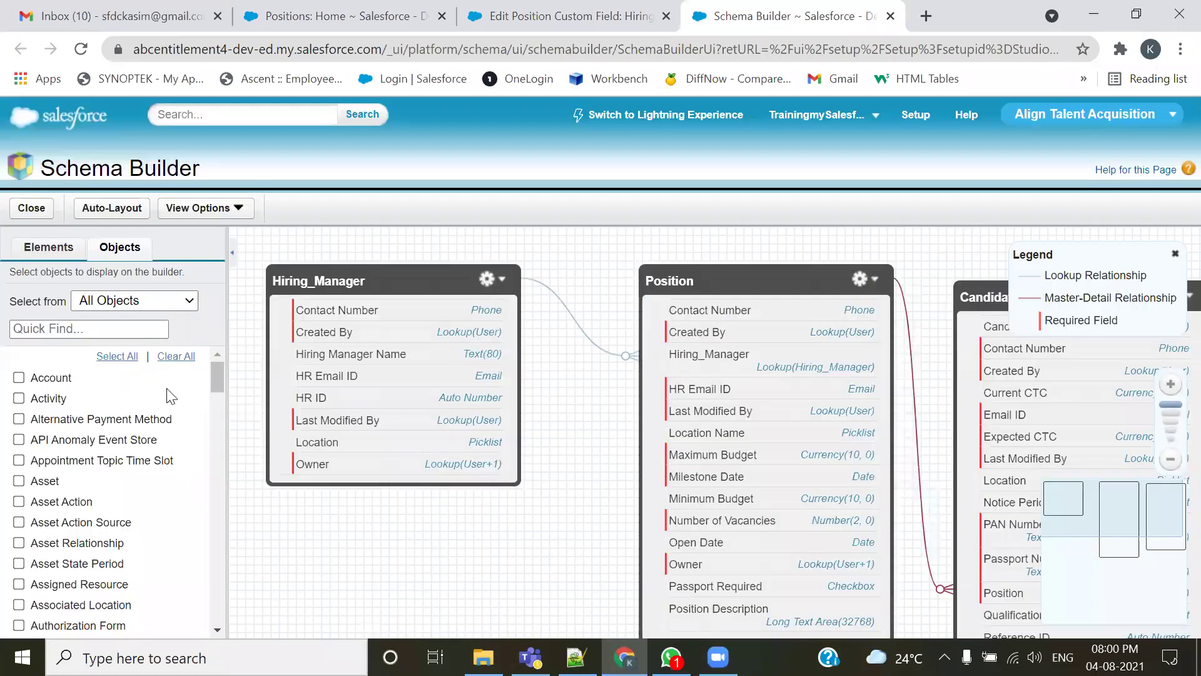
{"action": "left_click", "coordinate": [174, 306]}
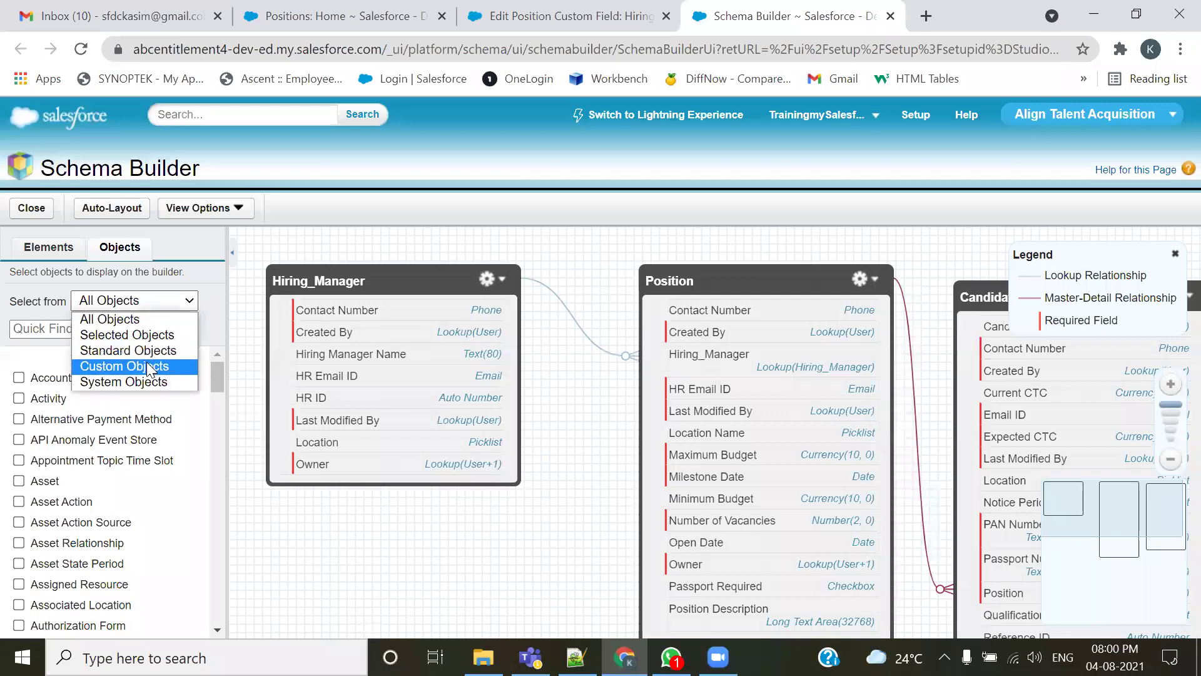
{"action": "left_click", "coordinate": [125, 365]}
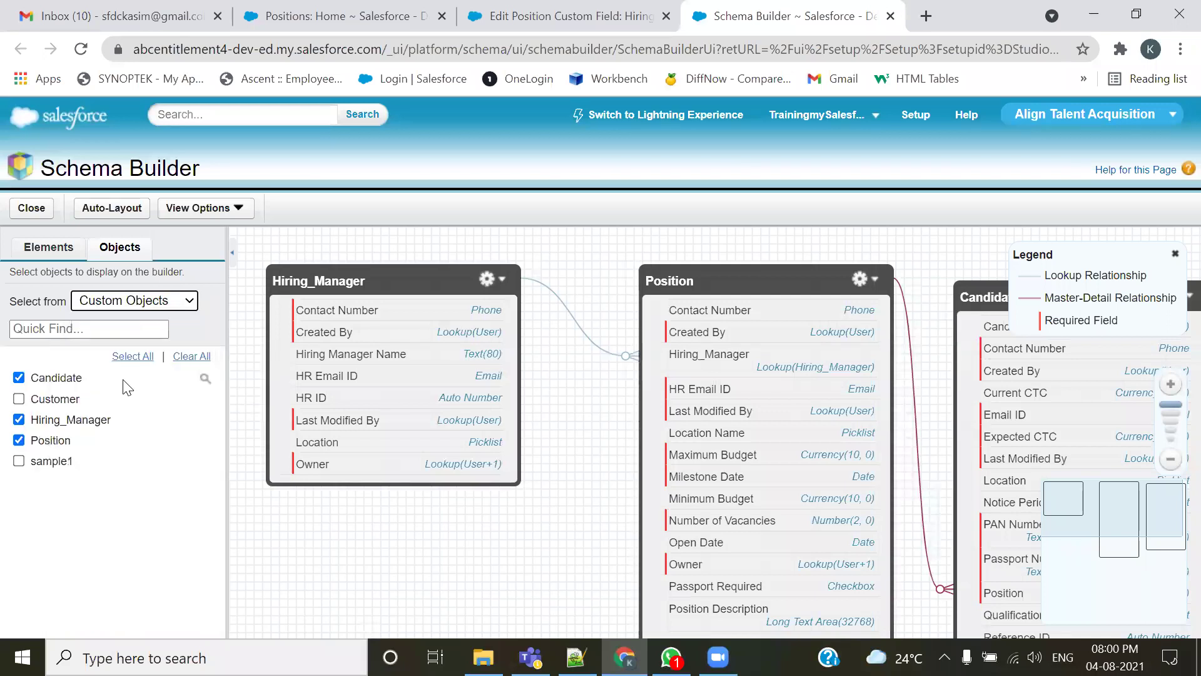
{"action": "left_click", "coordinate": [19, 377]}
{"action": "left_click", "coordinate": [232, 253]}
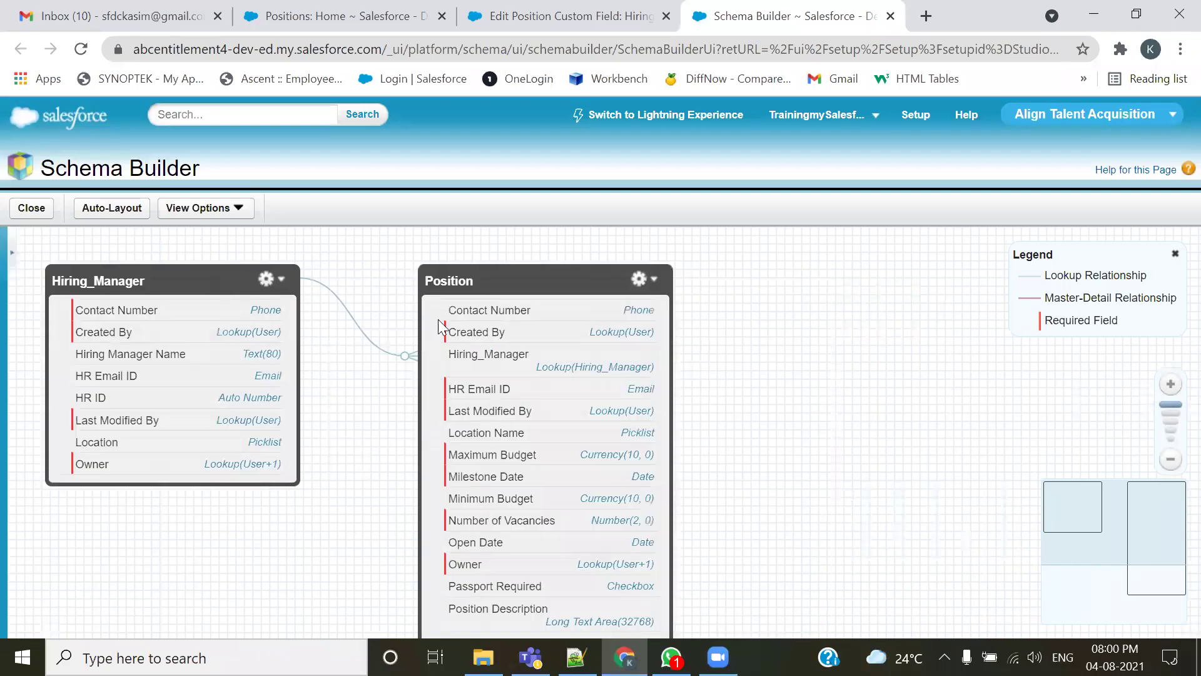
{"action": "left_click_drag", "start_coordinate": [706, 370], "coordinate": [901, 373]}
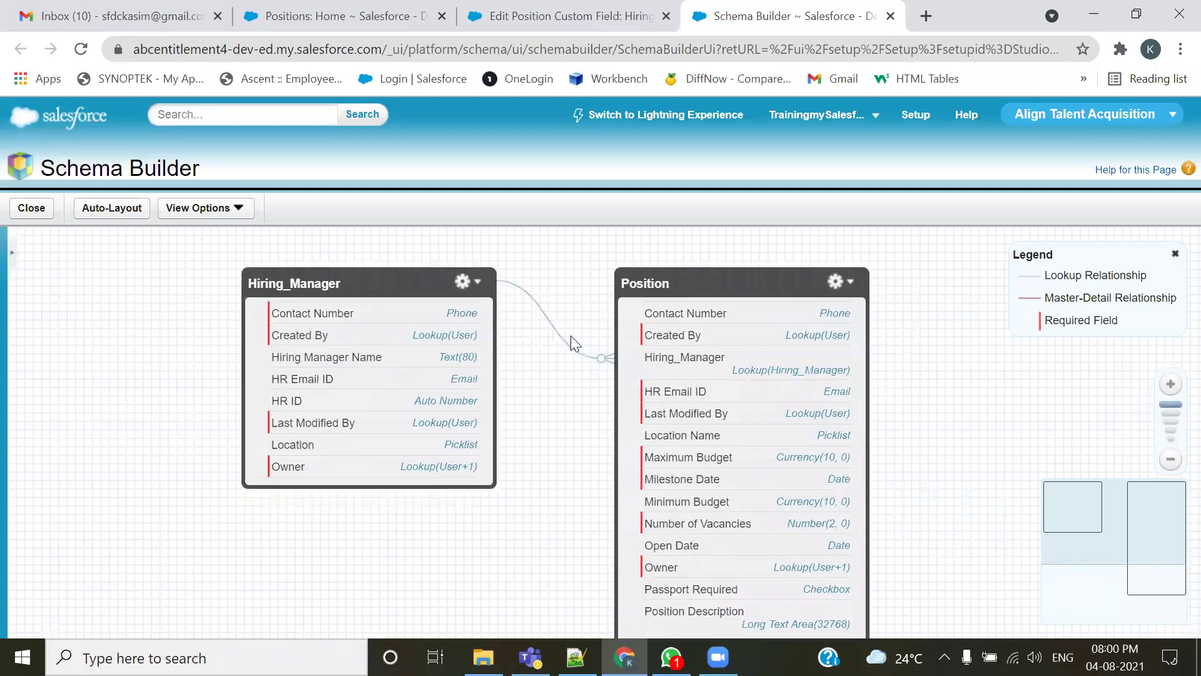
{"action": "left_click", "coordinate": [401, 285]}
- Close the Hiring_Manager field edit page and open the Position object's custom fields from the Positions home page
{"action": "left_click", "coordinate": [516, 11]}
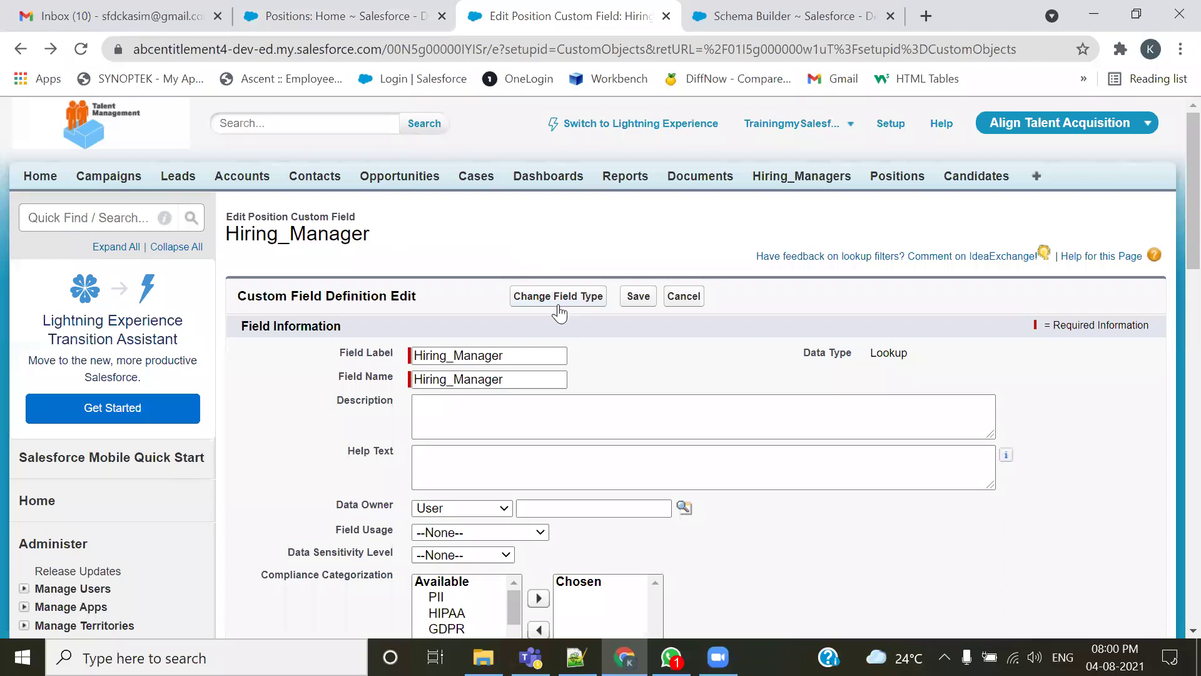
{"action": "left_click", "coordinate": [666, 17]}
{"action": "left_click", "coordinate": [338, 16]}
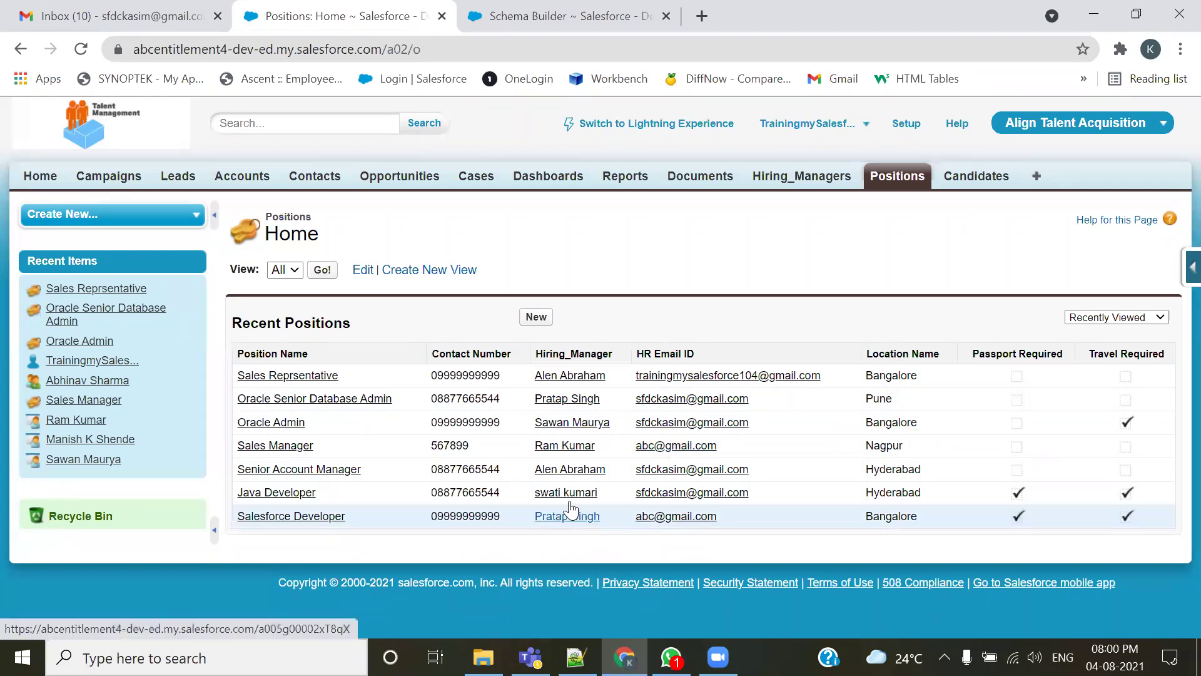
{"action": "left_click", "coordinate": [1193, 268]}
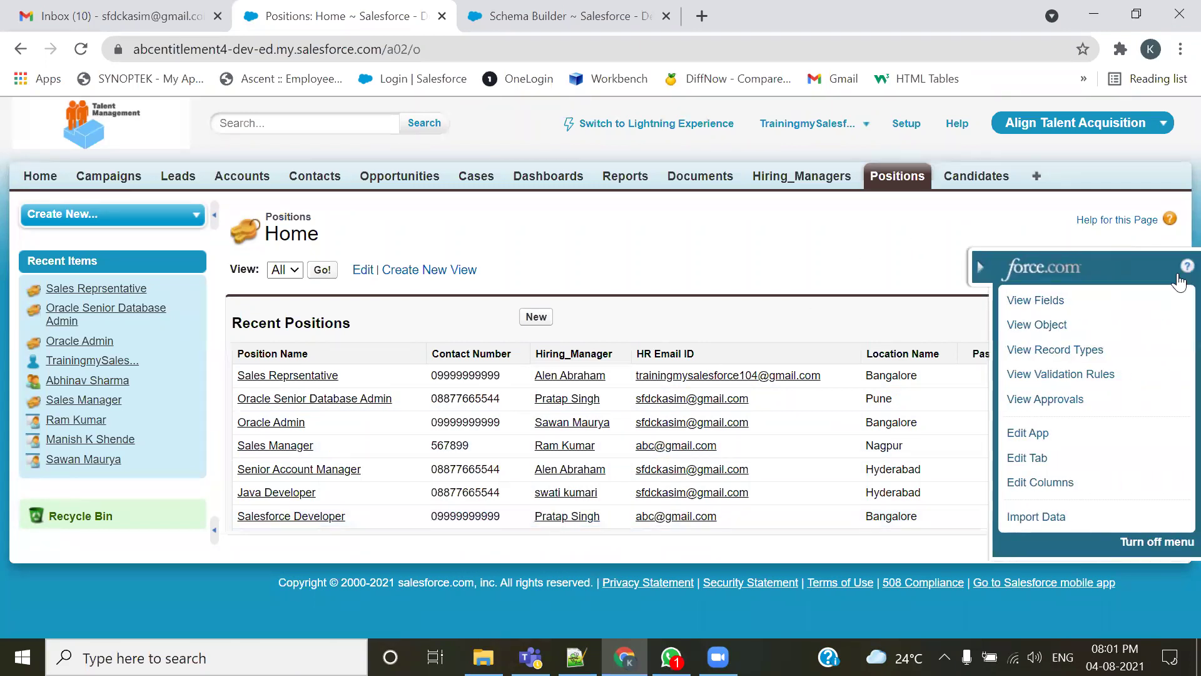
{"action": "left_click", "coordinate": [1039, 306]}
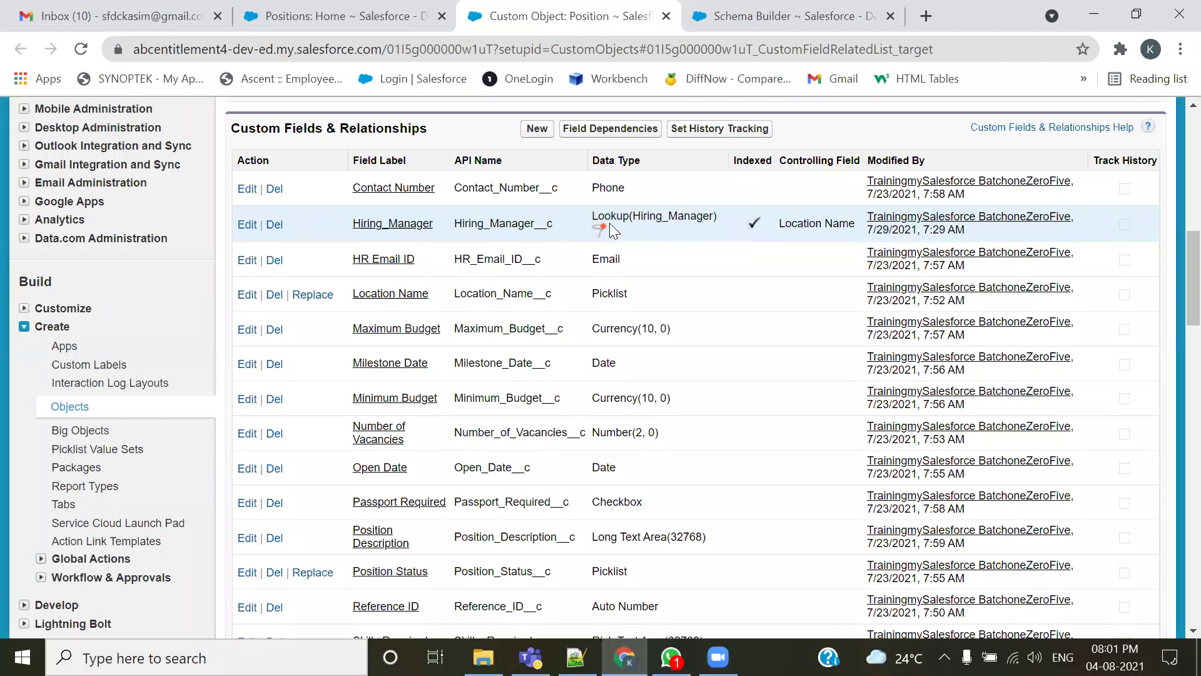
- Edit the Position object's Hiring_Manager field and change its data type to Master-Detail Relationship, continuing to the field details
{"action": "left_click", "coordinate": [248, 224]}
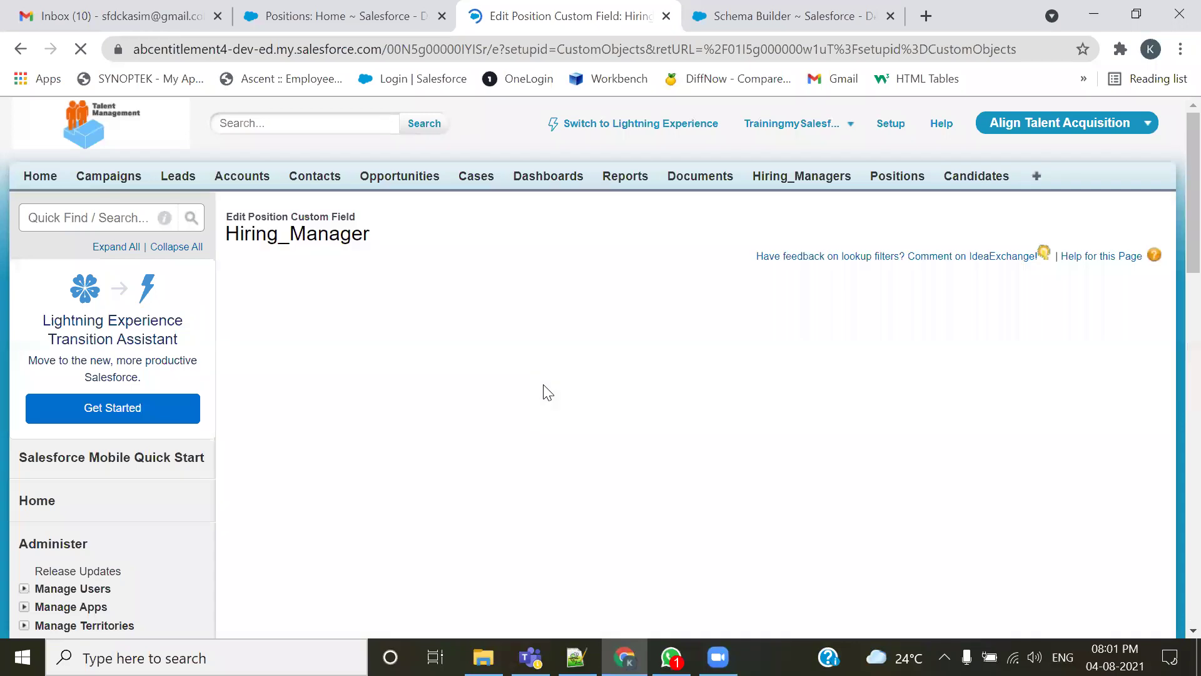
{"action": "scroll", "coordinate": [544, 382], "scroll_direction": "down", "scroll_amount": 3}
{"action": "scroll", "coordinate": [555, 366], "scroll_direction": "up", "scroll_amount": 3}
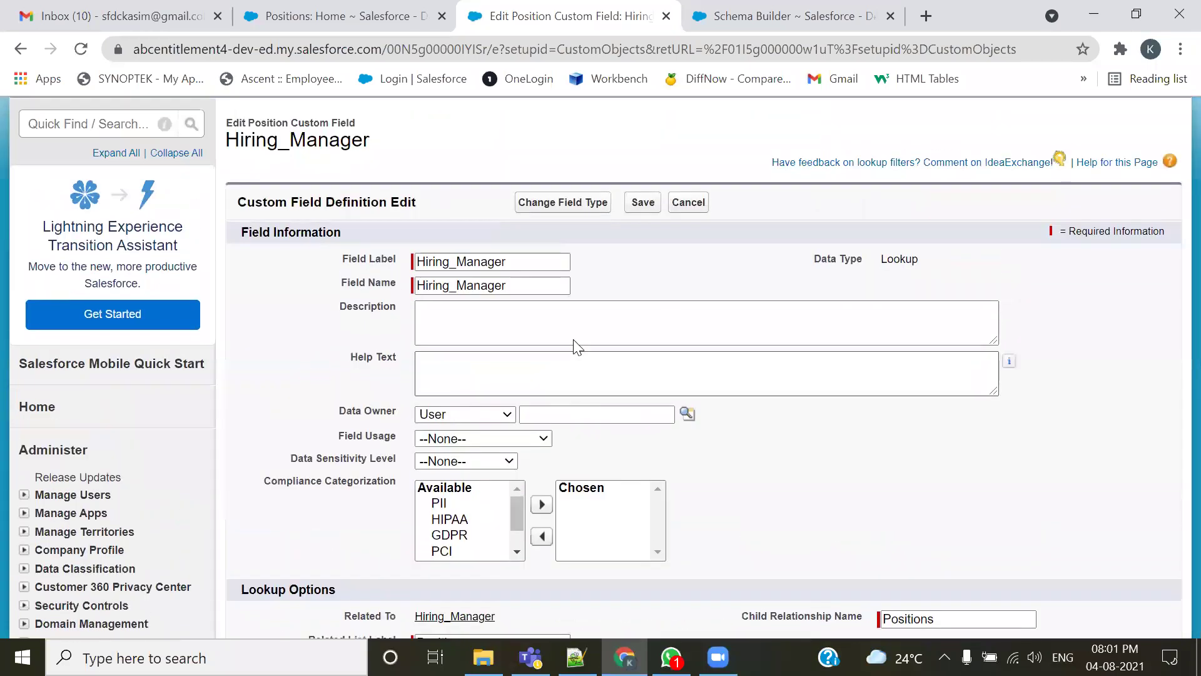
{"action": "left_click", "coordinate": [565, 207]}
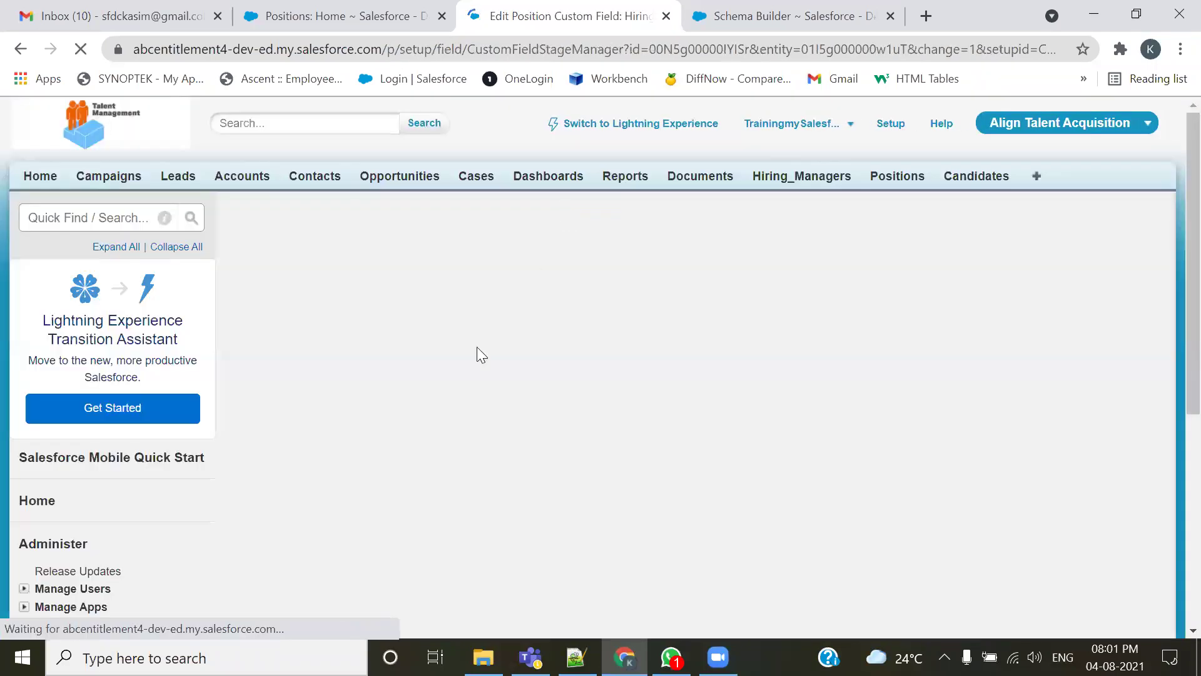
{"action": "left_click", "coordinate": [250, 512]}
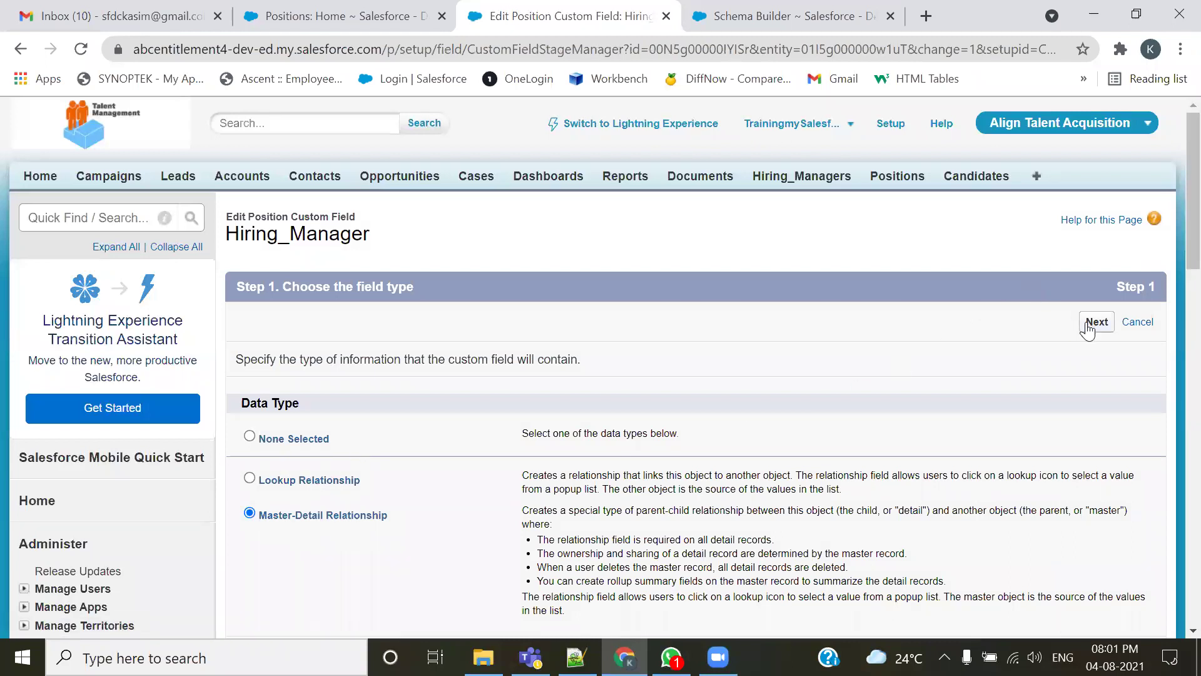
{"action": "scroll", "coordinate": [1051, 376], "scroll_direction": "down", "scroll_amount": 4}
{"action": "left_click", "coordinate": [1097, 376]}
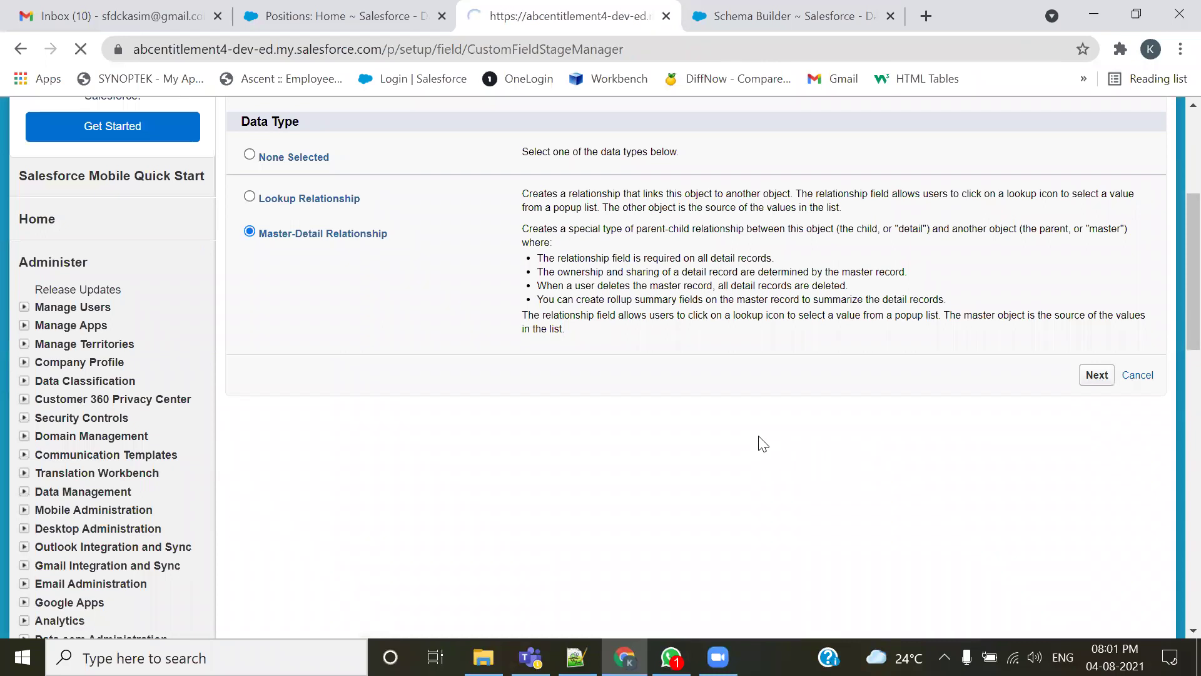
- Clear the Location Name criterion from the Hiring_Manager field's lookup filter and save the relationship conversion
{"action": "scroll", "coordinate": [758, 438], "scroll_direction": "down", "scroll_amount": 3}
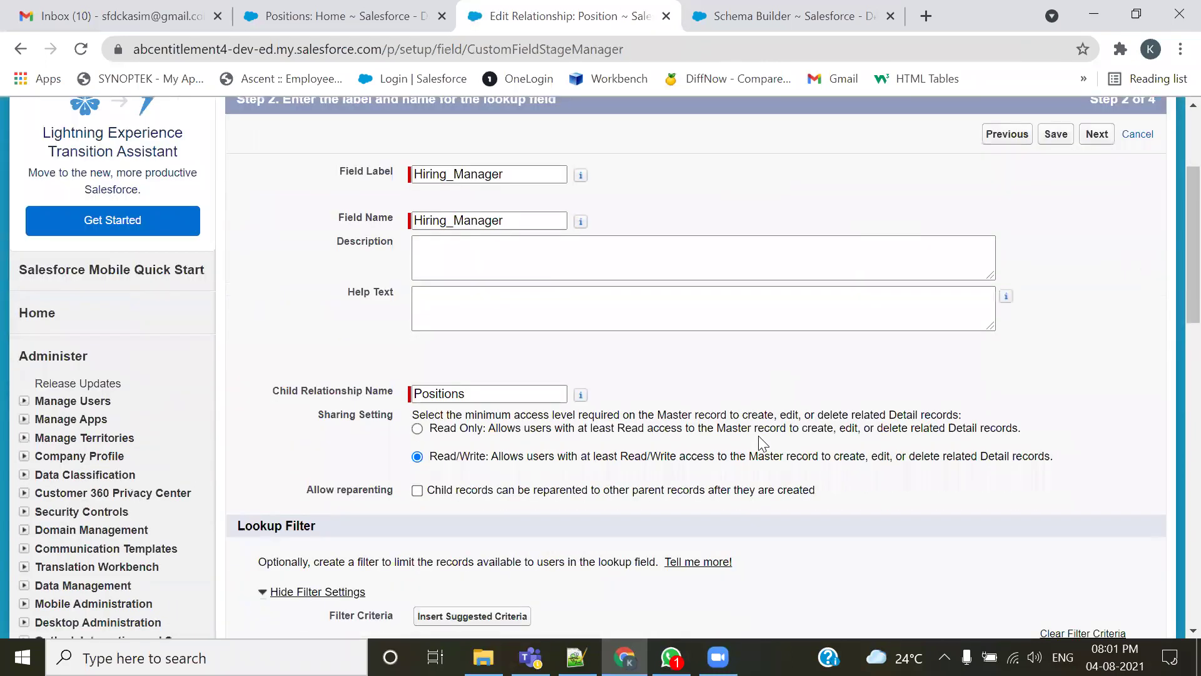
{"action": "scroll", "coordinate": [760, 442], "scroll_direction": "down", "scroll_amount": 3}
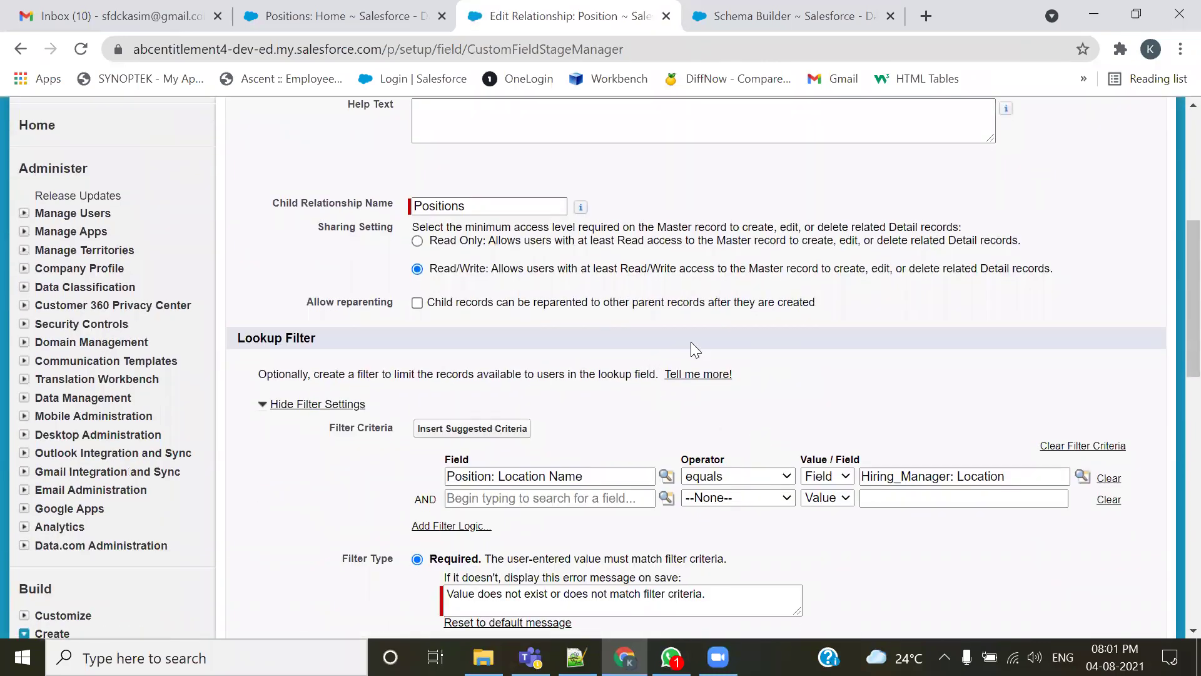
{"action": "scroll", "coordinate": [690, 341], "scroll_direction": "down", "scroll_amount": 2}
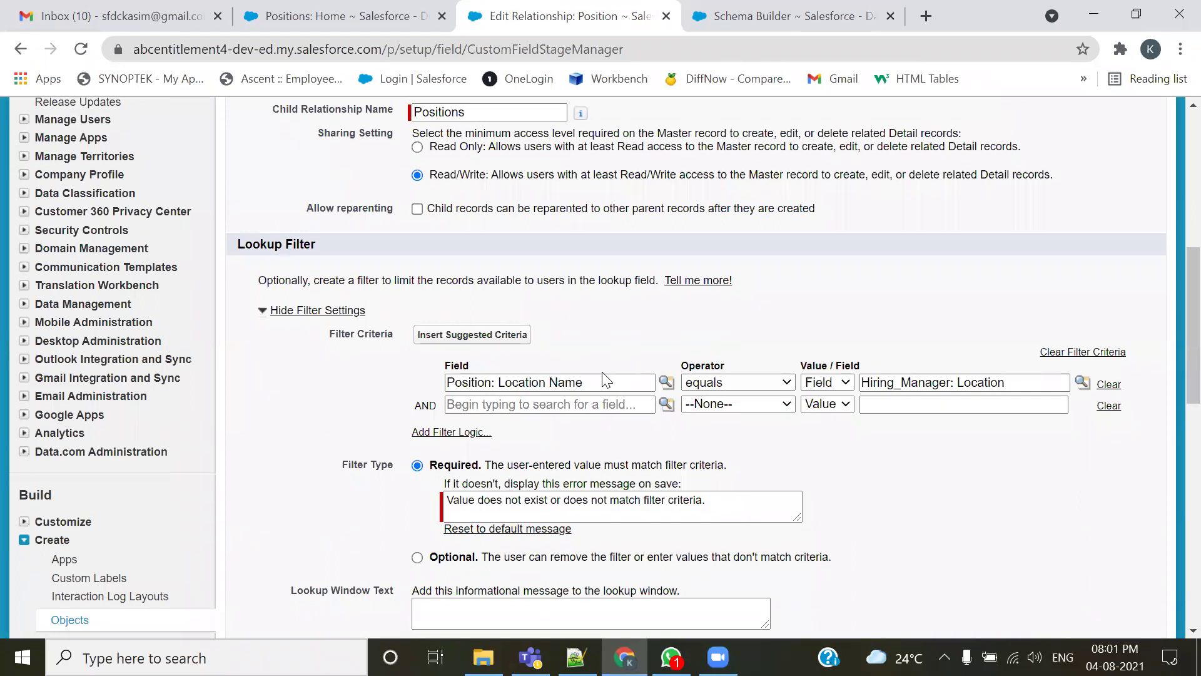
{"action": "scroll", "coordinate": [606, 380], "scroll_direction": "down", "scroll_amount": 2}
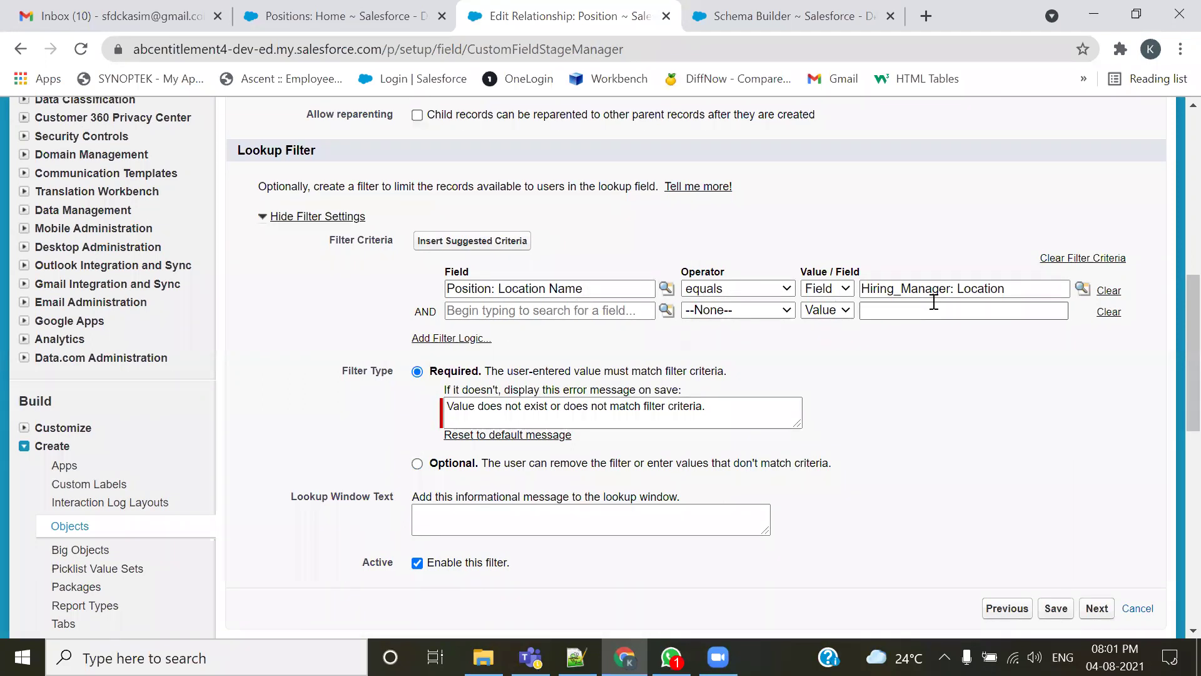
{"action": "left_click", "coordinate": [1108, 291]}
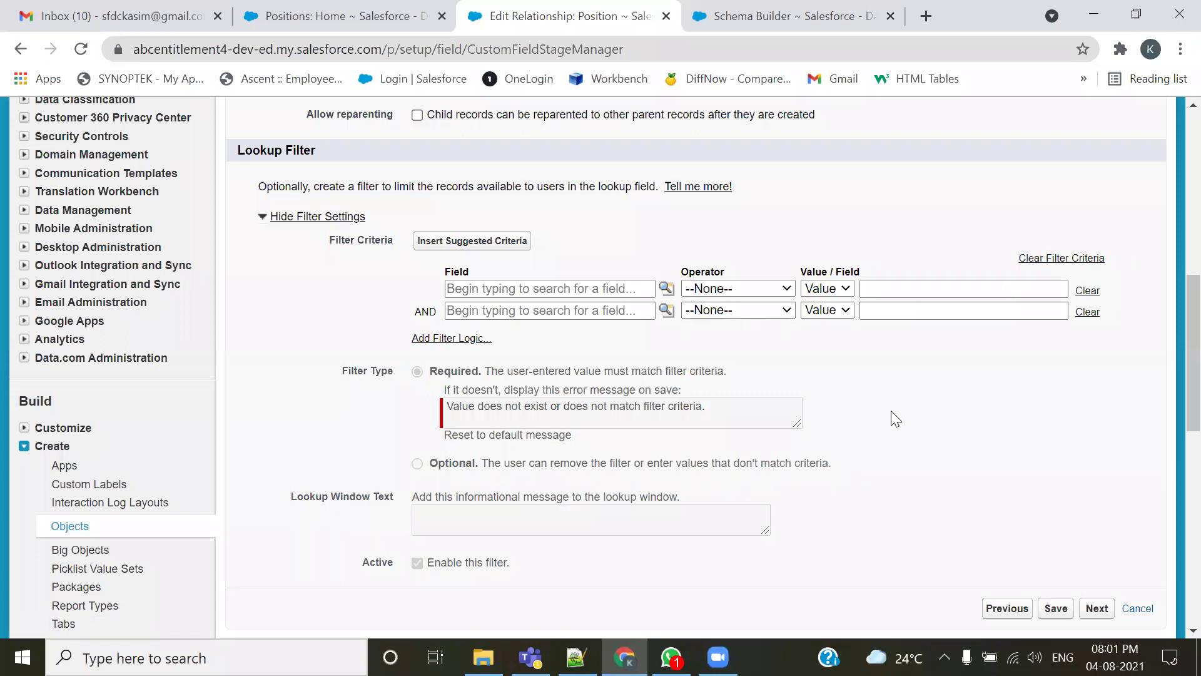
{"action": "scroll", "coordinate": [683, 429], "scroll_direction": "down", "scroll_amount": 2}
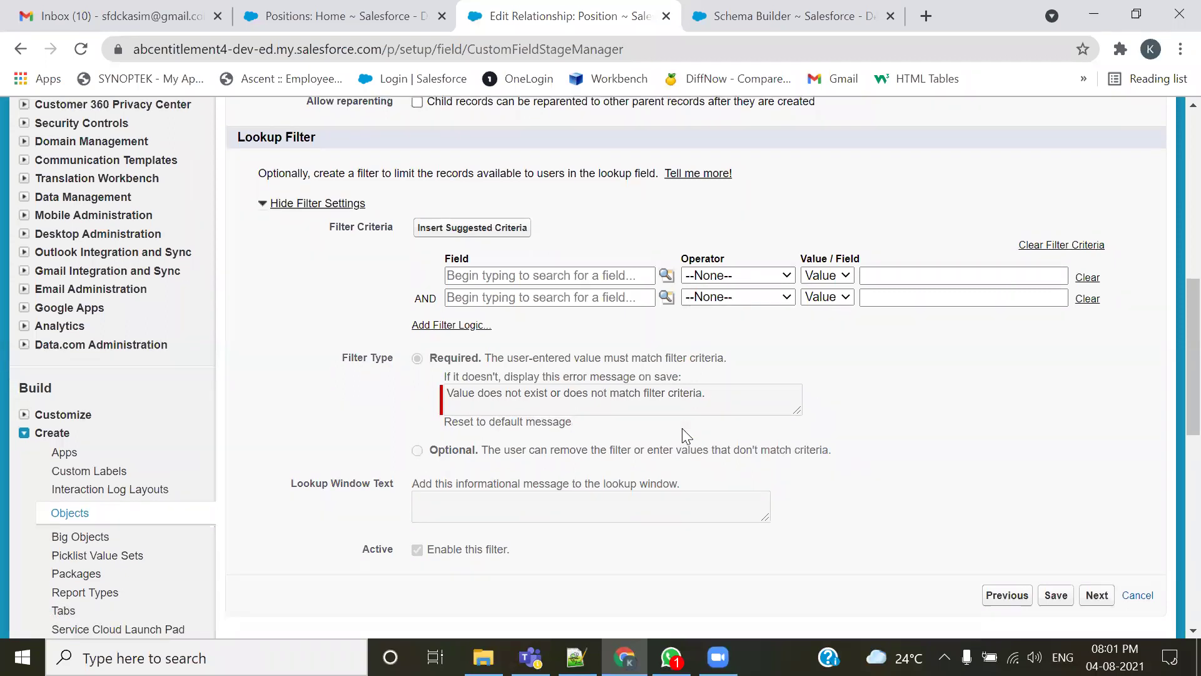
{"action": "scroll", "coordinate": [687, 436], "scroll_direction": "up", "scroll_amount": 1}
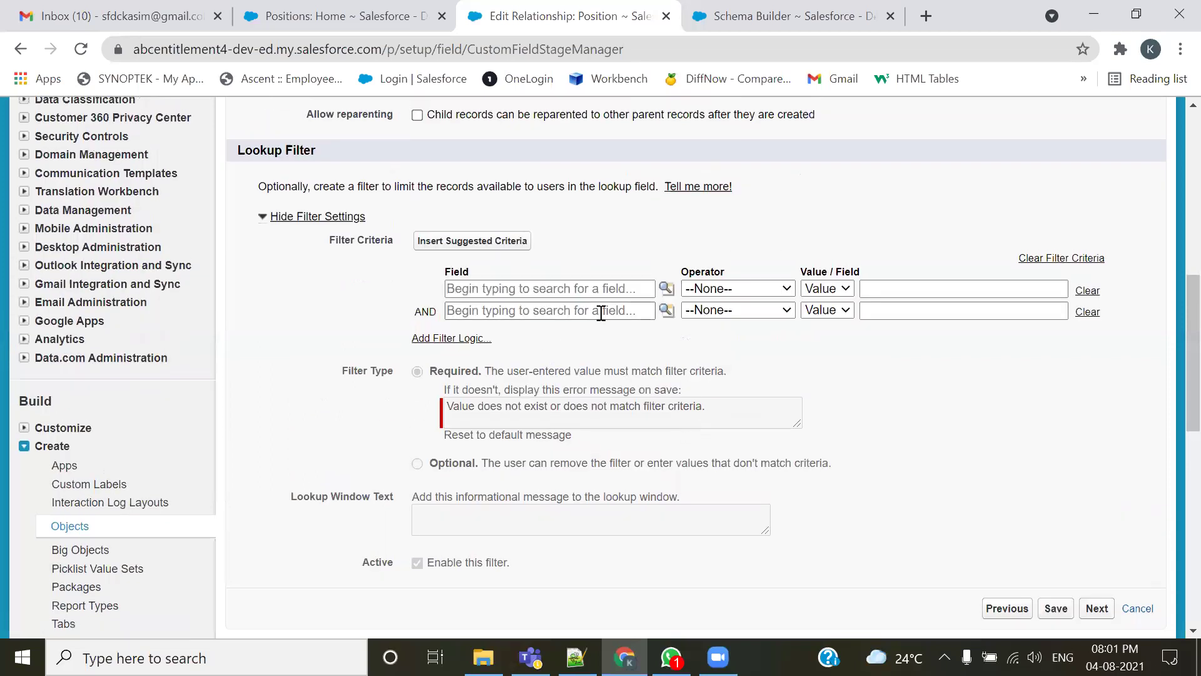
{"action": "scroll", "coordinate": [699, 391], "scroll_direction": "up", "scroll_amount": 1}
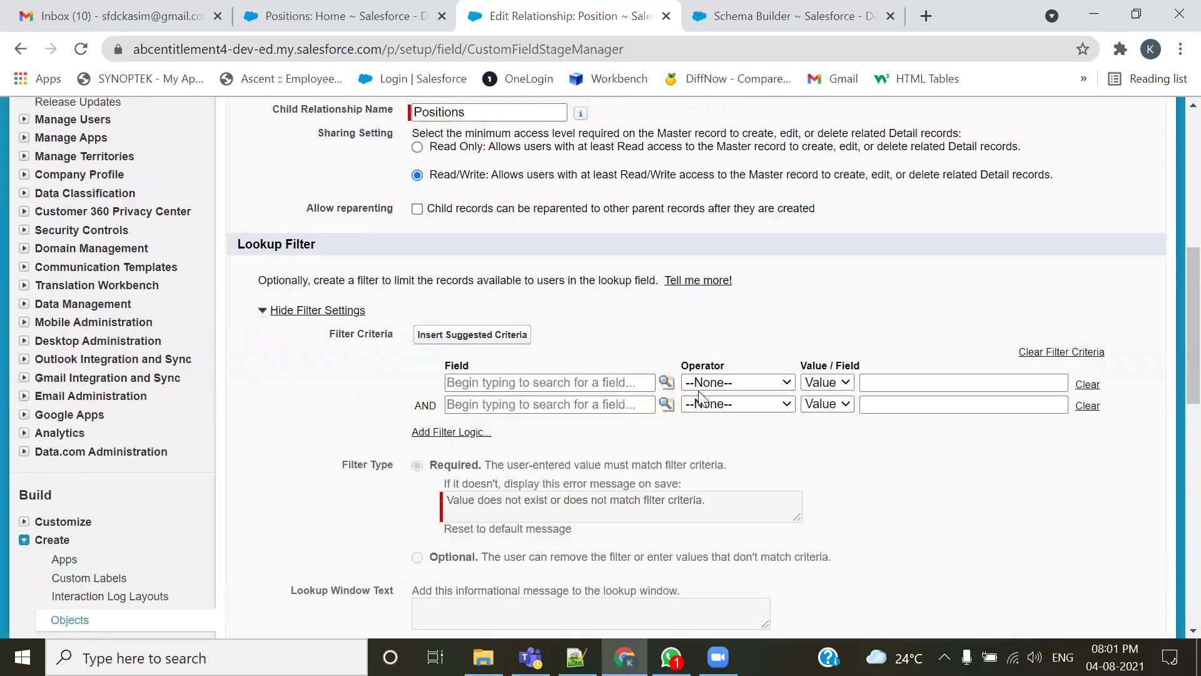
{"action": "scroll", "coordinate": [698, 413], "scroll_direction": "down", "scroll_amount": 1}
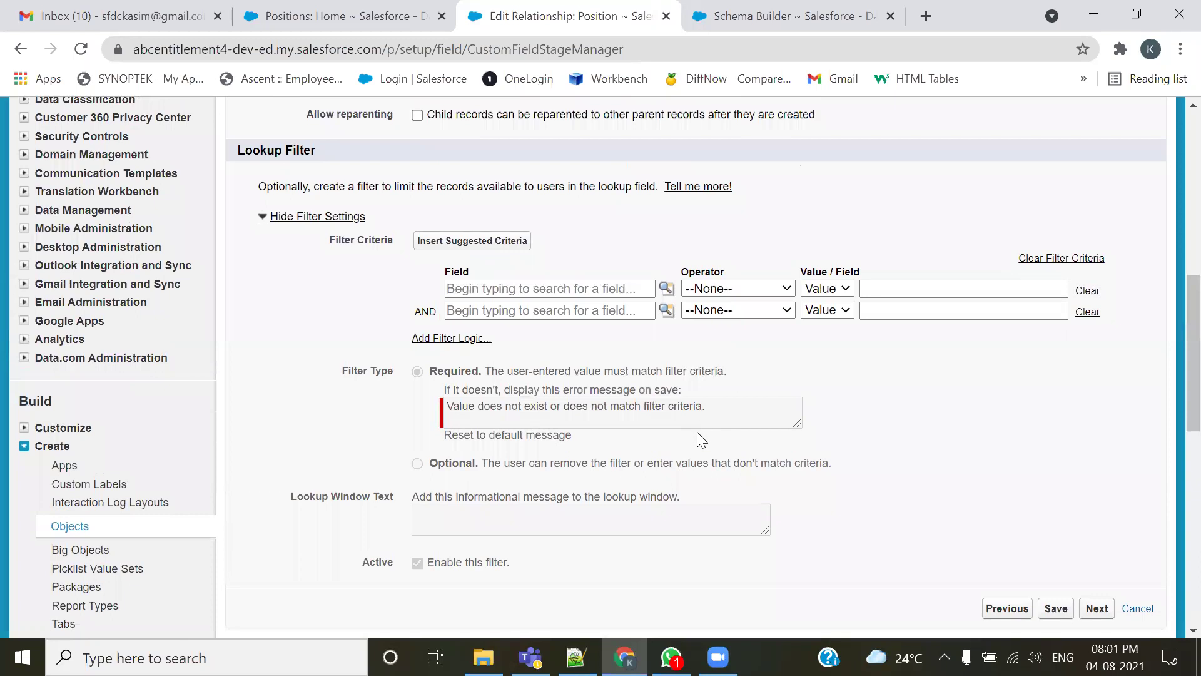
{"action": "scroll", "coordinate": [697, 432], "scroll_direction": "up", "scroll_amount": 2}
{"action": "scroll", "coordinate": [698, 429], "scroll_direction": "up", "scroll_amount": 2}
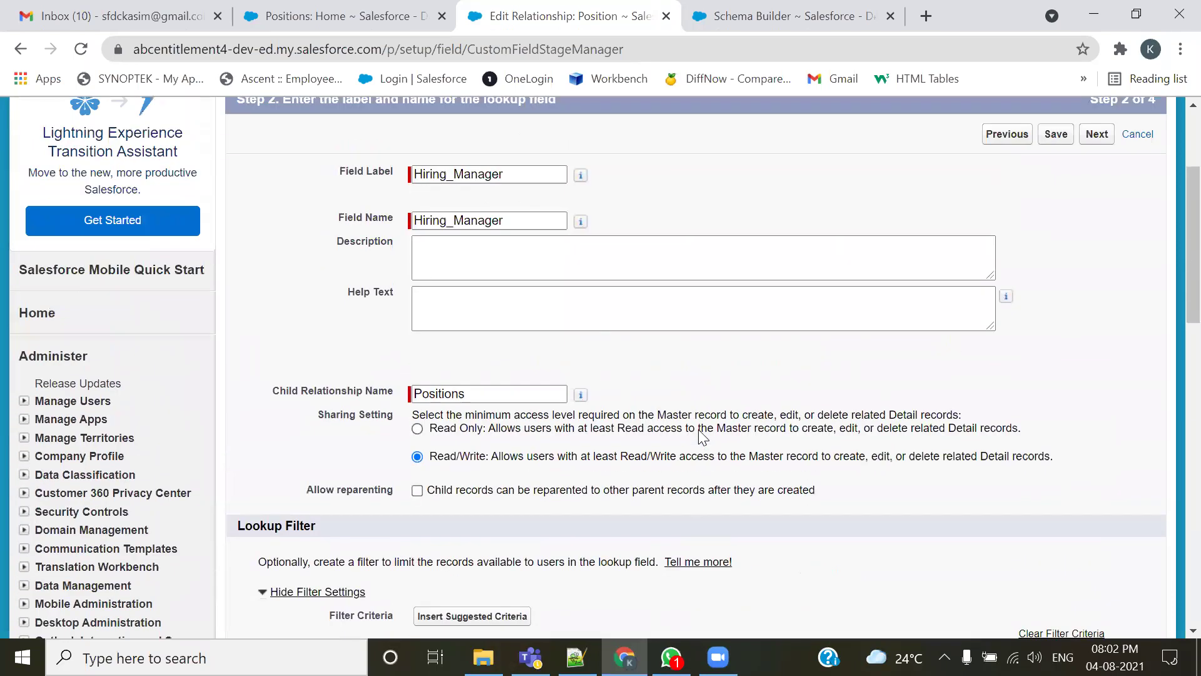
{"action": "scroll", "coordinate": [702, 436], "scroll_direction": "down", "scroll_amount": 5}
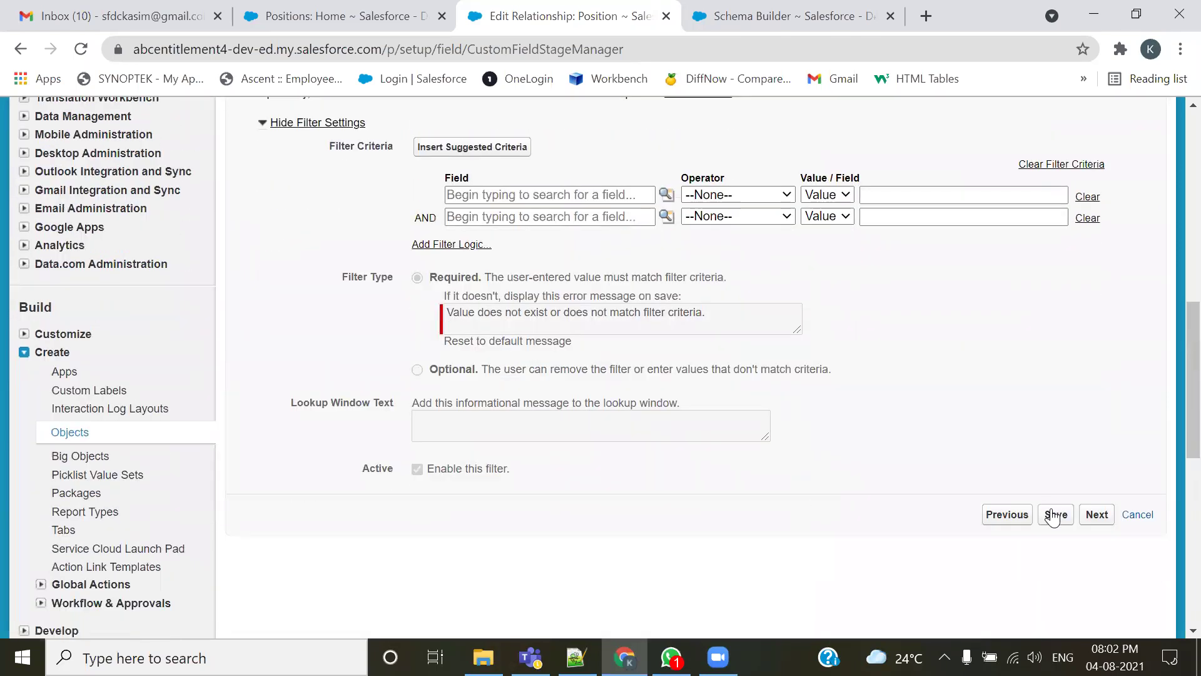
{"action": "left_click", "coordinate": [1054, 515]}
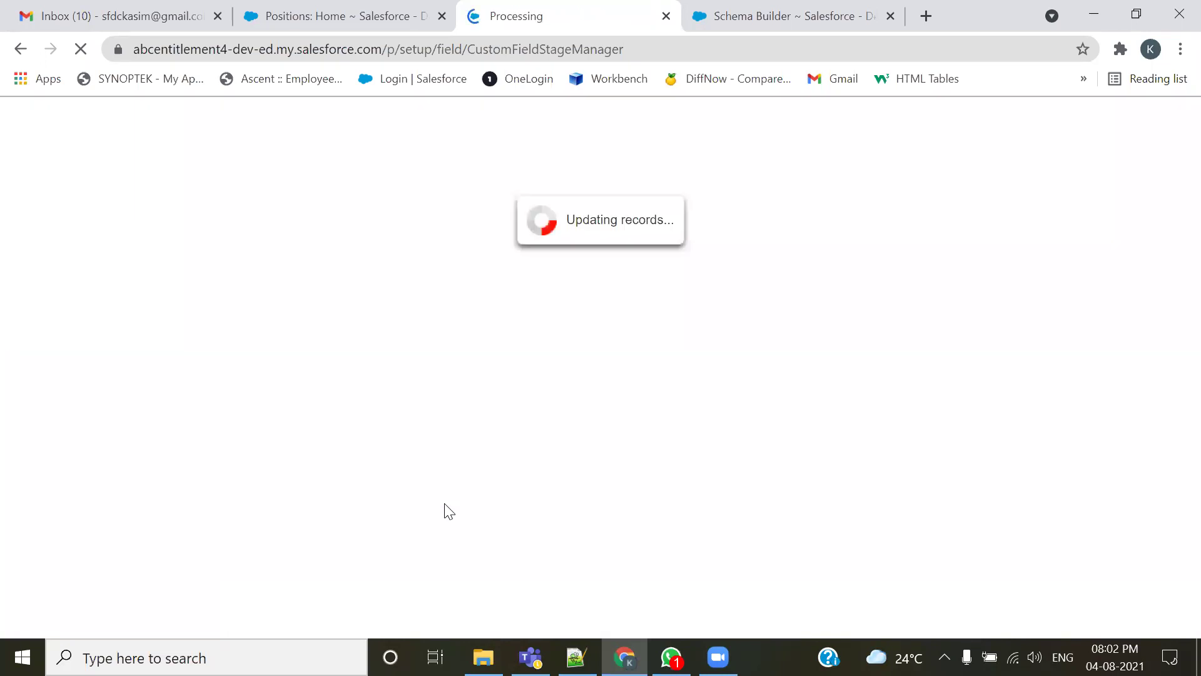
- Check Hiring_Manager's data type in Position's custom fields, and reload Schema Builder to inspect its relationship line to Position
{"action": "scroll", "coordinate": [485, 369], "scroll_direction": "down", "scroll_amount": 3}
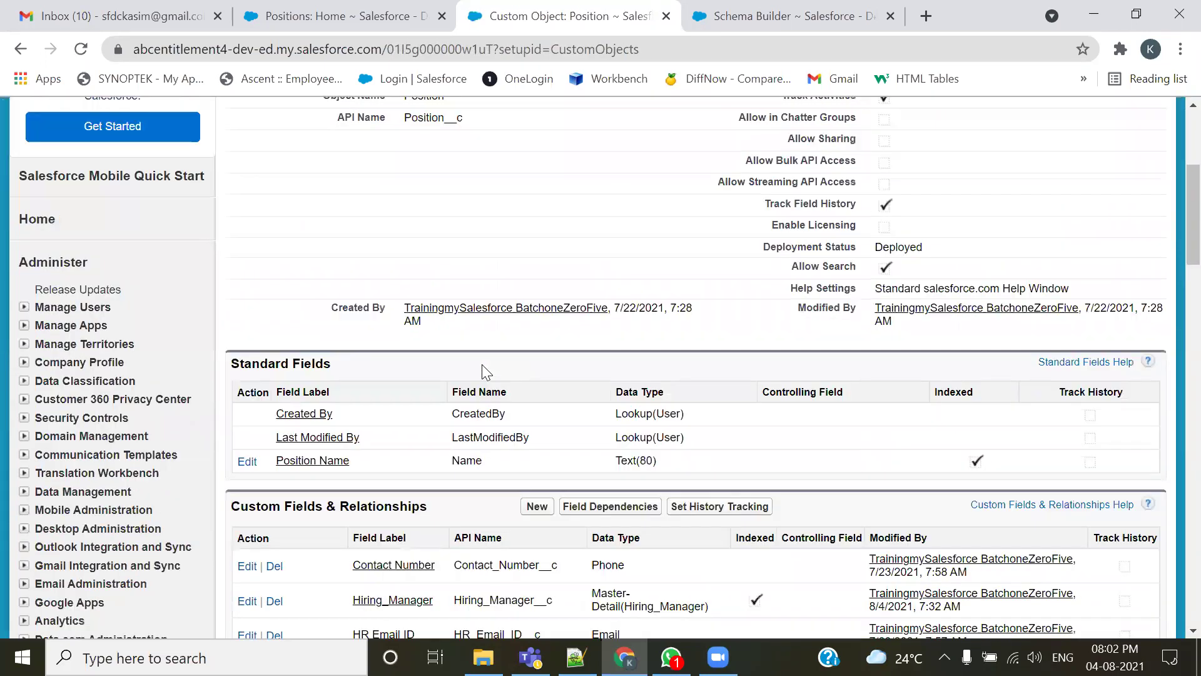
{"action": "scroll", "coordinate": [482, 369], "scroll_direction": "down", "scroll_amount": 3}
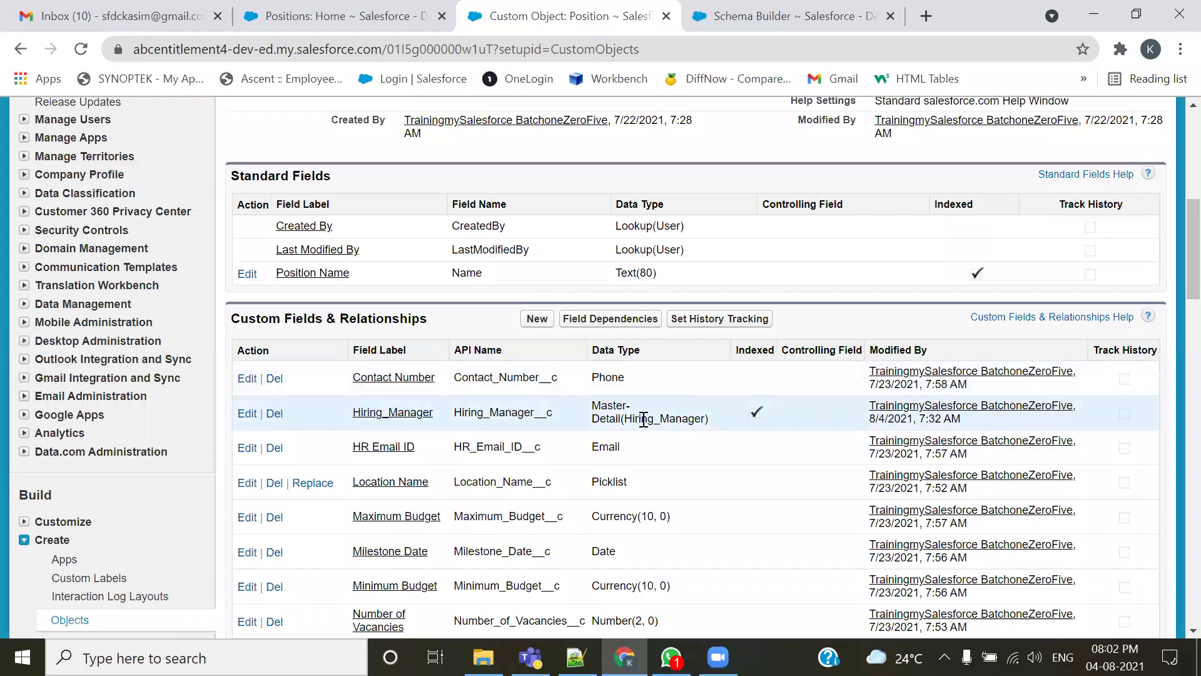
{"action": "left_click", "coordinate": [776, 16]}
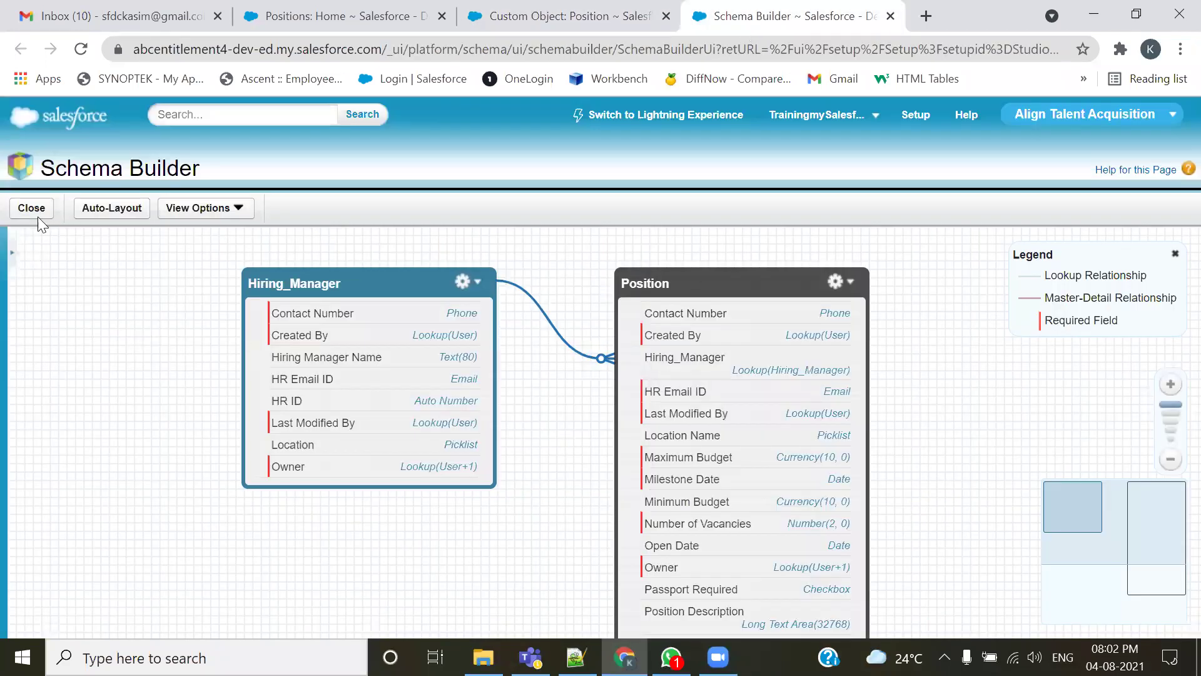
{"action": "left_click", "coordinate": [81, 50]}
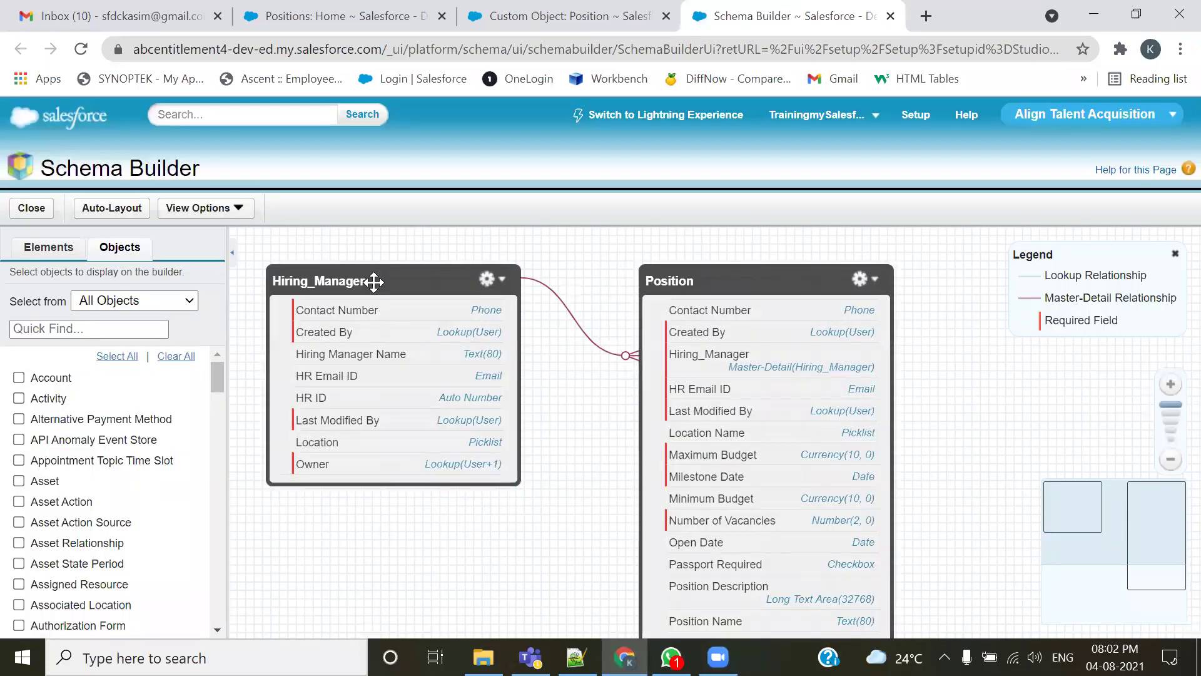
{"action": "mouse_move", "coordinate": [581, 330]}
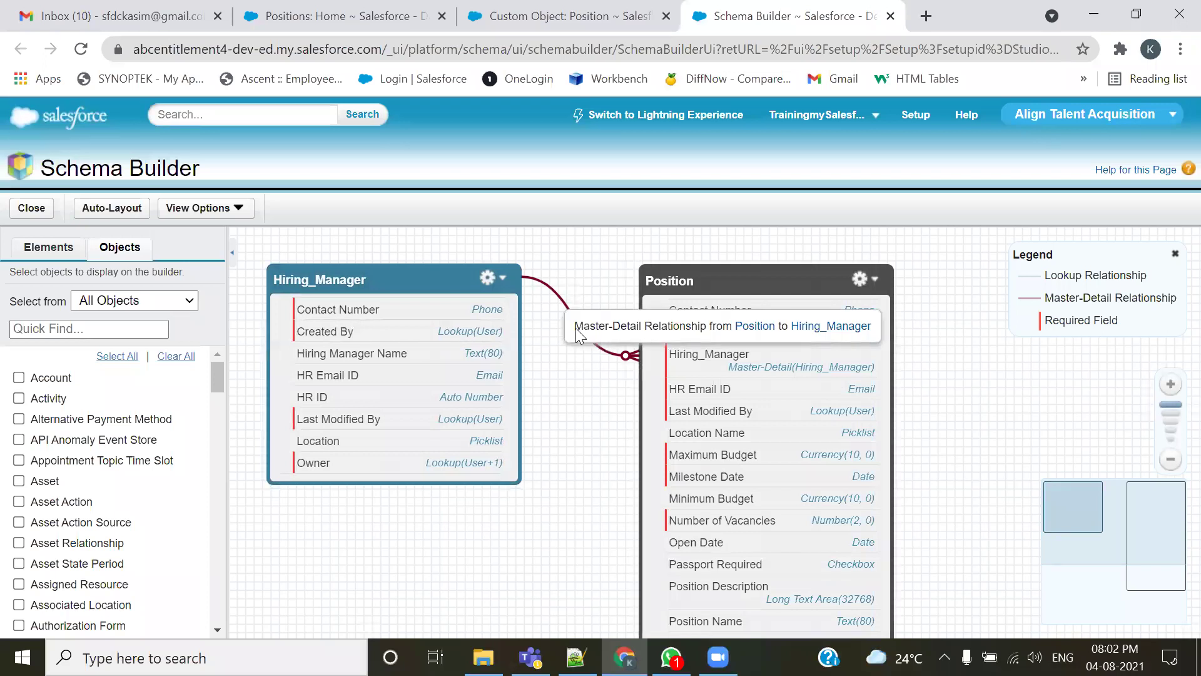
- Open a new Position form and circle the Hiring_Manager field's required marker with Zoom's annotation pen, clearing the drawing when done
{"action": "left_click", "coordinate": [525, 16]}
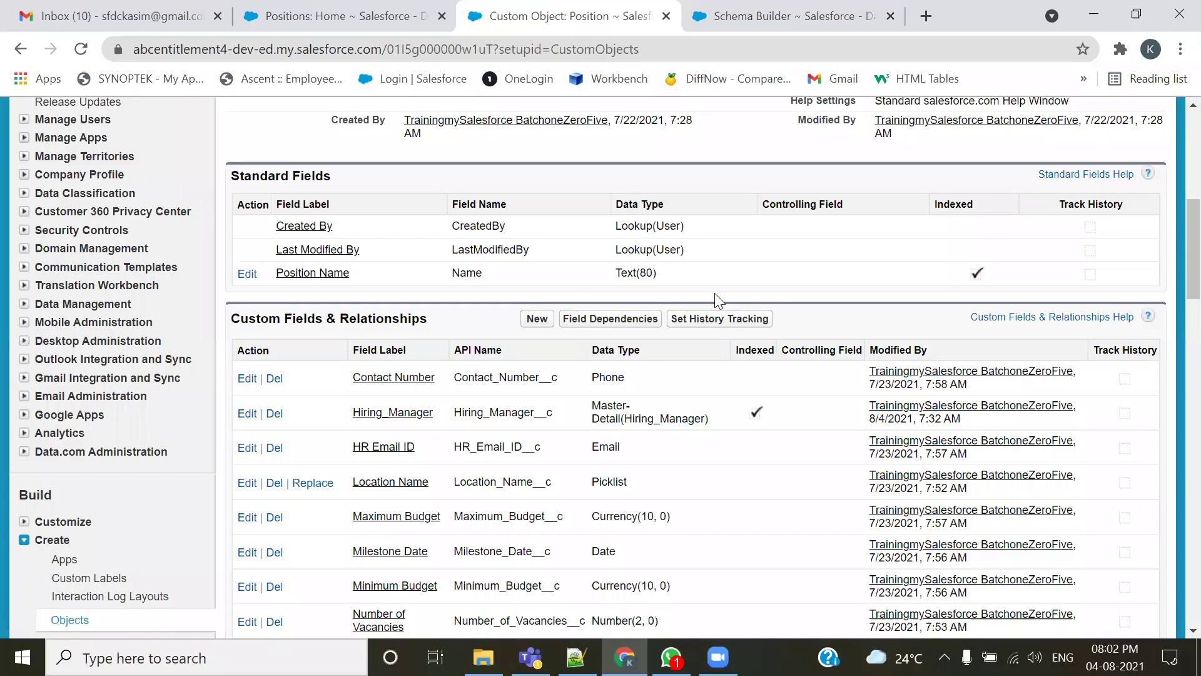
{"action": "scroll", "coordinate": [684, 369], "scroll_direction": "up", "scroll_amount": 10}
{"action": "left_click", "coordinate": [338, 16]}
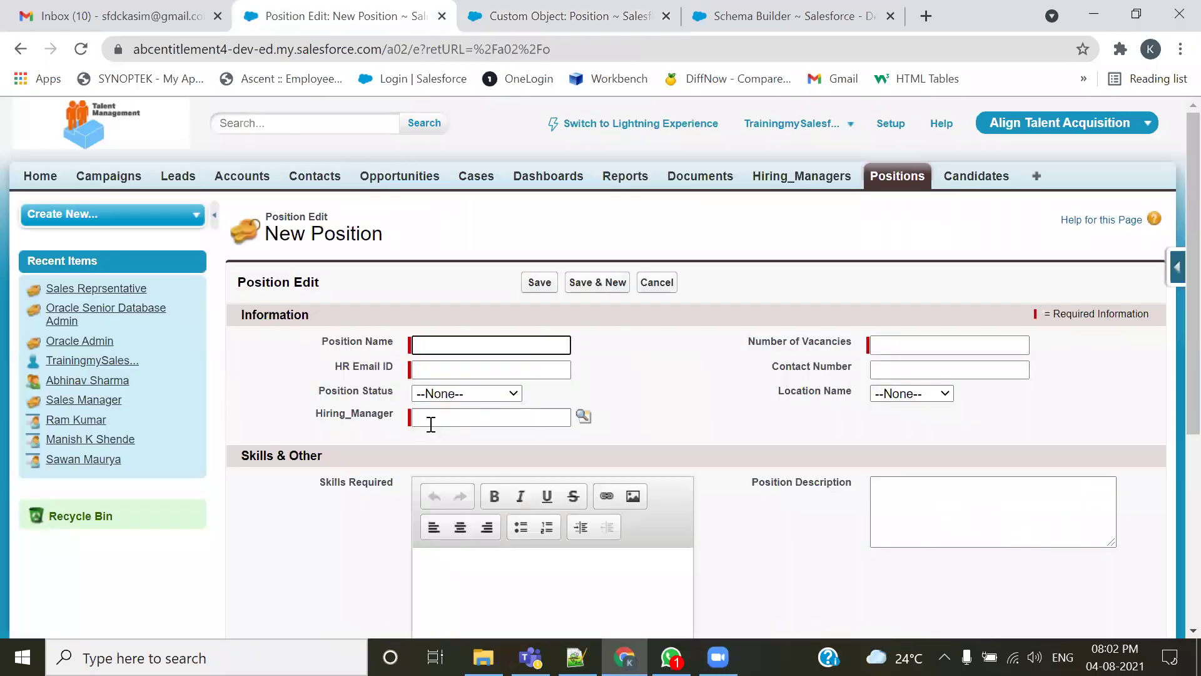
{"action": "left_click", "coordinate": [718, 657]}
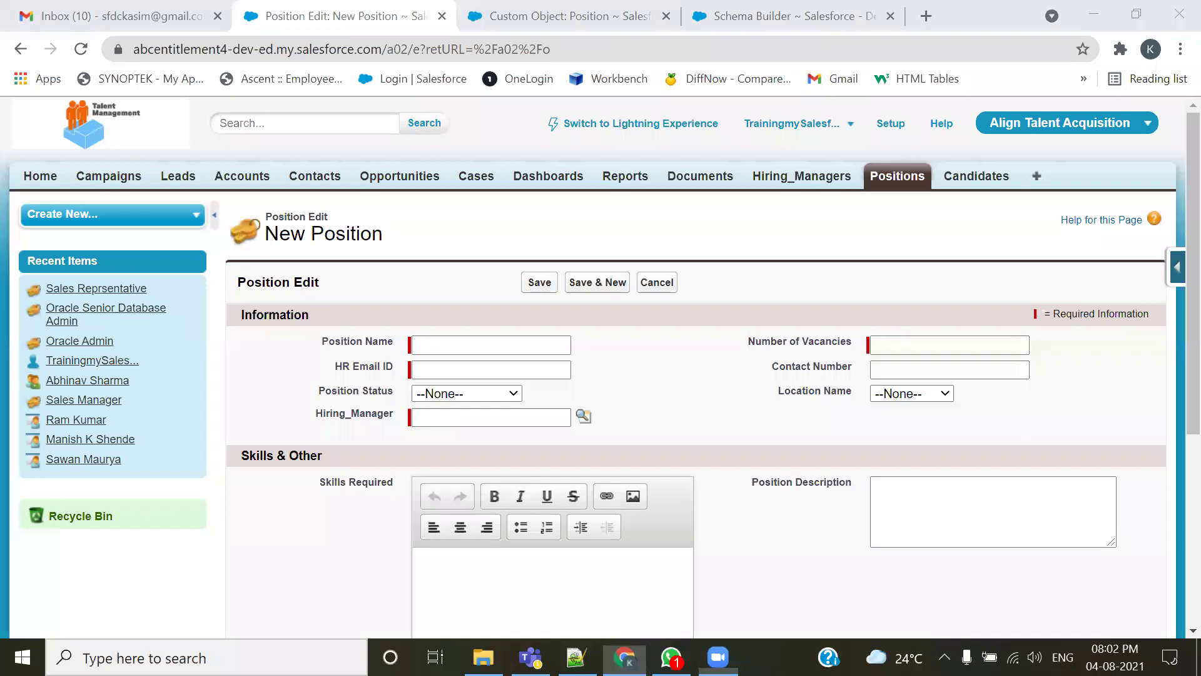
{"action": "left_click_drag", "start_coordinate": [401, 407], "coordinate": [428, 436]}
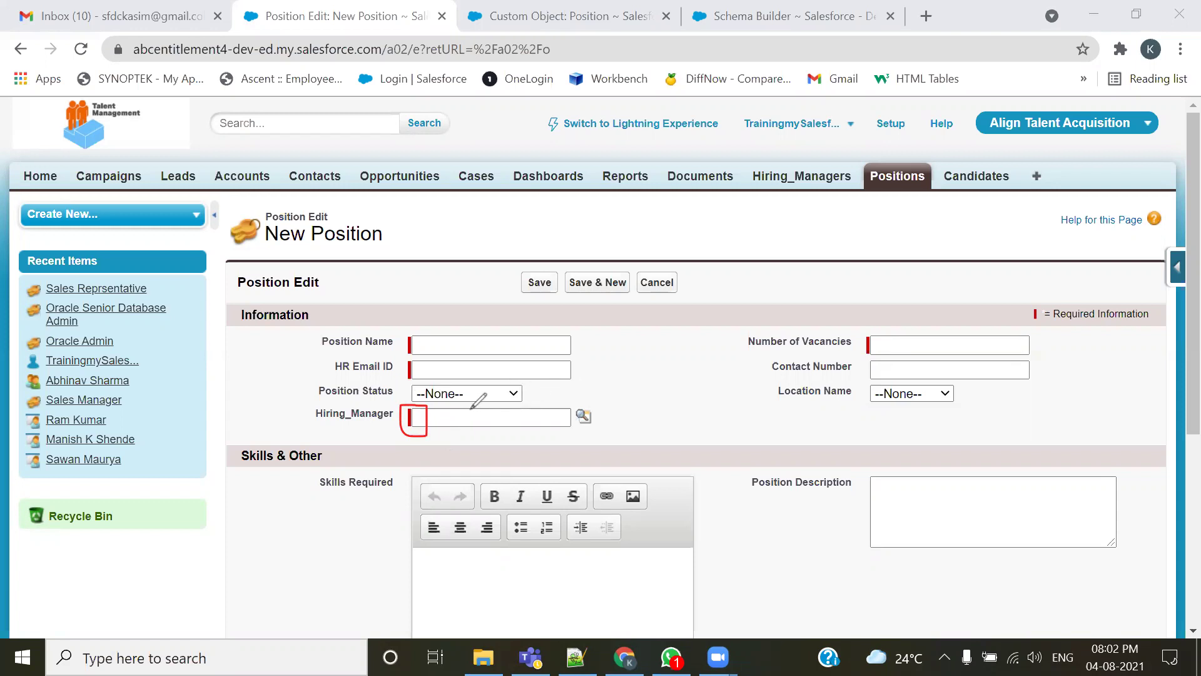
{"action": "left_click_drag", "start_coordinate": [865, 201], "coordinate": [936, 201]}
{"action": "left_click", "coordinate": [846, 163]}
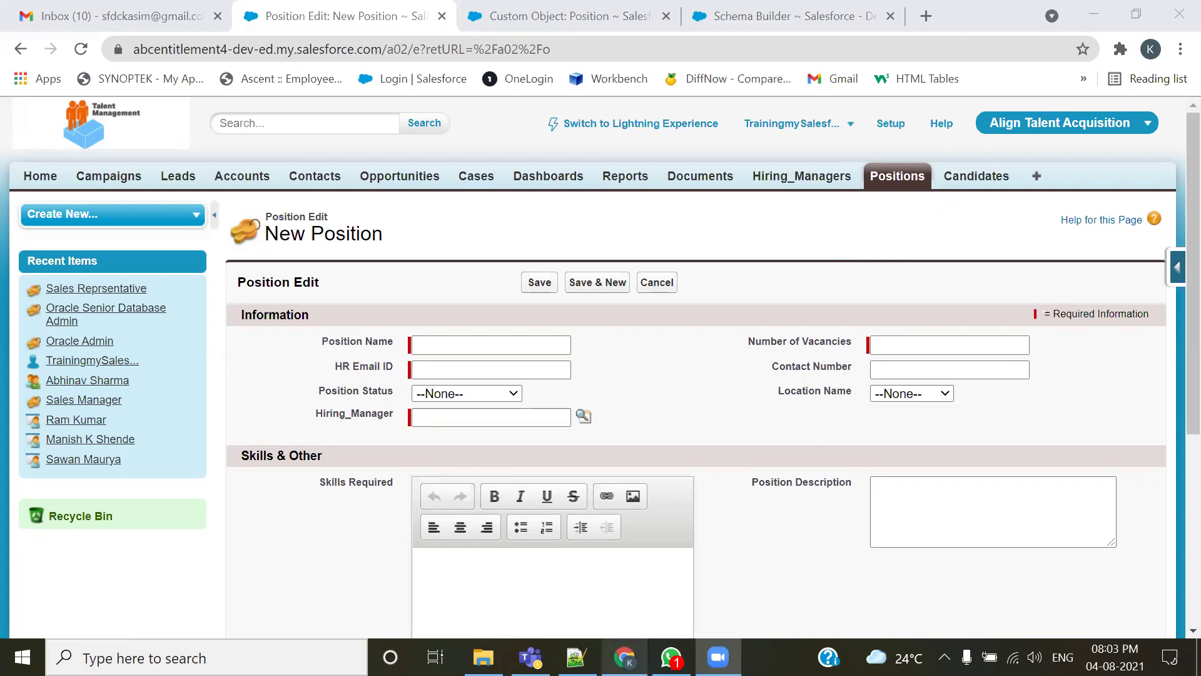
- Switch to the Notepad++ notes and highlight "Master-Detail Relationship to Lookup Relationship" in the reverse conversion heading
{"action": "left_click", "coordinate": [575, 657]}
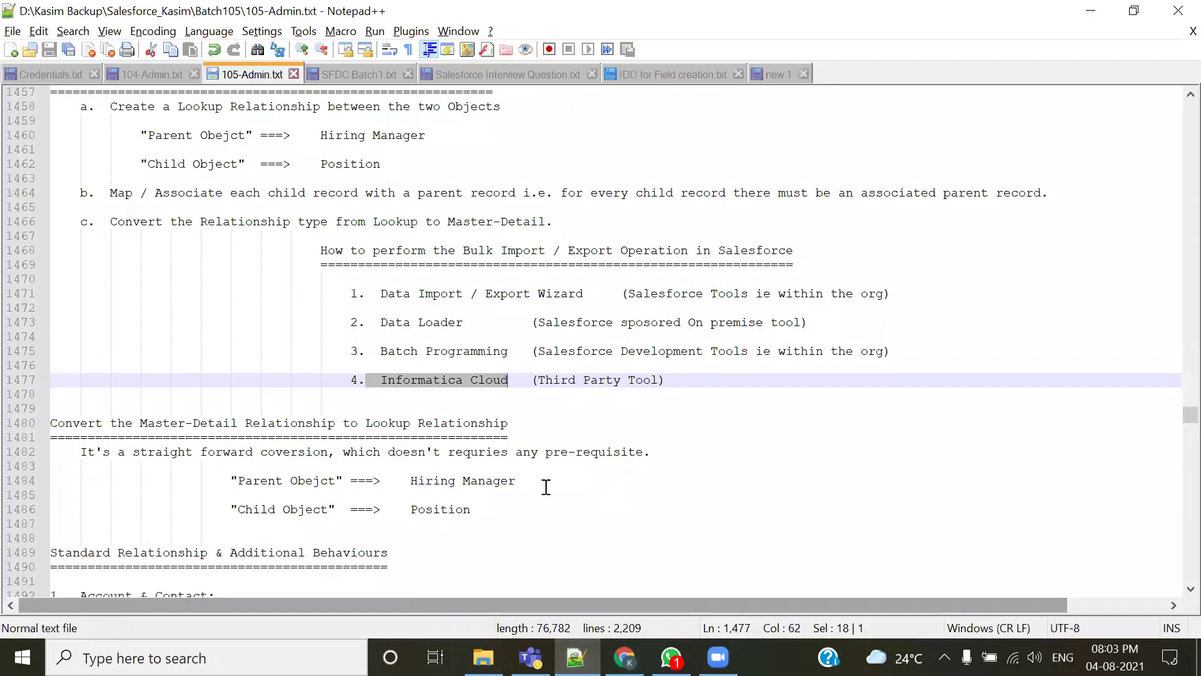
{"action": "scroll", "coordinate": [545, 487], "scroll_direction": "down", "scroll_amount": 1}
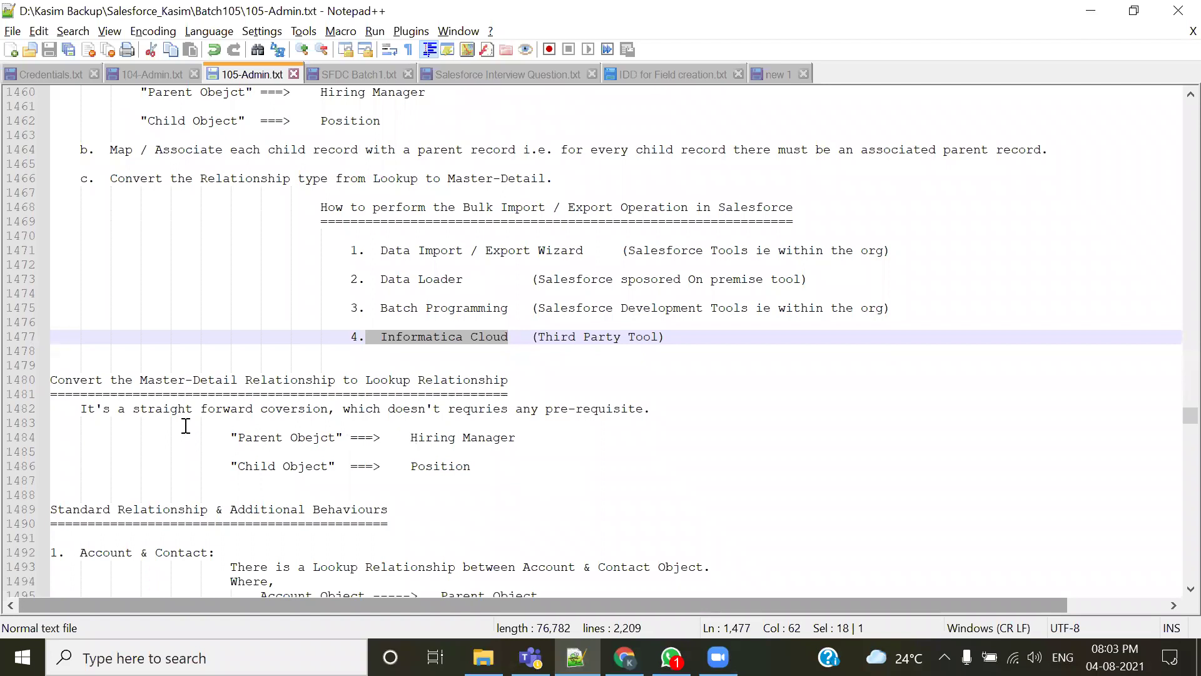
{"action": "left_click_drag", "start_coordinate": [140, 379], "coordinate": [526, 383]}
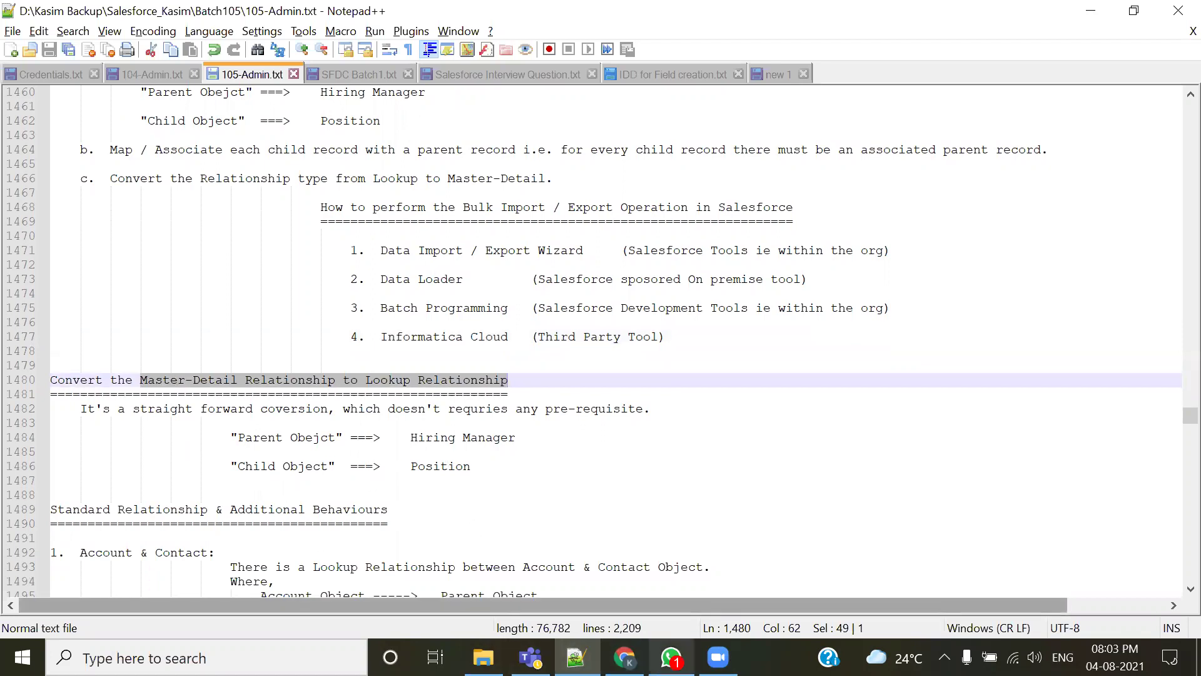
- Inspect the Hiring_Manager–Position relationship line in Schema Builder and return to the Lookup to Master-Detail conversion notes in Notepad++
{"action": "left_click", "coordinate": [624, 657]}
{"action": "left_click", "coordinate": [749, 27]}
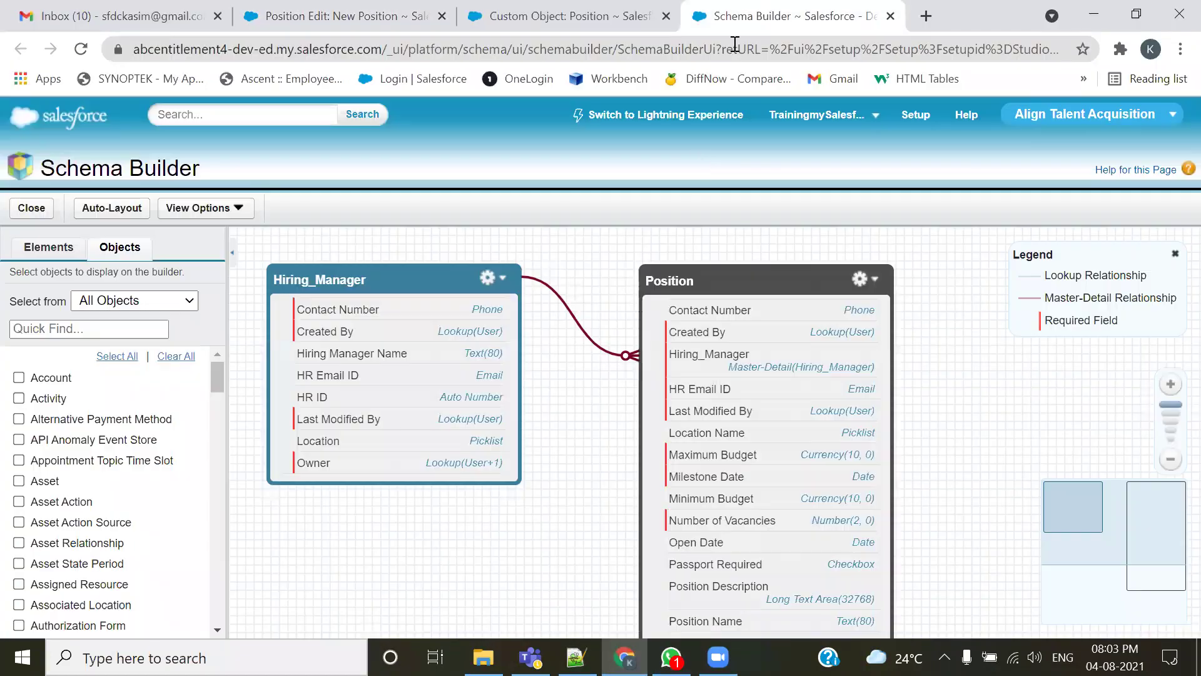
{"action": "left_click_drag", "start_coordinate": [352, 277], "coordinate": [353, 262]}
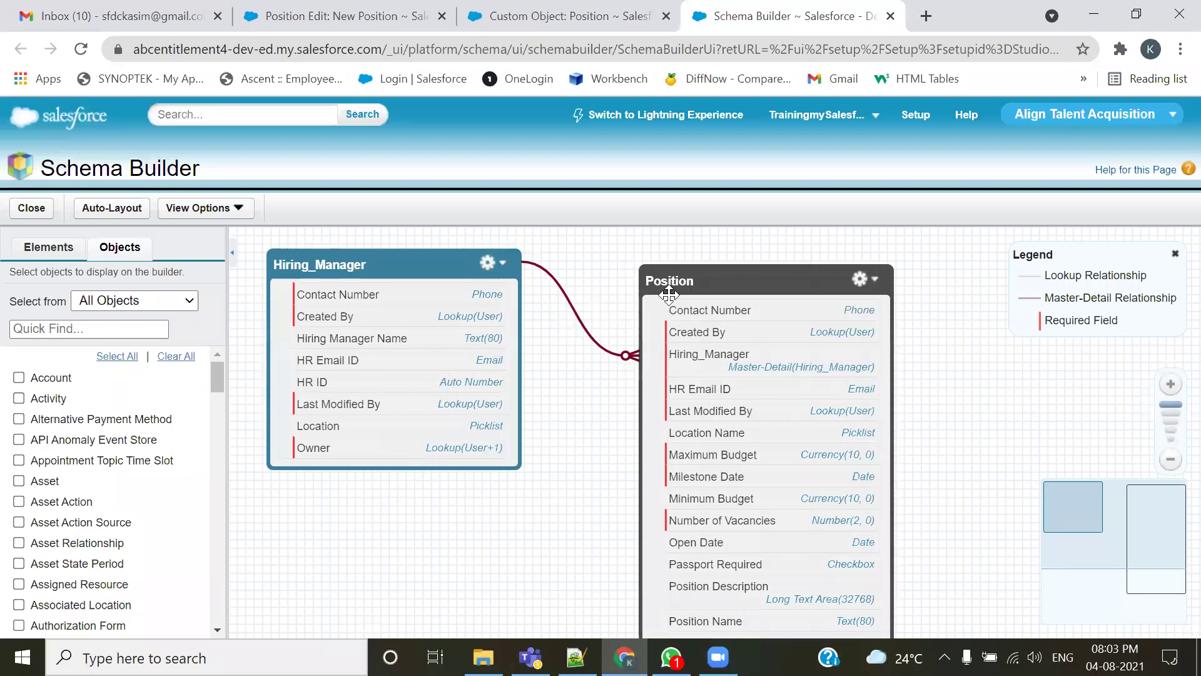
{"action": "mouse_move", "coordinate": [571, 305]}
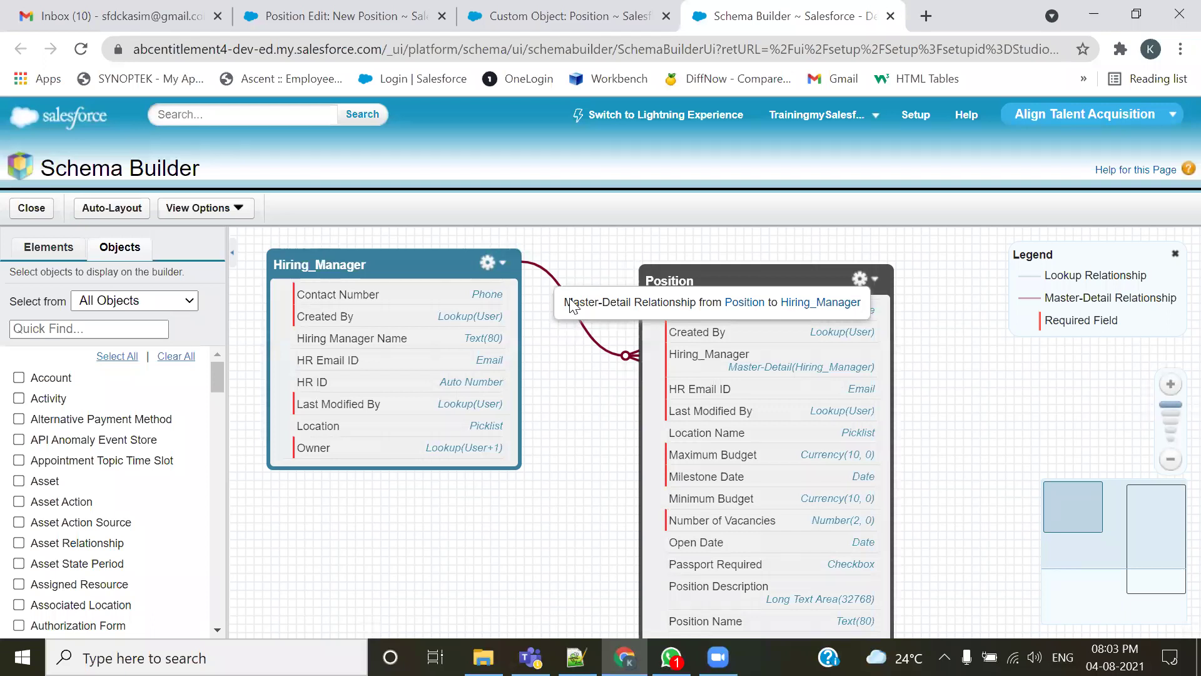
{"action": "left_click", "coordinate": [575, 657]}
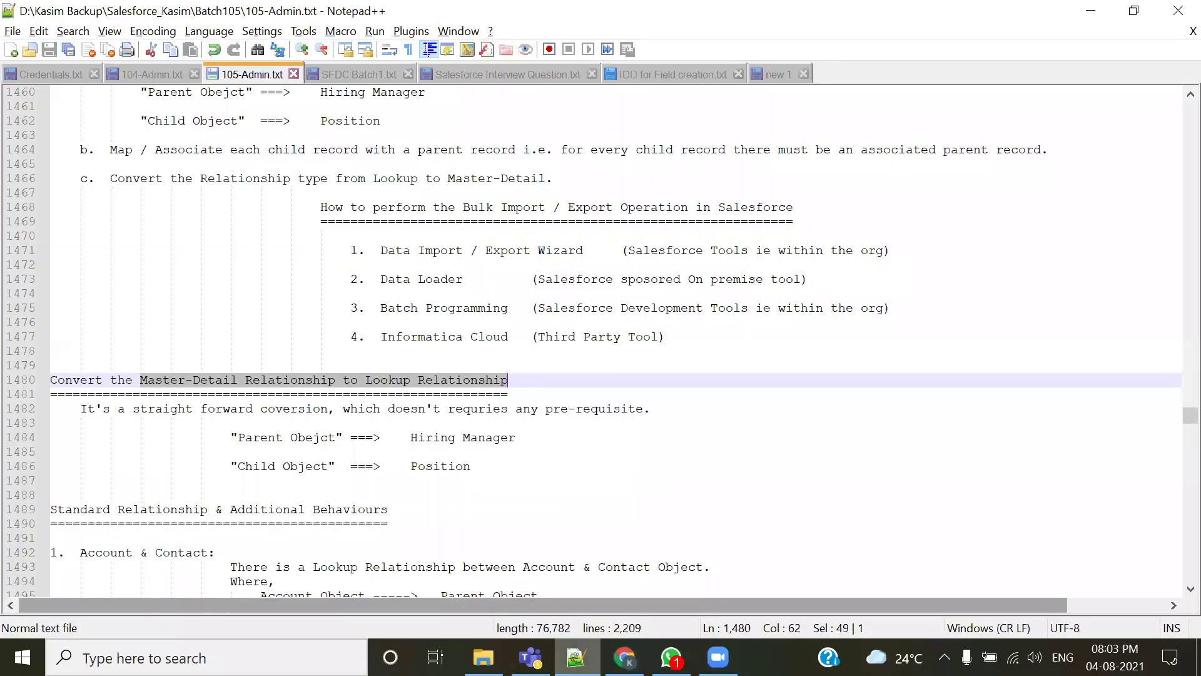
{"action": "scroll", "coordinate": [607, 455], "scroll_direction": "up", "scroll_amount": 3}
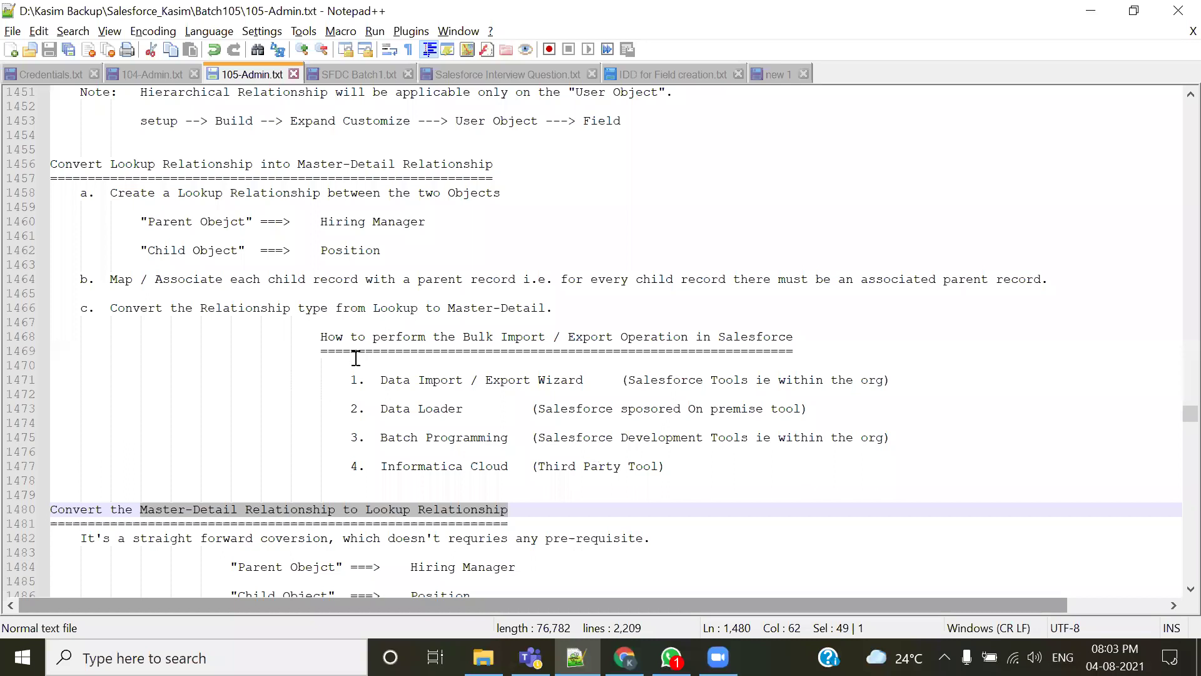
- Highlight "child record with a parent record" in item b of the notes, and the no-pre-requisite sentence under the Master-Detail to Lookup heading
{"action": "left_click_drag", "start_coordinate": [405, 282], "coordinate": [595, 282]}
{"action": "left_click_drag", "start_coordinate": [267, 282], "coordinate": [523, 283]}
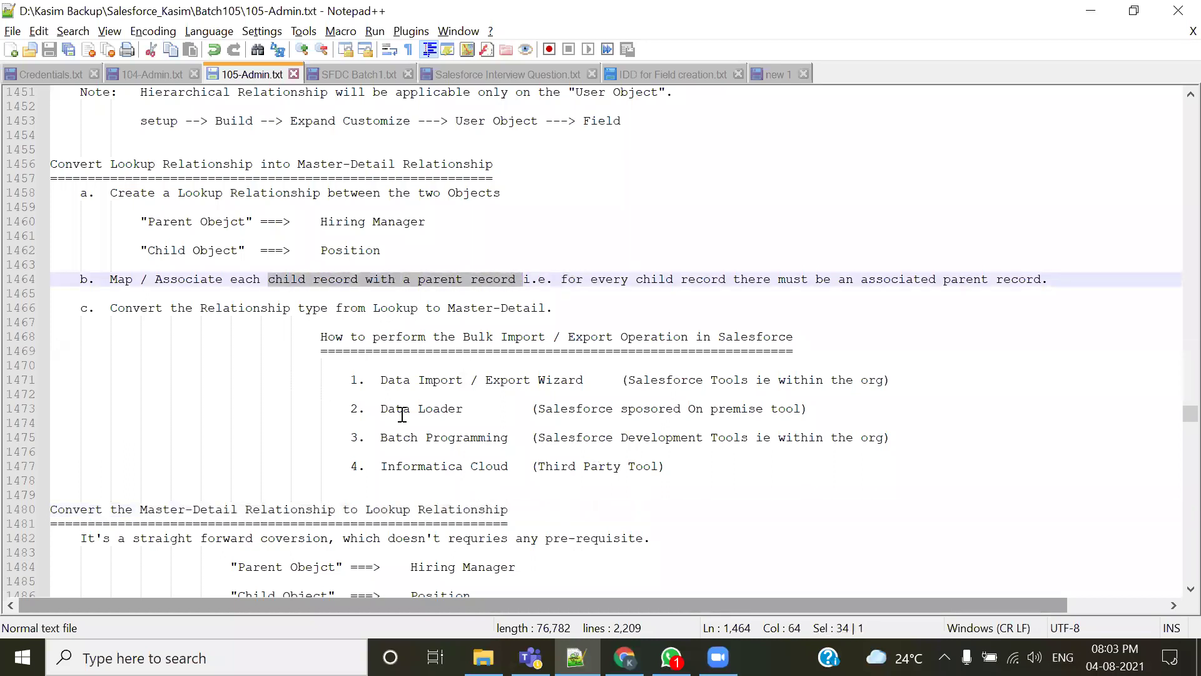
{"action": "scroll", "coordinate": [402, 415], "scroll_direction": "down", "scroll_amount": 4}
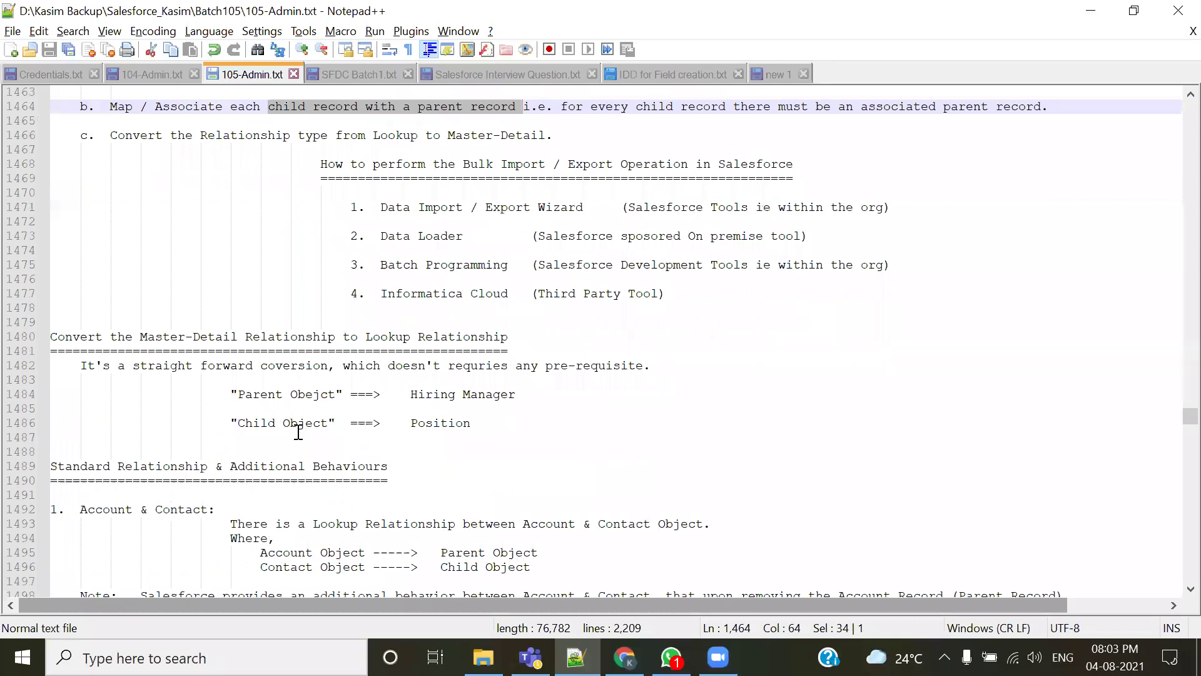
{"action": "left_click_drag", "start_coordinate": [77, 365], "coordinate": [672, 361]}
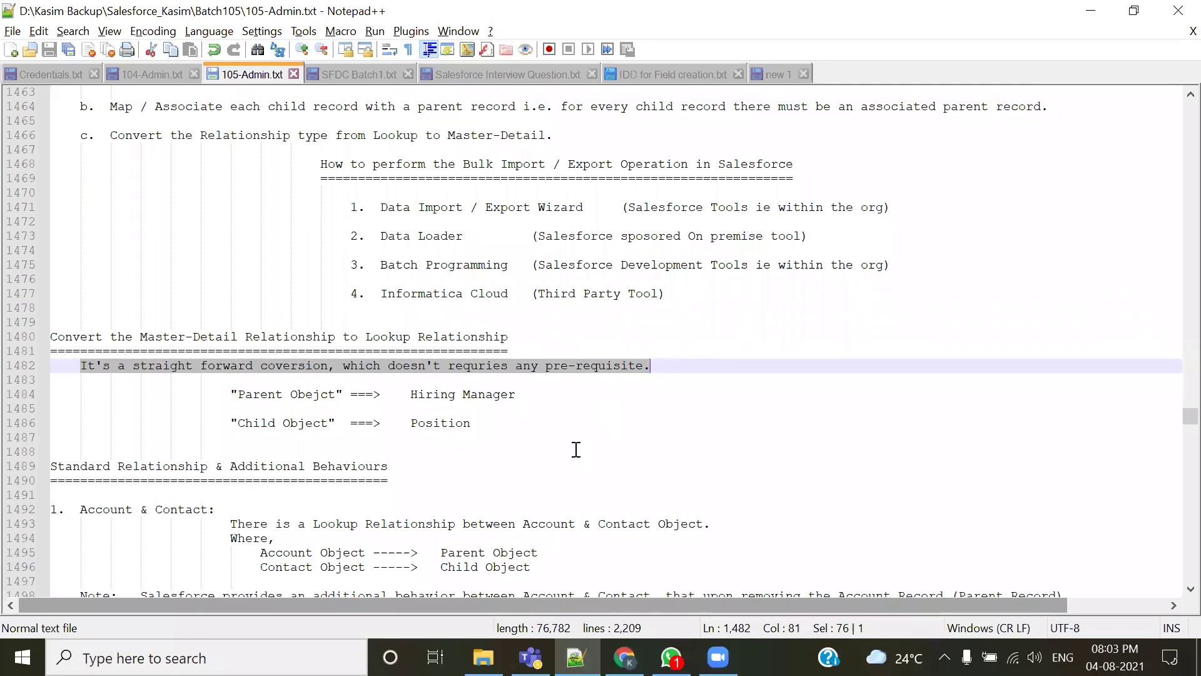
- Switch to Chrome and open the Hiring_Manager field for editing from the Position custom object's Custom Fields & Relationships
{"action": "left_click", "coordinate": [623, 657]}
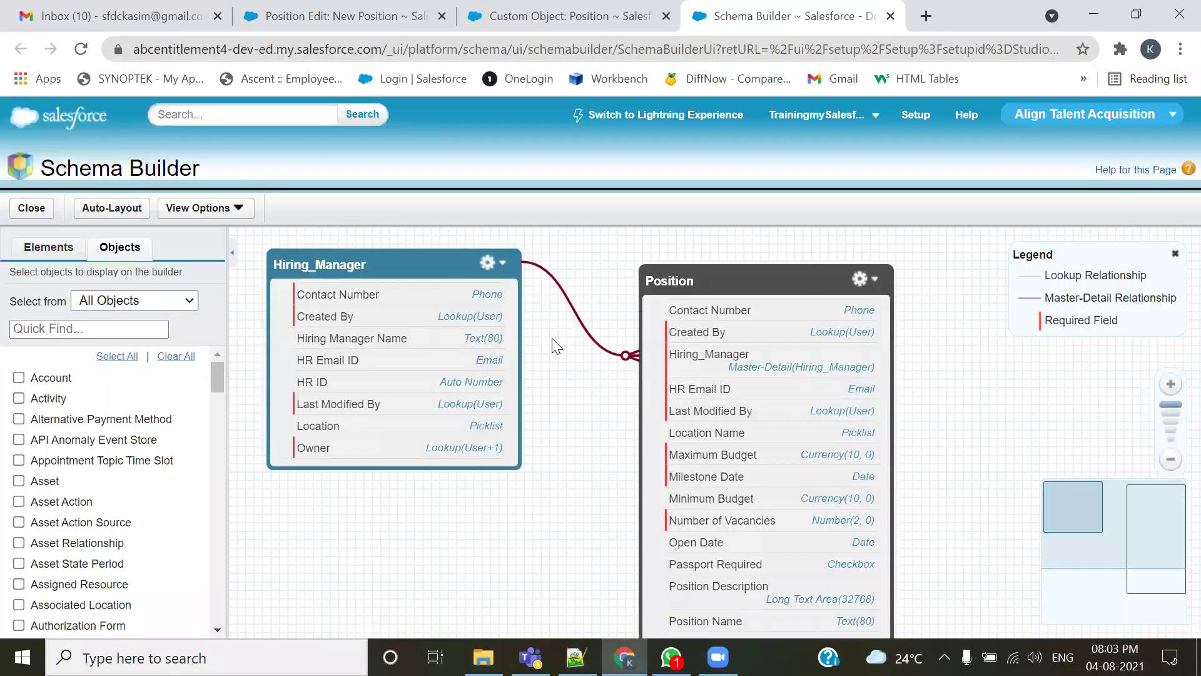
{"action": "left_click", "coordinate": [509, 14]}
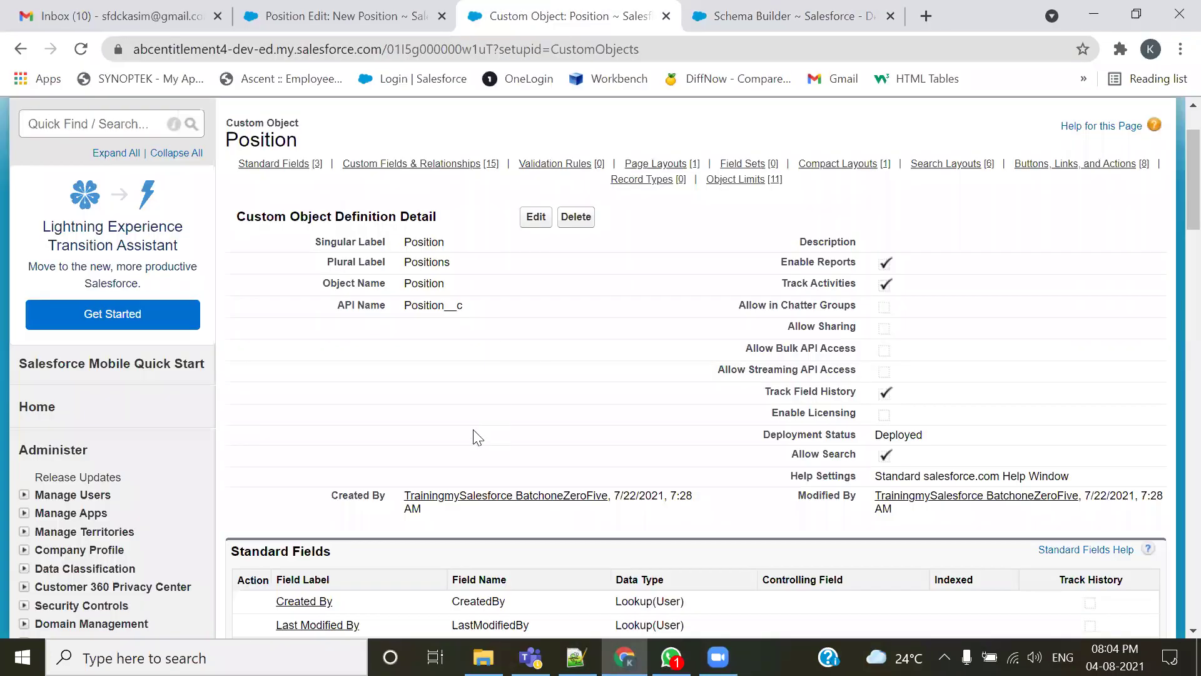
{"action": "scroll", "coordinate": [477, 438], "scroll_direction": "up", "scroll_amount": 2}
{"action": "scroll", "coordinate": [477, 436], "scroll_direction": "down", "scroll_amount": 5}
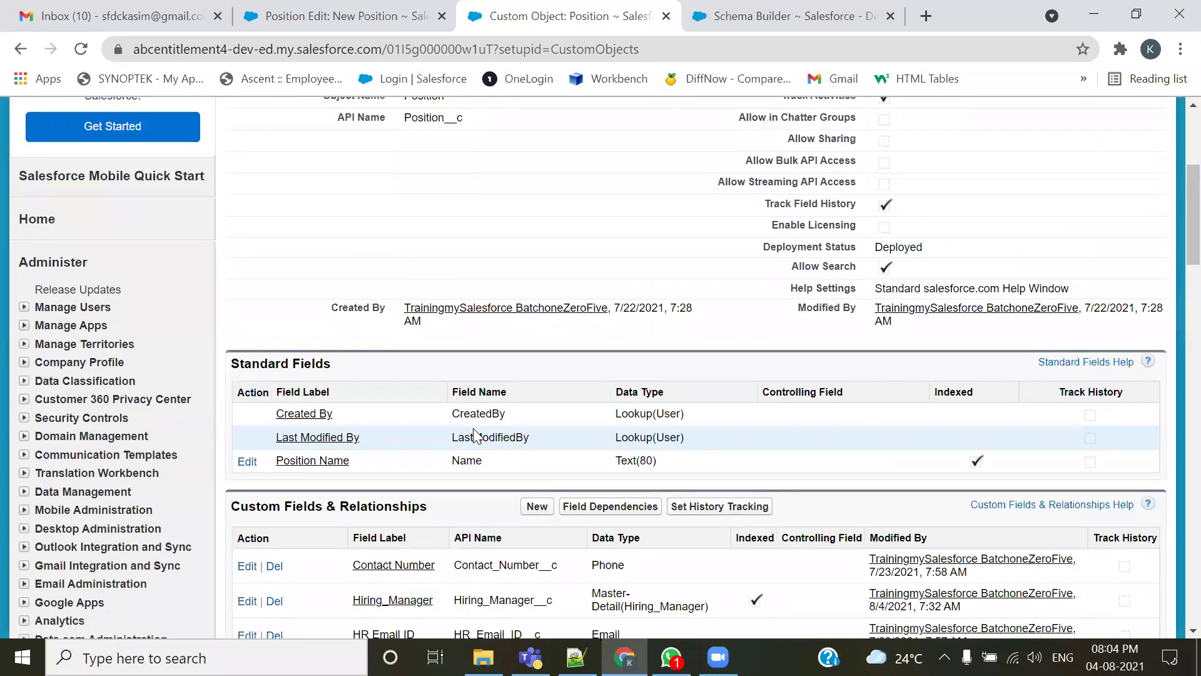
{"action": "scroll", "coordinate": [473, 428], "scroll_direction": "down", "scroll_amount": 3}
{"action": "scroll", "coordinate": [473, 428], "scroll_direction": "down", "scroll_amount": 2}
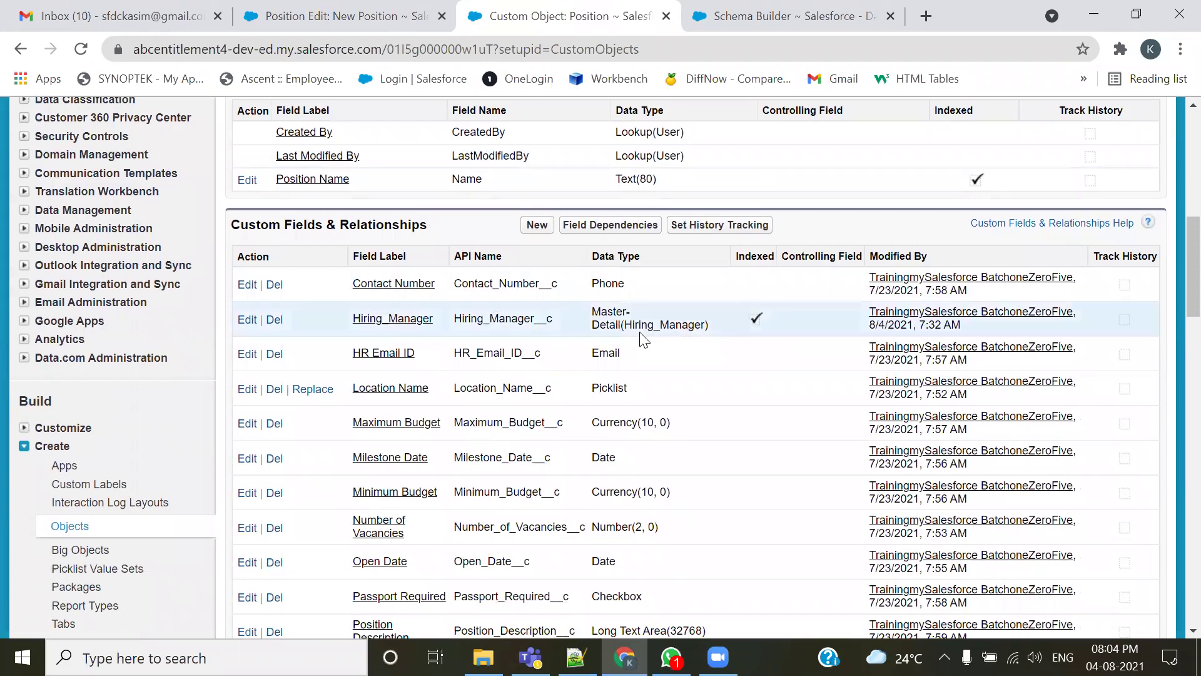
{"action": "left_click", "coordinate": [246, 320]}
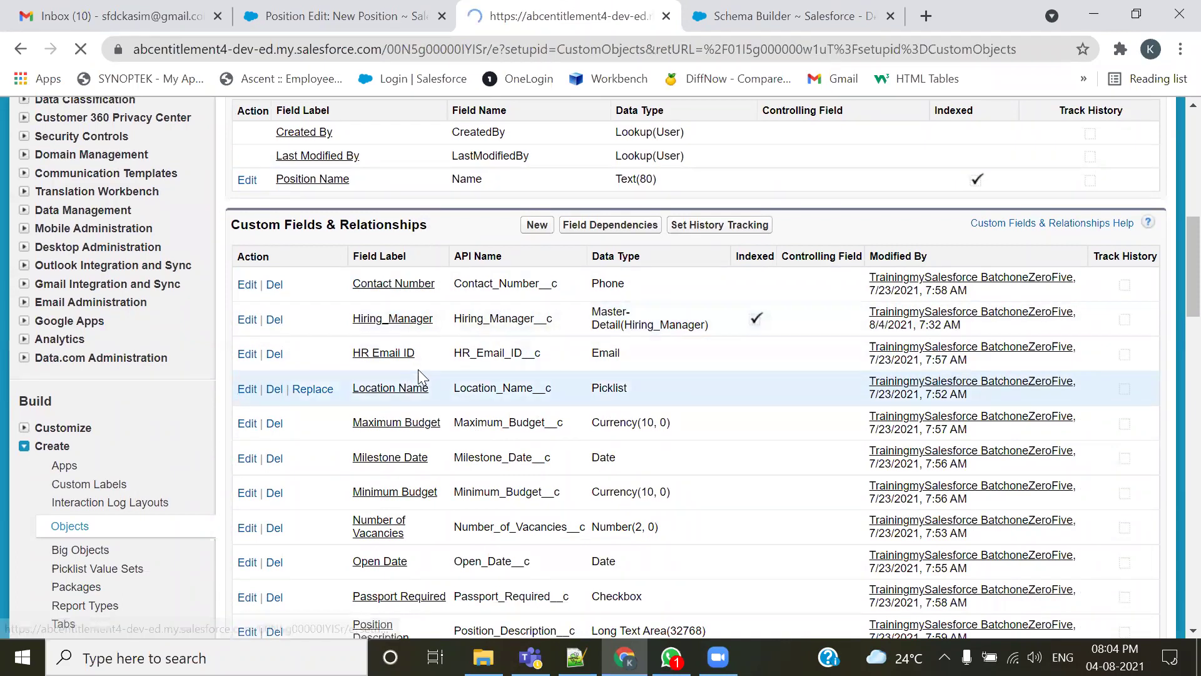
{"action": "scroll", "coordinate": [424, 372], "scroll_direction": "down", "scroll_amount": 3}
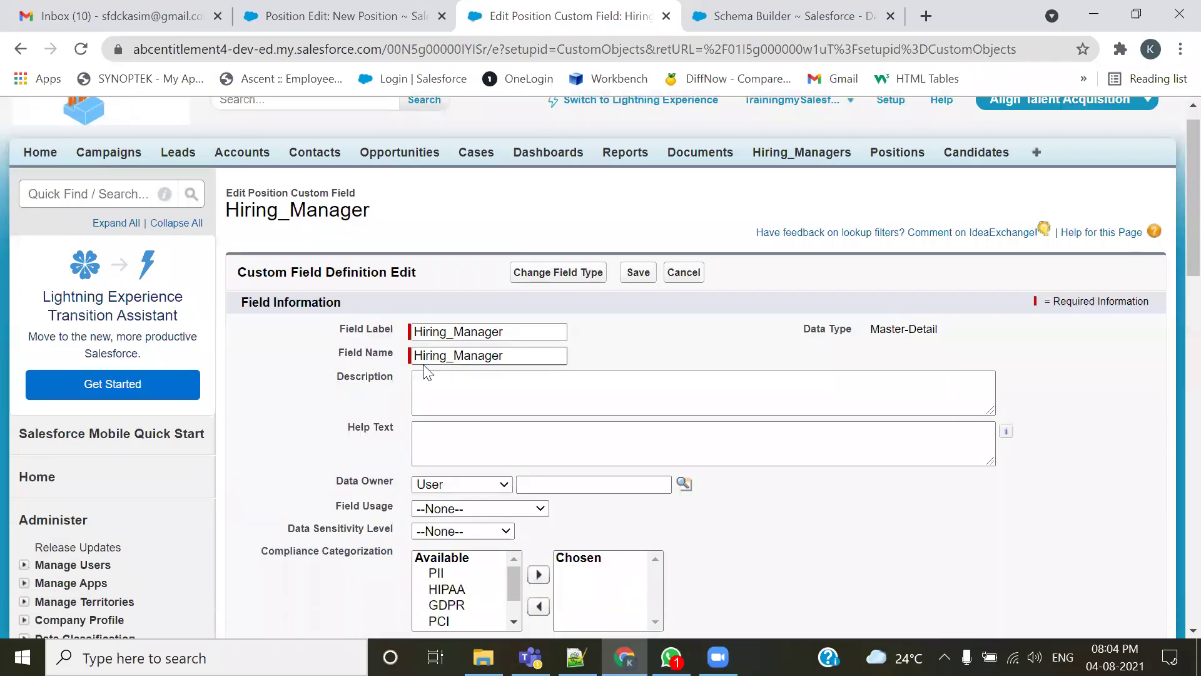
- Change the Position object's Hiring_Manager field from Master-Detail to Lookup Relationship, accept the default field settings and profile visibility, and save it
{"action": "left_click", "coordinate": [553, 110]}
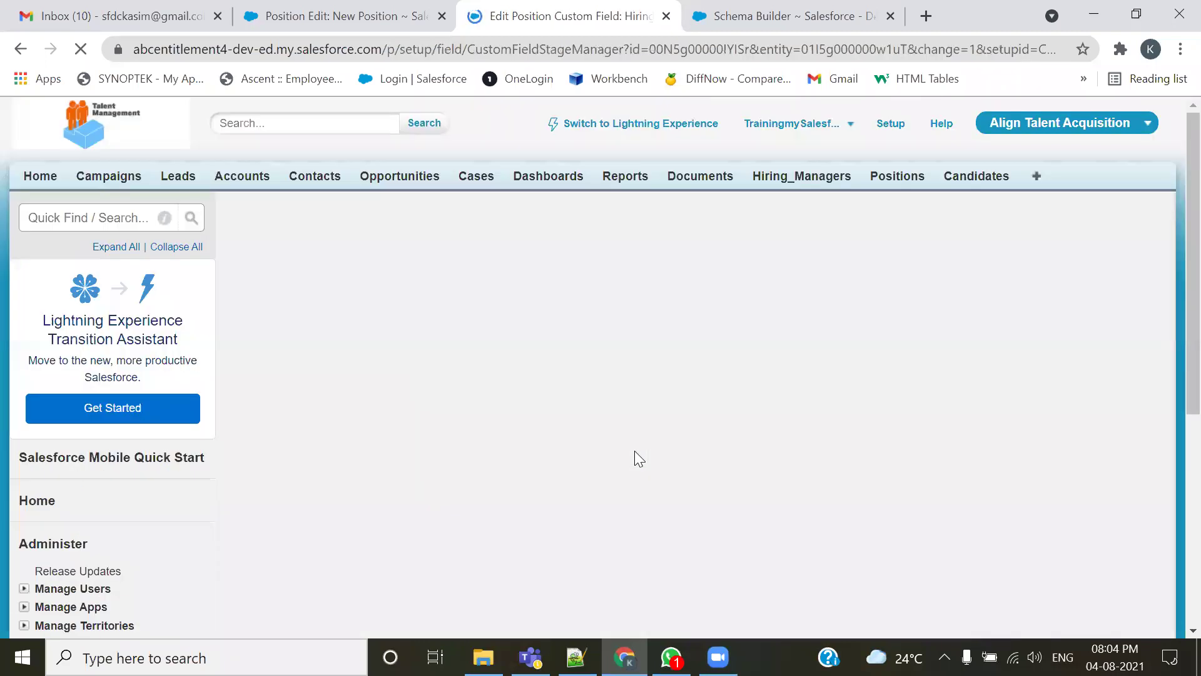
{"action": "scroll", "coordinate": [352, 407], "scroll_direction": "down", "scroll_amount": 3}
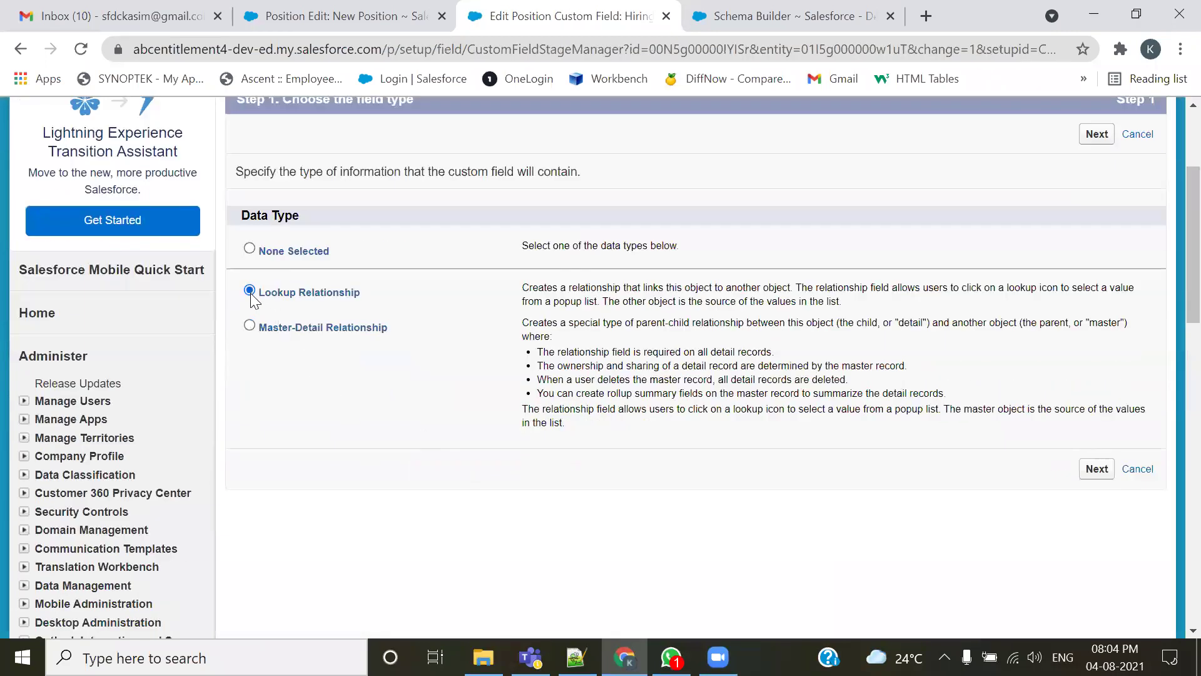
{"action": "left_click", "coordinate": [1095, 472]}
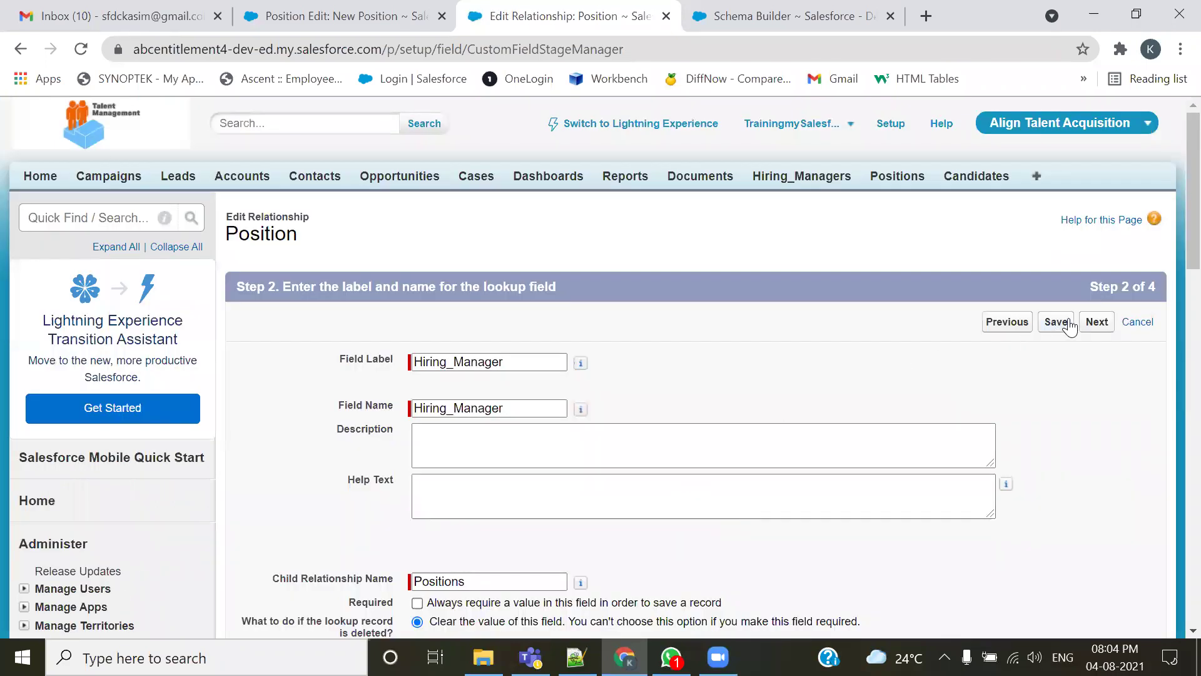
{"action": "left_click", "coordinate": [1097, 323]}
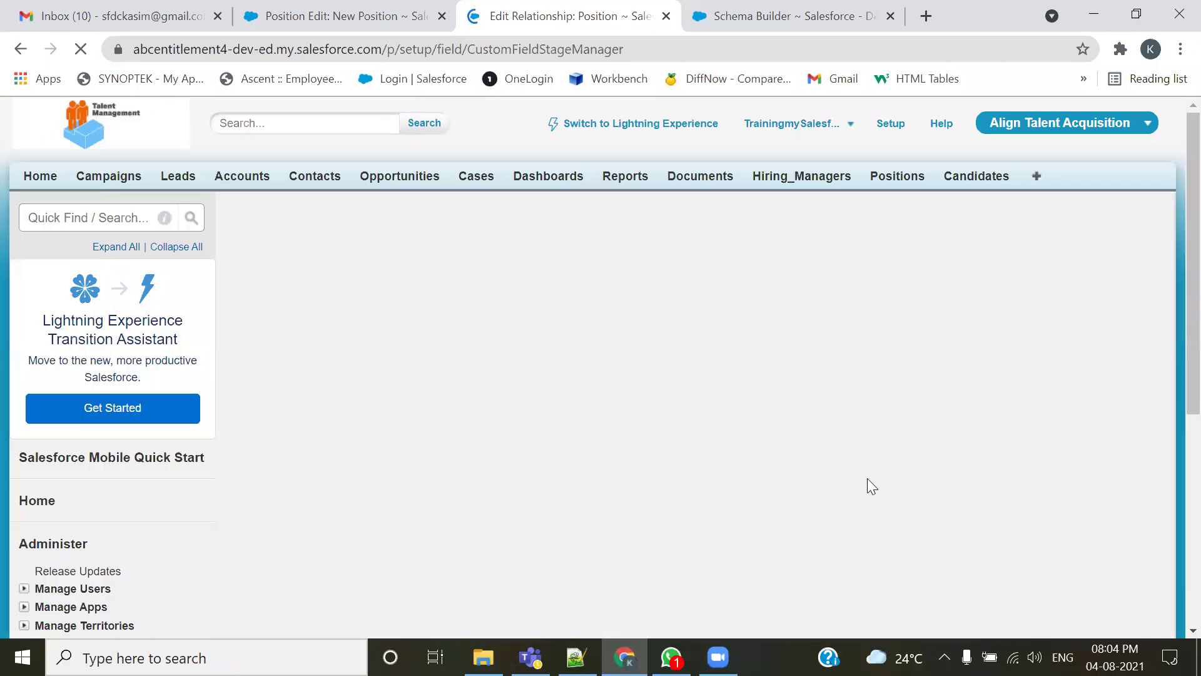
{"action": "scroll", "coordinate": [868, 485], "scroll_direction": "down", "scroll_amount": 2}
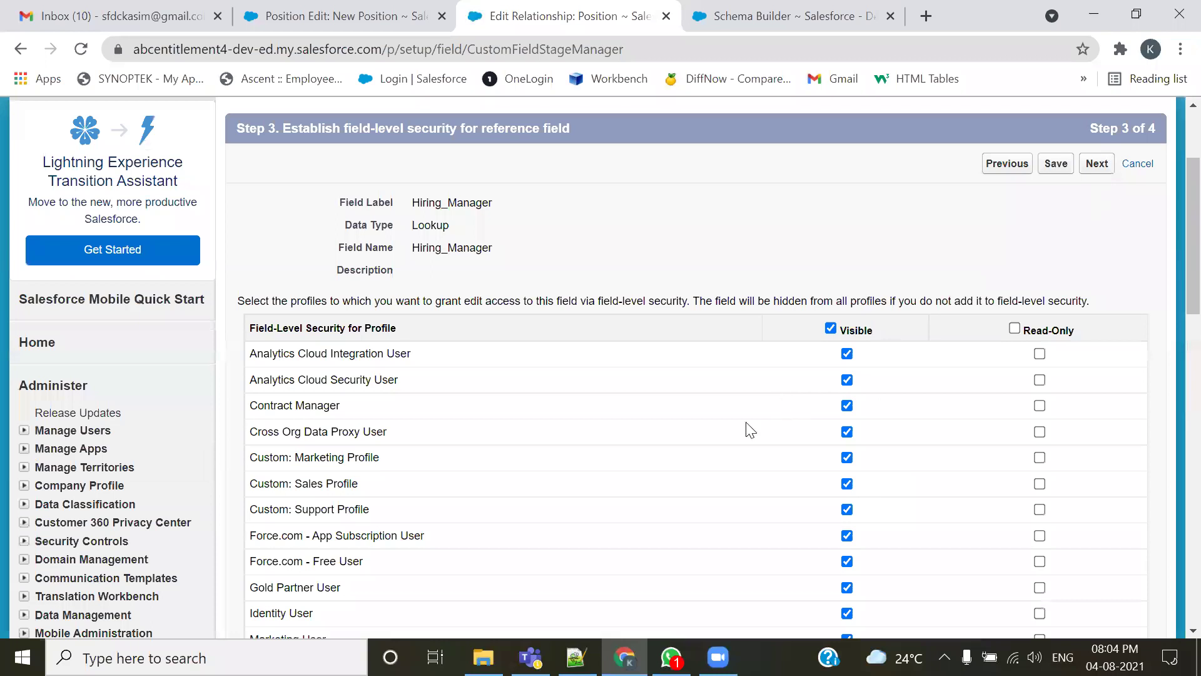
{"action": "left_click", "coordinate": [1095, 325]}
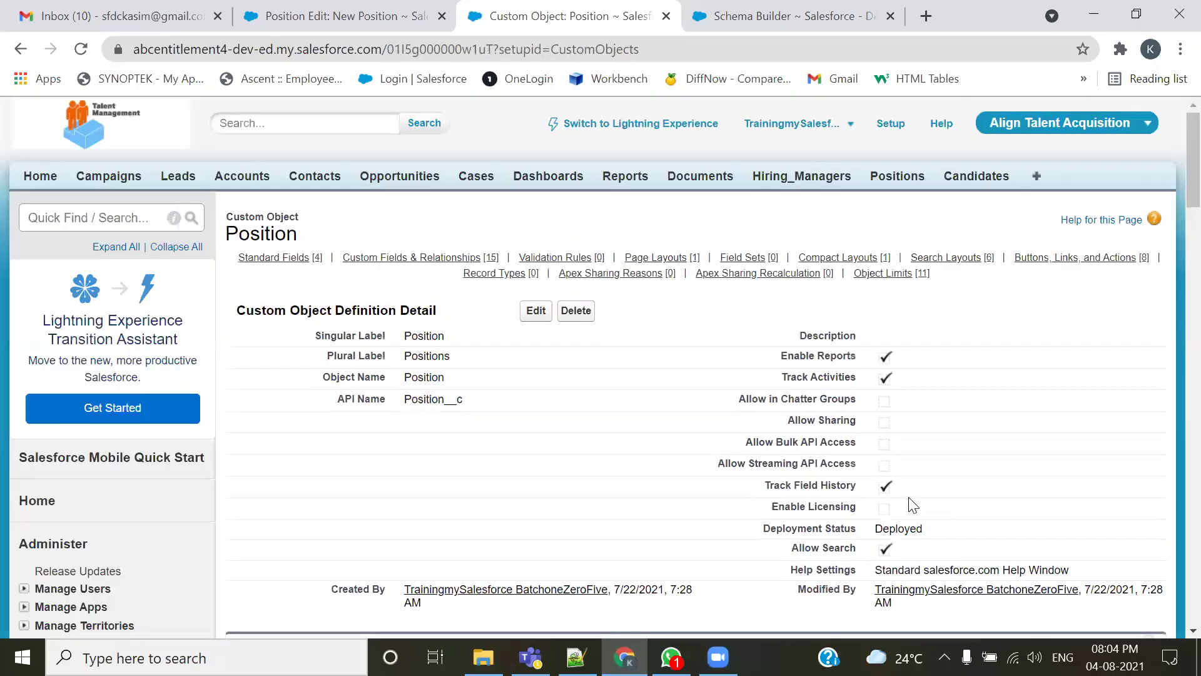
- Check the Hiring_Manager field's data type in Position's custom fields and its link between Hiring_Manager and Position in the reloaded Schema Builder
{"action": "scroll", "coordinate": [914, 510], "scroll_direction": "down", "scroll_amount": 3}
{"action": "scroll", "coordinate": [907, 523], "scroll_direction": "down", "scroll_amount": 4}
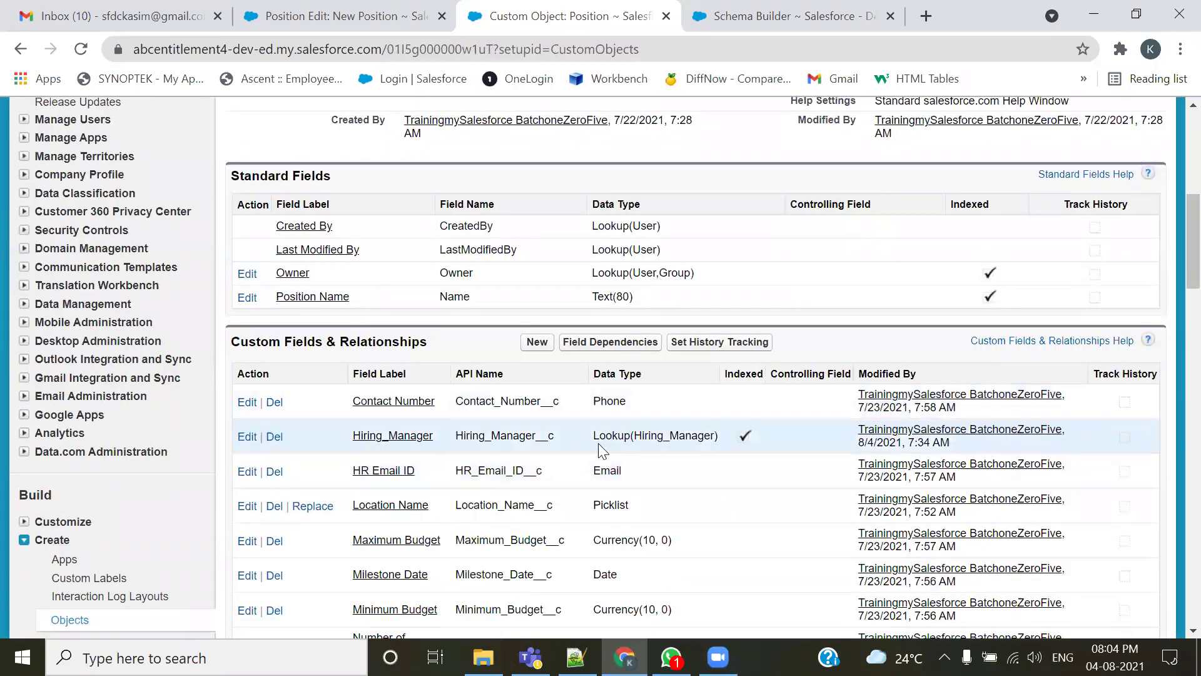
{"action": "left_click", "coordinate": [782, 16]}
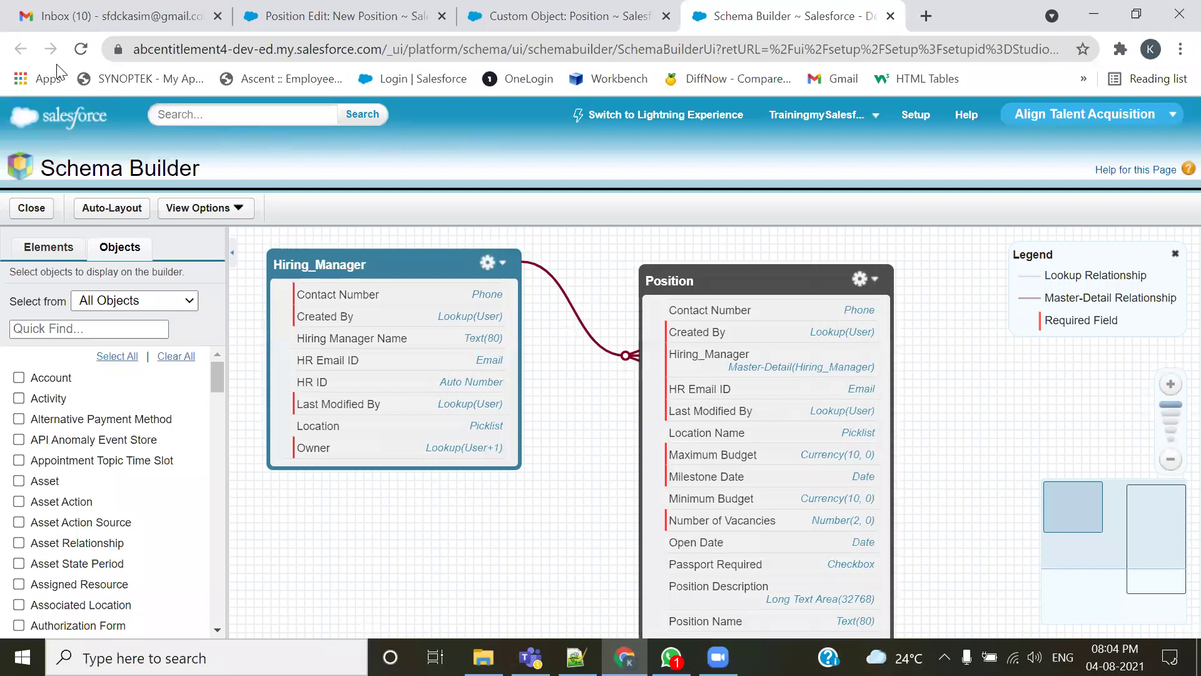
{"action": "left_click", "coordinate": [80, 50]}
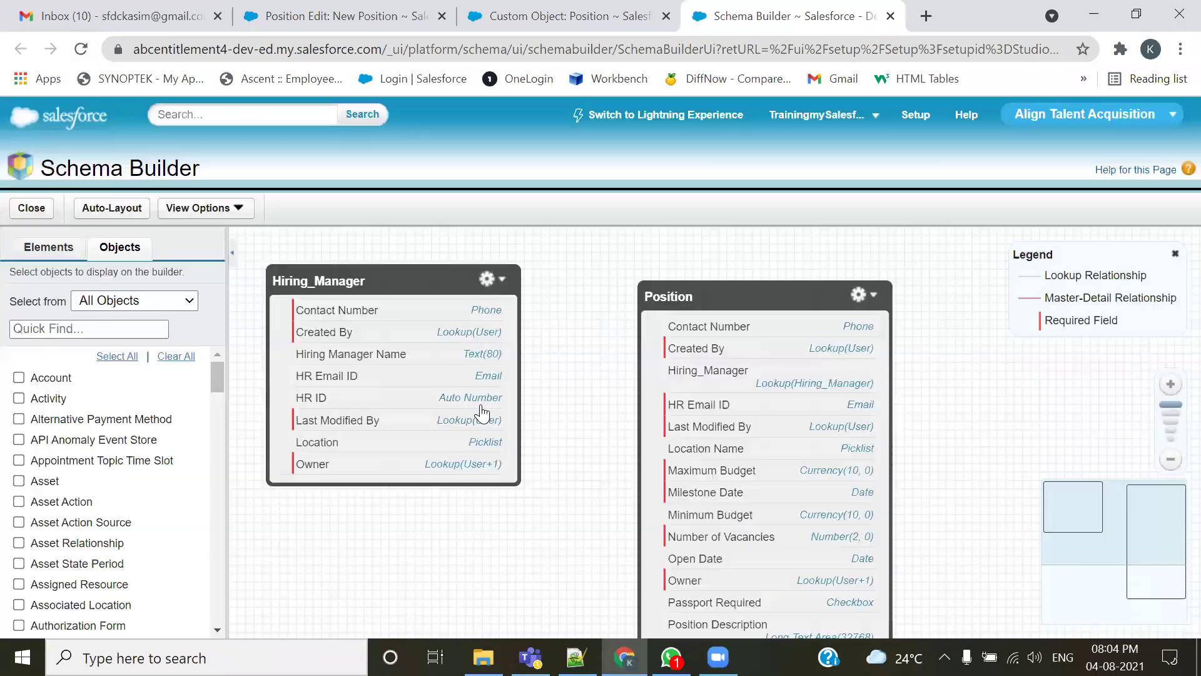
{"action": "left_click", "coordinate": [412, 283]}
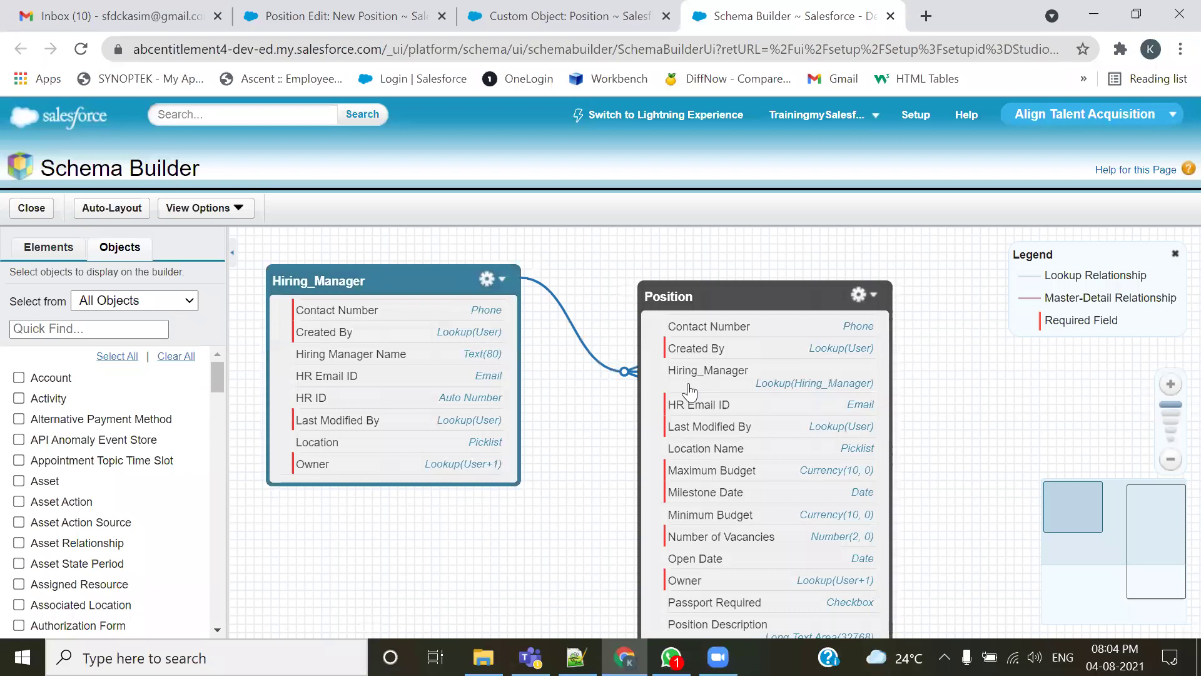
- Switch to Notepad++ and review the Standard Relationship & Additional Behaviours notes on Account with Contact, Case and Opportunity
{"action": "left_click", "coordinate": [575, 657]}
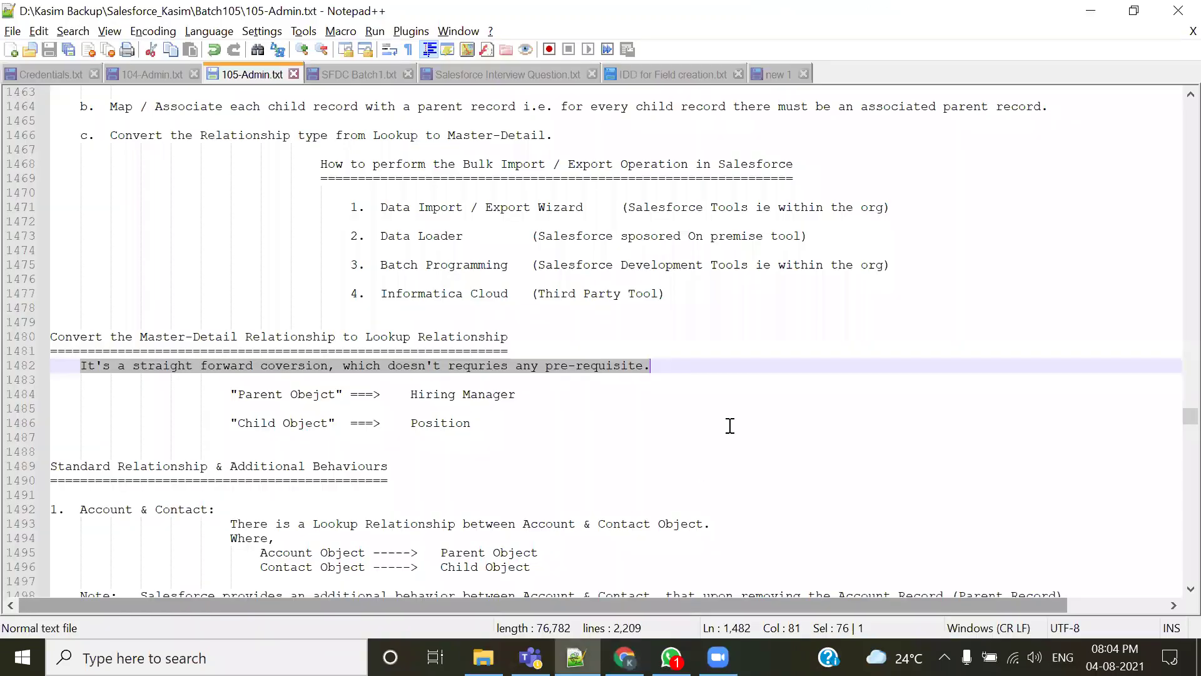
{"action": "scroll", "coordinate": [740, 408], "scroll_direction": "down", "scroll_amount": 3}
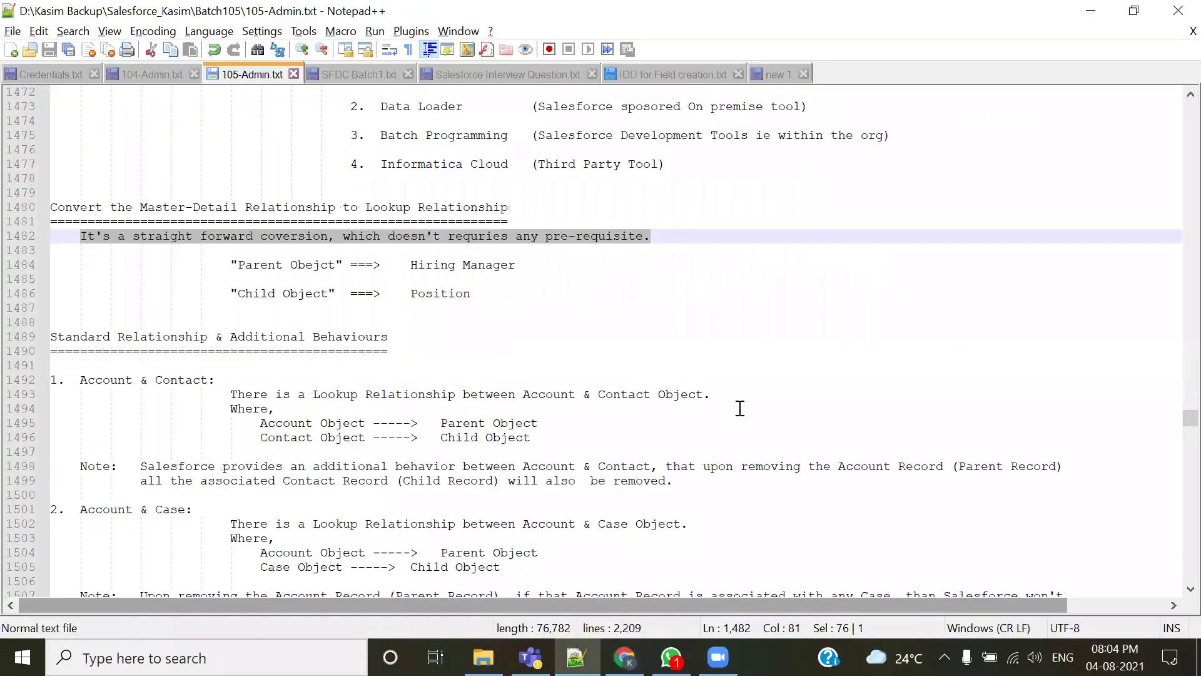
{"action": "scroll", "coordinate": [740, 407], "scroll_direction": "down", "scroll_amount": 2}
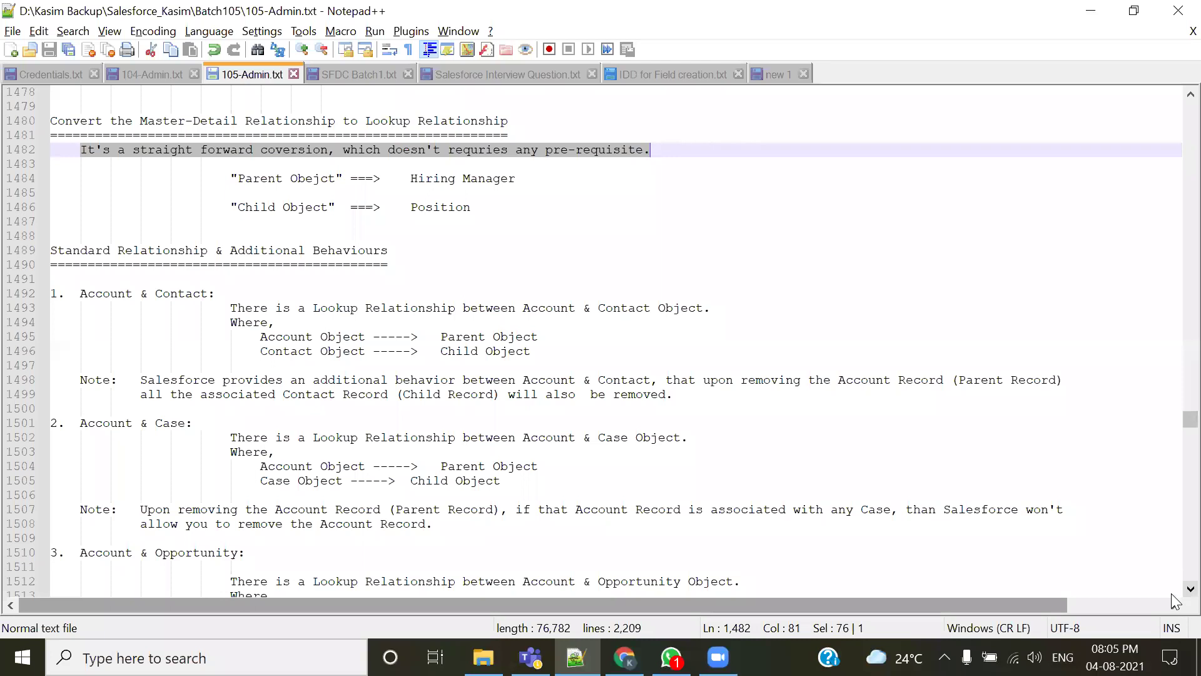
{"action": "scroll", "coordinate": [1174, 594], "scroll_direction": "down", "scroll_amount": 2}
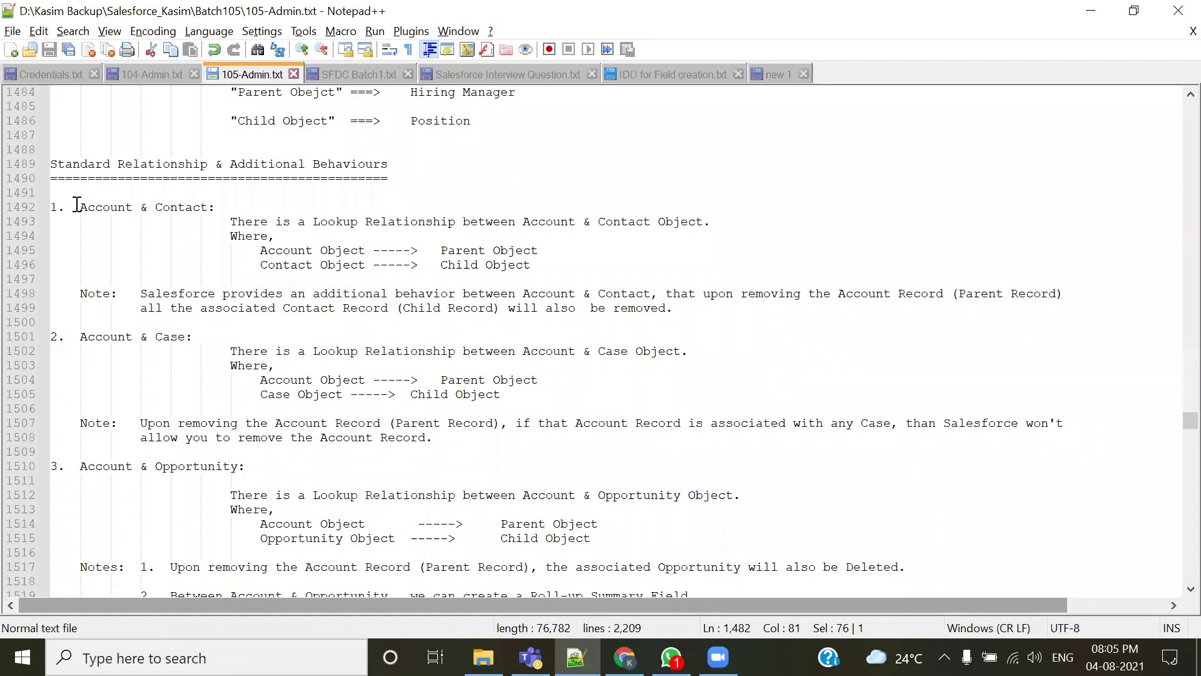
{"action": "left_click_drag", "start_coordinate": [77, 205], "coordinate": [210, 213]}
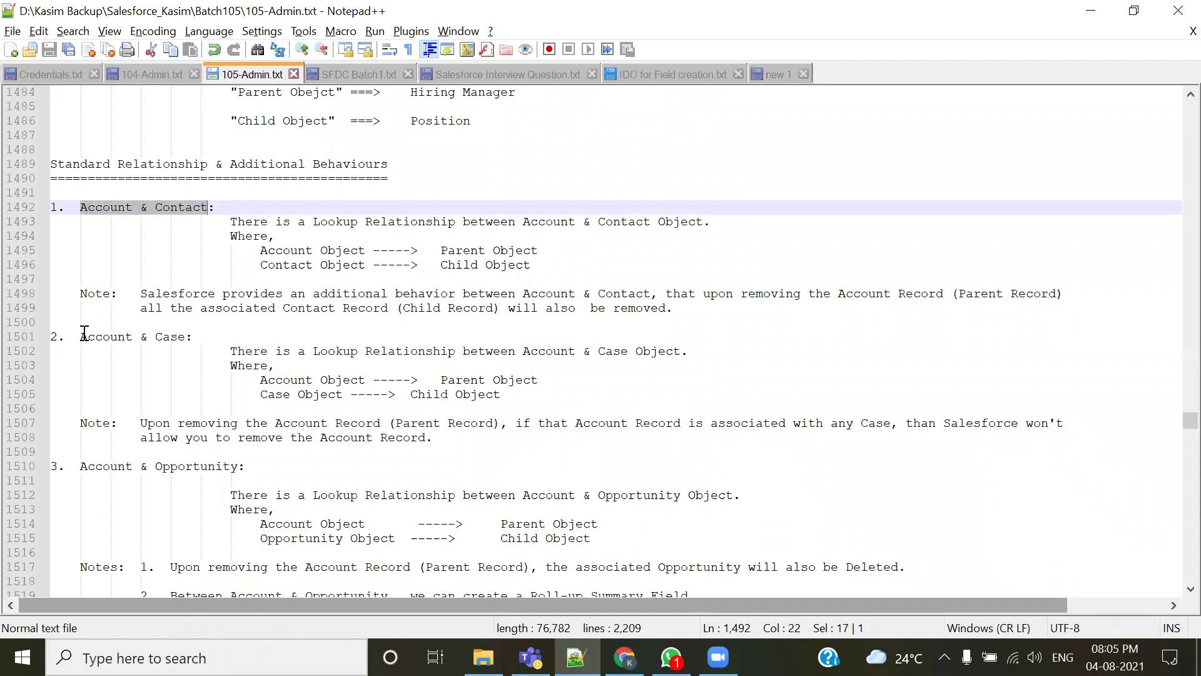
{"action": "left_click_drag", "start_coordinate": [76, 338], "coordinate": [186, 341]}
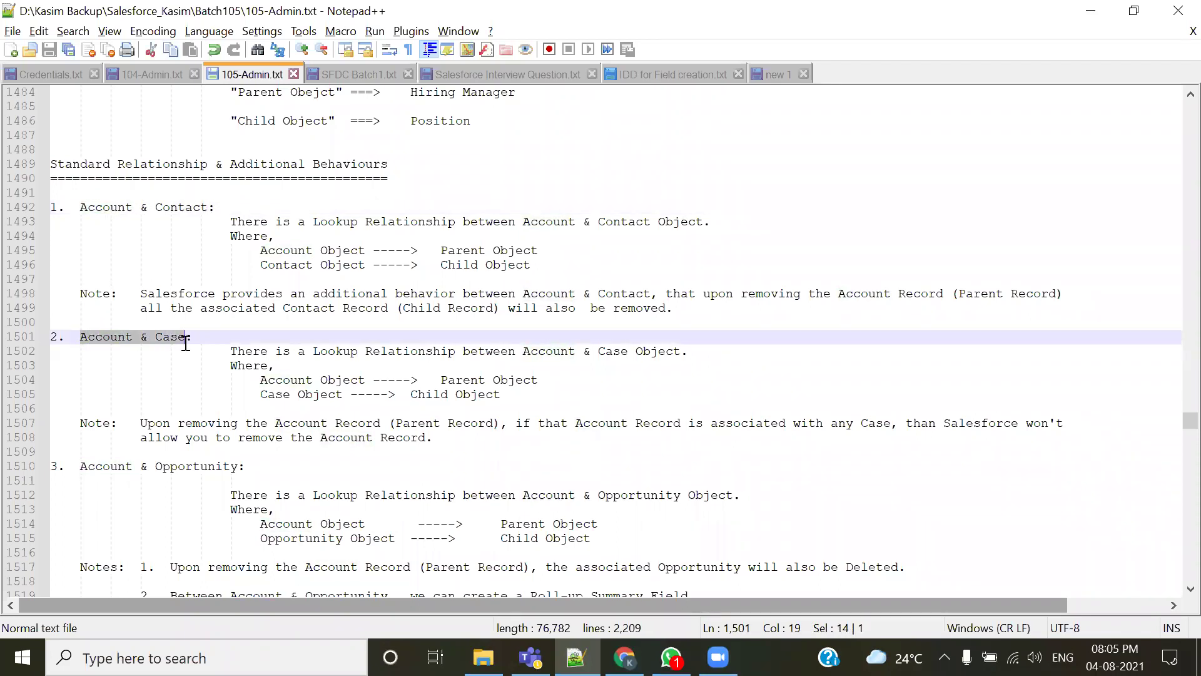
{"action": "left_click_drag", "start_coordinate": [79, 461], "coordinate": [252, 463]}
- Return to Schema Builder in Chrome, clear all displayed objects, and display Account and Contact
{"action": "key", "text": "alt+Tab"}
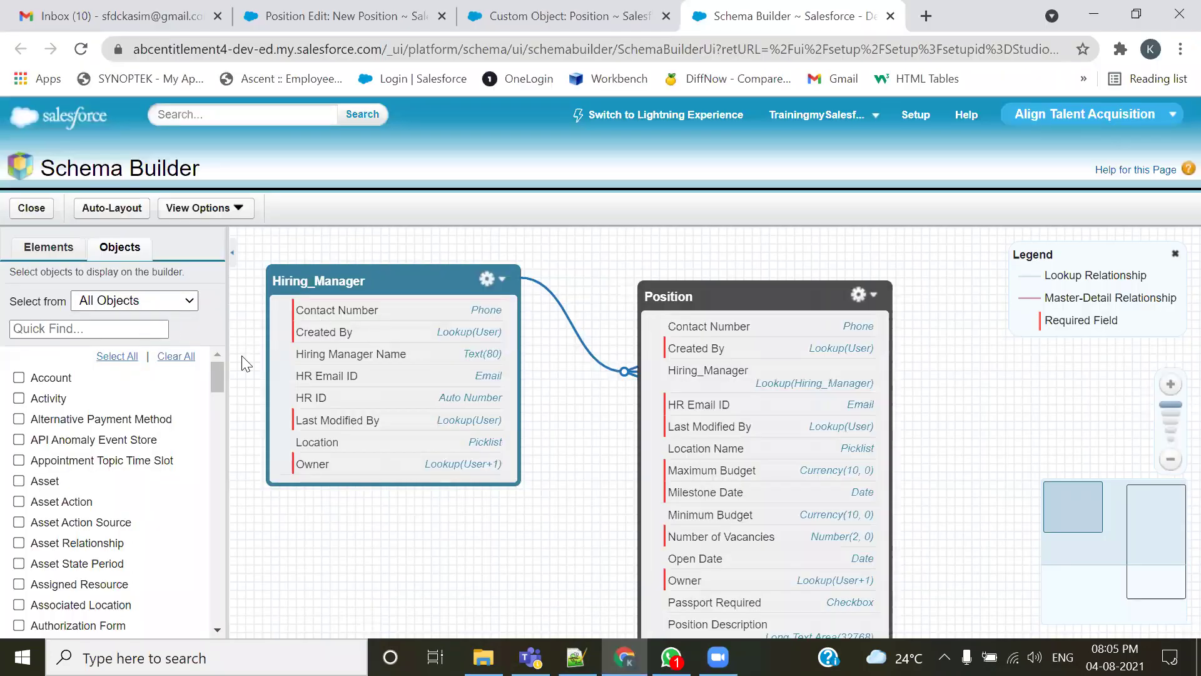
{"action": "left_click", "coordinate": [176, 358]}
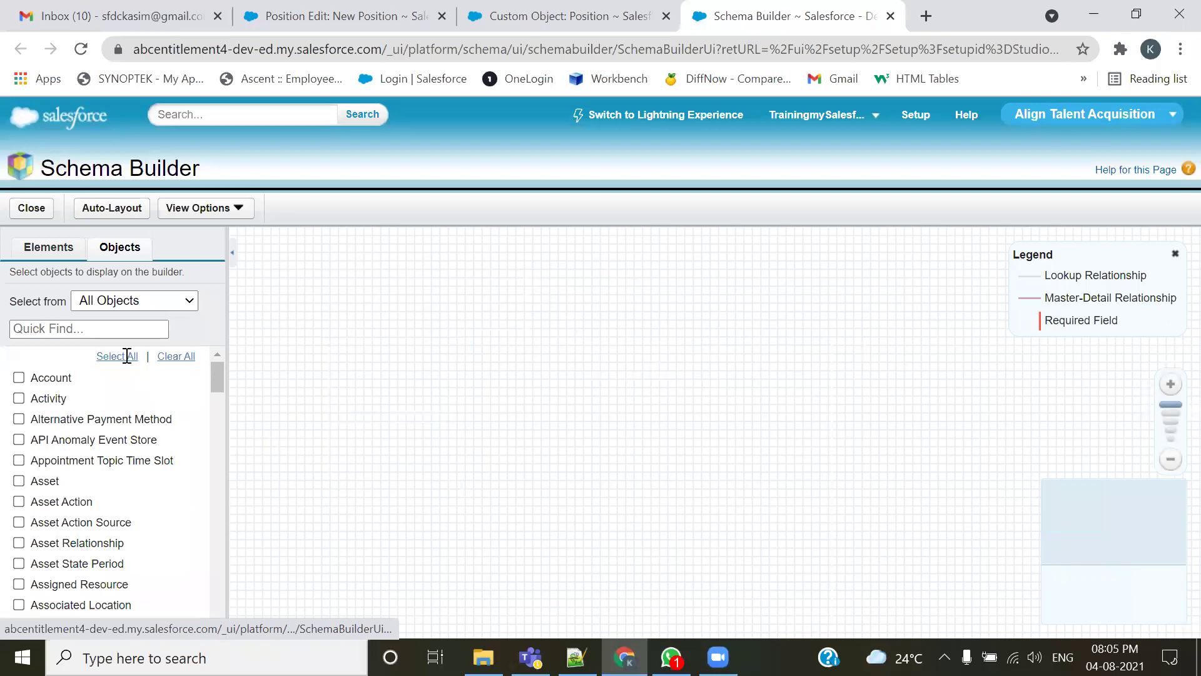
{"action": "left_click", "coordinate": [18, 378]}
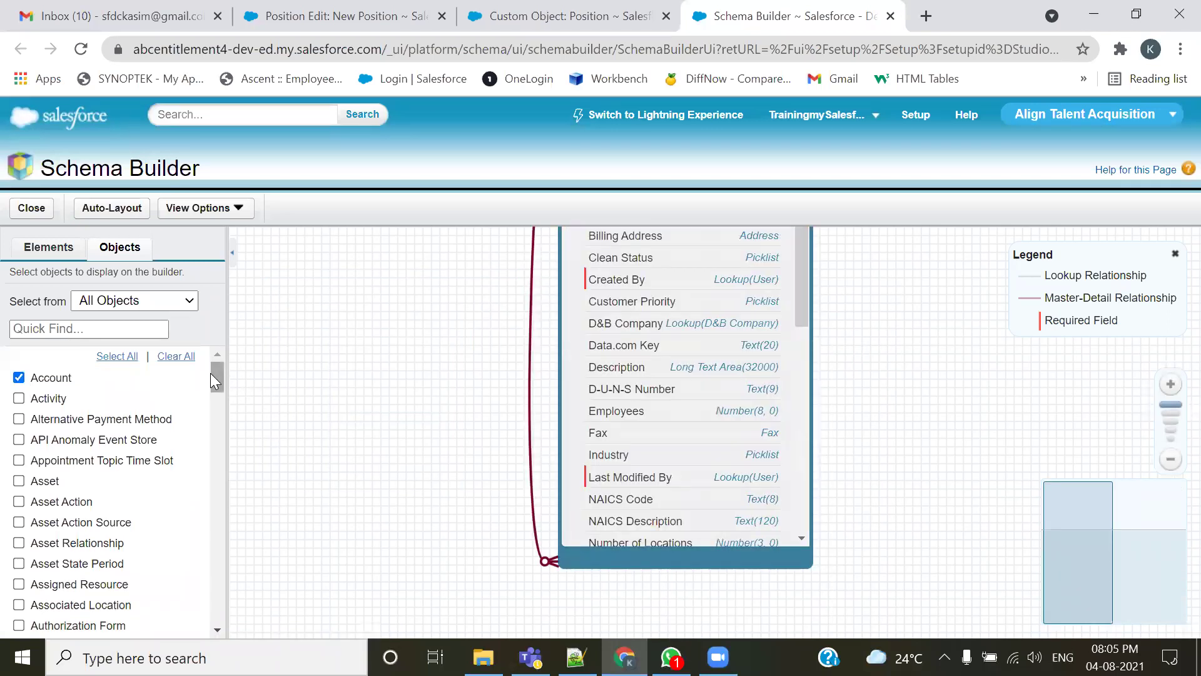
{"action": "left_click_drag", "start_coordinate": [212, 375], "coordinate": [214, 431]}
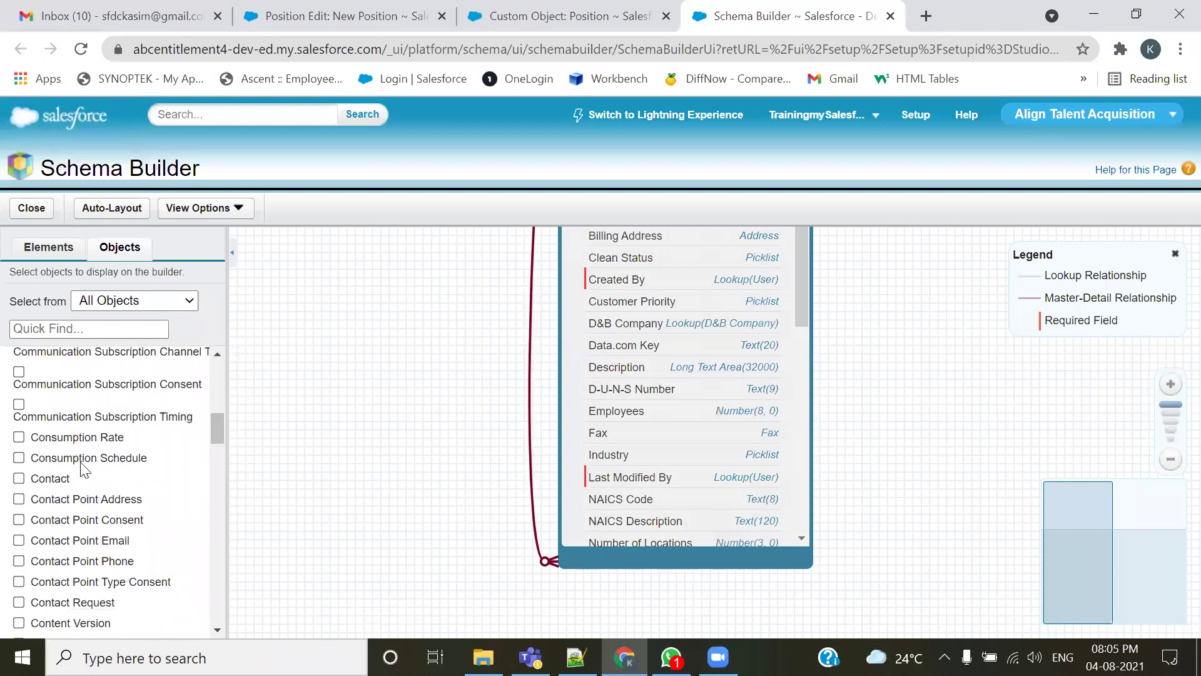
{"action": "left_click", "coordinate": [19, 479]}
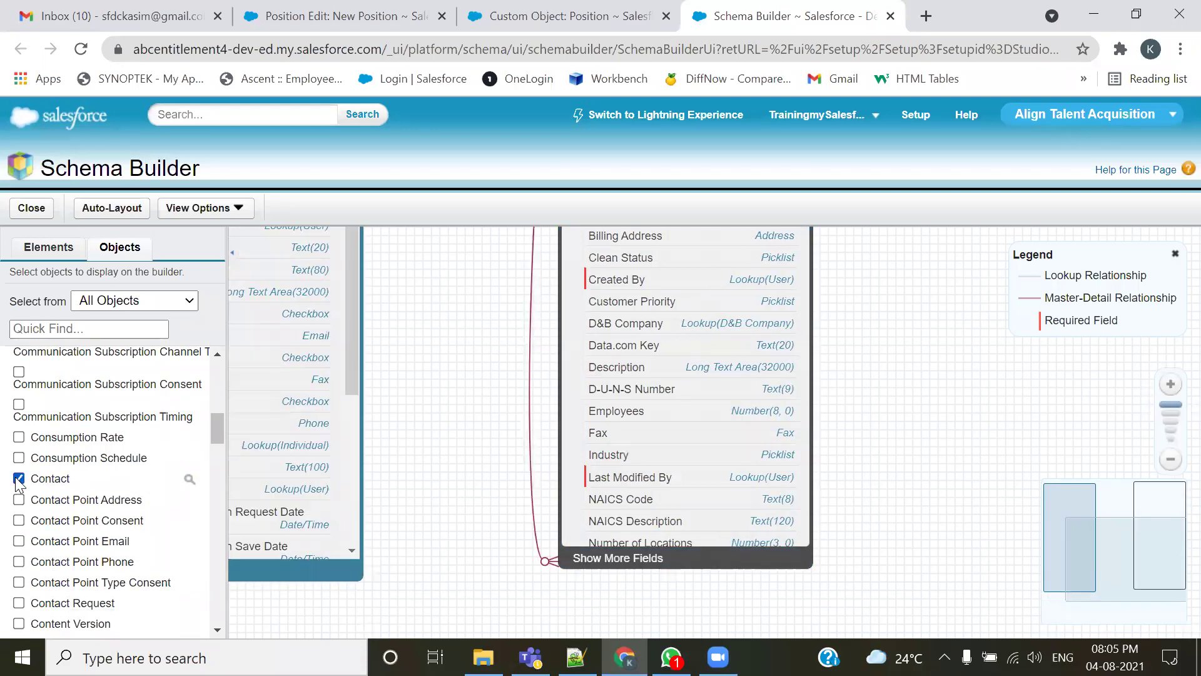
- Collapse the object list and inspect the type of relationship linking Contact to Account
{"action": "left_click", "coordinate": [236, 257]}
{"action": "scroll", "coordinate": [817, 356], "scroll_direction": "down", "scroll_amount": 3}
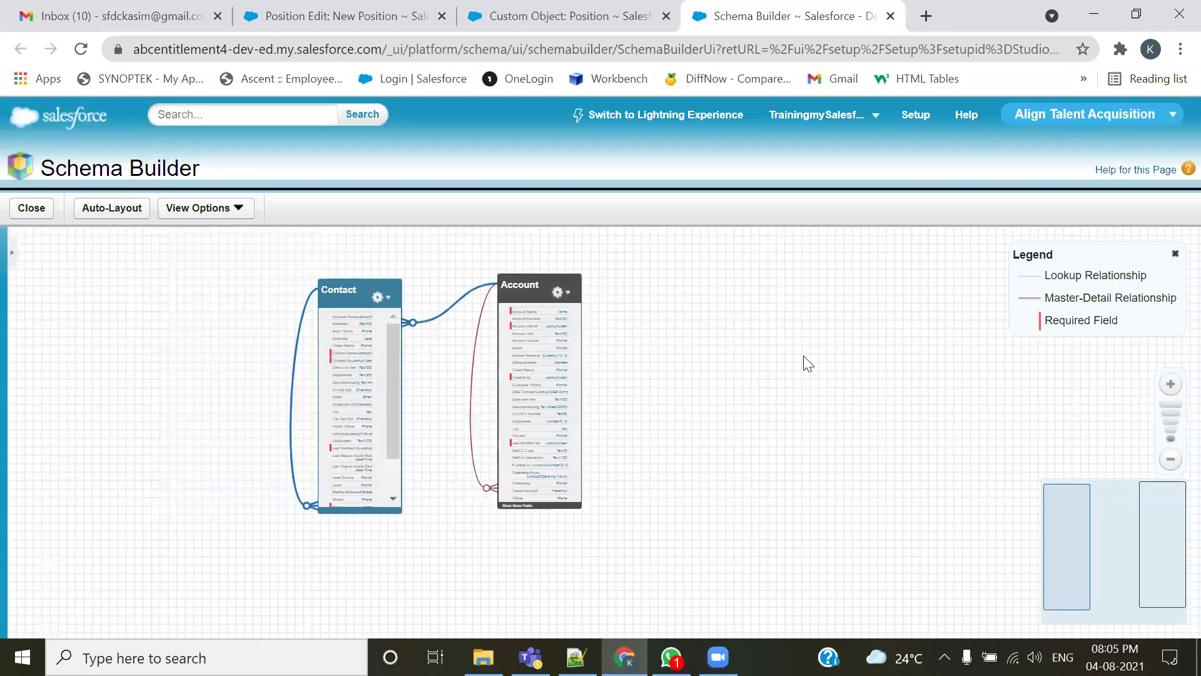
{"action": "scroll", "coordinate": [632, 404], "scroll_direction": "up", "scroll_amount": 3}
{"action": "left_click_drag", "start_coordinate": [792, 410], "coordinate": [840, 497]}
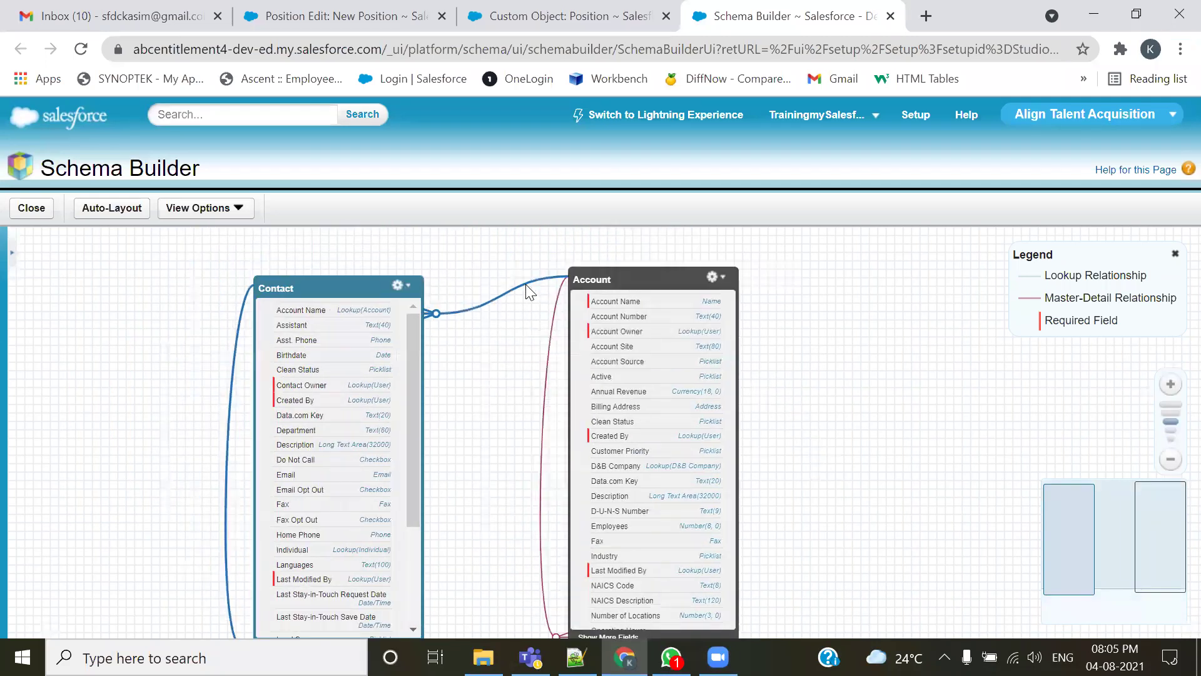
{"action": "mouse_move", "coordinate": [520, 297]}
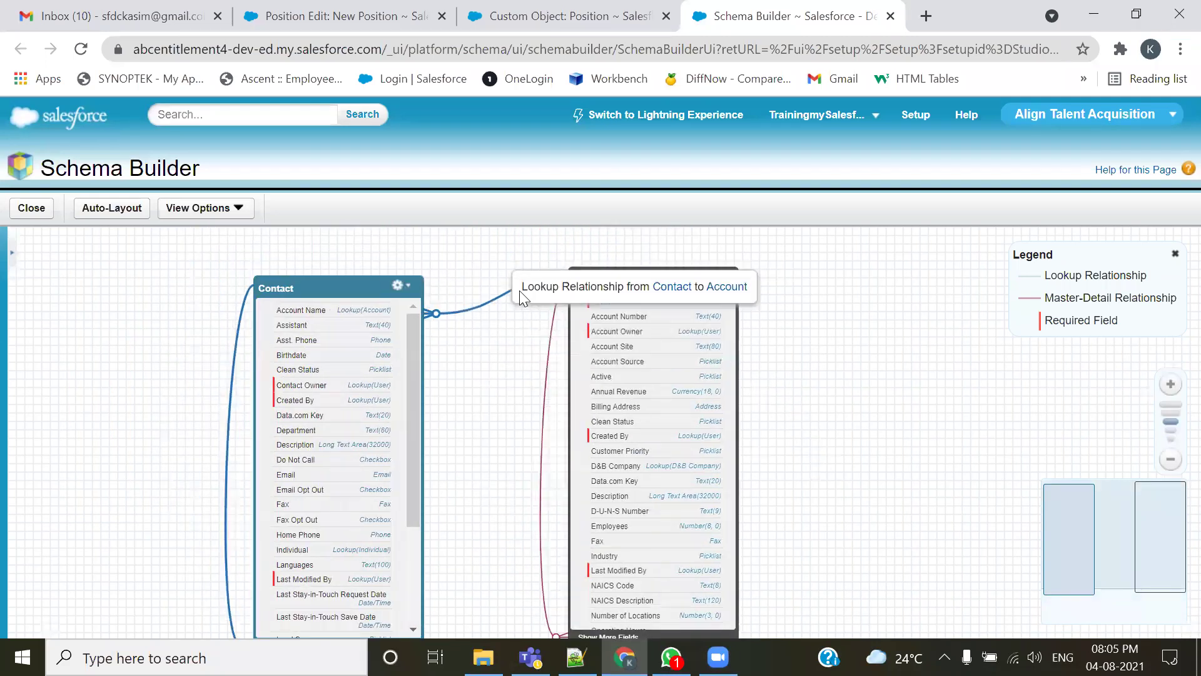
- Expand the object list and replace Contact with Case on the schema canvas, keeping Account displayed
{"action": "left_click", "coordinate": [12, 252]}
{"action": "left_click", "coordinate": [20, 478]}
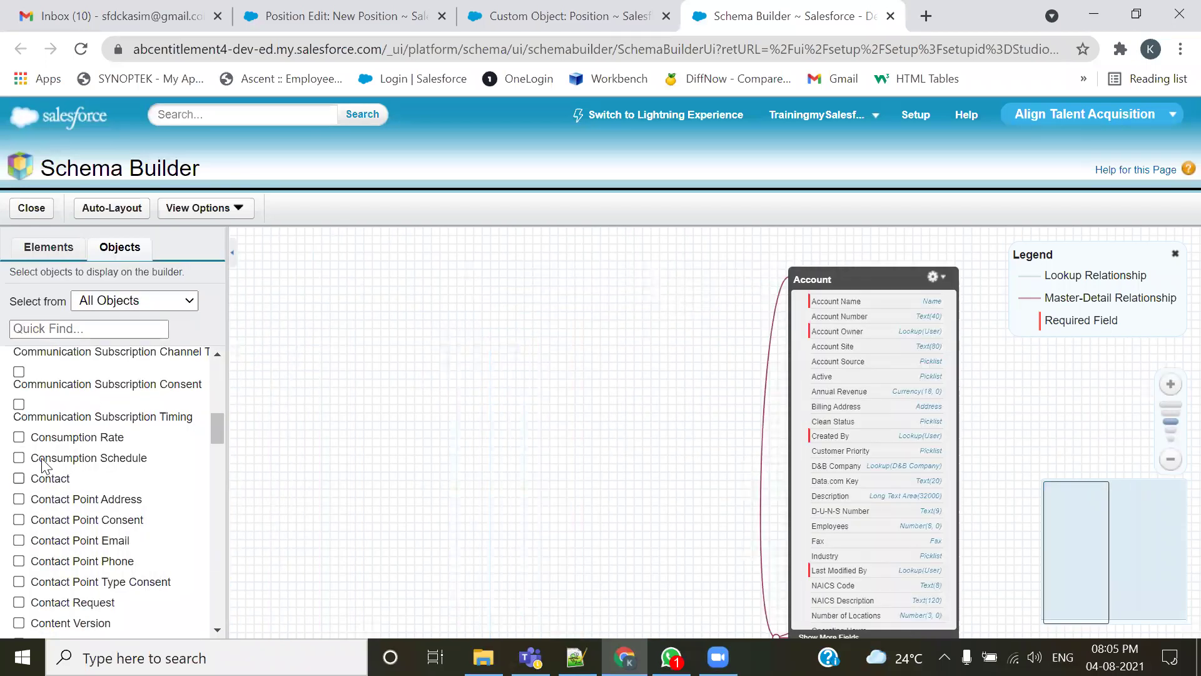
{"action": "scroll", "coordinate": [65, 451], "scroll_direction": "up", "scroll_amount": 10}
{"action": "scroll", "coordinate": [67, 443], "scroll_direction": "down", "scroll_amount": 6}
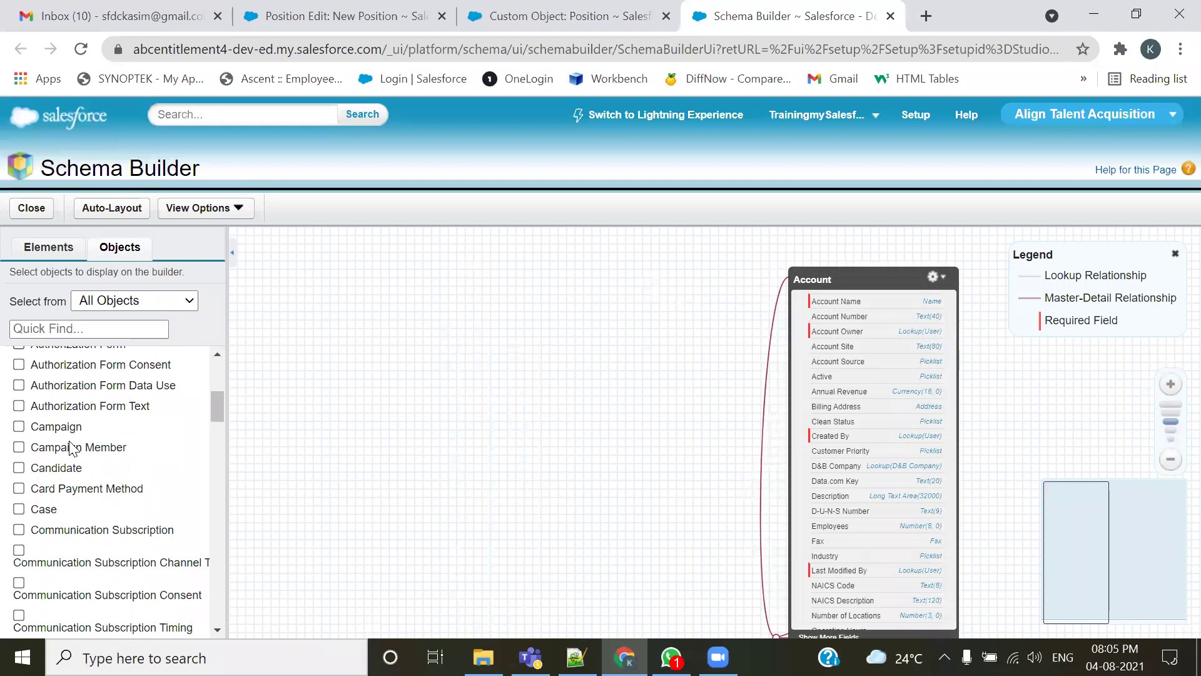
{"action": "left_click", "coordinate": [18, 415]}
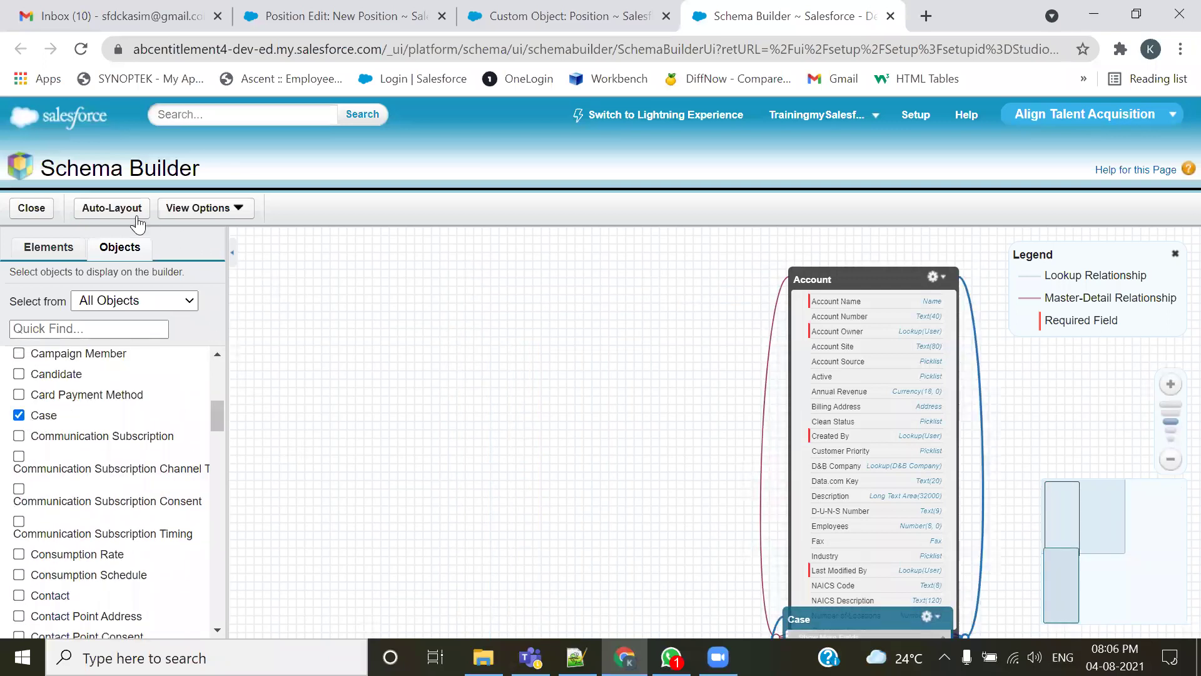
- Auto-arrange the schema, move Account beside Case, and inspect the relationship linking the two objects
{"action": "left_click", "coordinate": [90, 213]}
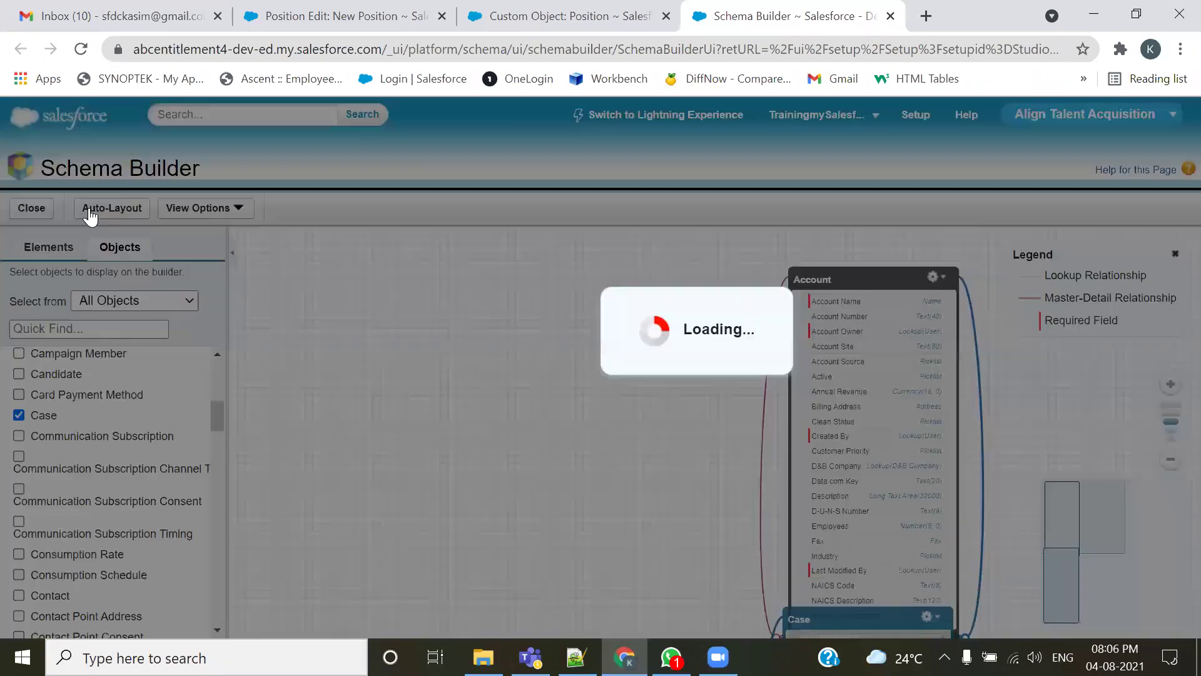
{"action": "left_click_drag", "start_coordinate": [490, 479], "coordinate": [705, 296]}
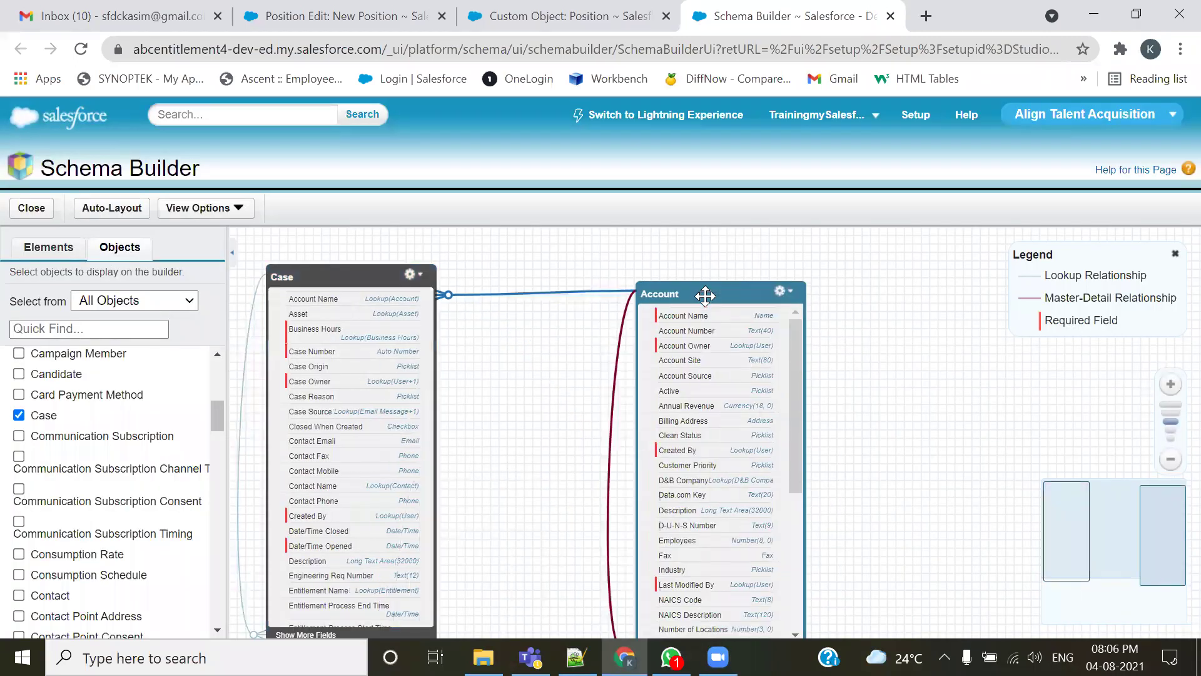
{"action": "mouse_move", "coordinate": [557, 294]}
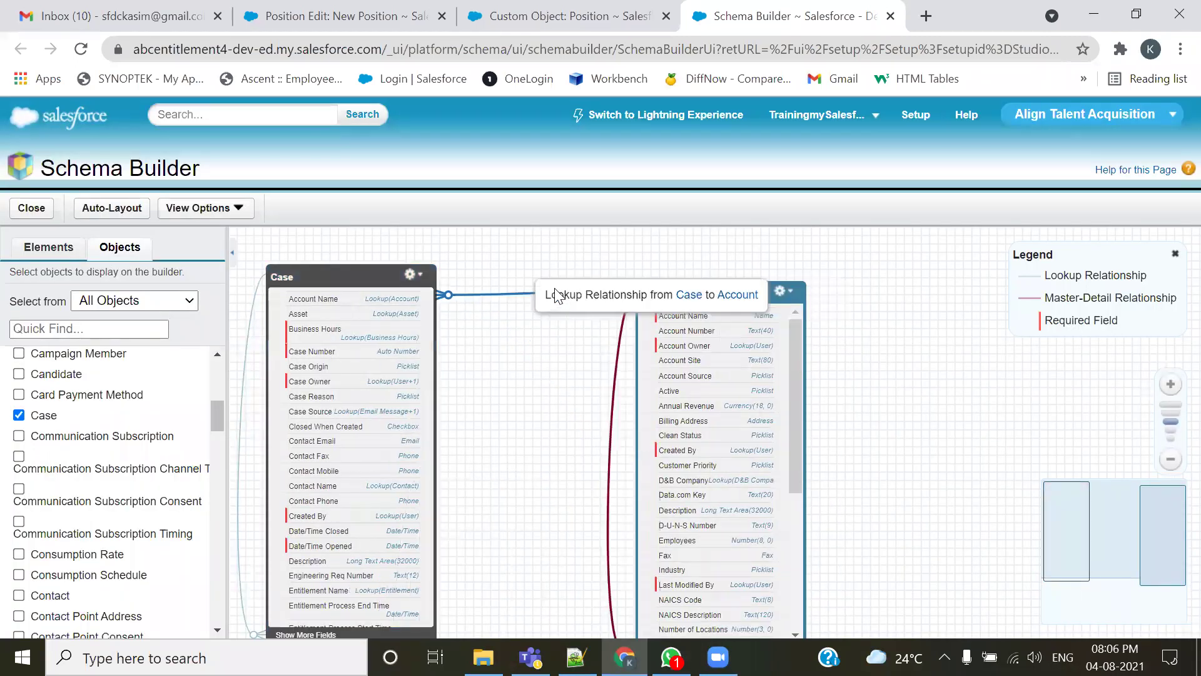
- Replace Case with Opportunity among the displayed objects, keeping Account on the canvas
{"action": "left_click", "coordinate": [19, 415]}
{"action": "scroll", "coordinate": [96, 408], "scroll_direction": "down", "scroll_amount": 15}
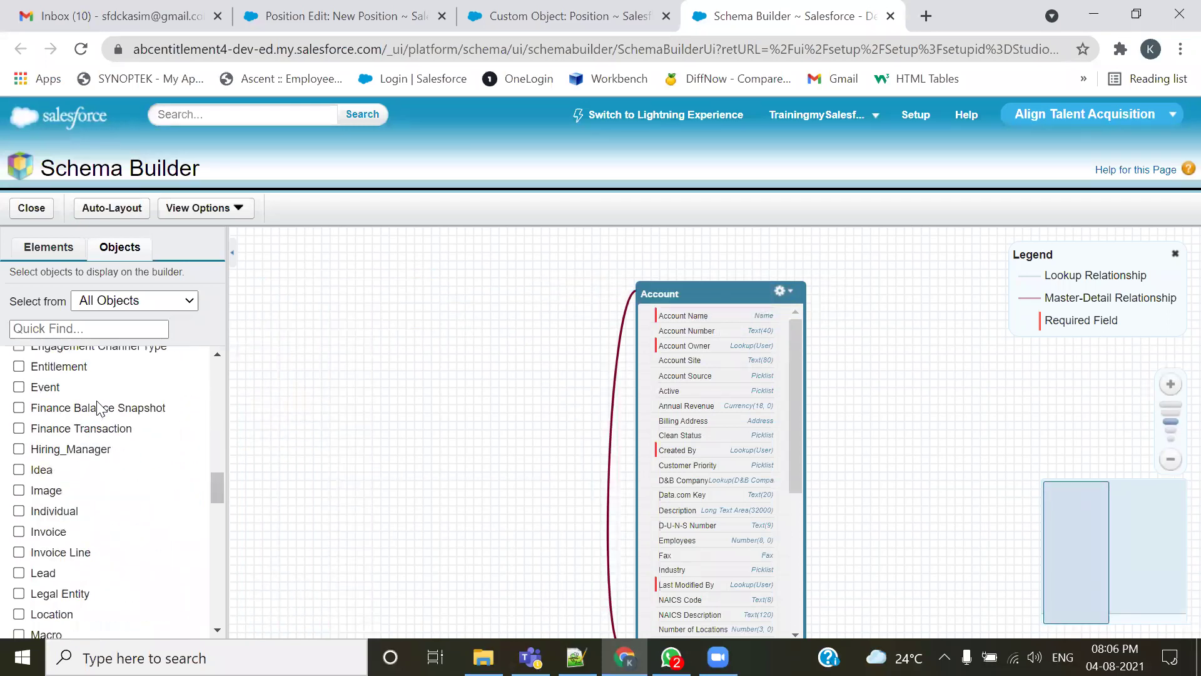
{"action": "scroll", "coordinate": [97, 408], "scroll_direction": "down", "scroll_amount": 15}
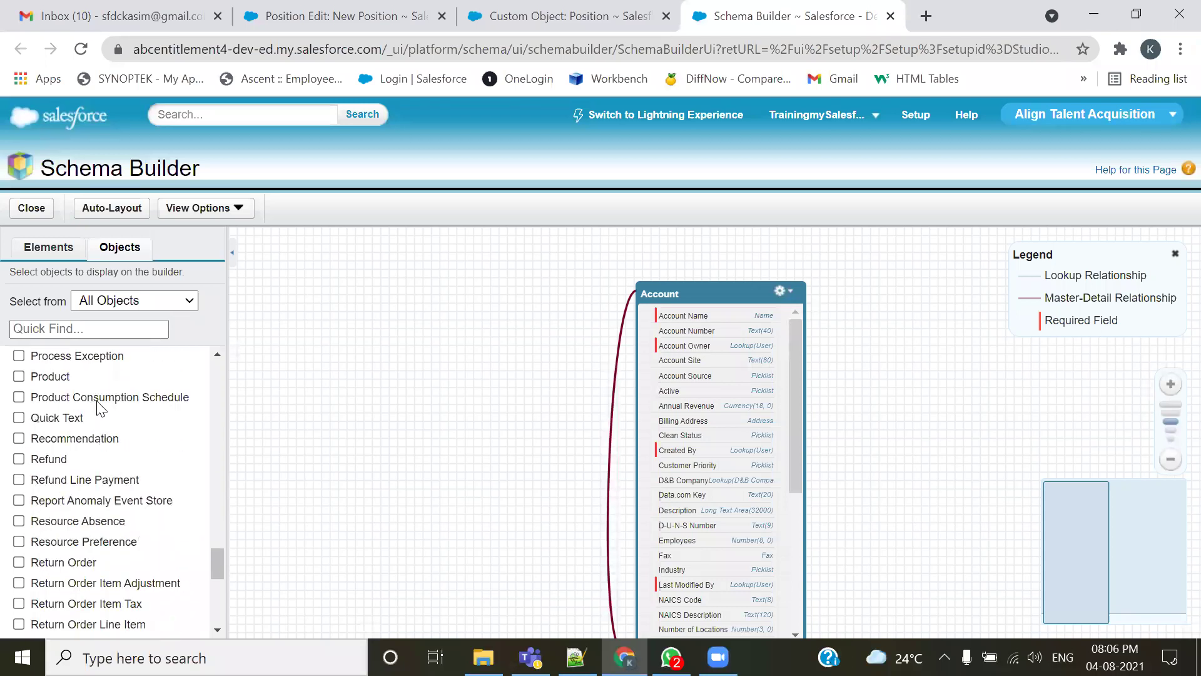
{"action": "scroll", "coordinate": [98, 407], "scroll_direction": "down", "scroll_amount": 2}
{"action": "scroll", "coordinate": [99, 408], "scroll_direction": "up", "scroll_amount": 20}
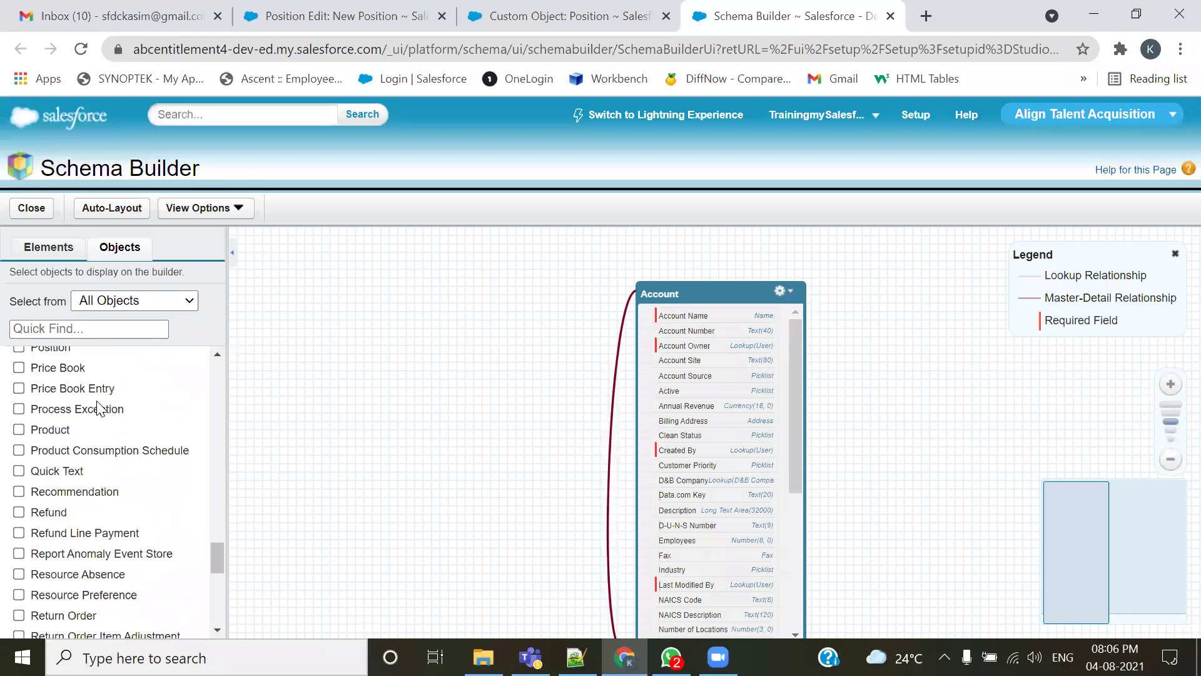
{"action": "scroll", "coordinate": [103, 403], "scroll_direction": "down", "scroll_amount": 3}
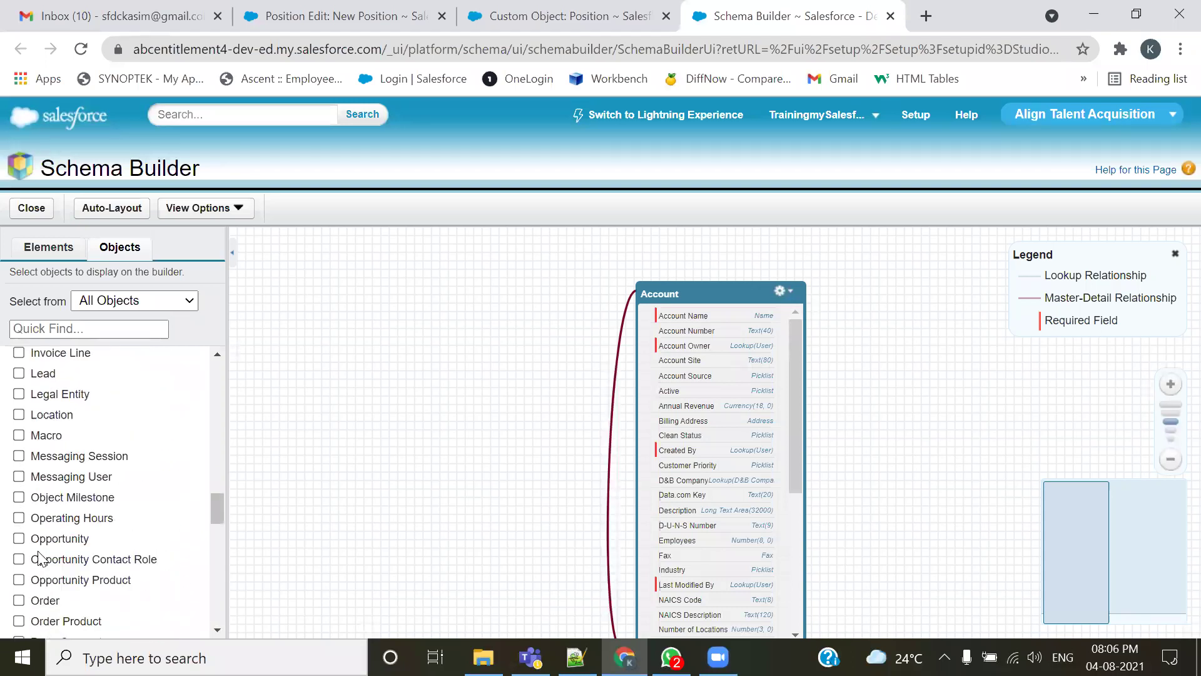
{"action": "left_click", "coordinate": [20, 538]}
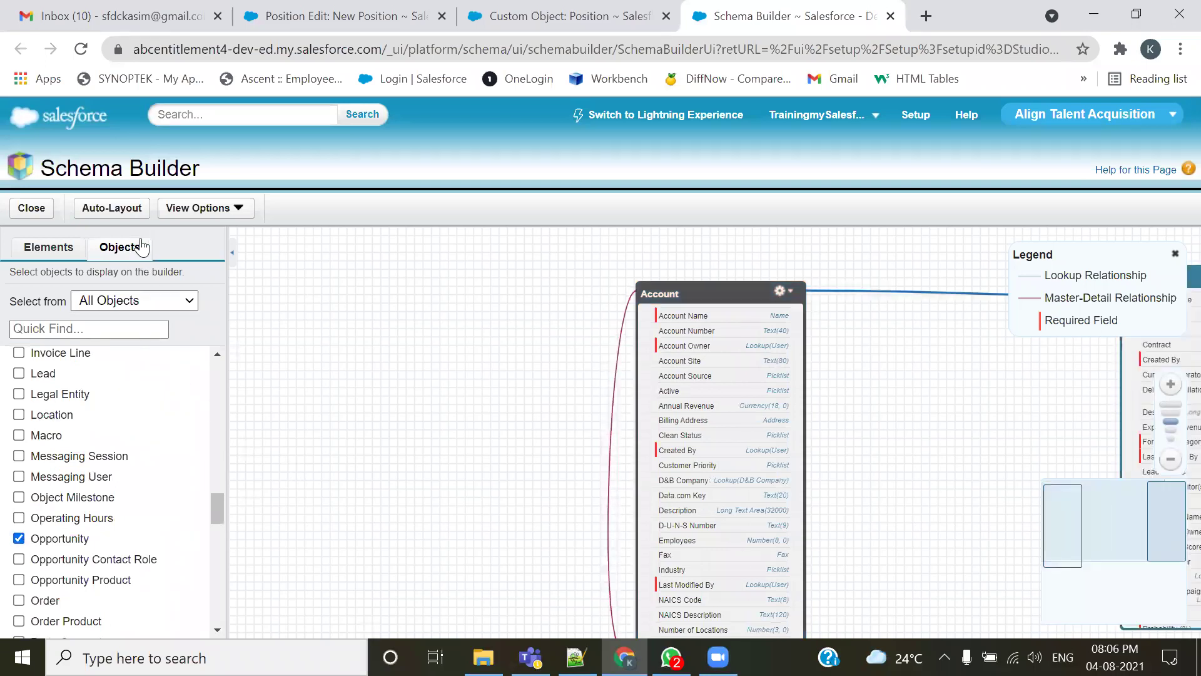
- Auto-arrange the schema, place Account beside Opportunity, and inspect the relationship linking the two objects
{"action": "left_click", "coordinate": [115, 211]}
{"action": "left_click_drag", "start_coordinate": [463, 482], "coordinate": [675, 276]}
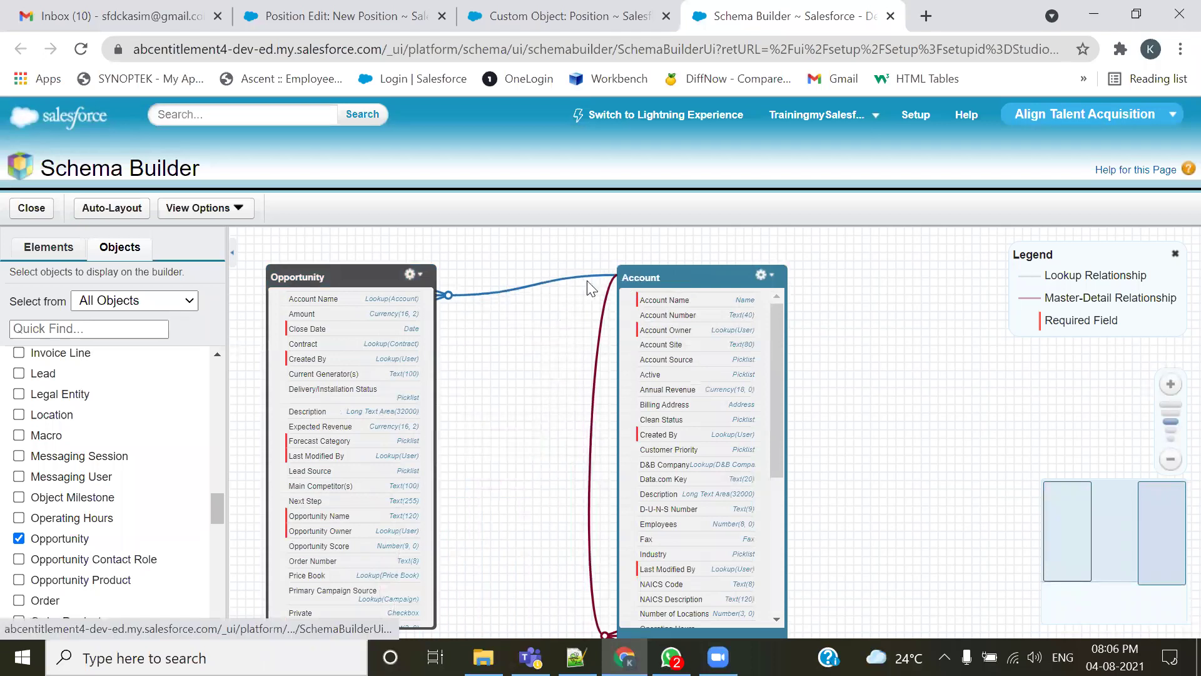
{"action": "mouse_move", "coordinate": [566, 284]}
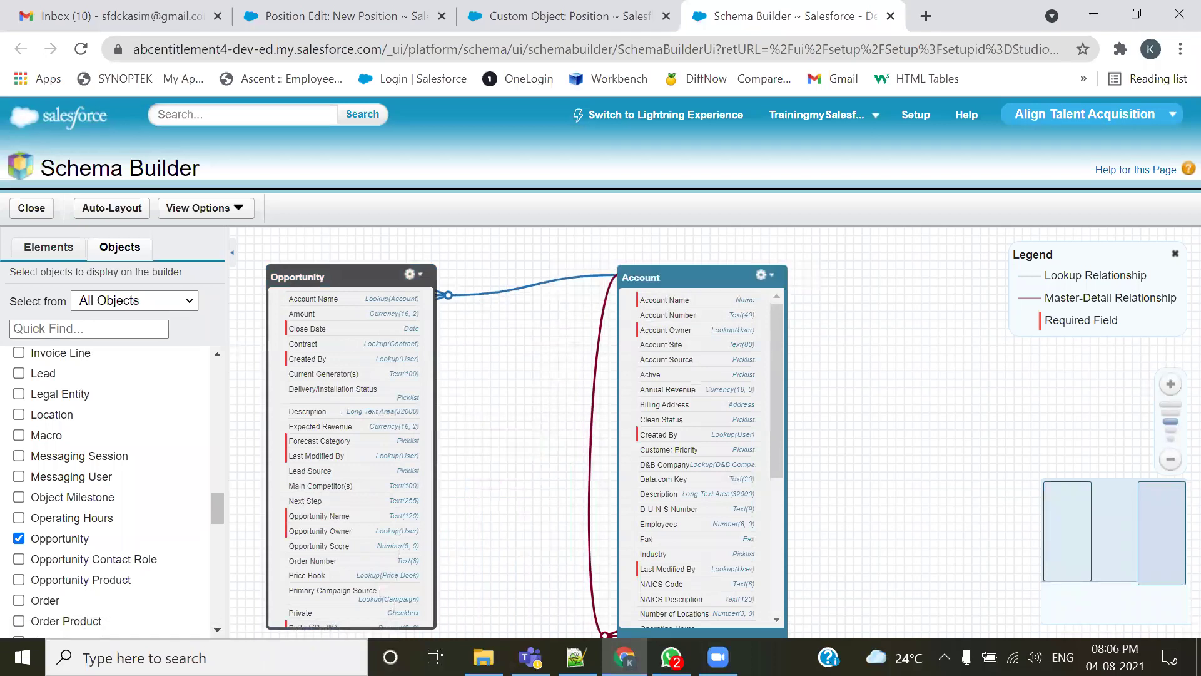
- Switch to the 105-Admin.txt notes in Notepad++ and highlight the standard relationship headings for Account with Contact, Case and Opportunity
{"action": "key", "text": "alt+Tab"}
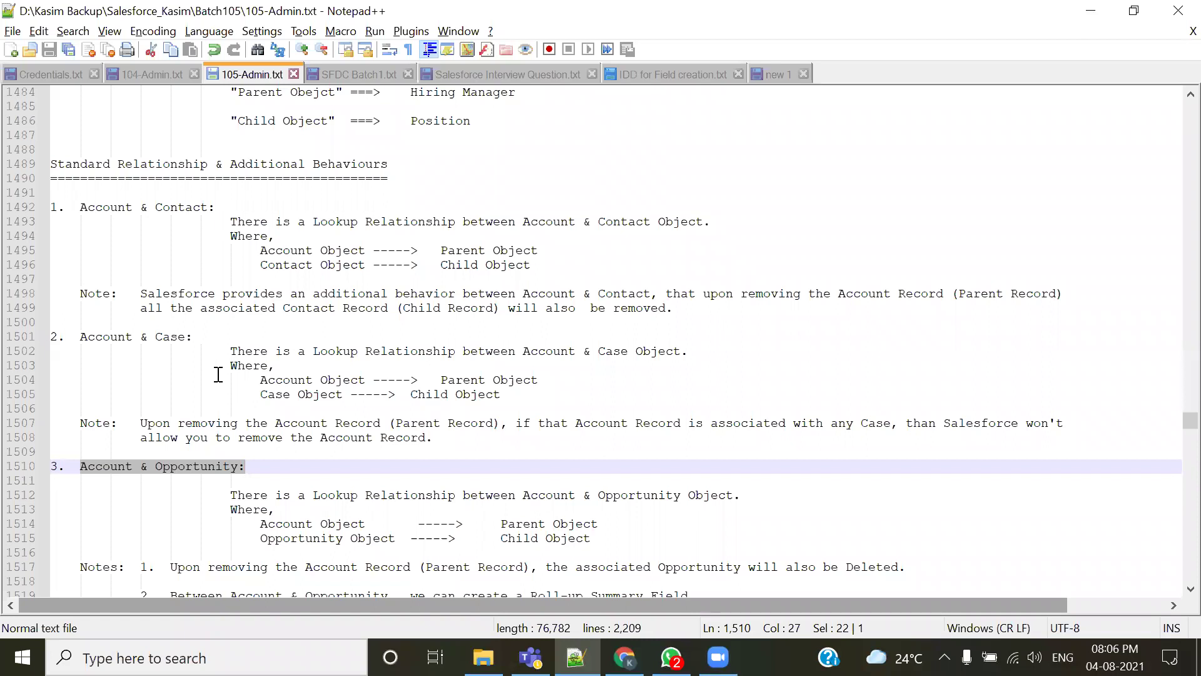
{"action": "left_click_drag", "start_coordinate": [51, 164], "coordinate": [210, 179]}
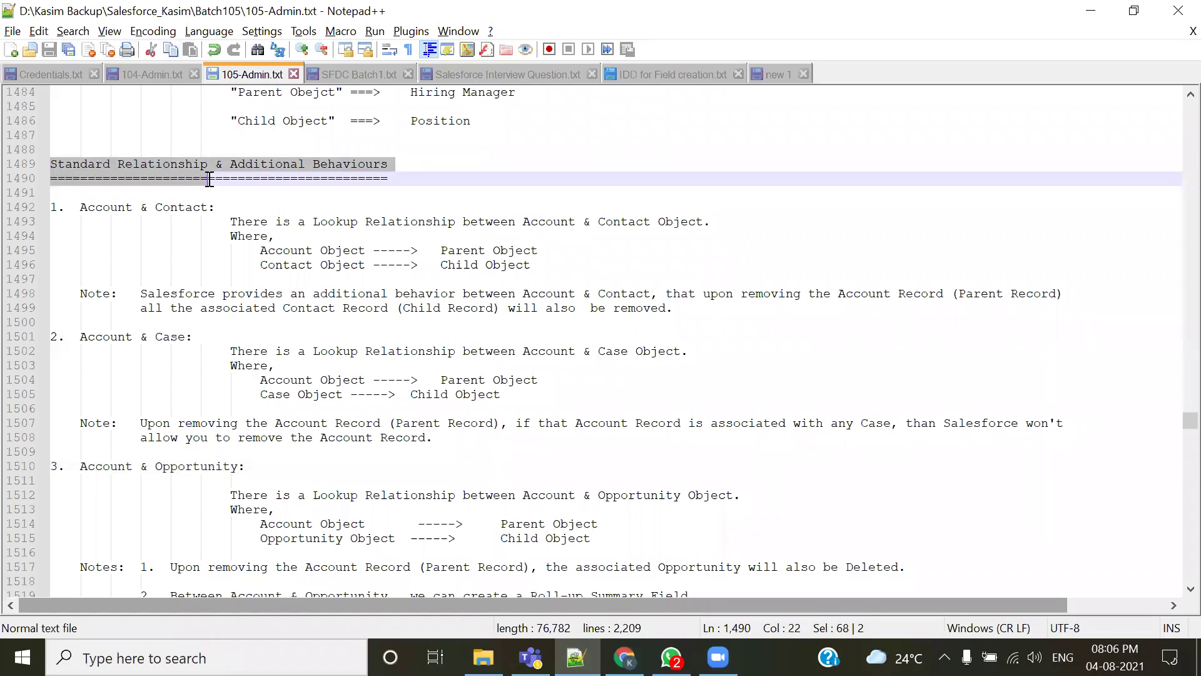
{"action": "left_click_drag", "start_coordinate": [72, 215], "coordinate": [216, 217]}
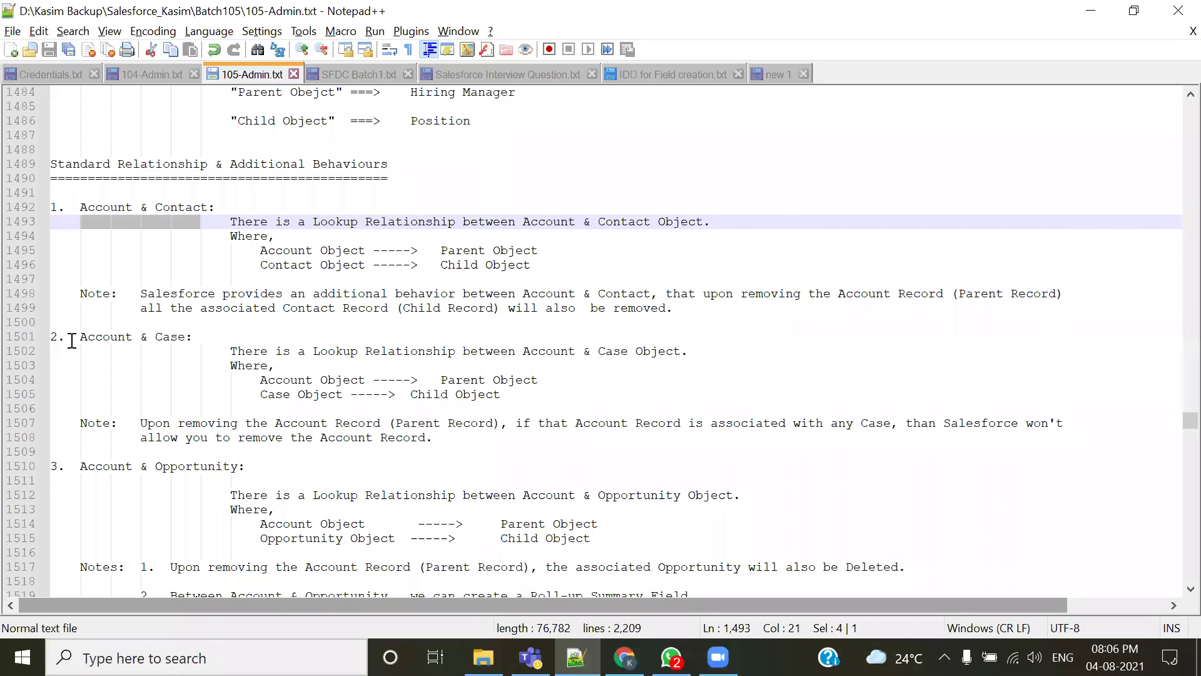
{"action": "left_click_drag", "start_coordinate": [70, 337], "coordinate": [187, 338]}
{"action": "scroll", "coordinate": [160, 446], "scroll_direction": "down", "scroll_amount": 2}
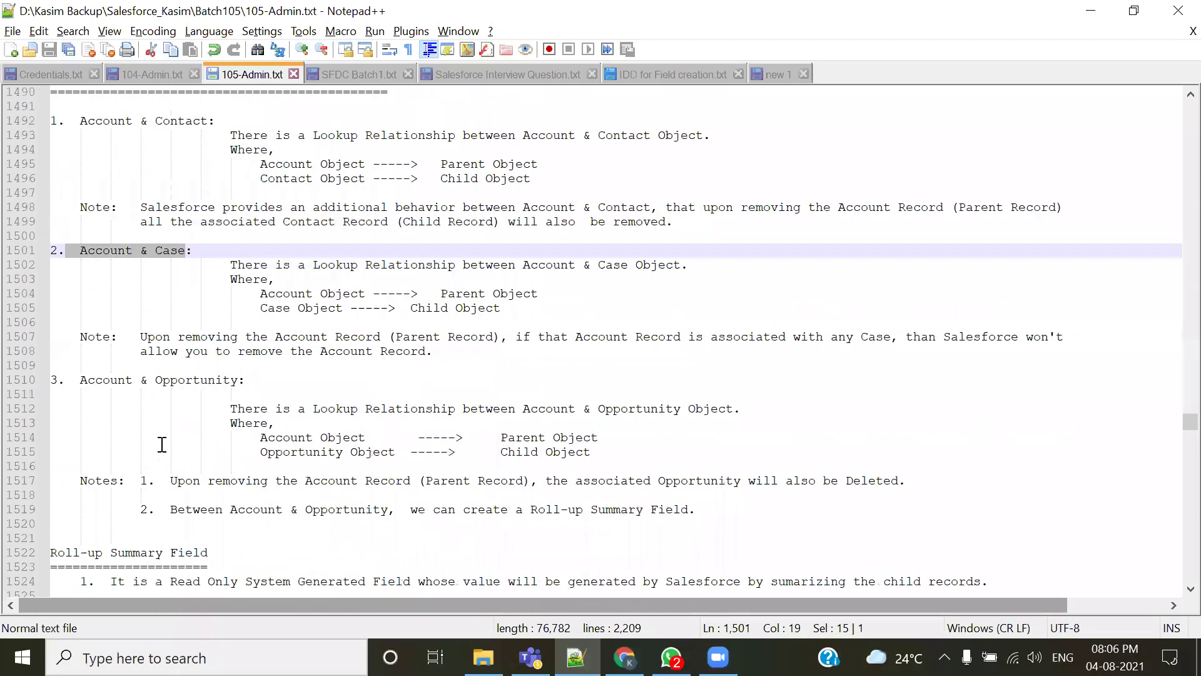
{"action": "left_click", "coordinate": [79, 380]}
{"action": "left_click_drag", "start_coordinate": [79, 380], "coordinate": [251, 394]}
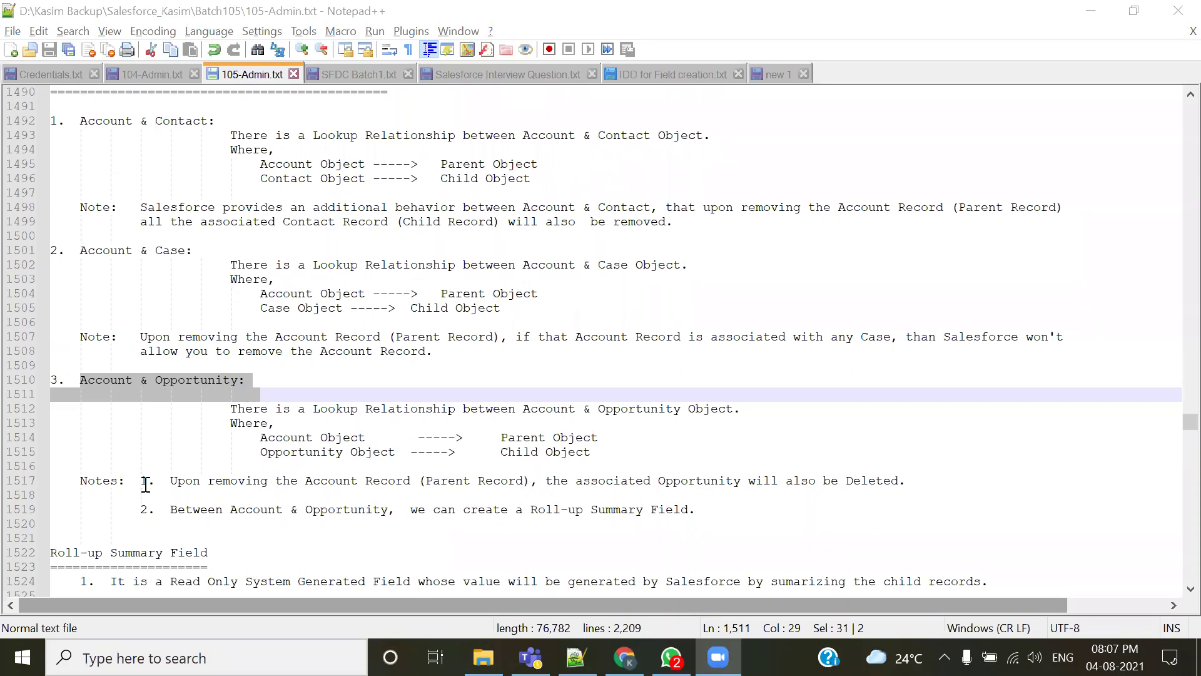
{"action": "double_click", "coordinate": [101, 121]}
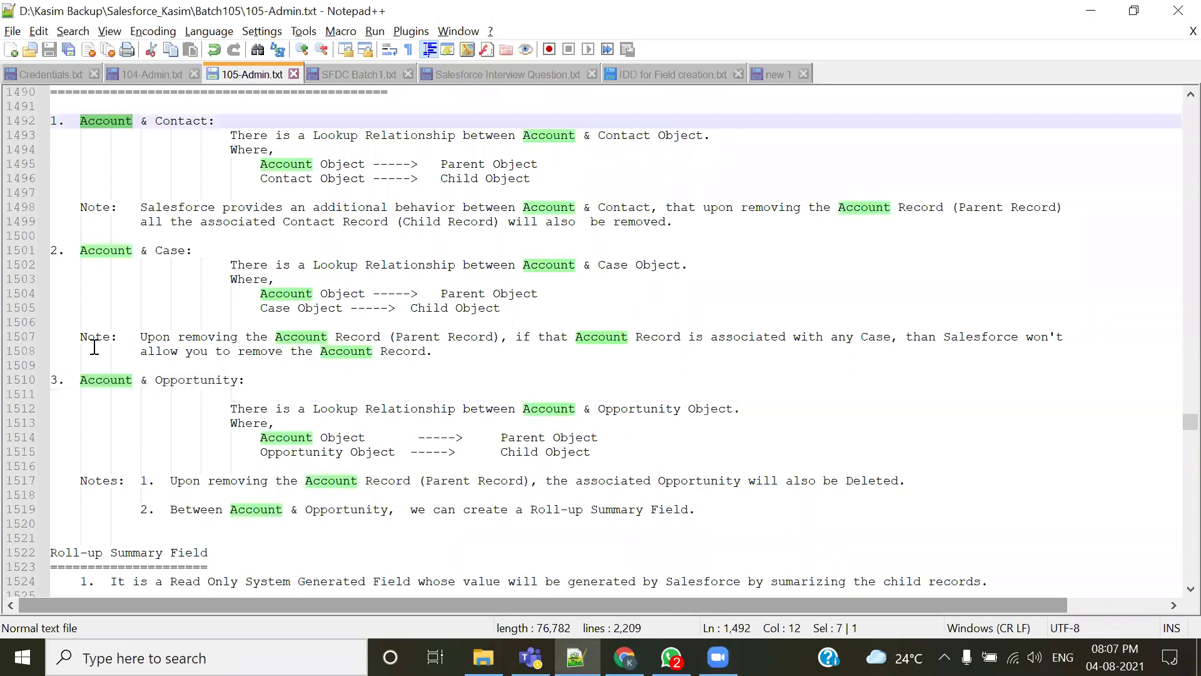
- Switch back to Schema Builder in Chrome, move Account farther from Opportunity, and inspect the line connecting them
{"action": "left_click", "coordinate": [624, 657]}
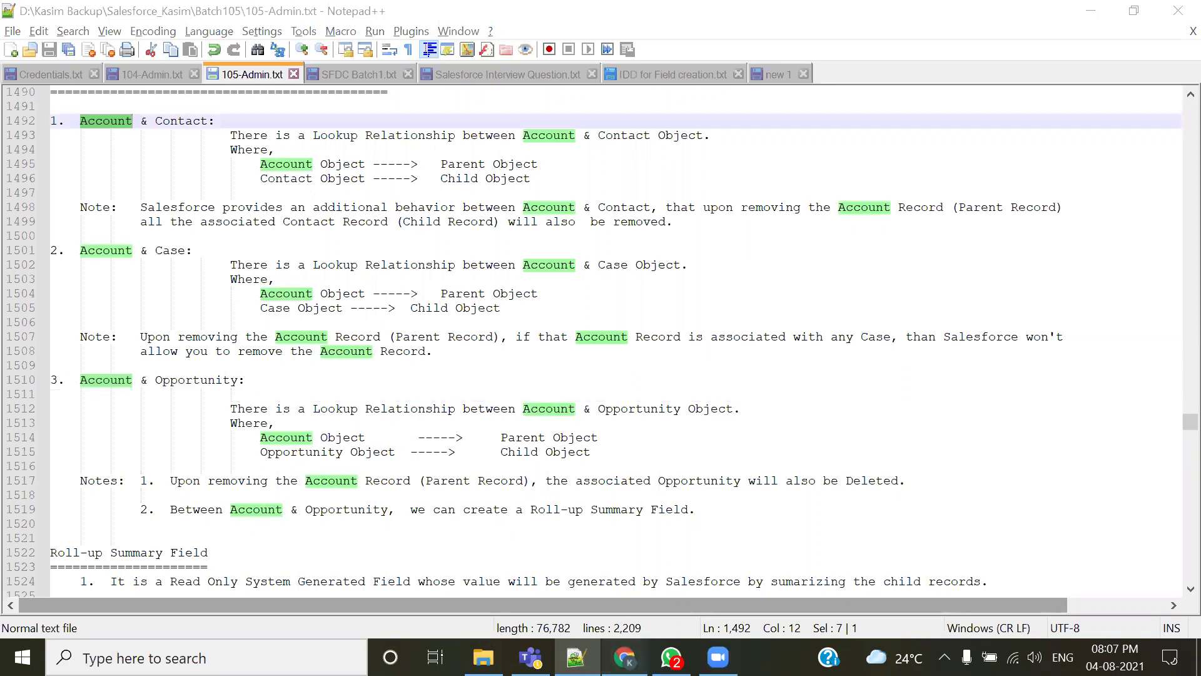
{"action": "left_click_drag", "start_coordinate": [659, 274], "coordinate": [744, 273]}
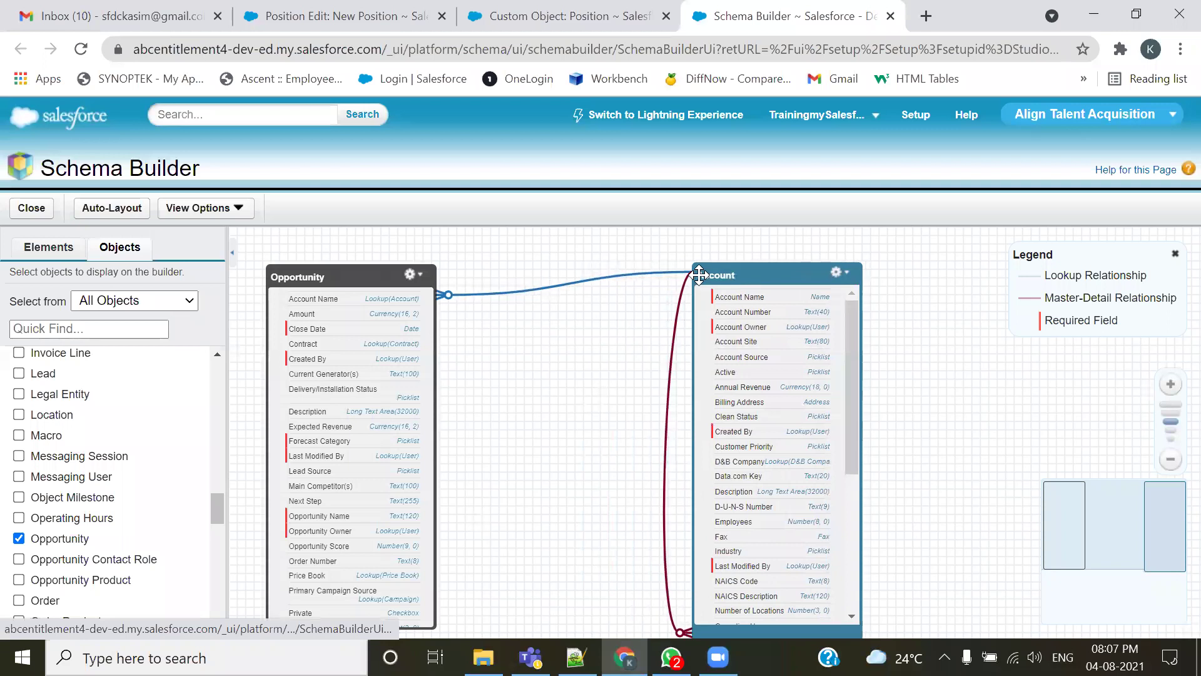
{"action": "mouse_move", "coordinate": [579, 288]}
- Return to the Notepad++ notes and highlight Contact, Case and Opportunity in the three relationship headings
{"action": "key", "text": "alt+Tab"}
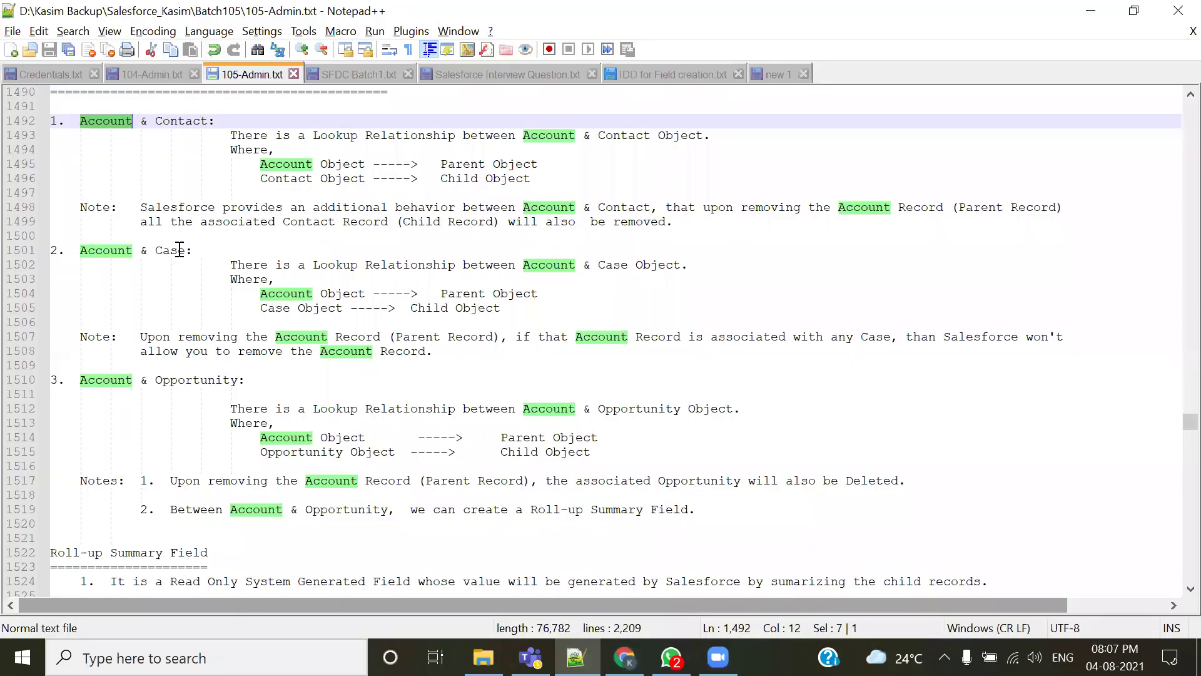
{"action": "double_click", "coordinate": [181, 121]}
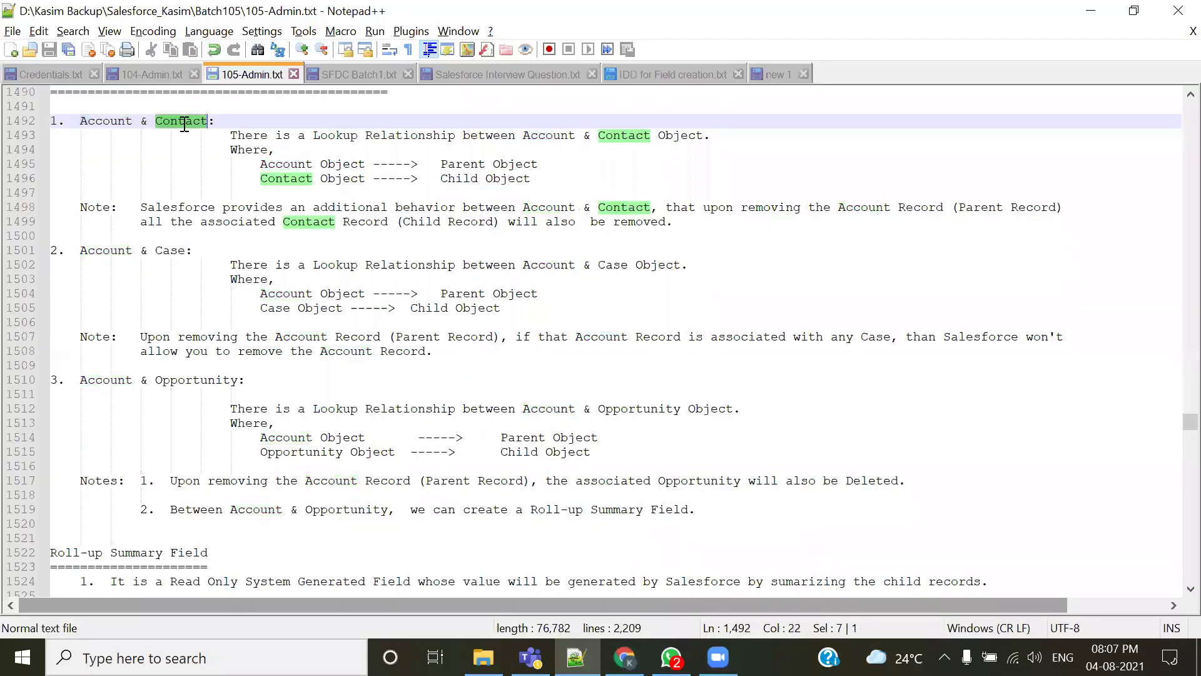
{"action": "double_click", "coordinate": [167, 251]}
{"action": "double_click", "coordinate": [190, 380]}
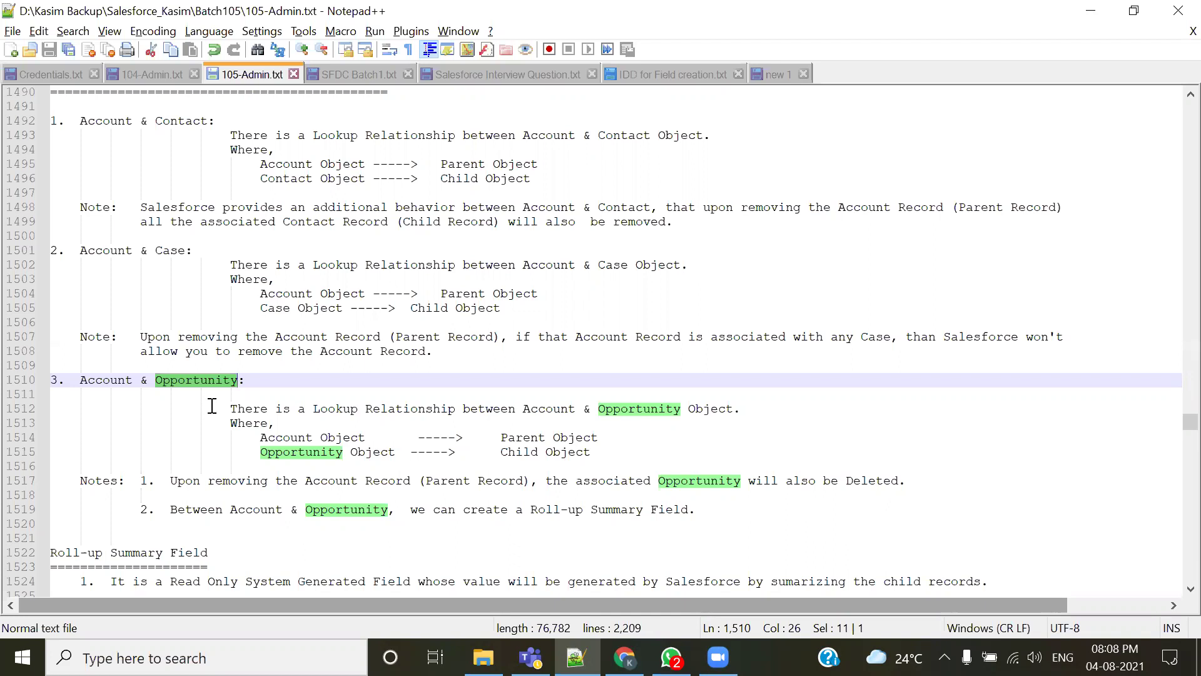
- Review the Account & Contact section, highlighting its relationship type and the note about removing a parent Account record
{"action": "scroll", "coordinate": [212, 406], "scroll_direction": "up", "scroll_amount": 1}
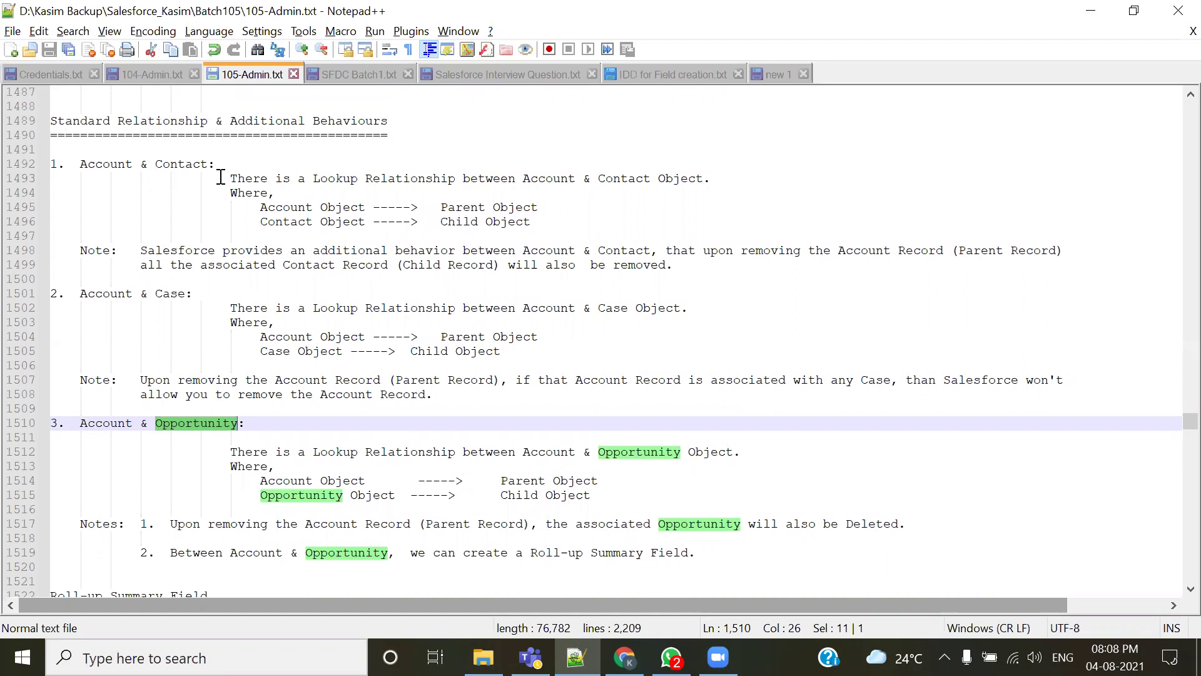
{"action": "left_click_drag", "start_coordinate": [230, 179], "coordinate": [463, 178]}
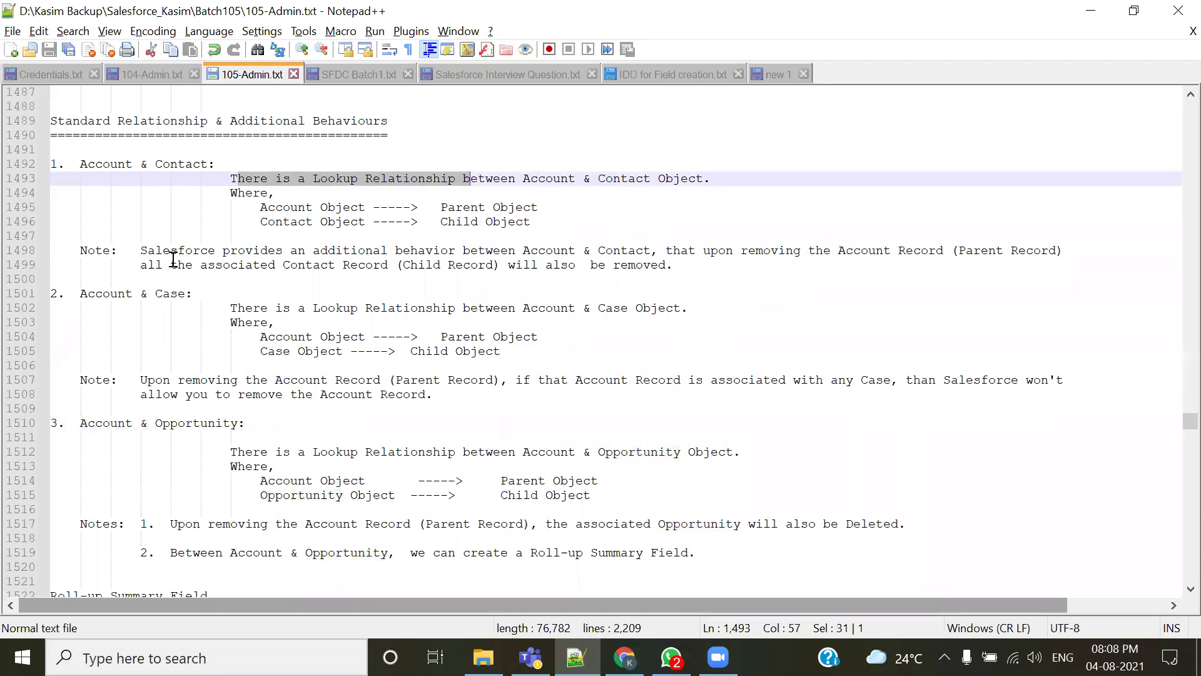
{"action": "left_click_drag", "start_coordinate": [141, 251], "coordinate": [952, 248]}
{"action": "left_click", "coordinate": [724, 287]}
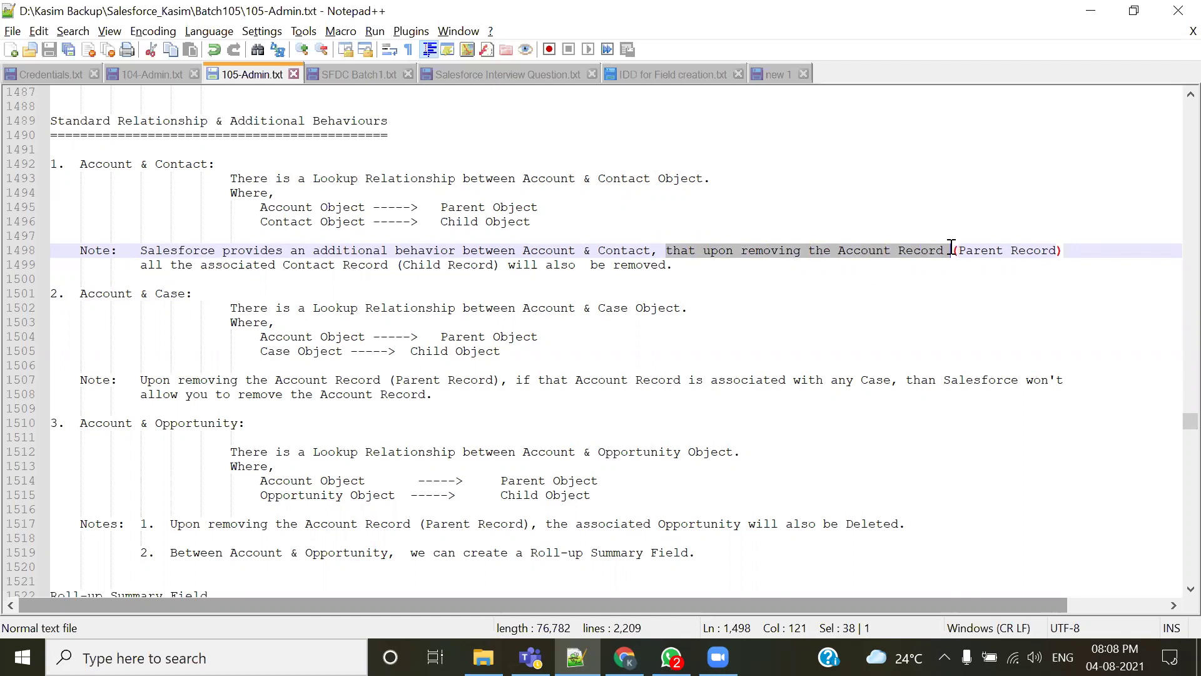
{"action": "left_click_drag", "start_coordinate": [951, 248], "coordinate": [1065, 250]}
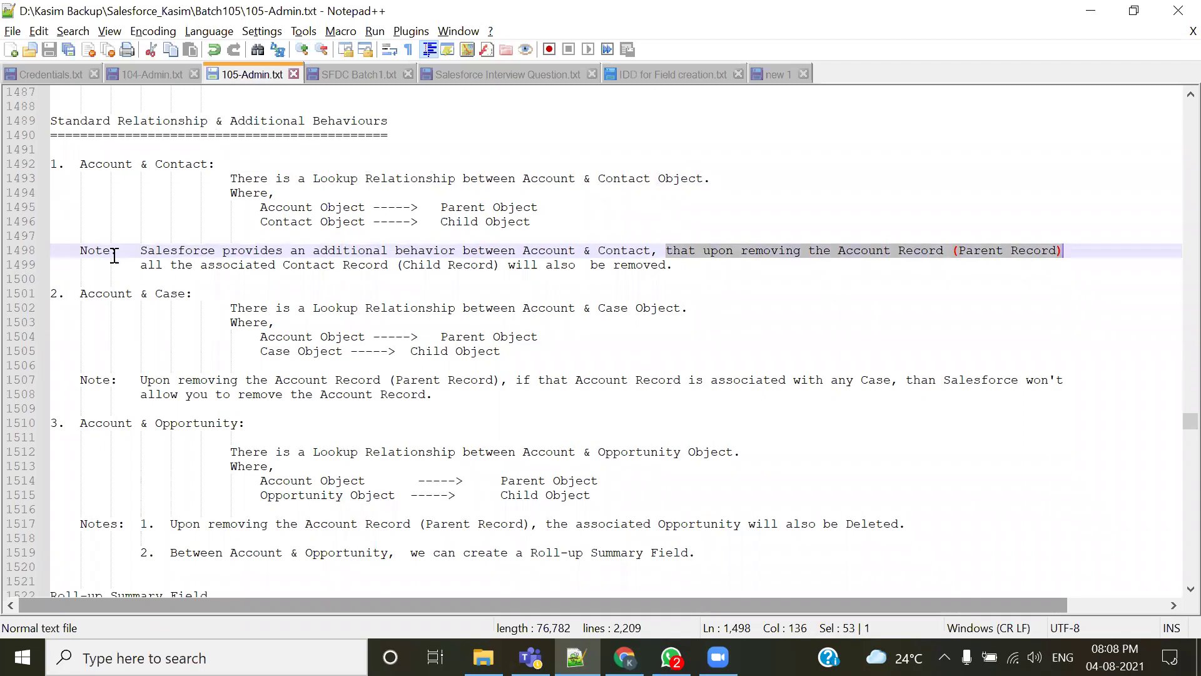
{"action": "left_click_drag", "start_coordinate": [139, 264], "coordinate": [717, 270]}
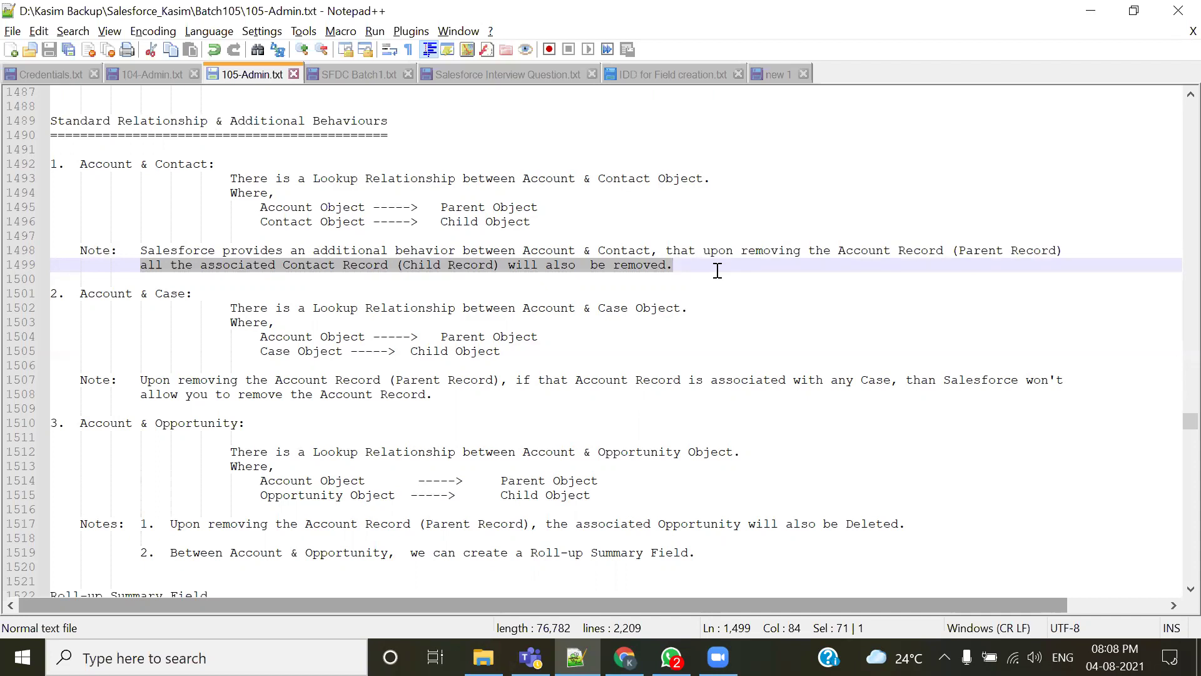
{"action": "left_click_drag", "start_coordinate": [839, 250], "coordinate": [862, 271]}
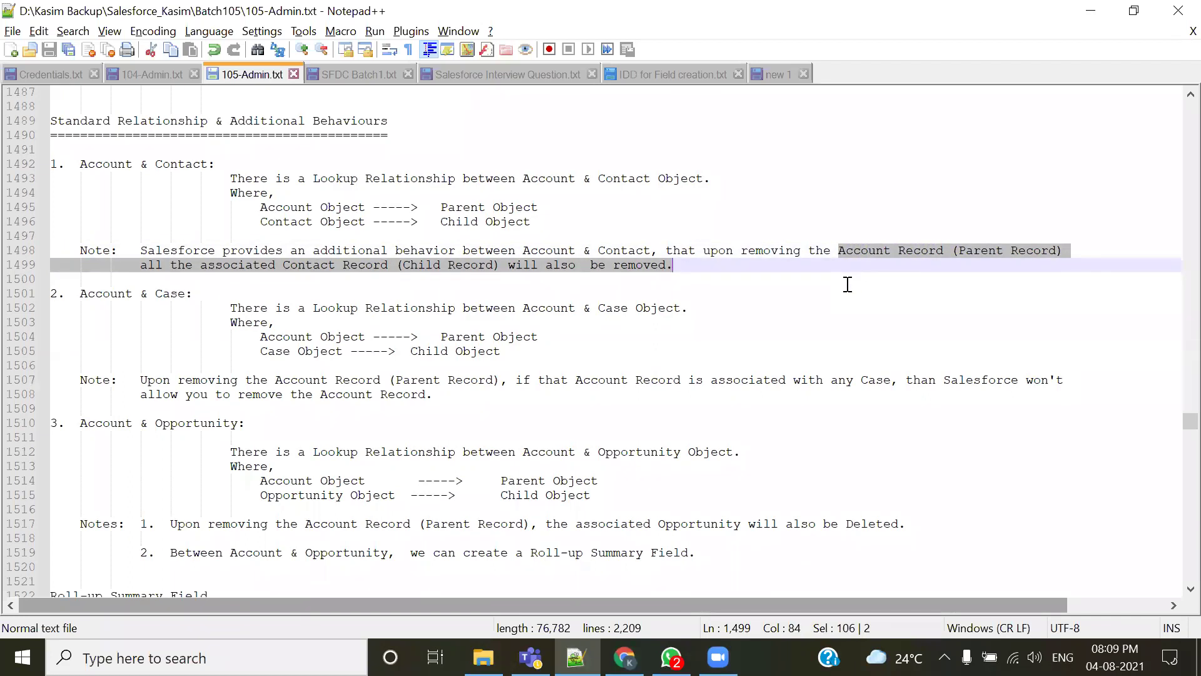
- Switch to Salesforce in Chrome, open the Merck Inc account record, and display its related contacts
{"action": "key", "text": "alt+Tab"}
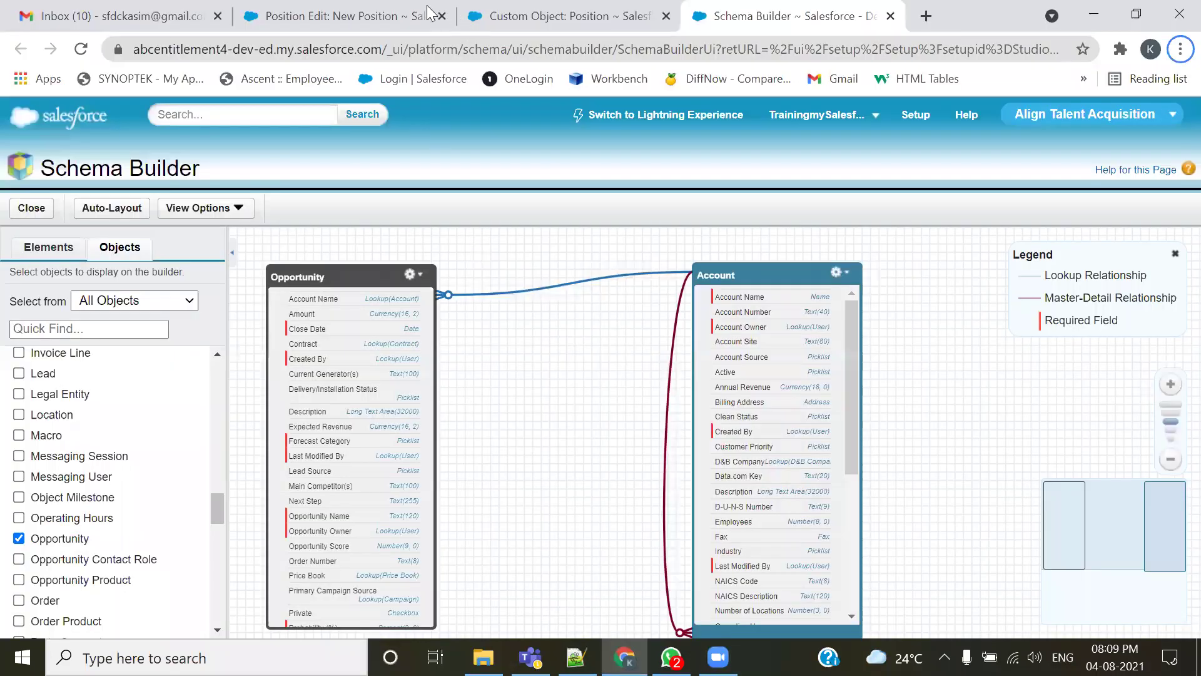
{"action": "left_click", "coordinate": [430, 16]}
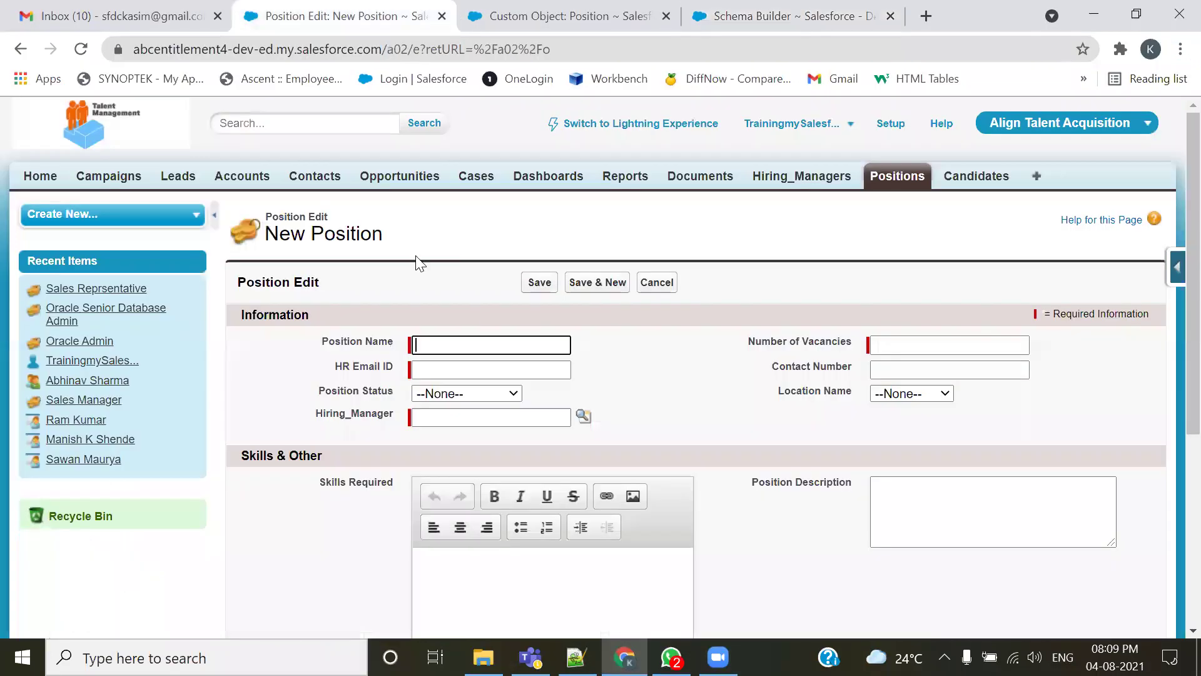
{"action": "left_click", "coordinate": [252, 183]}
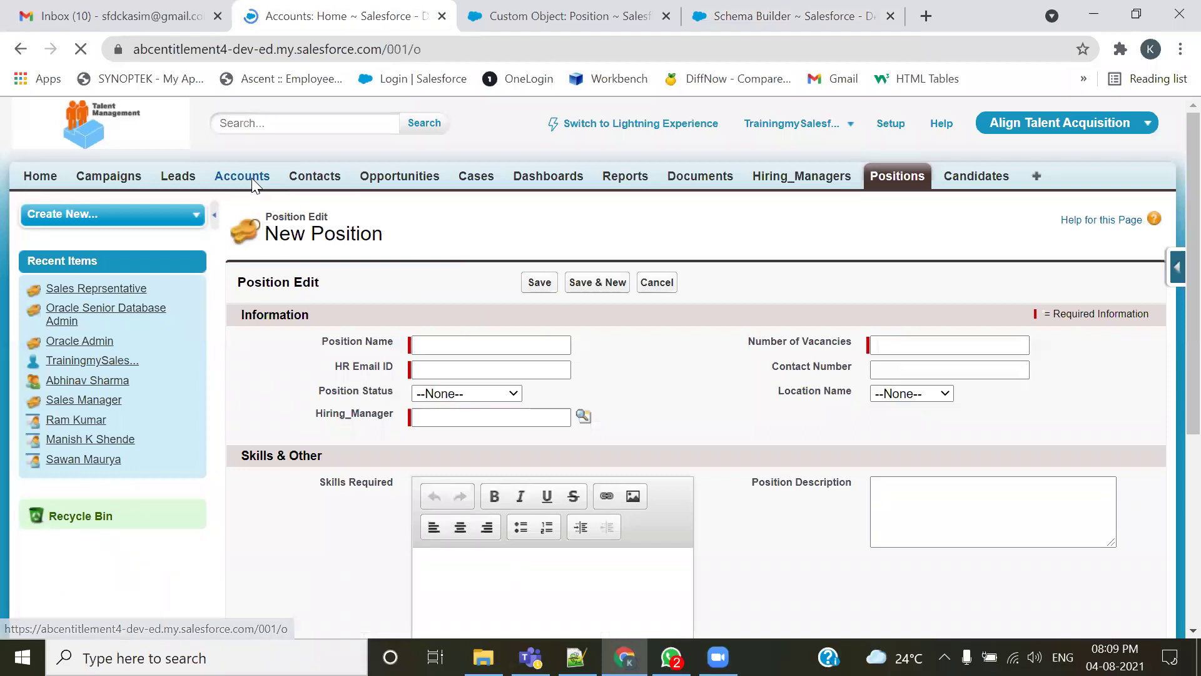
{"action": "left_click", "coordinate": [265, 376]}
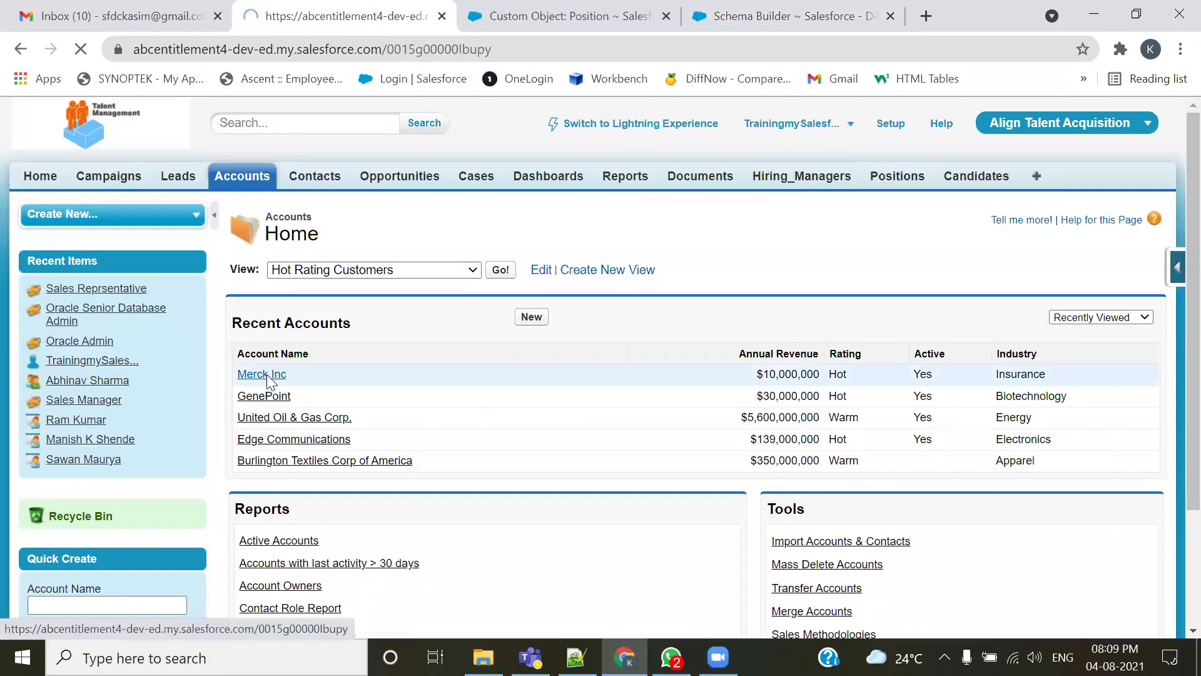
{"action": "scroll", "coordinate": [338, 367], "scroll_direction": "down", "scroll_amount": 2}
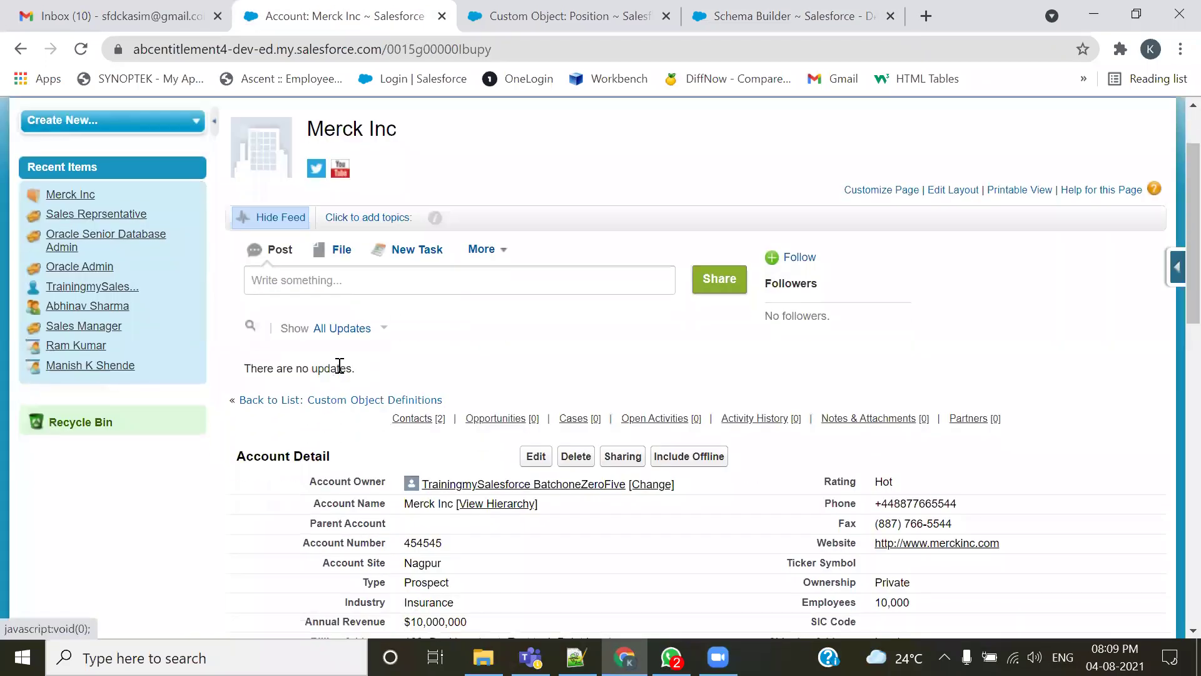
{"action": "scroll", "coordinate": [338, 367], "scroll_direction": "down", "scroll_amount": 5}
{"action": "scroll", "coordinate": [338, 368], "scroll_direction": "down", "scroll_amount": 5}
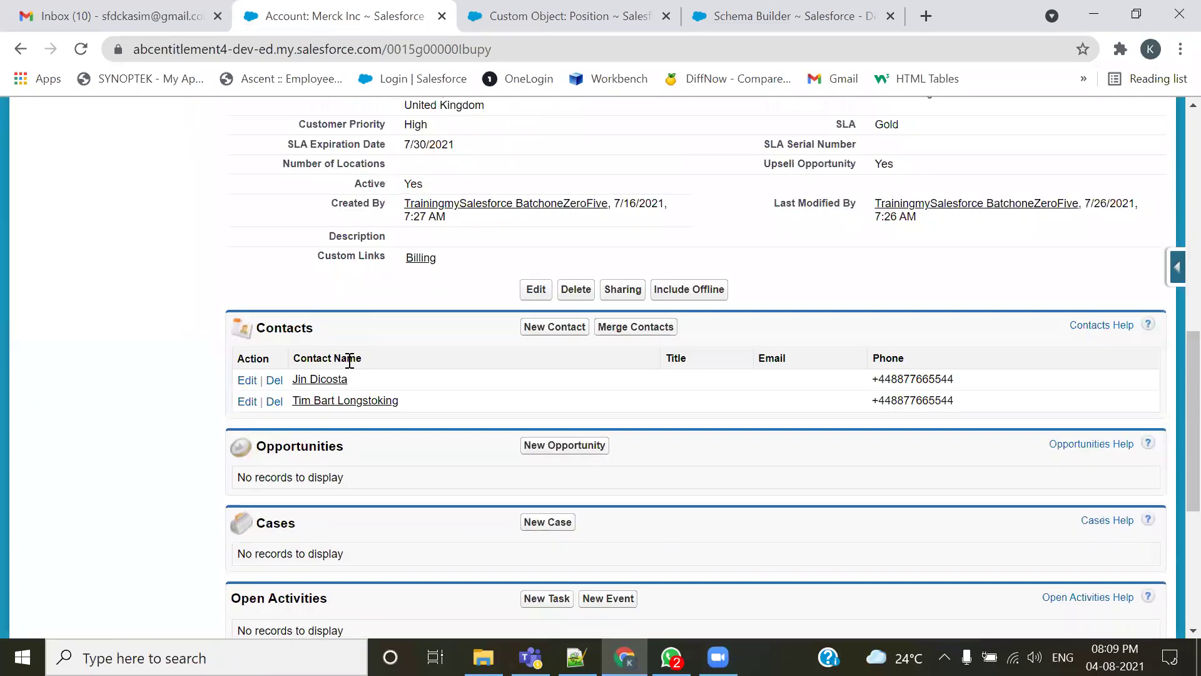
- Examine Merck Inc's details and related contacts against the Additional Behaviours notes in Notepad++
{"action": "scroll", "coordinate": [349, 359], "scroll_direction": "up", "scroll_amount": 5}
{"action": "scroll", "coordinate": [351, 366], "scroll_direction": "up", "scroll_amount": 5}
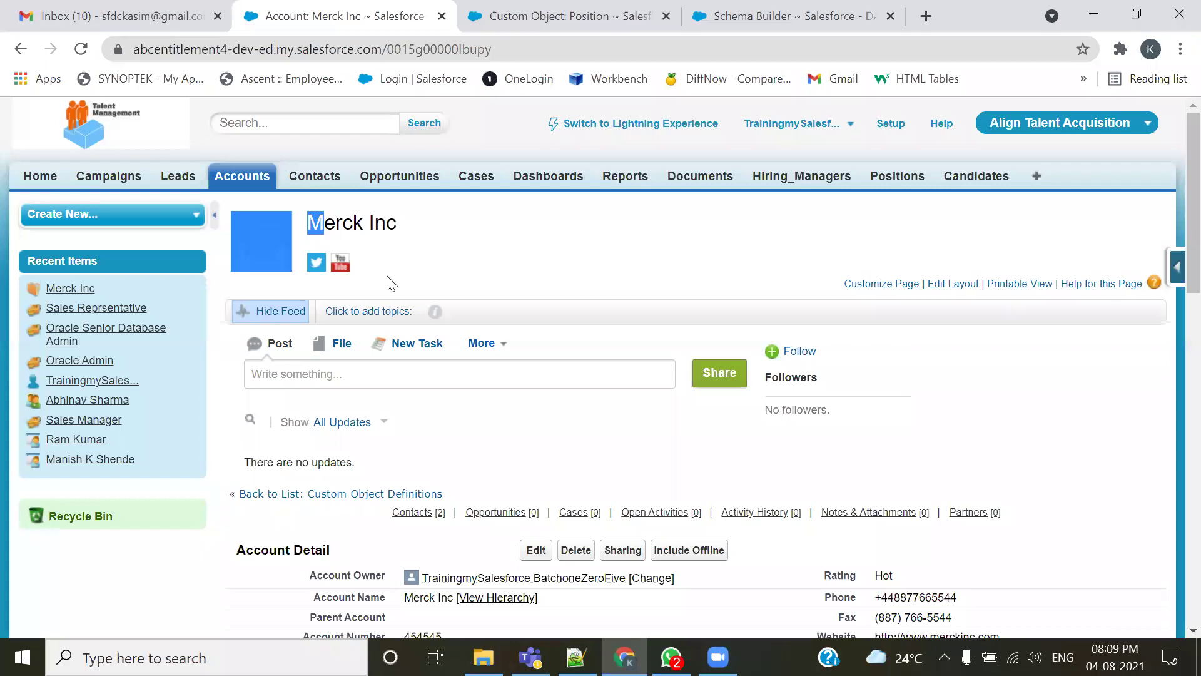
{"action": "scroll", "coordinate": [391, 301], "scroll_direction": "down", "scroll_amount": 6}
{"action": "scroll", "coordinate": [393, 317], "scroll_direction": "down", "scroll_amount": 3}
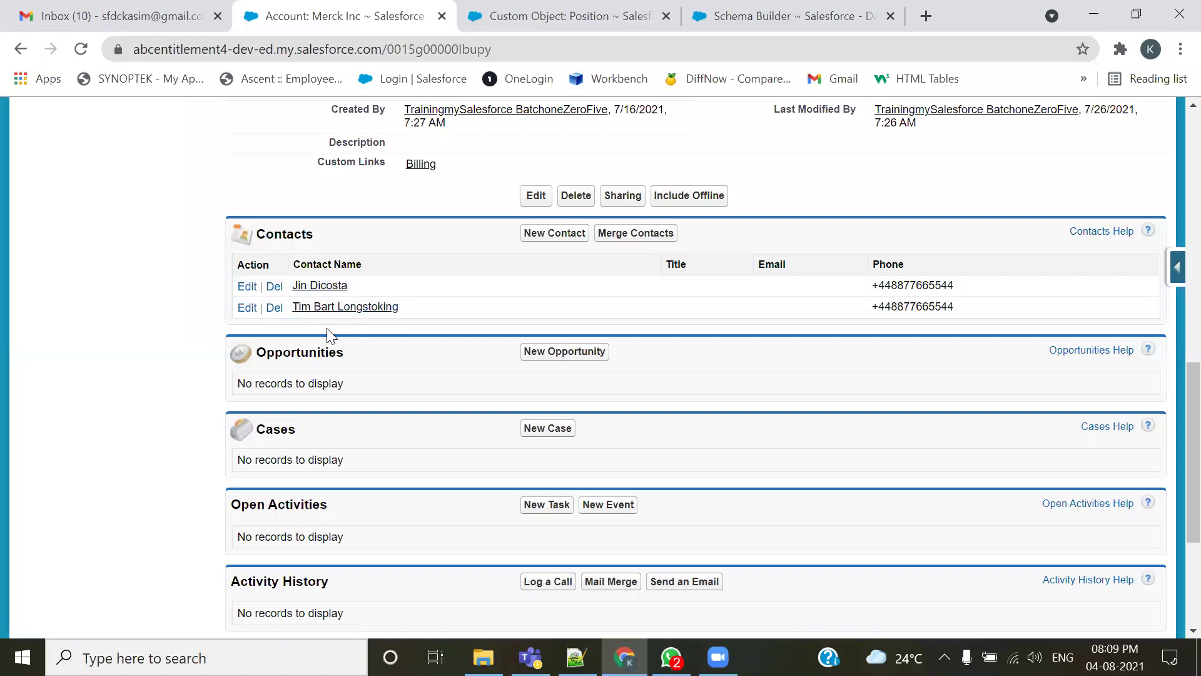
{"action": "key", "text": "alt+Tab"}
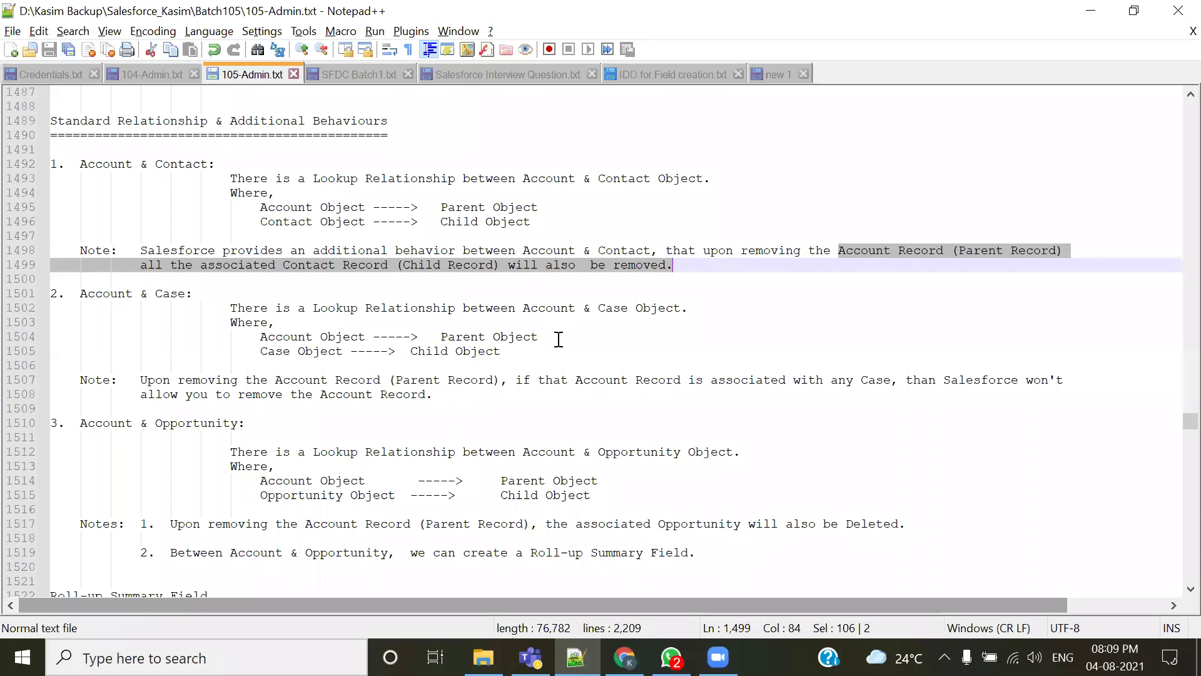
{"action": "key", "text": "alt+Tab"}
{"action": "scroll", "coordinate": [508, 350], "scroll_direction": "up", "scroll_amount": 9}
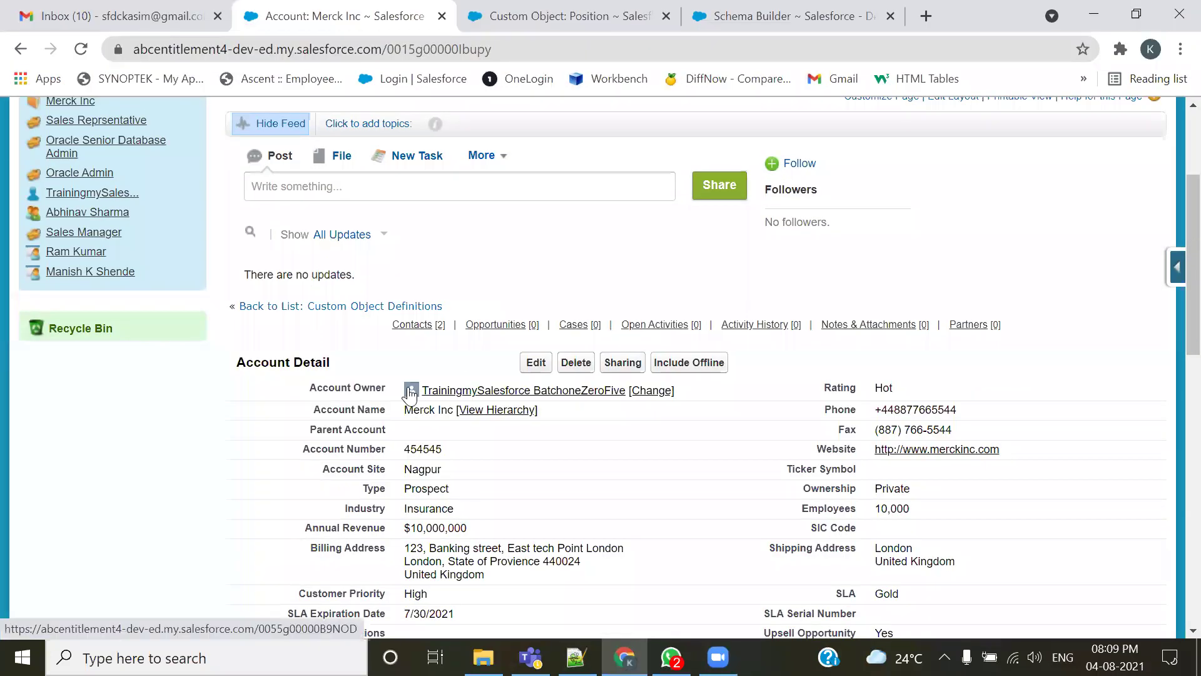
{"action": "scroll", "coordinate": [408, 431], "scroll_direction": "down", "scroll_amount": 5}
{"action": "scroll", "coordinate": [375, 438], "scroll_direction": "down", "scroll_amount": 3}
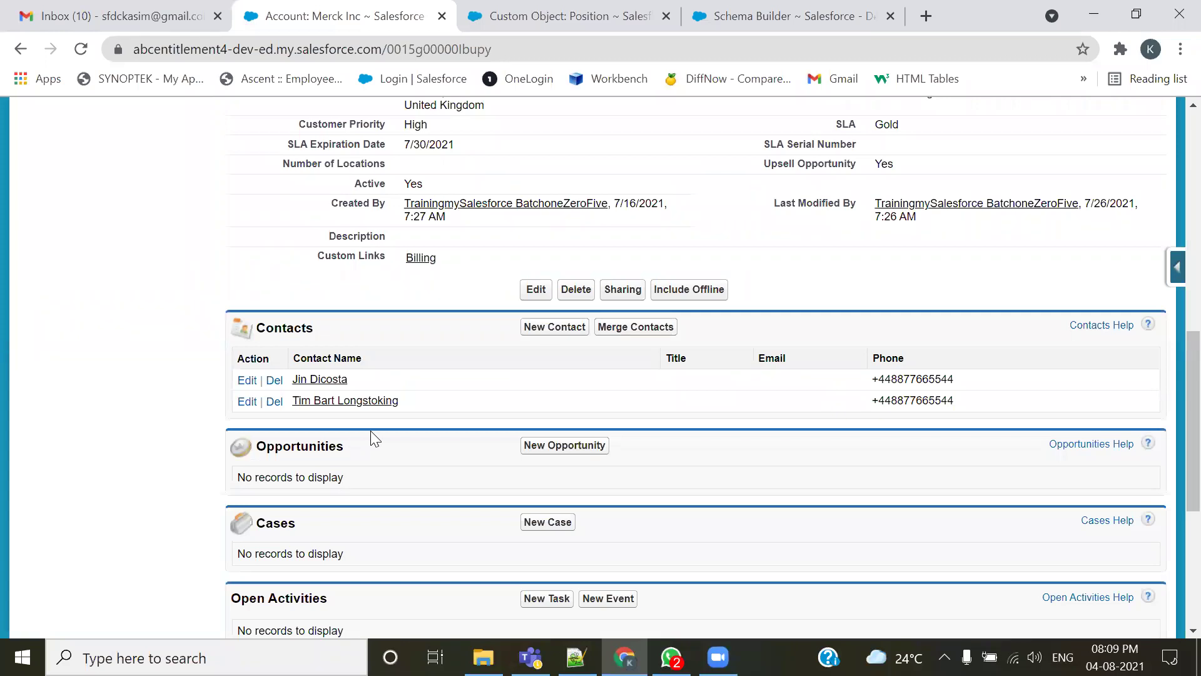
{"action": "key", "text": "alt+Tab"}
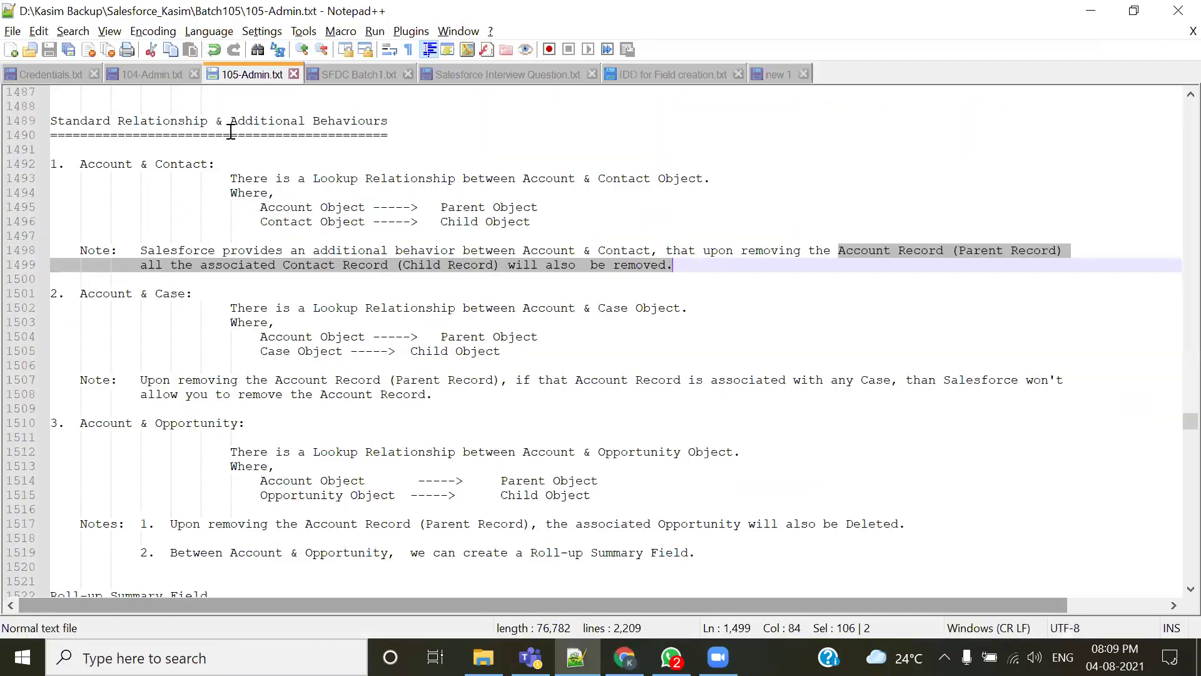
{"action": "left_click_drag", "start_coordinate": [230, 121], "coordinate": [388, 120]}
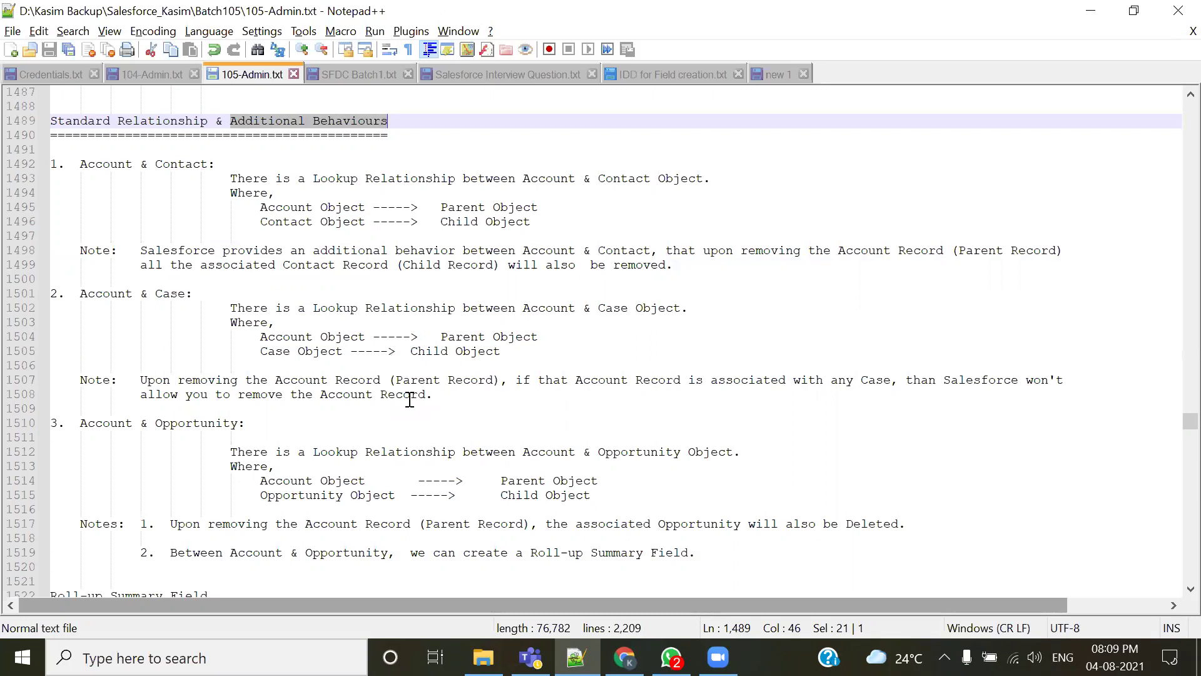
{"action": "key", "text": "alt+Tab"}
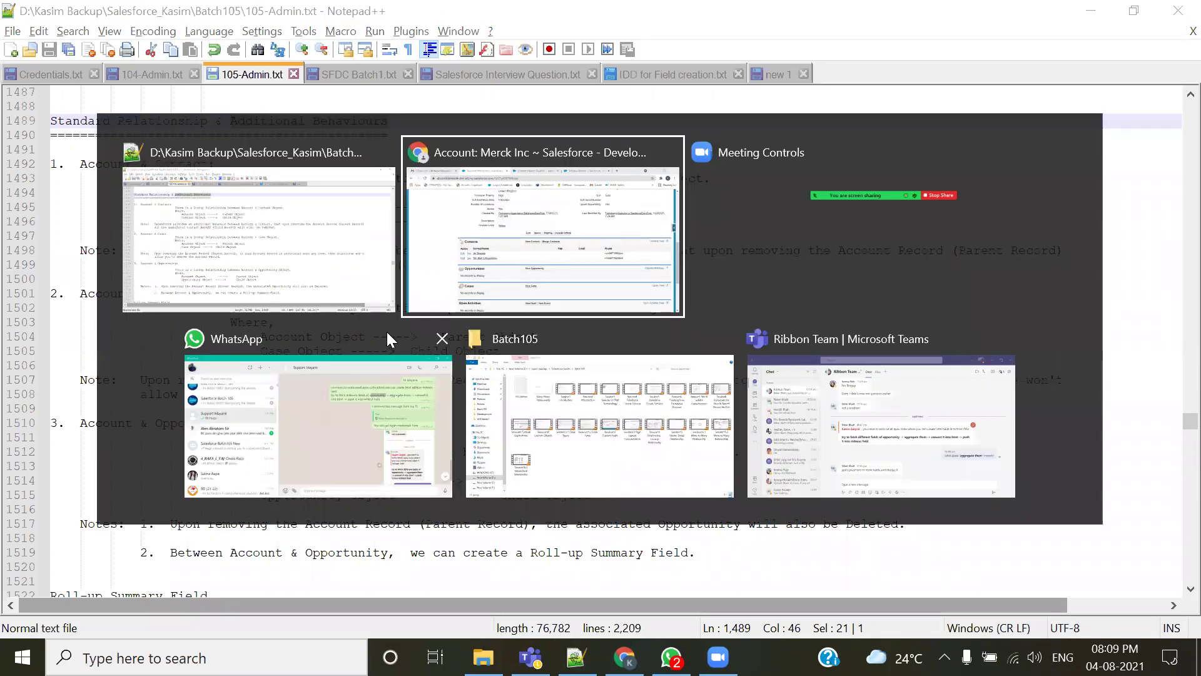
{"action": "scroll", "coordinate": [563, 313], "scroll_direction": "up", "scroll_amount": 1}
{"action": "left_click", "coordinate": [574, 269]}
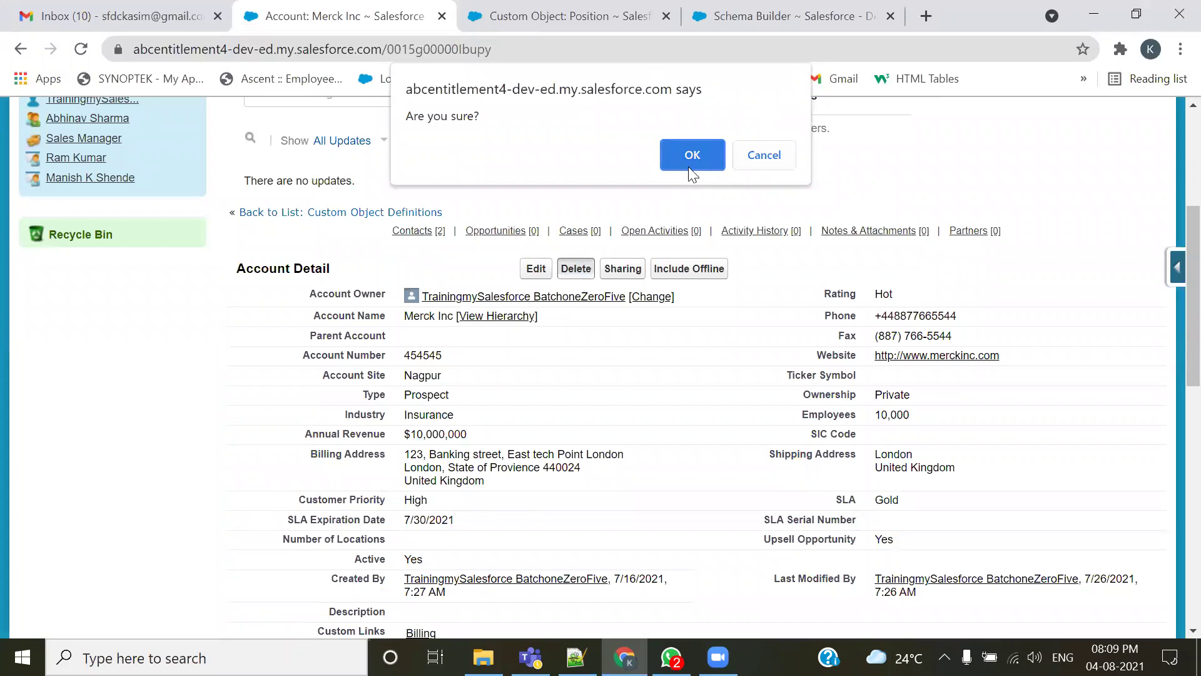
{"action": "left_click", "coordinate": [765, 155]}
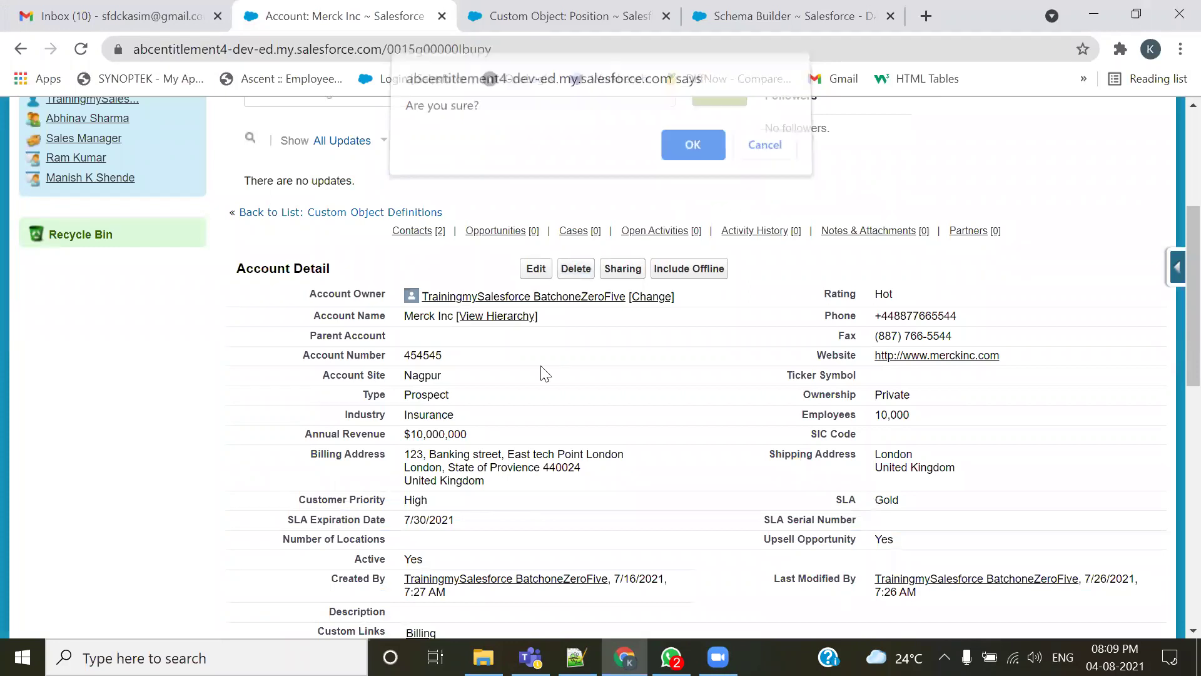
- Open Contacts in a separate browser tab with the All Contacts list, closing the Position custom object tab
{"action": "scroll", "coordinate": [534, 382], "scroll_direction": "down", "scroll_amount": 5}
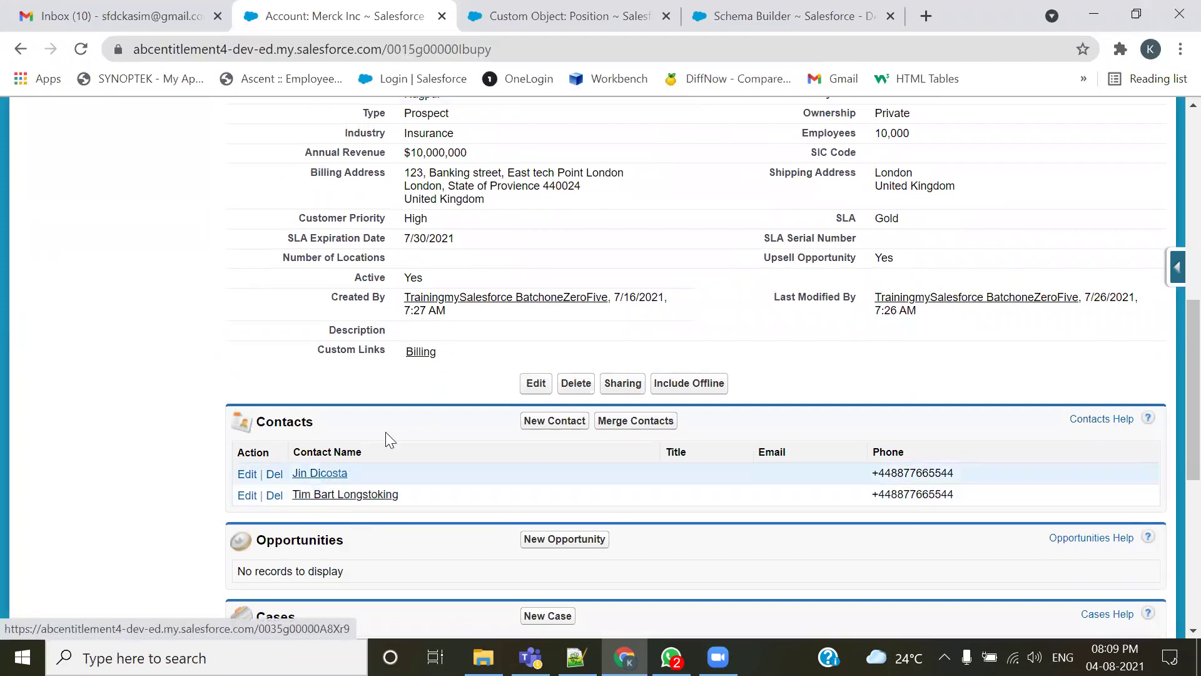
{"action": "scroll", "coordinate": [385, 432], "scroll_direction": "up", "scroll_amount": 10}
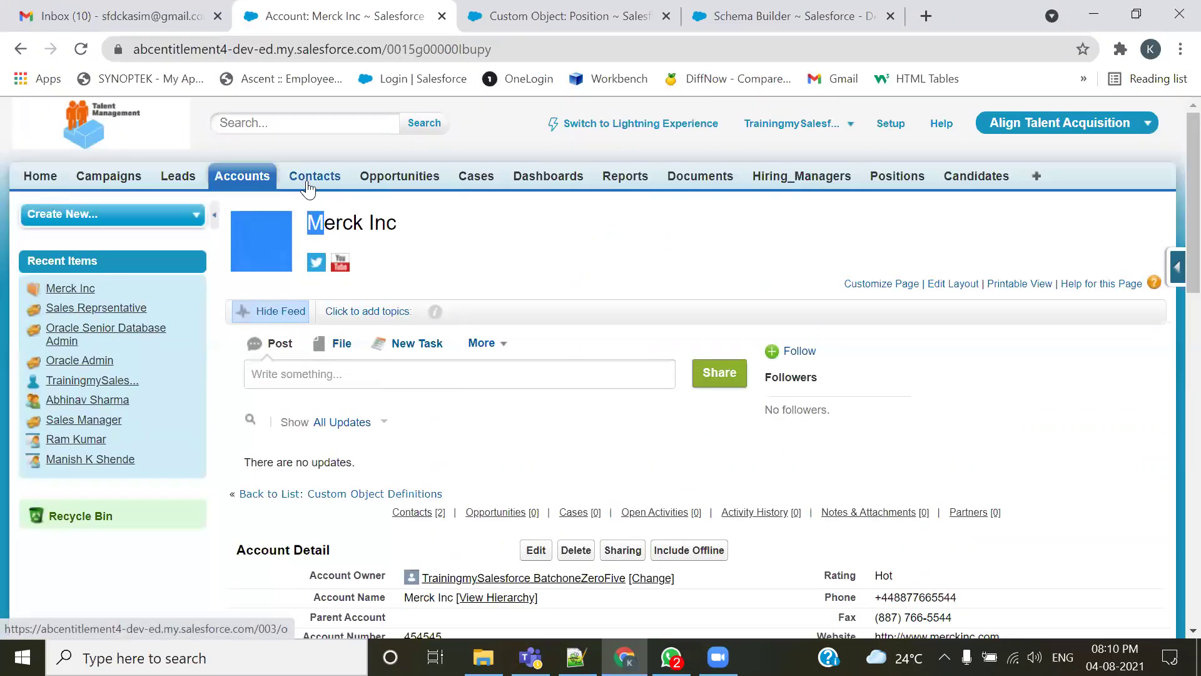
{"action": "middle_click", "coordinate": [309, 181]}
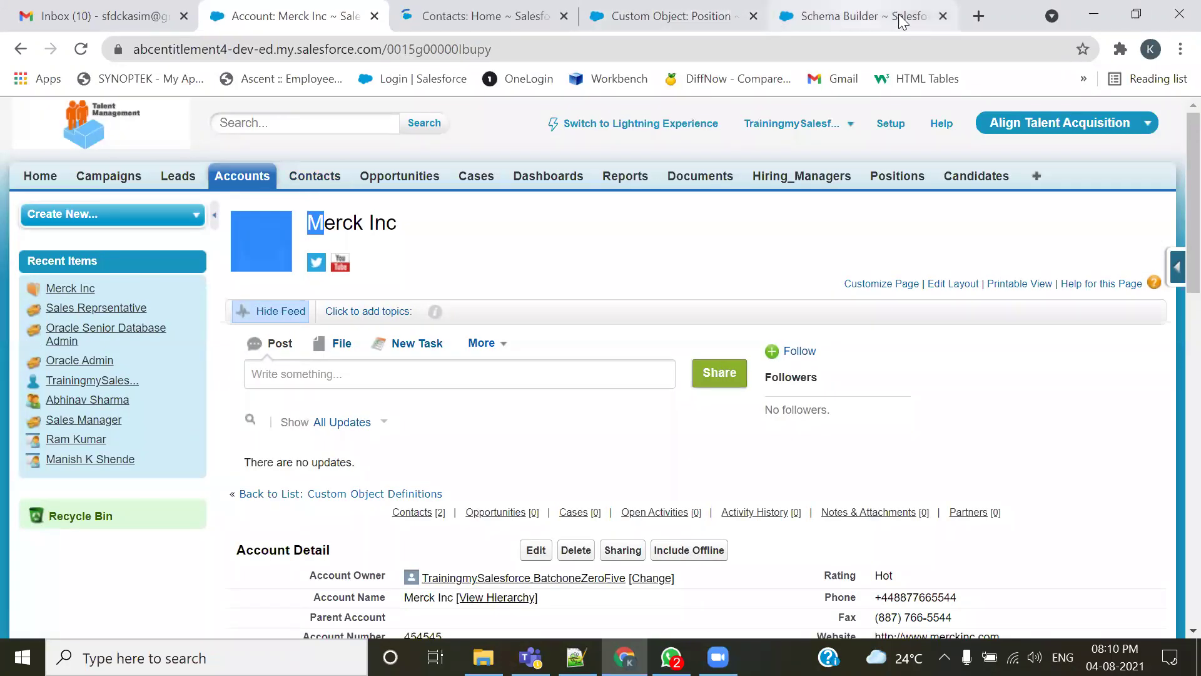
{"action": "left_click", "coordinate": [755, 19]}
{"action": "key", "text": "ctrl+Tab"}
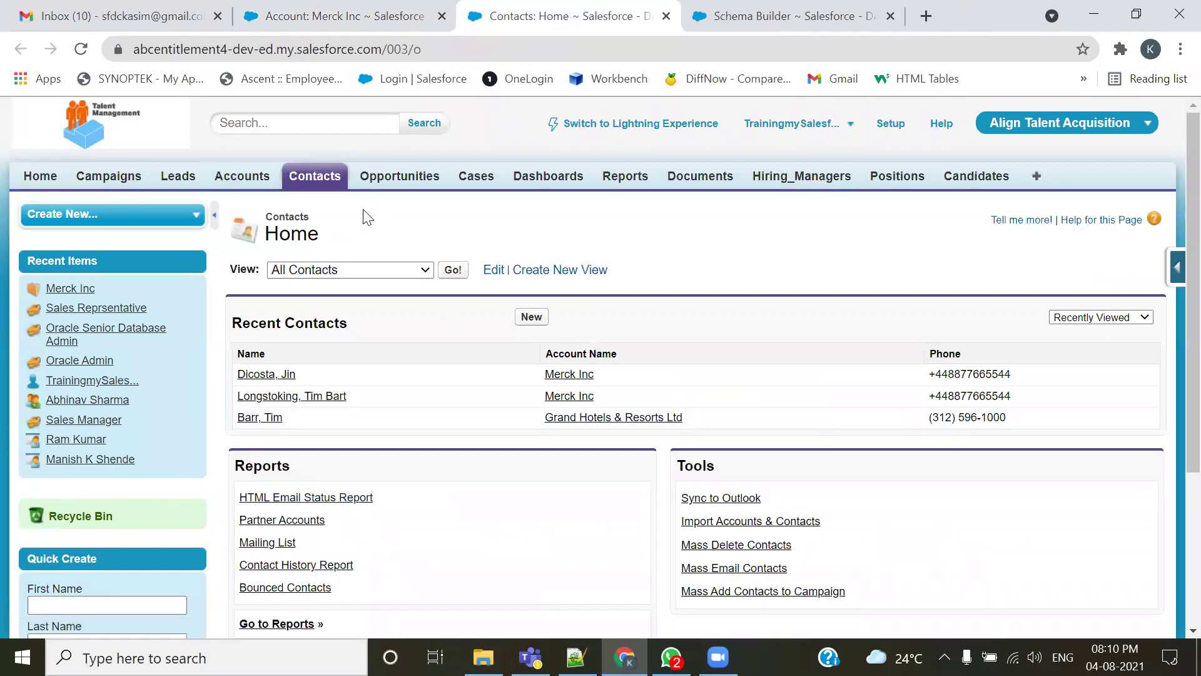
{"action": "left_click", "coordinate": [453, 270]}
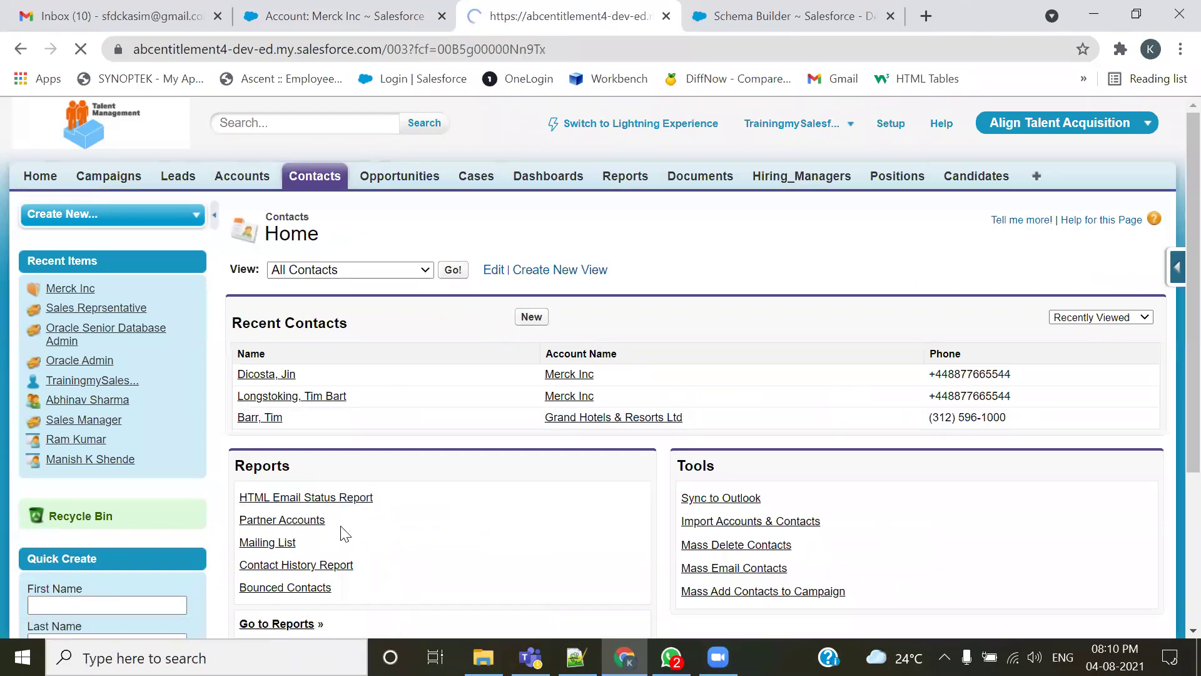
- Capture a screen snip of the Contacts related list on the Merck Inc account page
{"action": "left_click", "coordinate": [387, 16]}
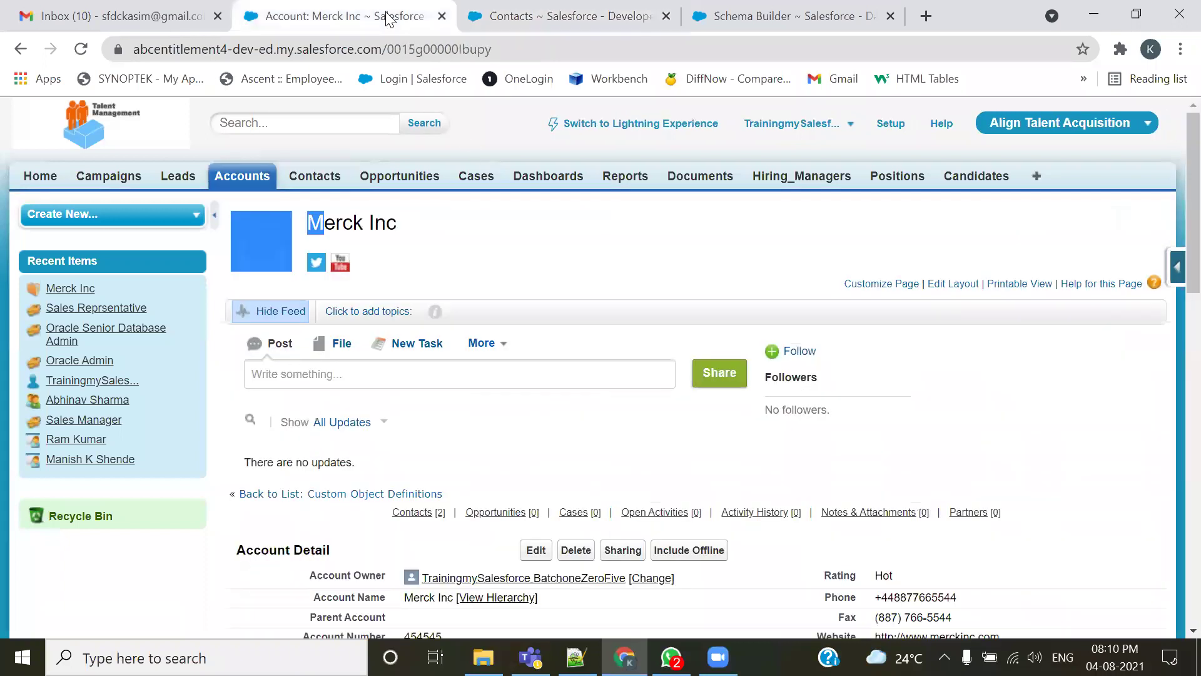
{"action": "scroll", "coordinate": [380, 375], "scroll_direction": "down", "scroll_amount": 8}
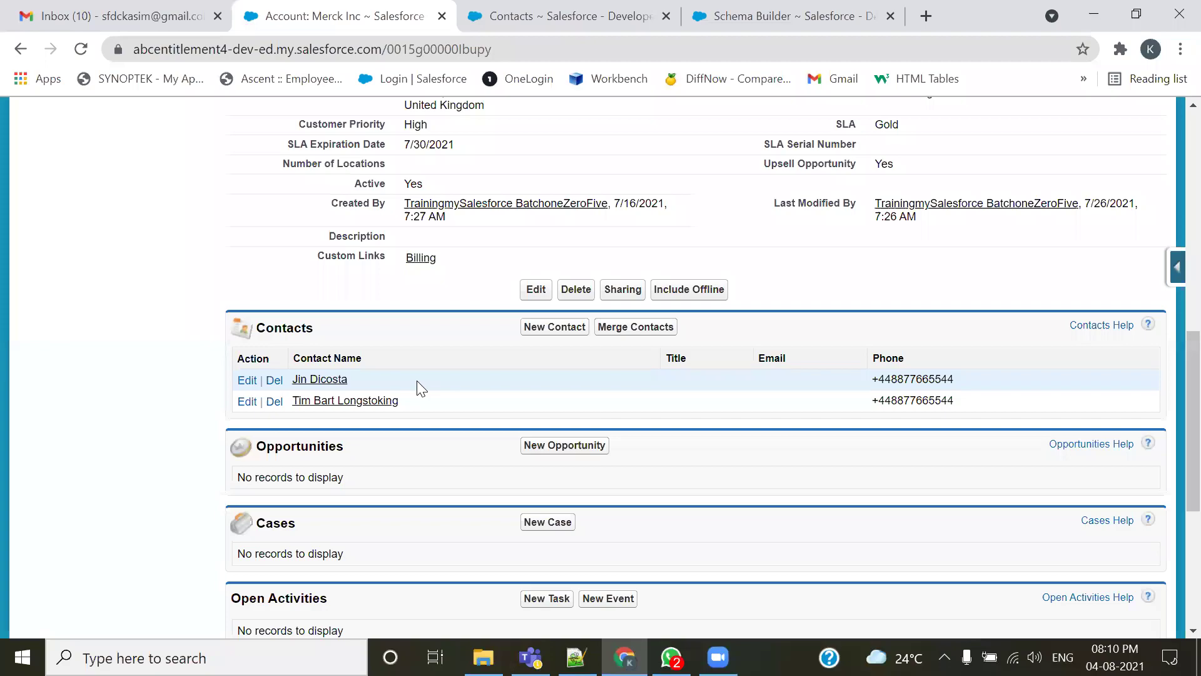
{"action": "key", "text": "super+shift+s"}
{"action": "left_click_drag", "start_coordinate": [218, 308], "coordinate": [1056, 426]}
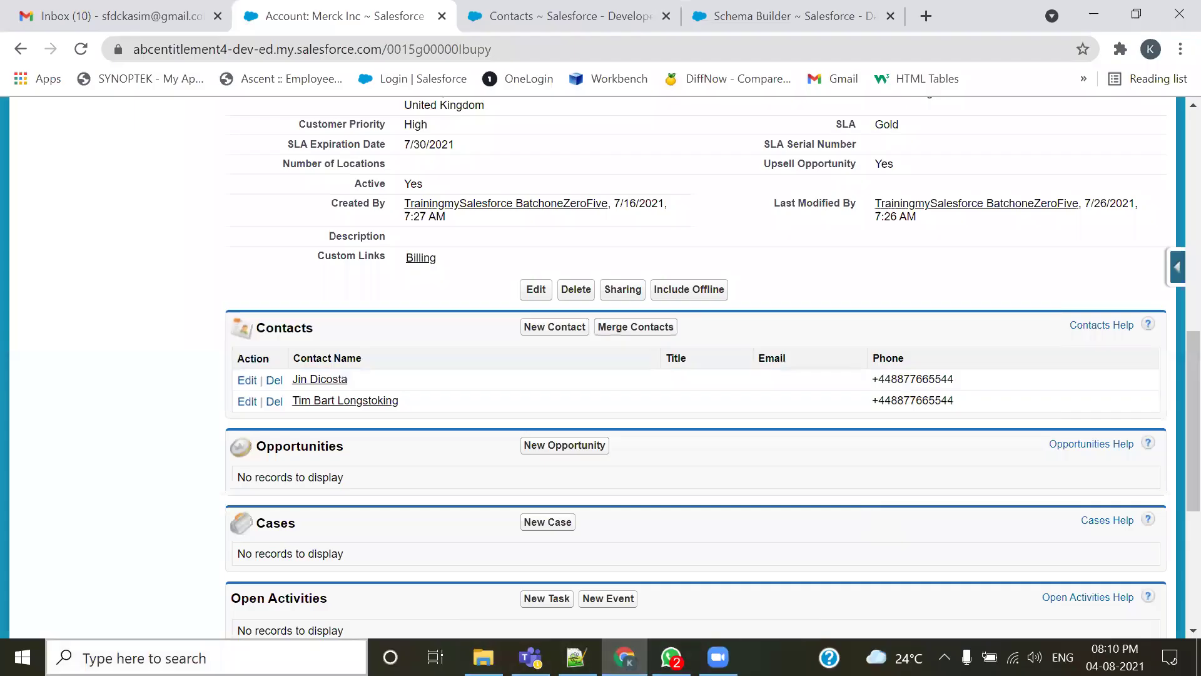
- Open Paint, paste the captured Contacts list onto the blank canvas, and move it away from the canvas corner
{"action": "left_click", "coordinate": [157, 658]}
{"action": "type", "text": "paint"}
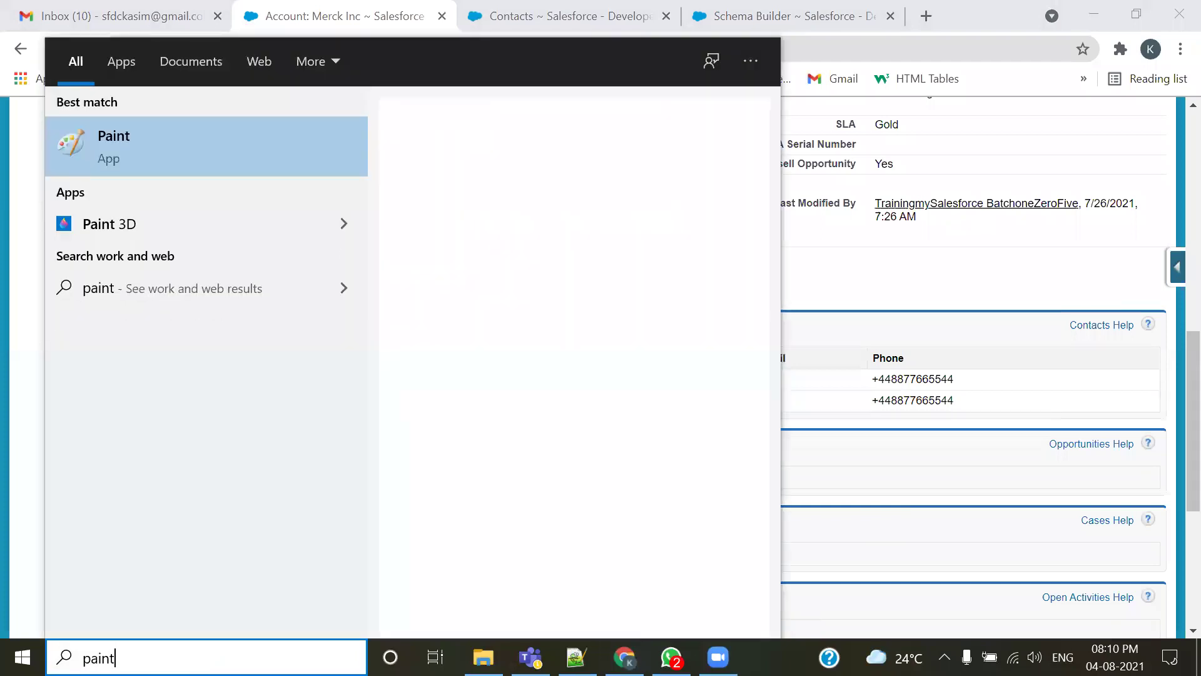
{"action": "key", "text": "Return"}
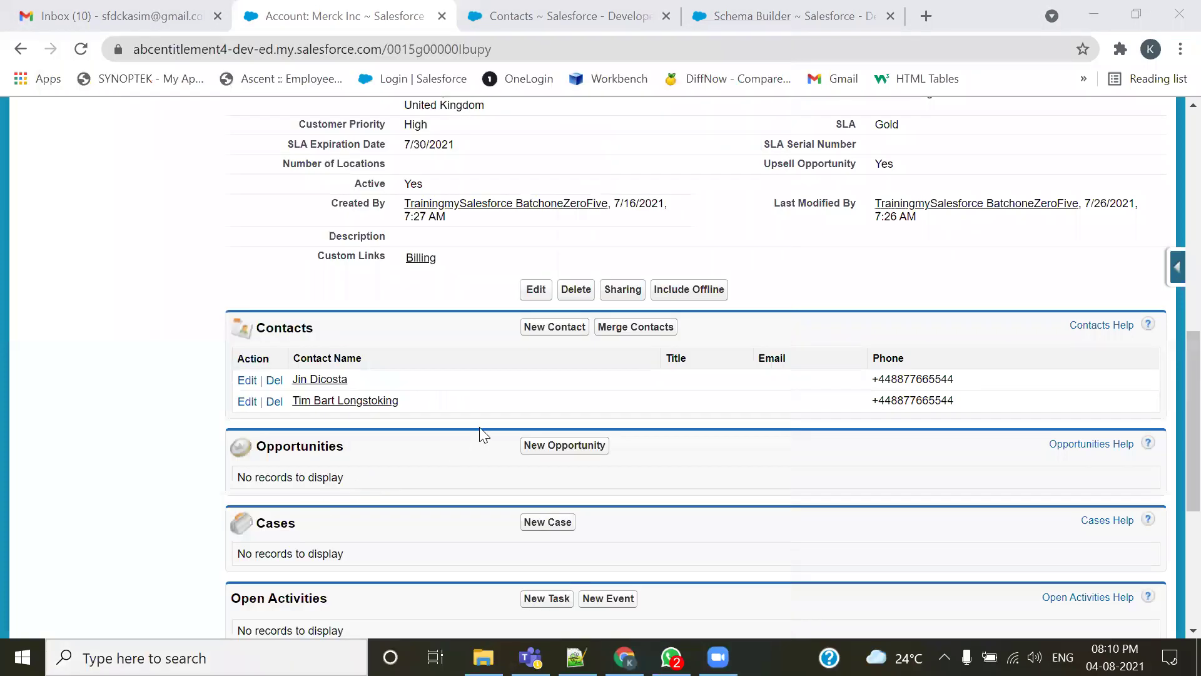
{"action": "key", "text": "ctrl+v"}
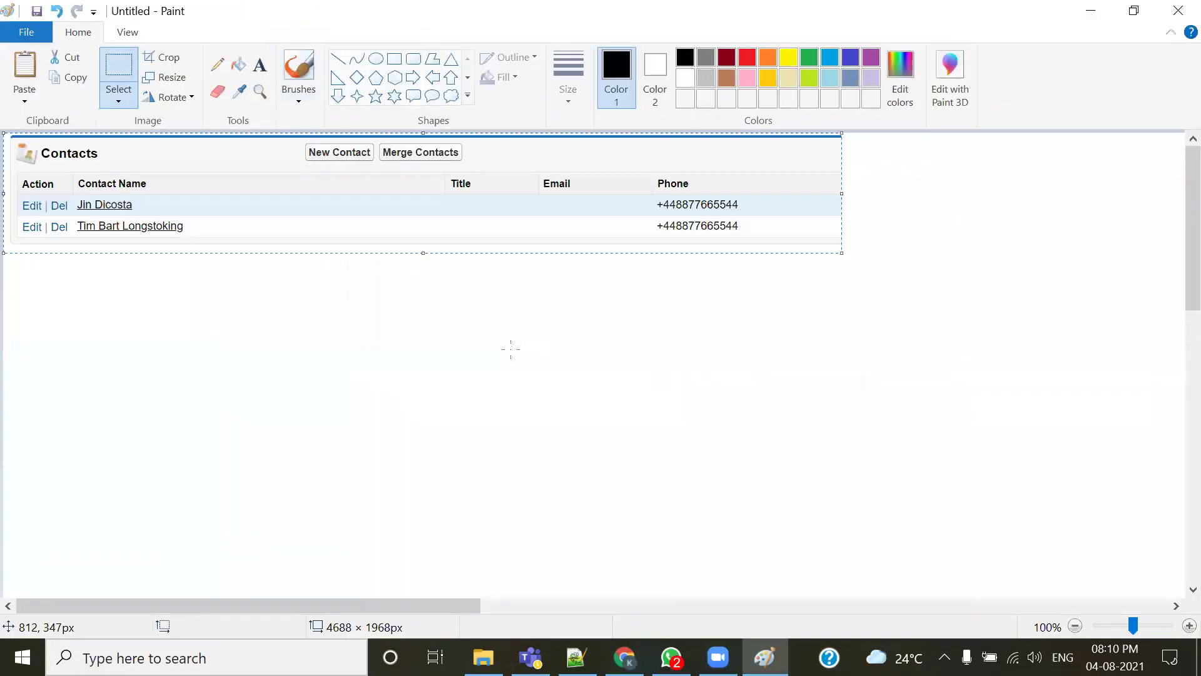
{"action": "left_click_drag", "start_coordinate": [340, 215], "coordinate": [430, 323]}
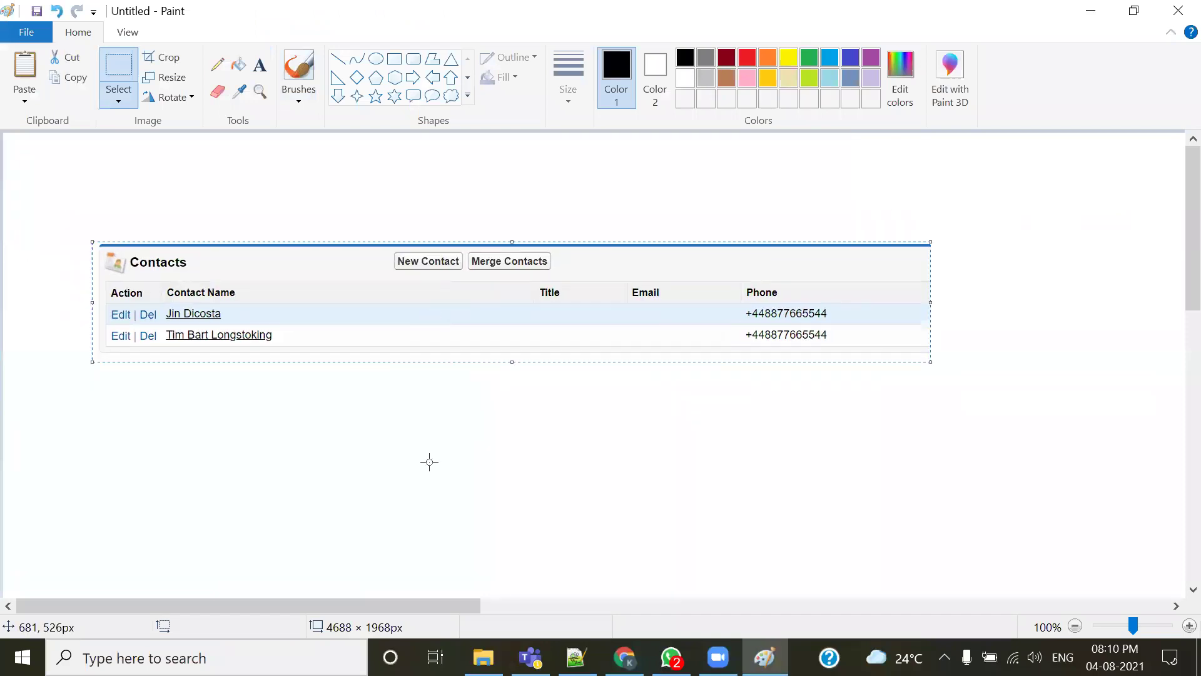
- Return to the All Contacts list in Chrome and filter it by D to find Merck Inc's first related contact
{"action": "key", "text": "alt+Tab"}
{"action": "key", "text": "alt+Tab"}
{"action": "left_click", "coordinate": [551, 266]}
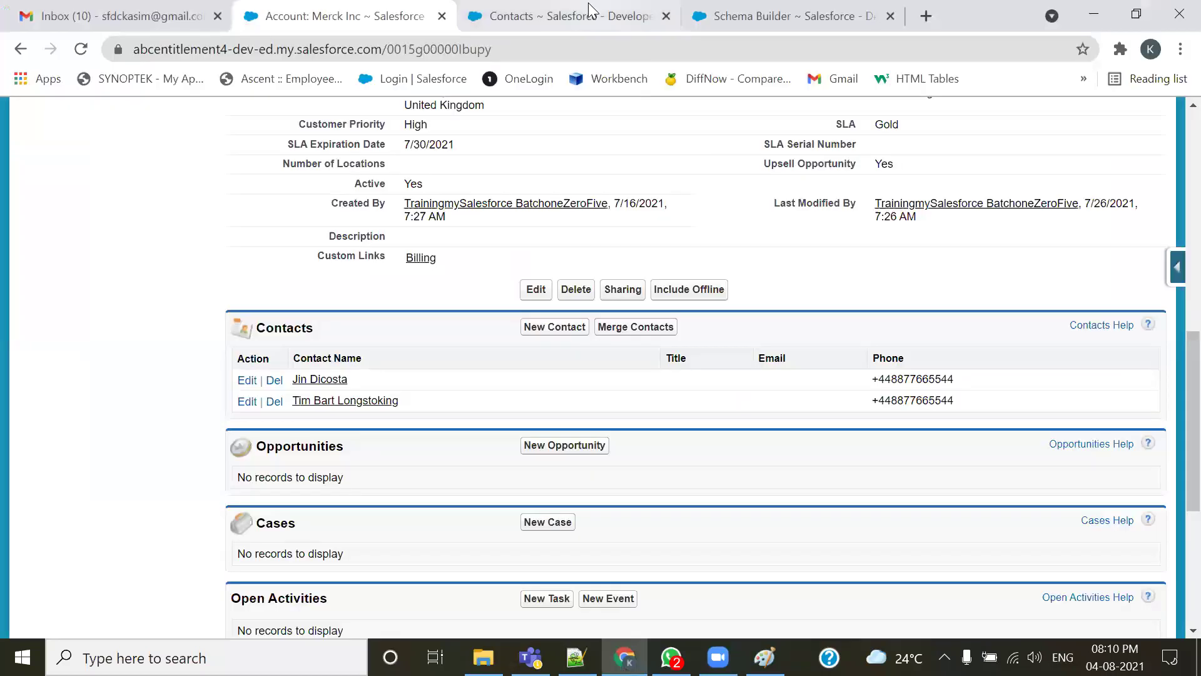
{"action": "left_click", "coordinate": [585, 14]}
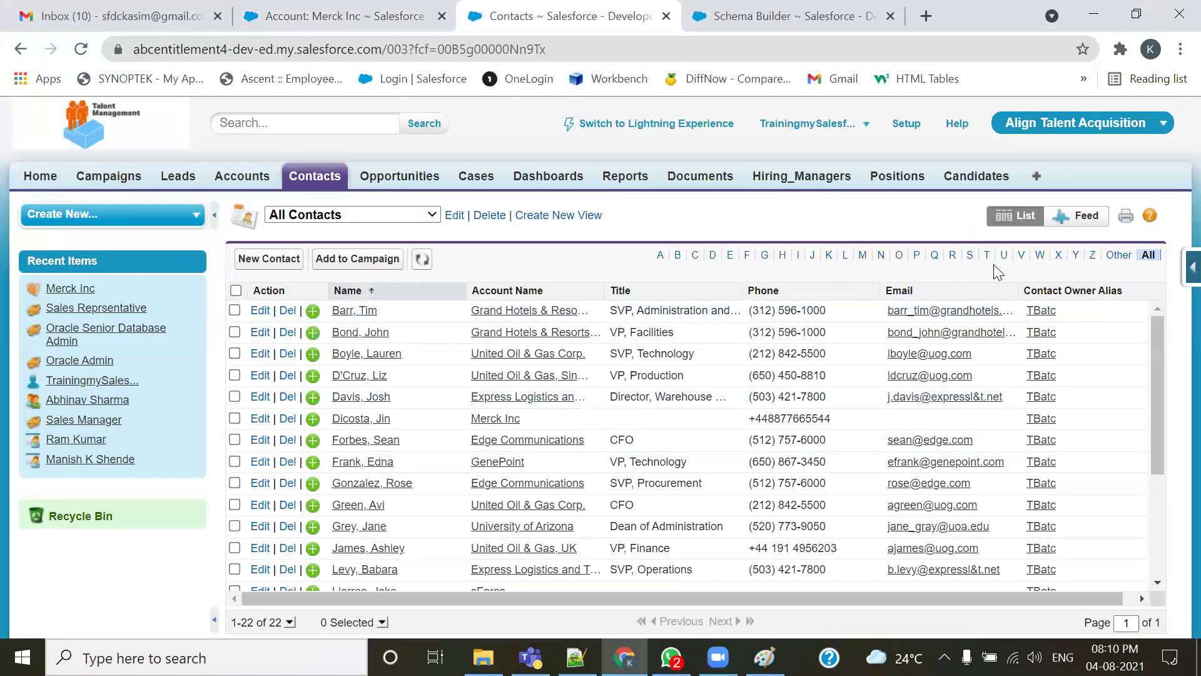
{"action": "key", "text": "alt+Tab"}
{"action": "key", "text": "alt+Tab"}
{"action": "left_click", "coordinate": [713, 257]}
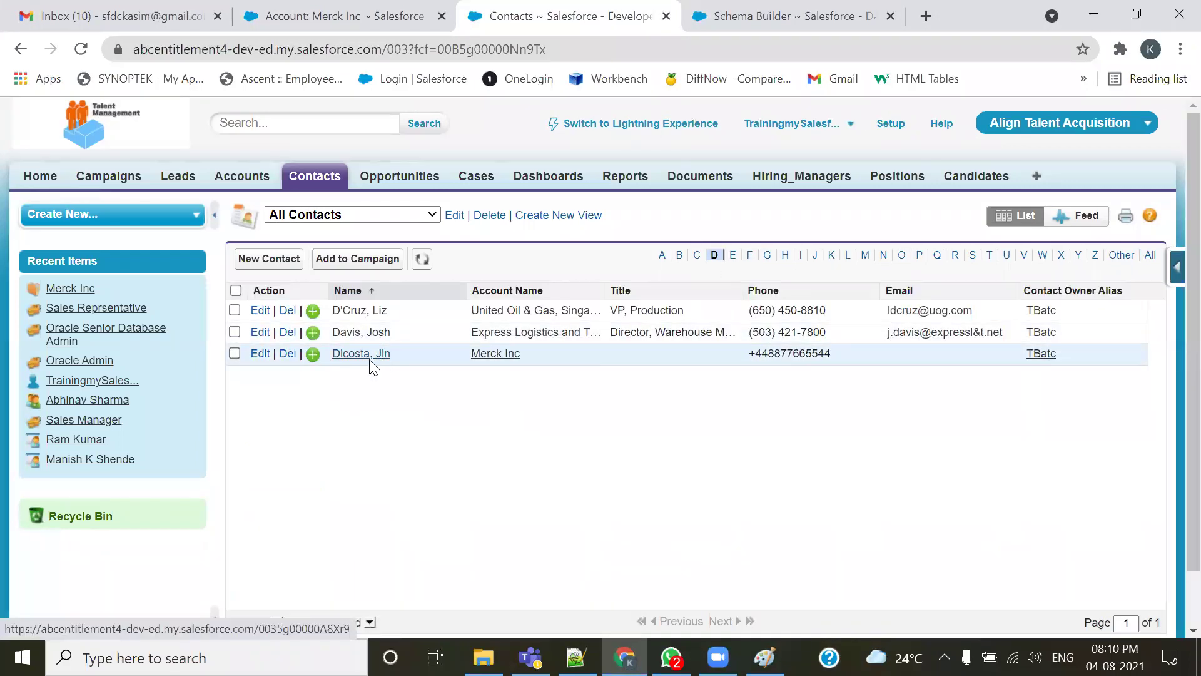
- Check the second contact's name in the Paint capture and look it up in All Contacts under T, B and L
{"action": "key", "text": "alt+Tab"}
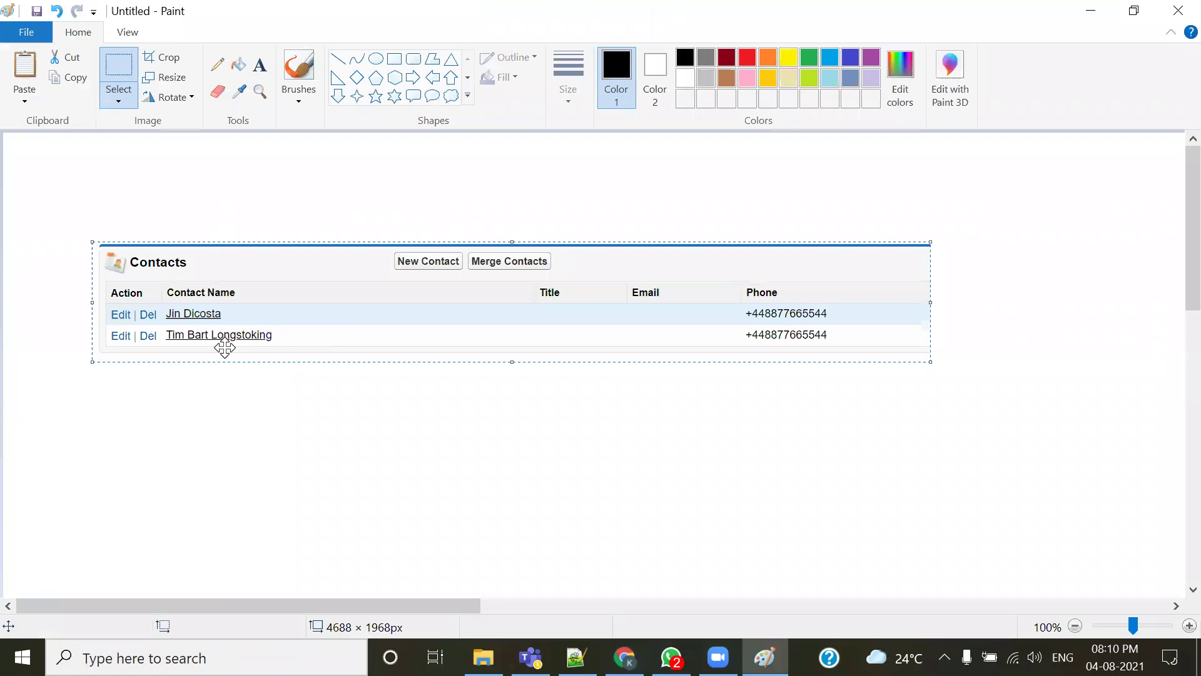
{"action": "key", "text": "alt+Tab"}
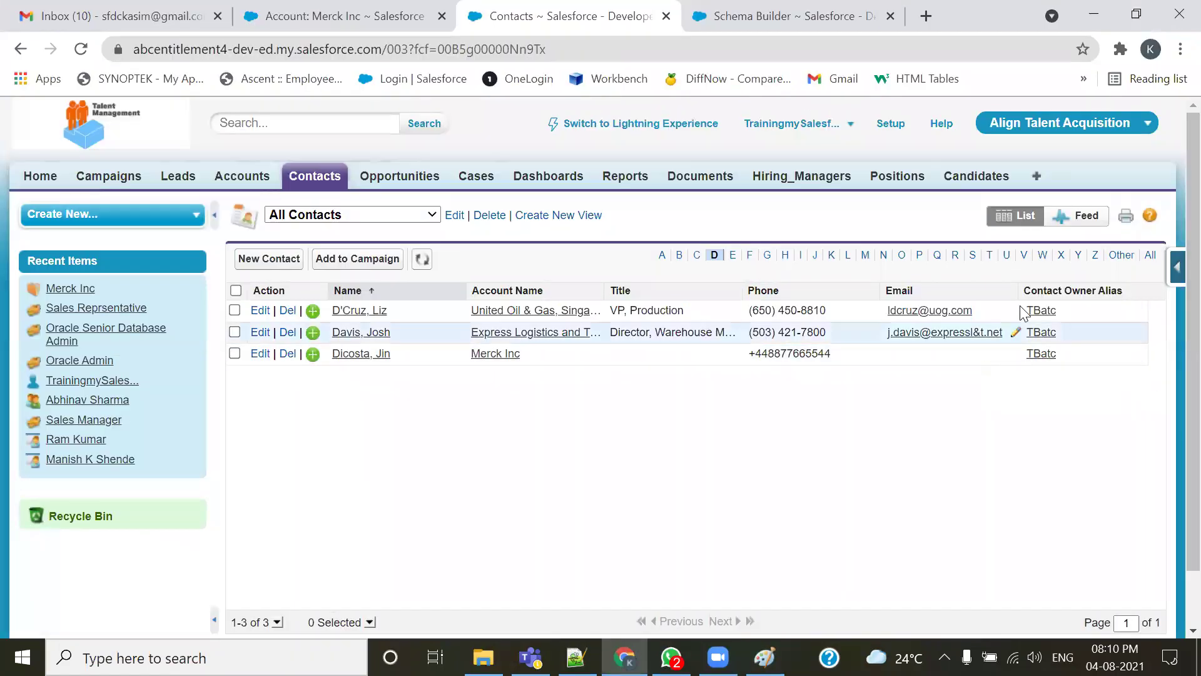
{"action": "left_click", "coordinate": [990, 257]}
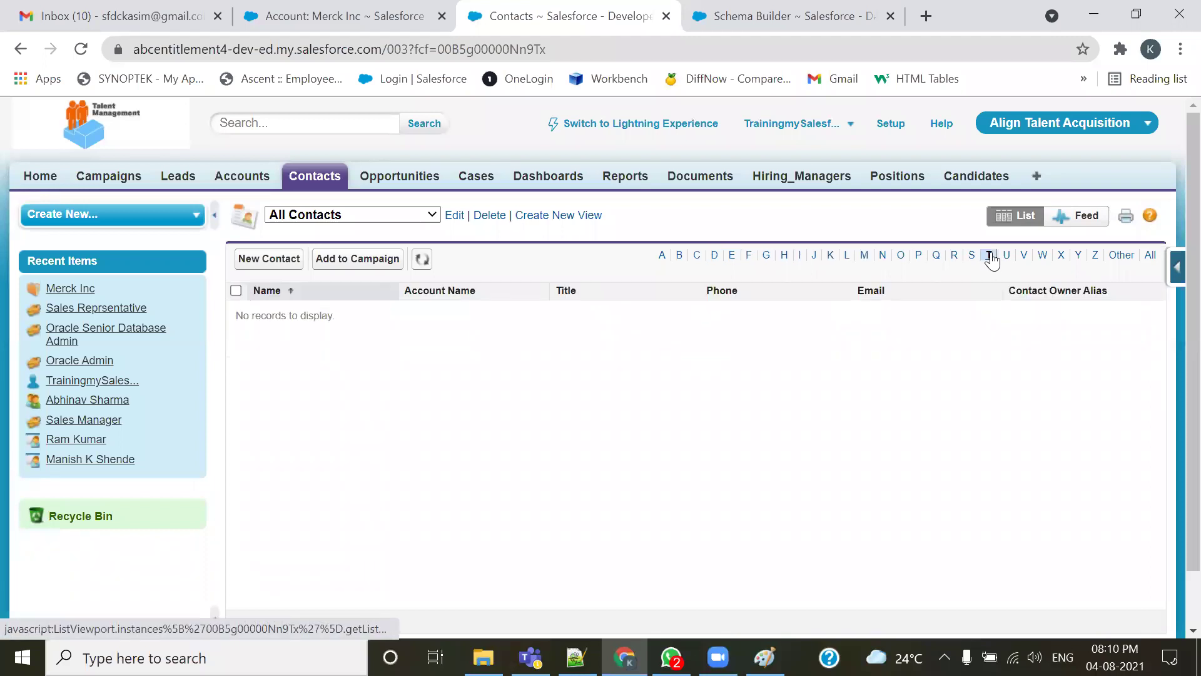
{"action": "left_click", "coordinate": [679, 256]}
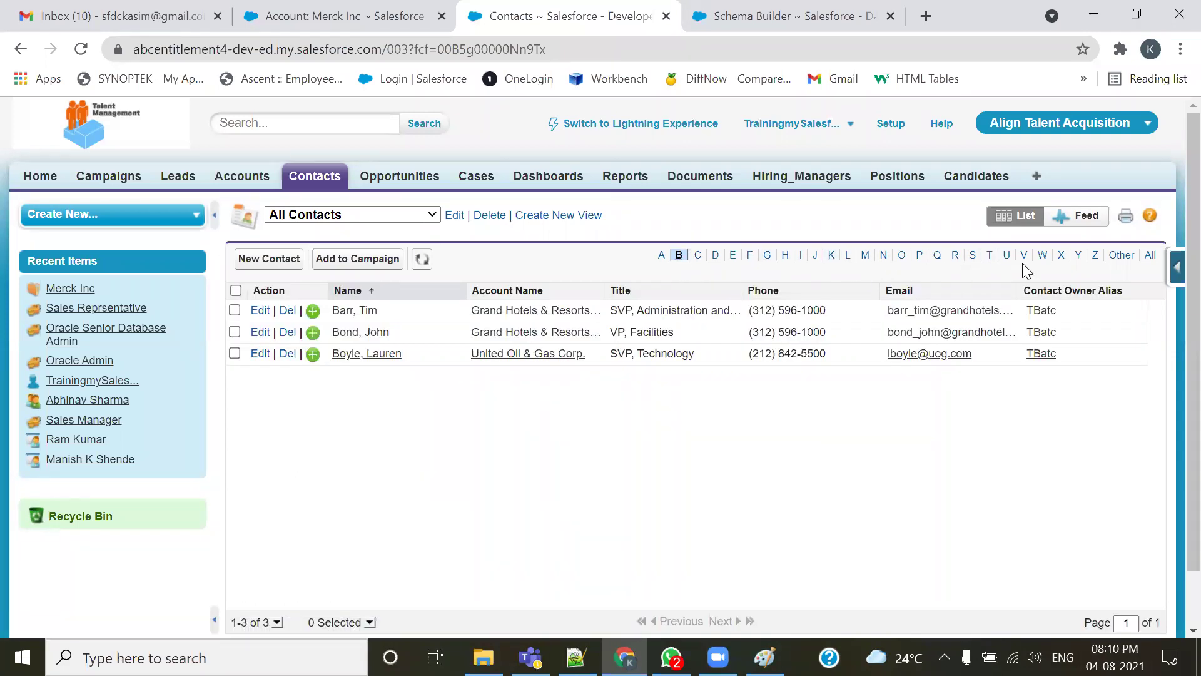
{"action": "left_click", "coordinate": [847, 256]}
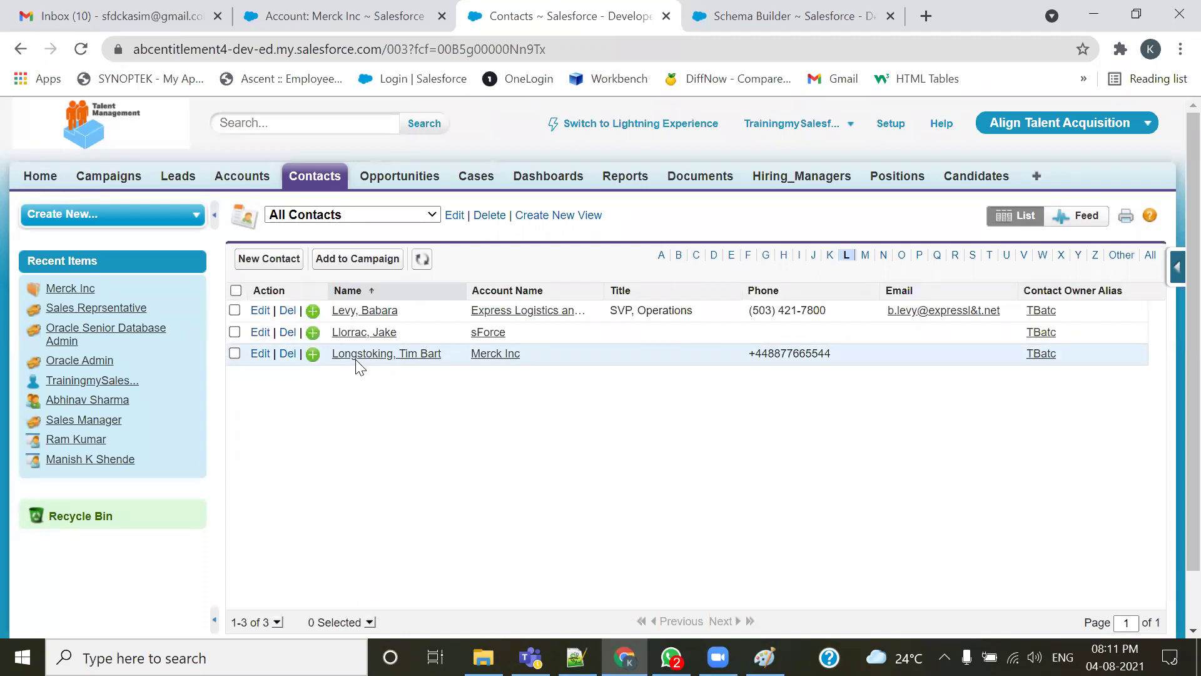
- Return to the Merck Inc account record and delete it
{"action": "left_click", "coordinate": [332, 14]}
{"action": "scroll", "coordinate": [460, 489], "scroll_direction": "up", "scroll_amount": 8}
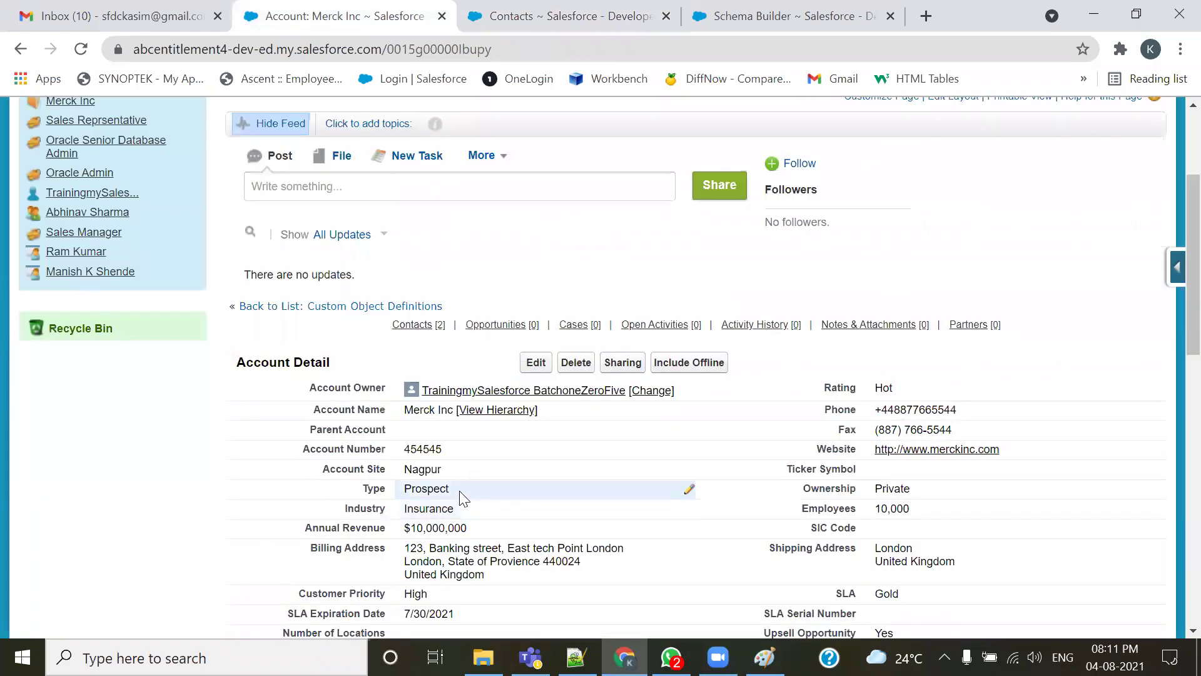
{"action": "left_click", "coordinate": [575, 362]}
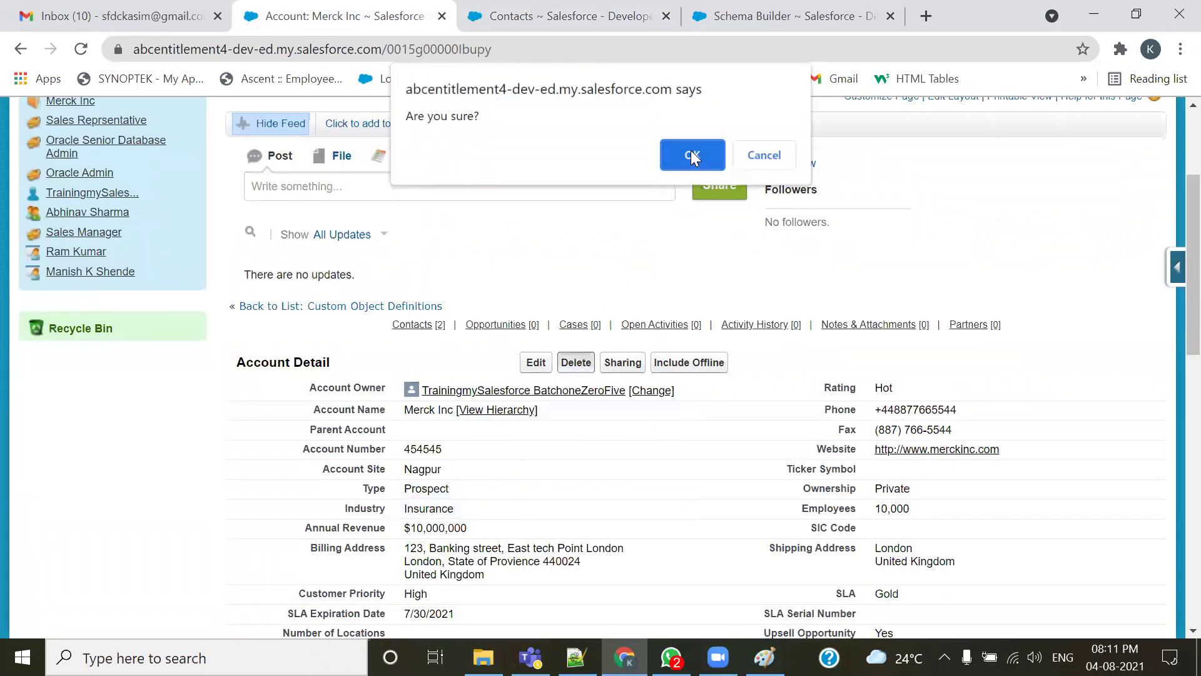
{"action": "left_click", "coordinate": [764, 154]}
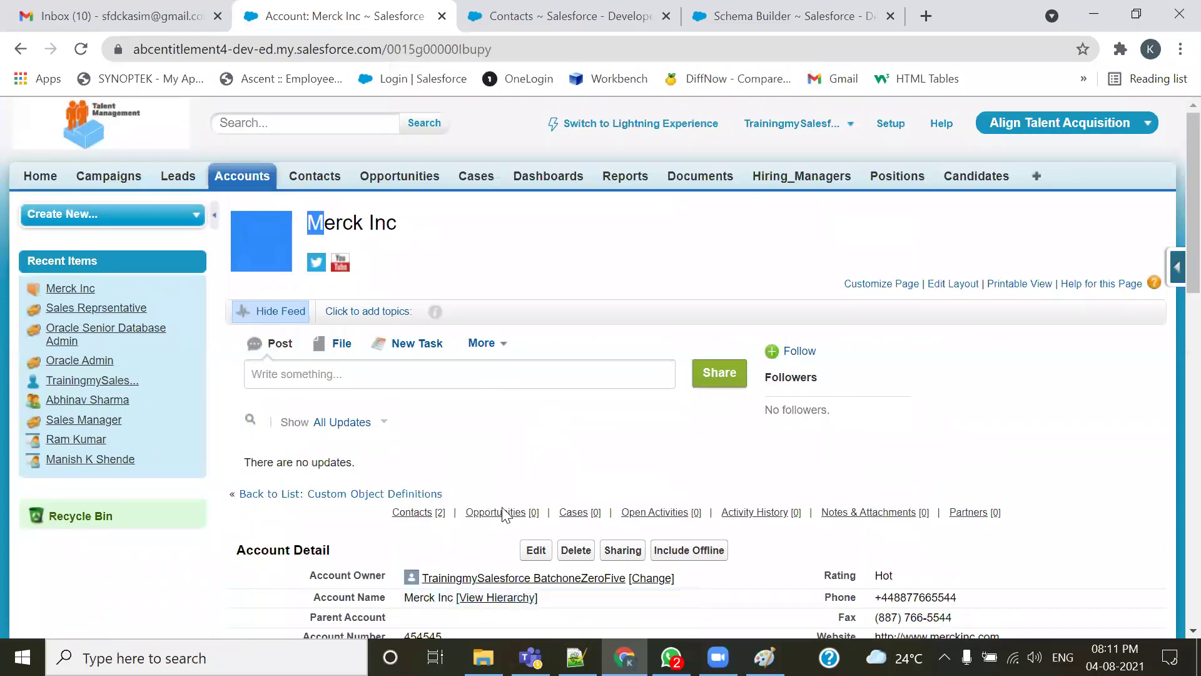
{"action": "scroll", "coordinate": [508, 515], "scroll_direction": "down", "scroll_amount": 3}
{"action": "left_click", "coordinate": [576, 367]}
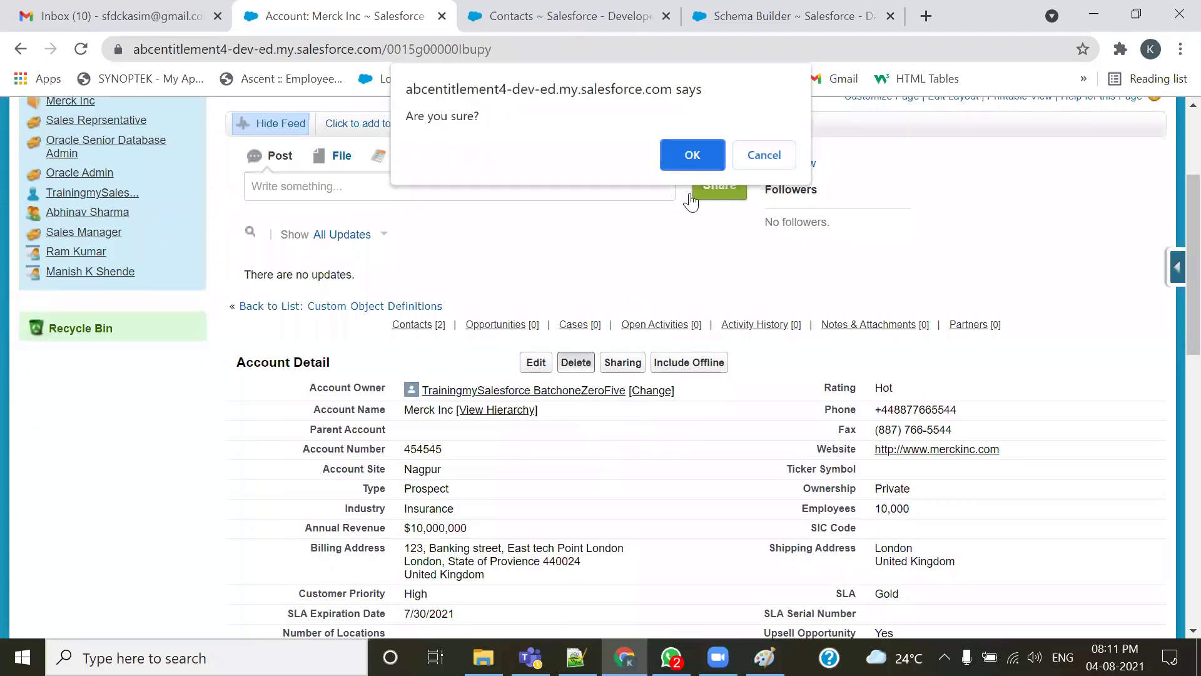
{"action": "left_click", "coordinate": [697, 153]}
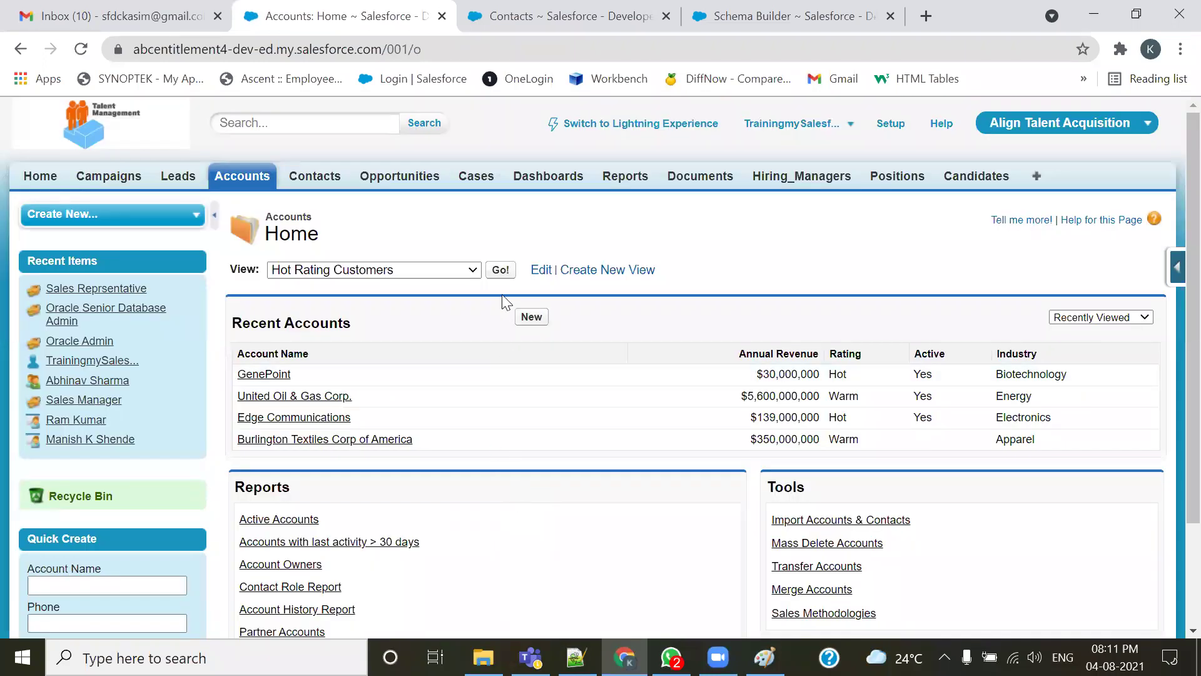
- Display the All Accounts view and filter it by M to check for Merck Inc
{"action": "left_click", "coordinate": [479, 270]}
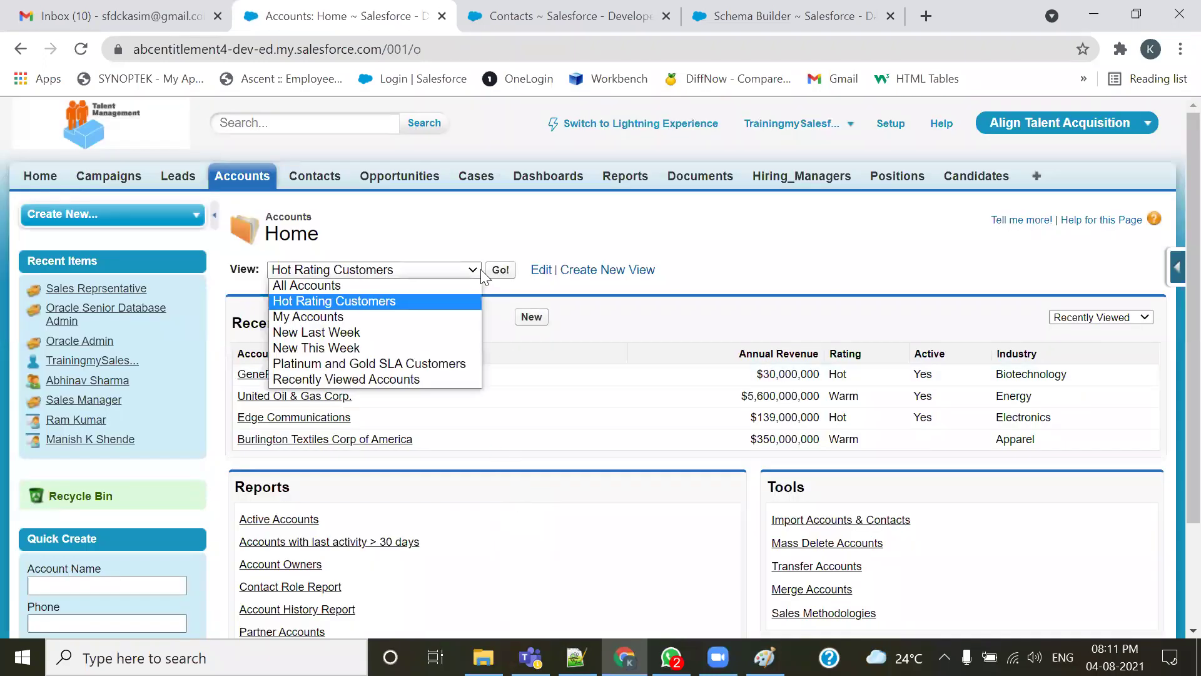
{"action": "left_click", "coordinate": [427, 284]}
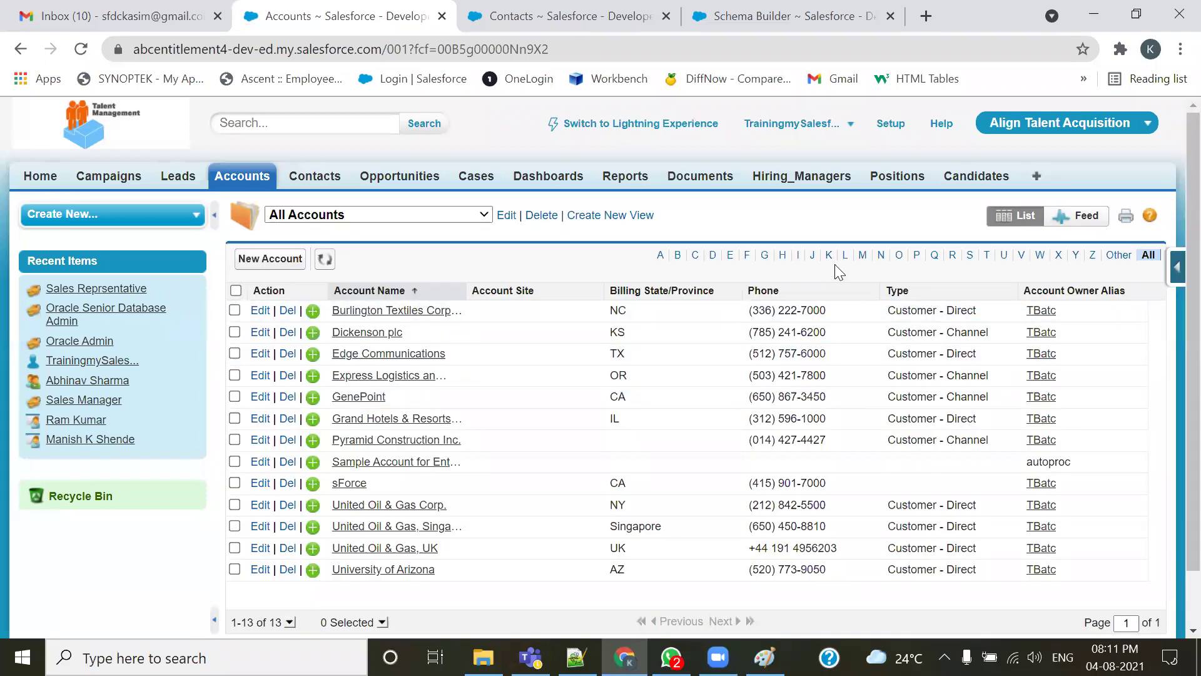
{"action": "left_click", "coordinate": [863, 256]}
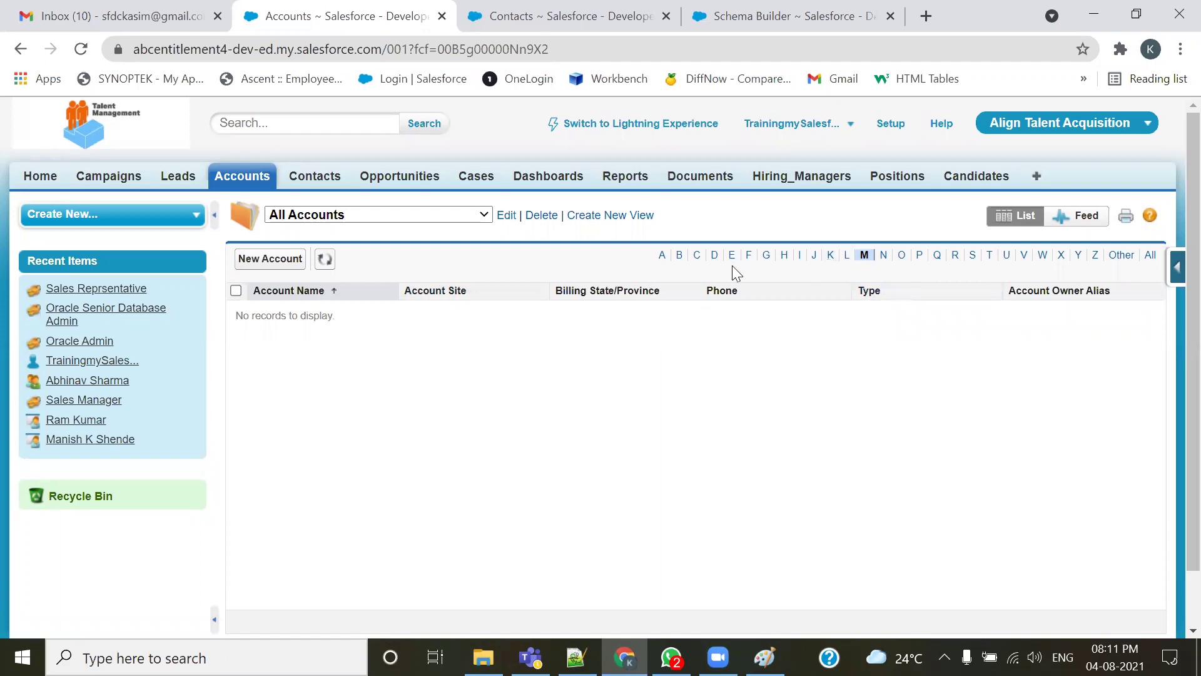
- Reload the All Contacts list and compare the names under D with the contacts captured in Paint
{"action": "left_click", "coordinate": [614, 13]}
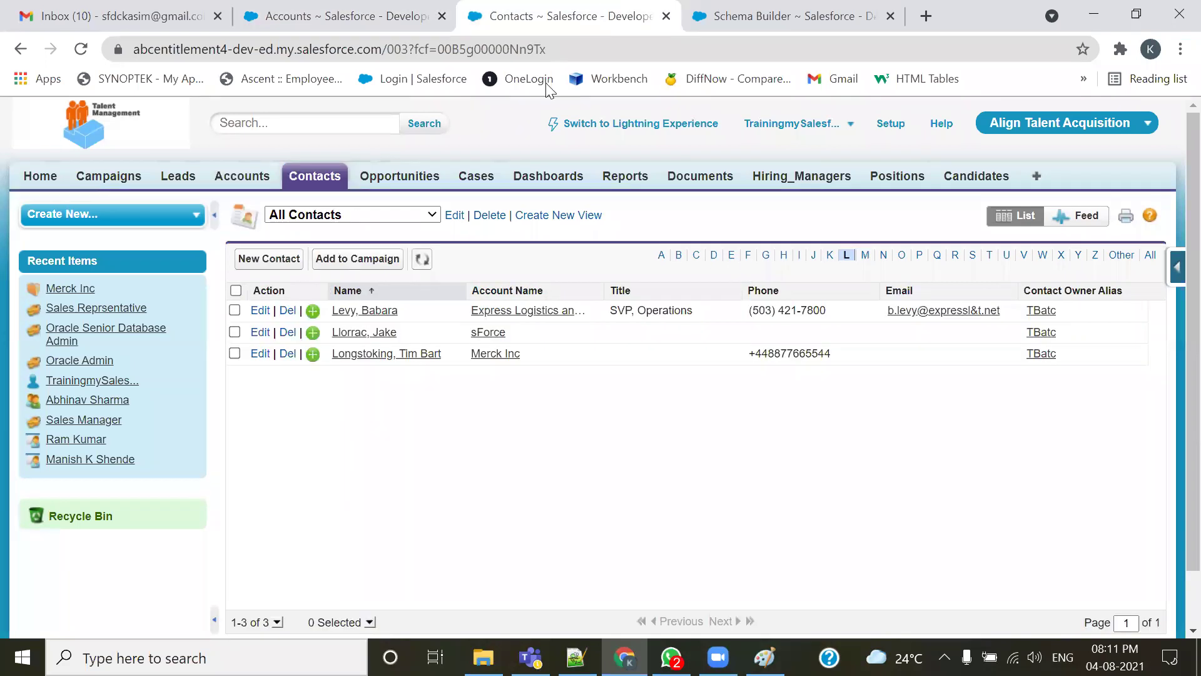
{"action": "left_click", "coordinate": [80, 49]}
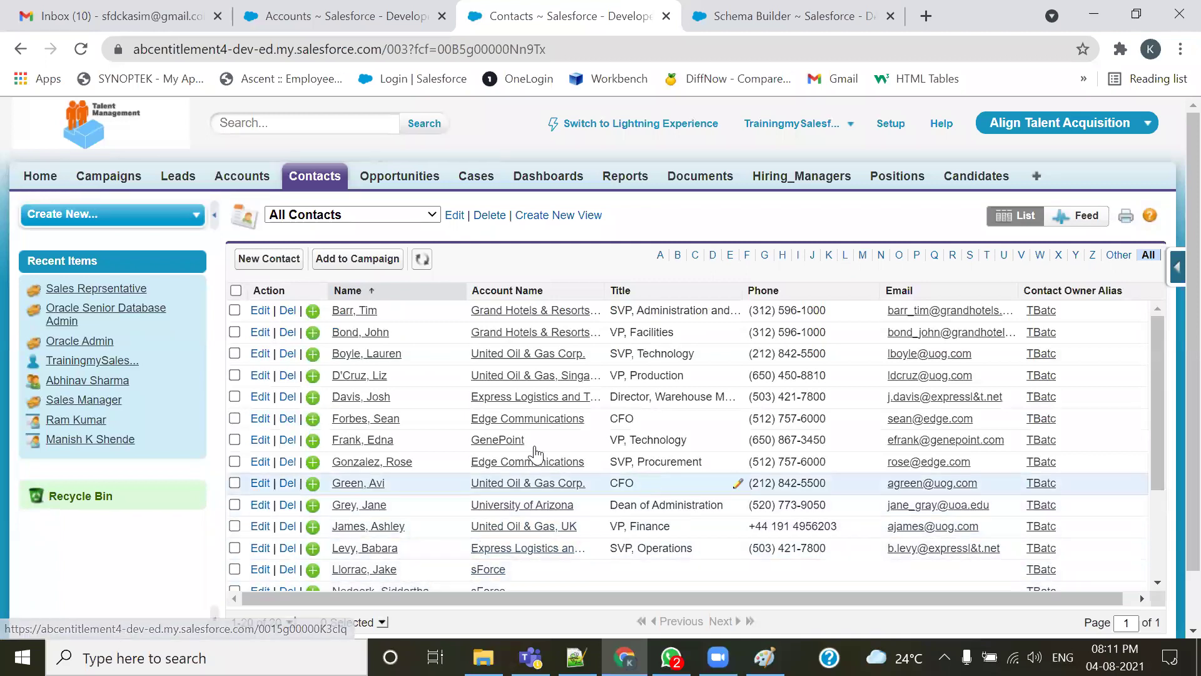
{"action": "key", "text": "alt+Tab"}
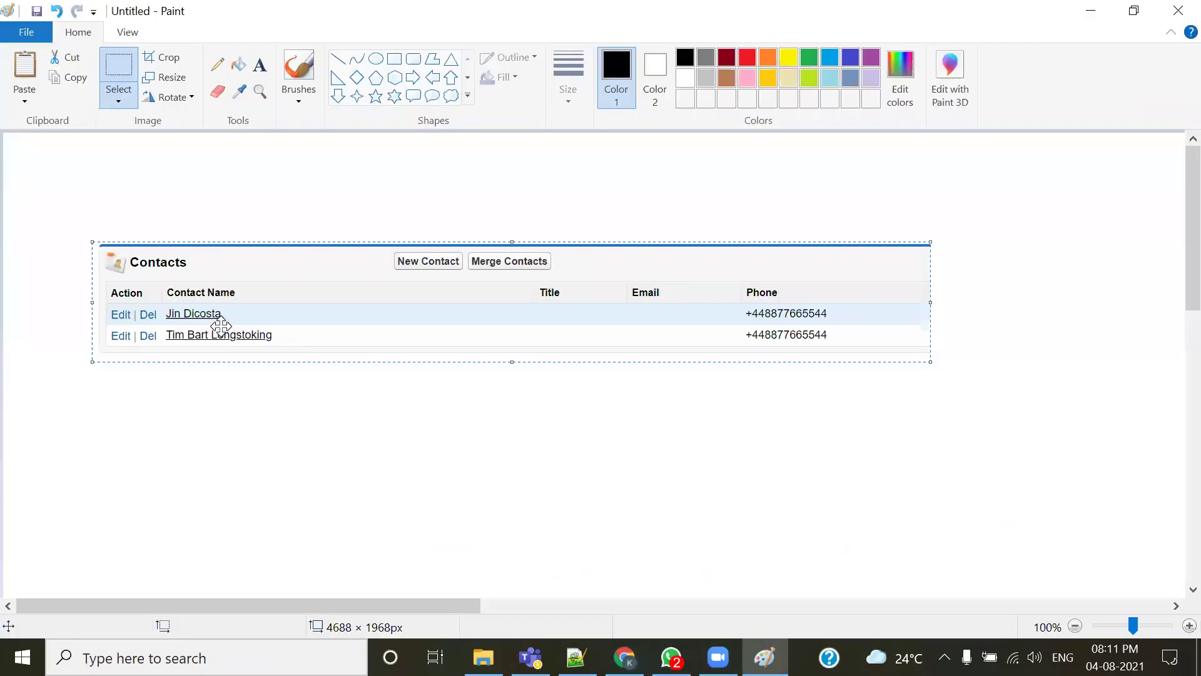
{"action": "key", "text": "alt+Tab"}
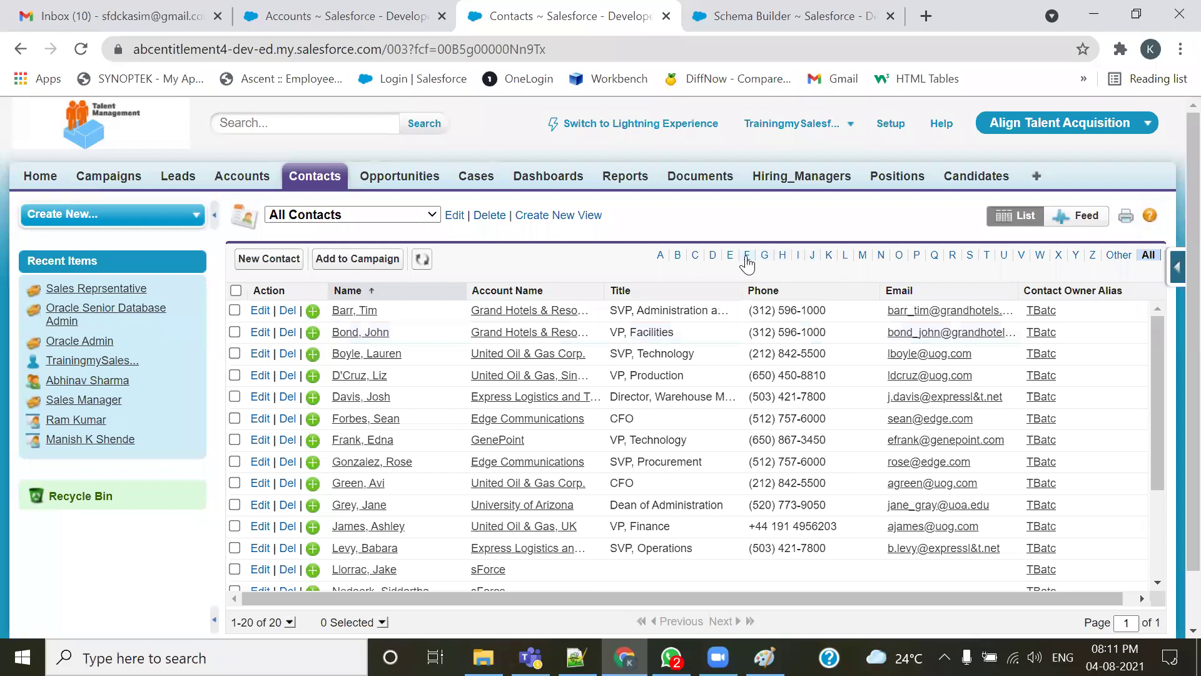
{"action": "left_click", "coordinate": [712, 256]}
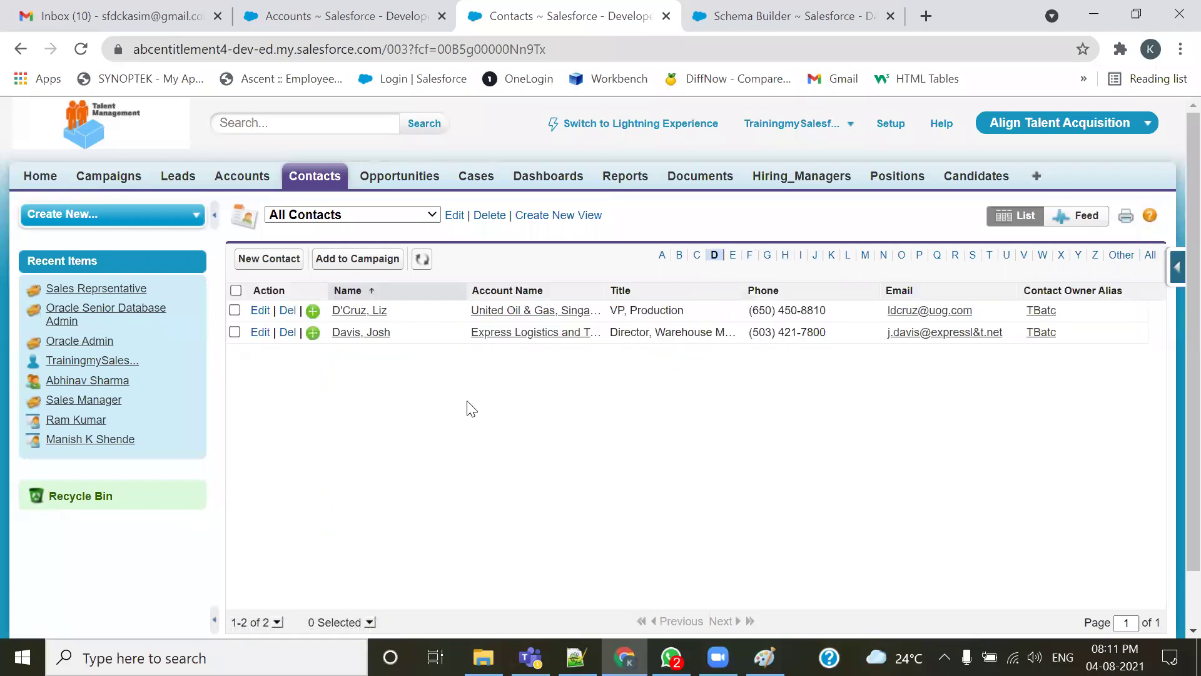
{"action": "key", "text": "alt+Tab"}
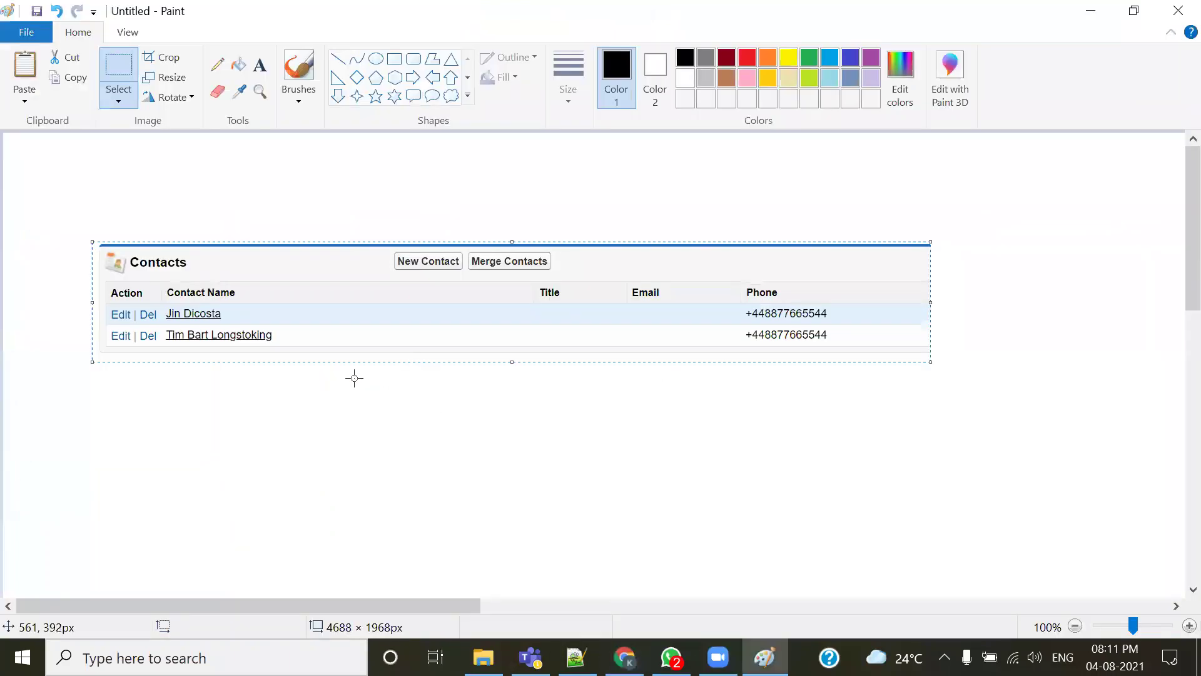
{"action": "key", "text": "alt+Tab"}
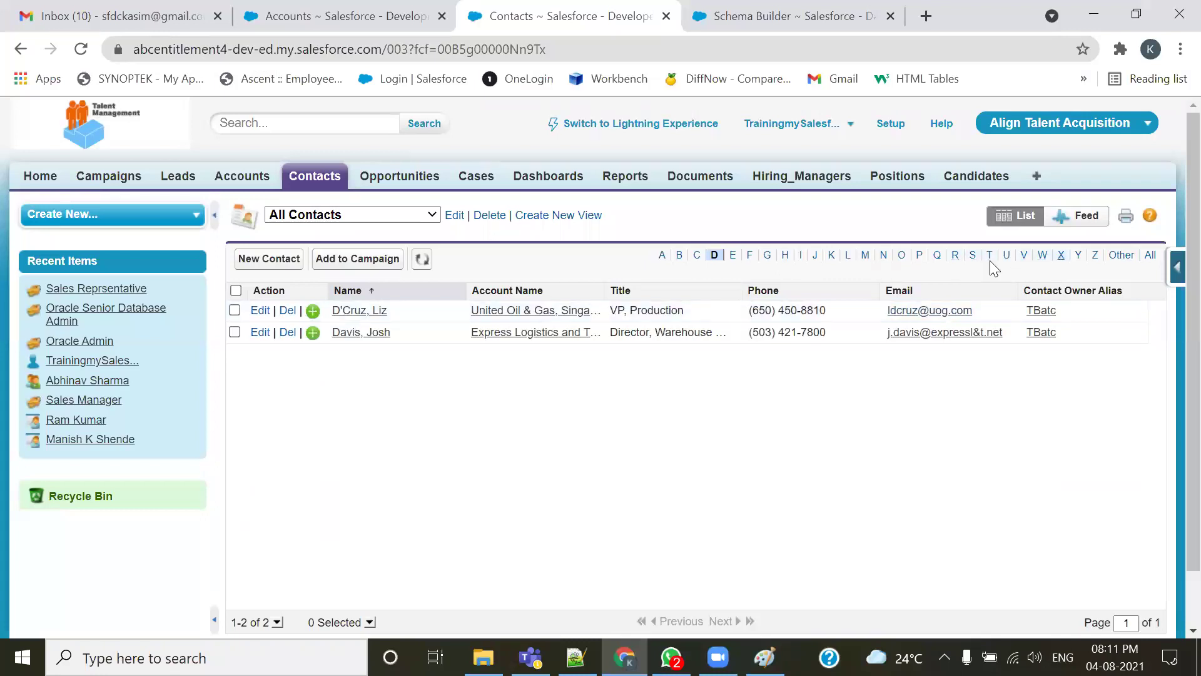
- Check All Contacts under L for the deleted contact, and restore the Merck Inc account from the Recycle Bin
{"action": "left_click", "coordinate": [848, 258]}
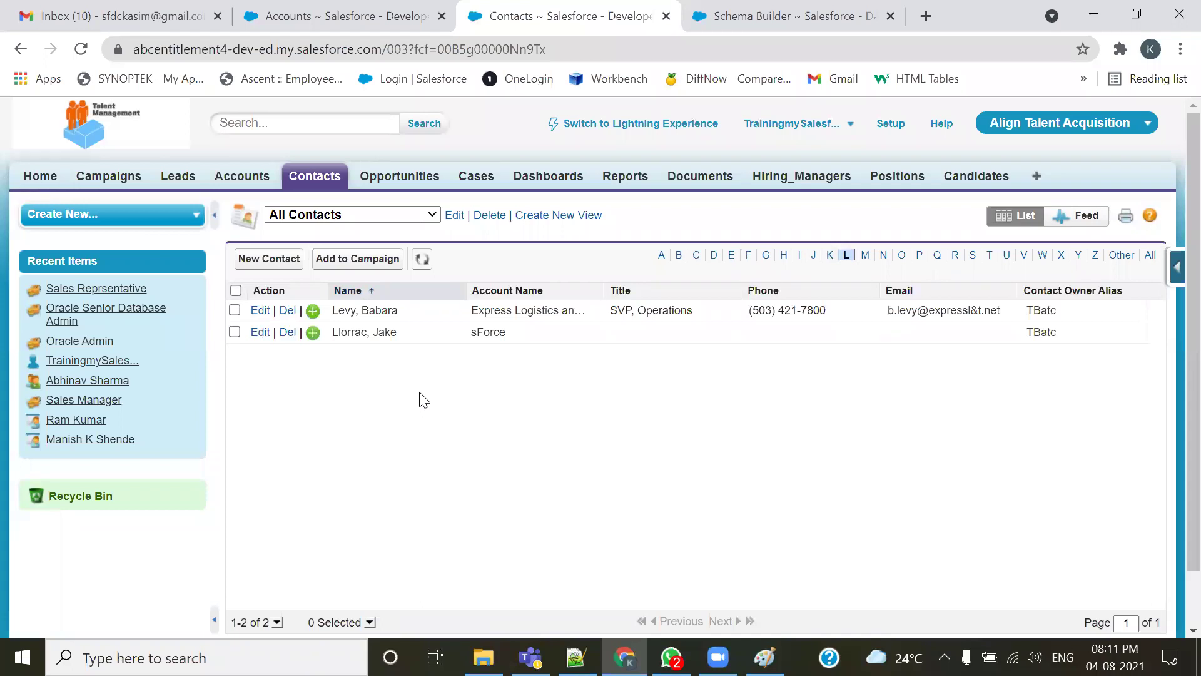
{"action": "left_click", "coordinate": [394, 15]}
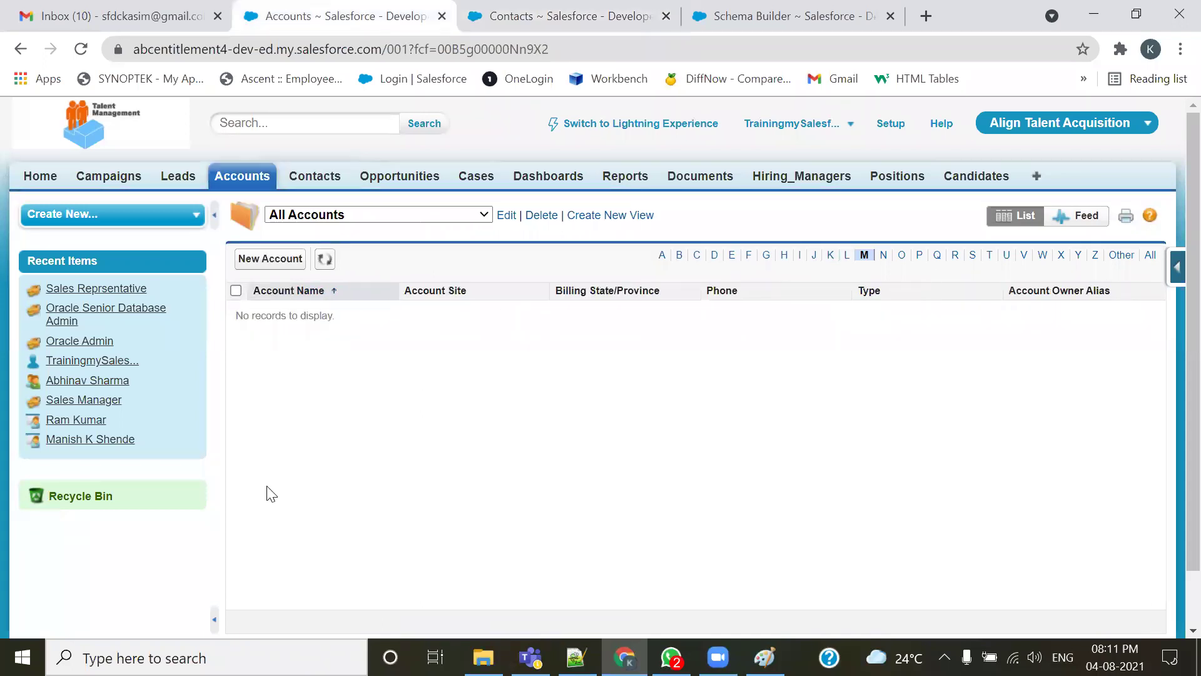
{"action": "left_click", "coordinate": [100, 501]}
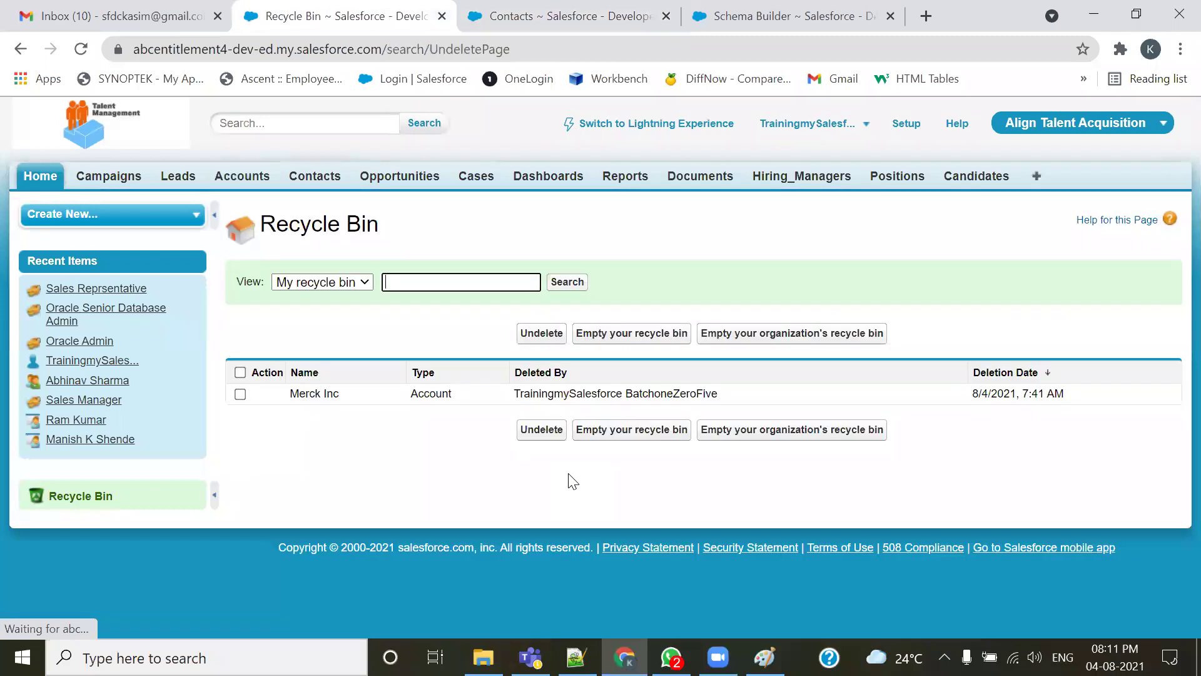
{"action": "left_click", "coordinate": [239, 394]}
{"action": "left_click", "coordinate": [544, 336]}
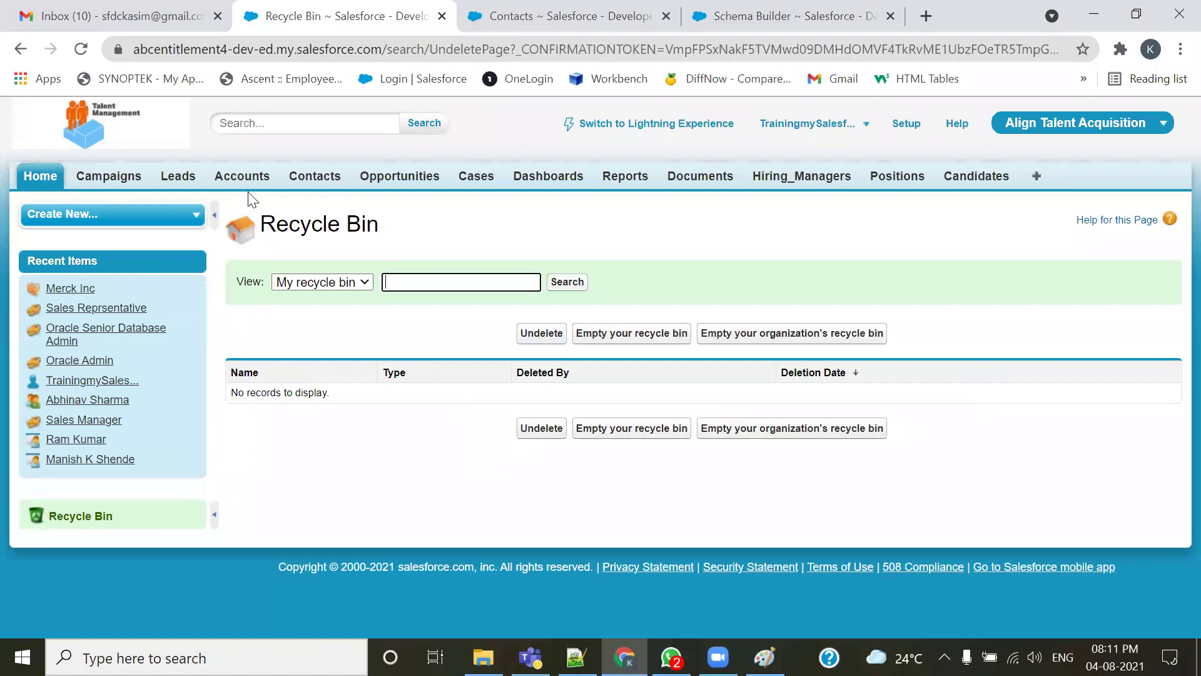
- Open the restored Merck Inc account, check its related contacts, and close the separate contacts list page
{"action": "left_click", "coordinate": [242, 177]}
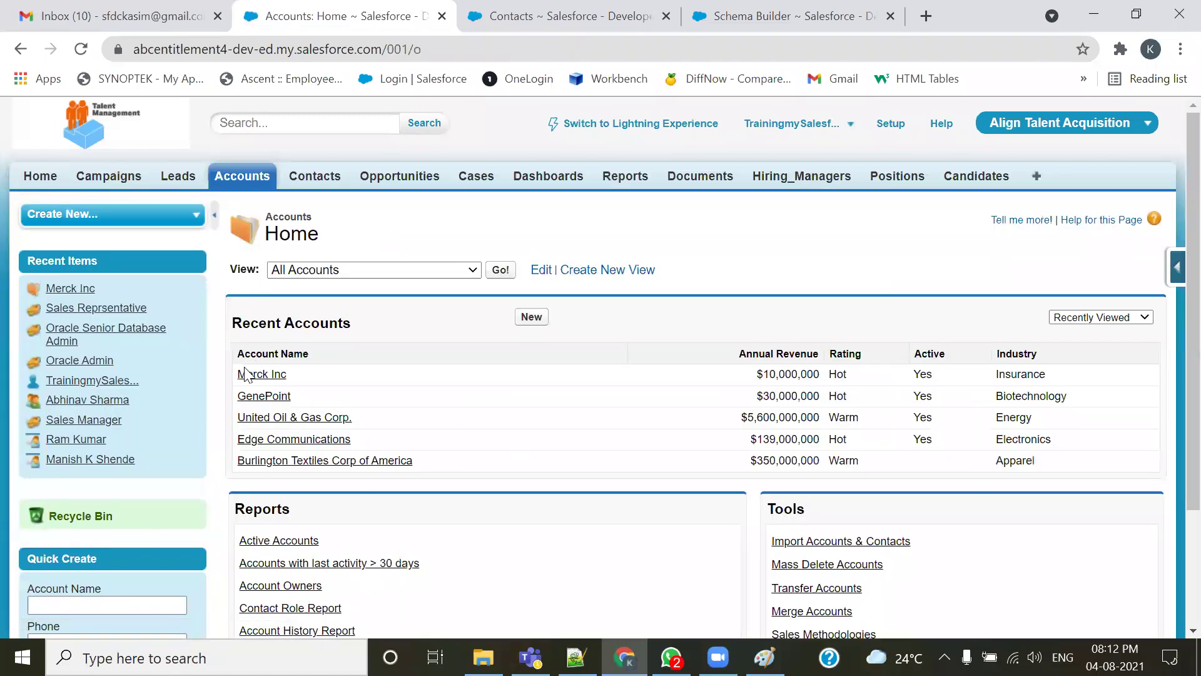
{"action": "left_click", "coordinate": [246, 374]}
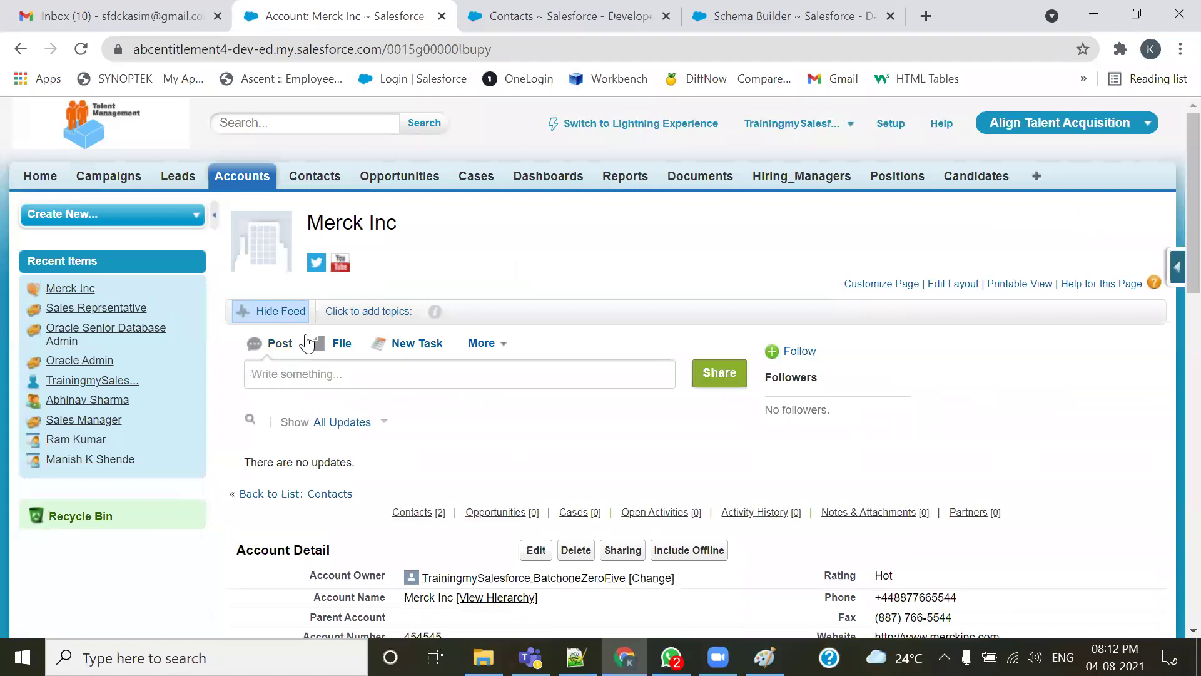
{"action": "scroll", "coordinate": [386, 248], "scroll_direction": "down", "scroll_amount": 10}
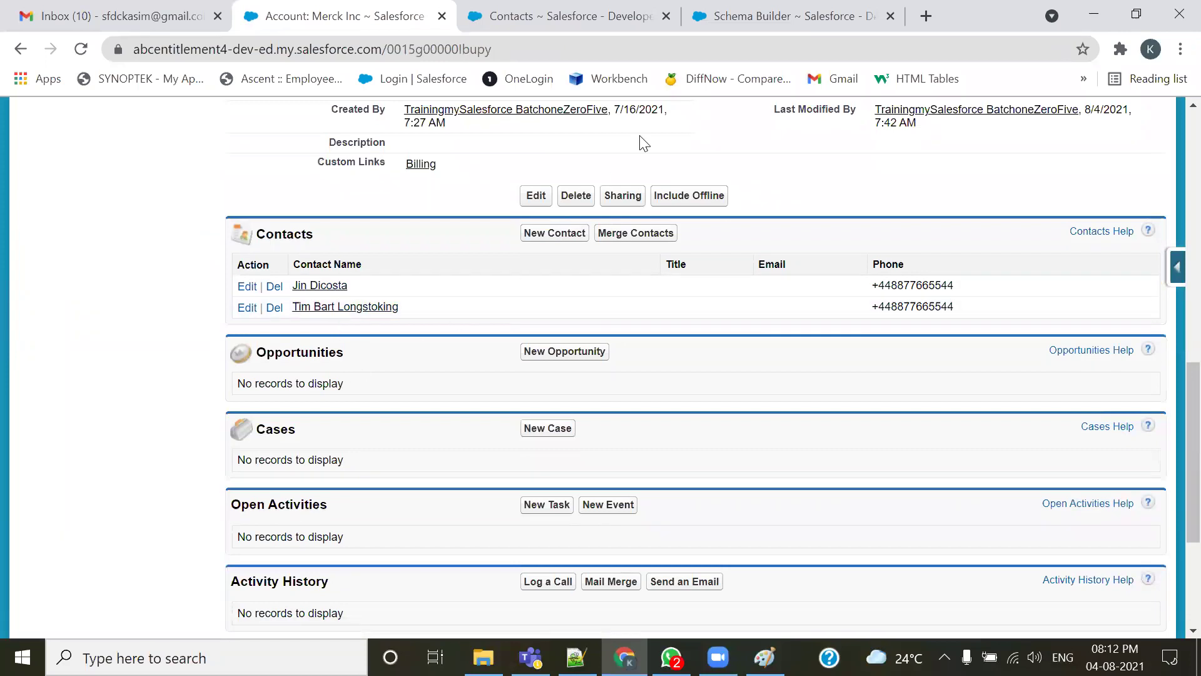
{"action": "left_click", "coordinate": [666, 16]}
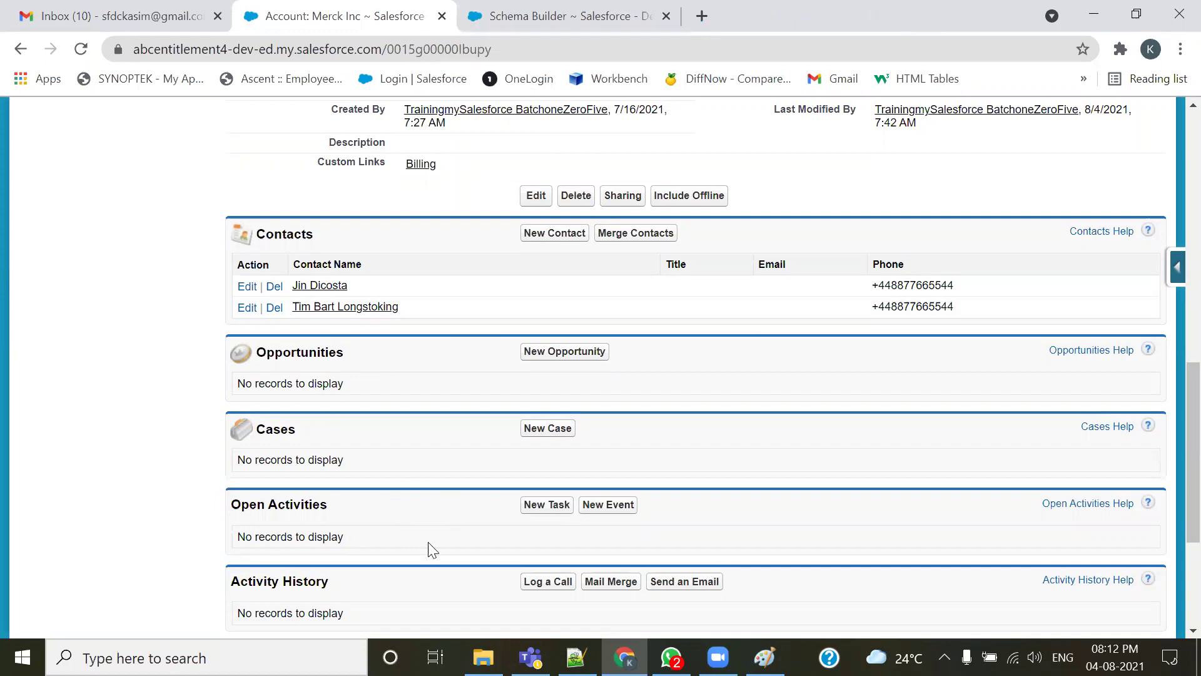
- Switch to the Notepad++ notes and highlight the Account & Contact and Account & Case headings and the note about removing accounts with cases
{"action": "left_click", "coordinate": [575, 657]}
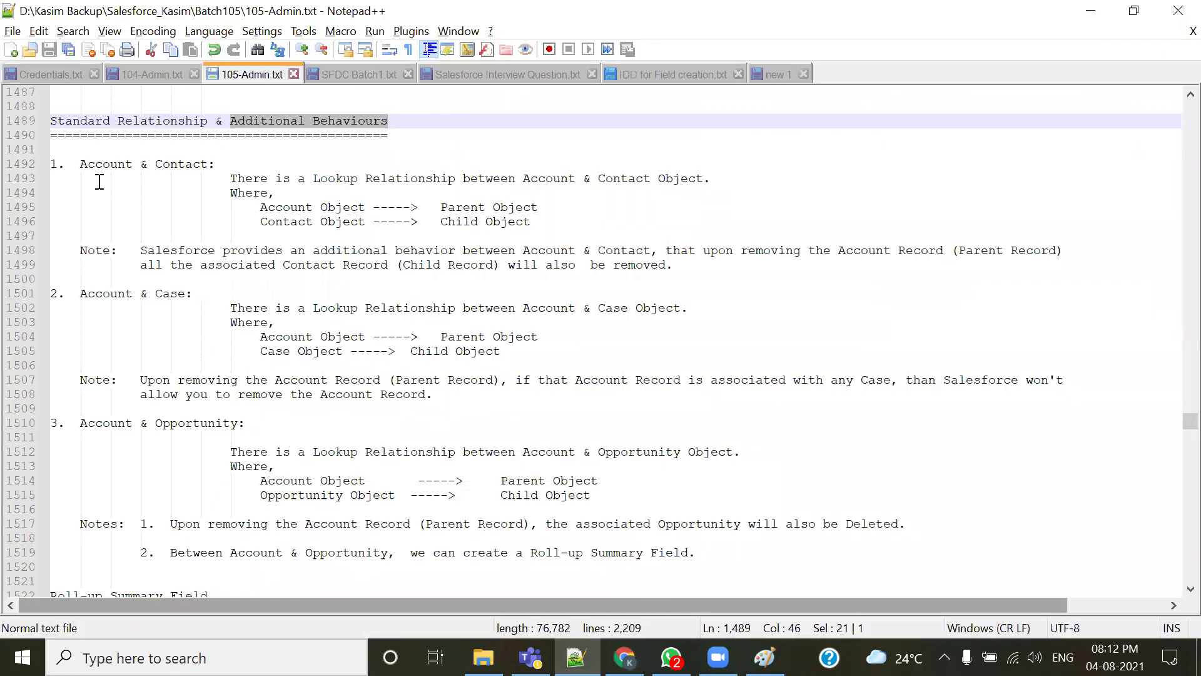
{"action": "left_click_drag", "start_coordinate": [79, 168], "coordinate": [217, 160]}
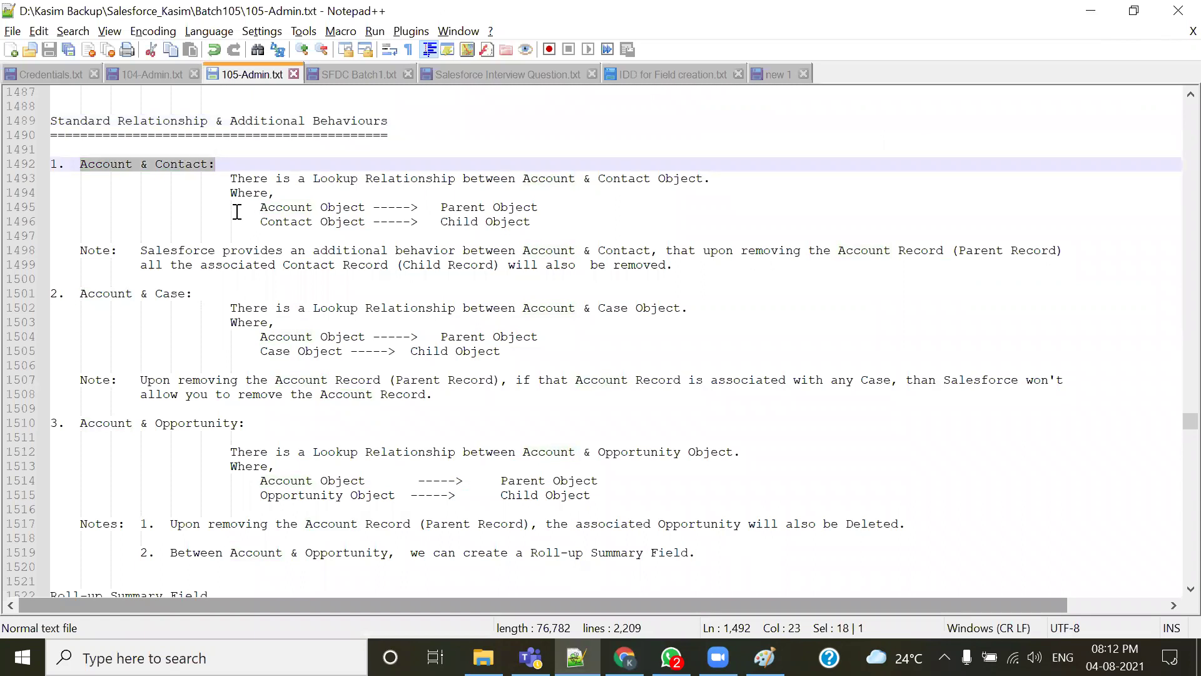
{"action": "left_click_drag", "start_coordinate": [80, 294], "coordinate": [184, 303]}
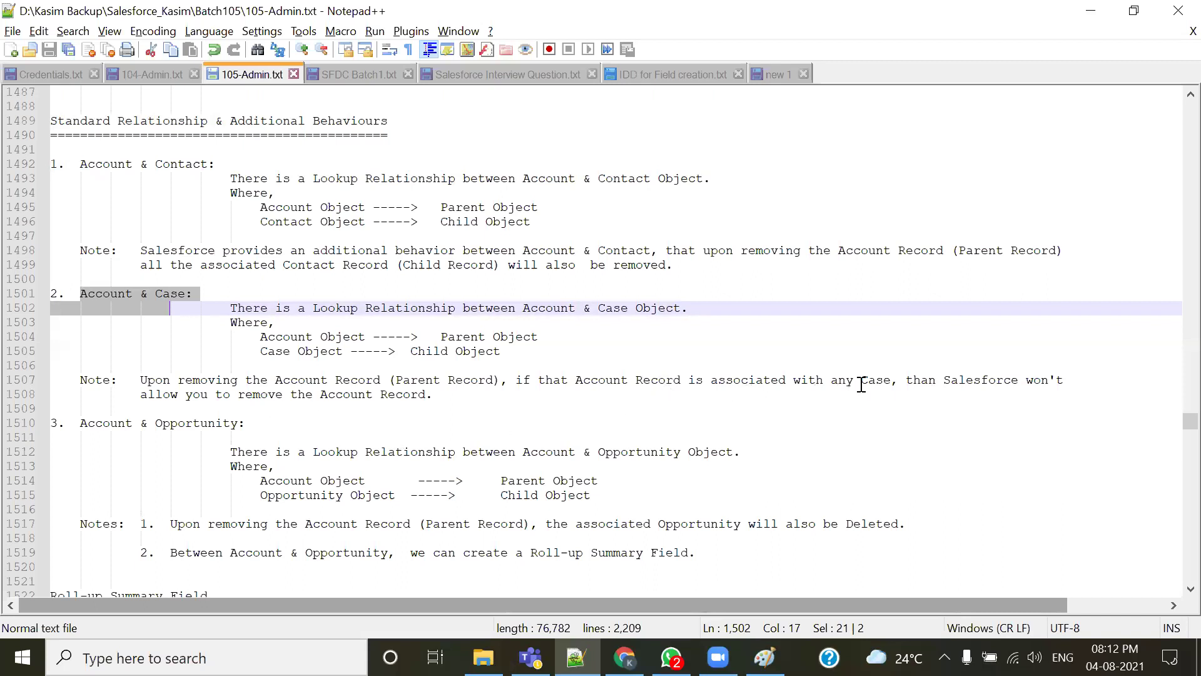
{"action": "left_click_drag", "start_coordinate": [846, 380], "coordinate": [904, 380]}
{"action": "left_click_drag", "start_coordinate": [577, 380], "coordinate": [899, 379]}
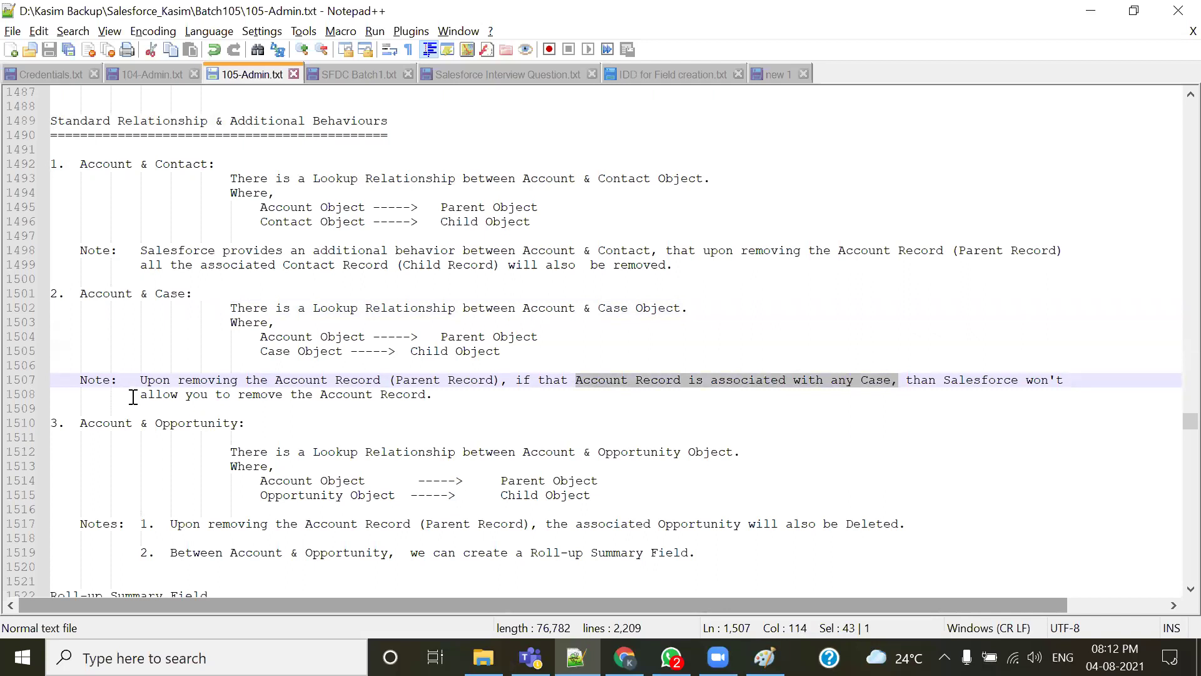
{"action": "left_click_drag", "start_coordinate": [133, 397], "coordinate": [433, 394]}
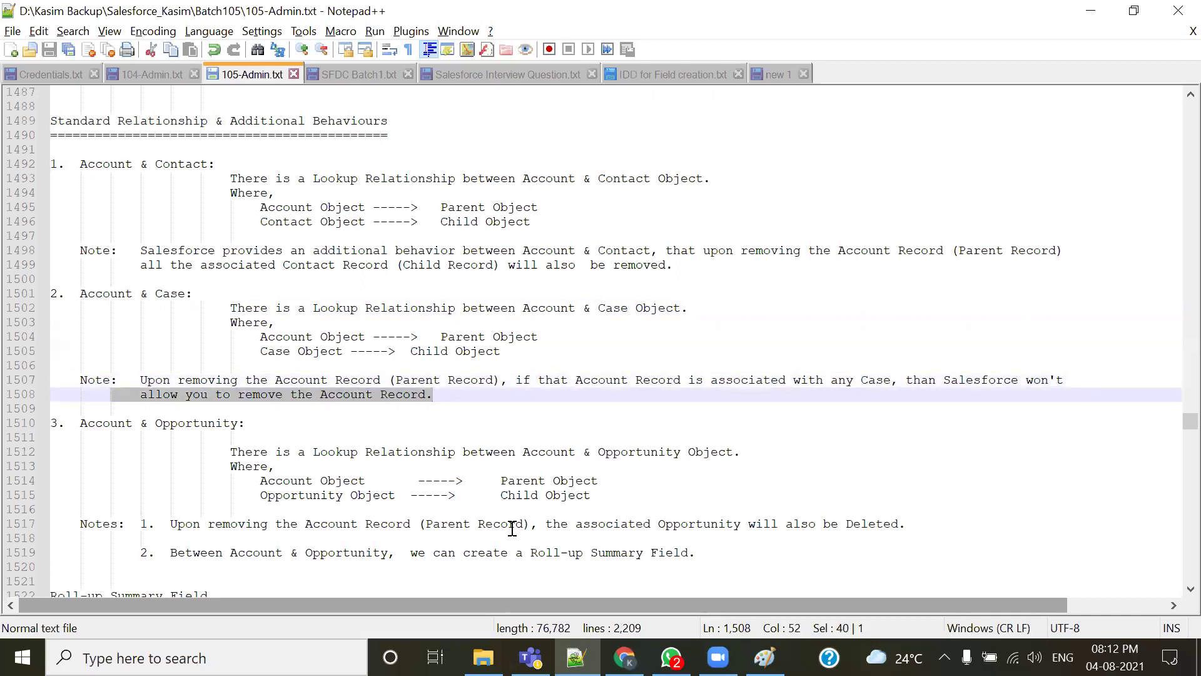
- Start a new case from the Merck Inc account in Chrome, with type Mechanical and case reason Installation
{"action": "key", "text": "alt+Tab"}
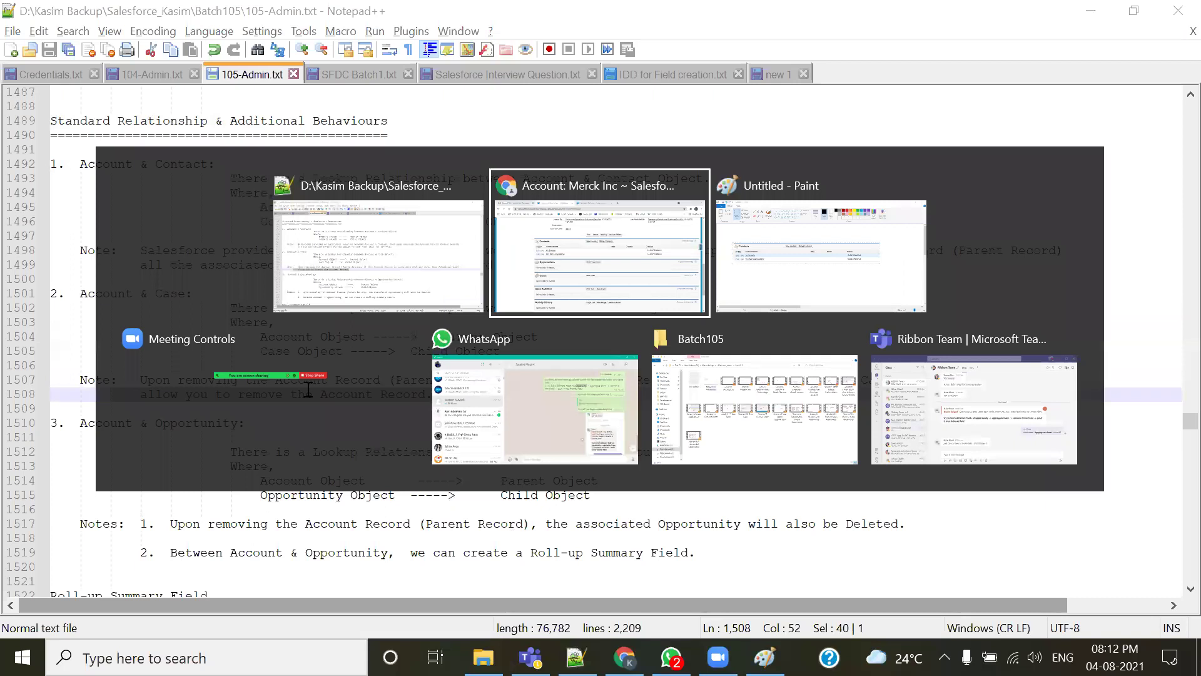
{"action": "scroll", "coordinate": [393, 407], "scroll_direction": "up", "scroll_amount": 8}
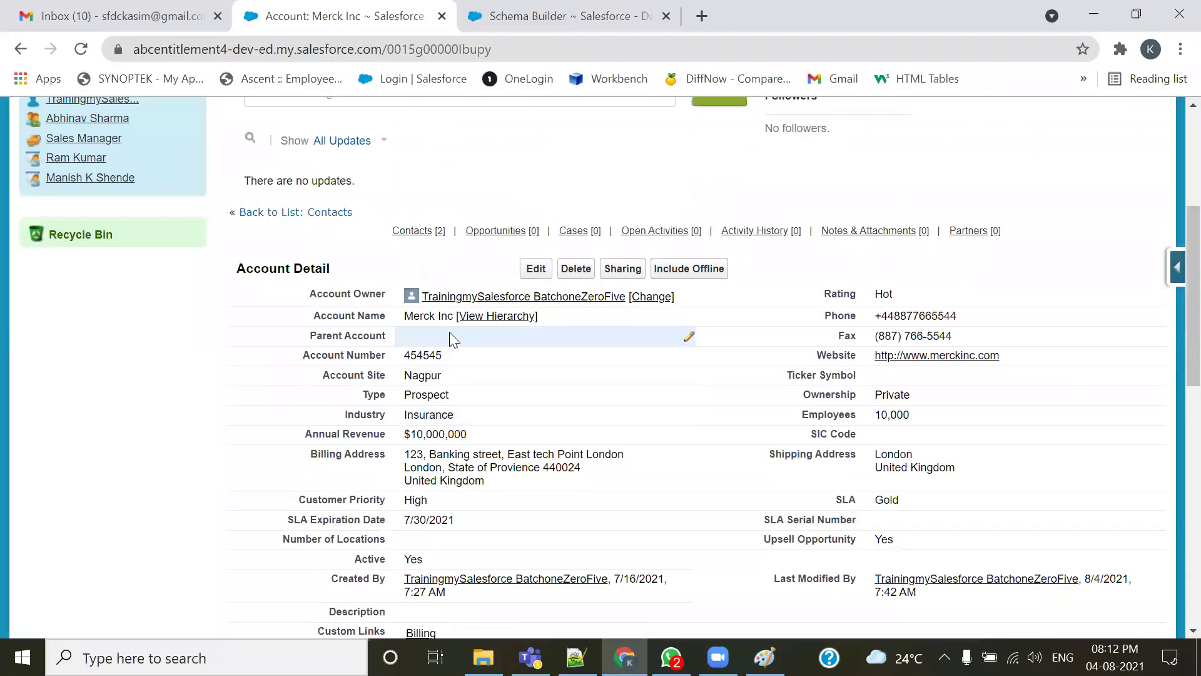
{"action": "scroll", "coordinate": [449, 332], "scroll_direction": "down", "scroll_amount": 6}
{"action": "scroll", "coordinate": [463, 337], "scroll_direction": "down", "scroll_amount": 1}
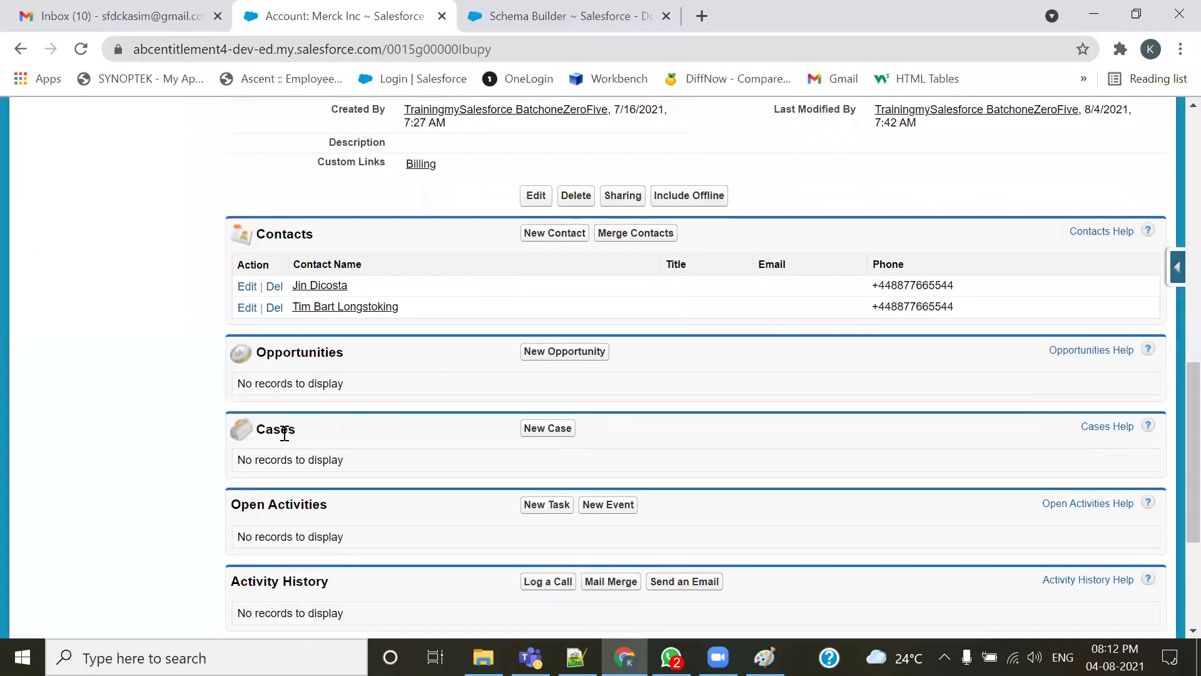
{"action": "left_click", "coordinate": [529, 431]}
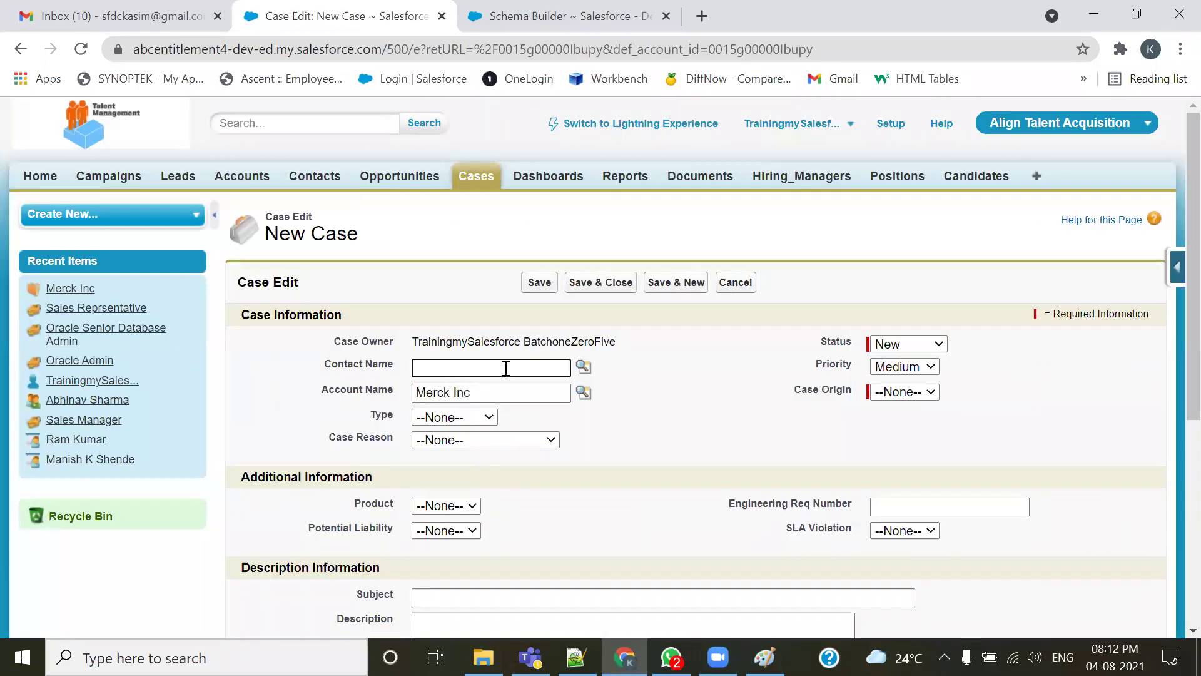
{"action": "left_click", "coordinate": [466, 418]}
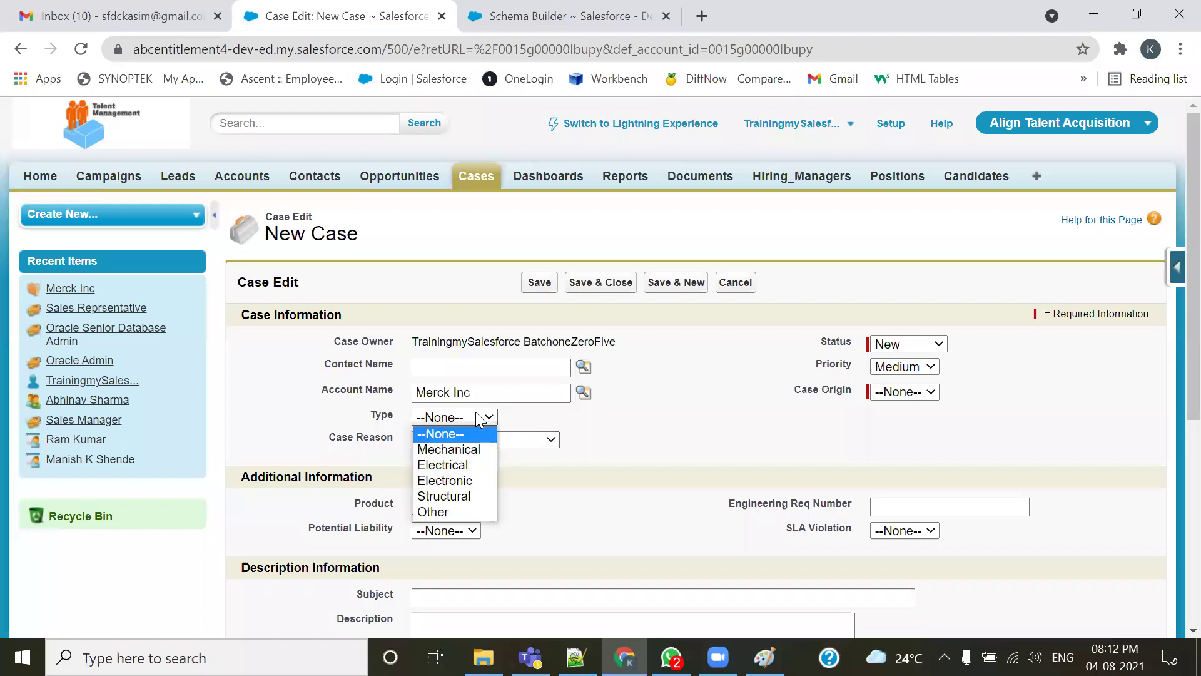
{"action": "left_click", "coordinate": [465, 448]}
{"action": "left_click", "coordinate": [471, 441]}
{"action": "left_click", "coordinate": [472, 469]}
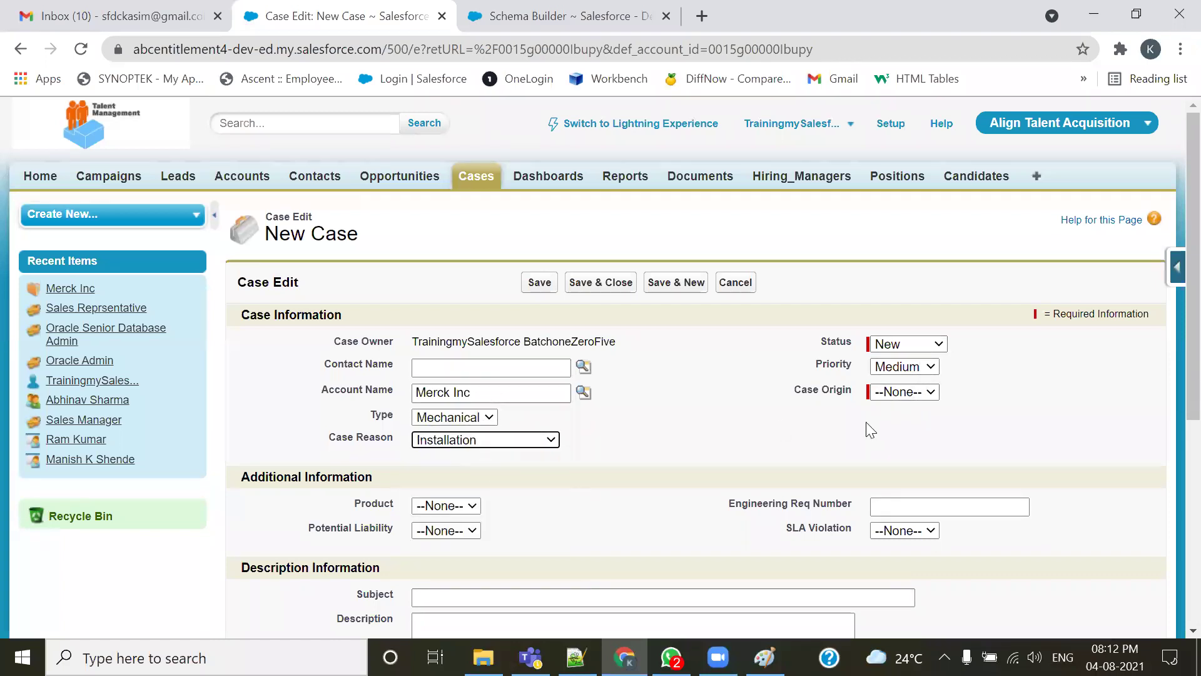
- Set the case origin to Phone and the subject to Device Failure, and save the case
{"action": "left_click", "coordinate": [914, 395]}
{"action": "left_click", "coordinate": [899, 417]}
{"action": "scroll", "coordinate": [719, 470], "scroll_direction": "down", "scroll_amount": 3}
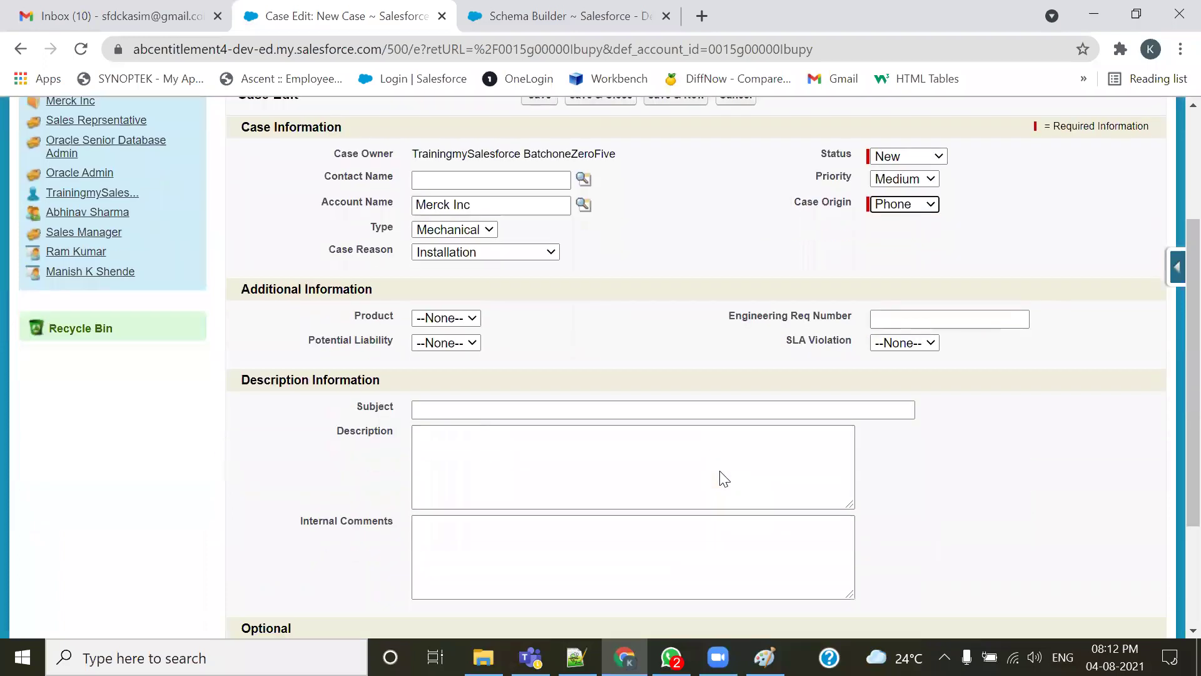
{"action": "left_click", "coordinate": [662, 409]}
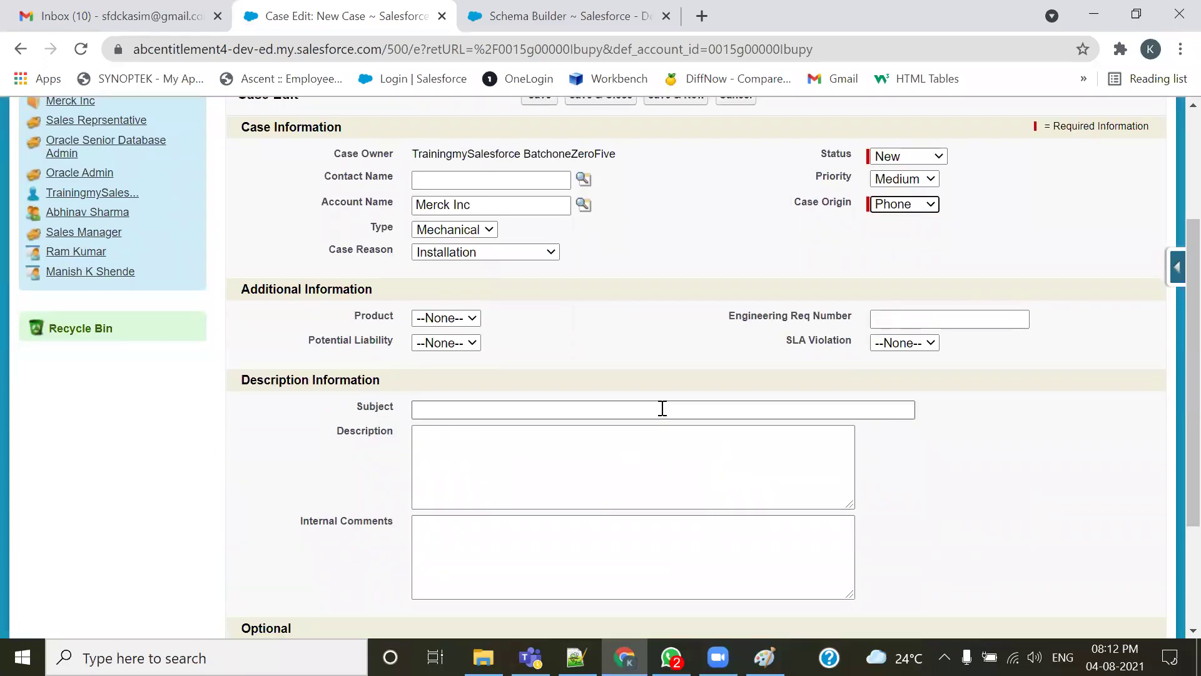
{"action": "left_click", "coordinate": [540, 446]}
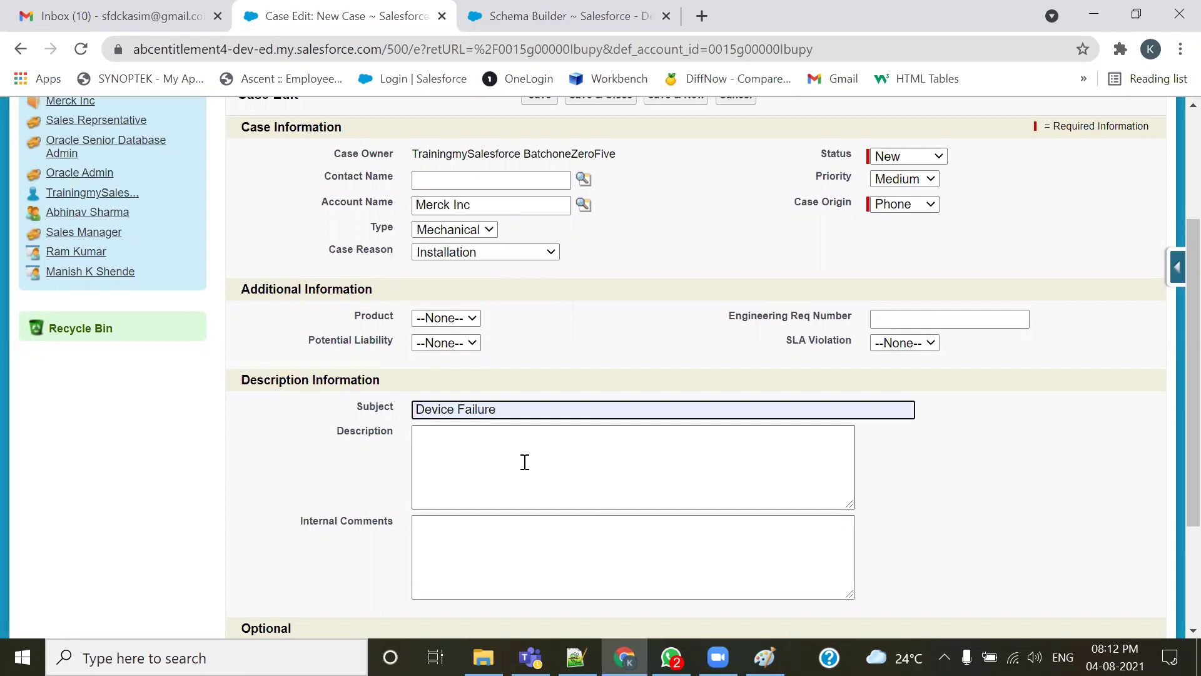
{"action": "scroll", "coordinate": [523, 472], "scroll_direction": "down", "scroll_amount": 3}
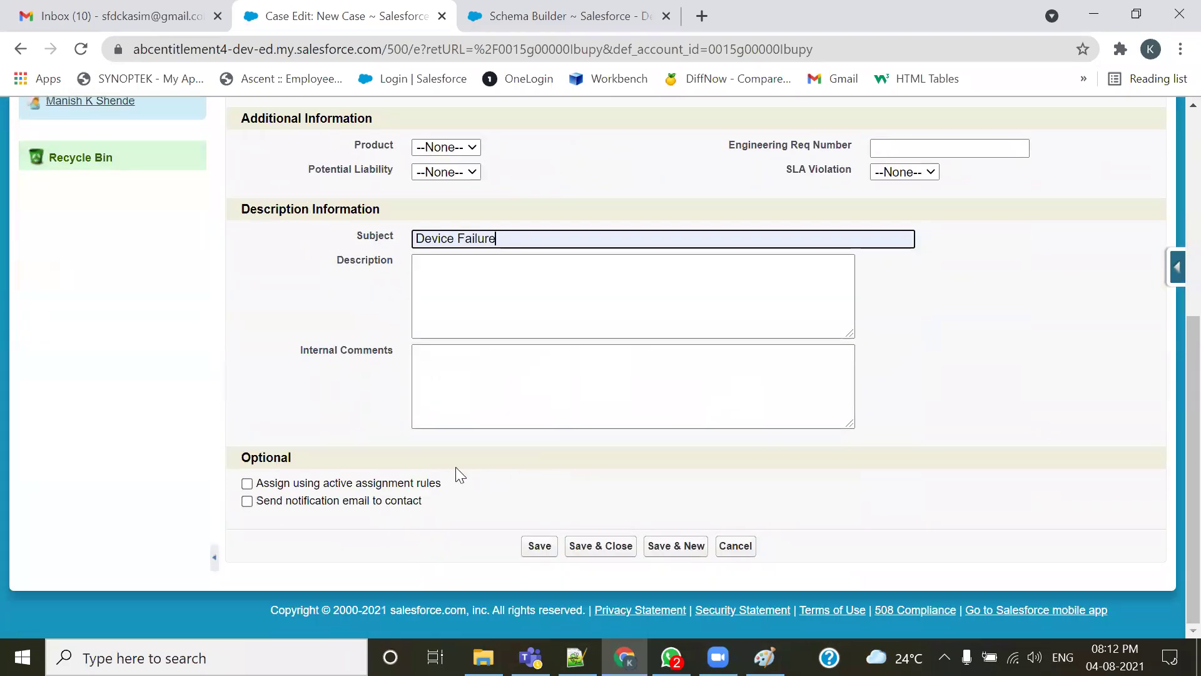
{"action": "left_click", "coordinate": [532, 547]}
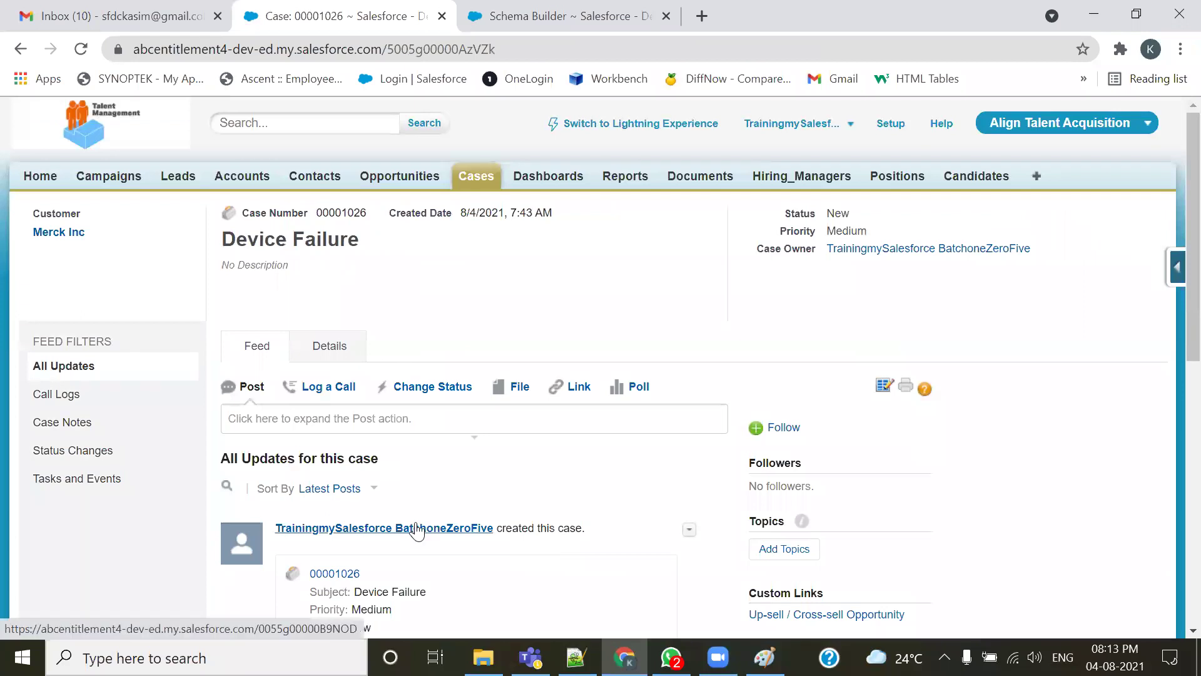
- Open Accounts in a separate browser tab and check the Merck Inc record's related cases for the Device Failure case
{"action": "middle_click", "coordinate": [255, 178]}
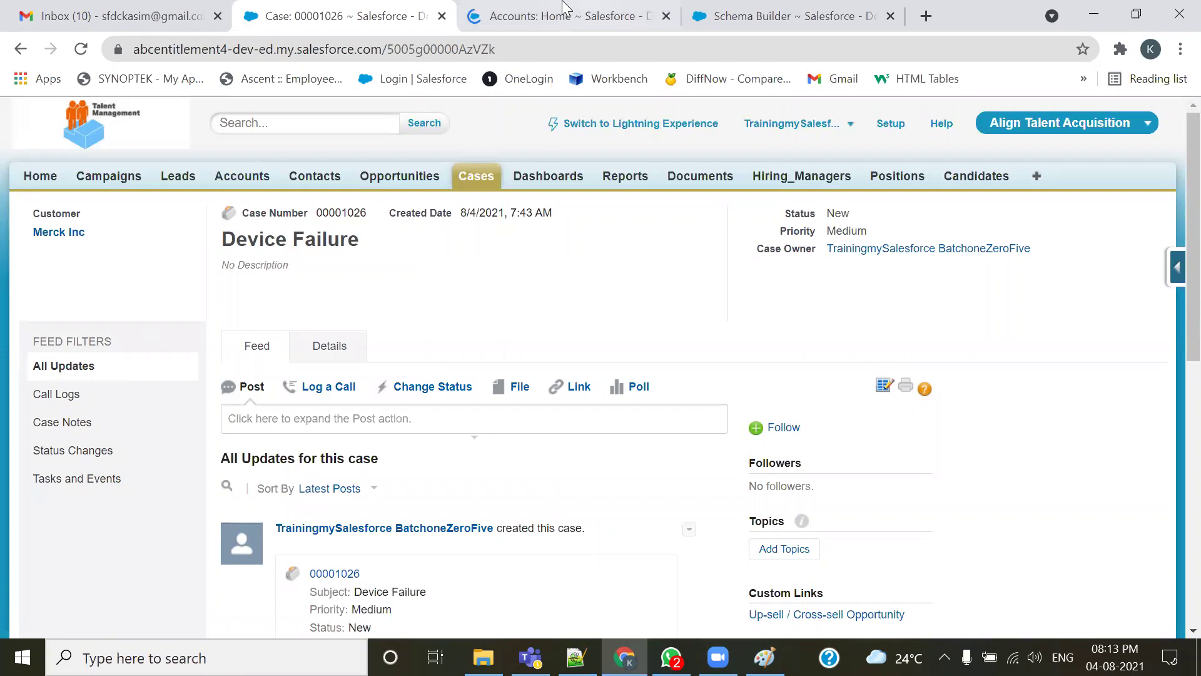
{"action": "left_click", "coordinate": [538, 15]}
{"action": "scroll", "coordinate": [332, 388], "scroll_direction": "down", "scroll_amount": 2}
{"action": "left_click", "coordinate": [255, 220]}
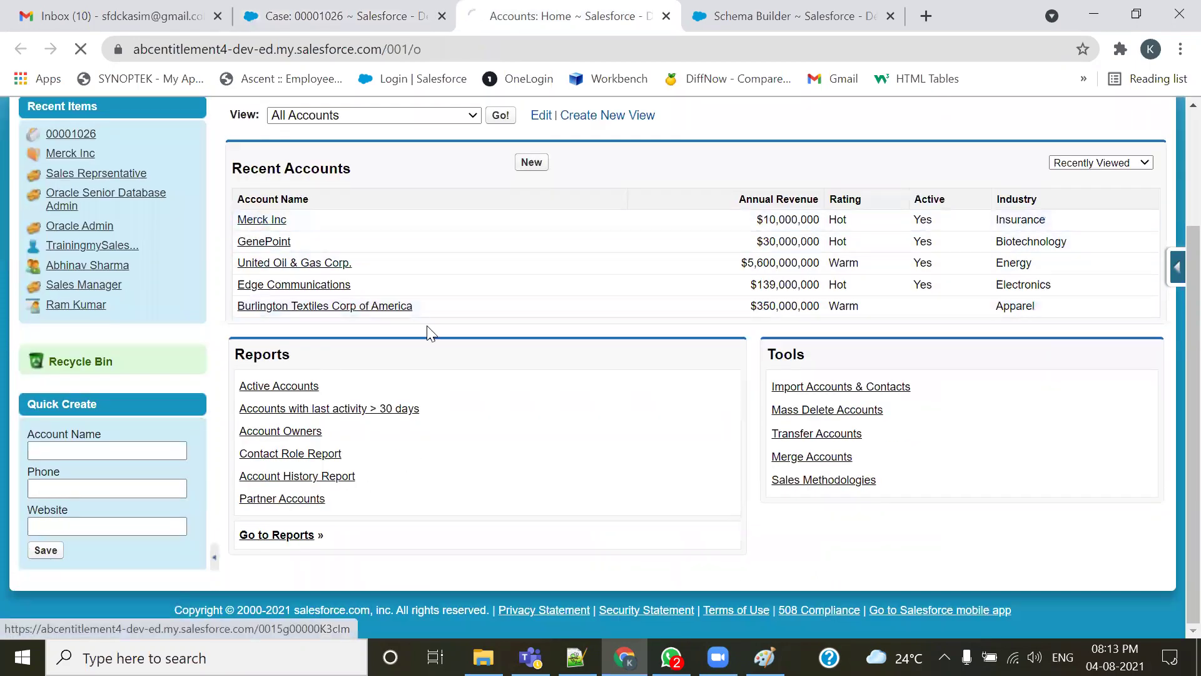
{"action": "scroll", "coordinate": [431, 338], "scroll_direction": "down", "scroll_amount": 7}
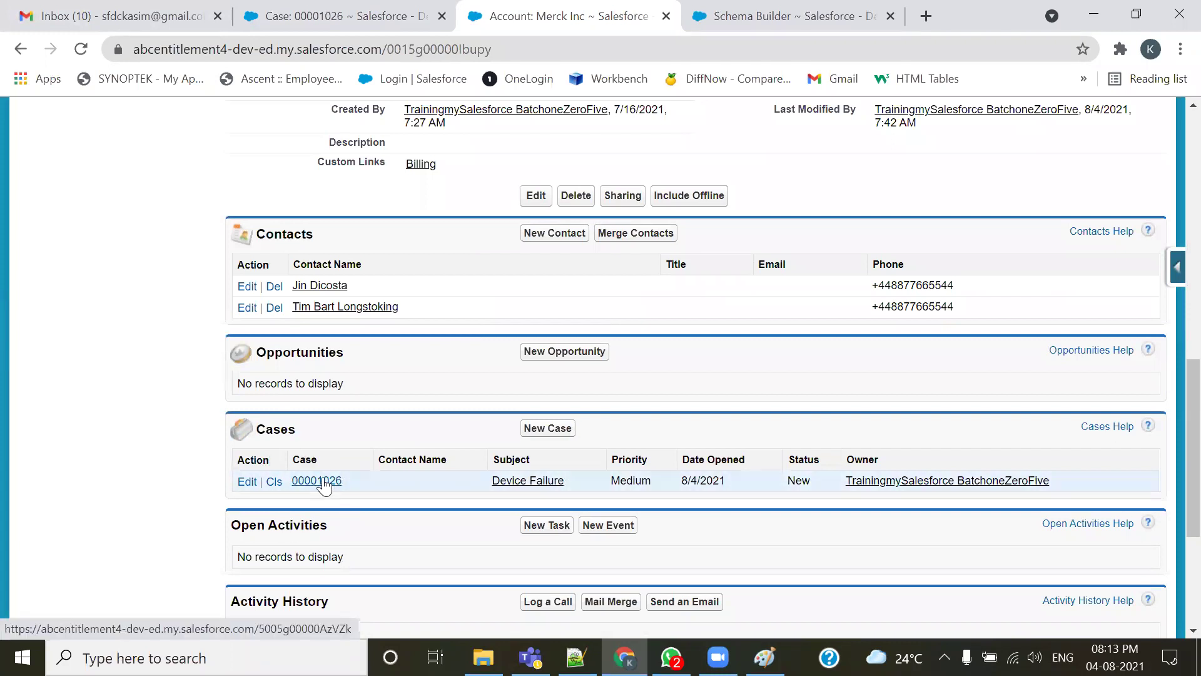
- Try to delete the Merck Inc account and highlight the key phrases of the resulting explanation
{"action": "scroll", "coordinate": [324, 486], "scroll_direction": "up", "scroll_amount": 10}
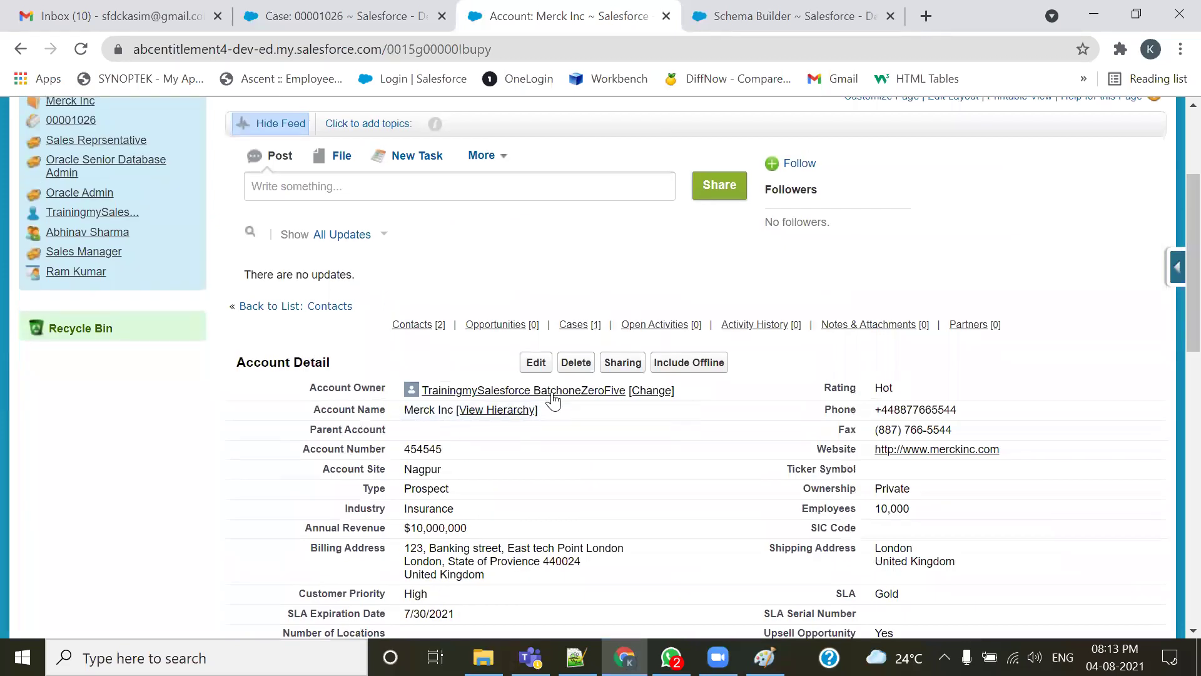
{"action": "left_click", "coordinate": [585, 368]}
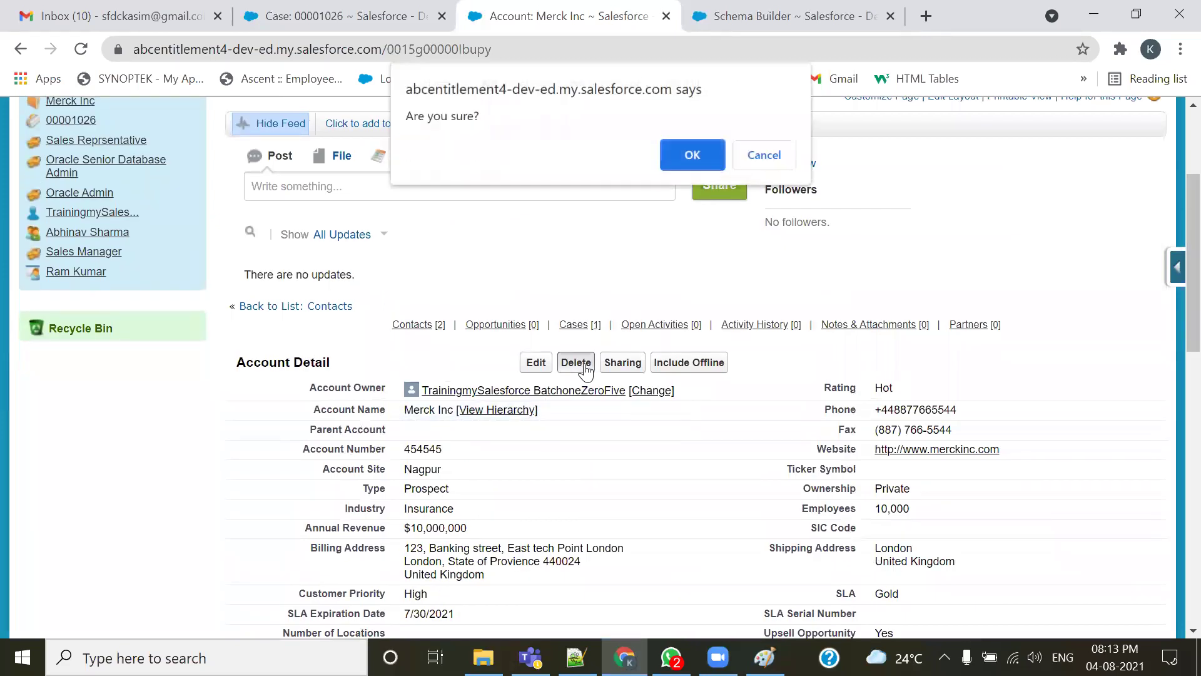
{"action": "left_click", "coordinate": [673, 159]}
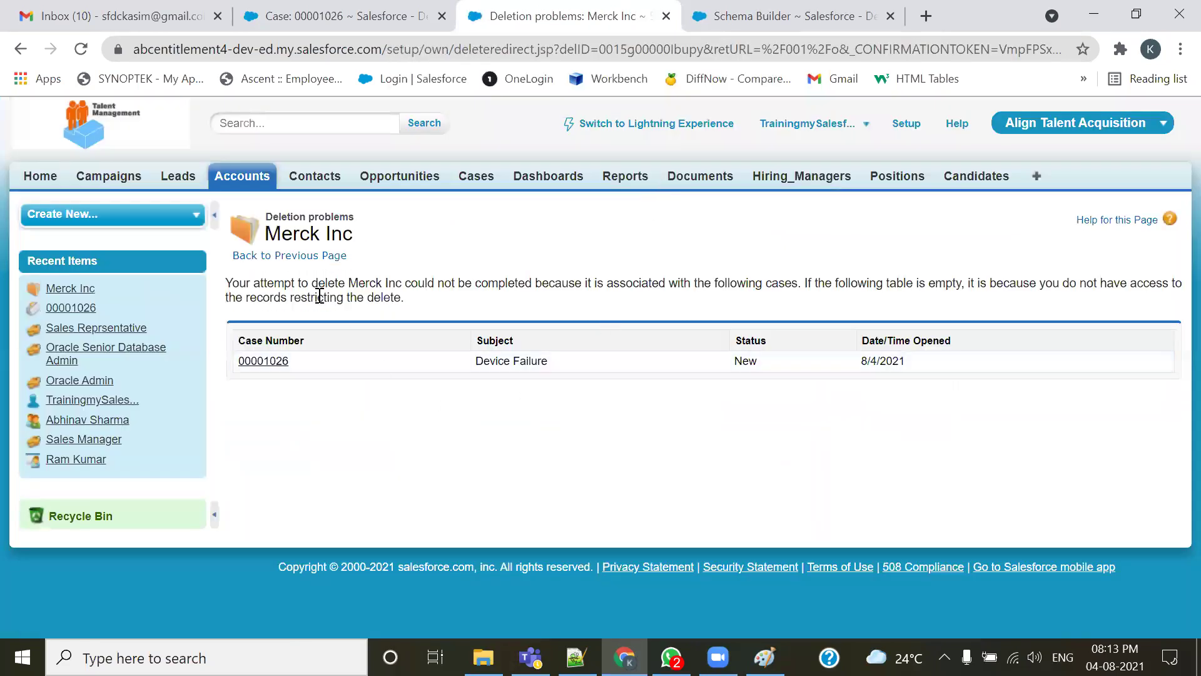
{"action": "left_click_drag", "start_coordinate": [231, 286], "coordinate": [508, 283]}
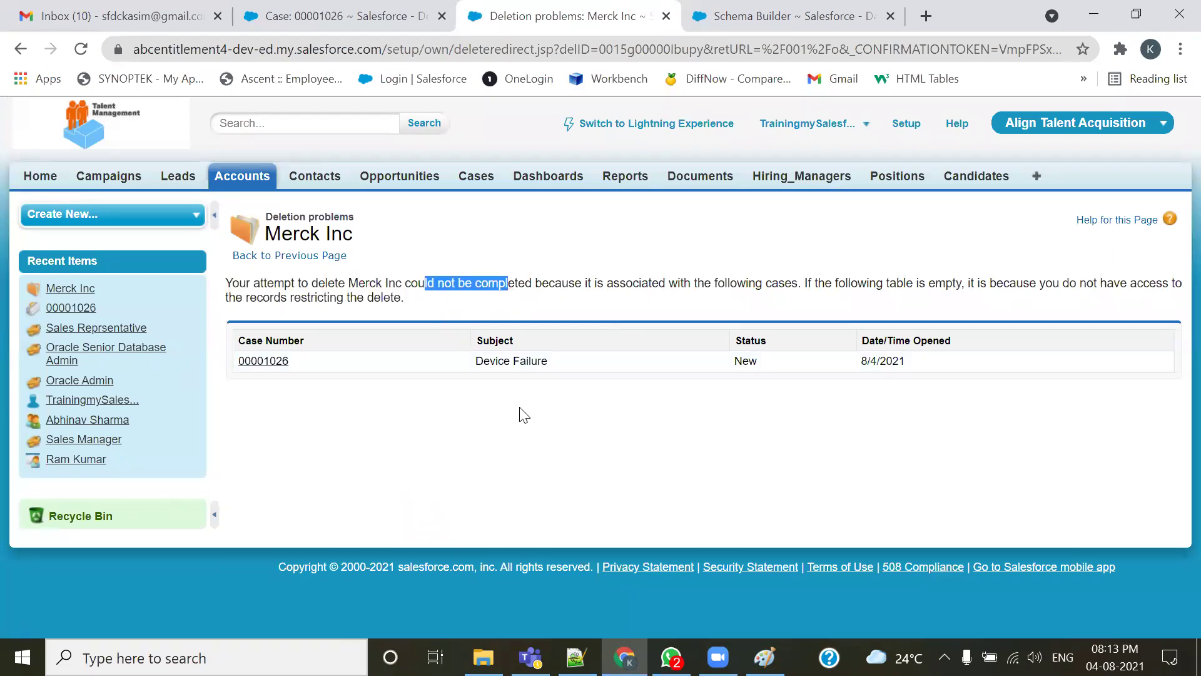
{"action": "left_click_drag", "start_coordinate": [581, 283], "coordinate": [802, 284]}
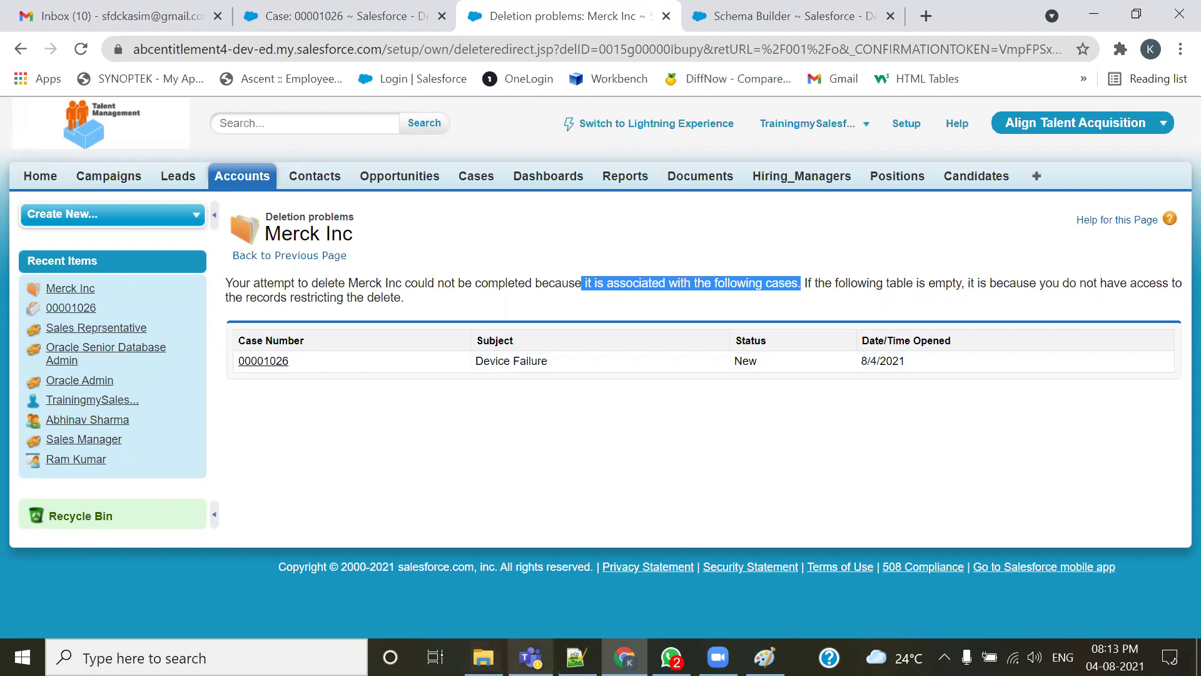
- Review the Account & Case section in the Notepad++ notes by highlighting its text, and return to Chrome
{"action": "left_click", "coordinate": [576, 657]}
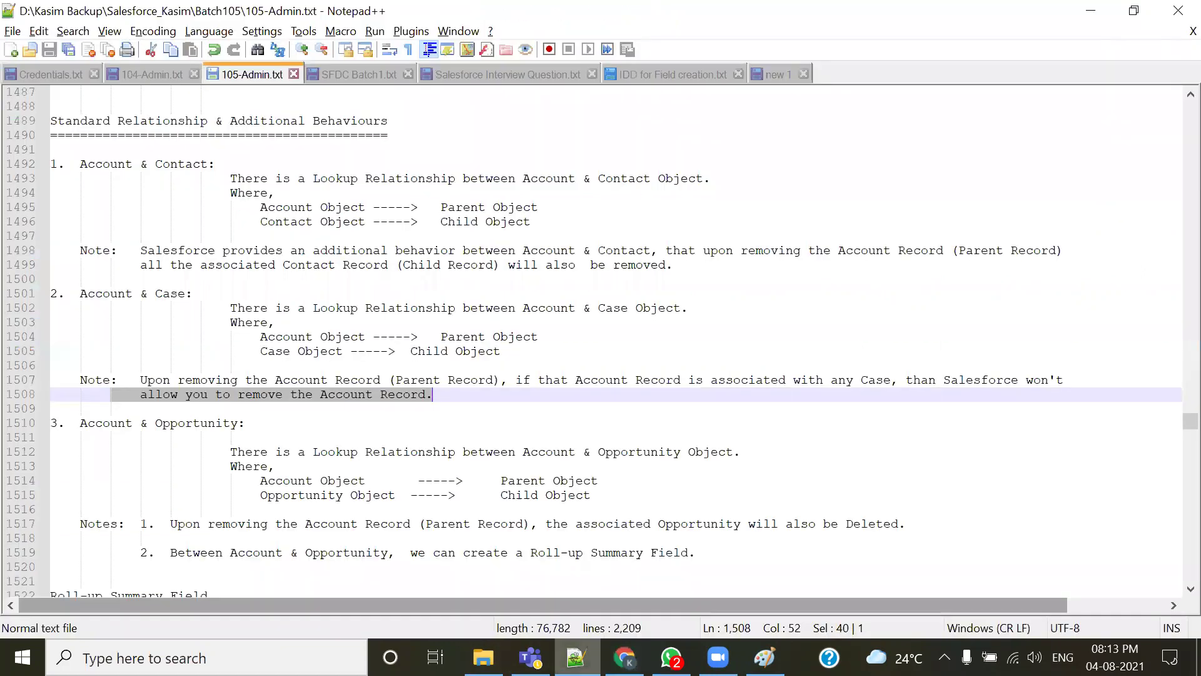
{"action": "left_click", "coordinate": [400, 412]}
{"action": "left_click_drag", "start_coordinate": [200, 308], "coordinate": [346, 389]}
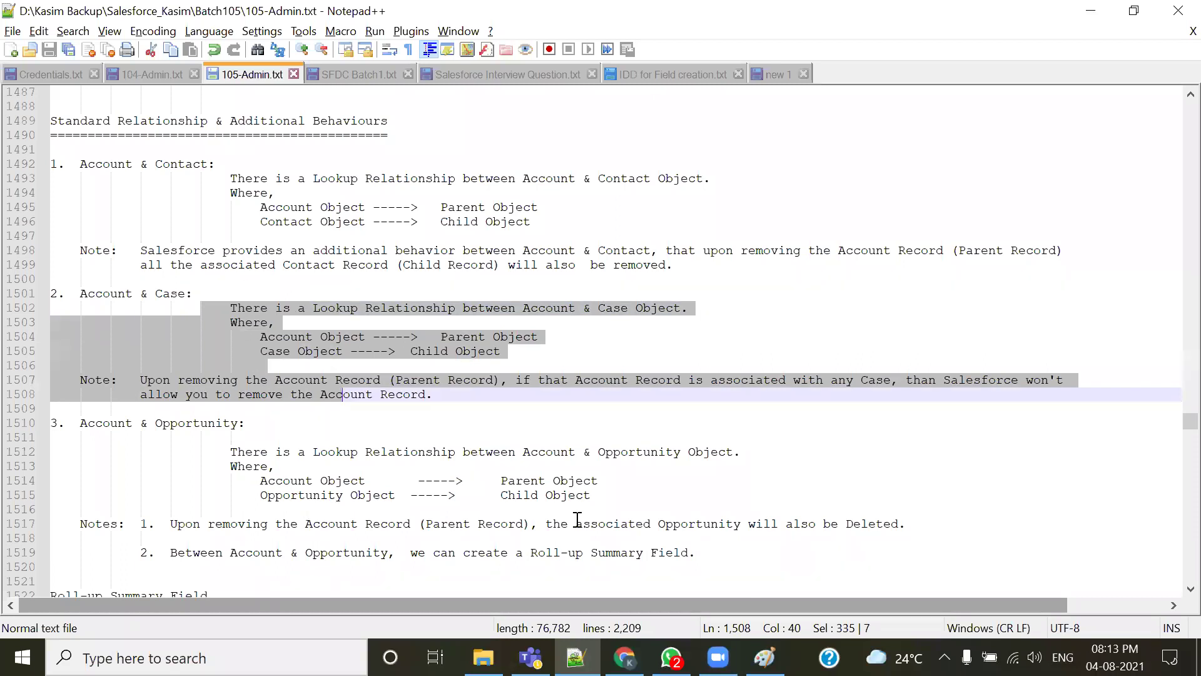
{"action": "left_click", "coordinate": [624, 657]}
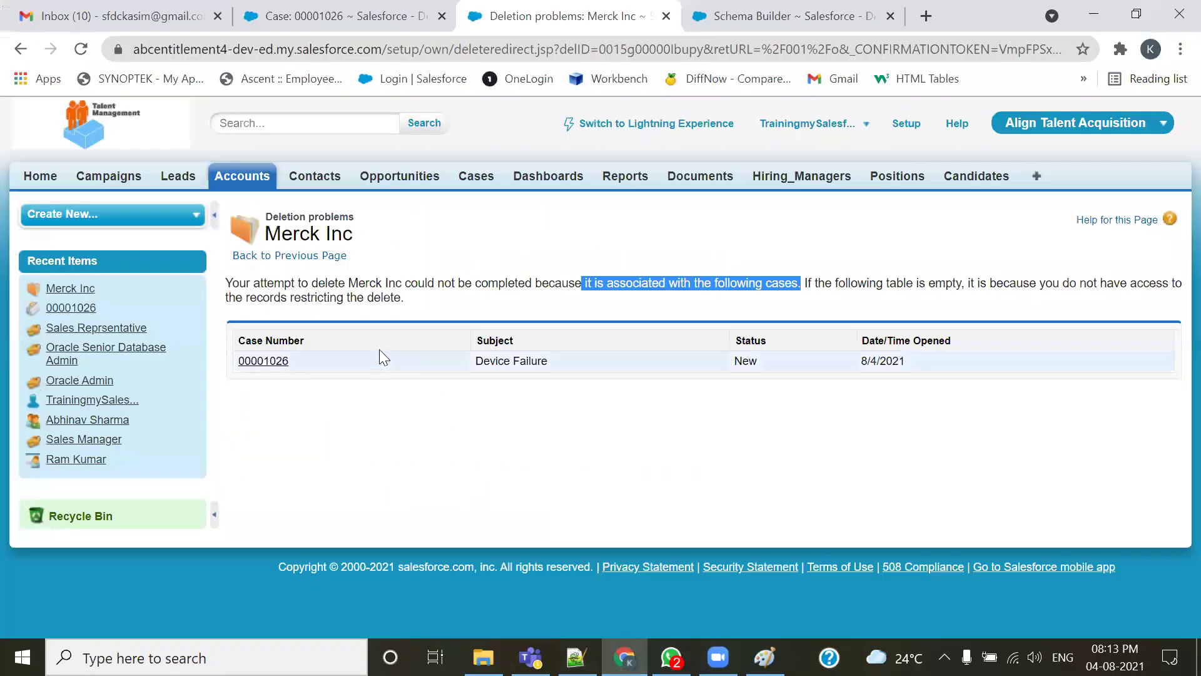
- Open the details of the Device Failure case in its browser tab and delete the case
{"action": "left_click", "coordinate": [360, 14]}
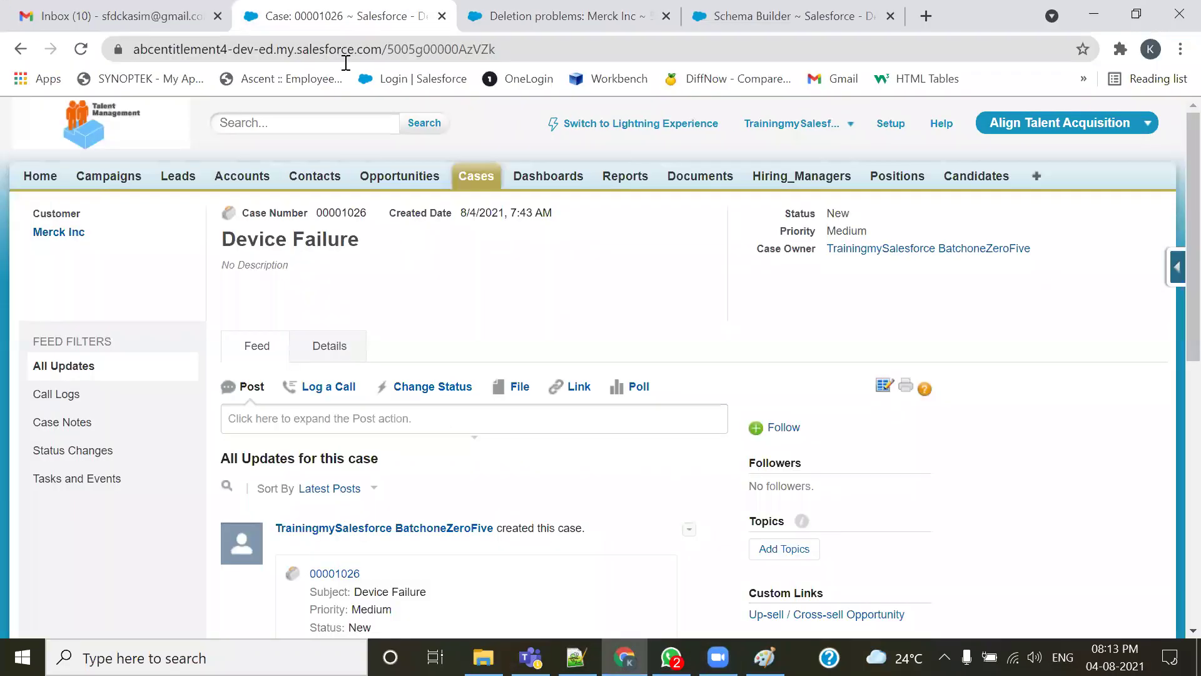
{"action": "left_click", "coordinate": [337, 356]}
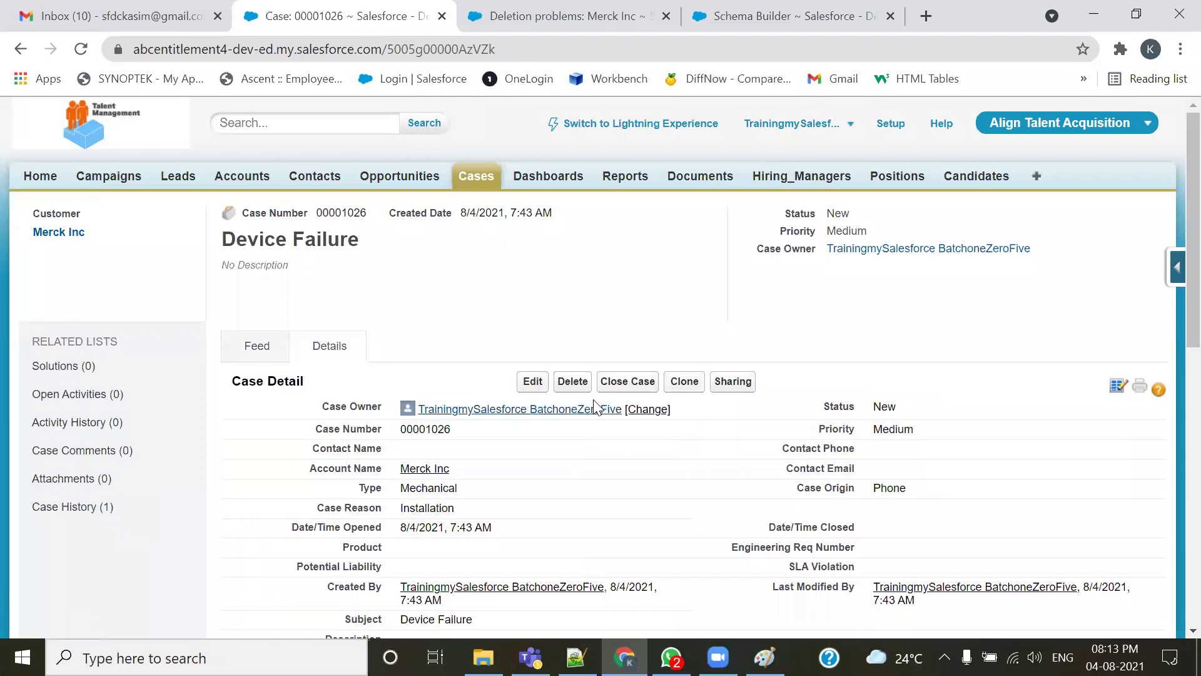
{"action": "left_click", "coordinate": [573, 381]}
{"action": "key", "text": "Return"}
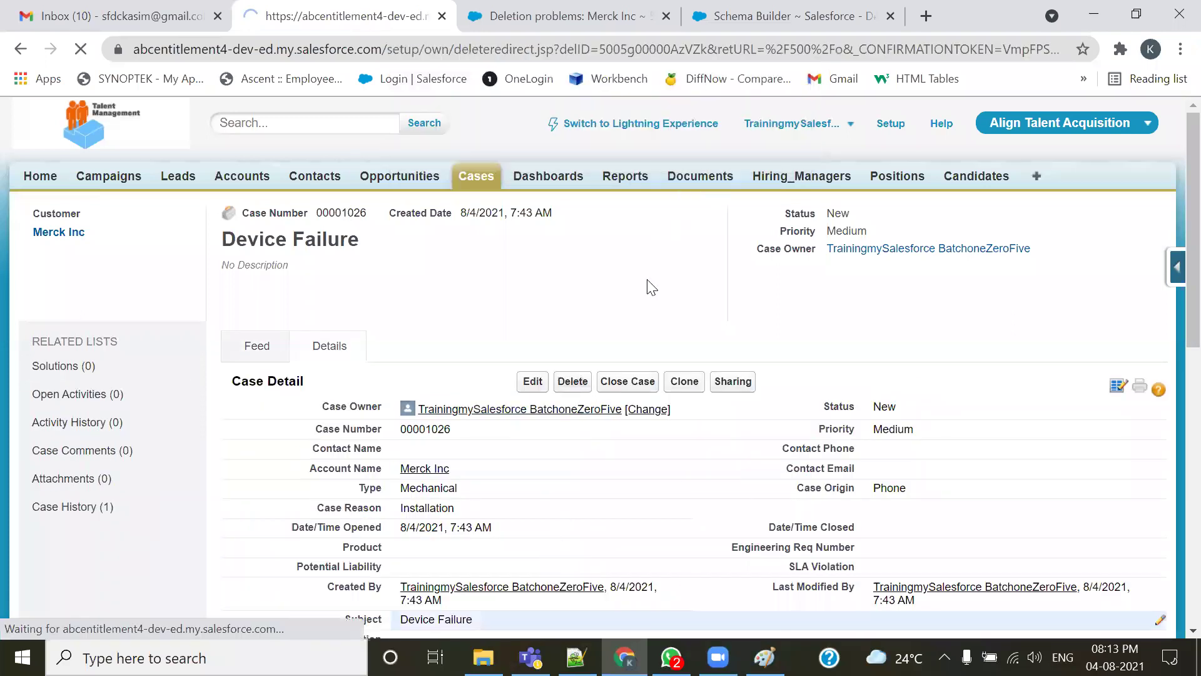
- Reopen the Merck Inc account, check its related cases, and start deleting the account but cancel at the confirmation
{"action": "left_click", "coordinate": [521, 28]}
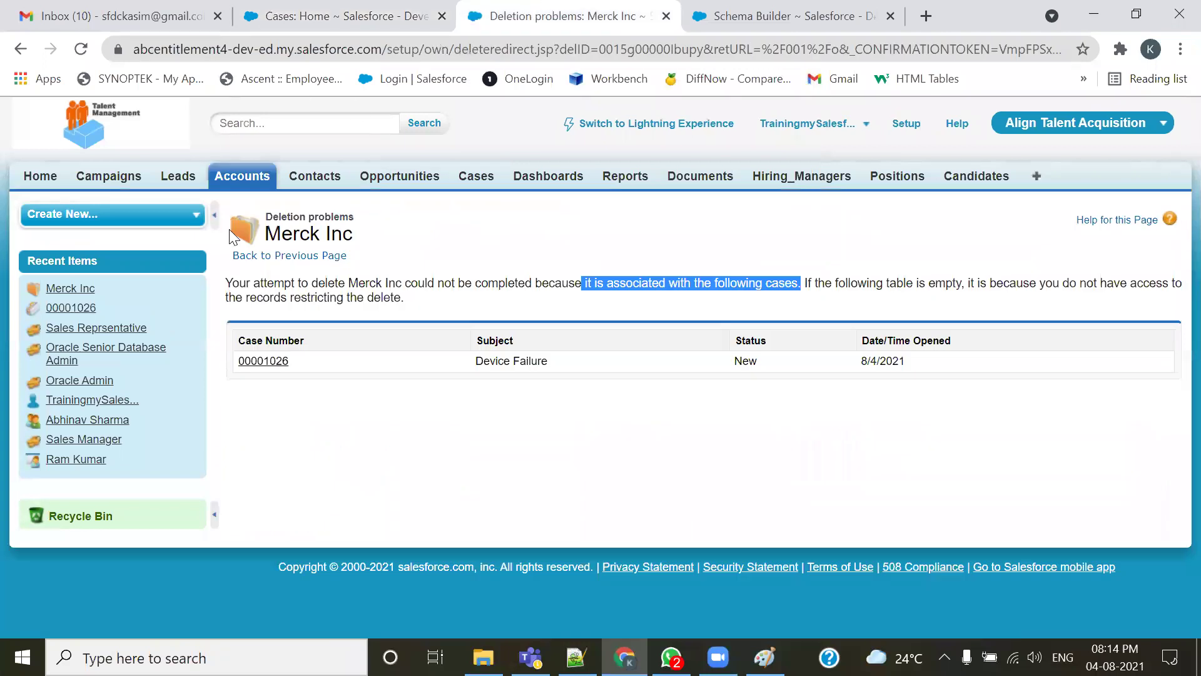
{"action": "left_click", "coordinate": [289, 255]}
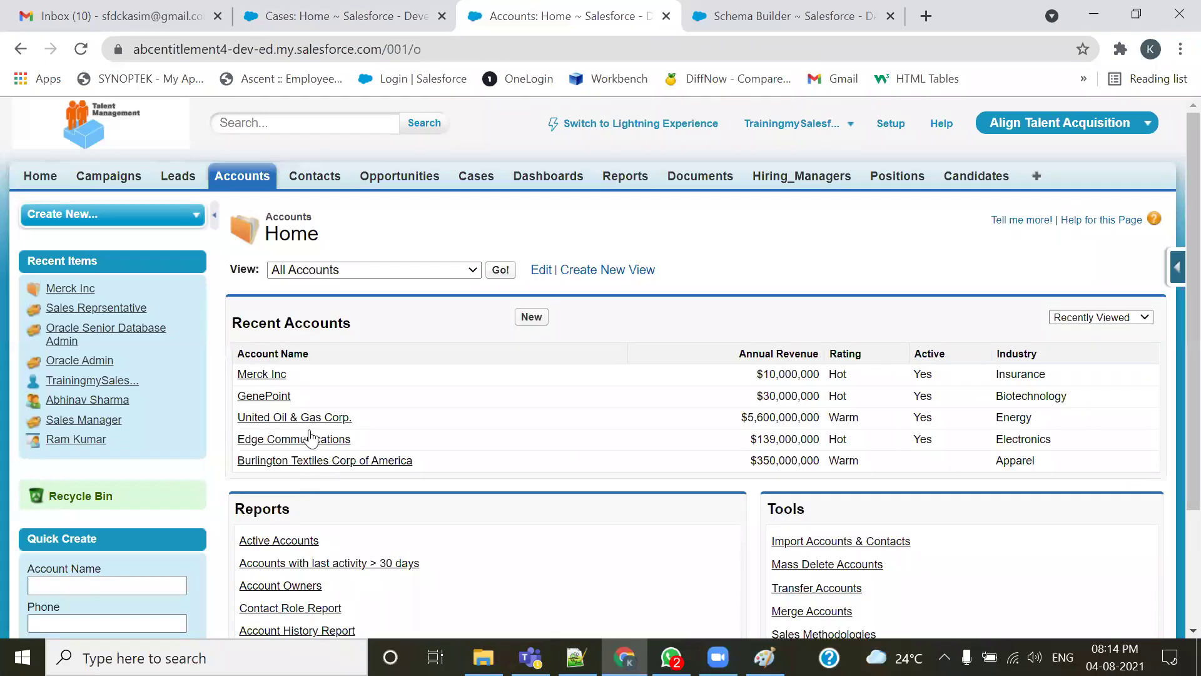
{"action": "left_click", "coordinate": [266, 374]}
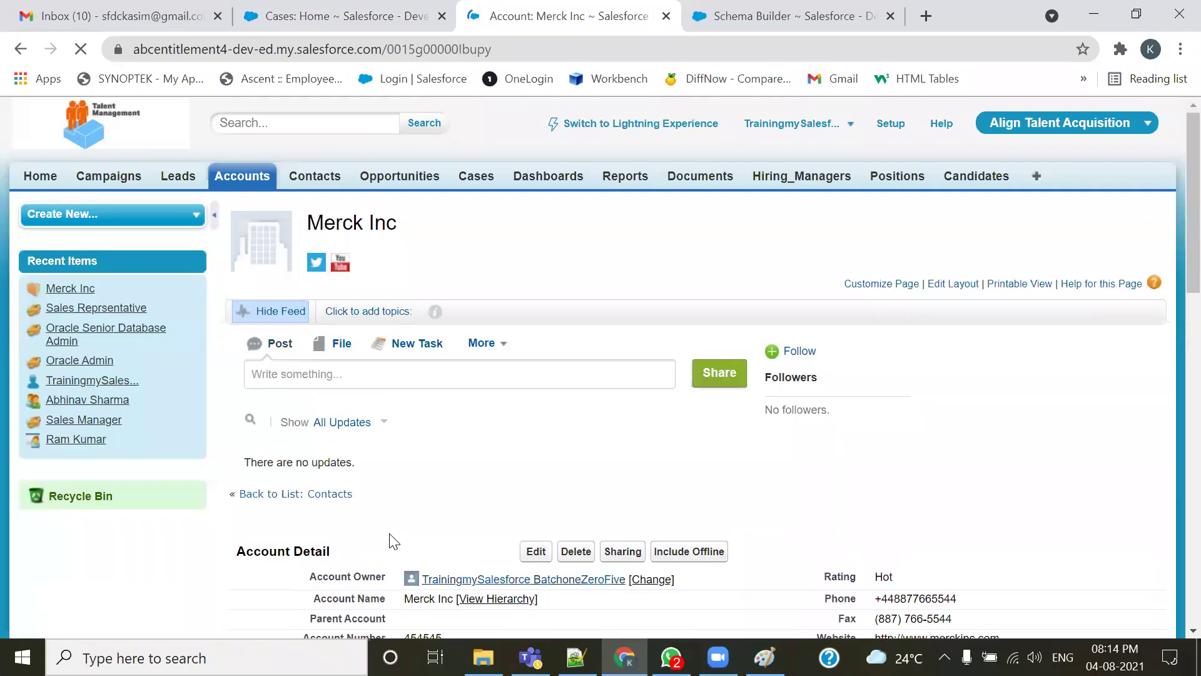
{"action": "scroll", "coordinate": [531, 516], "scroll_direction": "down", "scroll_amount": 12}
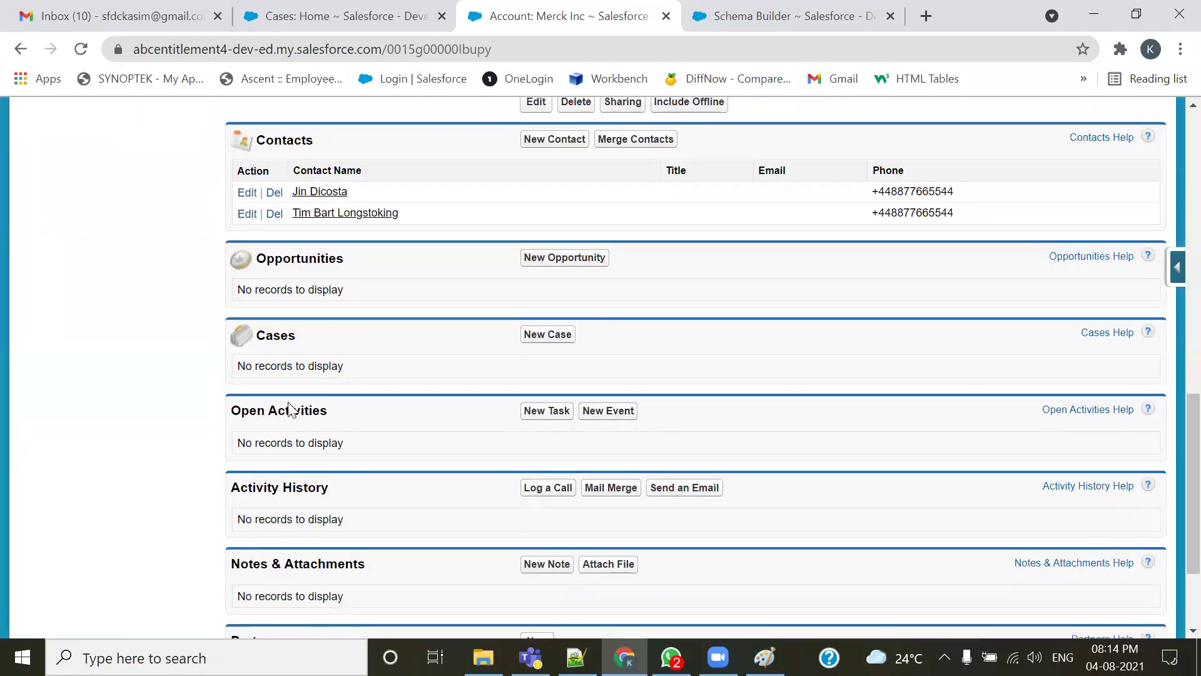
{"action": "scroll", "coordinate": [495, 519], "scroll_direction": "up", "scroll_amount": 10}
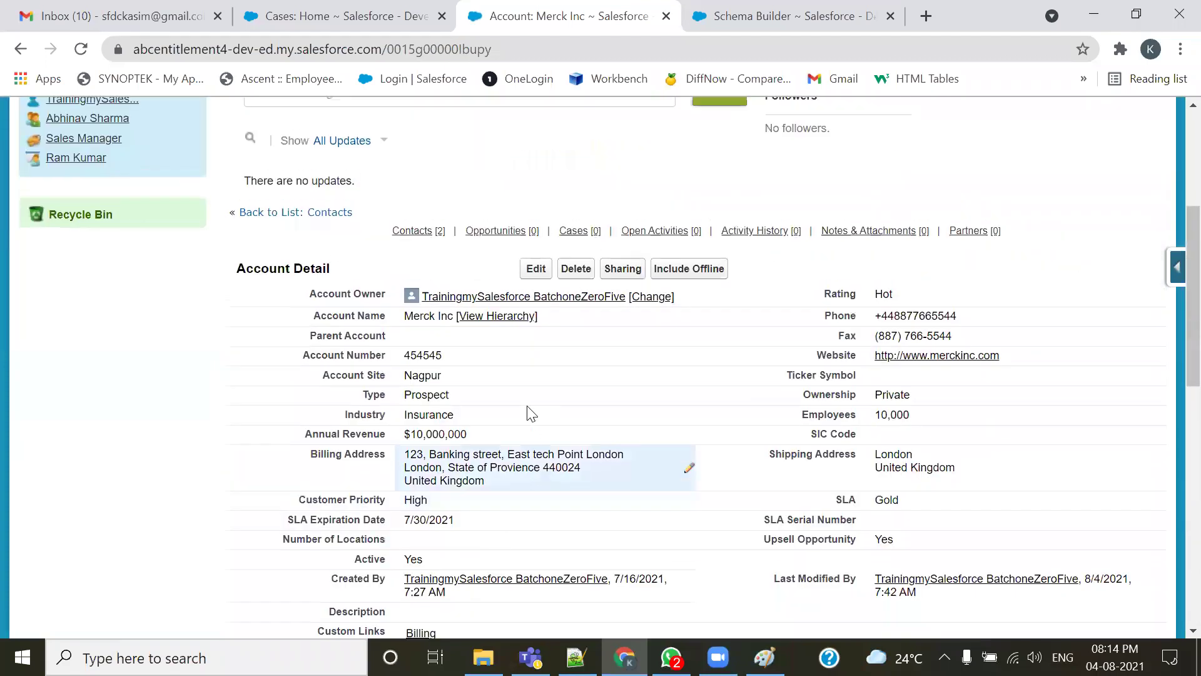
{"action": "left_click", "coordinate": [575, 268]}
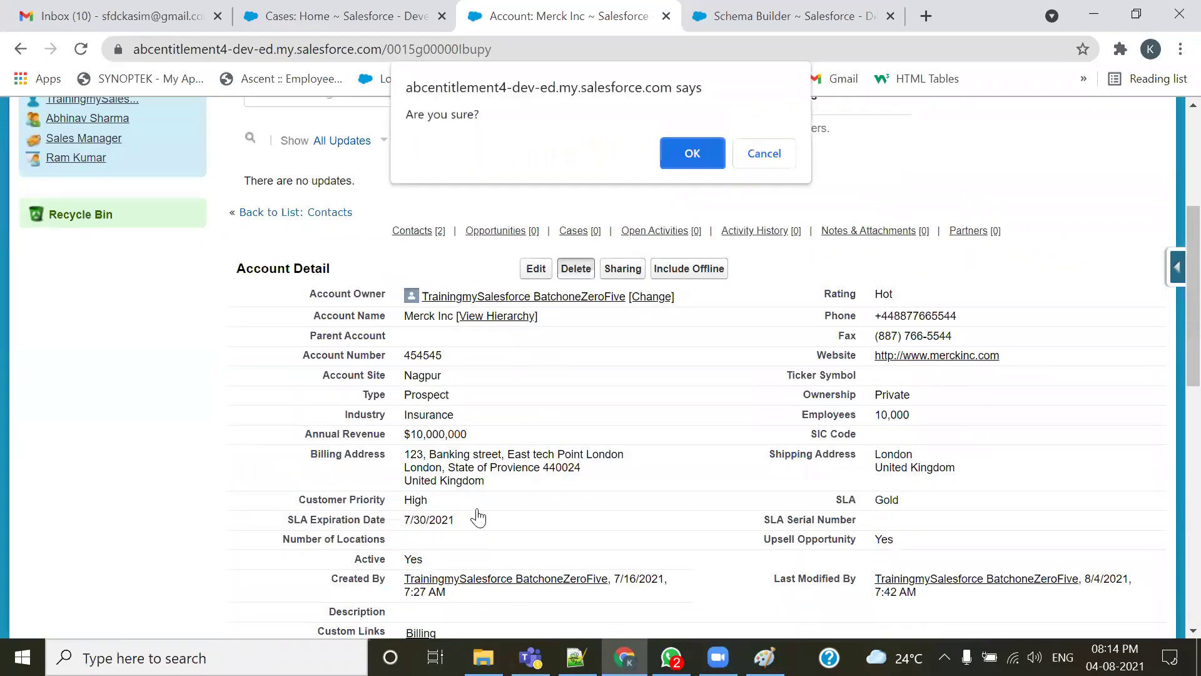
{"action": "left_click", "coordinate": [742, 170]}
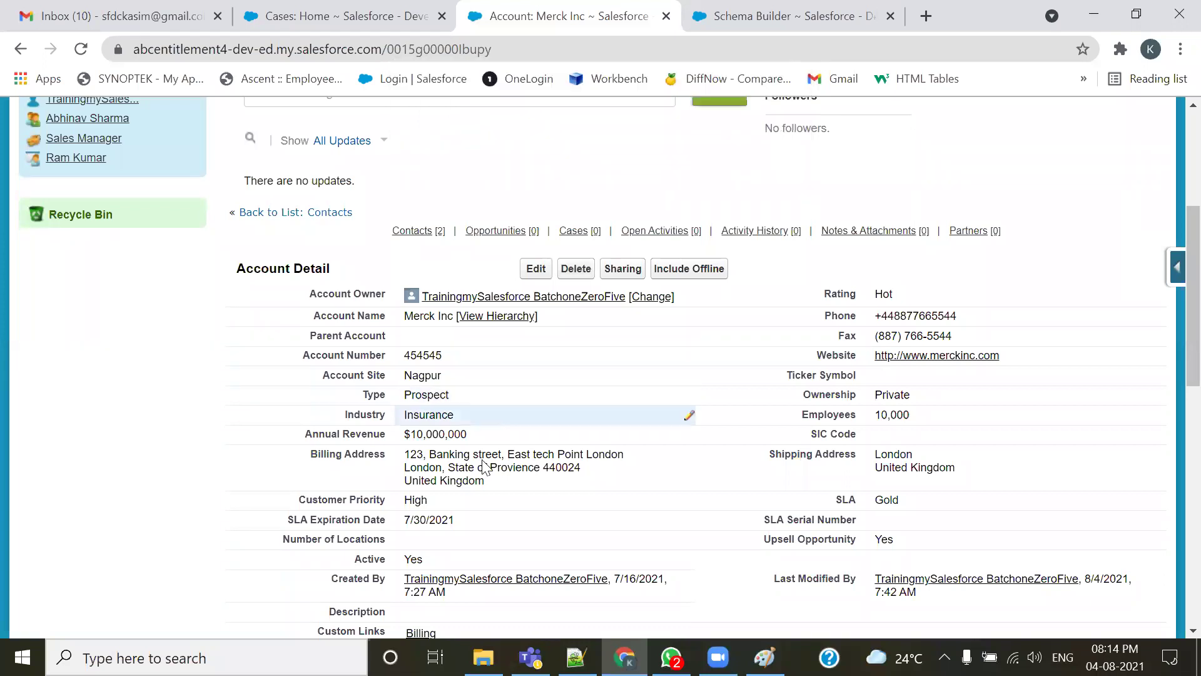
- Review the Account & Opportunity section in the Notepad++ notes, highlighting its heading and first note, and return to Chrome
{"action": "left_click", "coordinate": [576, 657]}
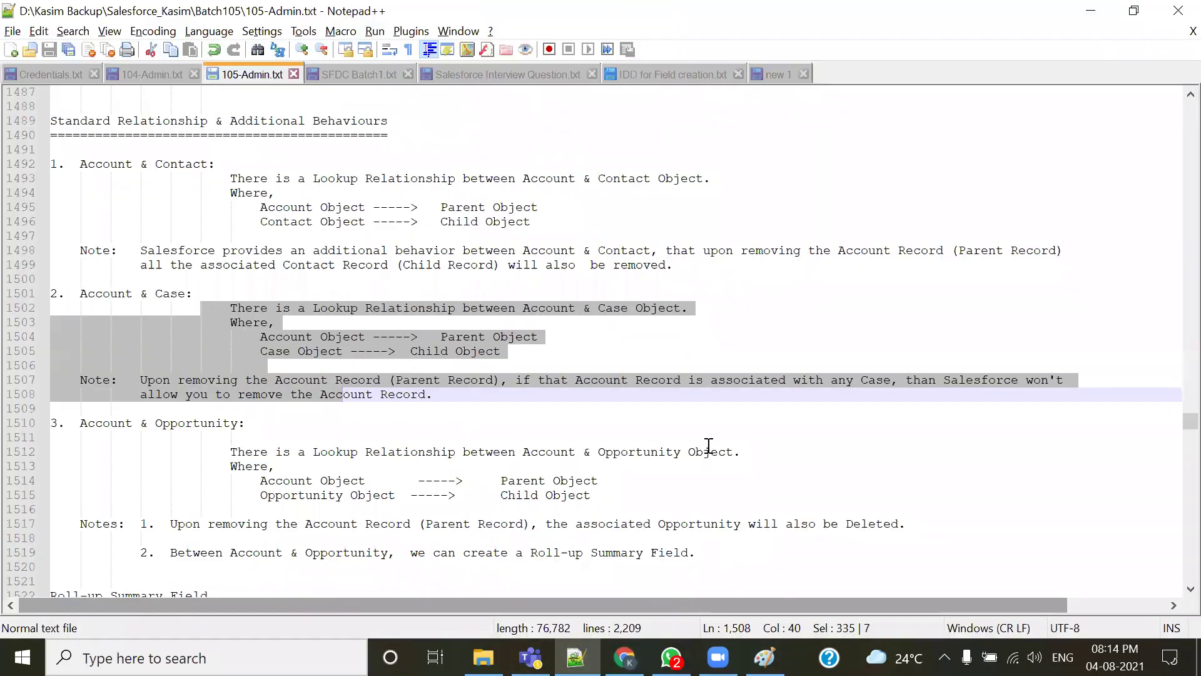
{"action": "scroll", "coordinate": [708, 445], "scroll_direction": "down", "scroll_amount": 2}
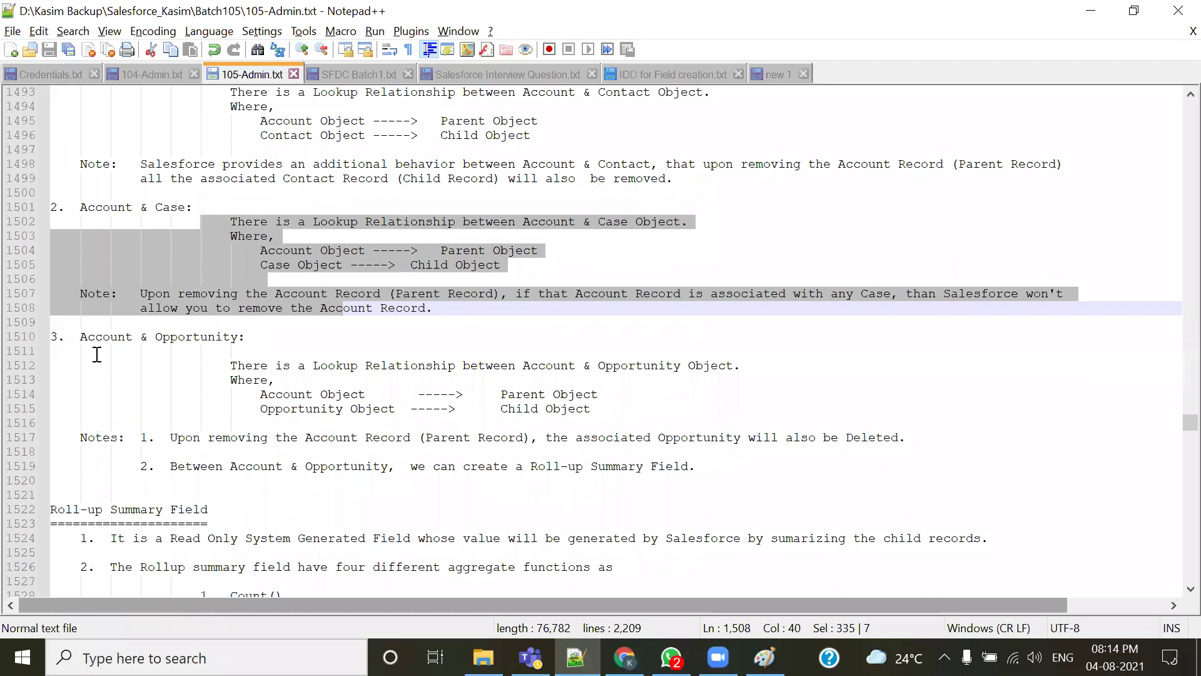
{"action": "left_click_drag", "start_coordinate": [86, 338], "coordinate": [289, 340]}
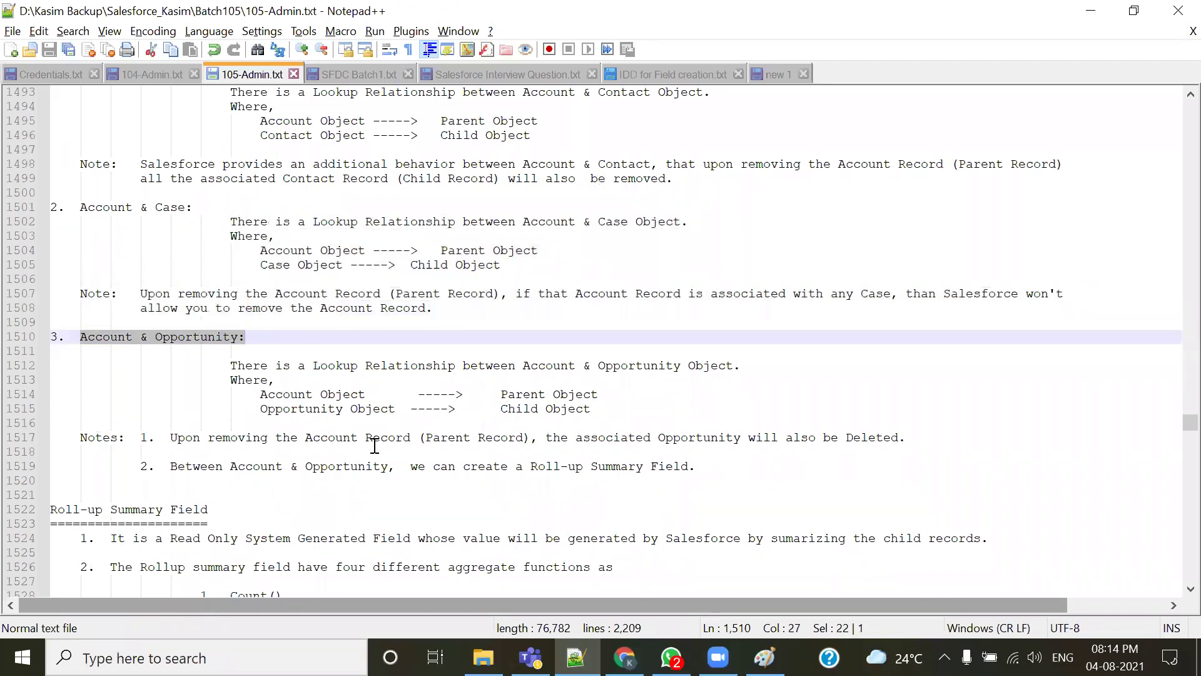
{"action": "left_click_drag", "start_coordinate": [160, 441], "coordinate": [920, 438]}
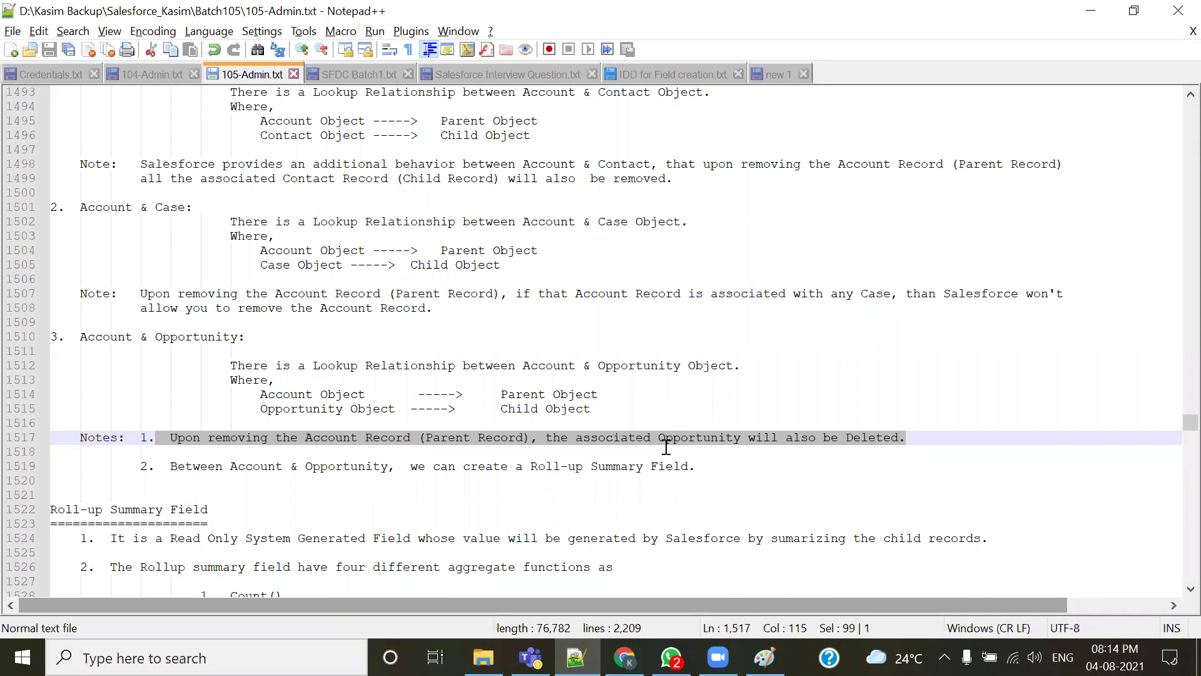
{"action": "key", "text": "alt+Tab"}
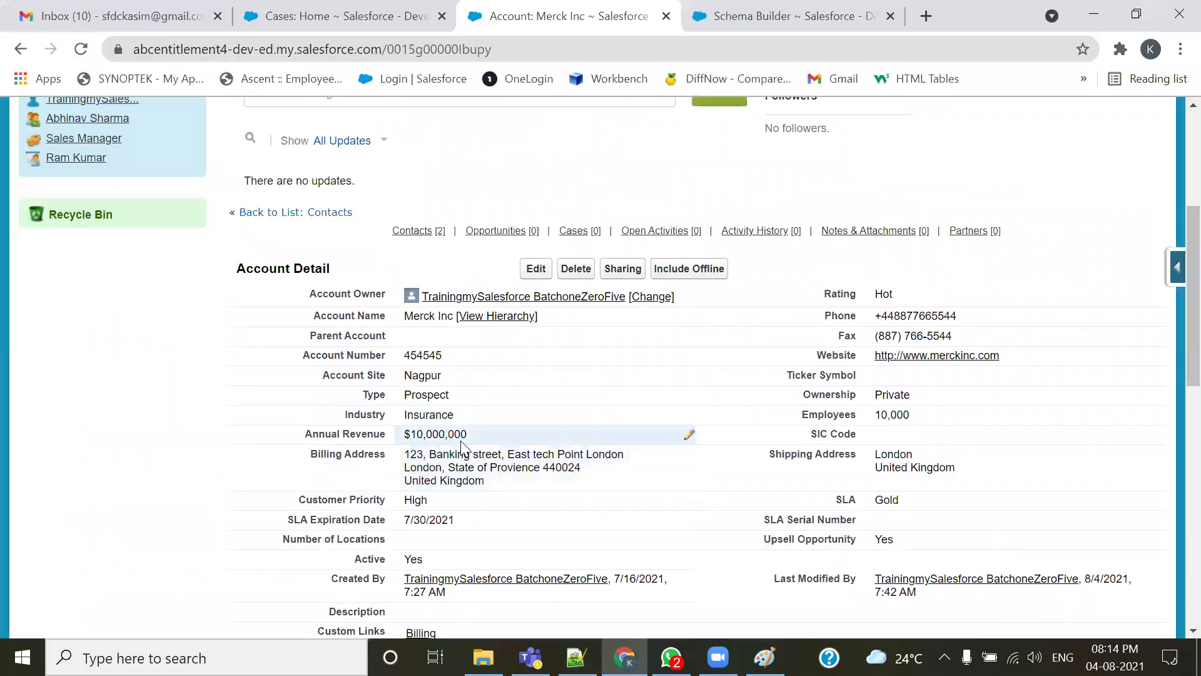
- Start a new opportunity from Merck Inc, named after a person, with type Existing Customer - Upgrade and lead source Phone Inquiry
{"action": "scroll", "coordinate": [459, 448], "scroll_direction": "down", "scroll_amount": 9}
{"action": "scroll", "coordinate": [465, 448], "scroll_direction": "up", "scroll_amount": 7}
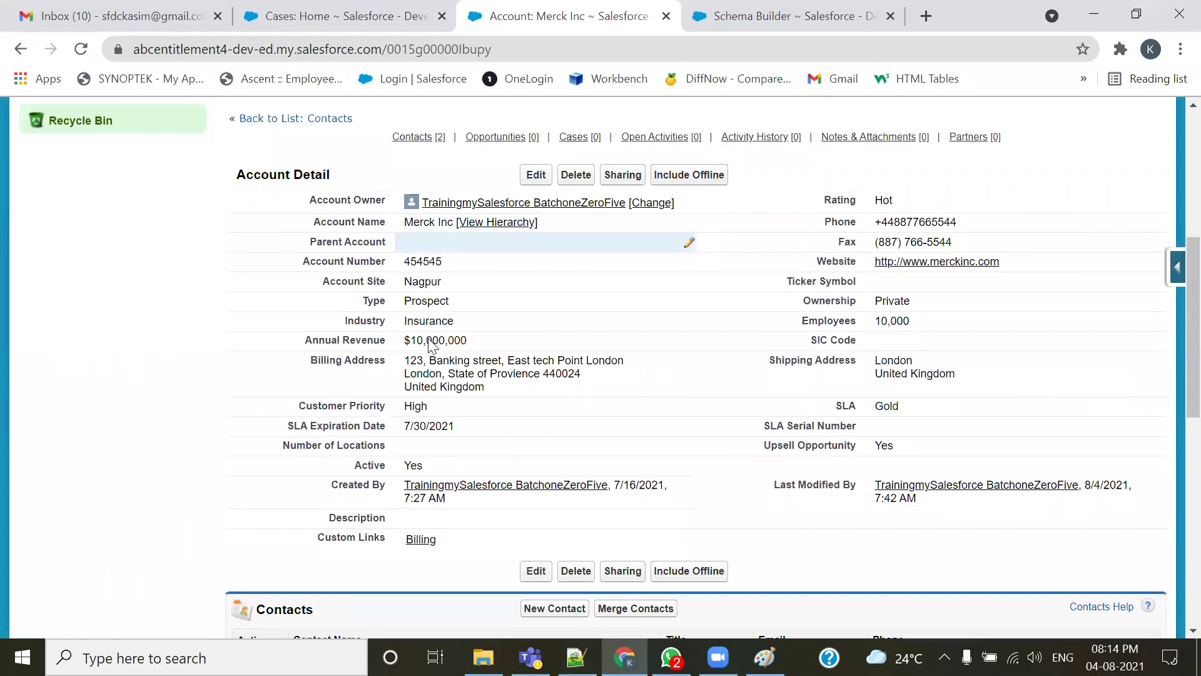
{"action": "scroll", "coordinate": [438, 244], "scroll_direction": "down", "scroll_amount": 5}
{"action": "left_click", "coordinate": [540, 447]}
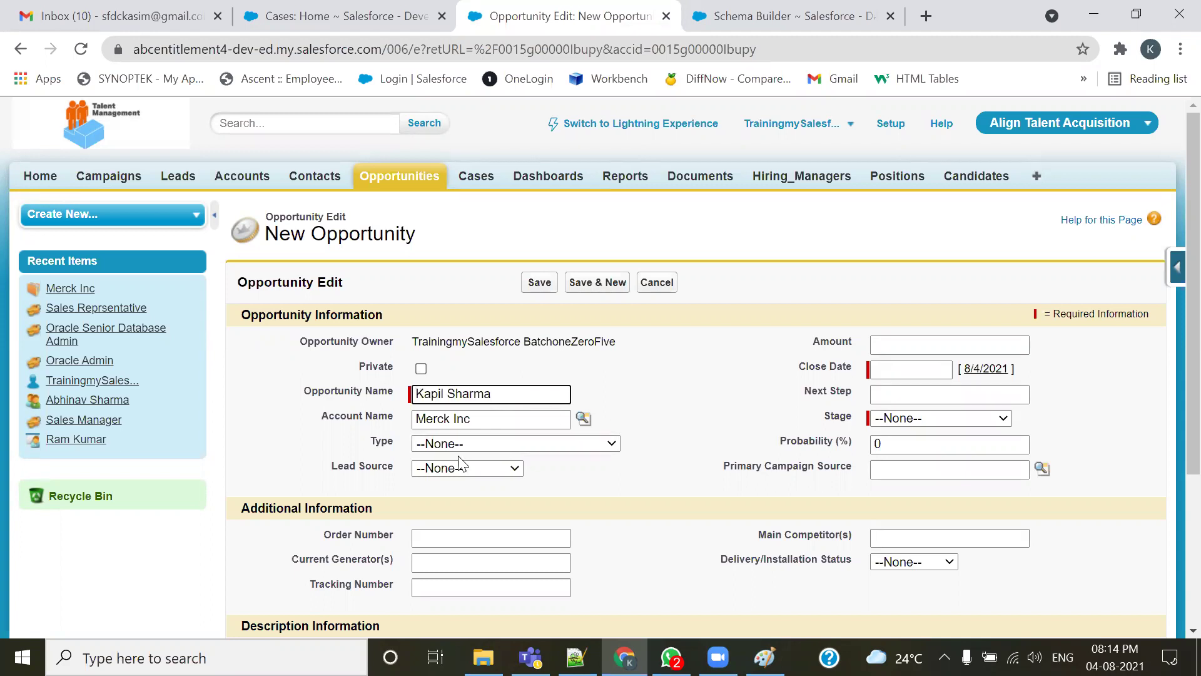
{"action": "left_click", "coordinate": [523, 444]}
{"action": "left_click", "coordinate": [506, 479]}
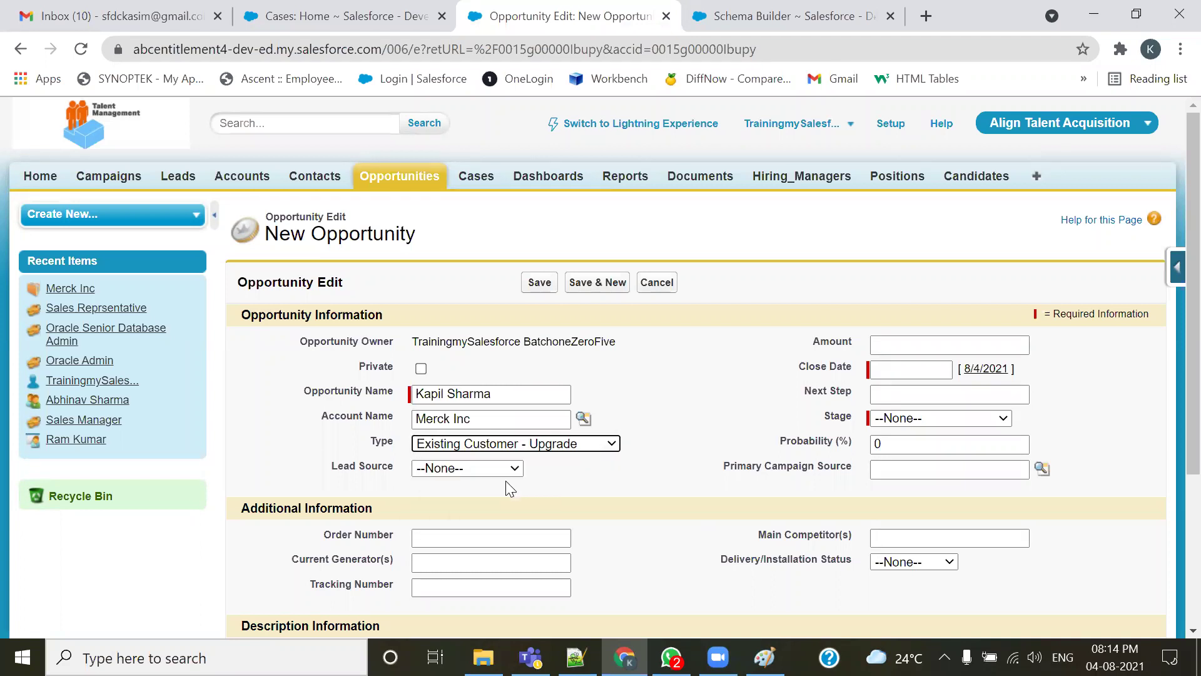
{"action": "left_click", "coordinate": [496, 470]}
{"action": "left_click", "coordinate": [486, 517]}
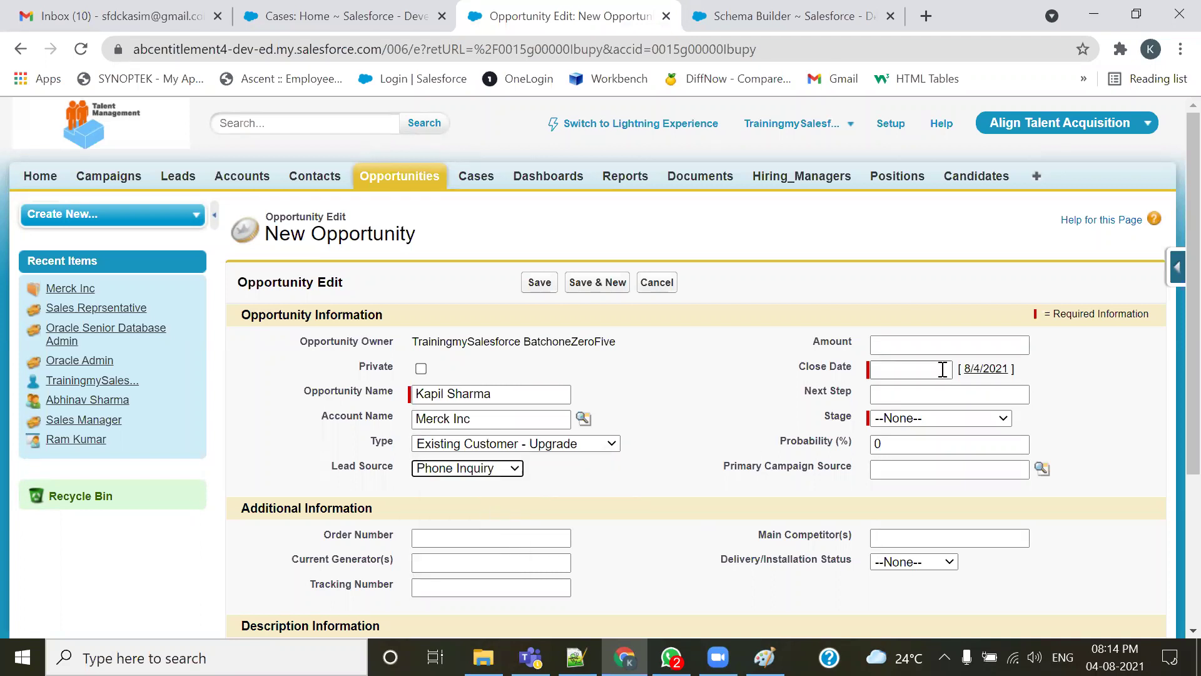
- Set the opportunity's close date to 9/21/2021 and its stage to Qualification, and save it
{"action": "left_click", "coordinate": [907, 370]}
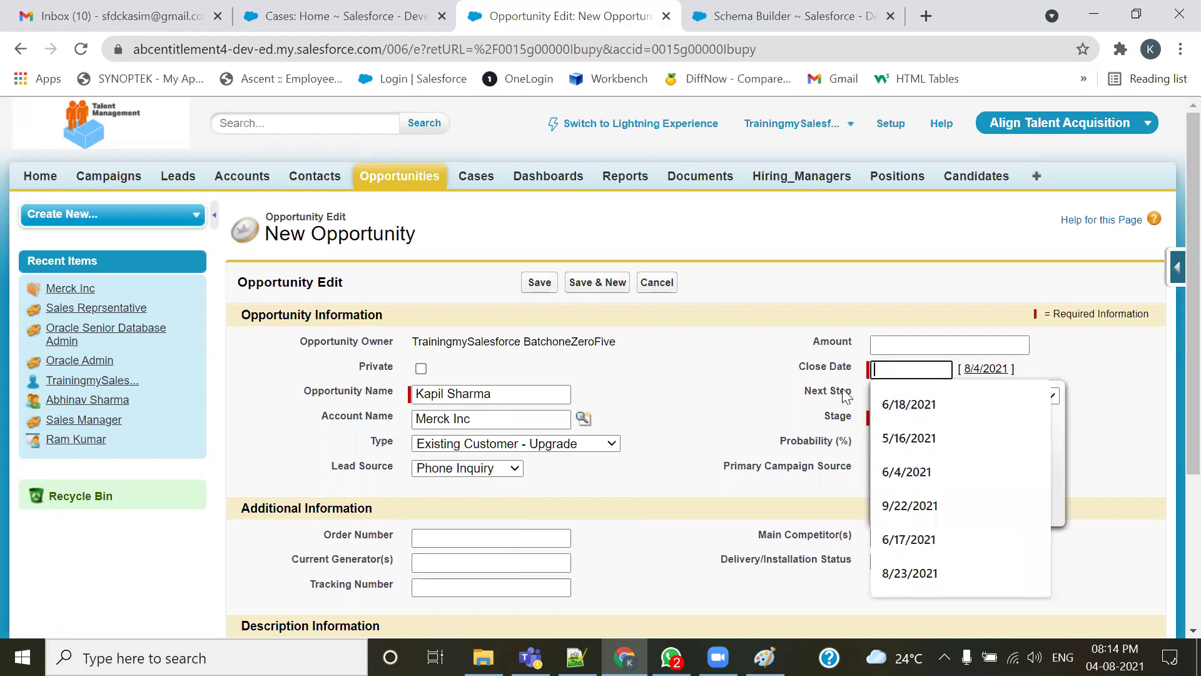
{"action": "left_click", "coordinate": [1057, 428]}
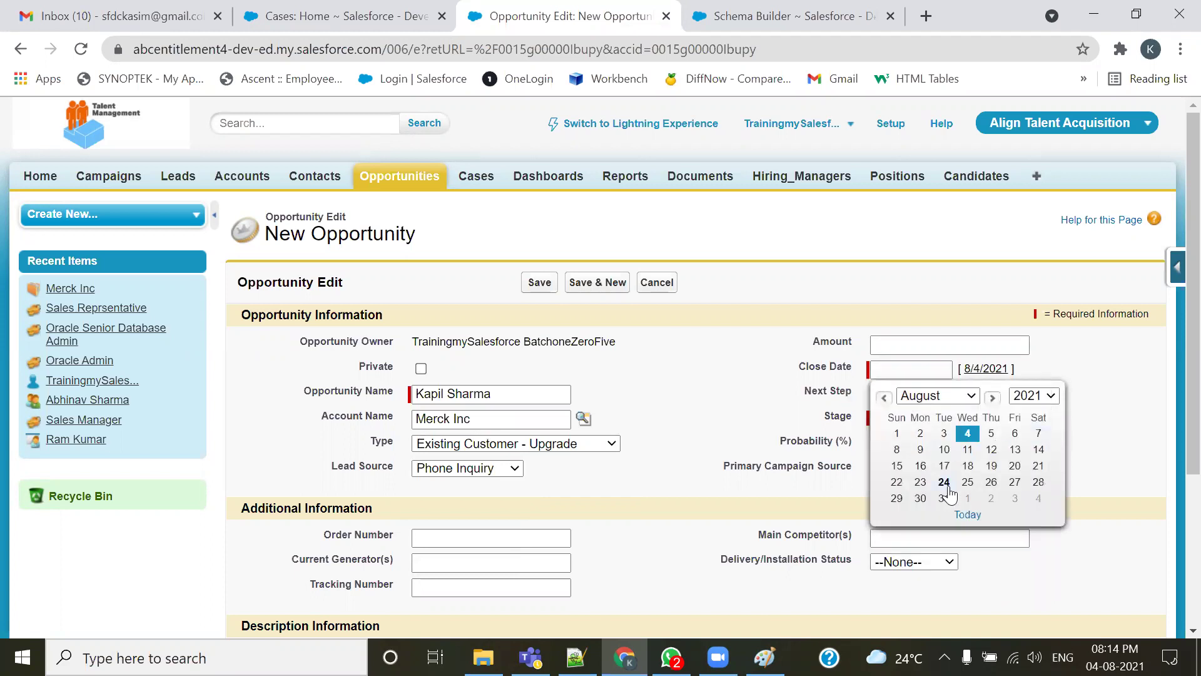
{"action": "left_click", "coordinate": [936, 395]}
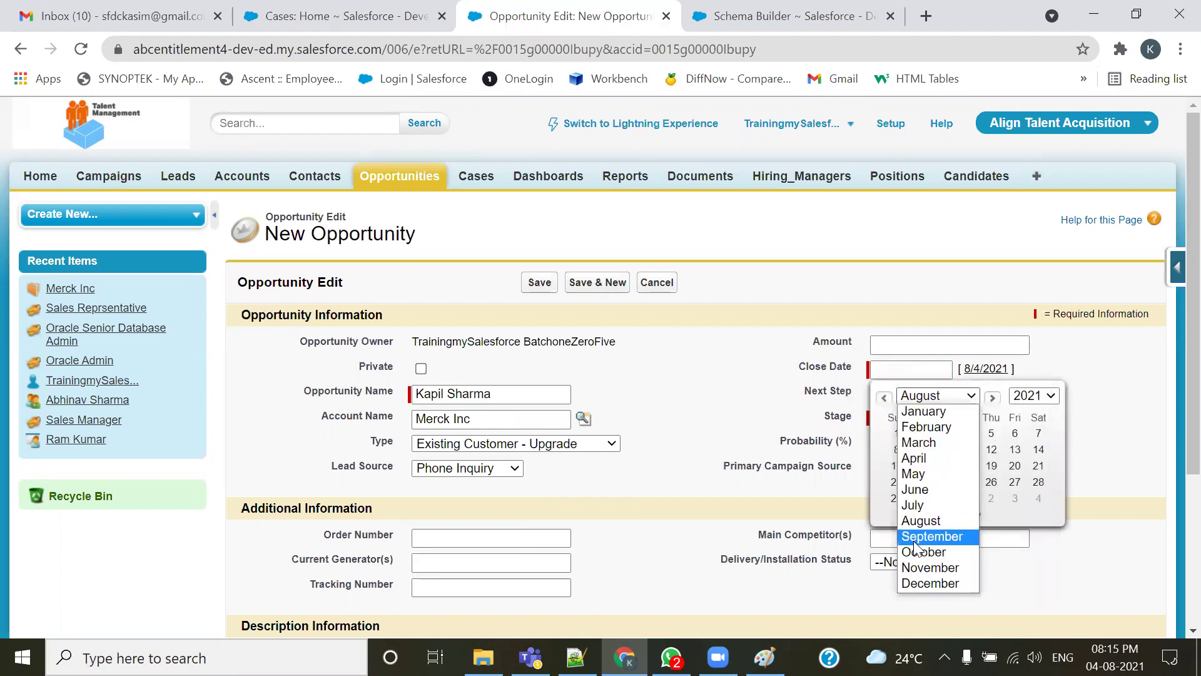
{"action": "left_click", "coordinate": [917, 536]}
{"action": "left_click", "coordinate": [951, 483]}
{"action": "left_click", "coordinate": [949, 420]}
{"action": "left_click", "coordinate": [928, 462]}
{"action": "scroll", "coordinate": [855, 485], "scroll_direction": "down", "scroll_amount": 3}
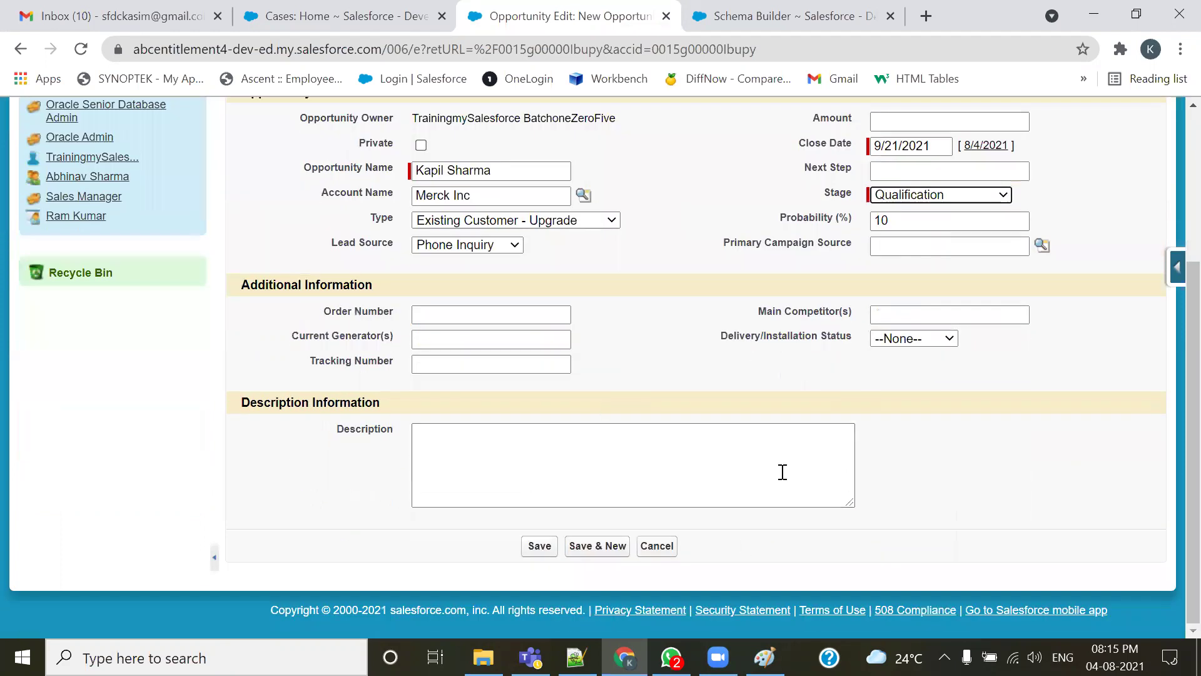
{"action": "left_click", "coordinate": [536, 548]}
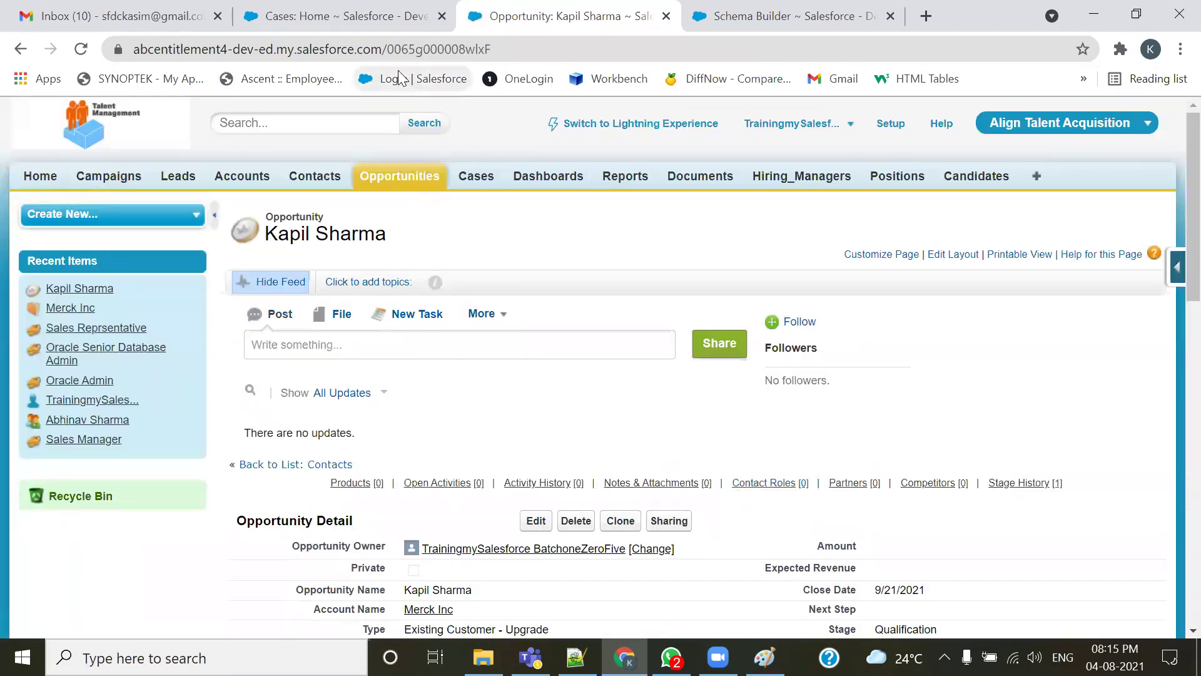
- Open the Merck Inc account in the other Salesforce browser tab and check its related opportunities for the new record
{"action": "left_click", "coordinate": [355, 11]}
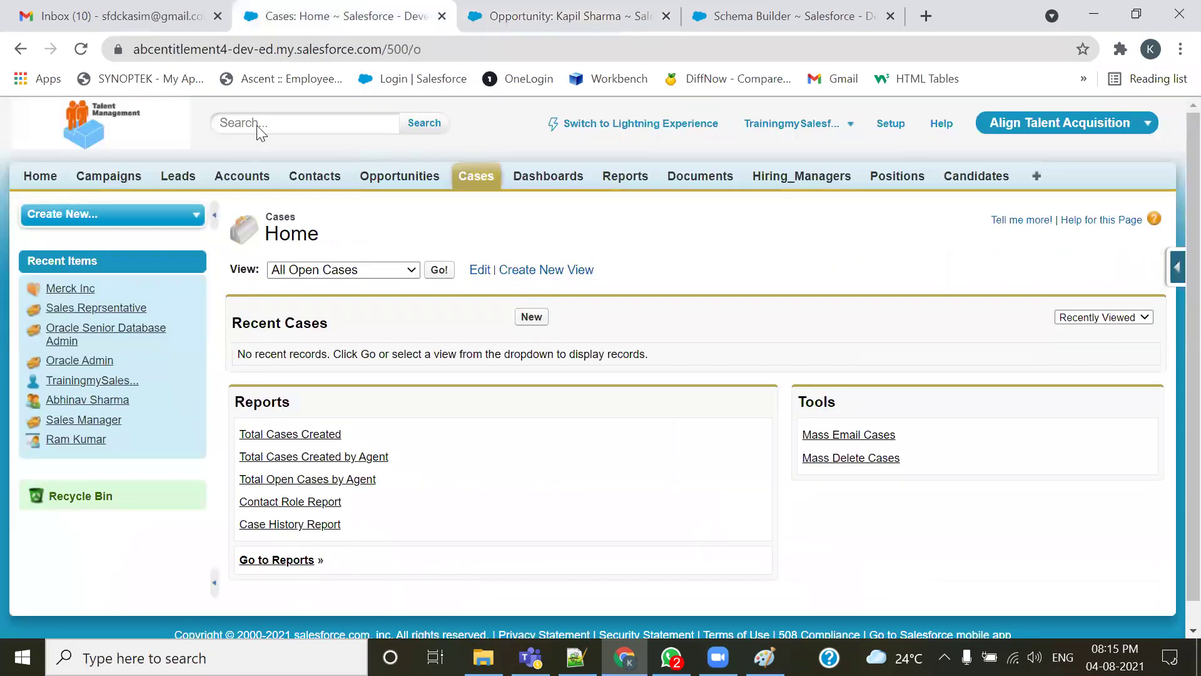
{"action": "left_click", "coordinate": [233, 180]}
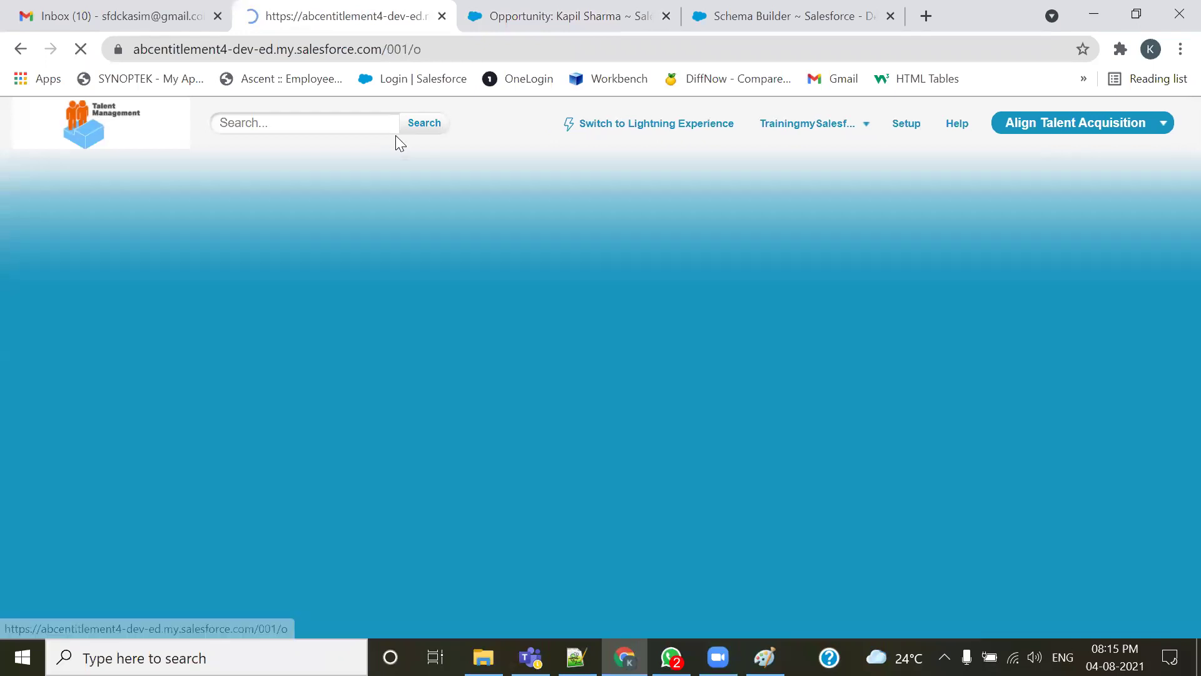
{"action": "left_click", "coordinate": [265, 375]}
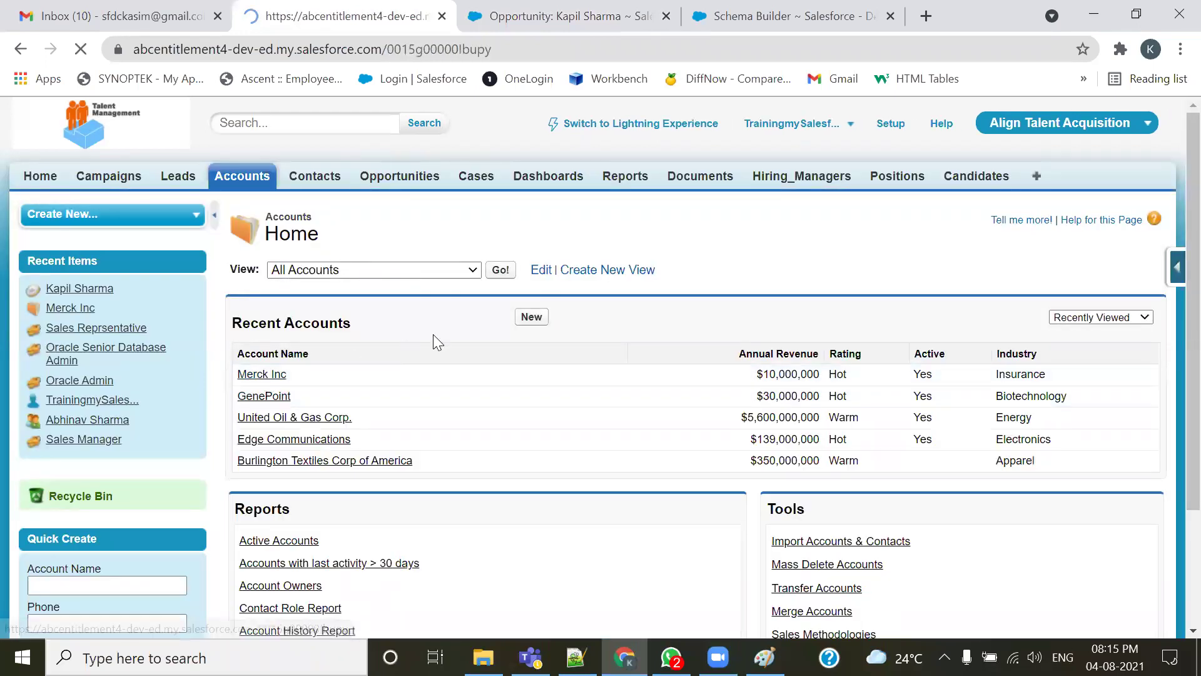
{"action": "scroll", "coordinate": [438, 343], "scroll_direction": "down", "scroll_amount": 4}
{"action": "scroll", "coordinate": [436, 342], "scroll_direction": "down", "scroll_amount": 2}
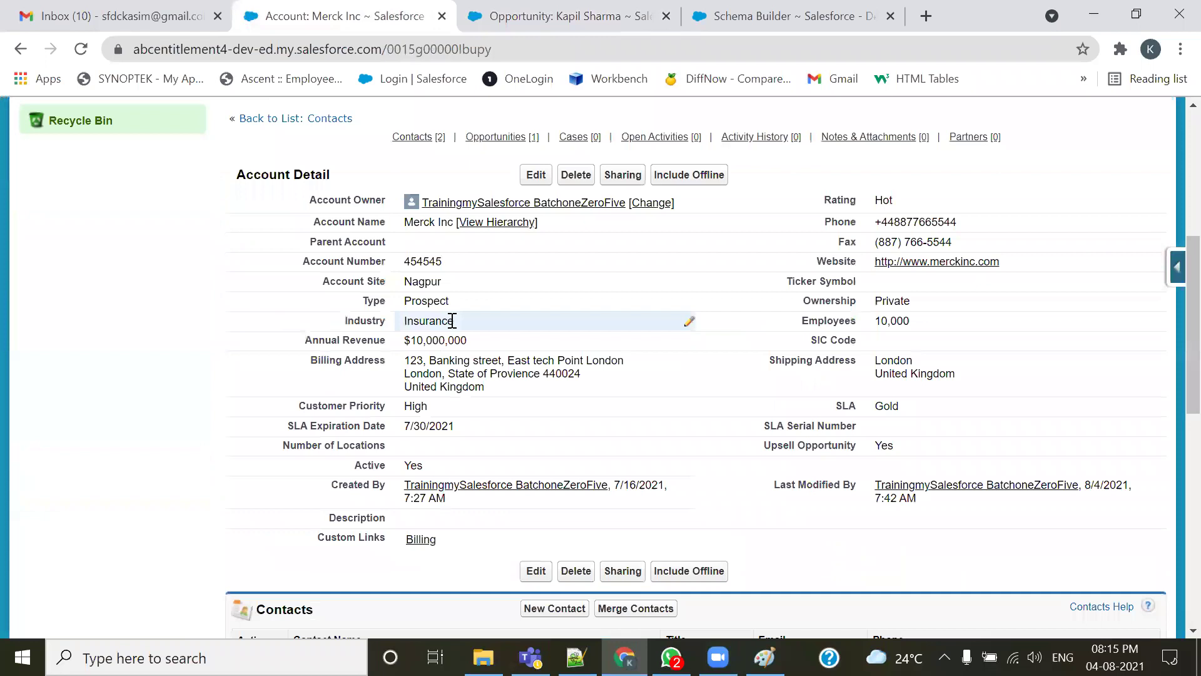
{"action": "scroll", "coordinate": [439, 274], "scroll_direction": "down", "scroll_amount": 8}
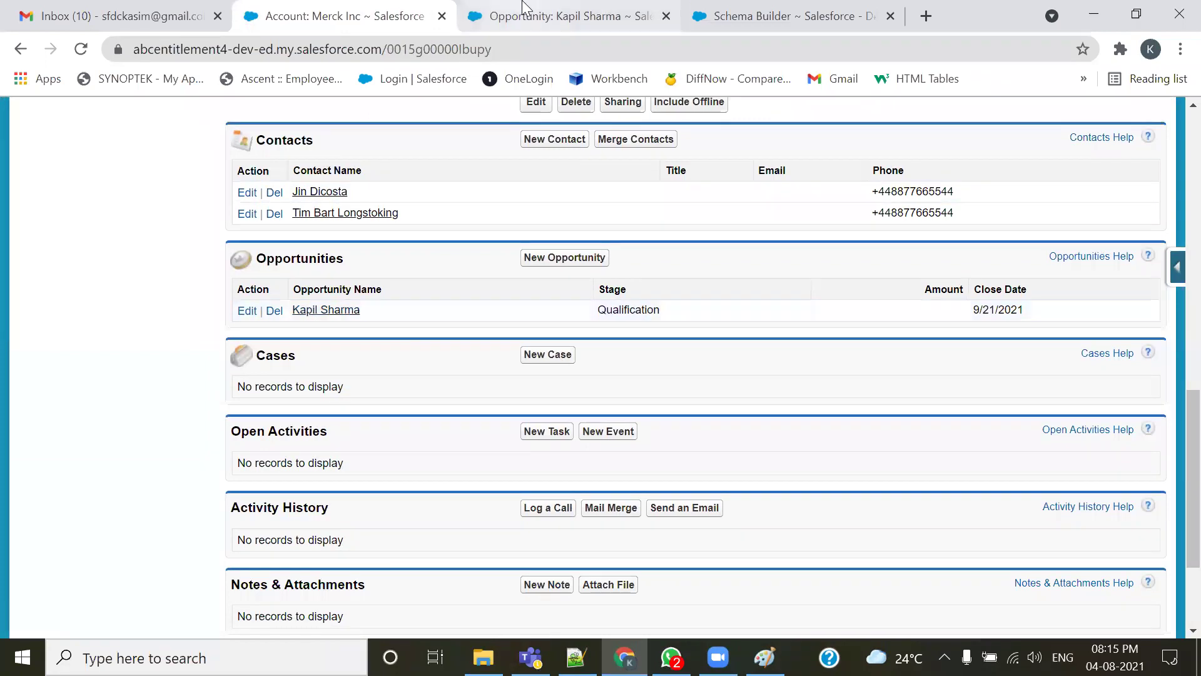
- List All Opportunities in the opportunity's browser tab and filter them to names starting with K
{"action": "key", "text": "ctrl+Tab"}
{"action": "left_click", "coordinate": [414, 180]}
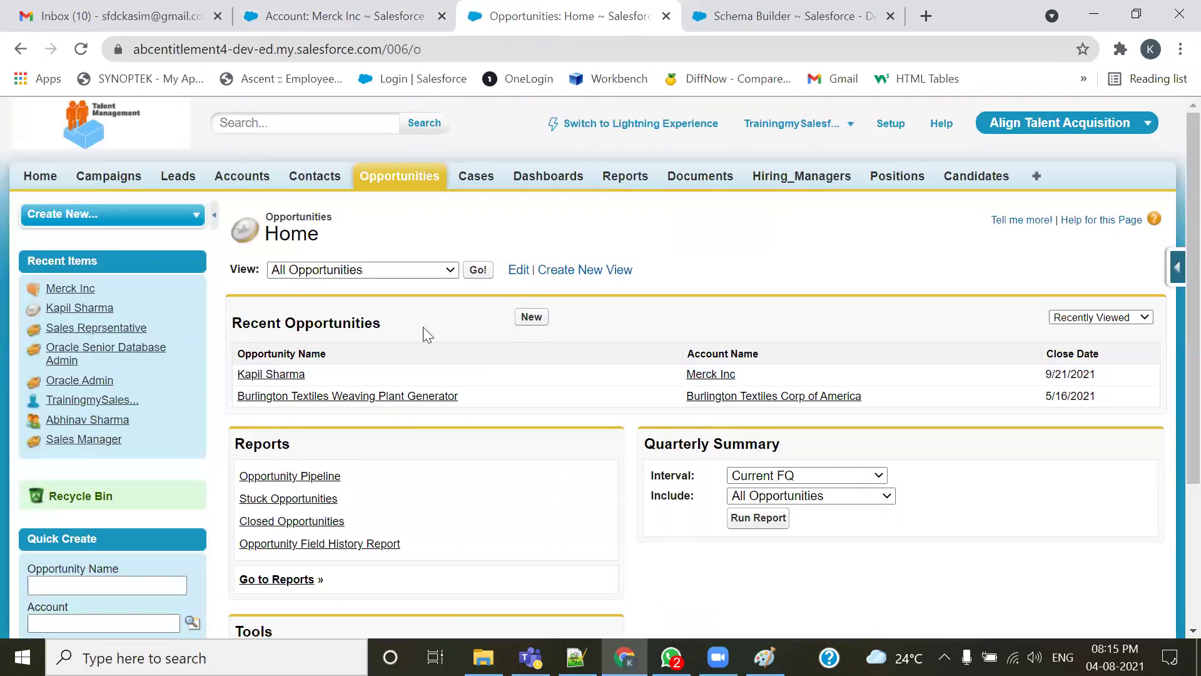
{"action": "left_click", "coordinate": [478, 271]}
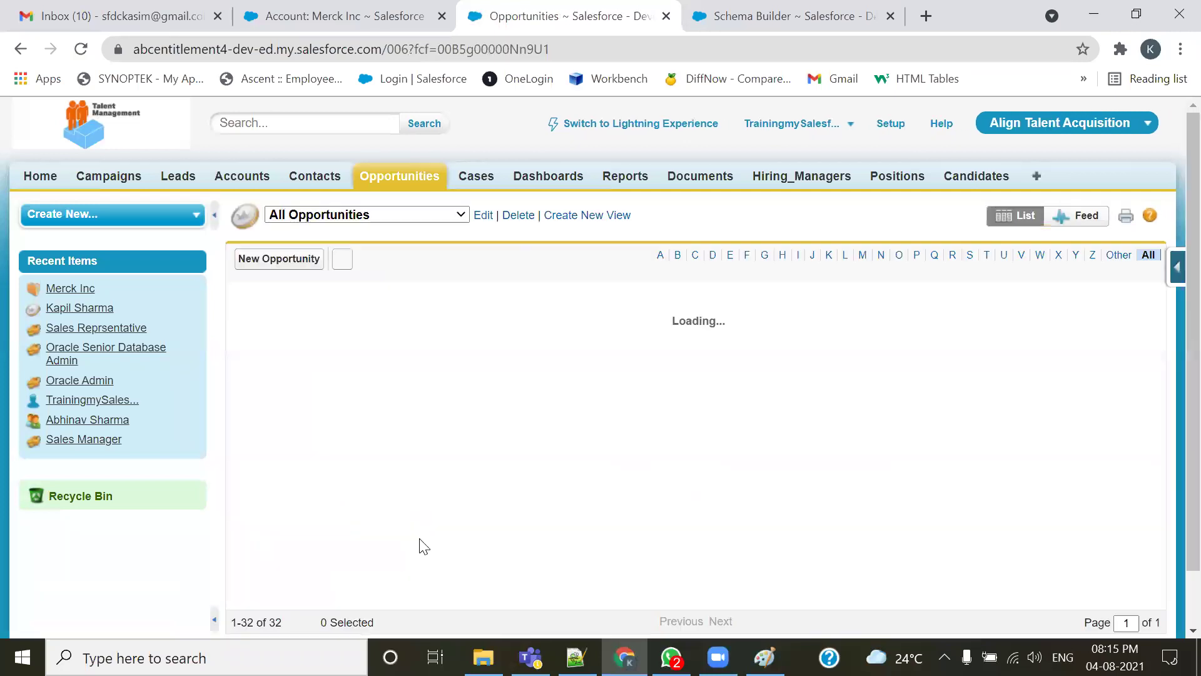
{"action": "left_click", "coordinate": [830, 255]}
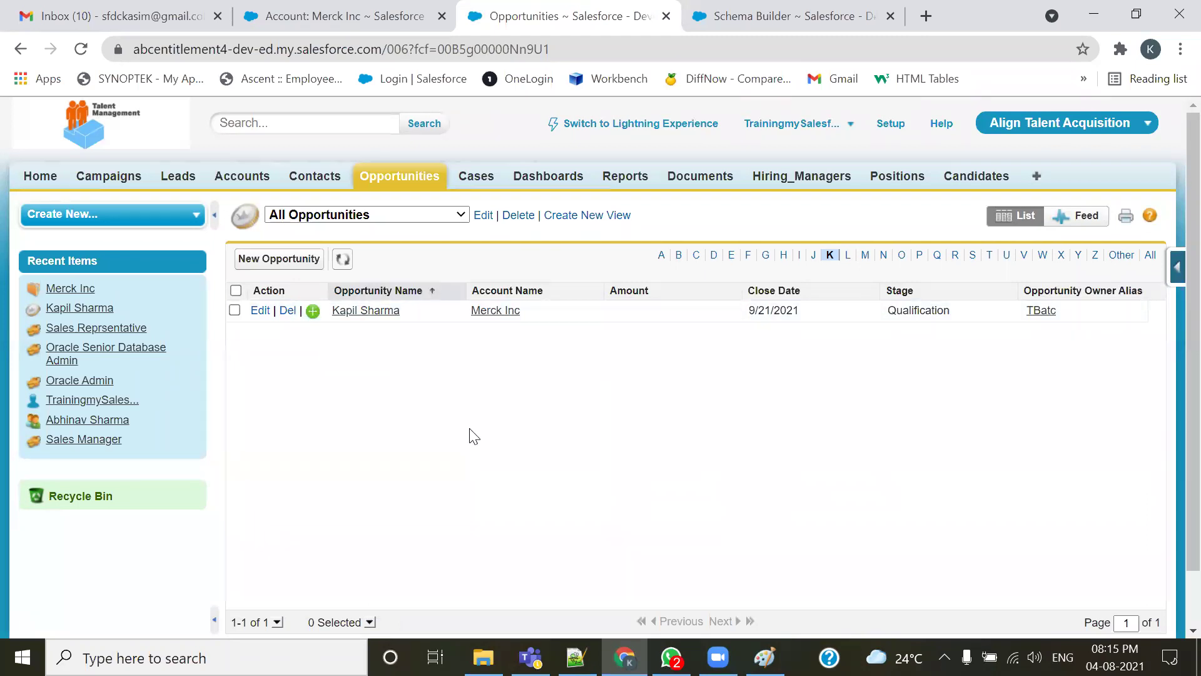
- Return to the Merck Inc account record and delete it, confirming the deletion
{"action": "left_click", "coordinate": [366, 10]}
{"action": "scroll", "coordinate": [450, 434], "scroll_direction": "up", "scroll_amount": 5}
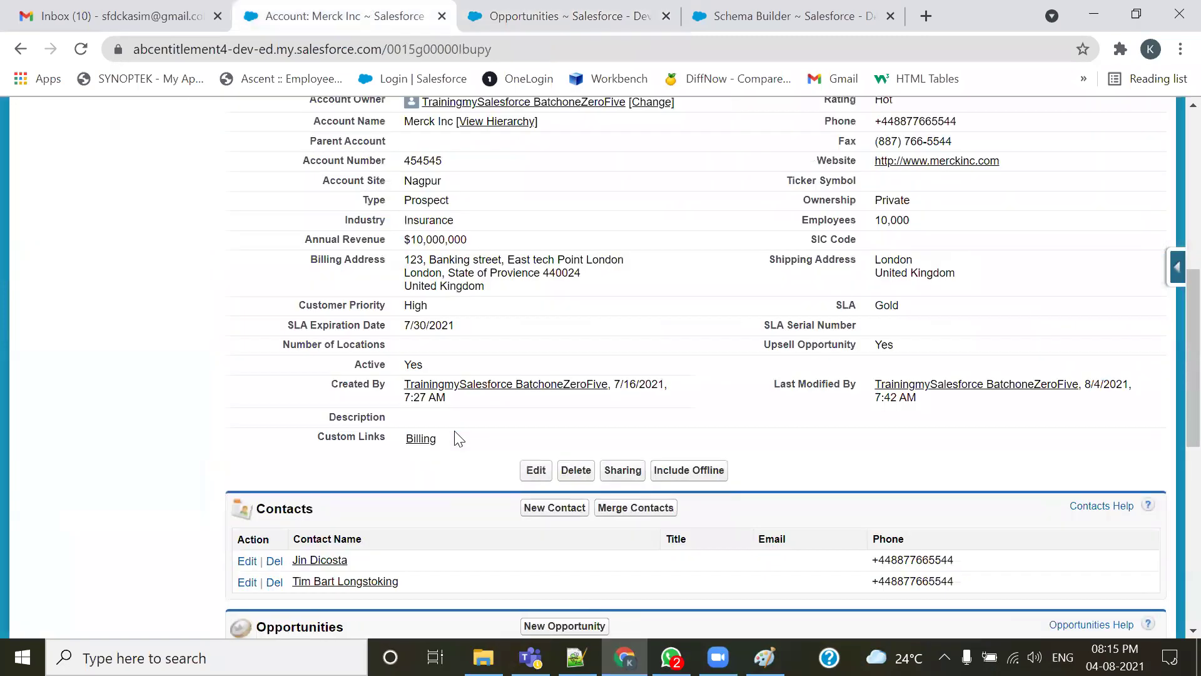
{"action": "left_click", "coordinate": [575, 477]}
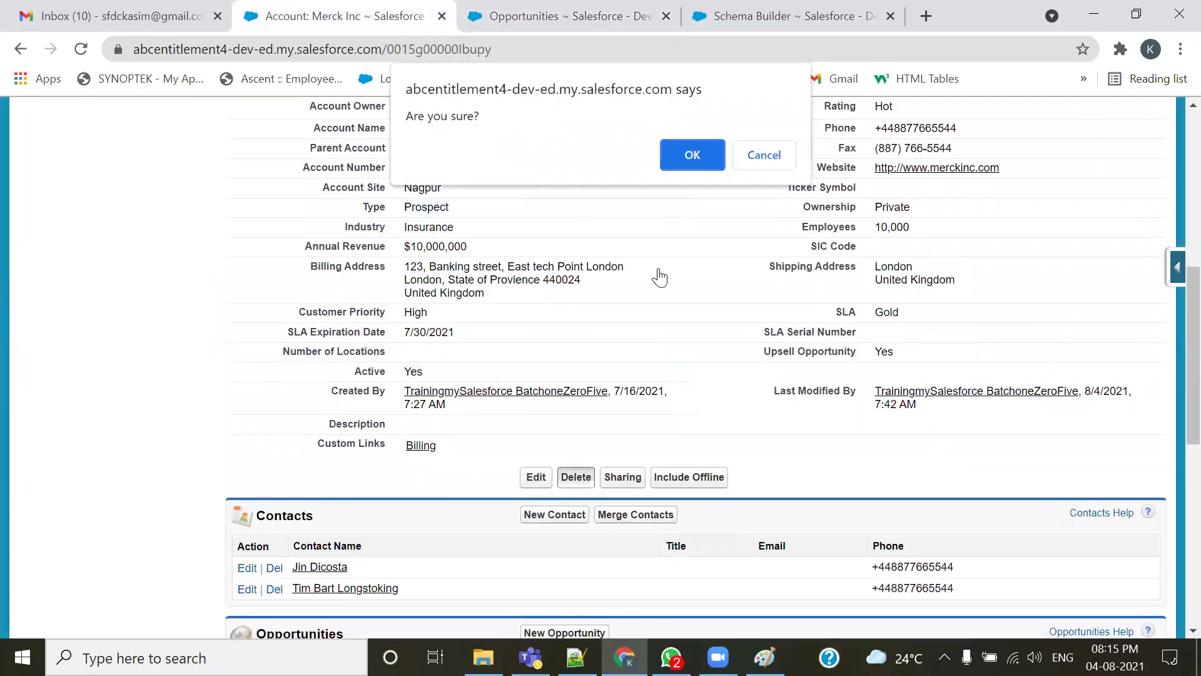
{"action": "left_click", "coordinate": [689, 153]}
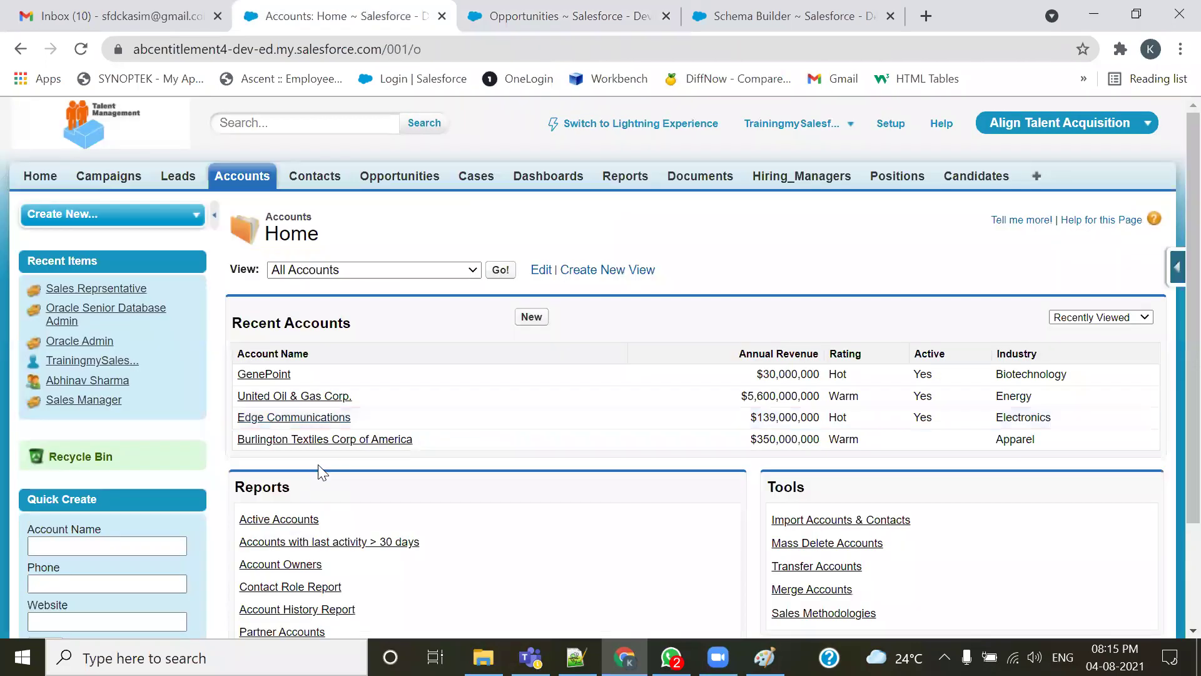
- Reload the Opportunities list in the other browser tab and filter it to names starting with K
{"action": "left_click", "coordinate": [501, 15]}
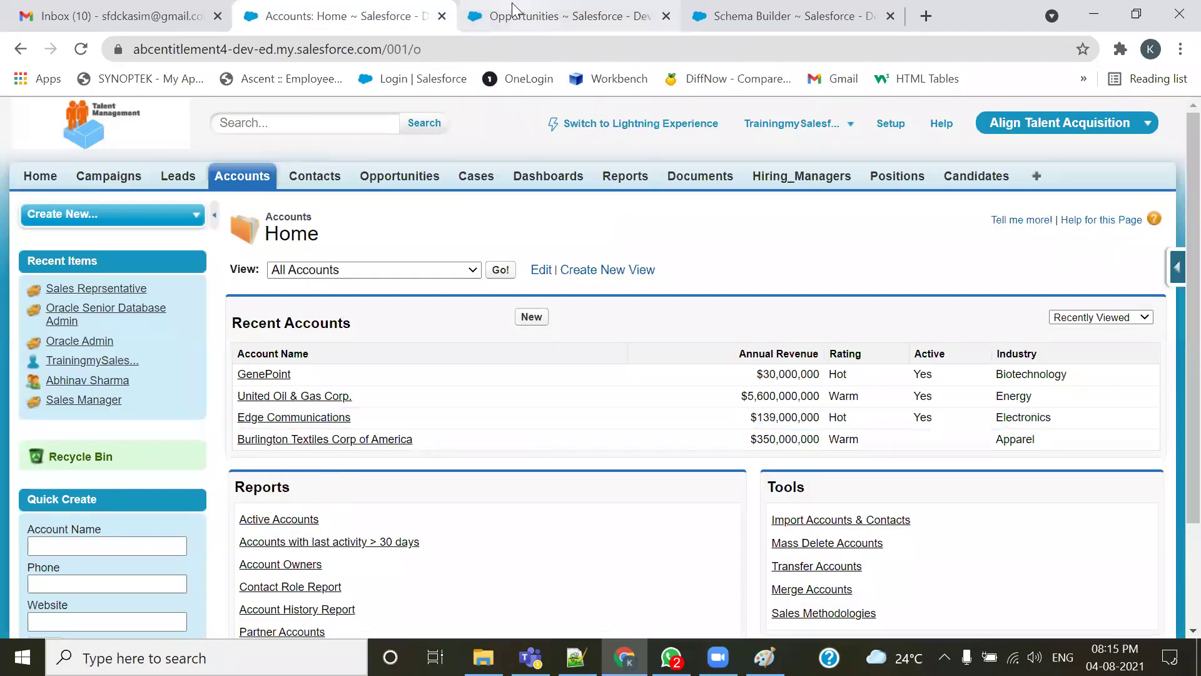
{"action": "left_click", "coordinate": [81, 49]}
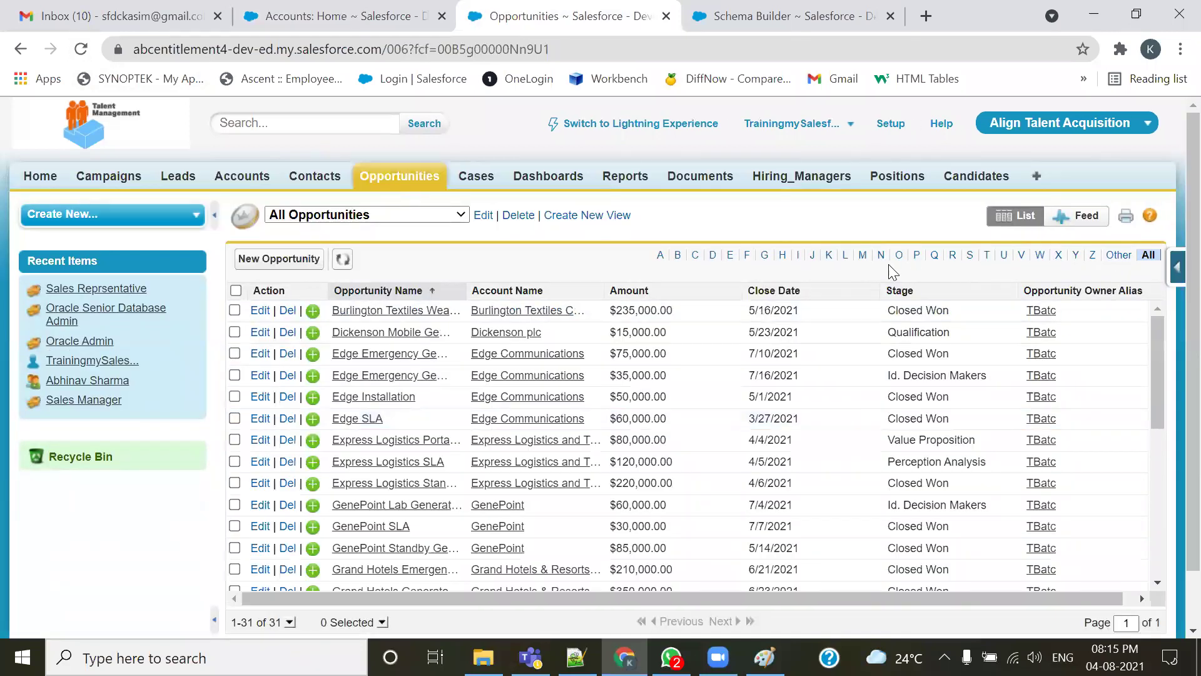
{"action": "left_click", "coordinate": [829, 257]}
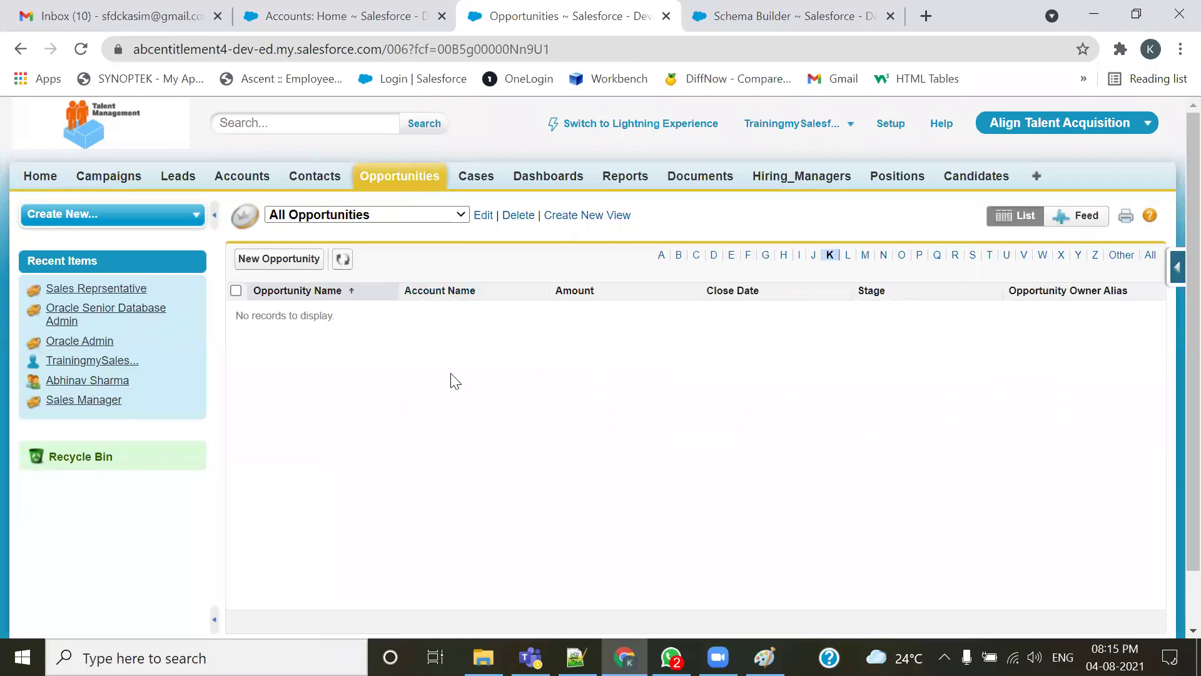
- Return to the Accounts browser tab and restore the deleted Merck Inc account from the Recycle Bin
{"action": "left_click", "coordinate": [345, 7]}
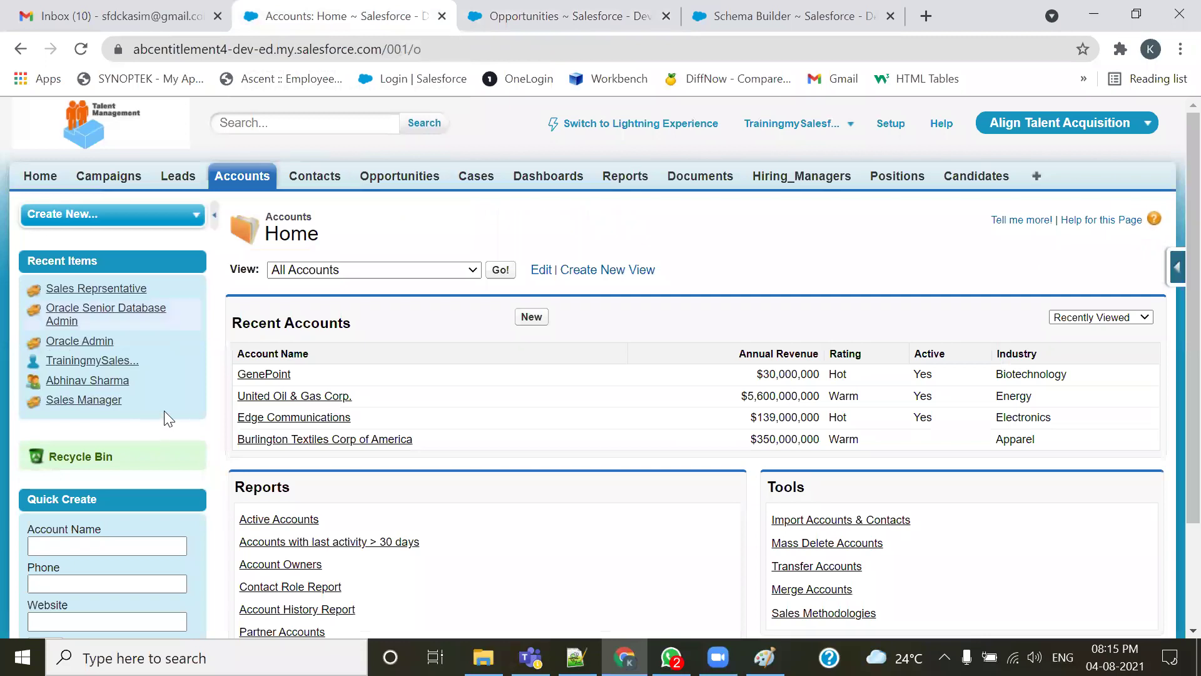
{"action": "scroll", "coordinate": [175, 444], "scroll_direction": "down", "scroll_amount": 2}
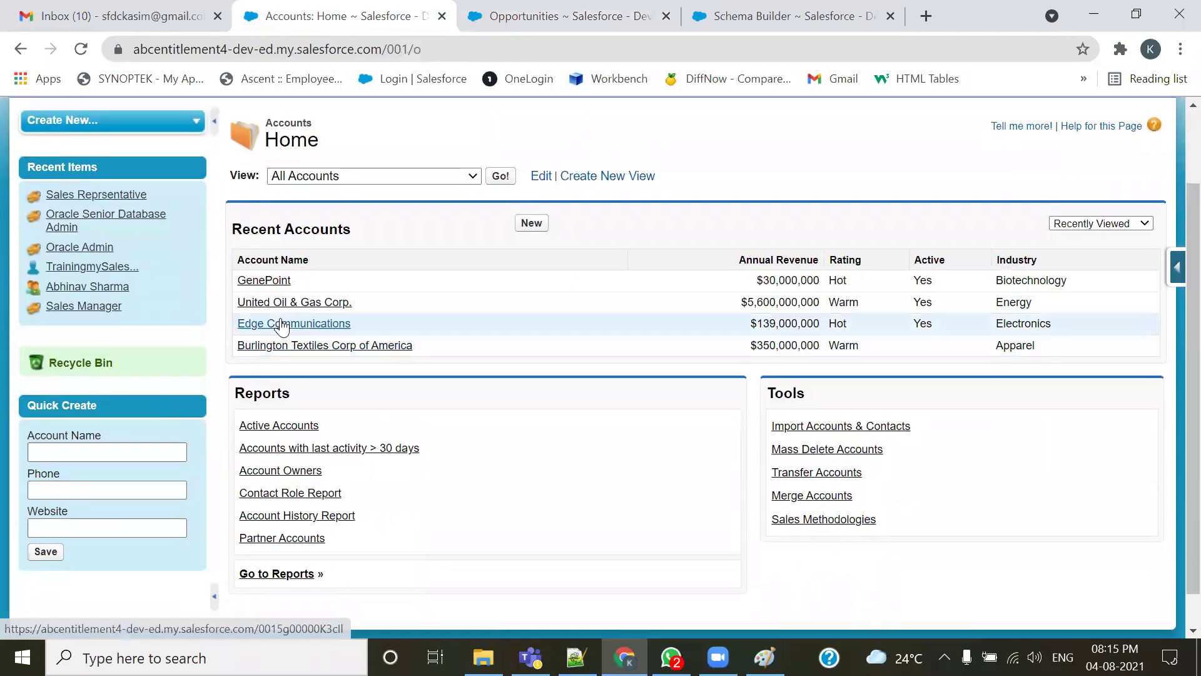
{"action": "left_click", "coordinate": [100, 370]}
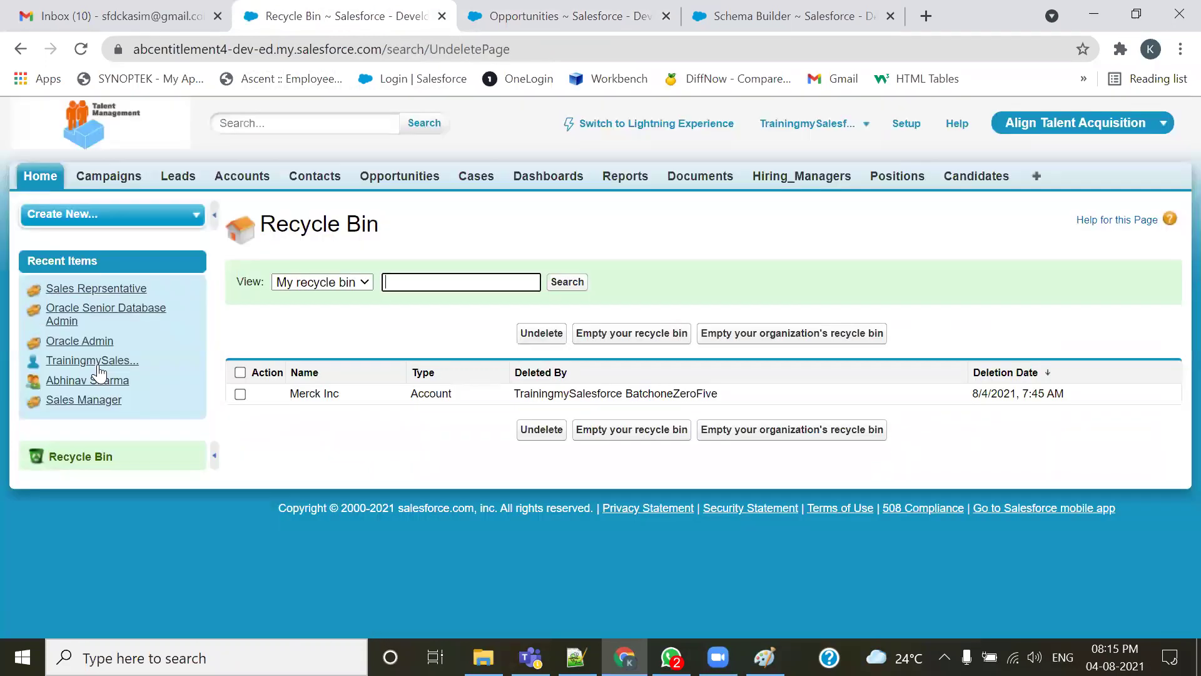
{"action": "left_click", "coordinate": [241, 393]}
{"action": "left_click", "coordinate": [541, 333]}
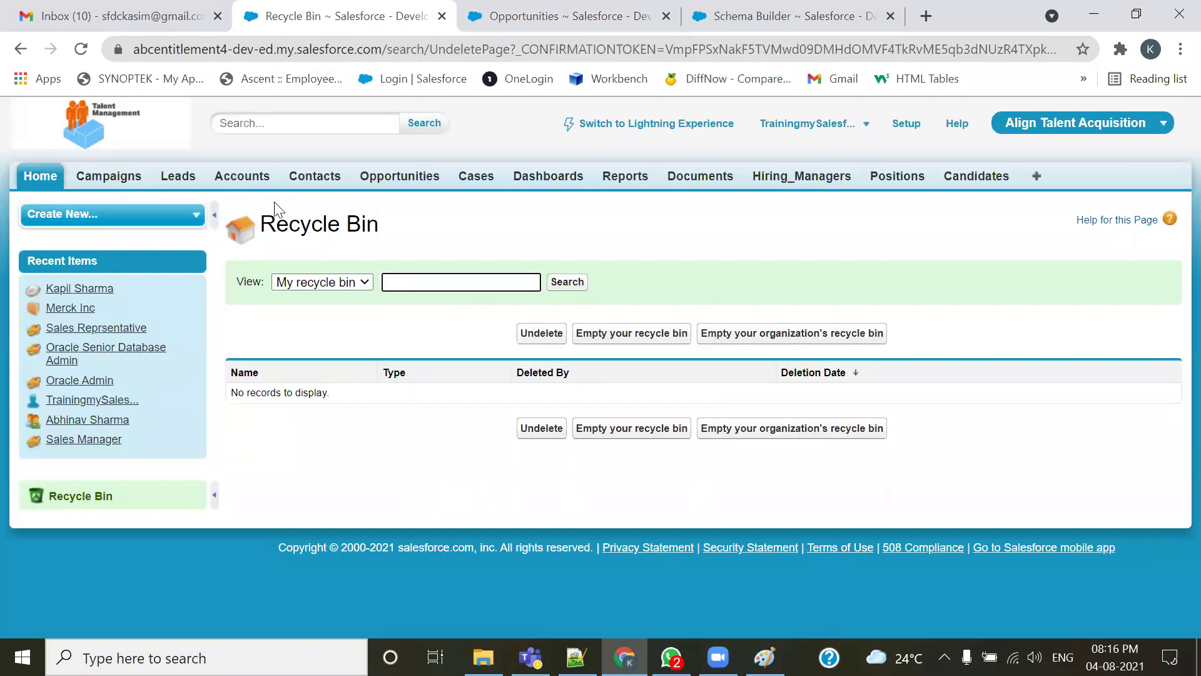
- Open the Merck Inc account from the accounts home page and check its related contacts and opportunities
{"action": "left_click", "coordinate": [242, 176]}
{"action": "scroll", "coordinate": [341, 497], "scroll_direction": "down", "scroll_amount": 3}
{"action": "scroll", "coordinate": [341, 497], "scroll_direction": "up", "scroll_amount": 3}
{"action": "left_click", "coordinate": [261, 376]}
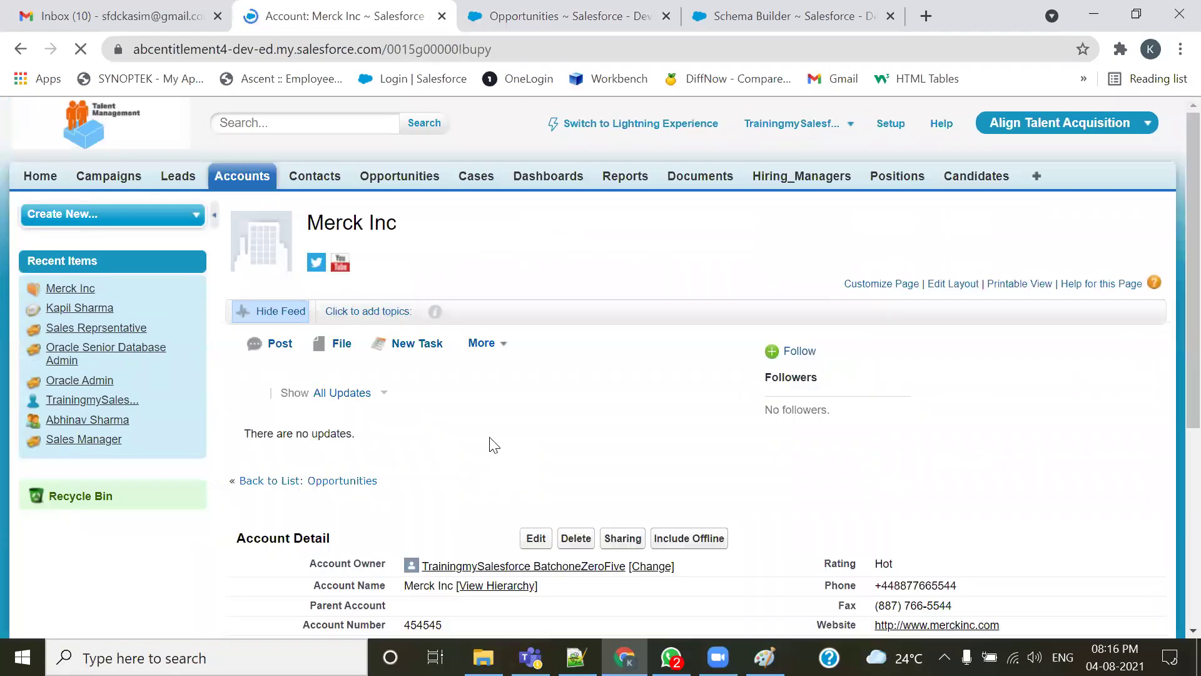
{"action": "scroll", "coordinate": [491, 437], "scroll_direction": "down", "scroll_amount": 5}
{"action": "scroll", "coordinate": [494, 446], "scroll_direction": "down", "scroll_amount": 6}
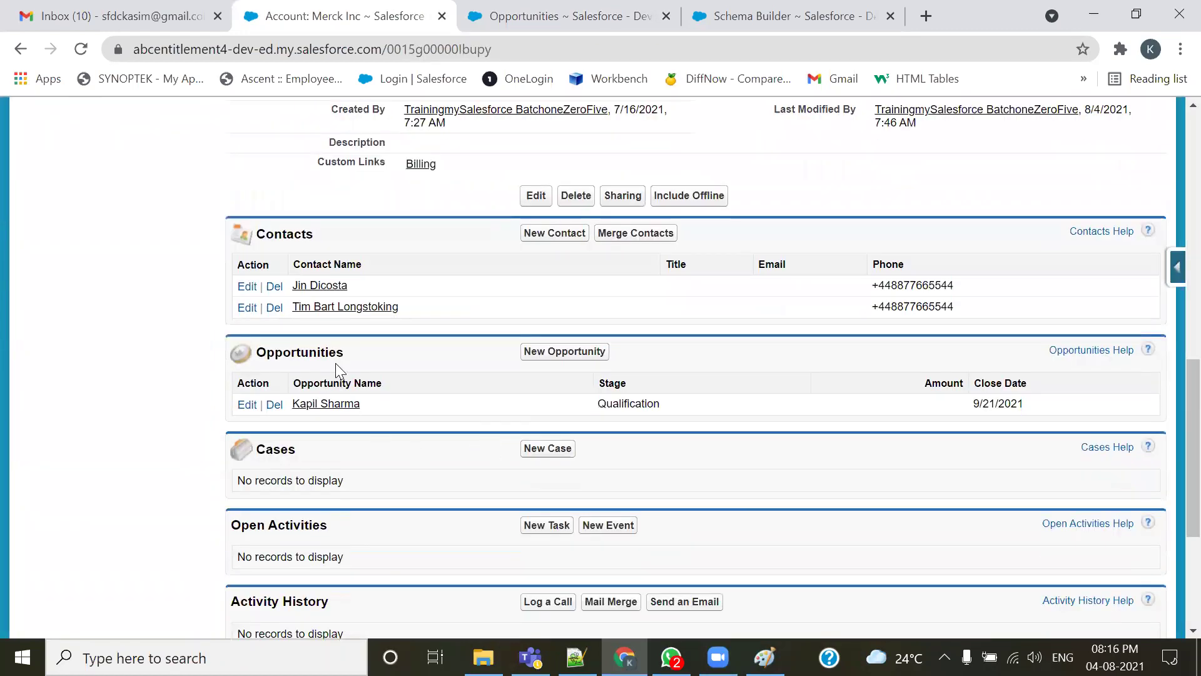
{"action": "left_click_drag", "start_coordinate": [379, 404], "coordinate": [281, 404]}
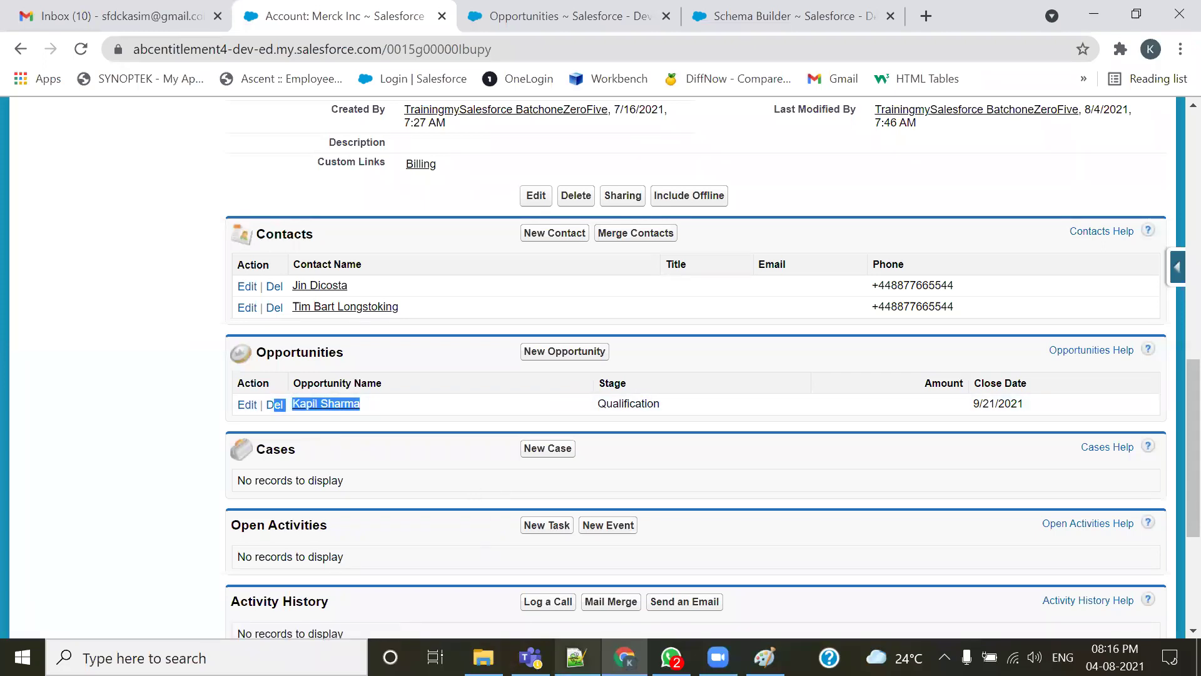
- Switch to the 105-Admin.txt notes in Notepad++ and review the Account & Contact, Opportunity and Case relationship headings
{"action": "left_click", "coordinate": [575, 657]}
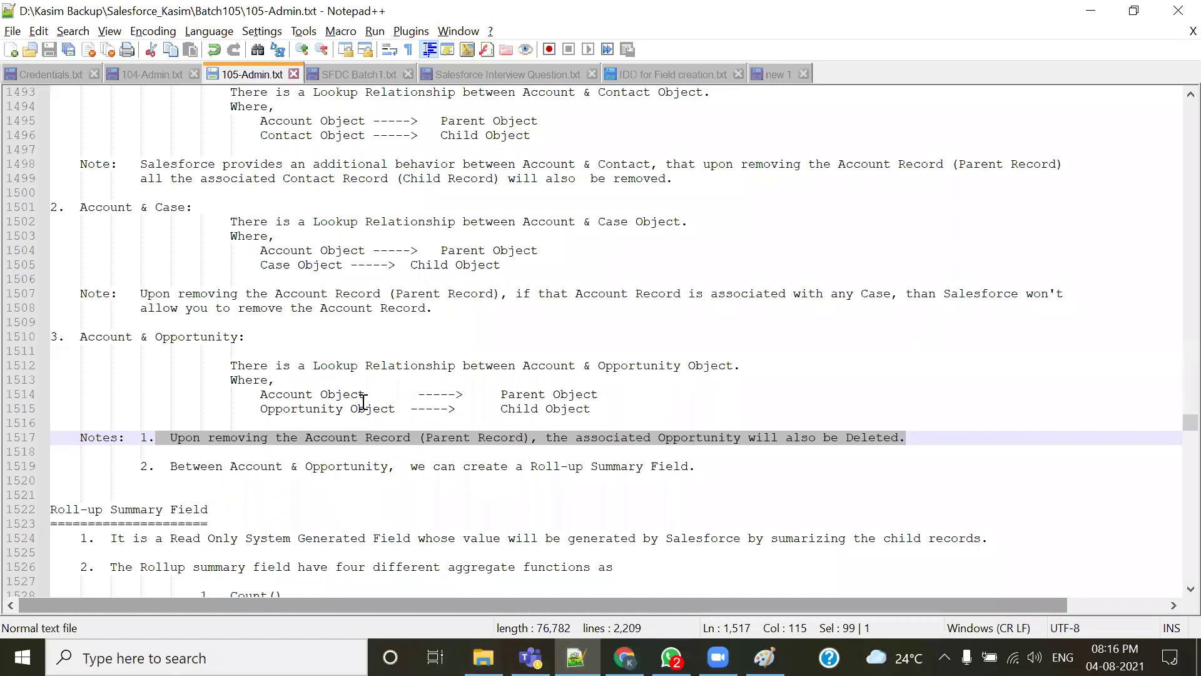
{"action": "scroll", "coordinate": [299, 352], "scroll_direction": "up", "scroll_amount": 2}
{"action": "left_click_drag", "start_coordinate": [215, 164], "coordinate": [148, 163]}
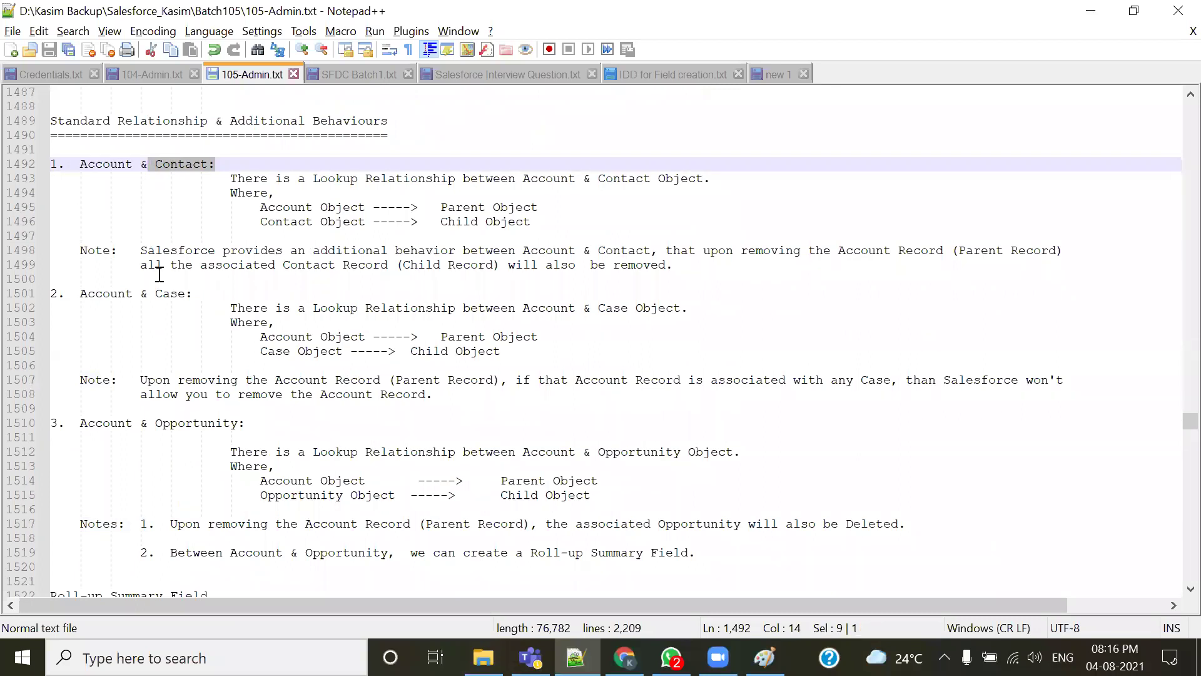
{"action": "left_click_drag", "start_coordinate": [270, 423], "coordinate": [156, 424]}
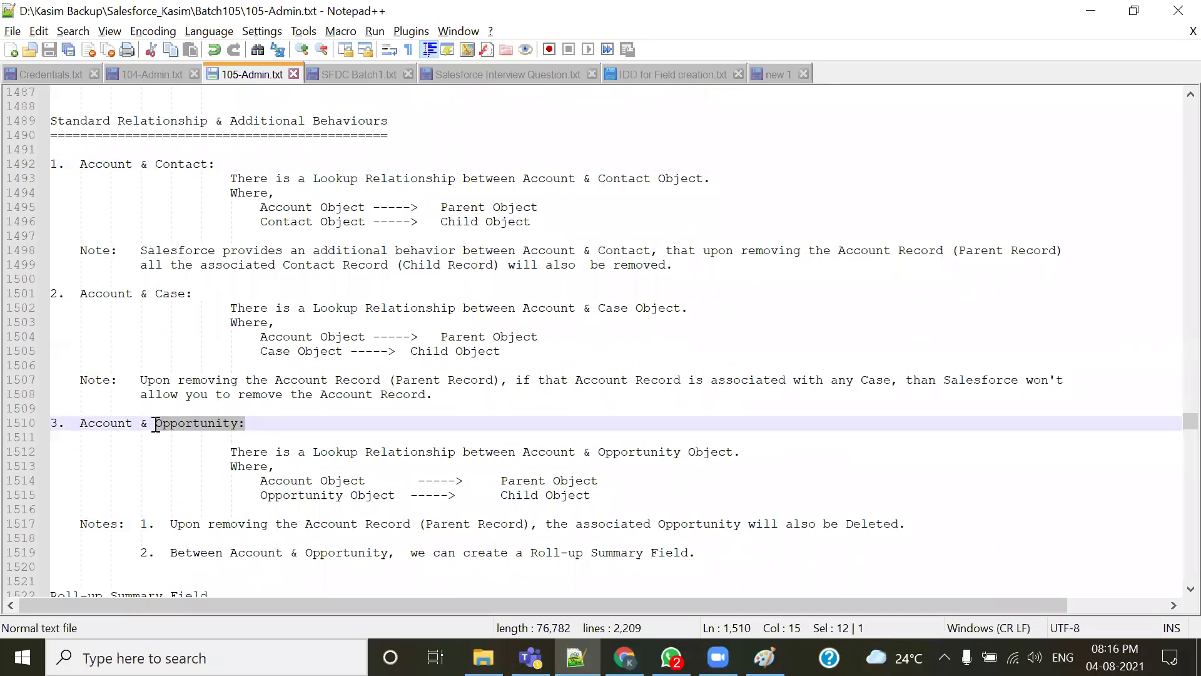
{"action": "left_click_drag", "start_coordinate": [203, 294], "coordinate": [155, 295]}
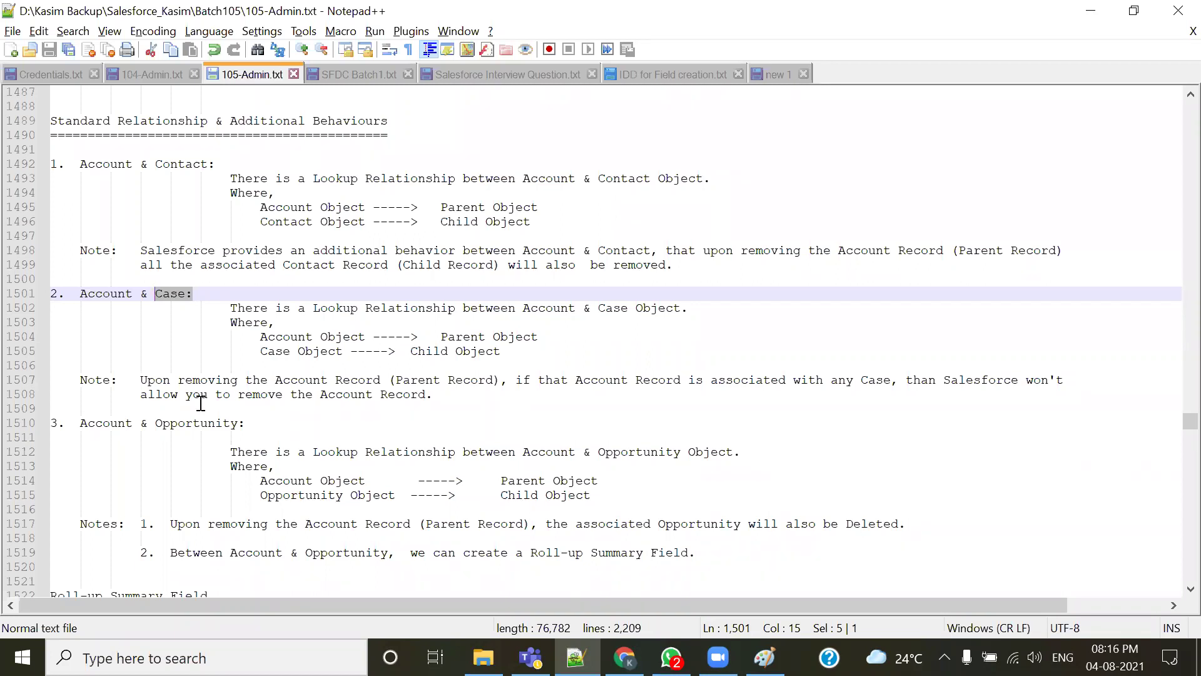
- Mark the Account & Opportunity note about creating a Roll-up Summary Field with ***** before its number and **** at its end
{"action": "scroll", "coordinate": [200, 402], "scroll_direction": "down", "scroll_amount": 2}
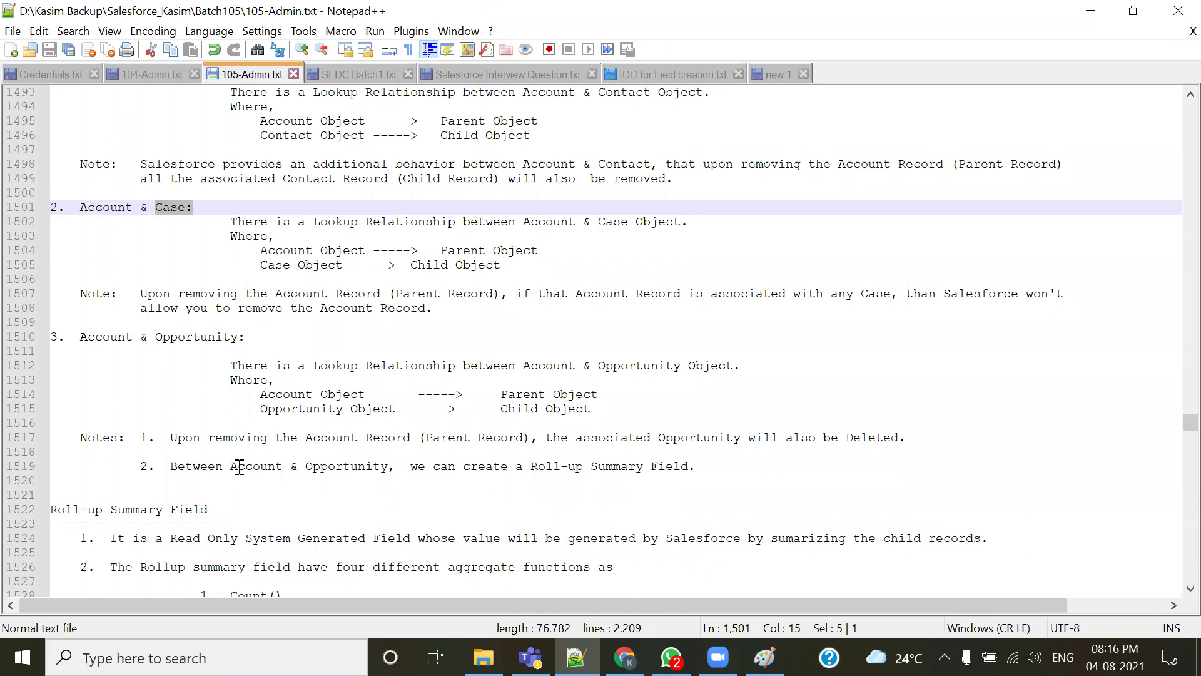
{"action": "left_click", "coordinate": [143, 468]}
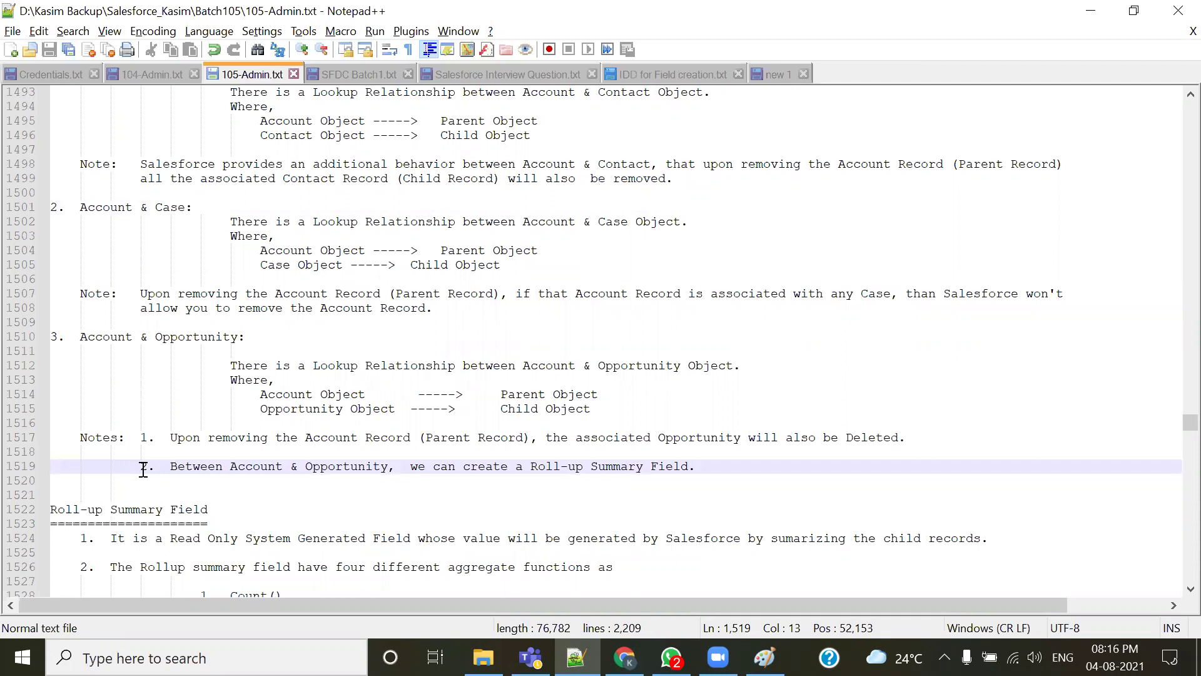
{"action": "type", "text": "*****"}
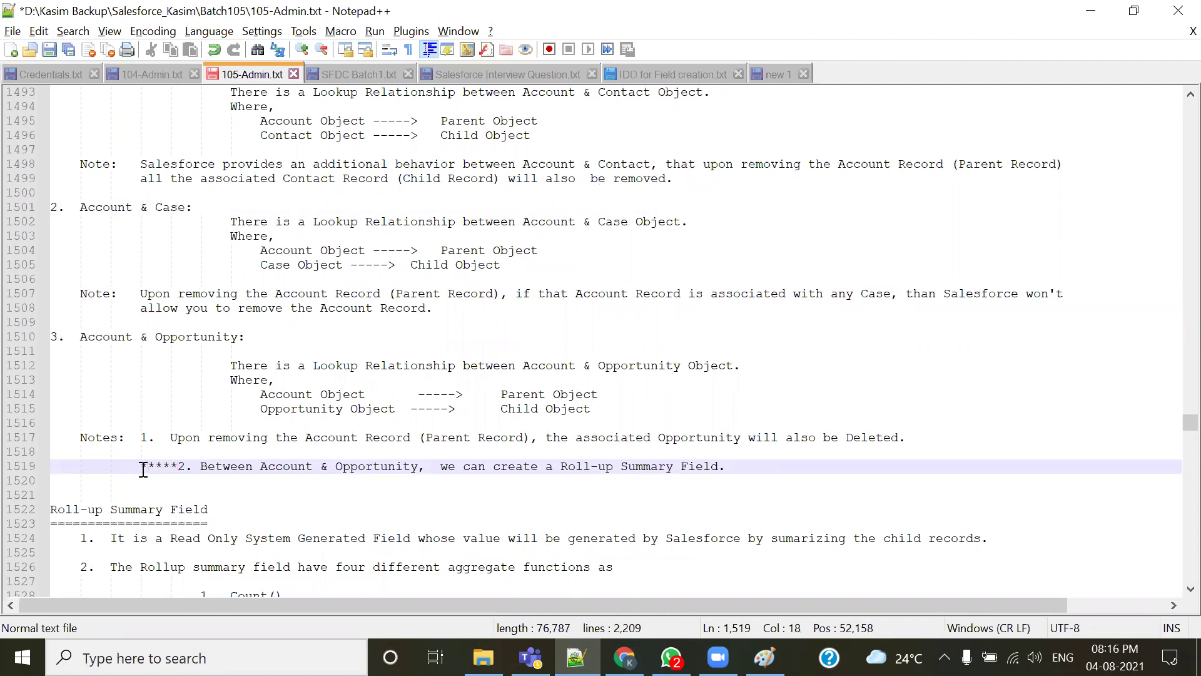
{"action": "left_click", "coordinate": [734, 475]}
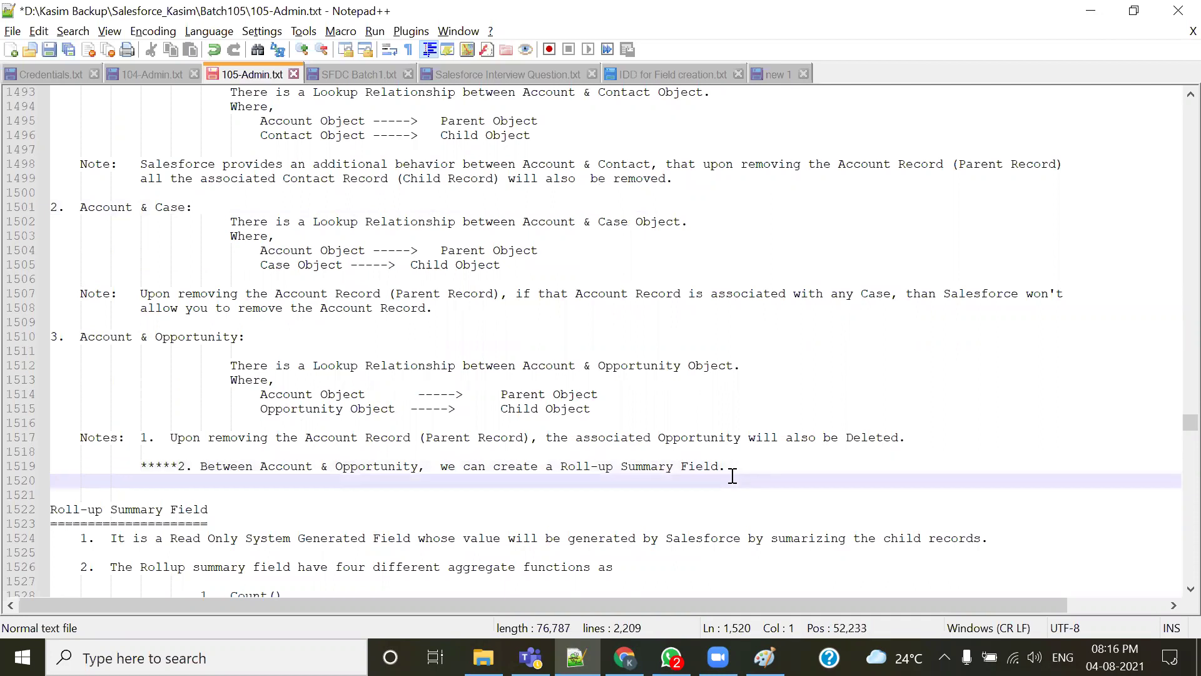
{"action": "left_click", "coordinate": [740, 466]}
{"action": "type", "text": "****"}
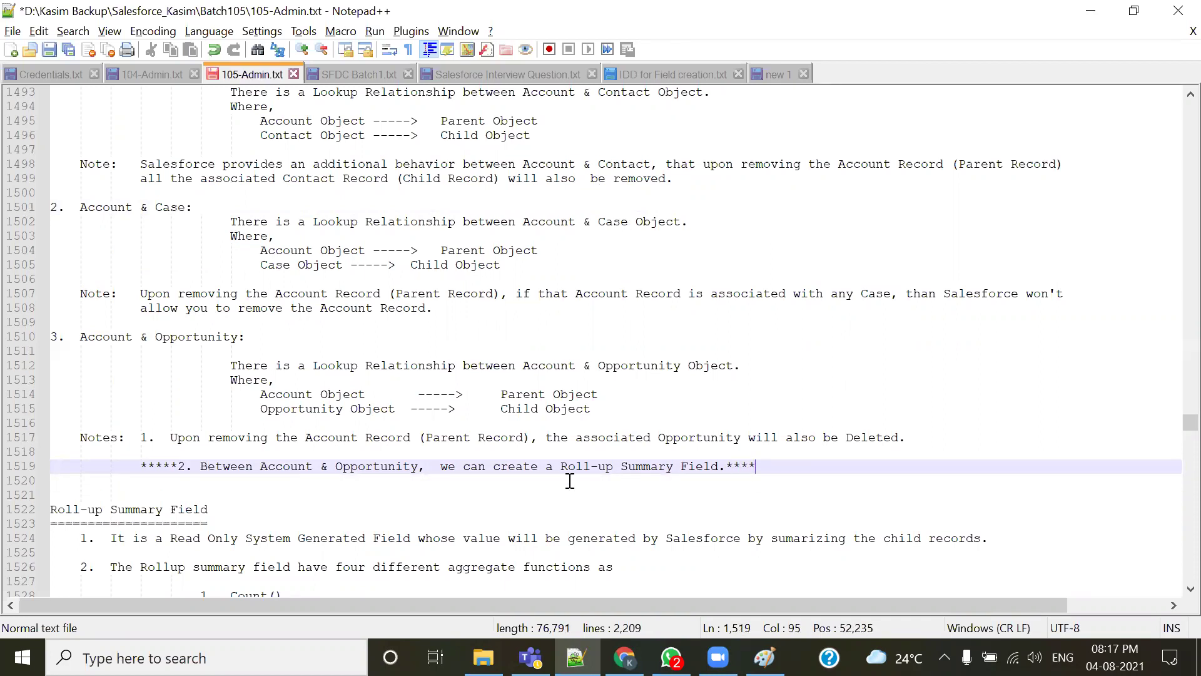
- Review the marked Roll-up Summary Field note under Account & Opportunity and save the notes file
{"action": "left_click_drag", "start_coordinate": [448, 467], "coordinate": [687, 467]}
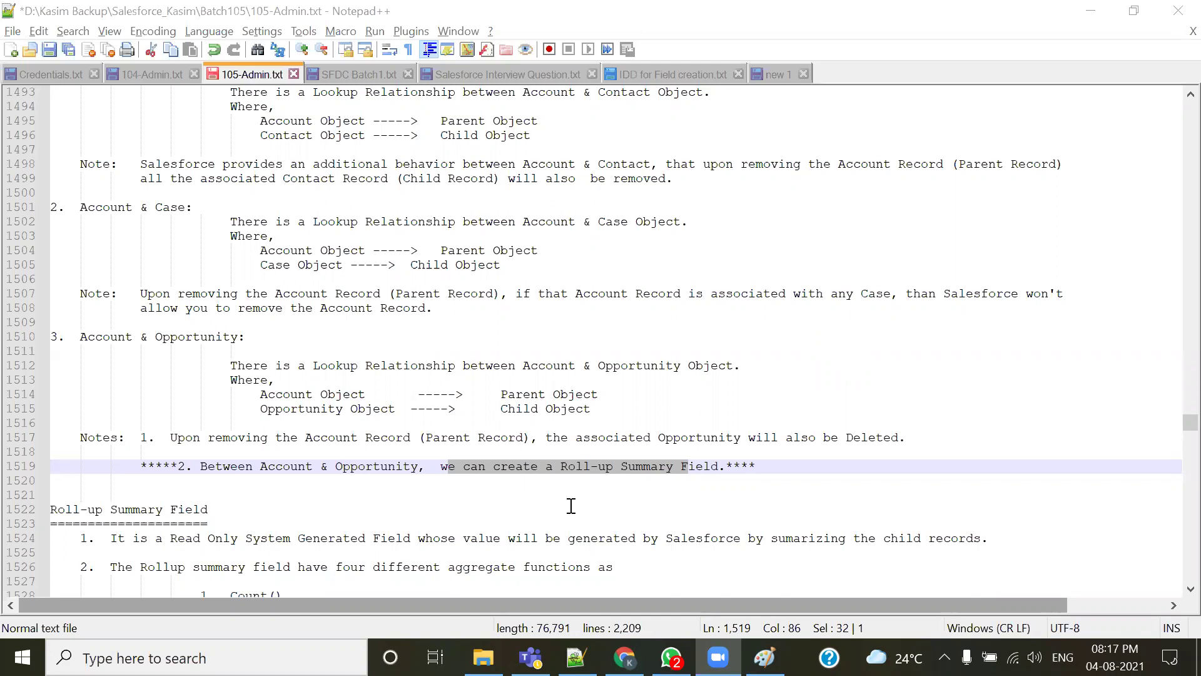
{"action": "left_click", "coordinate": [388, 499]}
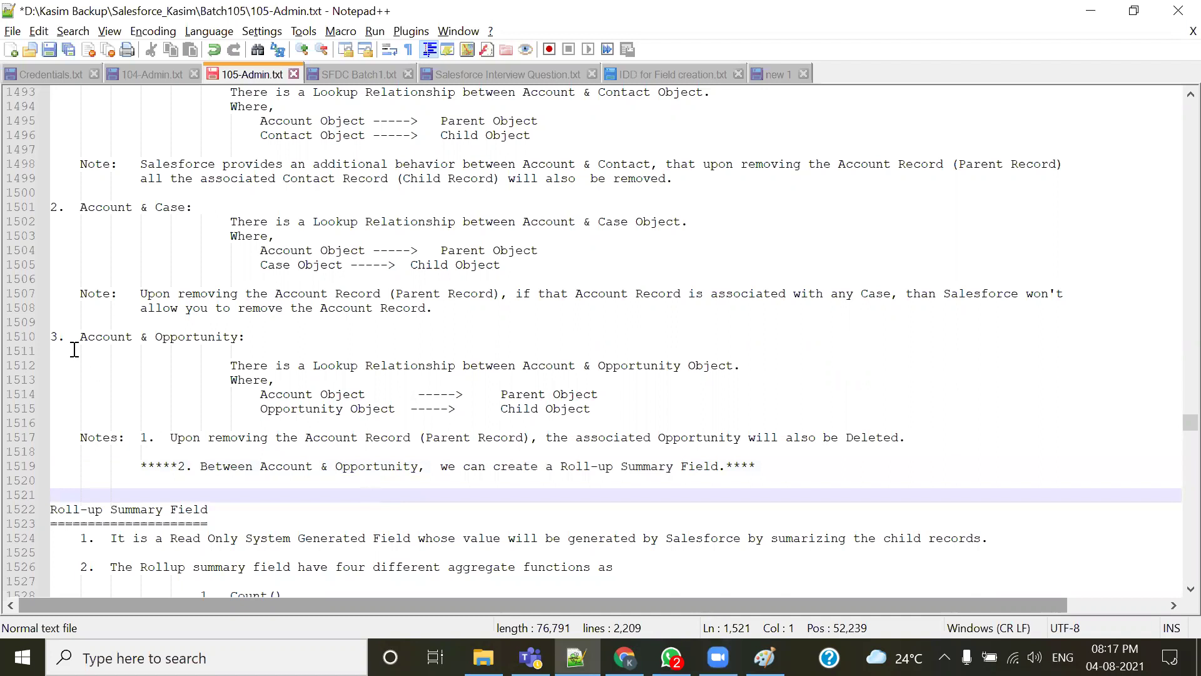
{"action": "left_click_drag", "start_coordinate": [81, 341], "coordinate": [246, 338]}
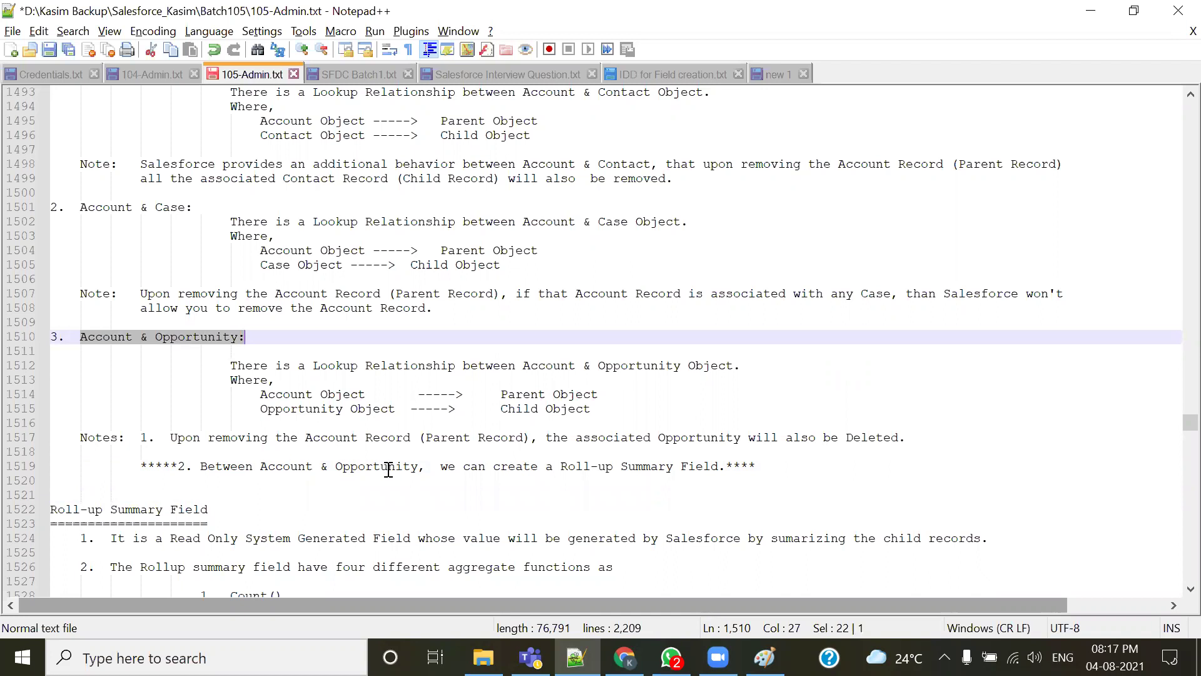
{"action": "left_click_drag", "start_coordinate": [559, 470], "coordinate": [713, 469]}
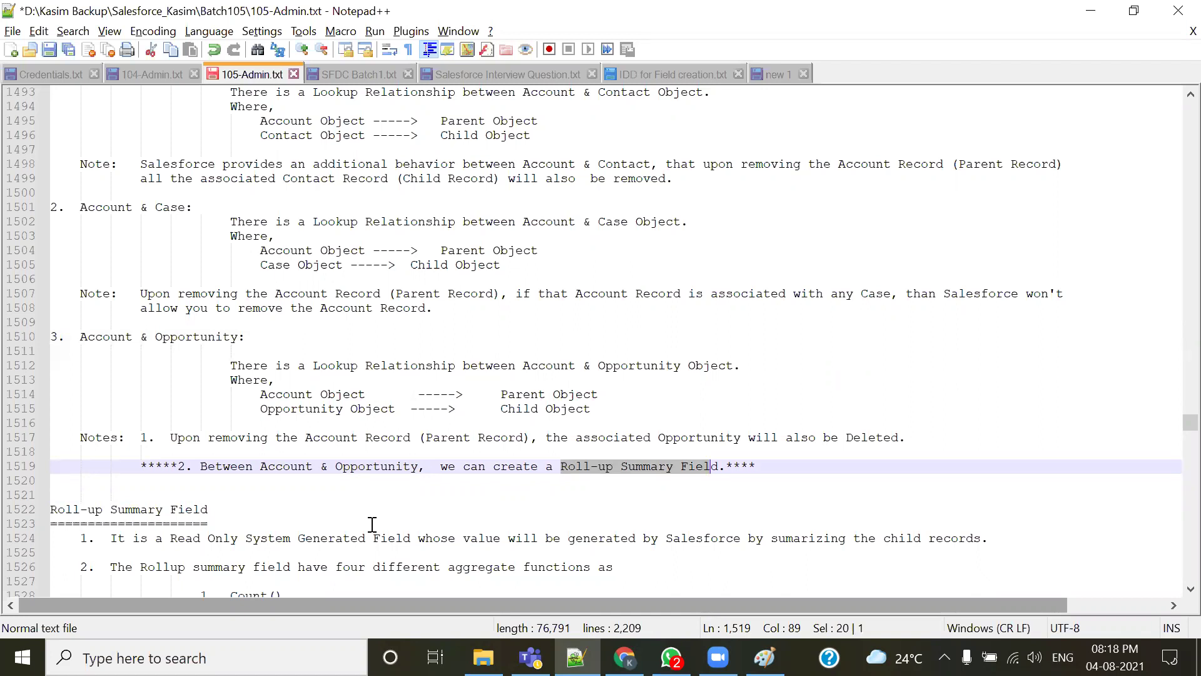
{"action": "left_click", "coordinate": [650, 481]}
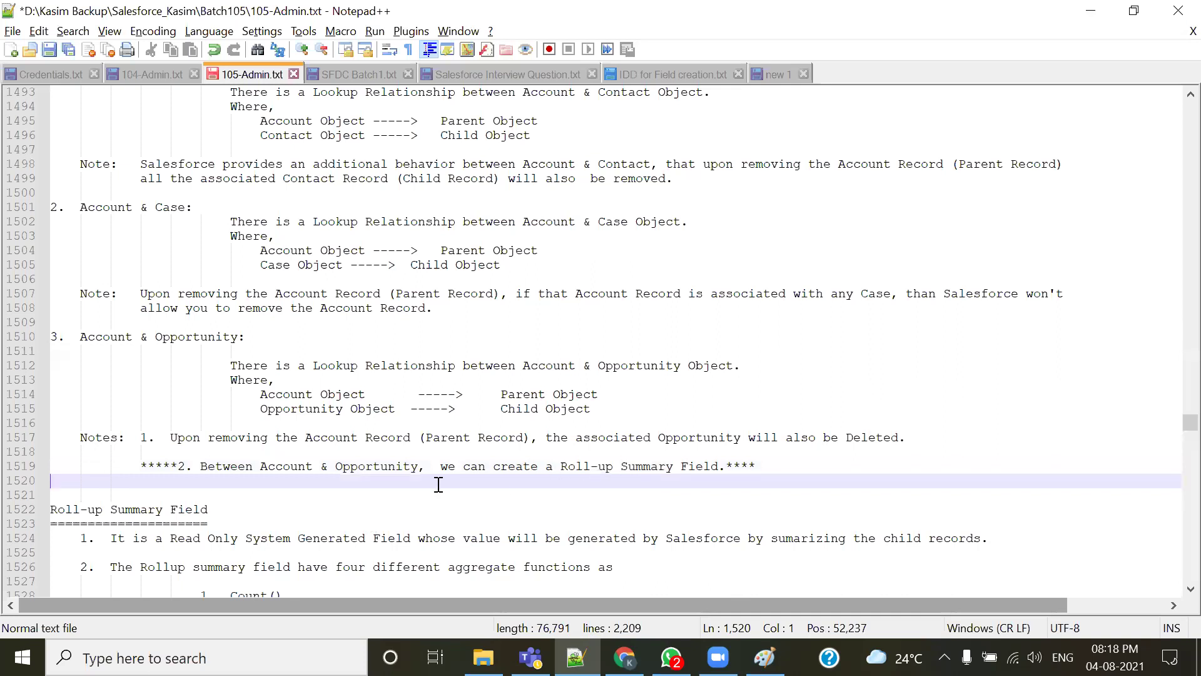
{"action": "left_click_drag", "start_coordinate": [198, 466], "coordinate": [798, 462]}
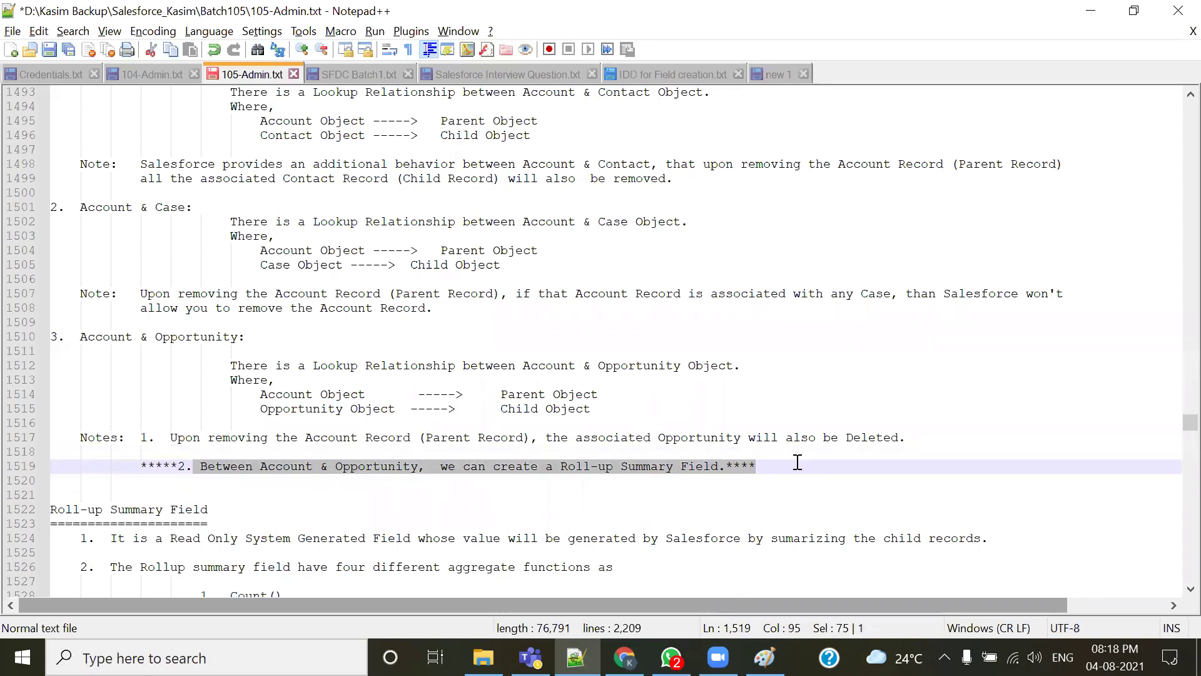
{"action": "left_click", "coordinate": [724, 487]}
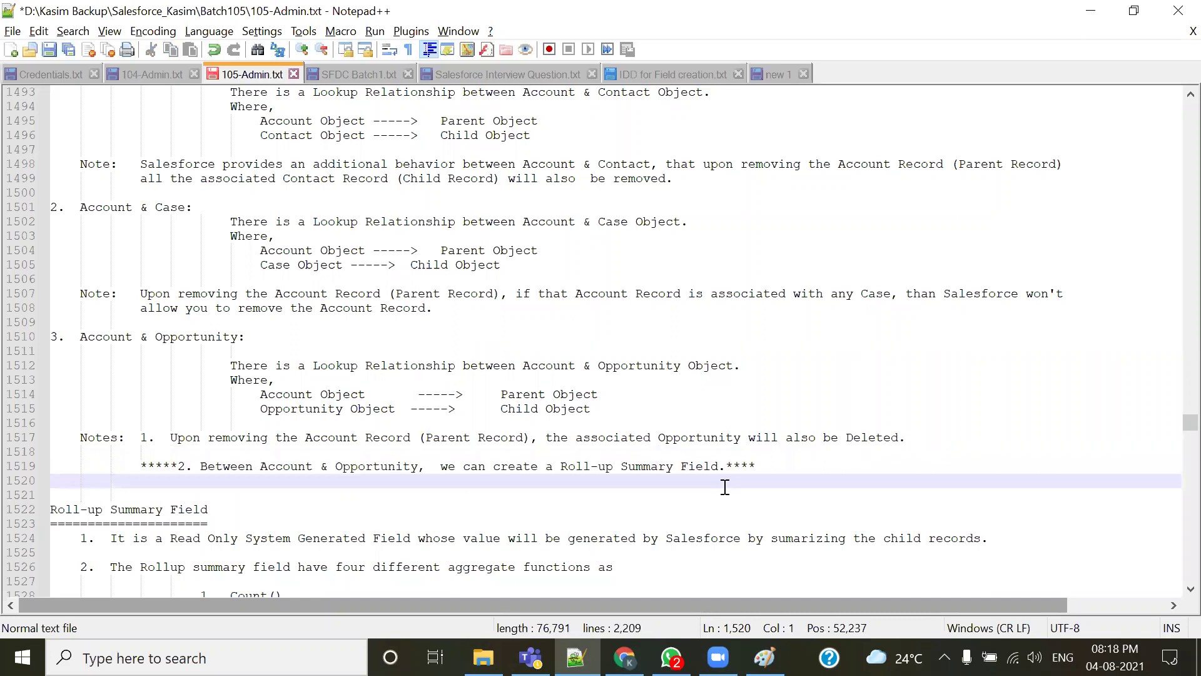
{"action": "key", "text": "ctrl+s"}
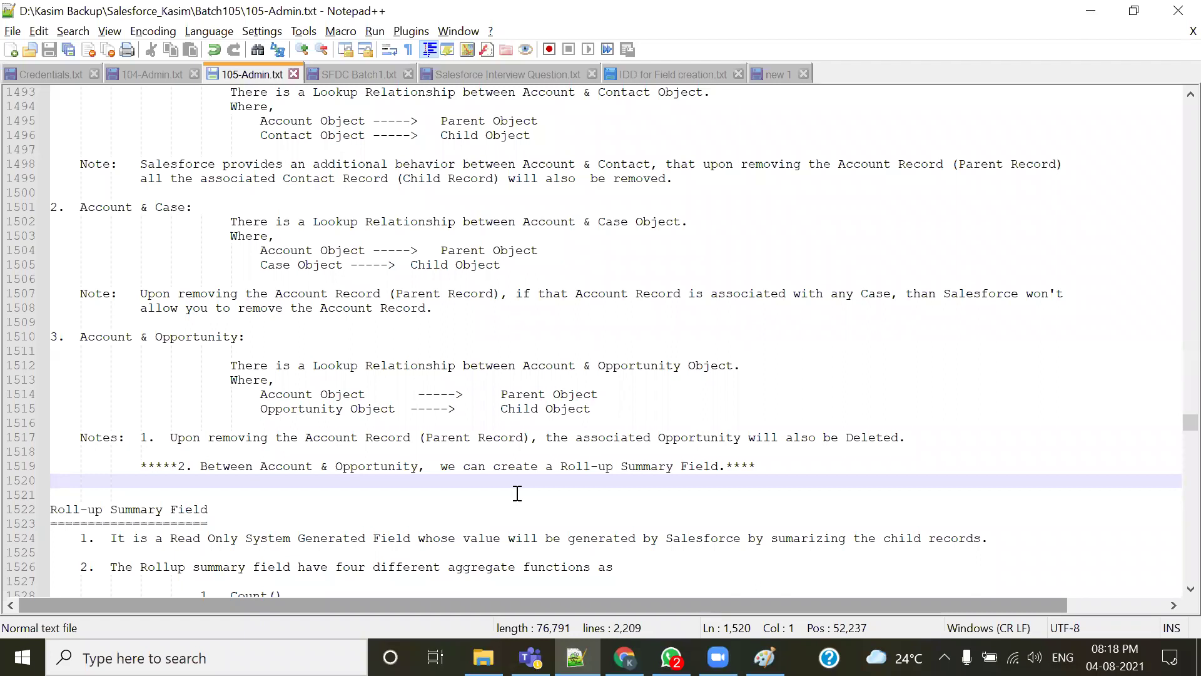
- Go back to the Master-Detail Relationship observations and review the points on existing child records, required field, re-parenting and cascade deletion
{"action": "scroll", "coordinate": [517, 493], "scroll_direction": "up", "scroll_amount": 20}
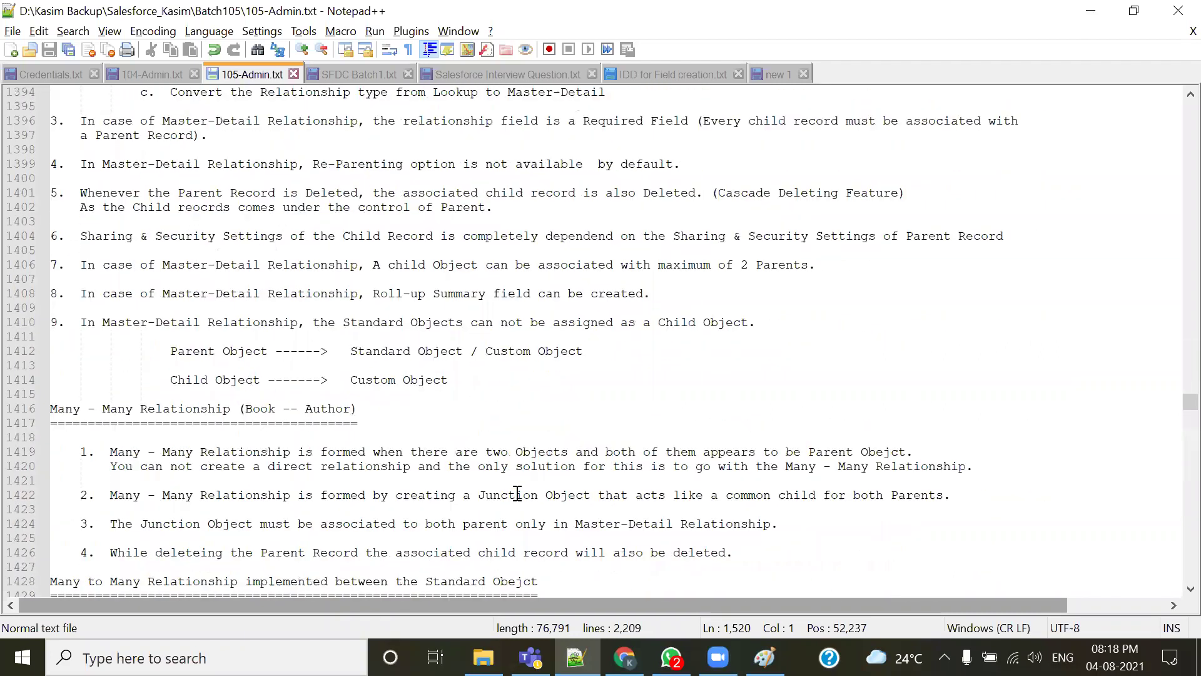
{"action": "scroll", "coordinate": [518, 493], "scroll_direction": "up", "scroll_amount": 5}
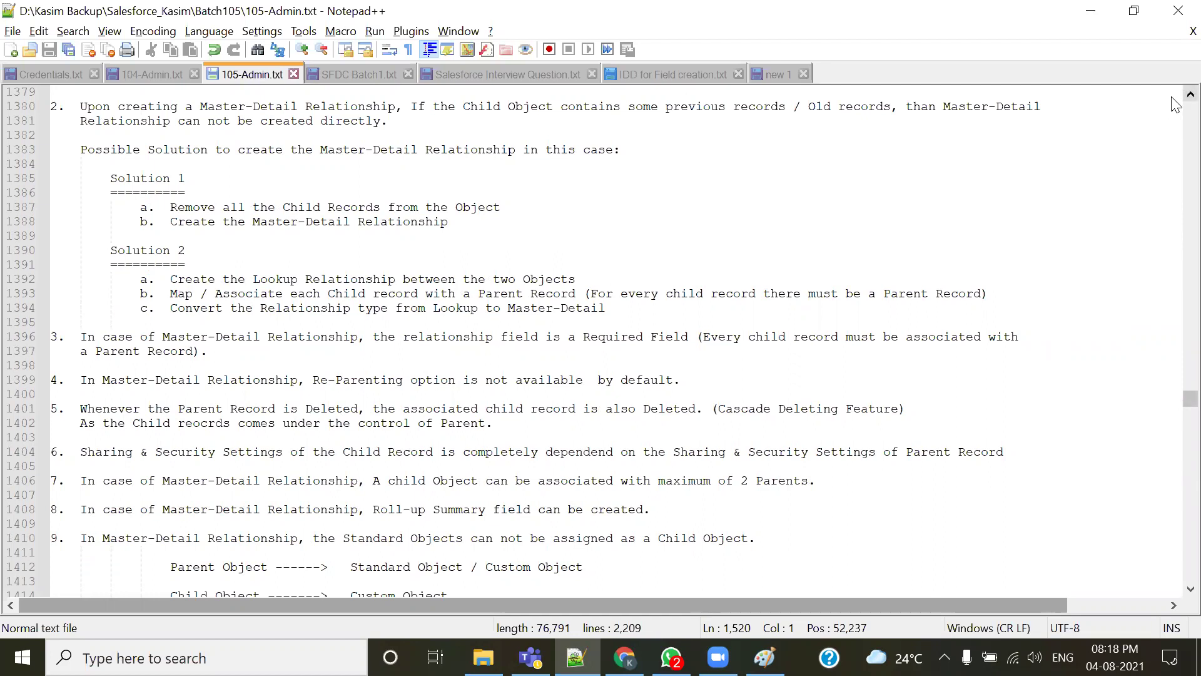
{"action": "scroll", "coordinate": [1174, 103], "scroll_direction": "up", "scroll_amount": 2}
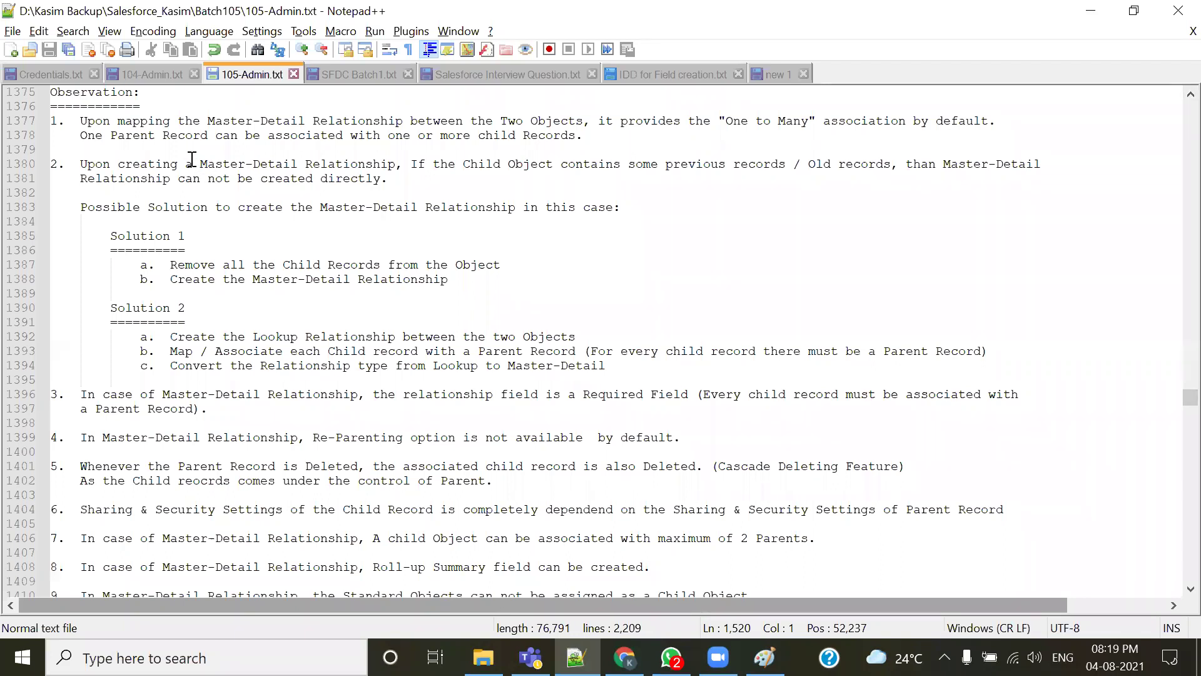
{"action": "double_click", "coordinate": [135, 164]}
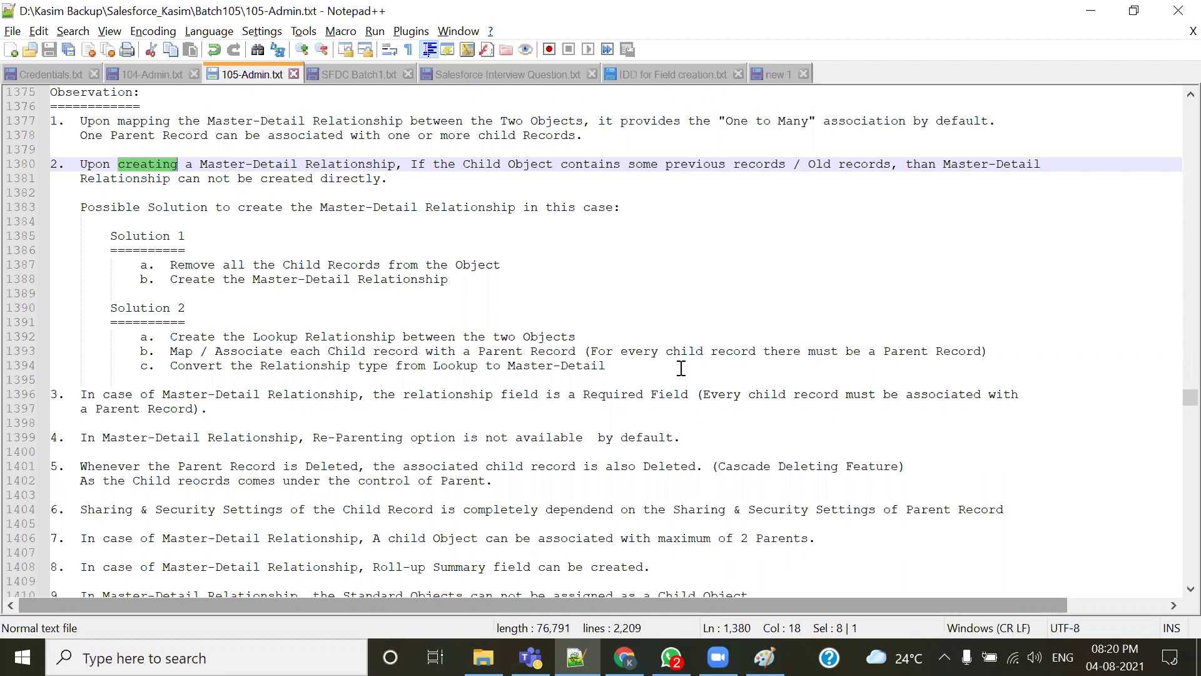
{"action": "triple_click", "coordinate": [446, 388]}
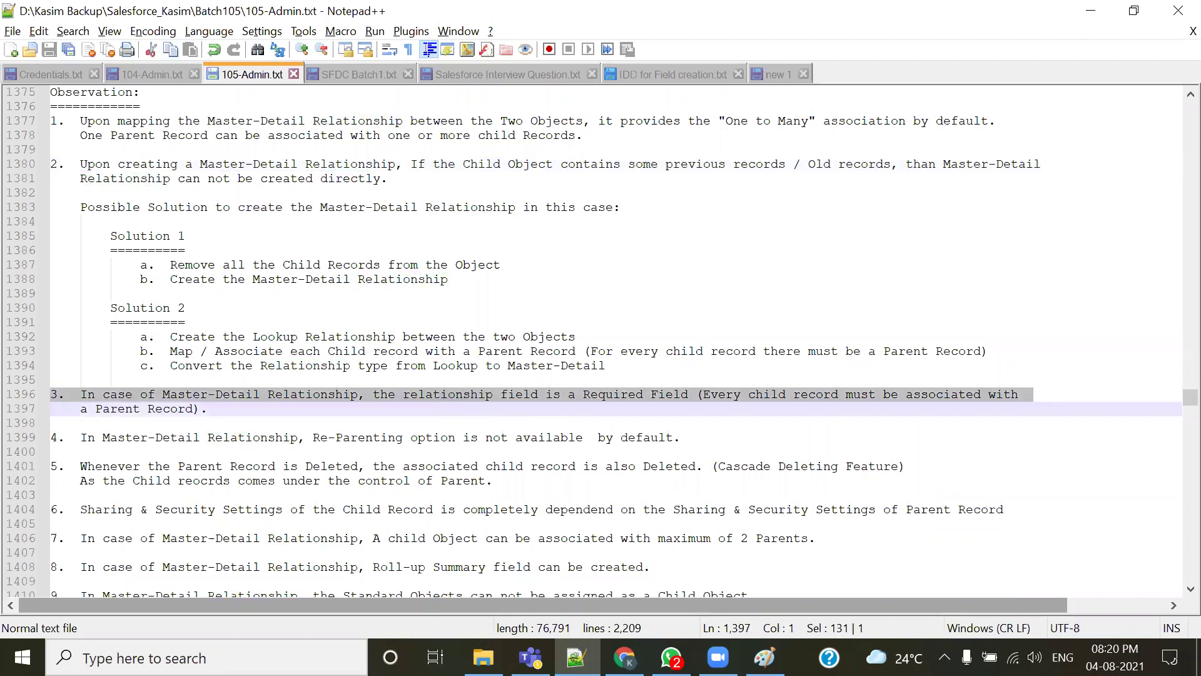
{"action": "left_click", "coordinate": [1189, 588]}
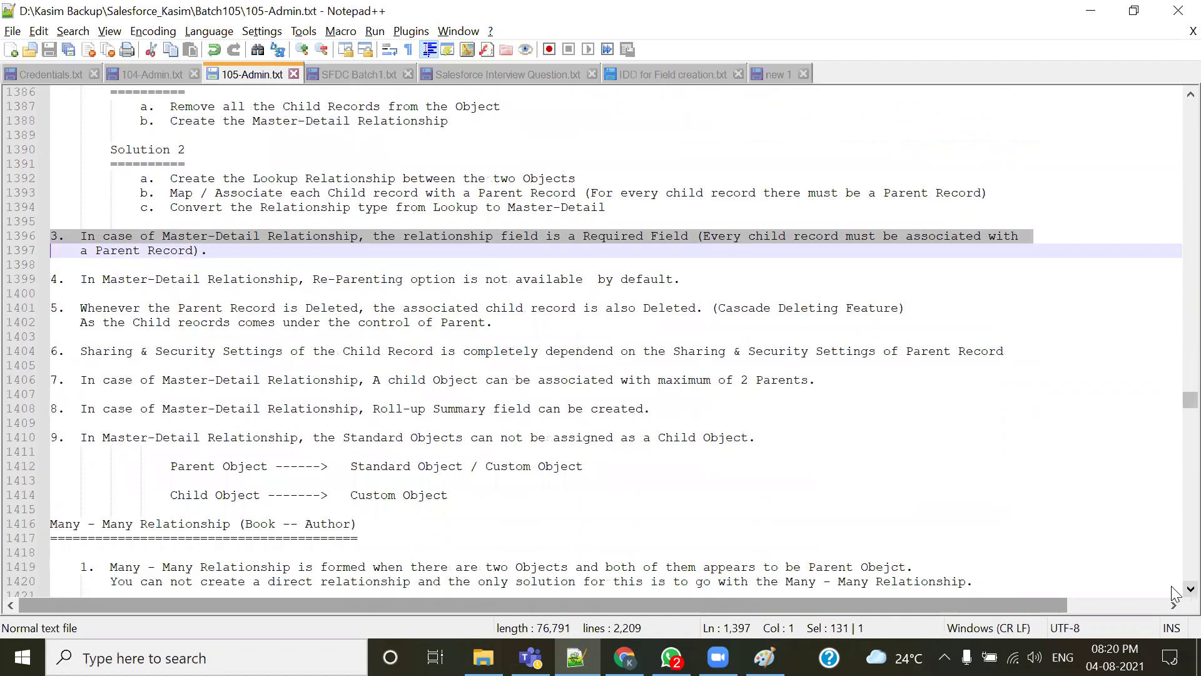
{"action": "double_click", "coordinate": [376, 279]}
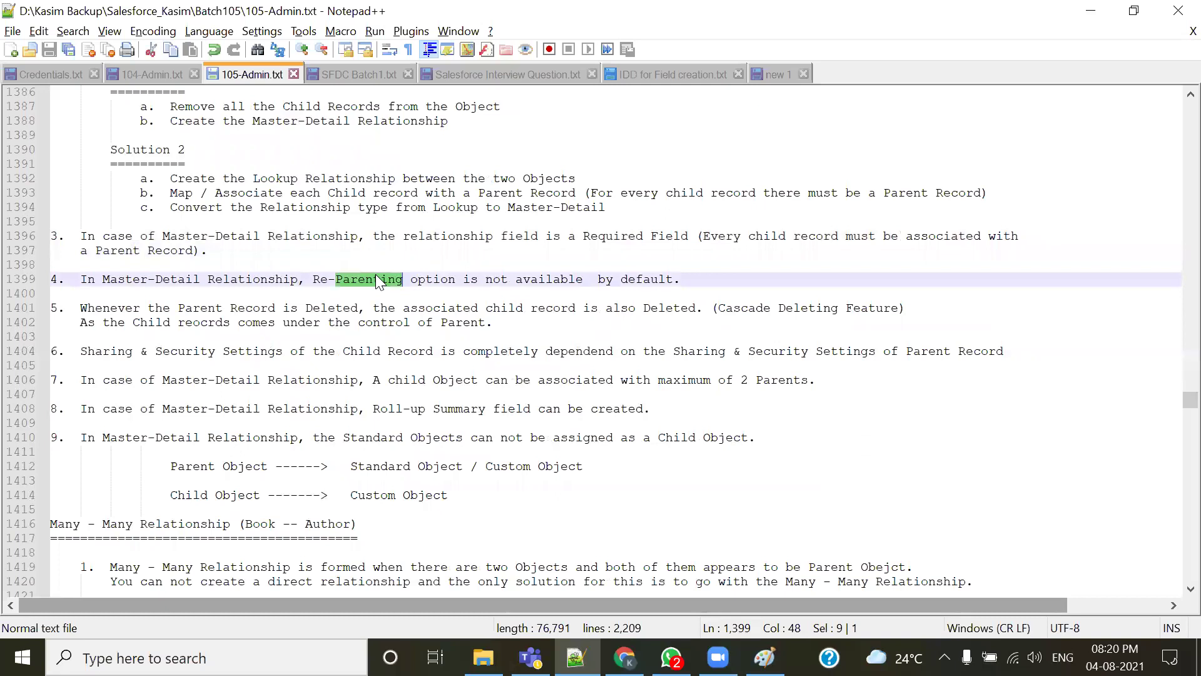
{"action": "left_click", "coordinate": [298, 311]}
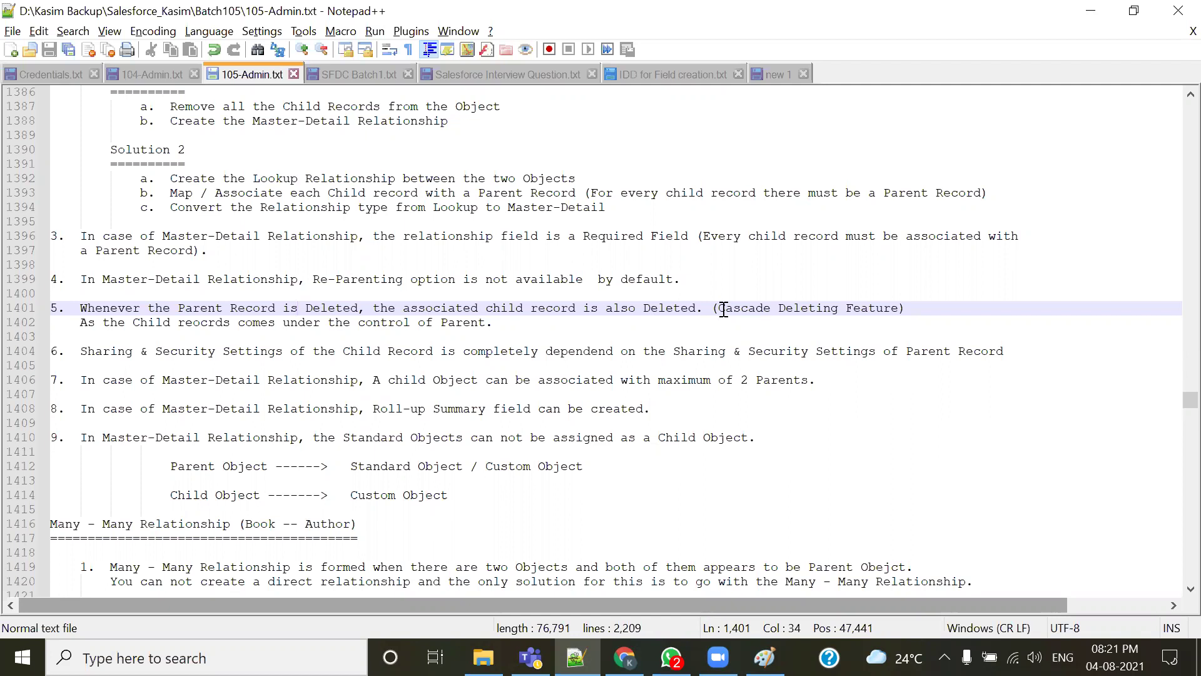
- Review Master-Detail observations 4 and 5 on re-parenting and the cascade deletion of child records with their parent
{"action": "left_click", "coordinate": [187, 307]}
{"action": "left_click_drag", "start_coordinate": [187, 306], "coordinate": [509, 322]}
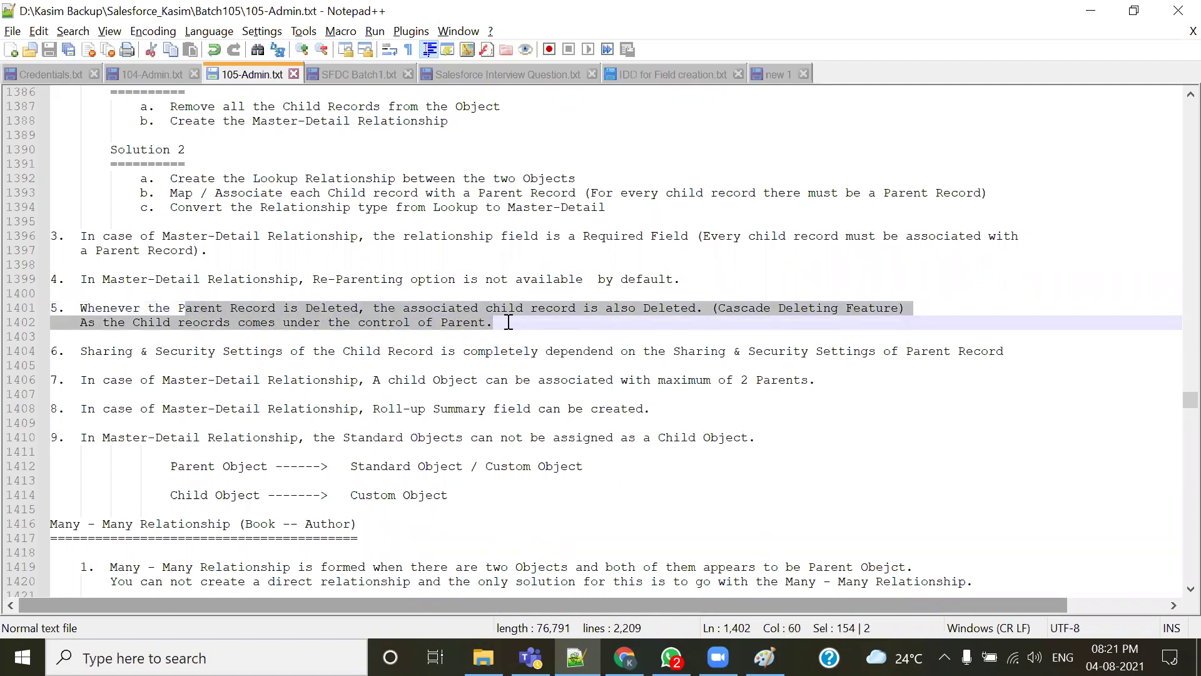
{"action": "double_click", "coordinate": [535, 322]}
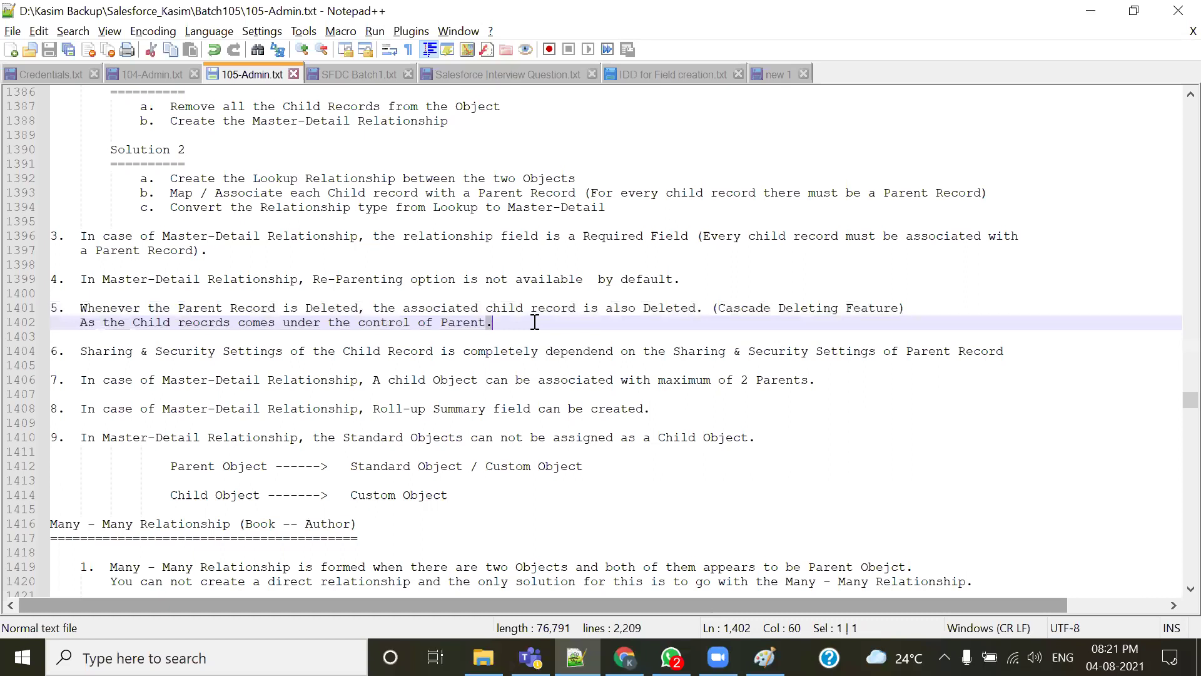
{"action": "left_click", "coordinate": [535, 322]}
{"action": "left_click_drag", "start_coordinate": [726, 308], "coordinate": [849, 306]}
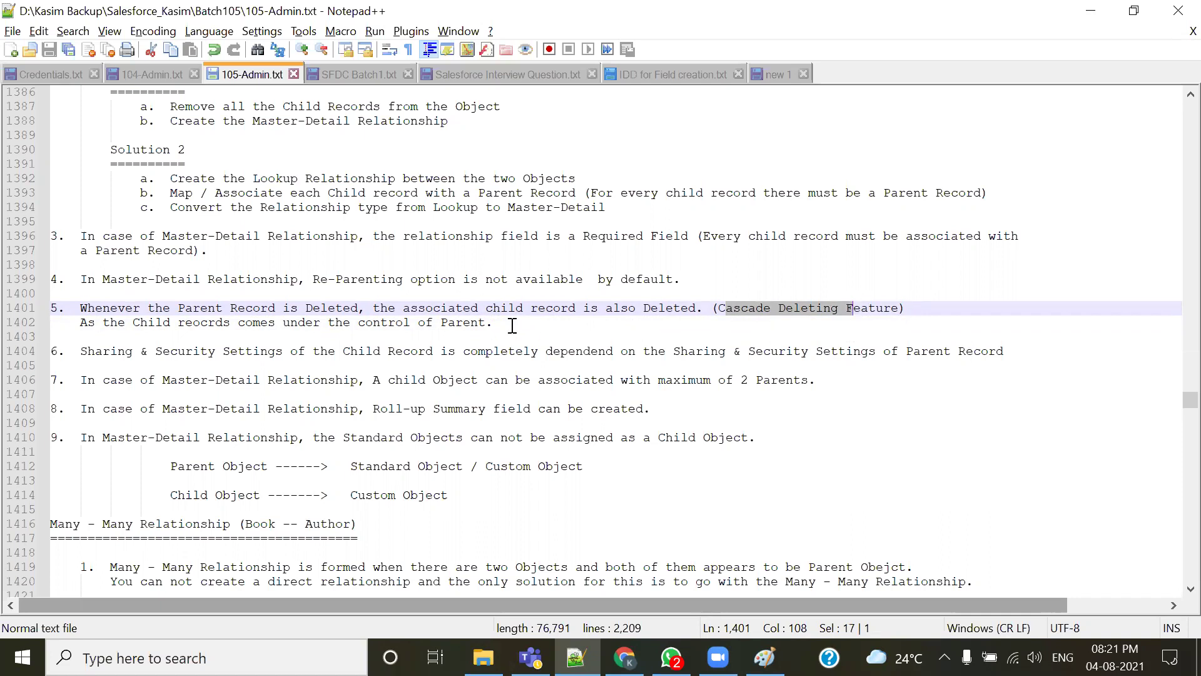
{"action": "left_click_drag", "start_coordinate": [512, 325], "coordinate": [41, 282]}
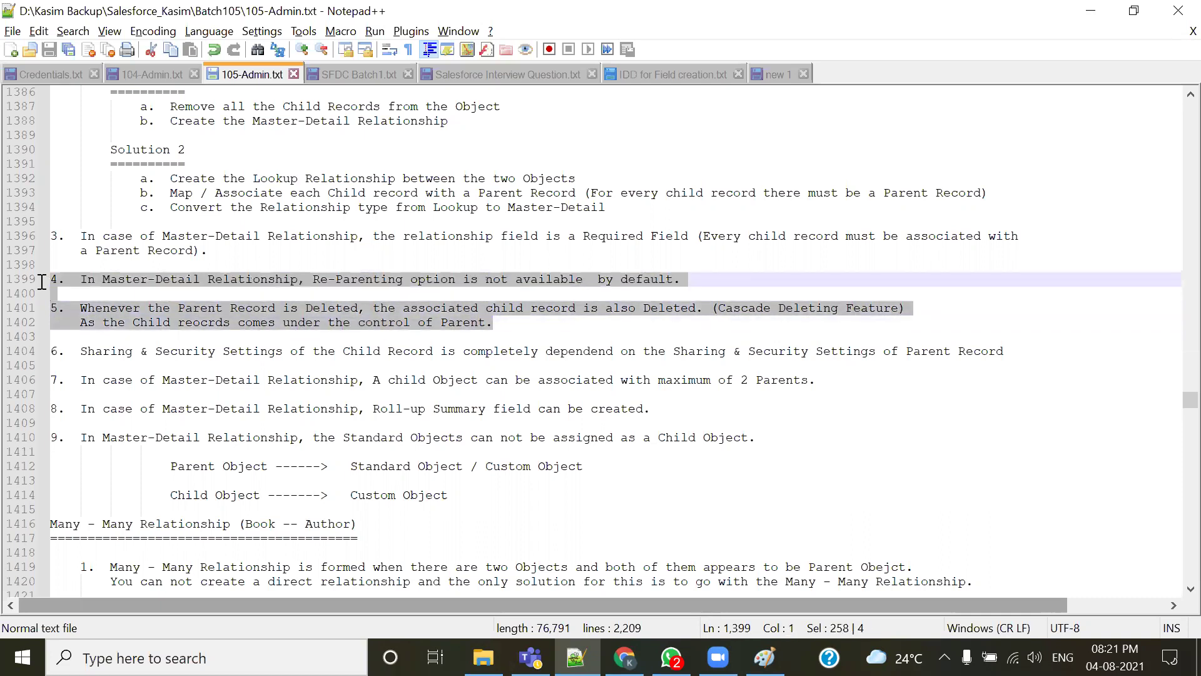
{"action": "left_click", "coordinate": [532, 336]}
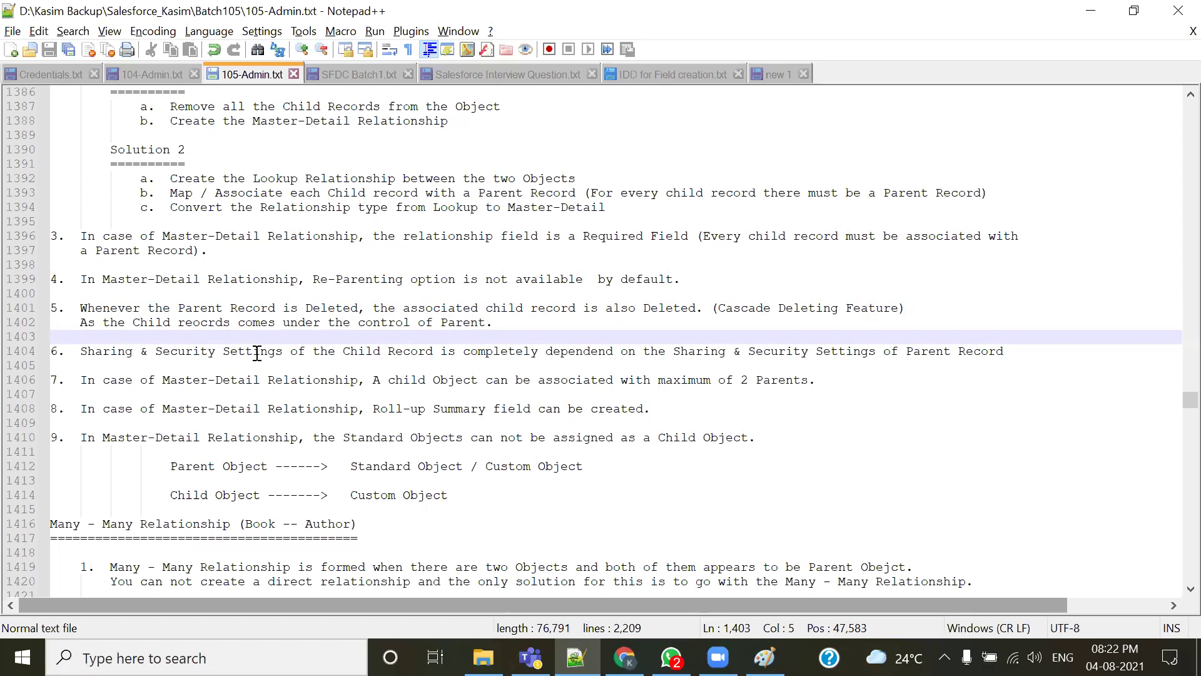
- Review Master-Detail observations 6 to 8 on sharing and security settings, the parent limit and the Roll-up Summary field
{"action": "left_click_drag", "start_coordinate": [84, 355], "coordinate": [284, 361]}
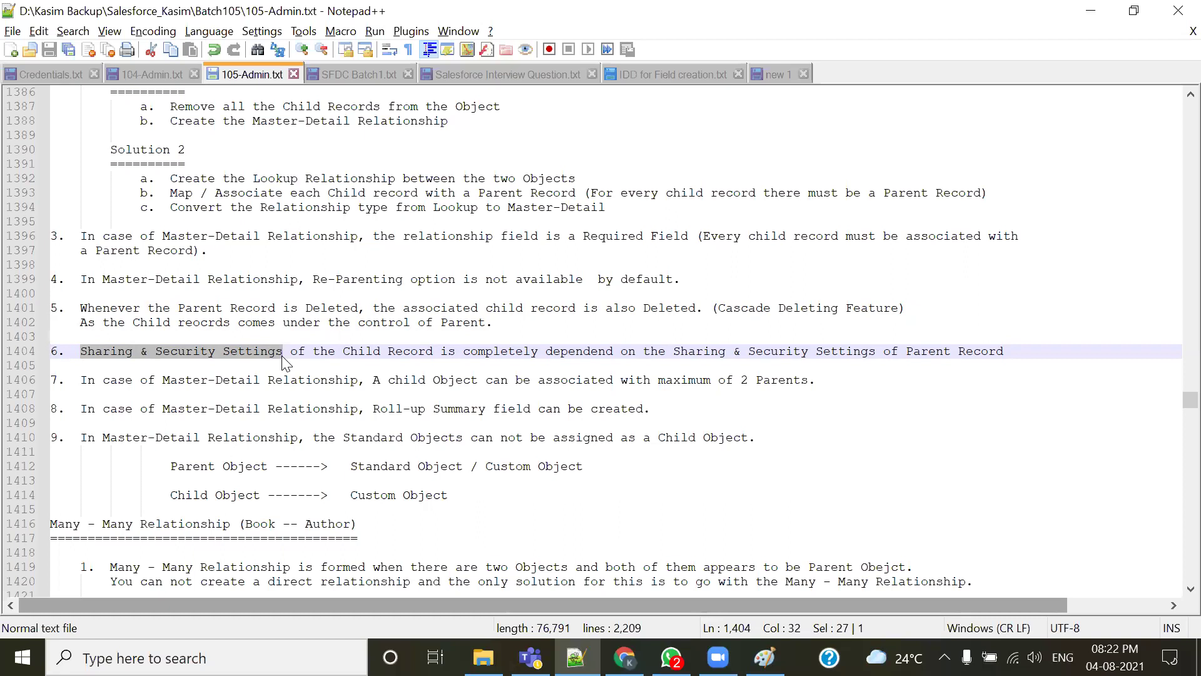
{"action": "left_click_drag", "start_coordinate": [306, 379], "coordinate": [591, 390]}
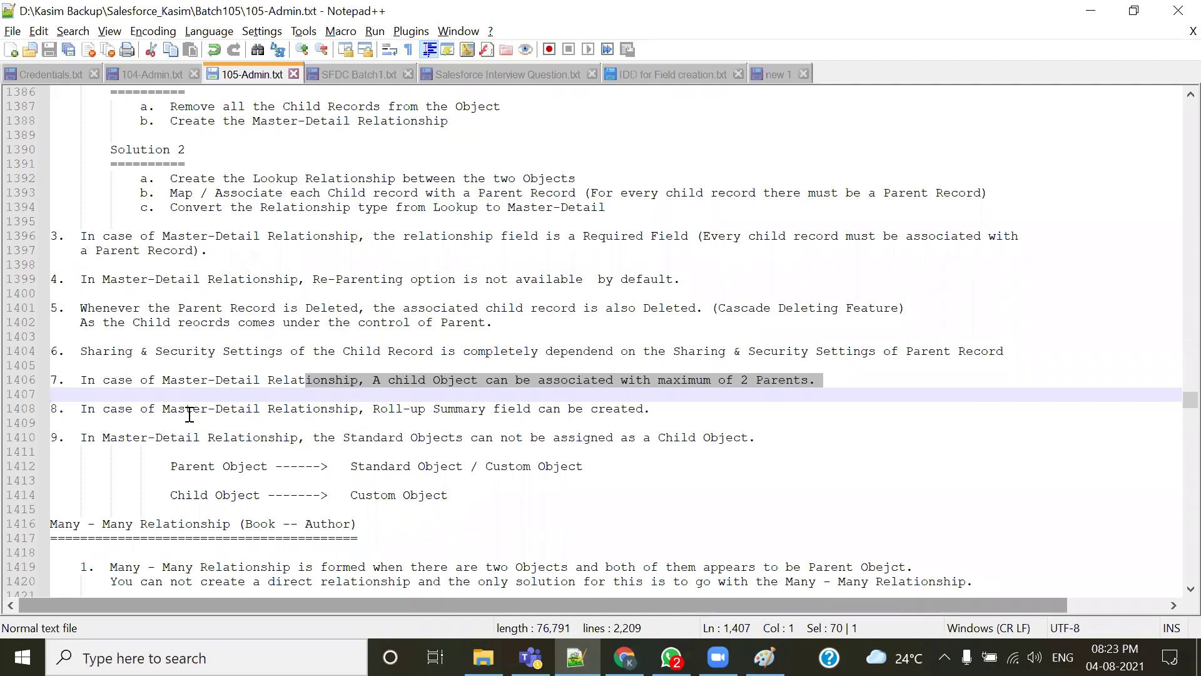
{"action": "left_click", "coordinate": [379, 408]}
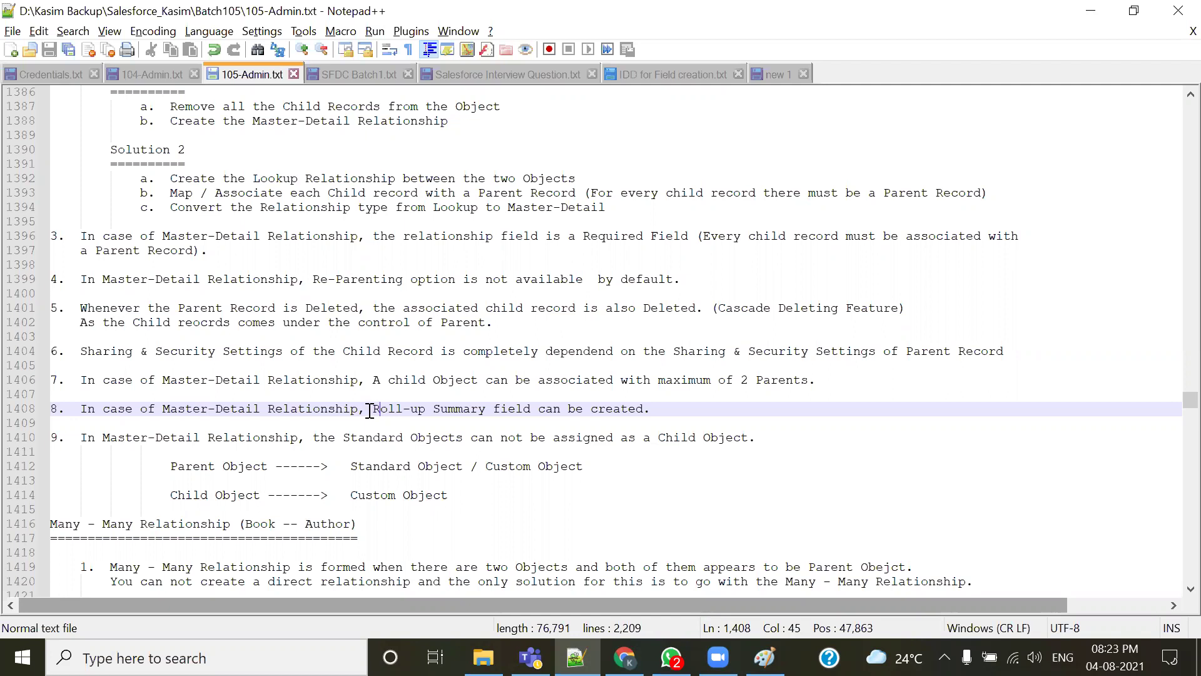
{"action": "left_click_drag", "start_coordinate": [373, 409], "coordinate": [481, 414]}
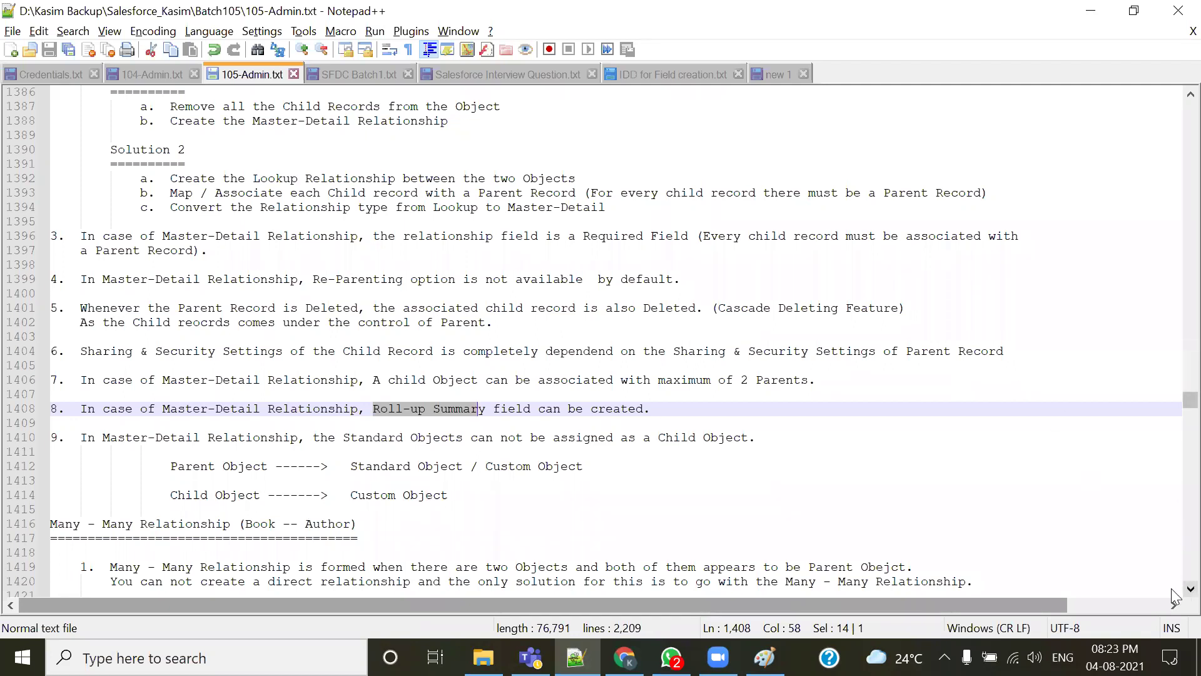
- Go to the Standard Relationship & Additional Behaviours notes and highlight the Account & Opportunity heading
{"action": "left_click_drag", "start_coordinate": [1174, 593], "coordinate": [1173, 593]}
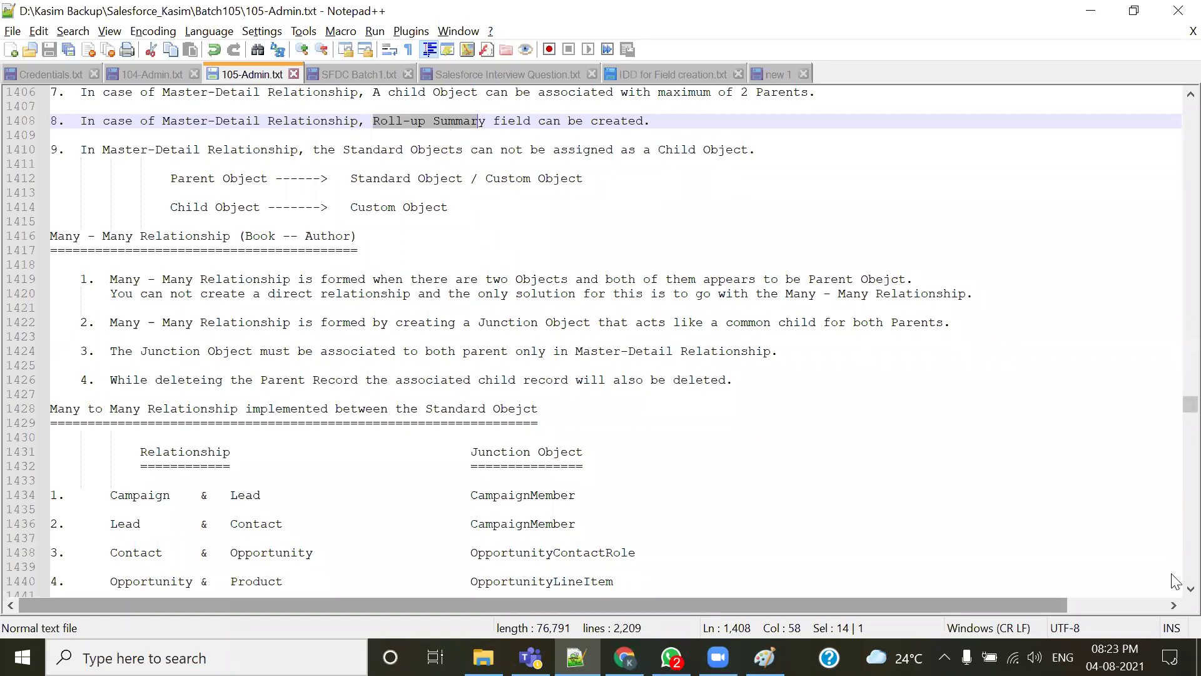
{"action": "scroll", "coordinate": [1171, 586], "scroll_direction": "down", "scroll_amount": 8}
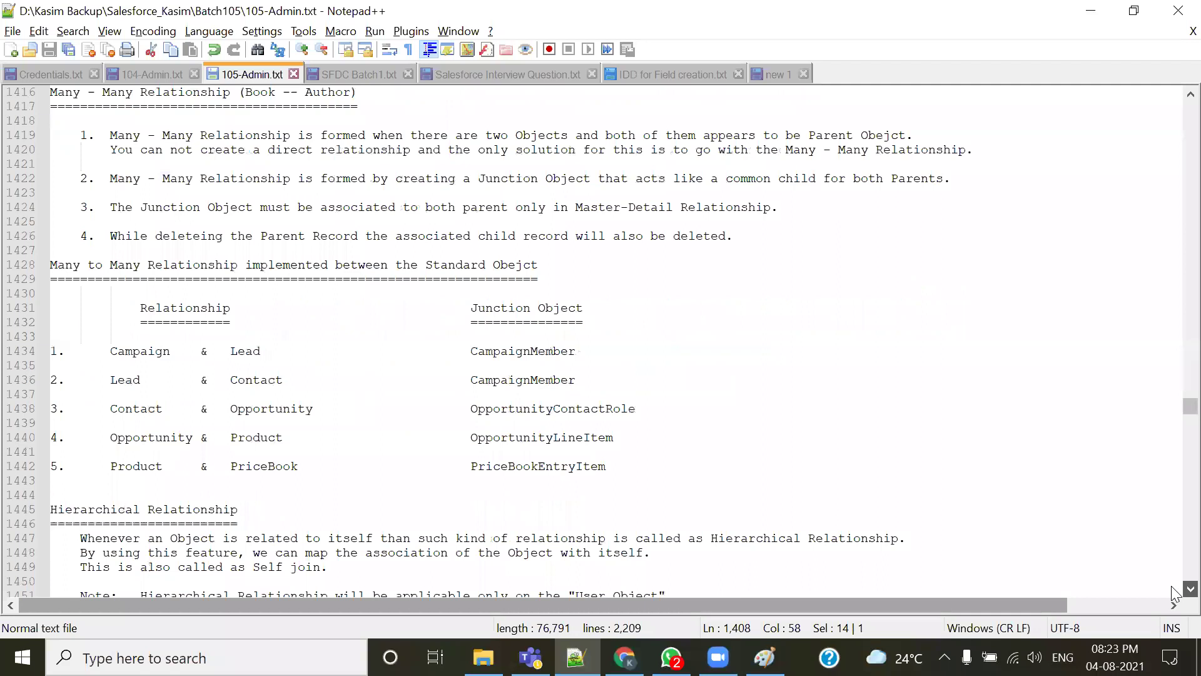
{"action": "scroll", "coordinate": [1172, 586], "scroll_direction": "down", "scroll_amount": 8}
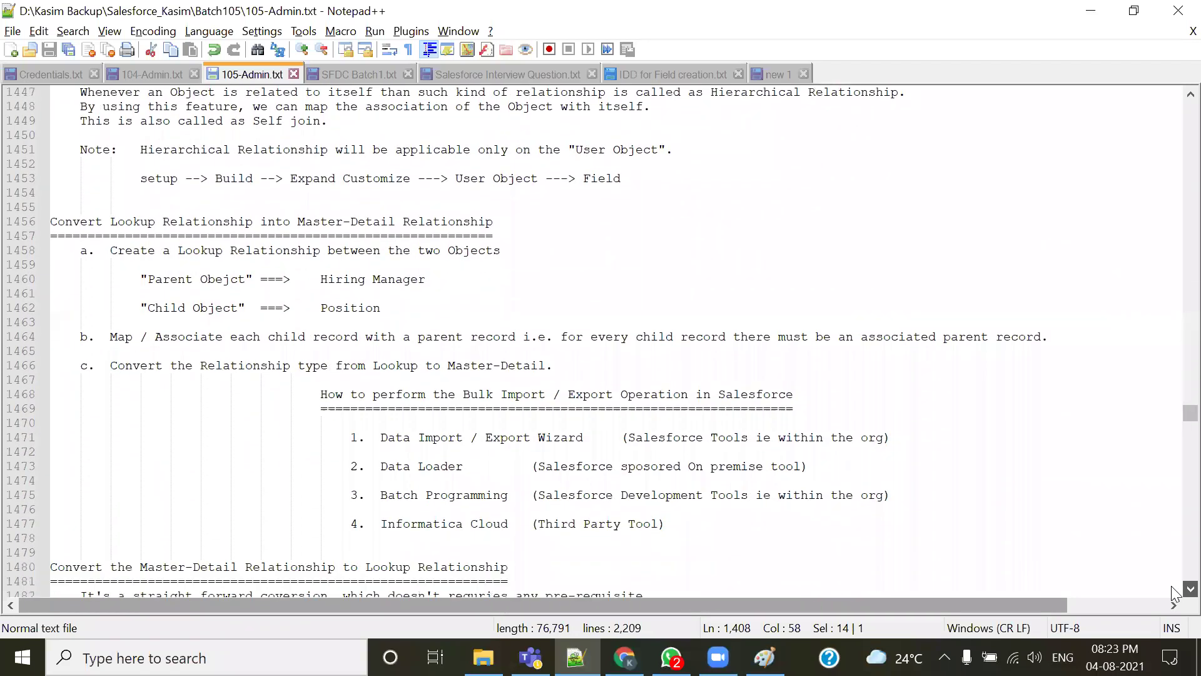
{"action": "scroll", "coordinate": [1172, 587], "scroll_direction": "down", "scroll_amount": 9}
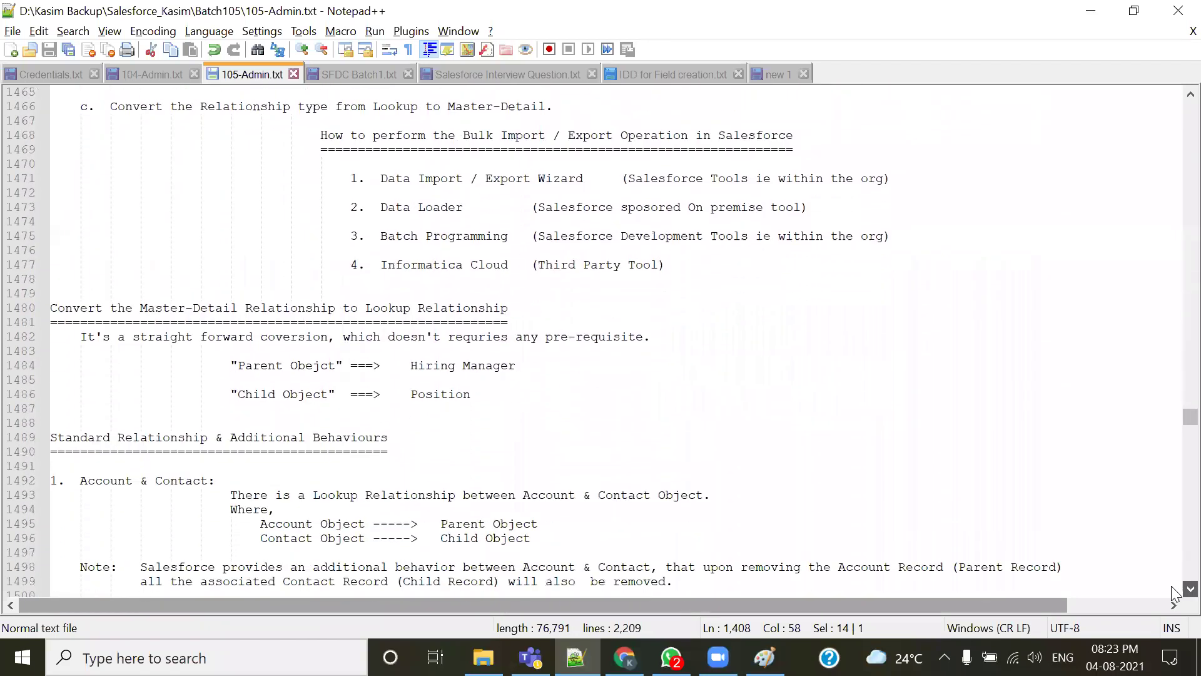
{"action": "scroll", "coordinate": [1172, 591], "scroll_direction": "down", "scroll_amount": 2}
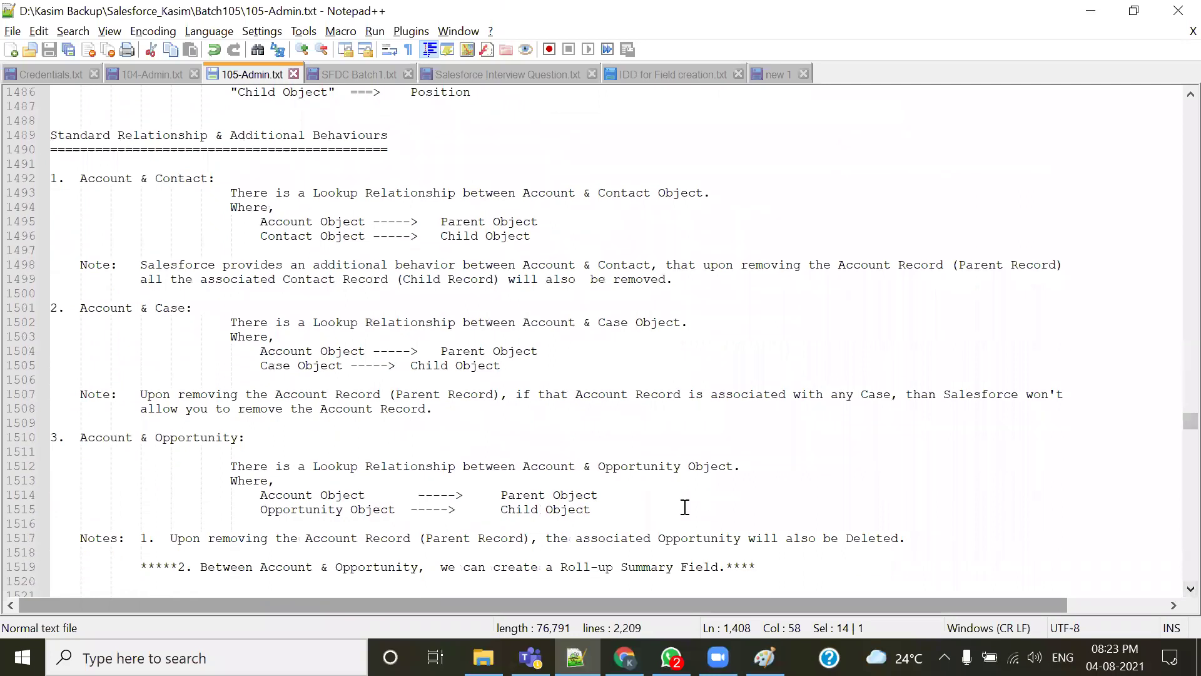
{"action": "left_click", "coordinate": [289, 438]}
{"action": "left_click_drag", "start_coordinate": [289, 439], "coordinate": [85, 444]}
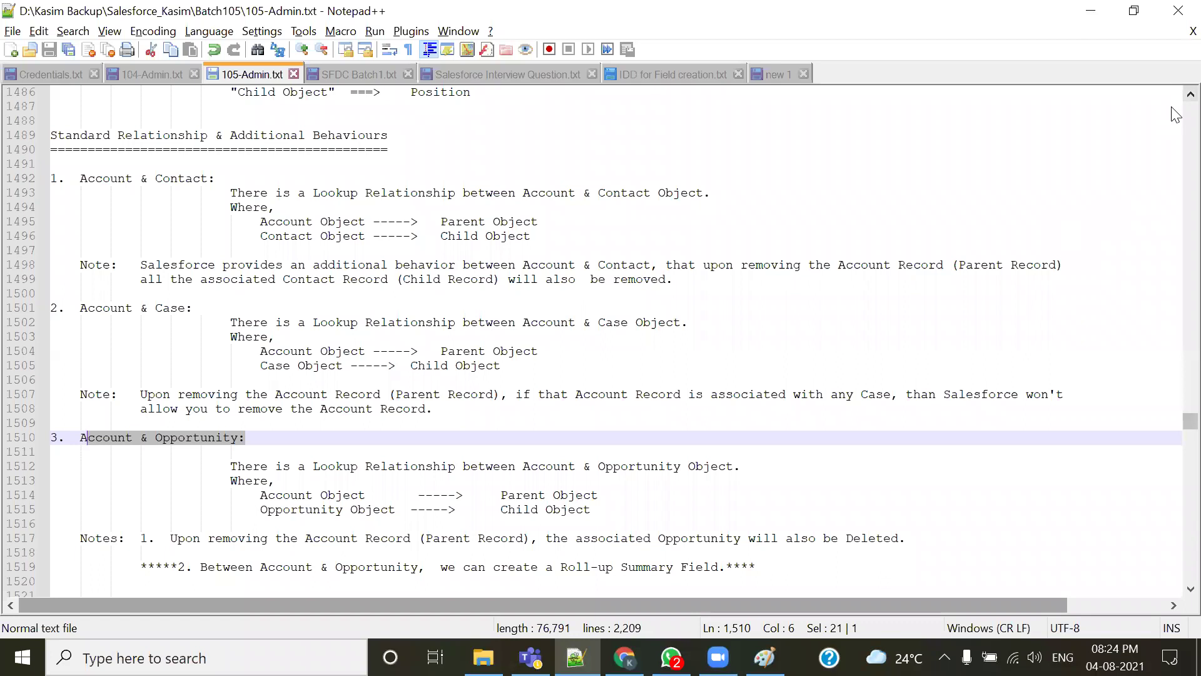
- Return to Master-Detail observation 9 and examine which object types are allowed as the Parent Object
{"action": "scroll", "coordinate": [1176, 109], "scroll_direction": "up", "scroll_amount": 5}
{"action": "scroll", "coordinate": [1175, 107], "scroll_direction": "up", "scroll_amount": 5}
{"action": "scroll", "coordinate": [1175, 109], "scroll_direction": "up", "scroll_amount": 20}
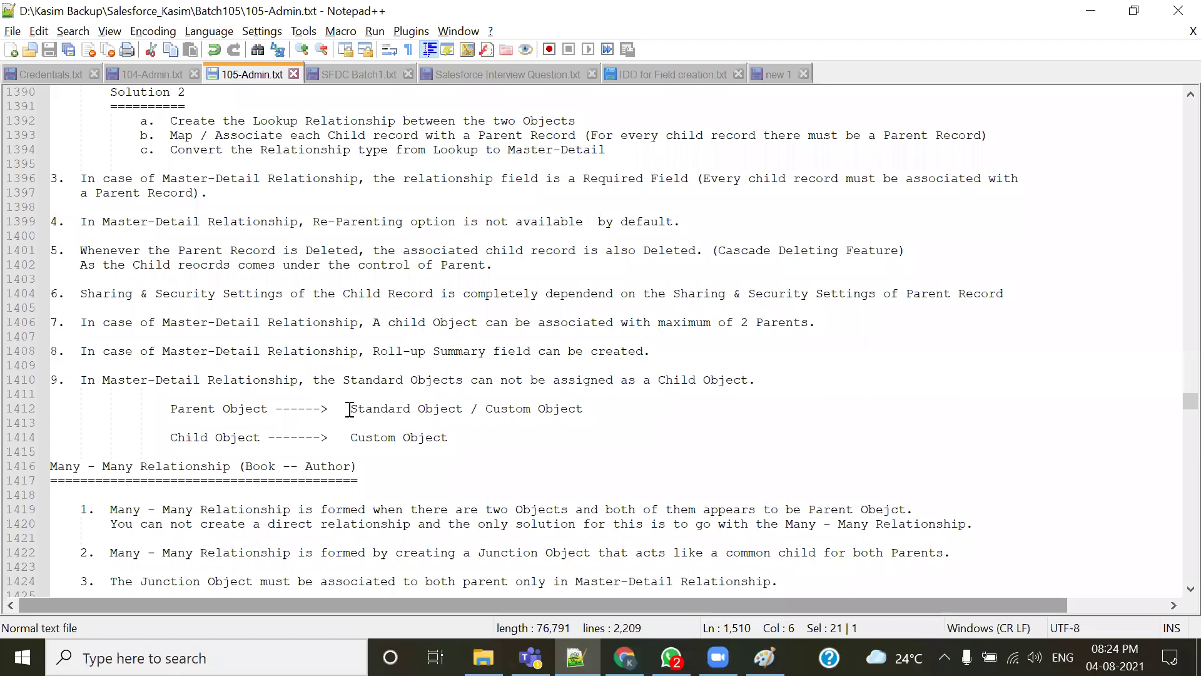
{"action": "left_click_drag", "start_coordinate": [169, 409], "coordinate": [466, 413]}
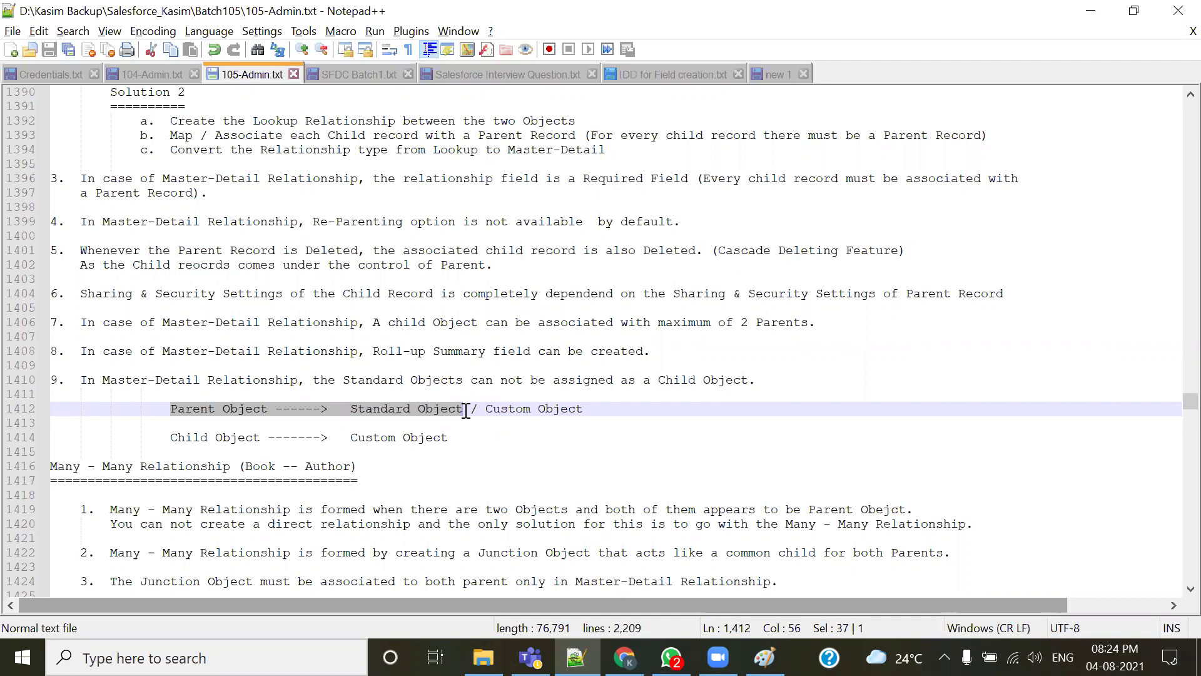
{"action": "left_click", "coordinate": [466, 410]}
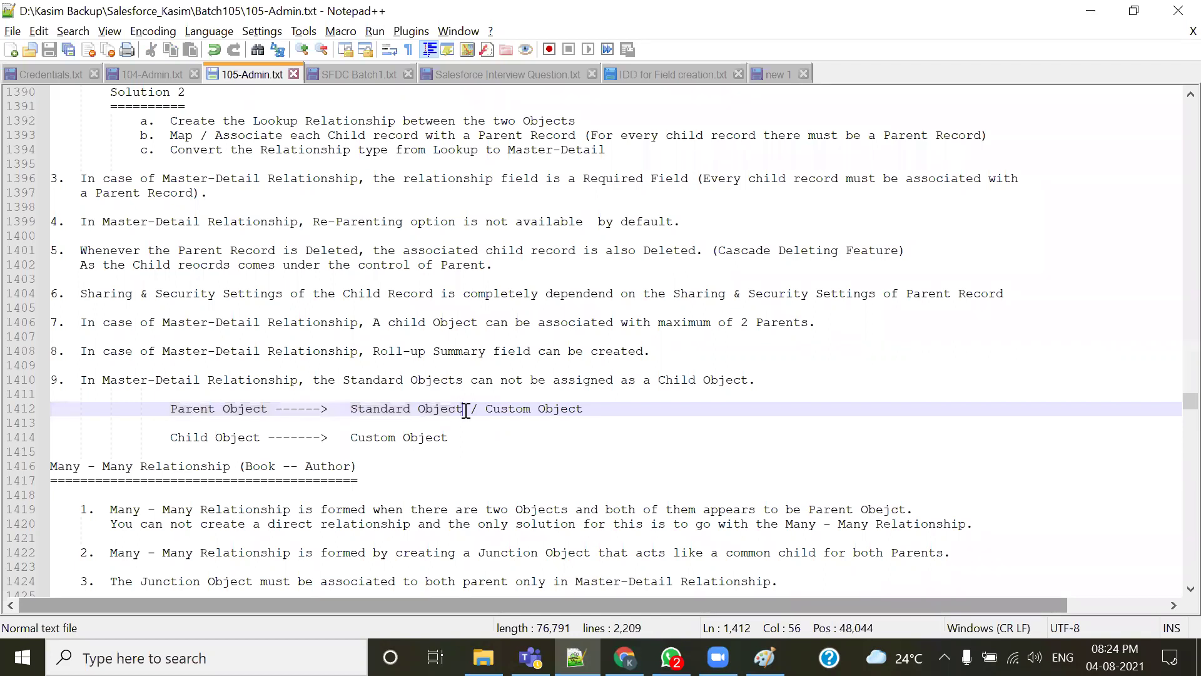
{"action": "left_click_drag", "start_coordinate": [463, 410], "coordinate": [346, 407]}
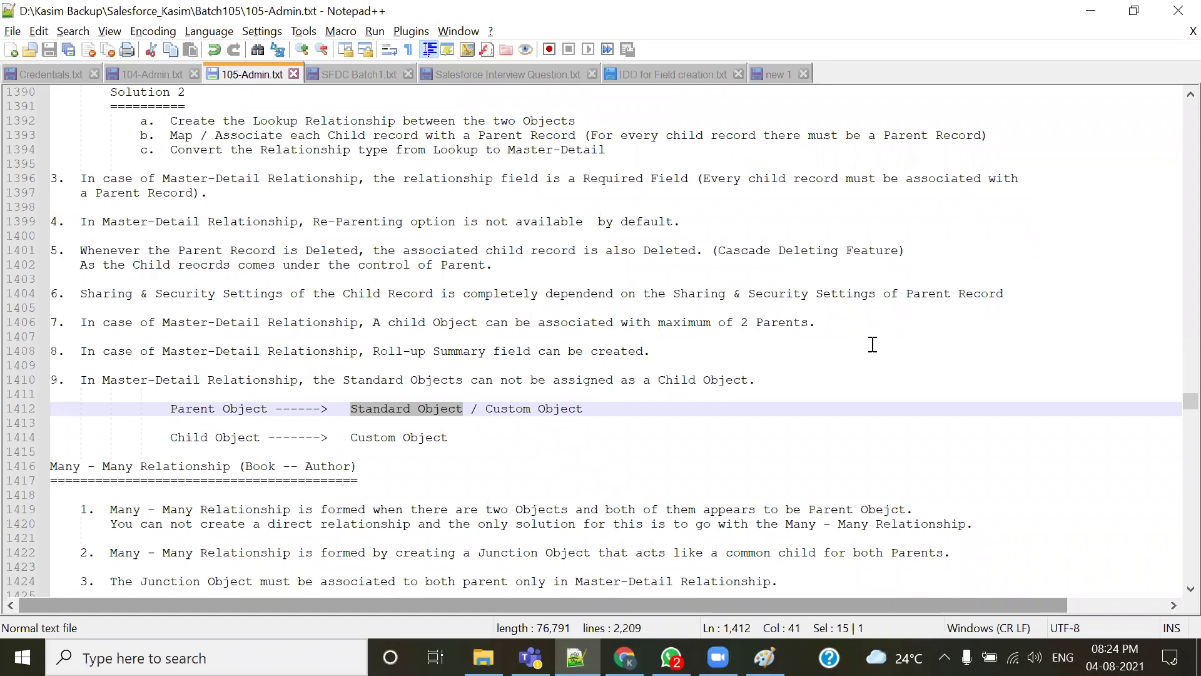
- Go back to Lookup Relationship observation 9 and examine the object types allowed as Parent Object and Child Object
{"action": "left_click", "coordinate": [1191, 93]}
{"action": "left_click", "coordinate": [1191, 93]}
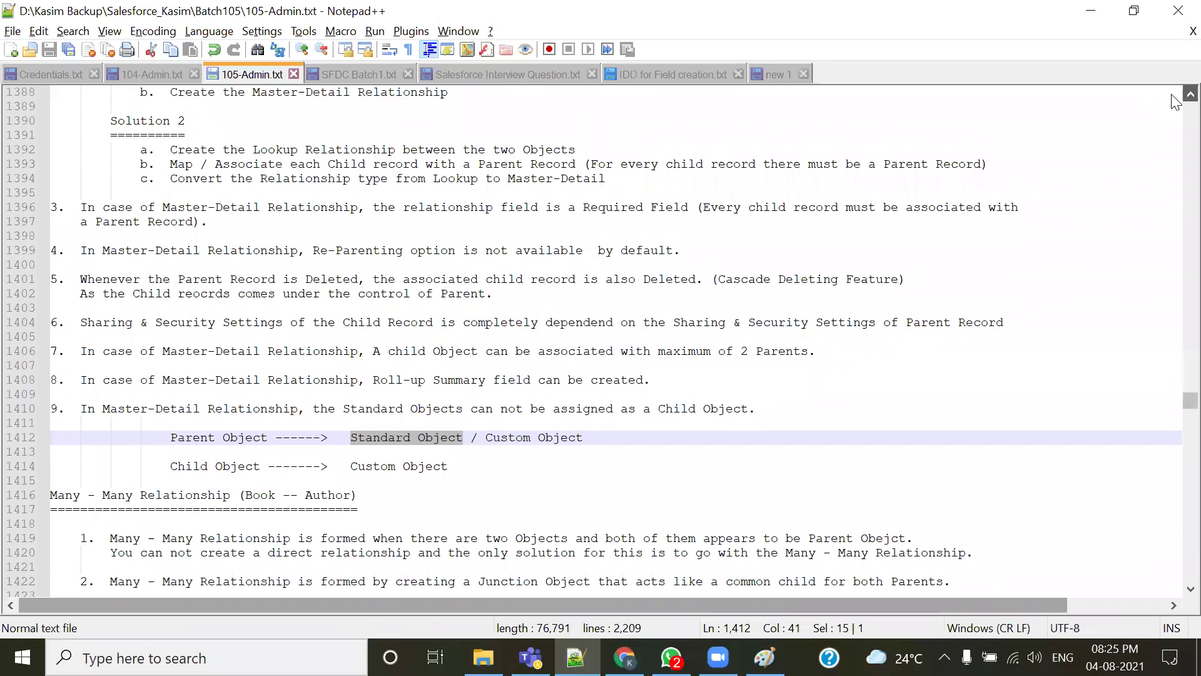
{"action": "scroll", "coordinate": [1173, 98], "scroll_direction": "up", "scroll_amount": 10}
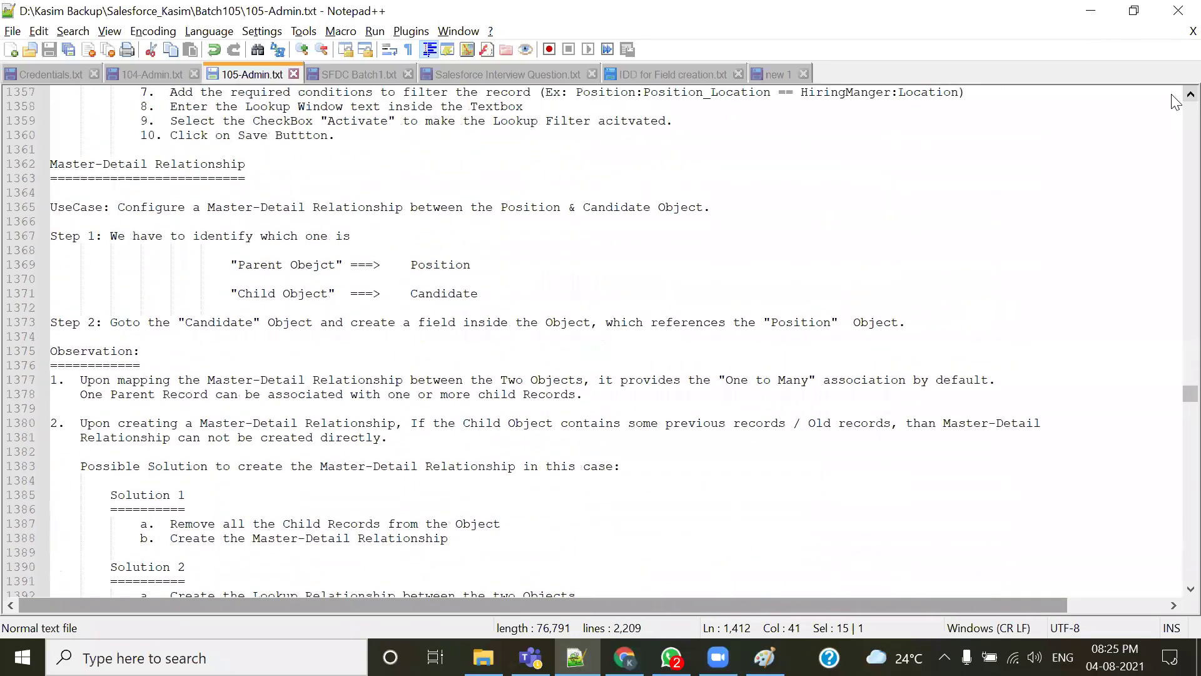
{"action": "scroll", "coordinate": [1175, 102], "scroll_direction": "up", "scroll_amount": 7}
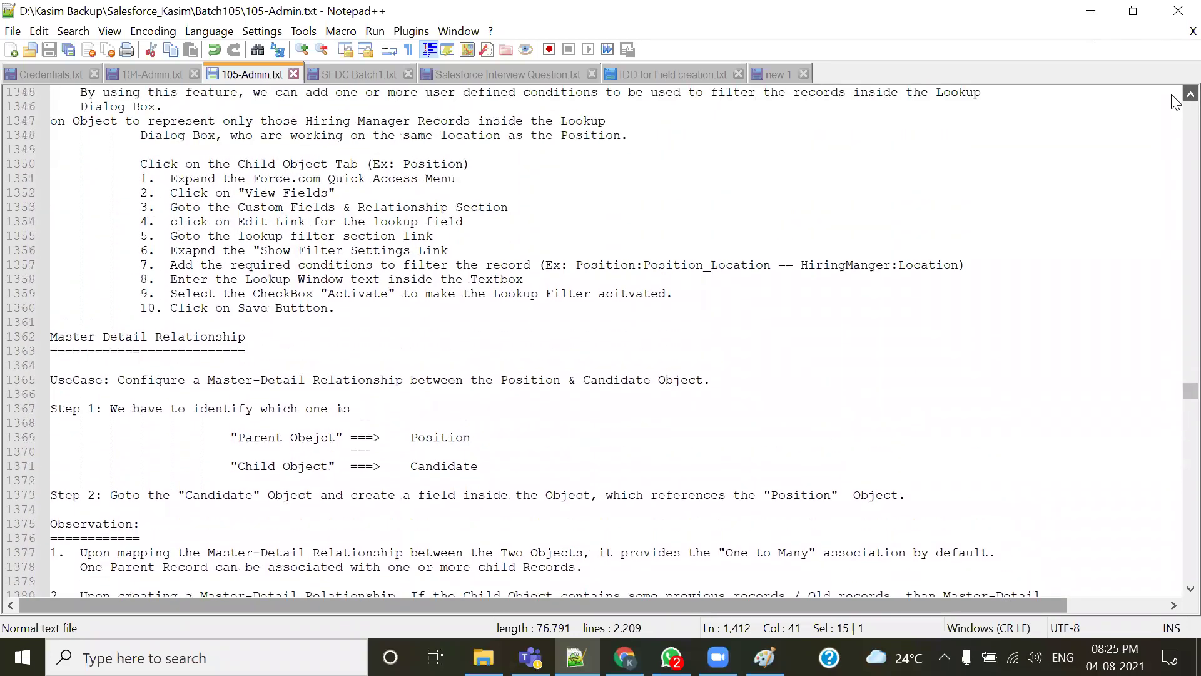
{"action": "scroll", "coordinate": [1175, 101], "scroll_direction": "up", "scroll_amount": 5}
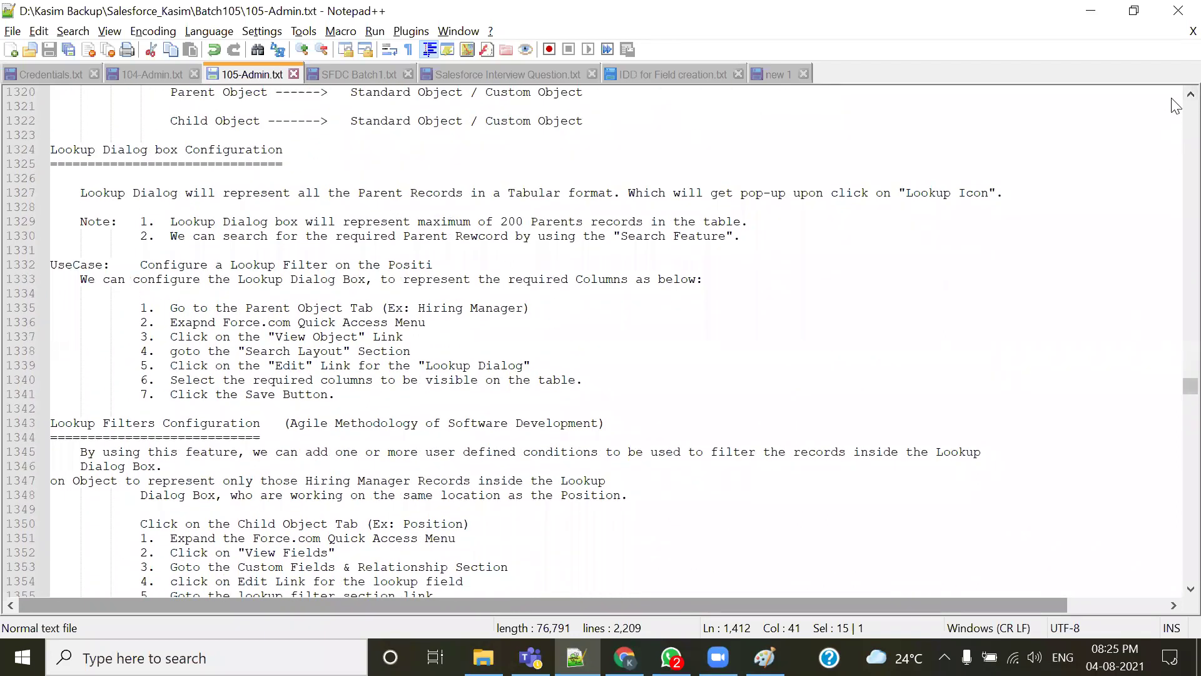
{"action": "left_click", "coordinate": [1190, 94]}
{"action": "scroll", "coordinate": [1174, 101], "scroll_direction": "up", "scroll_amount": 1}
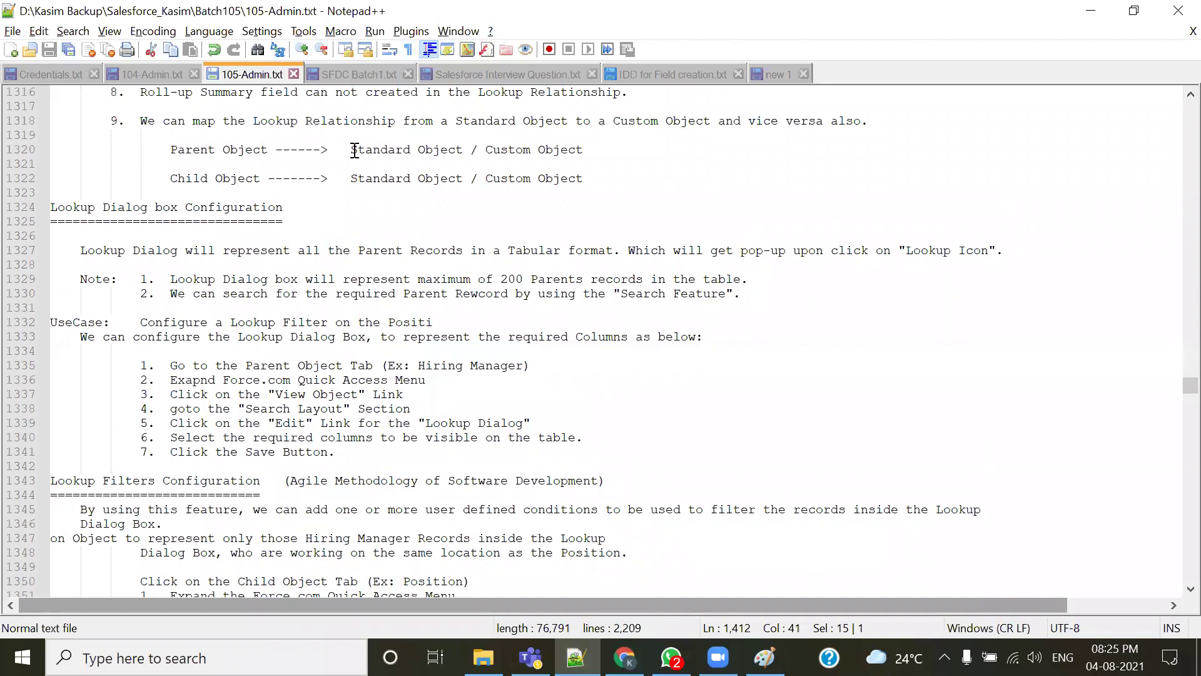
{"action": "left_click_drag", "start_coordinate": [354, 150], "coordinate": [583, 148]}
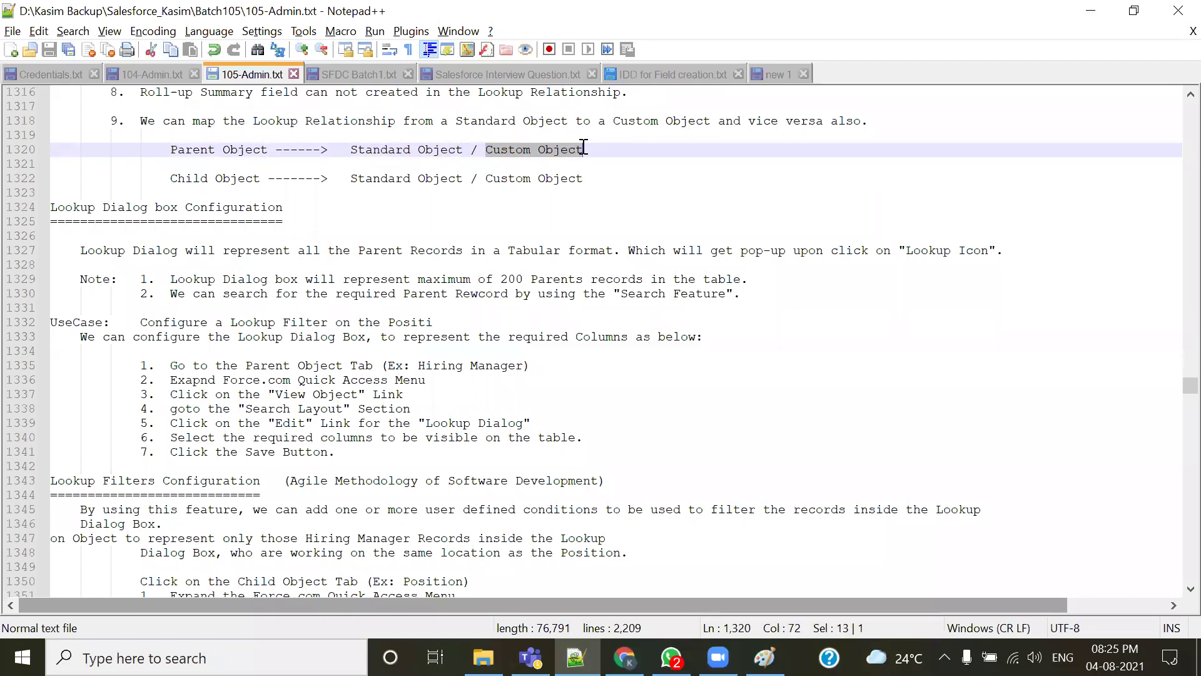
{"action": "left_click", "coordinate": [356, 178]}
{"action": "left_click_drag", "start_coordinate": [355, 178], "coordinate": [568, 180]}
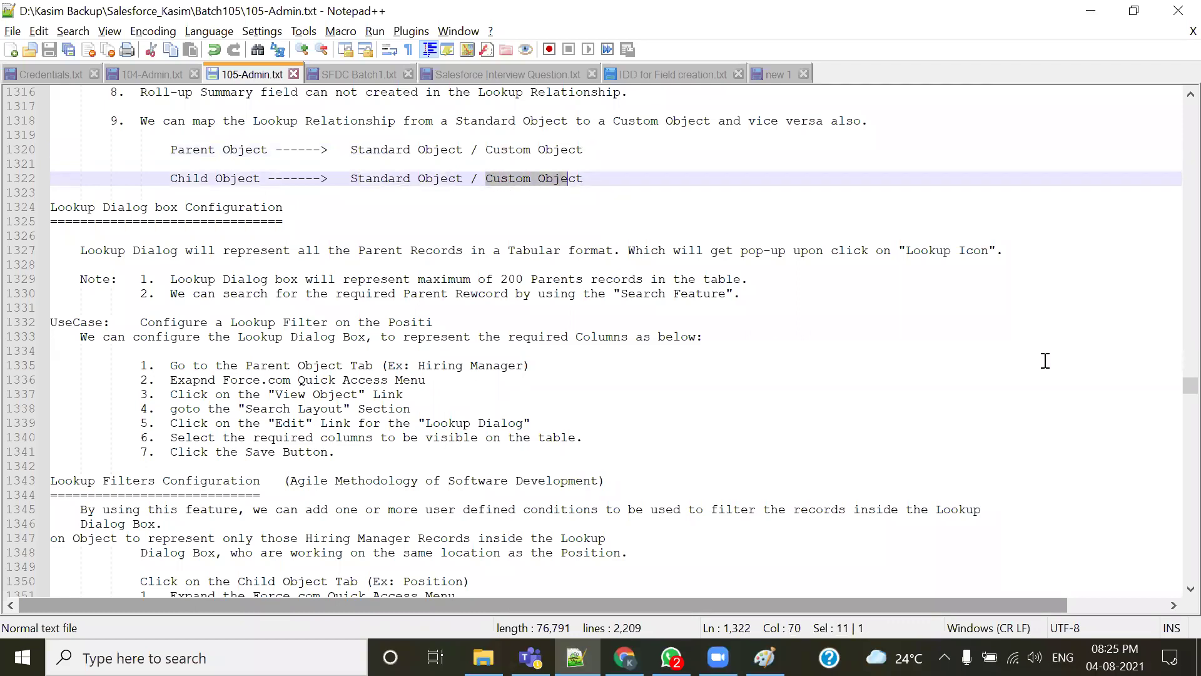
- Skim forward through the relationship notes to Standard Relationship & Additional Behaviours and review the Account relationships
{"action": "left_click", "coordinate": [1190, 589]}
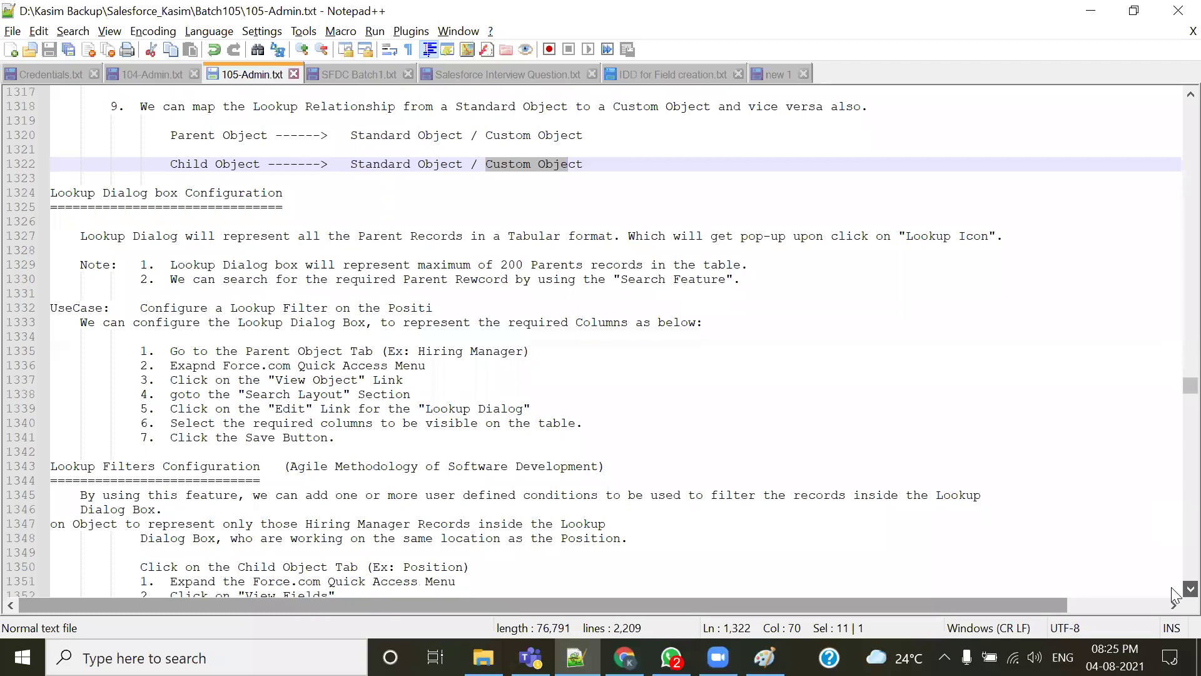
{"action": "scroll", "coordinate": [1173, 592], "scroll_direction": "down", "scroll_amount": 11}
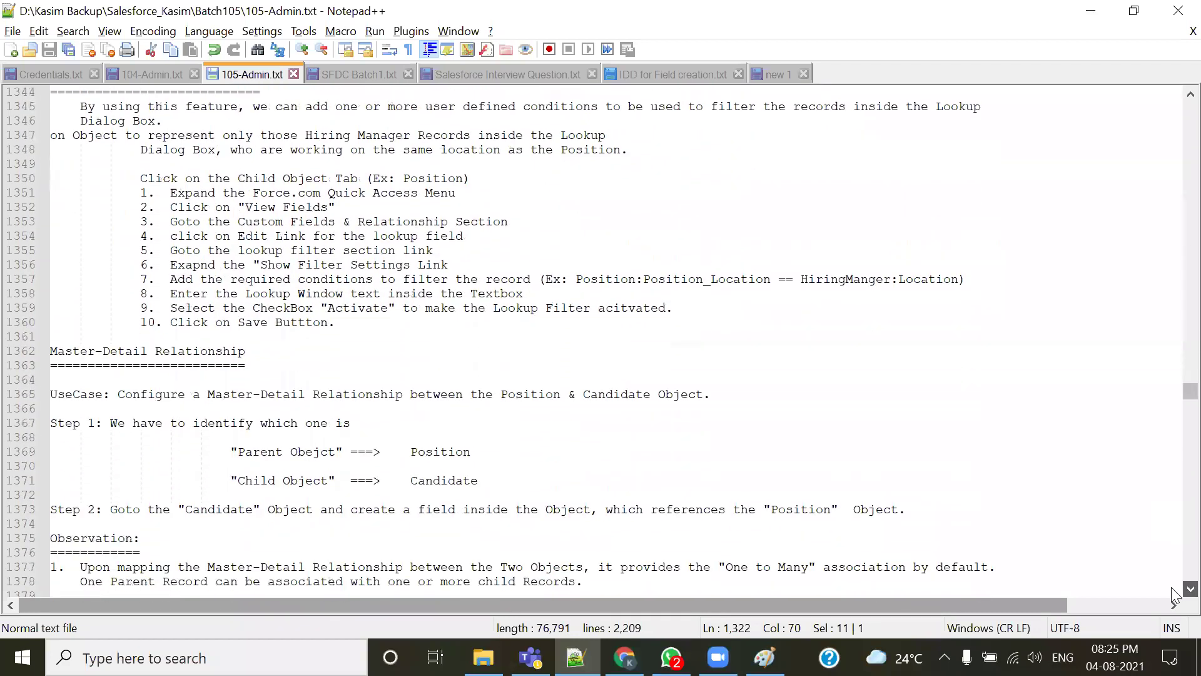
{"action": "scroll", "coordinate": [1173, 591], "scroll_direction": "down", "scroll_amount": 11}
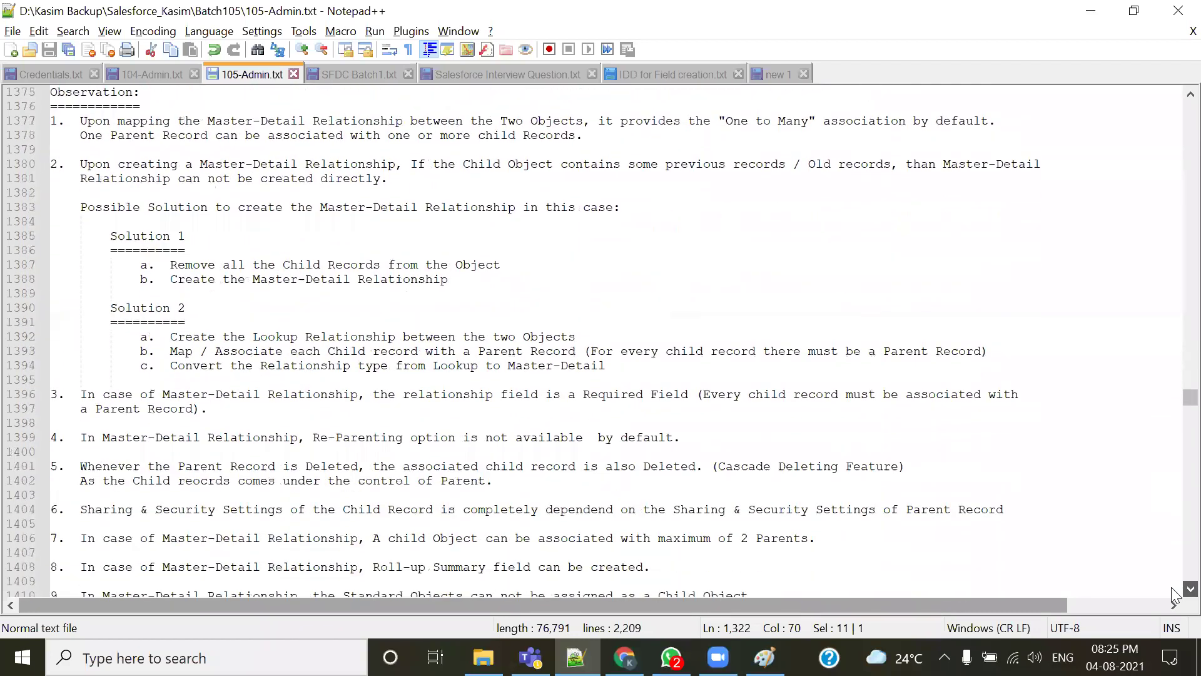
{"action": "scroll", "coordinate": [1173, 592], "scroll_direction": "down", "scroll_amount": 8}
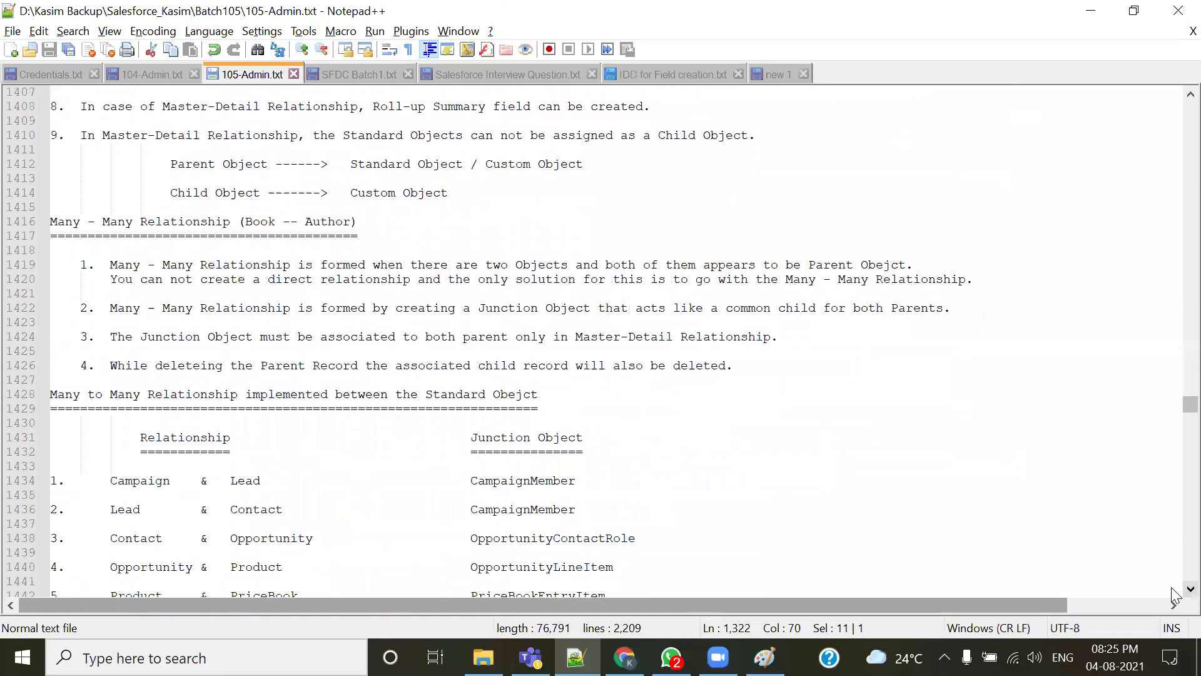
{"action": "scroll", "coordinate": [1173, 595], "scroll_direction": "down", "scroll_amount": 9}
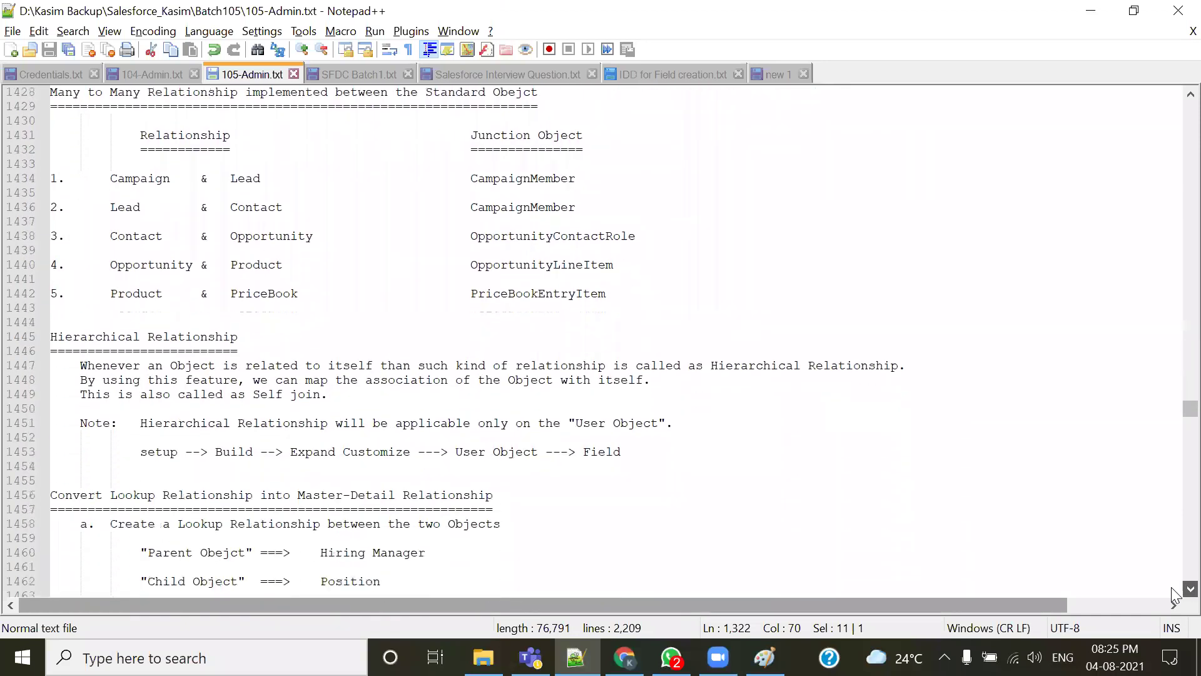
{"action": "scroll", "coordinate": [1173, 594], "scroll_direction": "down", "scroll_amount": 5}
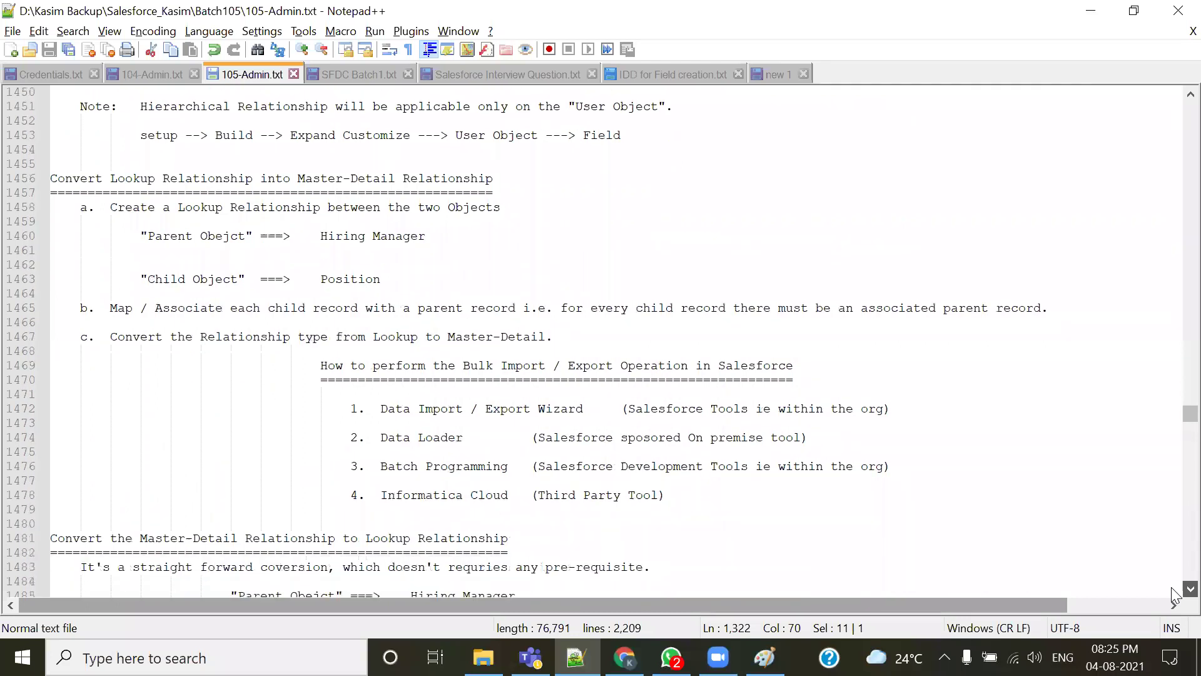
{"action": "scroll", "coordinate": [1173, 594], "scroll_direction": "down", "scroll_amount": 1}
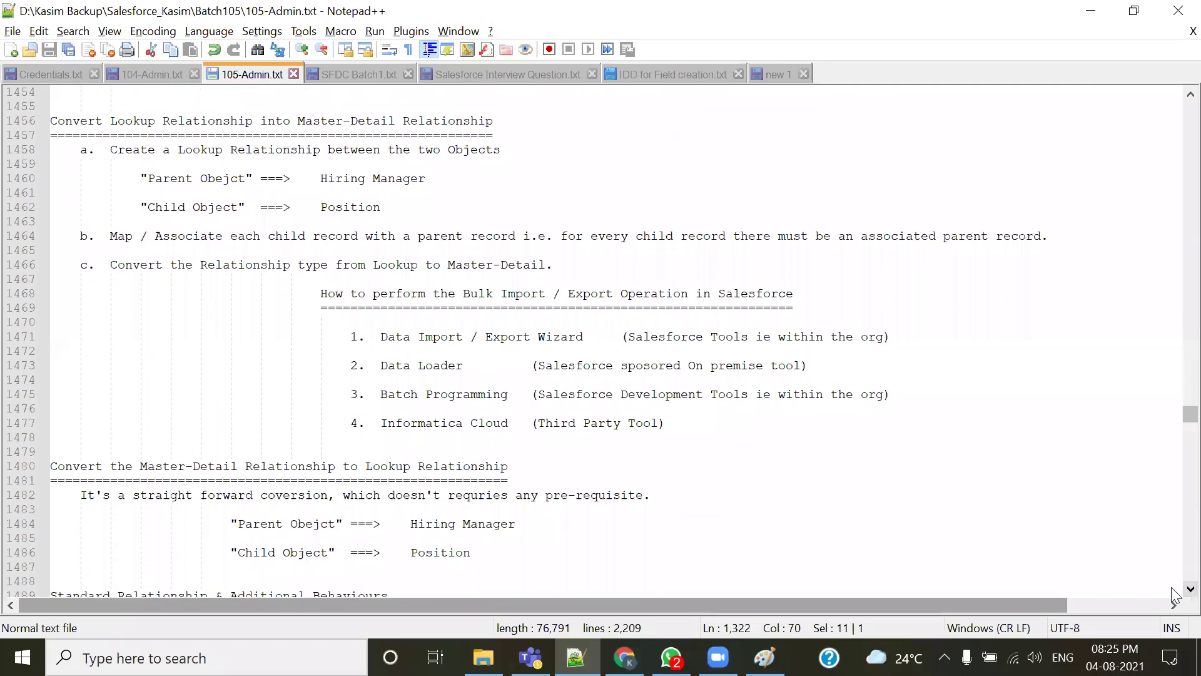
{"action": "scroll", "coordinate": [1173, 595], "scroll_direction": "down", "scroll_amount": 9}
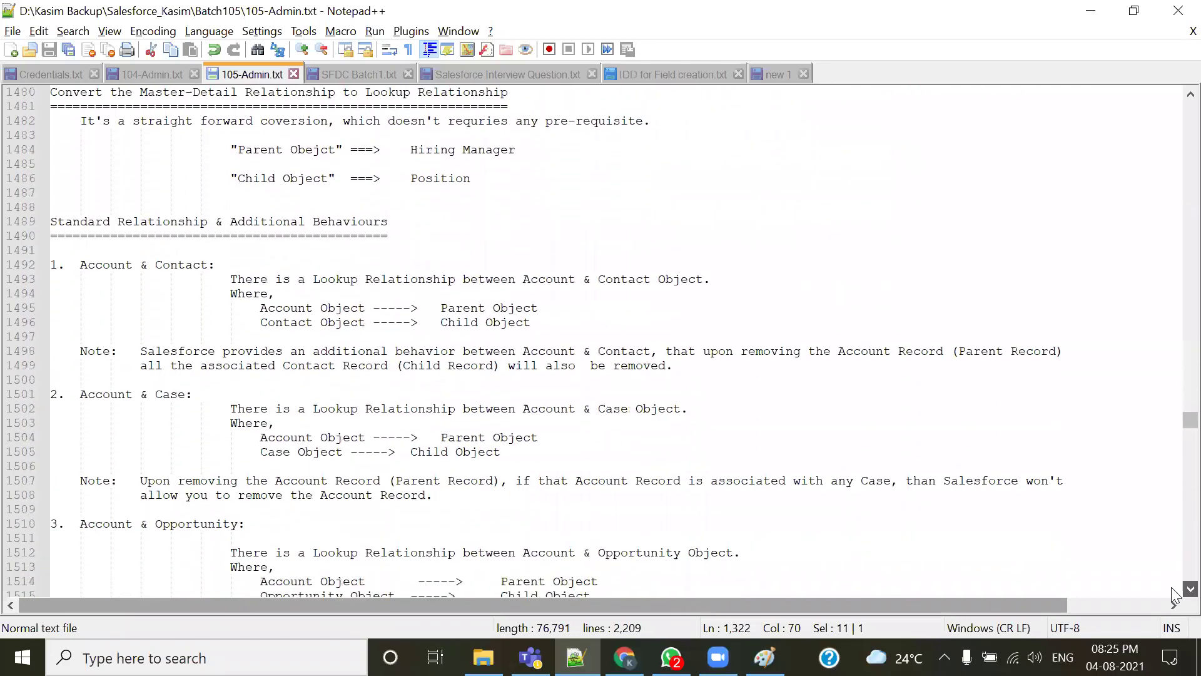
{"action": "scroll", "coordinate": [1173, 595], "scroll_direction": "down", "scroll_amount": 3}
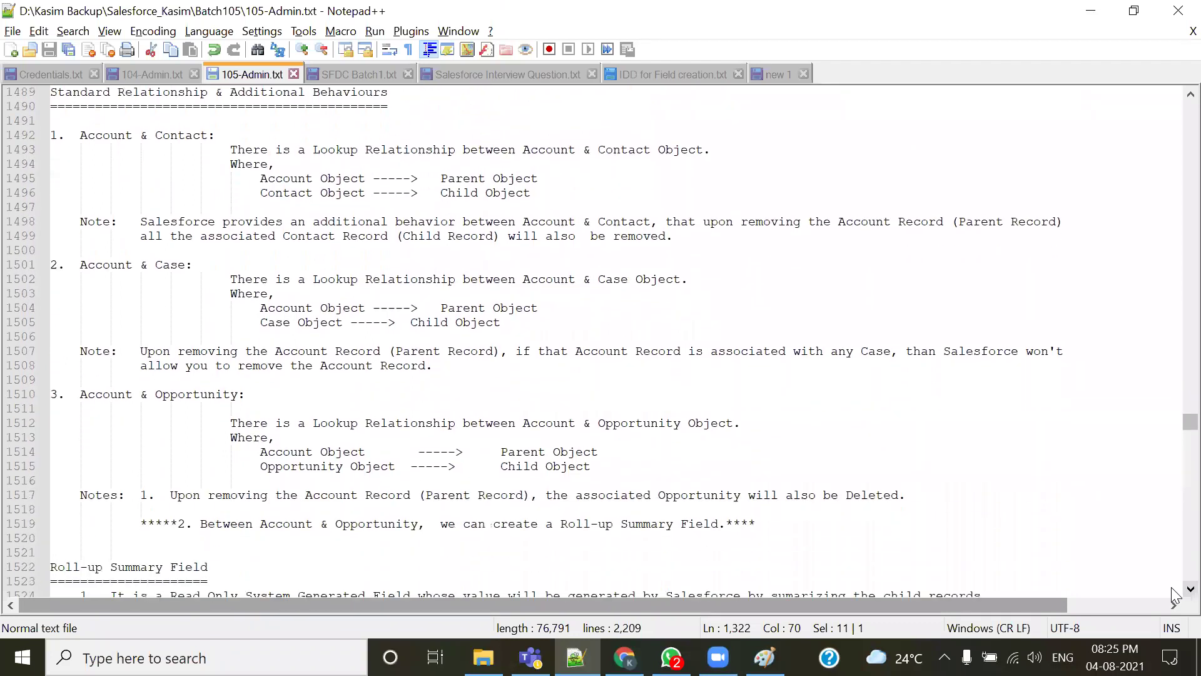
{"action": "scroll", "coordinate": [1173, 594], "scroll_direction": "down", "scroll_amount": 1}
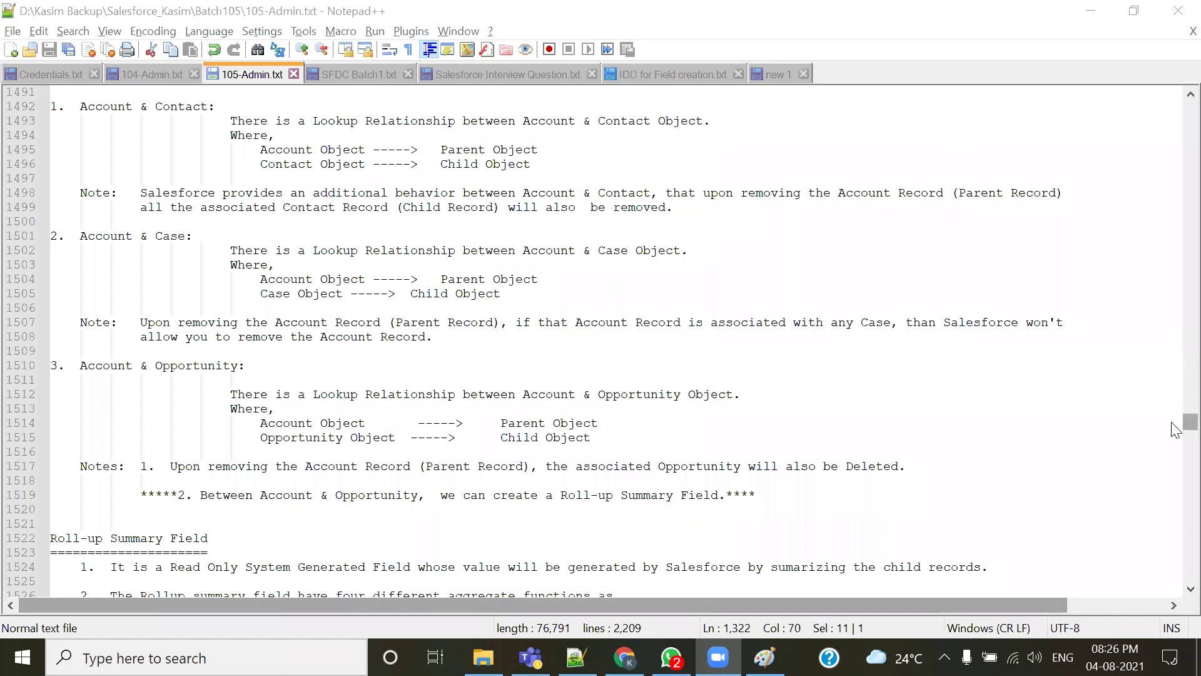
- Bookmark the Roll-up Summary Field heading on line 1522 of the notes
{"action": "left_click", "coordinate": [1176, 588]}
{"action": "left_click", "coordinate": [1188, 588]}
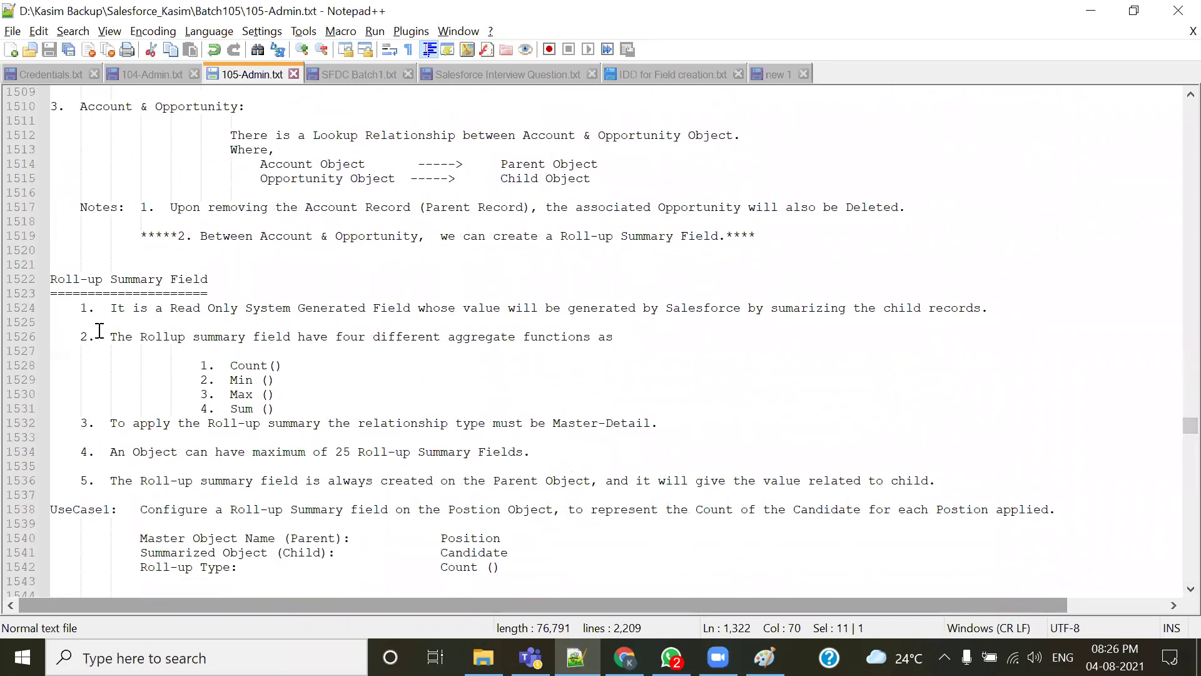
{"action": "left_click", "coordinate": [37, 279]}
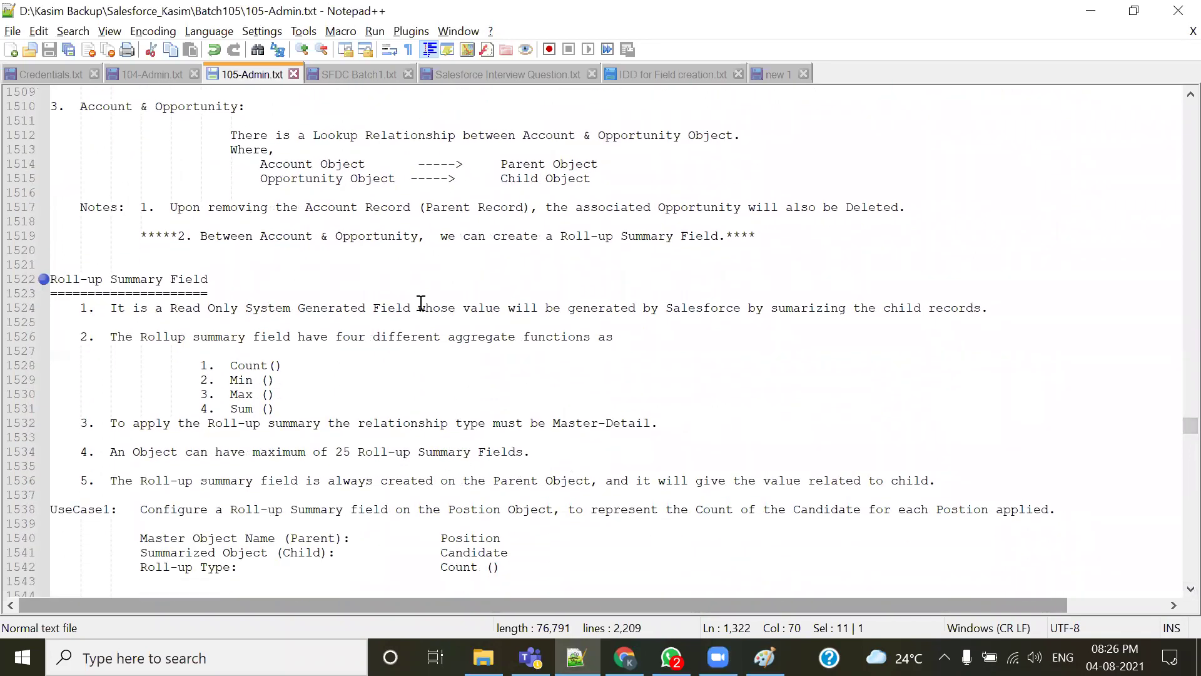